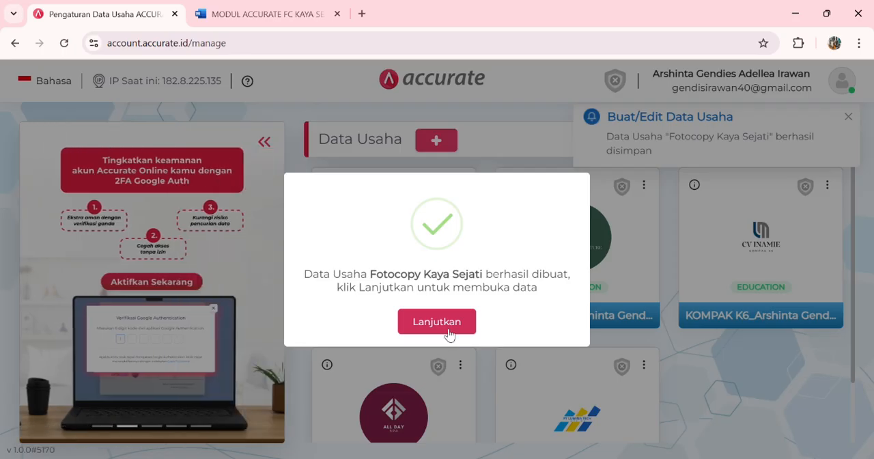
Step: Open the newly created Fotocopy Kaya Sejati business data and set its business category to DISTRIBUTOR
{"action": "left_click", "coordinate": [453, 320]}
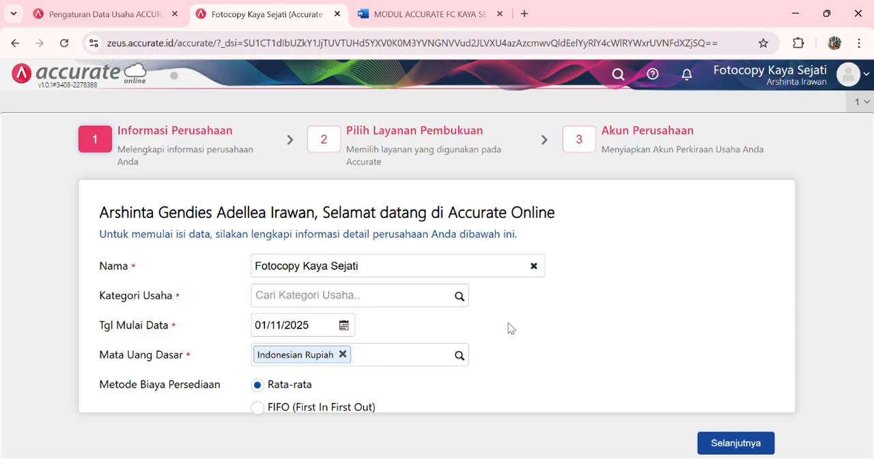
{"action": "left_click", "coordinate": [460, 296]}
{"action": "left_click", "coordinate": [379, 349]}
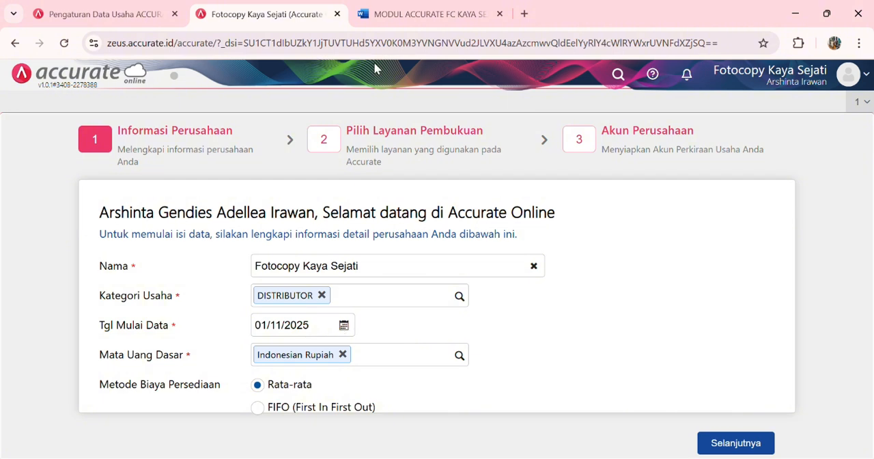
Step: Switch to the MODUL ACCURATE FC KAYA SEJATI document and examine the company details table
{"action": "left_click", "coordinate": [395, 23]}
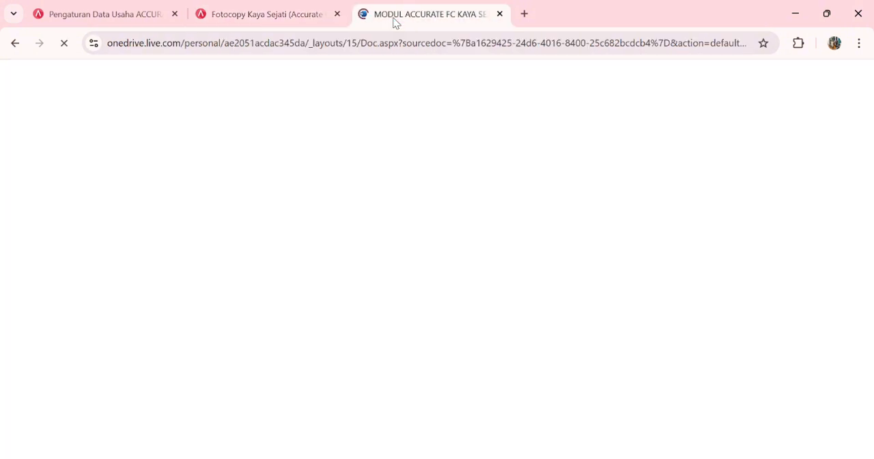
{"action": "left_click", "coordinate": [295, 19]}
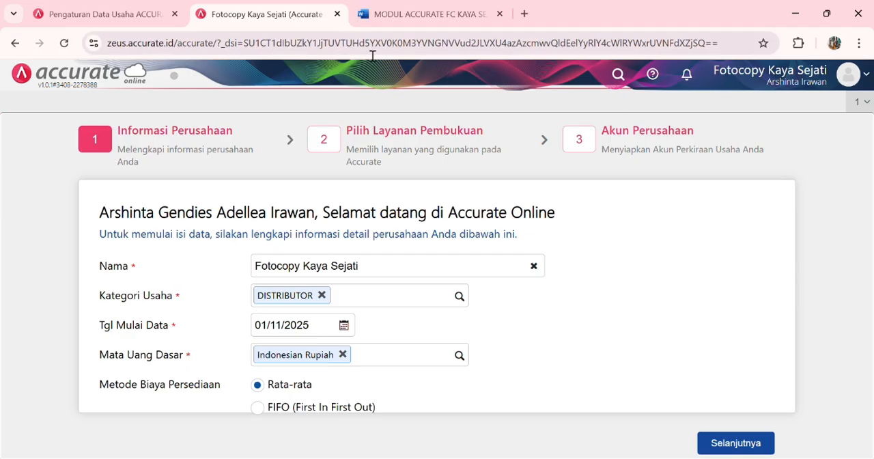
{"action": "left_click", "coordinate": [413, 19]}
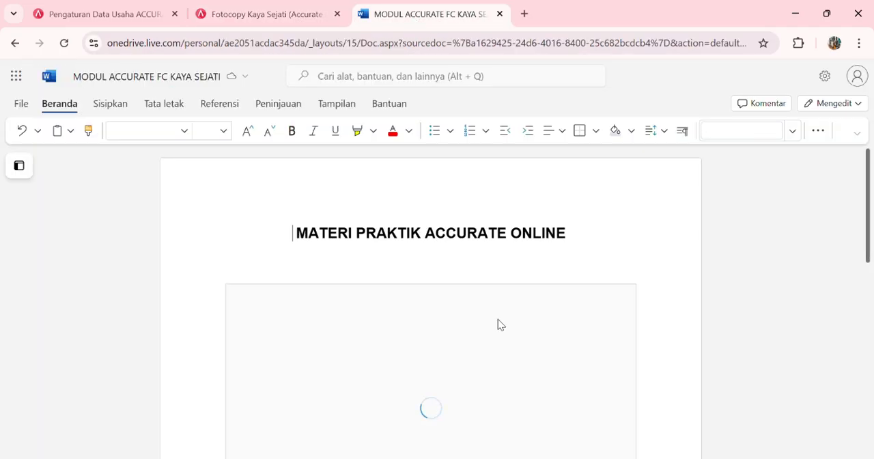
{"action": "scroll", "coordinate": [498, 324], "scroll_direction": "down", "scroll_amount": 5}
{"action": "scroll", "coordinate": [505, 326], "scroll_direction": "down", "scroll_amount": 10}
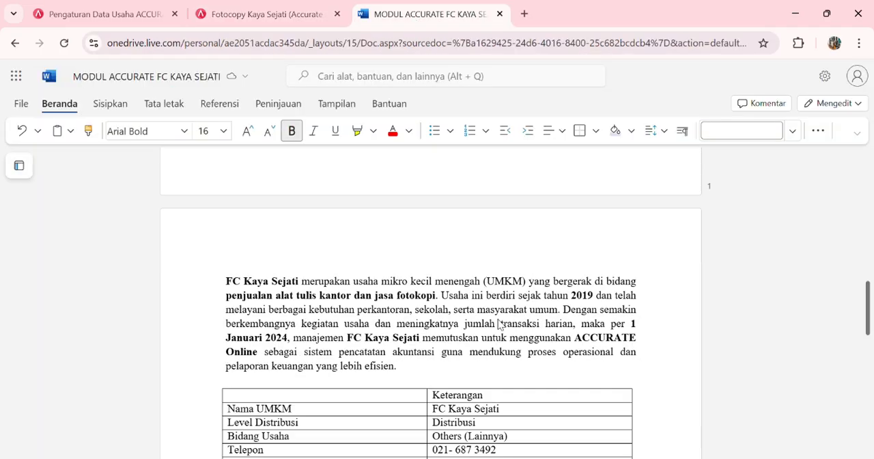
{"action": "scroll", "coordinate": [505, 325], "scroll_direction": "up", "scroll_amount": 1}
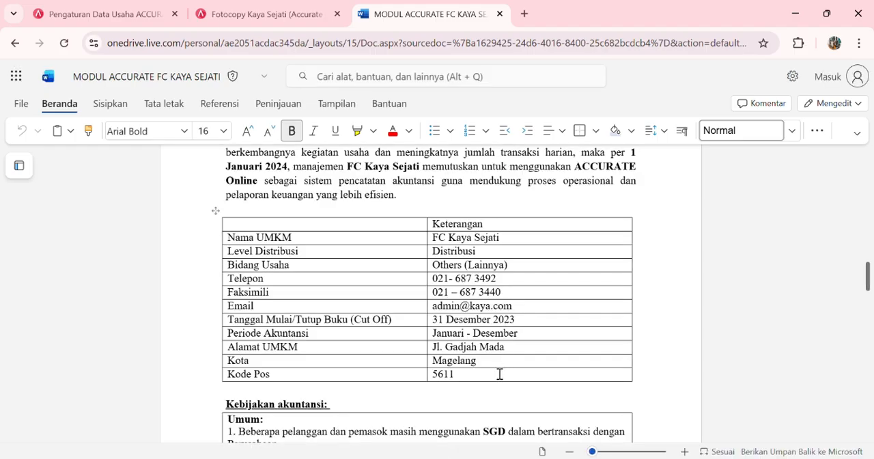
Step: Back in the Accurate setup, set the data start date to 31/12/2023 and the inventory cost method to FIFO (First In First Out)
{"action": "left_click", "coordinate": [267, 15]}
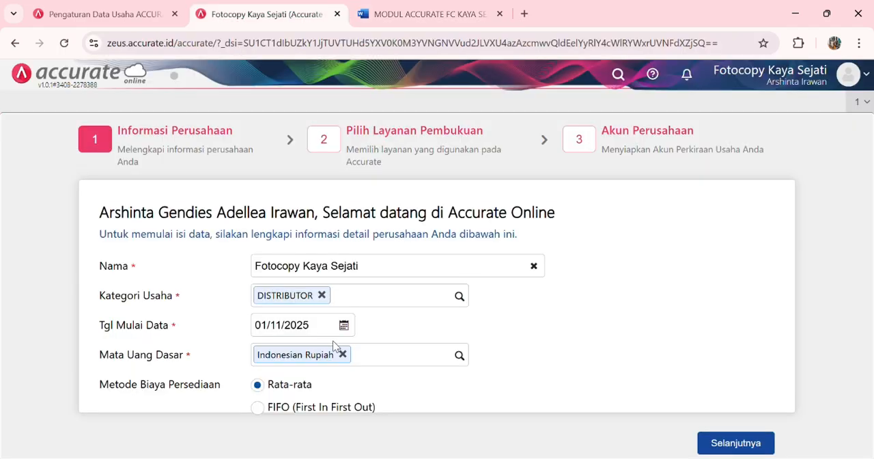
{"action": "left_click", "coordinate": [332, 331]}
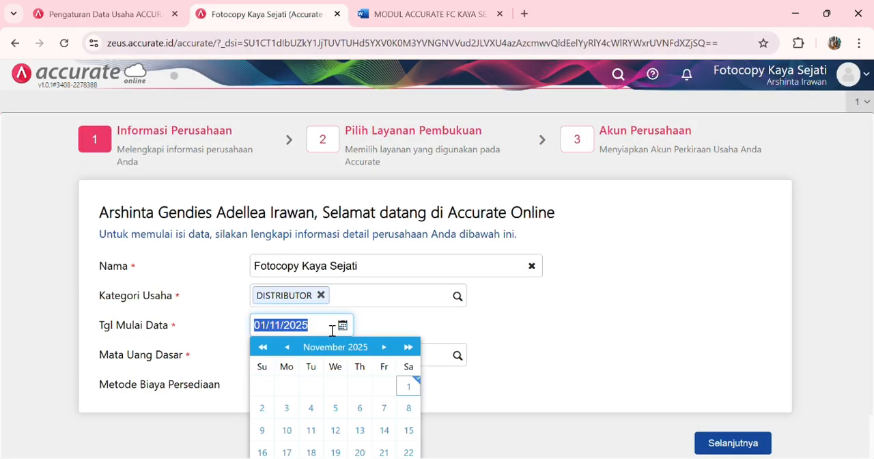
{"action": "type", "text": "31/12/202"}
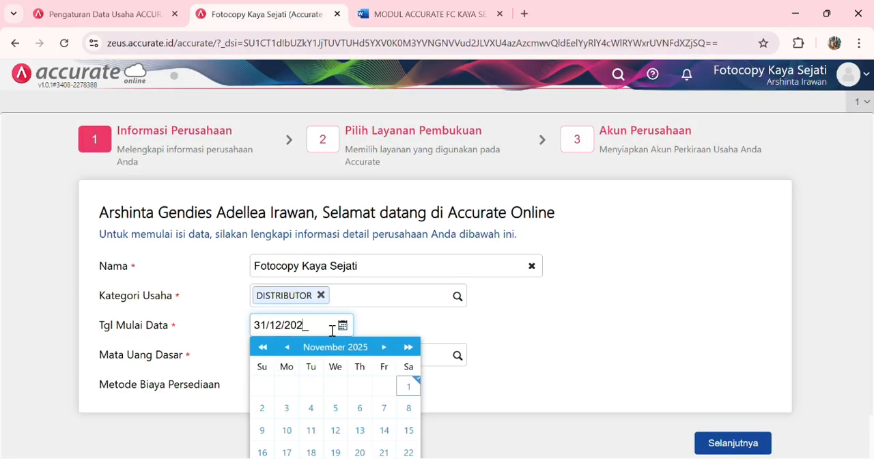
{"action": "type", "text": "3"}
{"action": "left_click", "coordinate": [410, 332]}
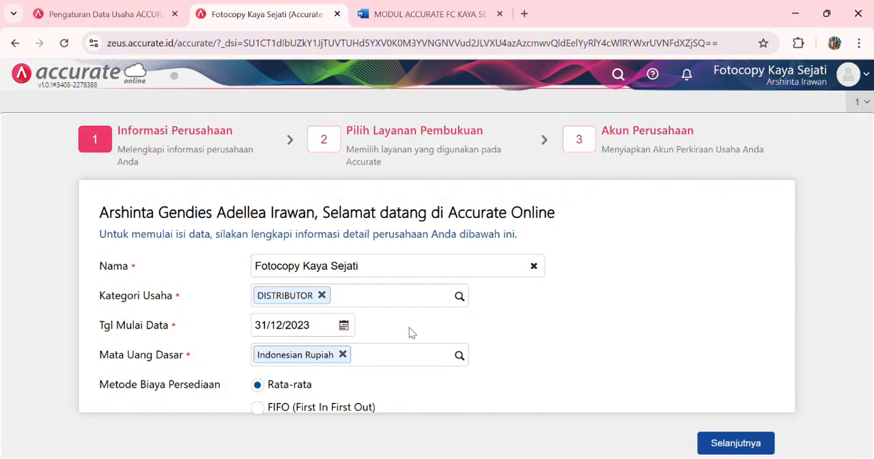
{"action": "left_click", "coordinate": [256, 408]}
Step: Proceed with Accurate Online as the bookkeeping service, toggle the option for automatically created accounts and finish the company setup
{"action": "left_click", "coordinate": [755, 445]}
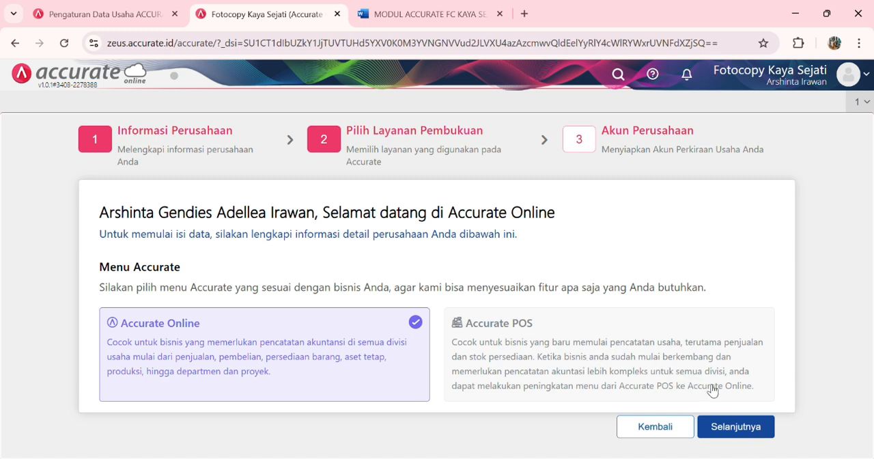
{"action": "left_click", "coordinate": [740, 428]}
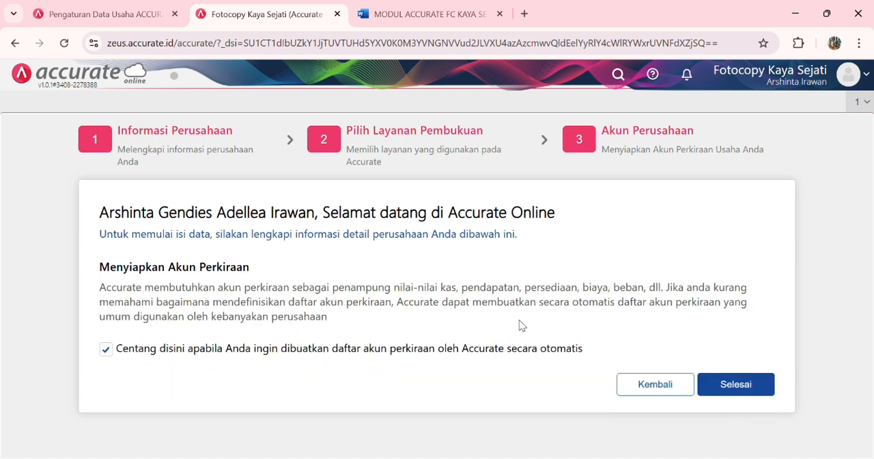
{"action": "left_click", "coordinate": [118, 351]}
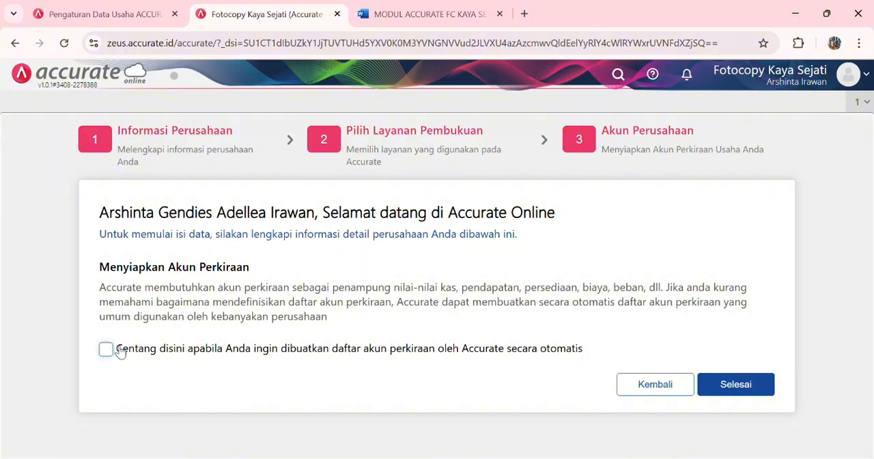
{"action": "left_click", "coordinate": [743, 386]}
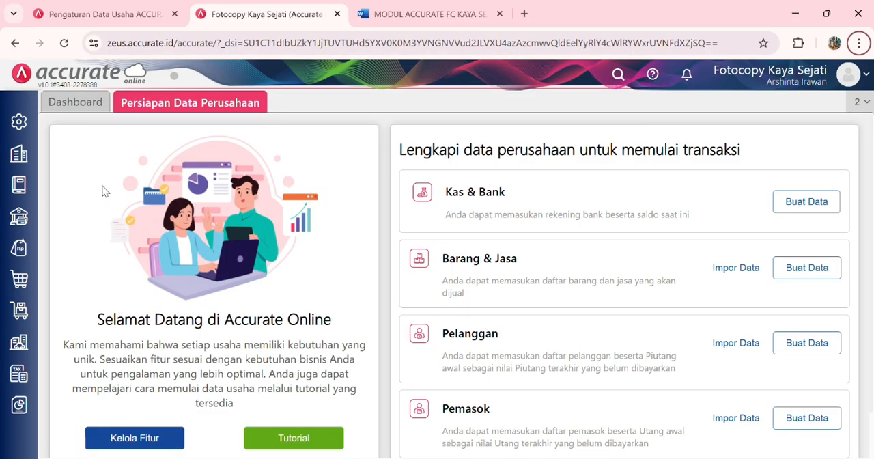
Step: Open the company preferences and enter the company's telephone number
{"action": "left_click", "coordinate": [28, 132]}
{"action": "left_click", "coordinate": [87, 193]}
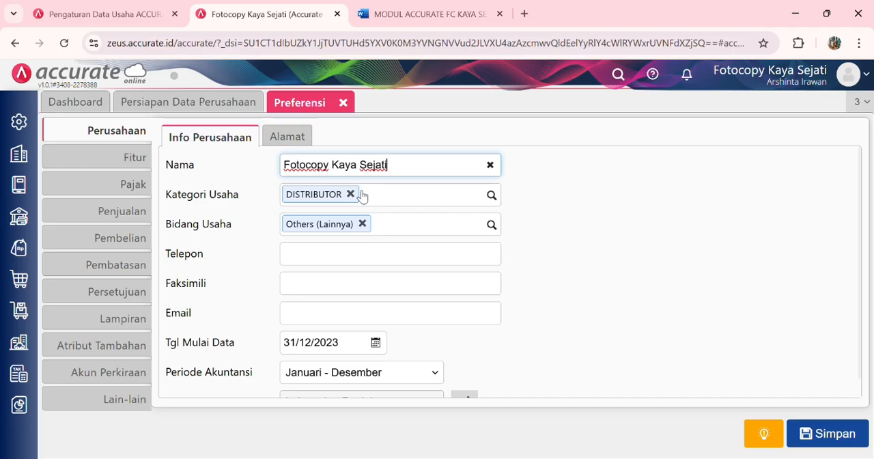
{"action": "left_click", "coordinate": [365, 241]}
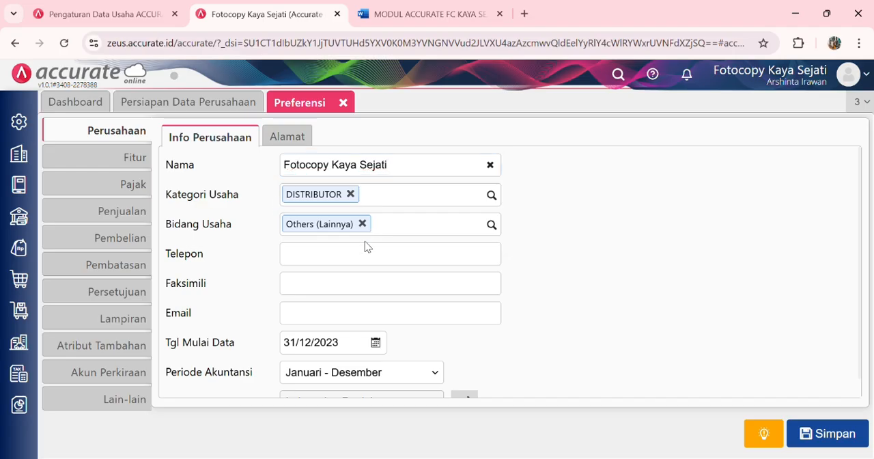
{"action": "left_click", "coordinate": [369, 257]}
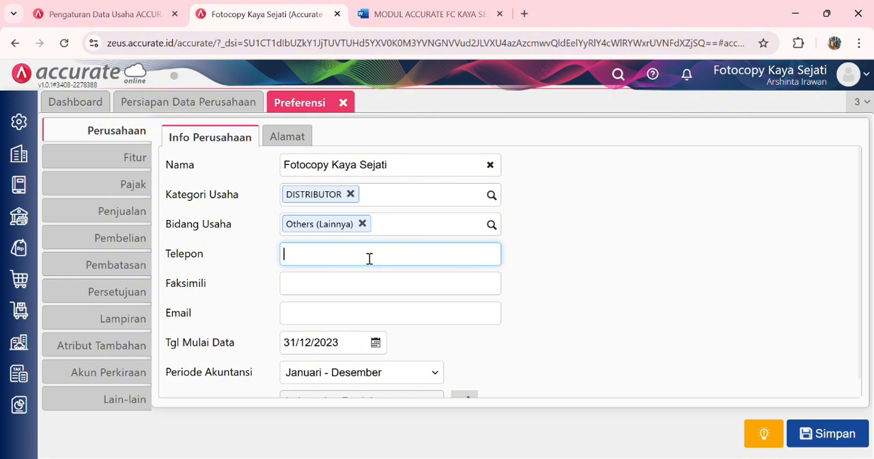
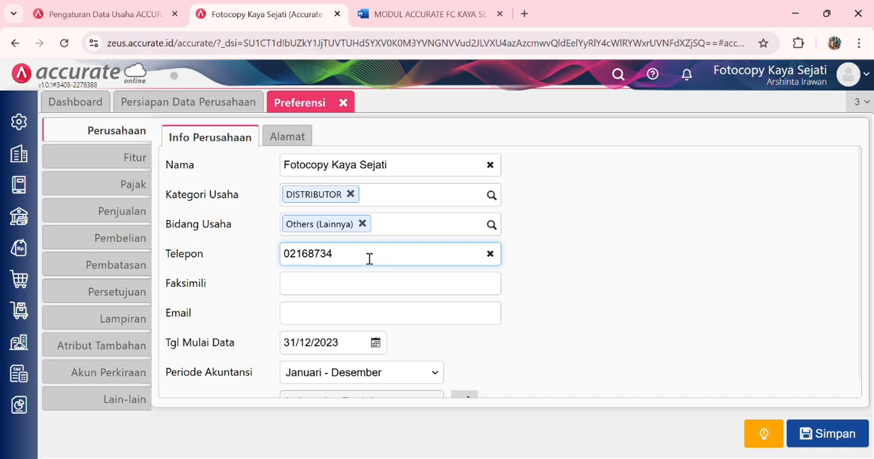
Step: Fill in the company's fax number and e-mail address in the company information
{"action": "left_click", "coordinate": [371, 286]}
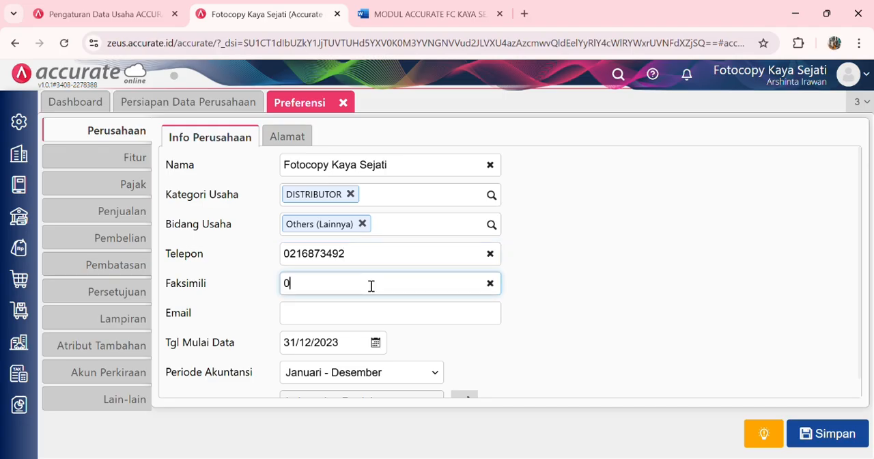
{"action": "left_click", "coordinate": [358, 319]}
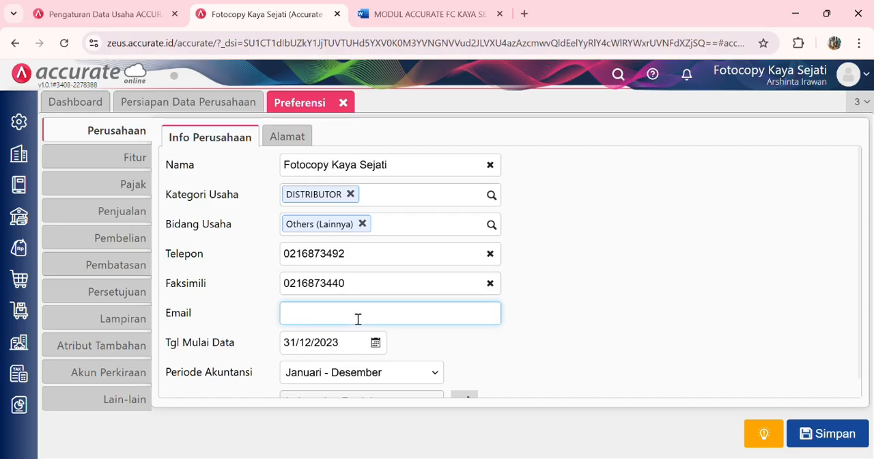
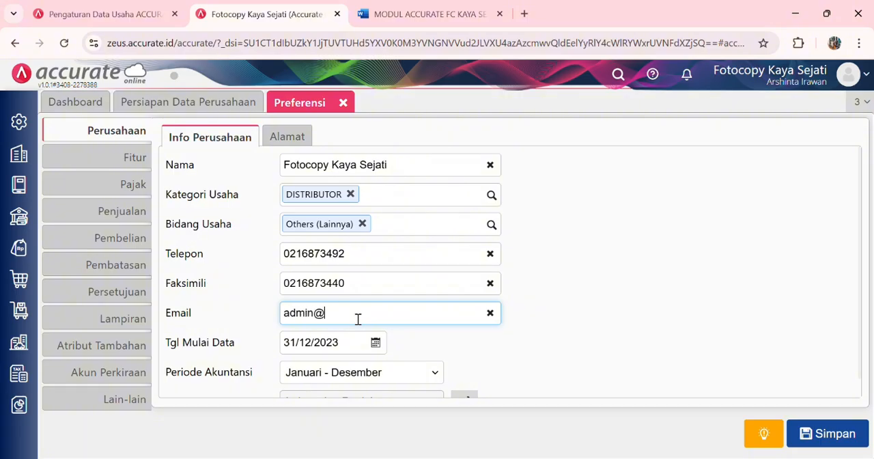
{"action": "scroll", "coordinate": [358, 319], "scroll_direction": "down", "scroll_amount": 1}
Step: Enter the company's street in the address section of the company preferences
{"action": "left_click", "coordinate": [307, 135]}
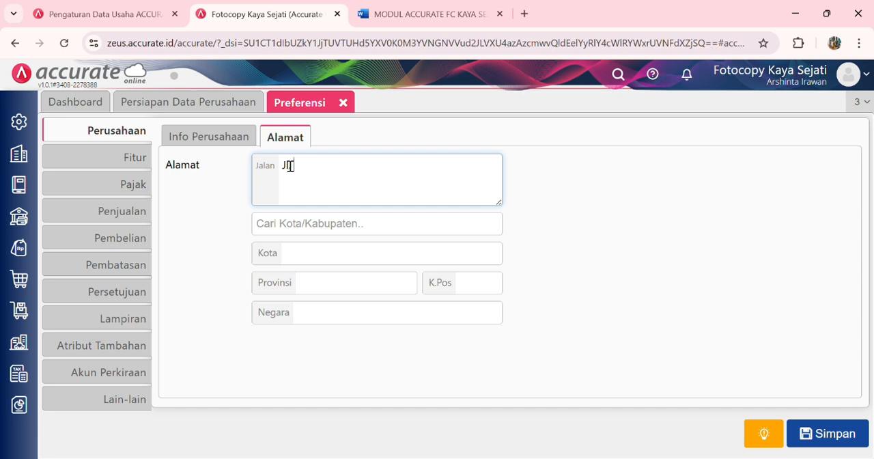
{"action": "type", "text": "Jl. Gadjah Mada"}
Step: Search for and pick the company's city as a Kota entry, and fill in the postal code
{"action": "left_click", "coordinate": [307, 231]}
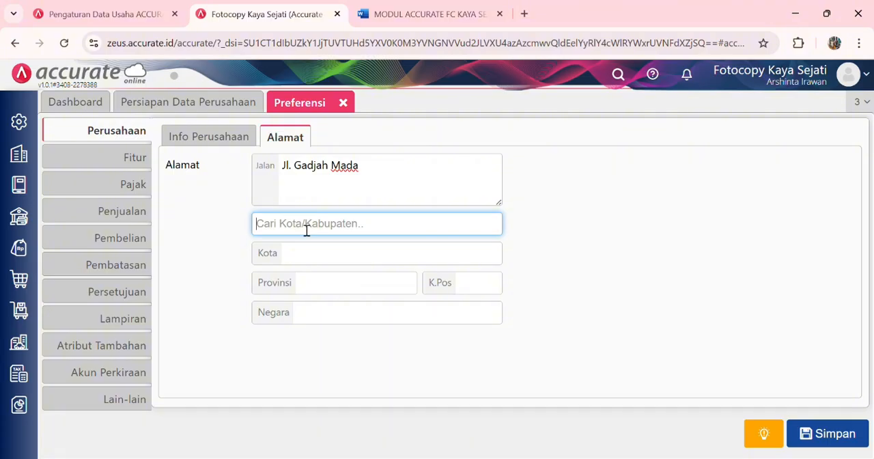
{"action": "type", "text": "Magel"}
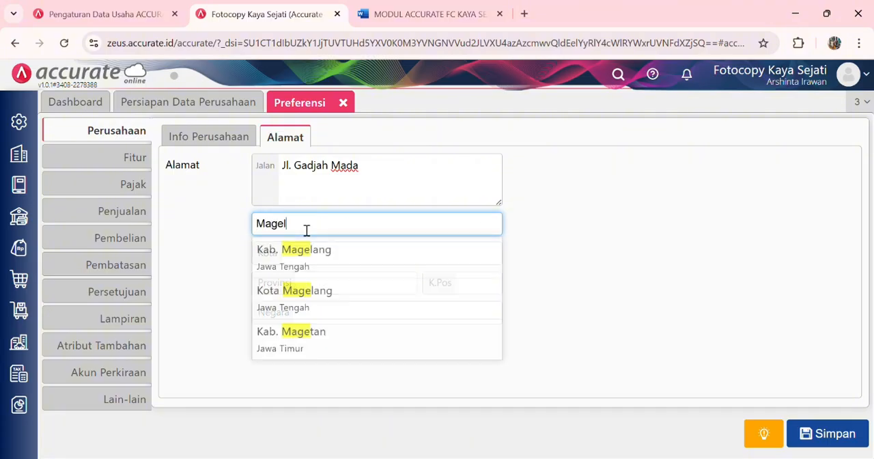
{"action": "left_click", "coordinate": [295, 291]}
{"action": "left_click", "coordinate": [470, 288]}
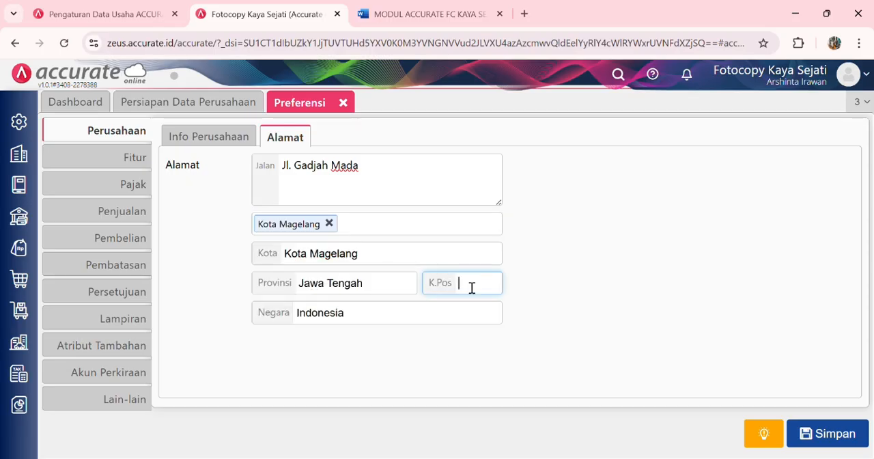
{"action": "type", "text": "%"}
{"action": "key", "text": "BackSpace"}
{"action": "type", "text": "5611"}
{"action": "left_click", "coordinate": [547, 316]}
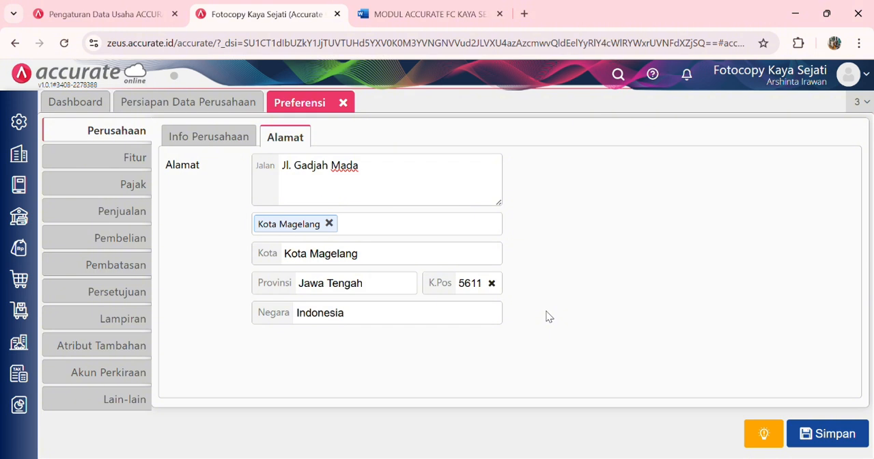
Step: Enable Multi Mata Uang among the company's basic features and save the preferences
{"action": "left_click", "coordinate": [143, 169]}
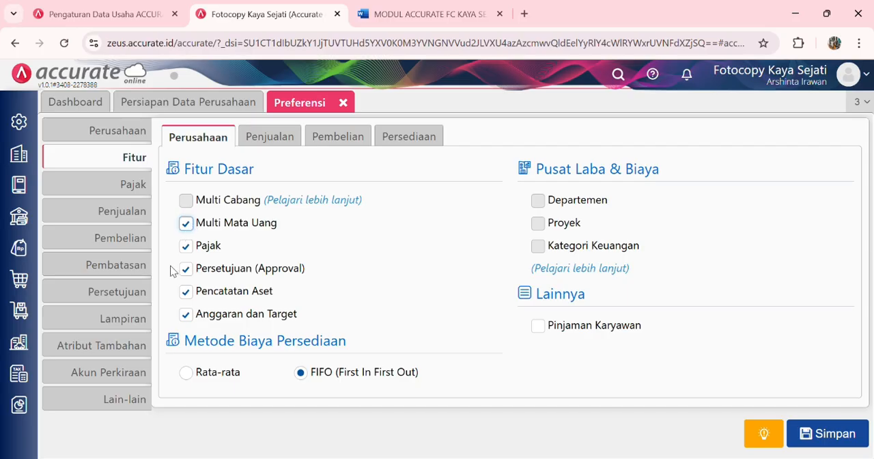
{"action": "left_click", "coordinate": [840, 431]}
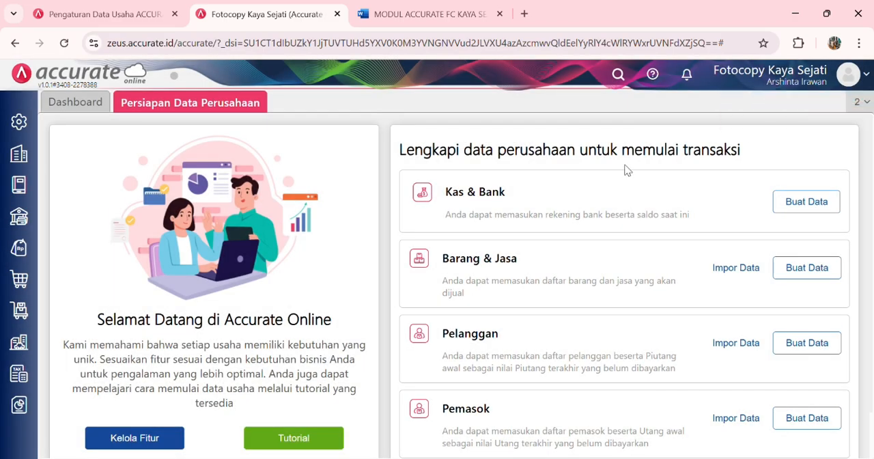
Step: Add Singapore Dollar (SGD) as a new currency in the company's currency data and save it
{"action": "left_click", "coordinate": [23, 160]}
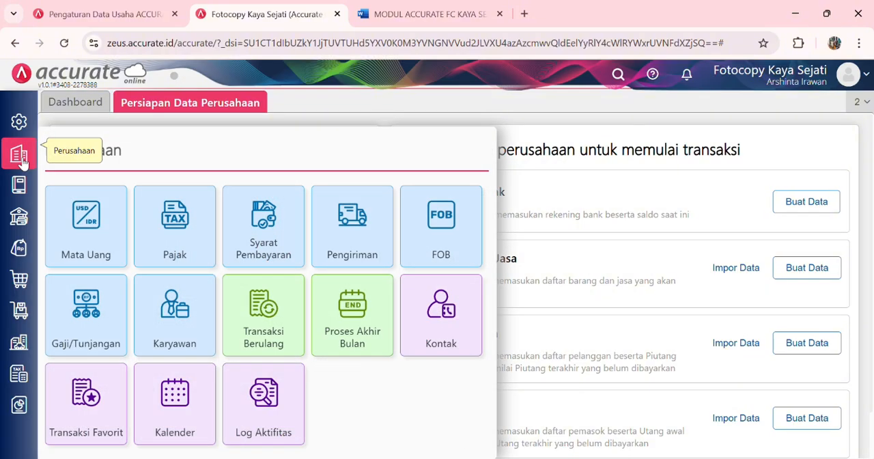
{"action": "left_click", "coordinate": [85, 219]}
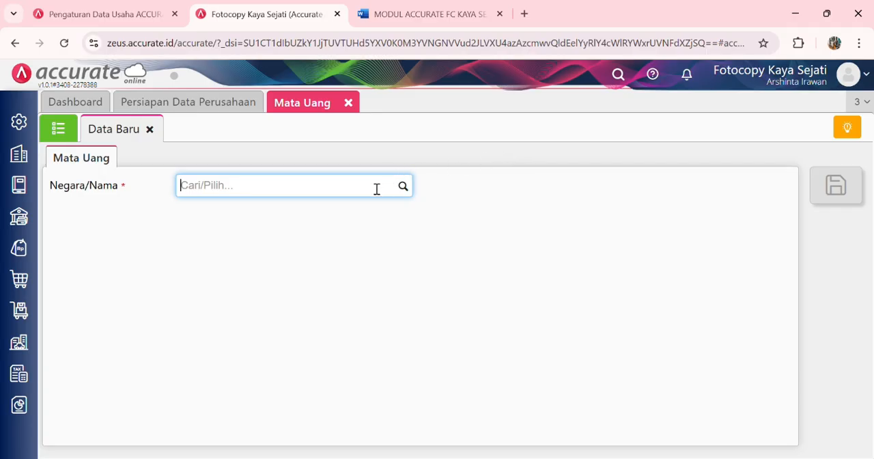
{"action": "type", "text": "SD"}
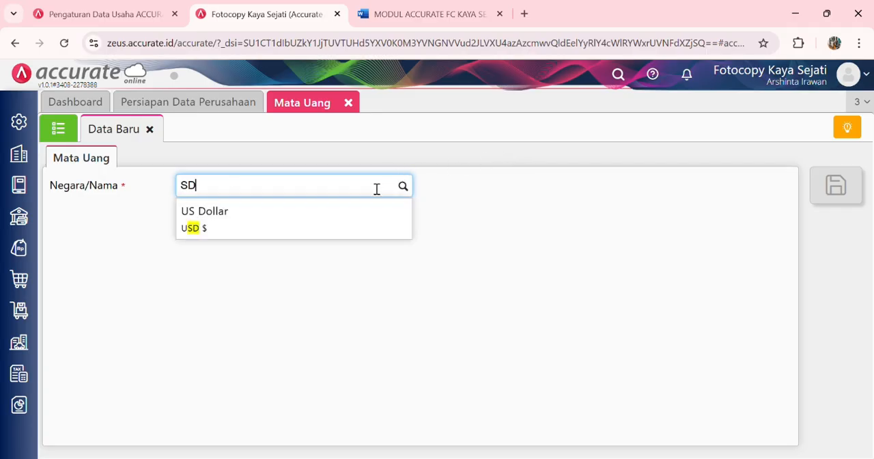
{"action": "key", "text": "BackSpace"}
{"action": "type", "text": "GD"}
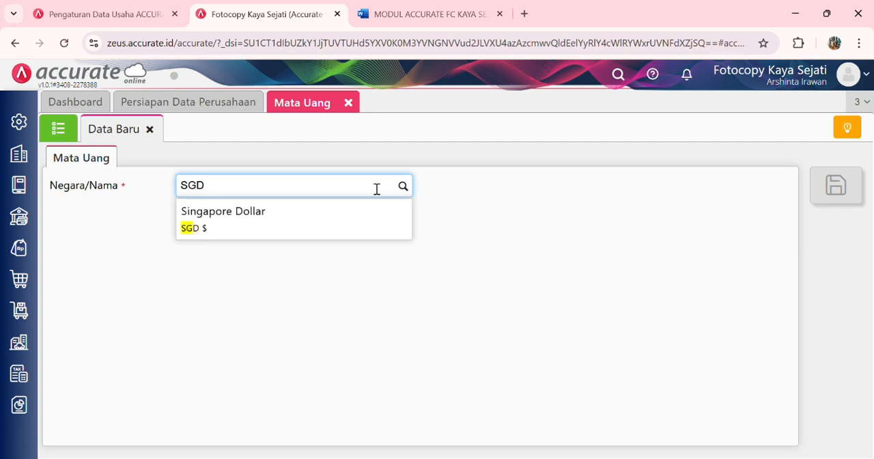
{"action": "left_click", "coordinate": [345, 231]}
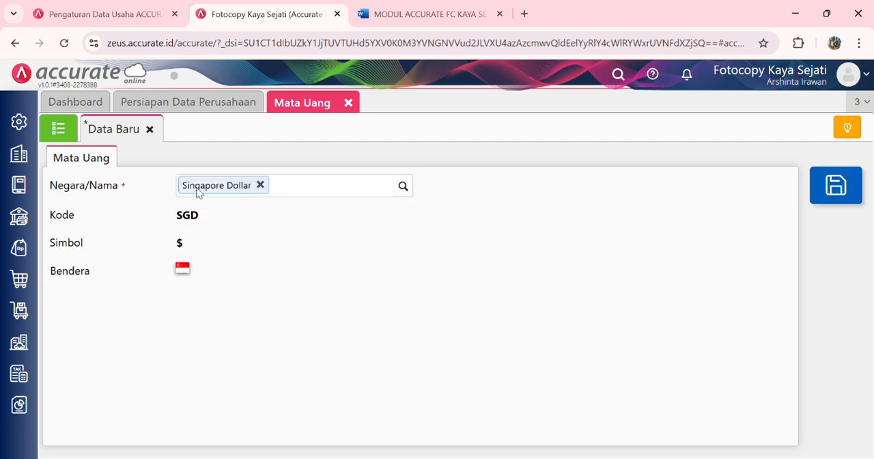
{"action": "left_click", "coordinate": [846, 198]}
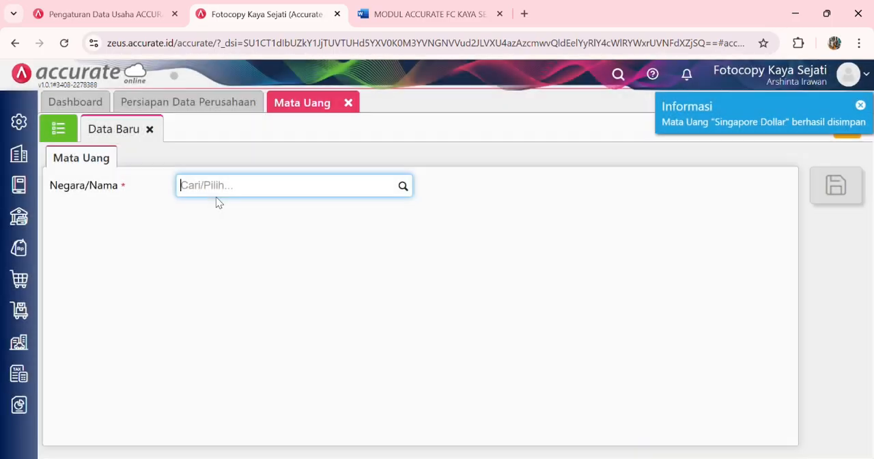
Step: Review the company's saved currencies in the Mata Uang list and close the currency data
{"action": "left_click", "coordinate": [70, 132]}
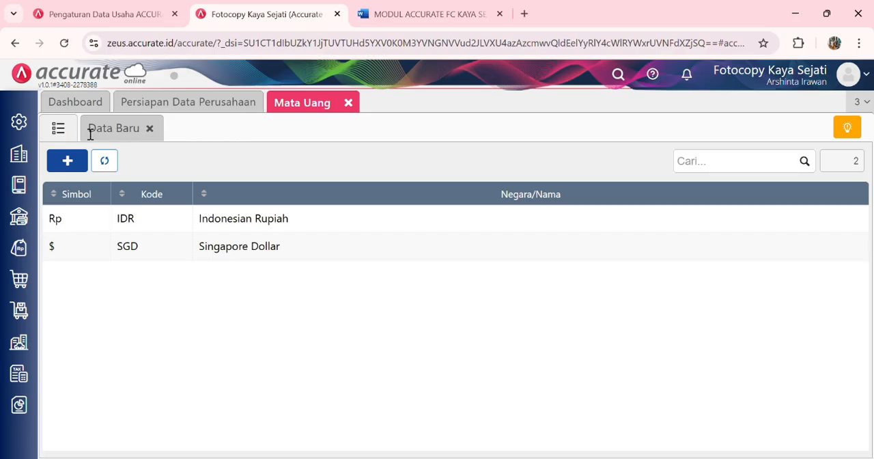
{"action": "left_click", "coordinate": [348, 105]}
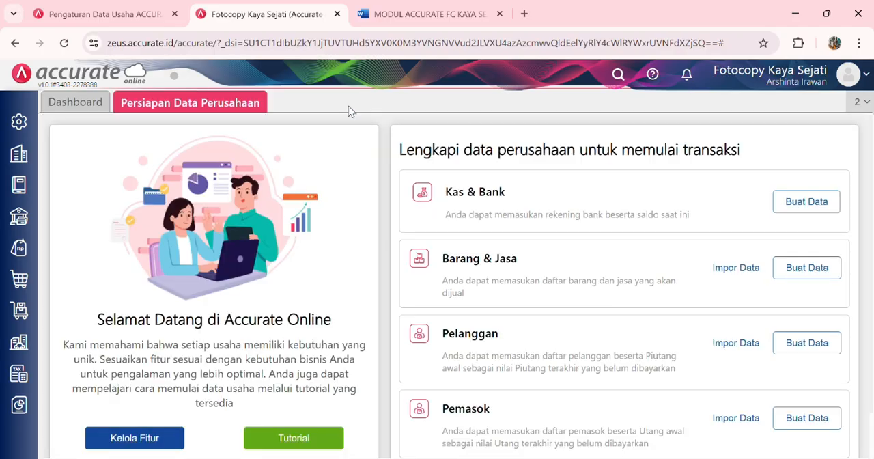
Step: Start a data import for Akun Perkiraan in Buku Besar and upload the file Daftar Akun FC.xls
{"action": "left_click", "coordinate": [21, 184]}
{"action": "left_click", "coordinate": [82, 221]}
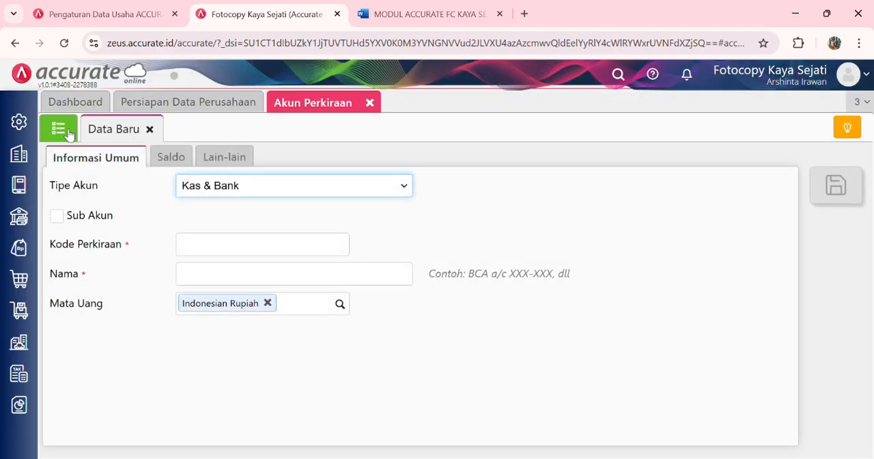
{"action": "left_click", "coordinate": [67, 131]}
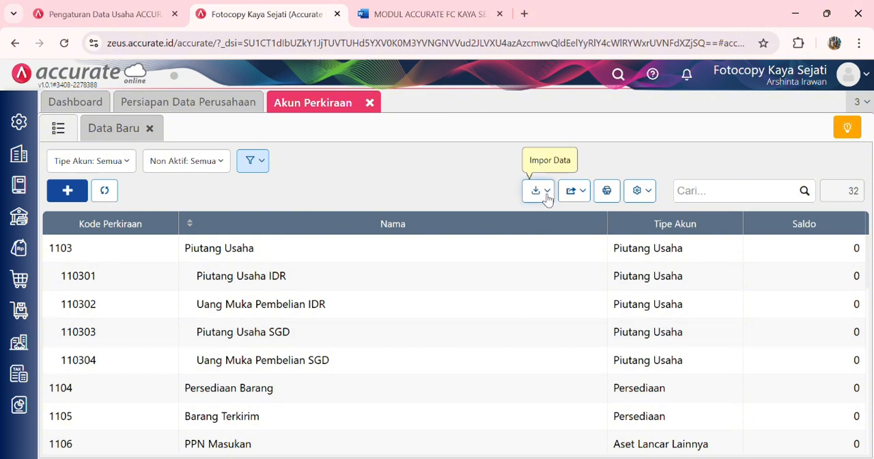
{"action": "left_click", "coordinate": [547, 197]}
{"action": "left_click", "coordinate": [512, 219]}
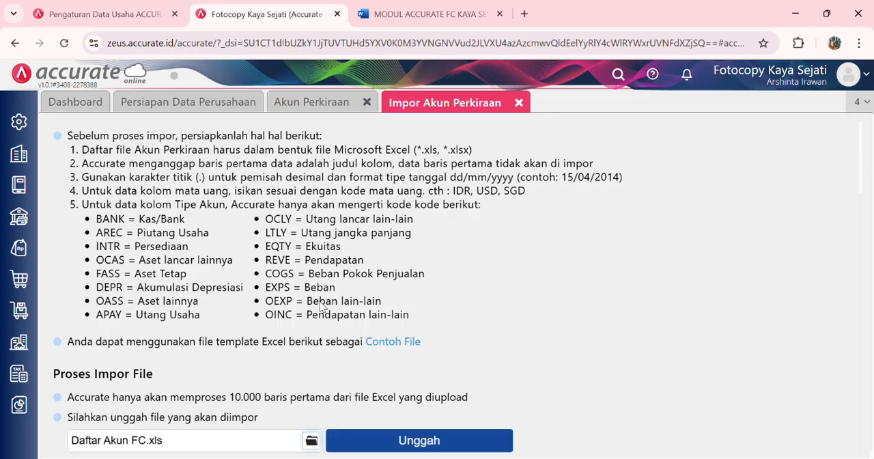
{"action": "left_click", "coordinate": [407, 438]}
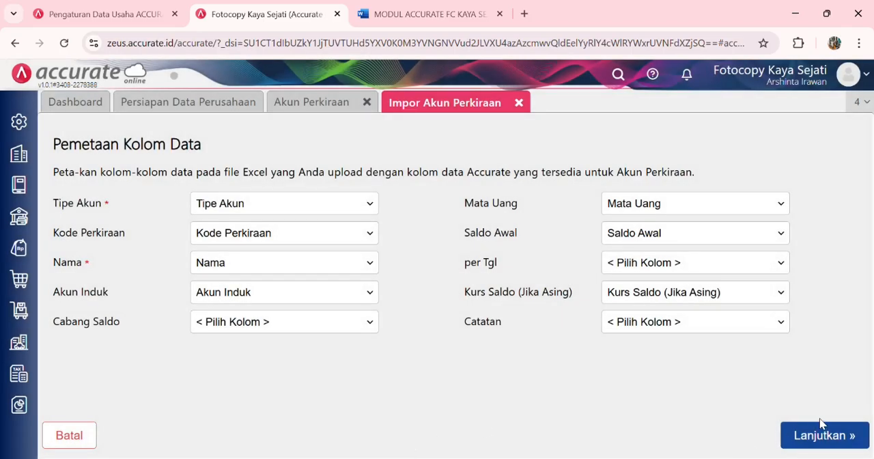
Step: Accept the column mapping, enable updating of matching data already in the database, and run the account import to completion
{"action": "left_click", "coordinate": [832, 436]}
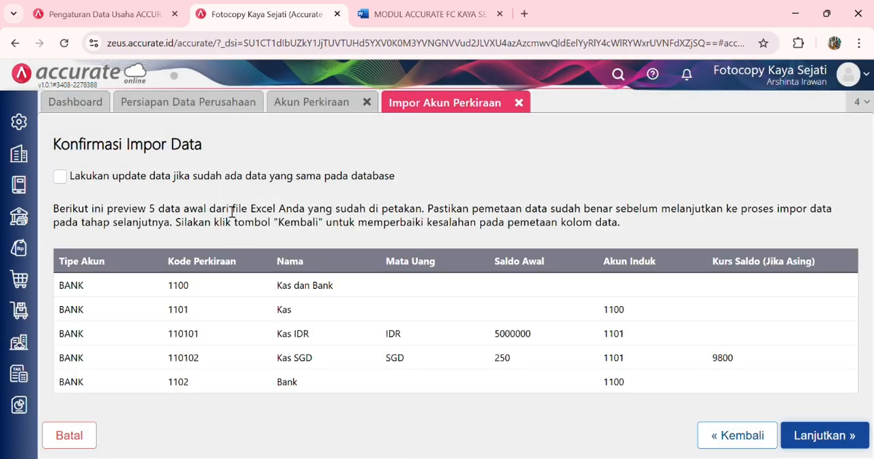
{"action": "left_click", "coordinate": [60, 176]}
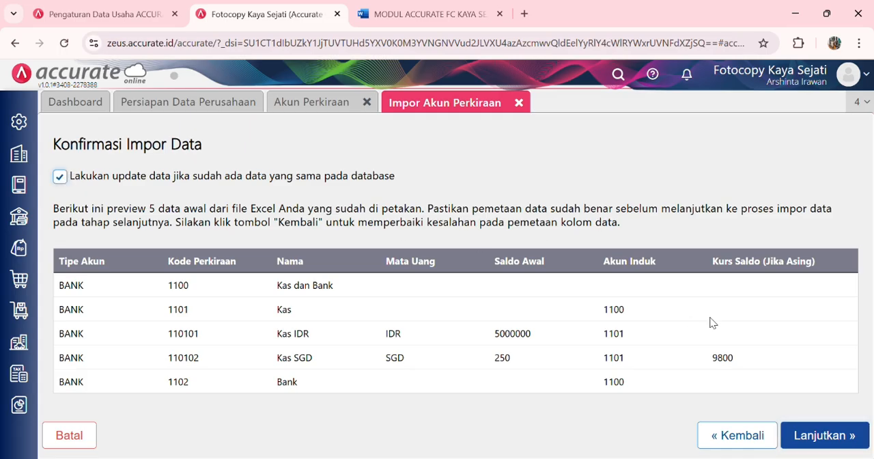
{"action": "left_click", "coordinate": [803, 437]}
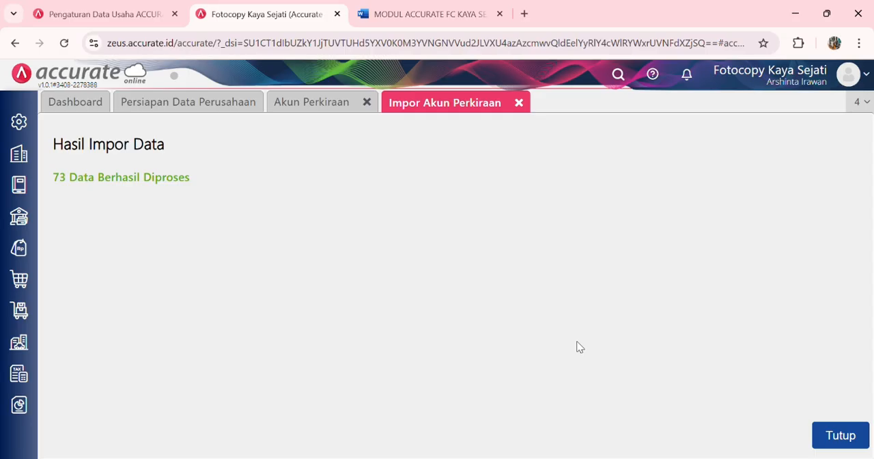
{"action": "left_click", "coordinate": [844, 444]}
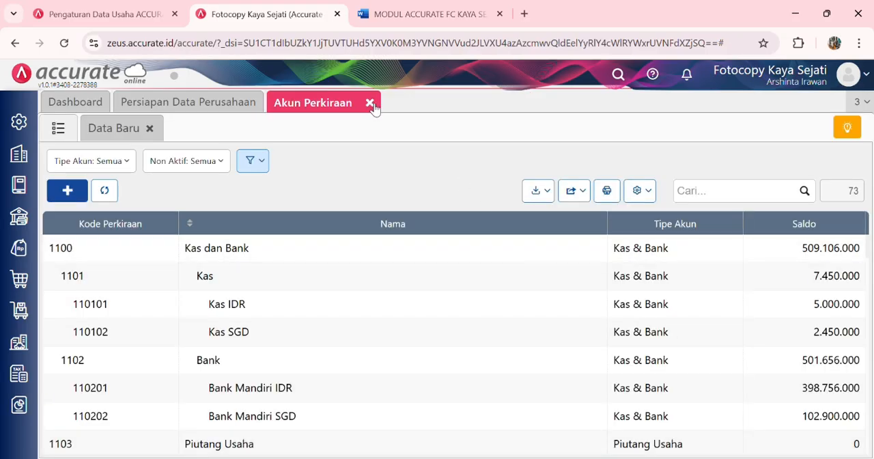
{"action": "left_click", "coordinate": [369, 103]}
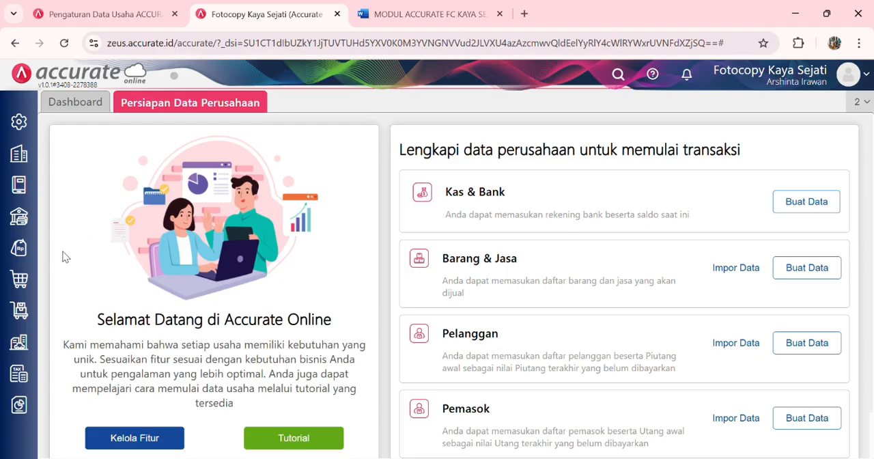
Step: Create an item category named Buku under Kategori Barang in Persediaan and save it
{"action": "left_click", "coordinate": [25, 323]}
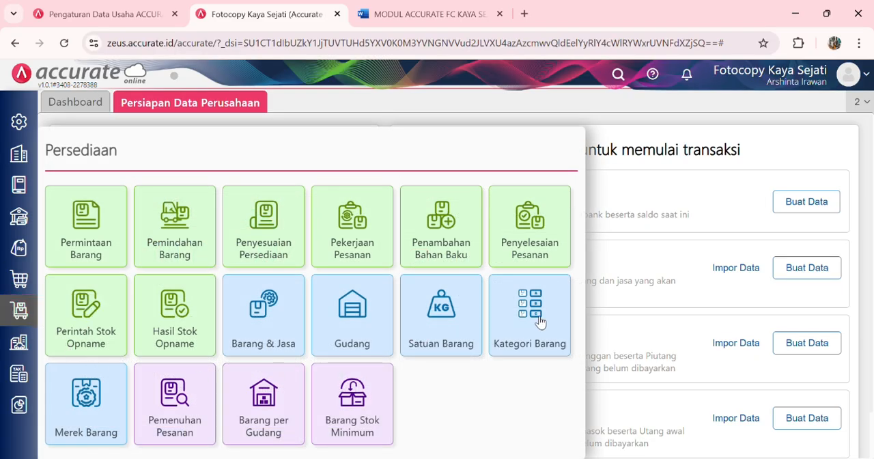
{"action": "left_click", "coordinate": [535, 320]}
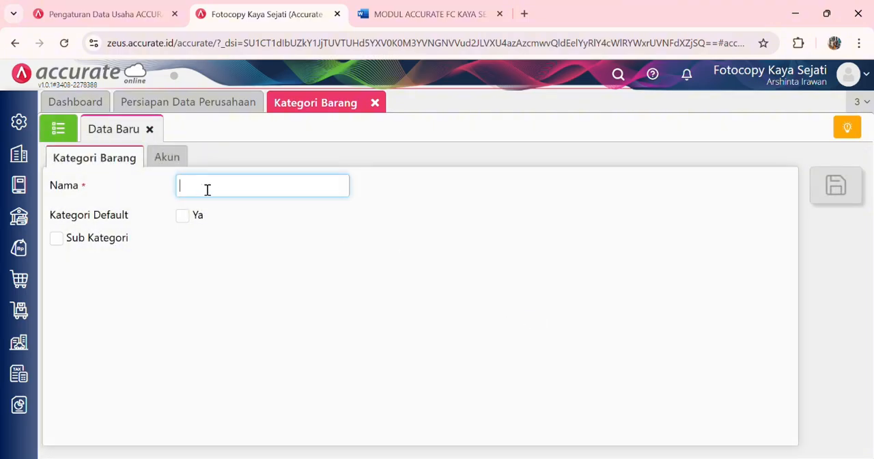
{"action": "type", "text": "Buku"}
{"action": "left_click", "coordinate": [508, 216]}
{"action": "left_click", "coordinate": [849, 185]}
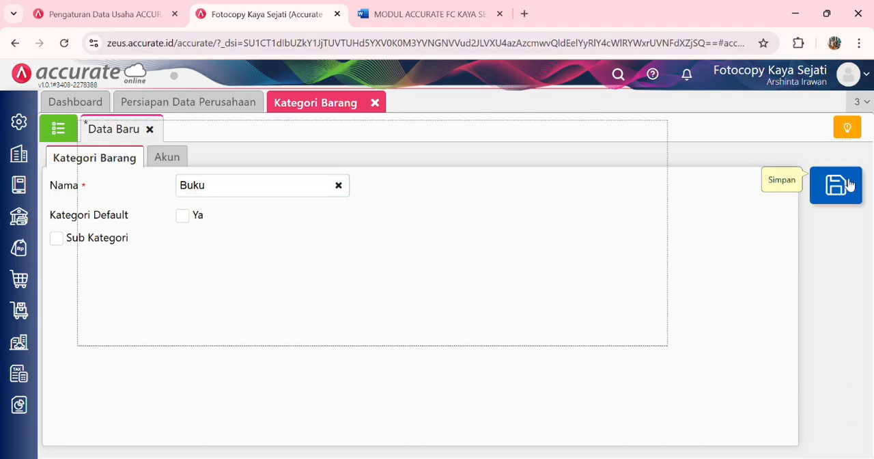
Step: Add and save an item category named Bolpoin
{"action": "left_click", "coordinate": [268, 190]}
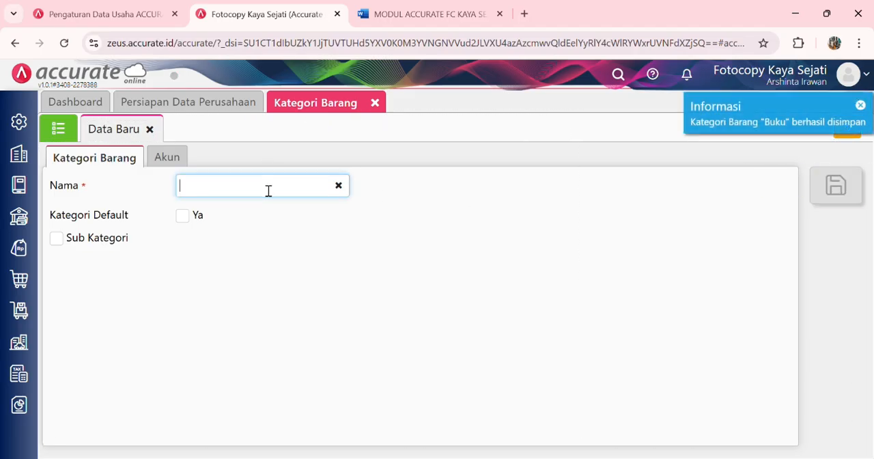
{"action": "type", "text": "Bolpoin"}
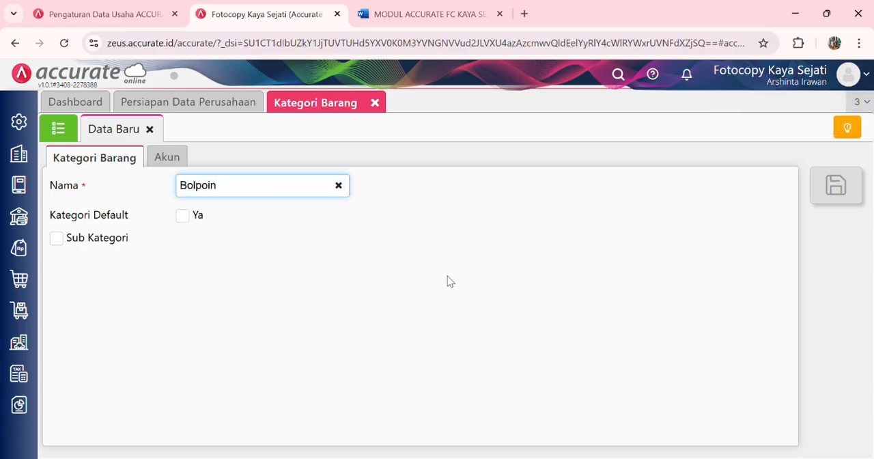
{"action": "left_click", "coordinate": [471, 292]}
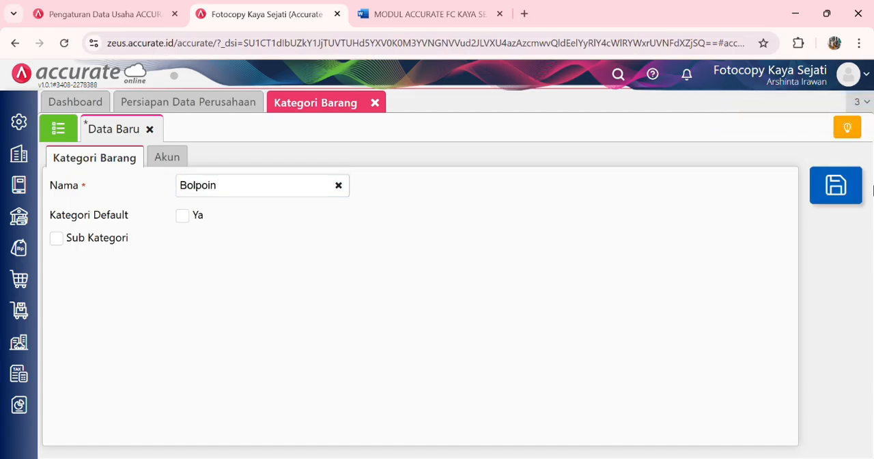
{"action": "left_click", "coordinate": [847, 191]}
Step: Add and save an item category named Kertas
{"action": "left_click", "coordinate": [319, 189]}
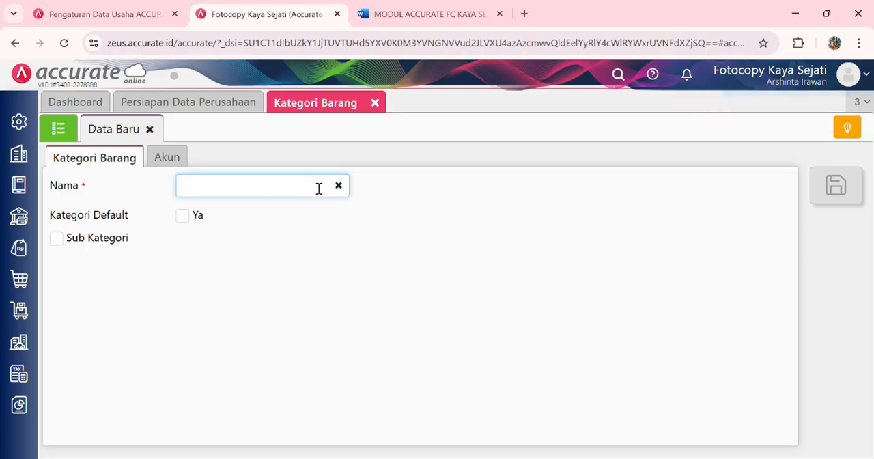
{"action": "type", "text": "K"}
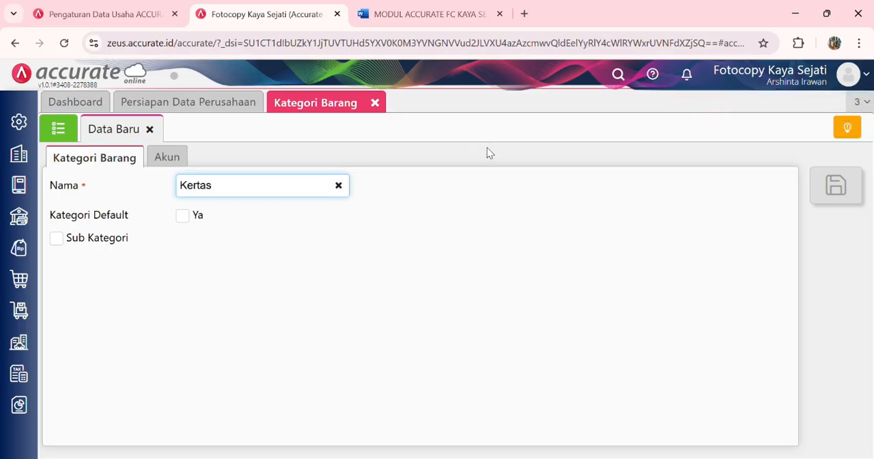
{"action": "type", "text": "ertas"}
{"action": "left_click", "coordinate": [449, 185]}
{"action": "left_click", "coordinate": [843, 202]}
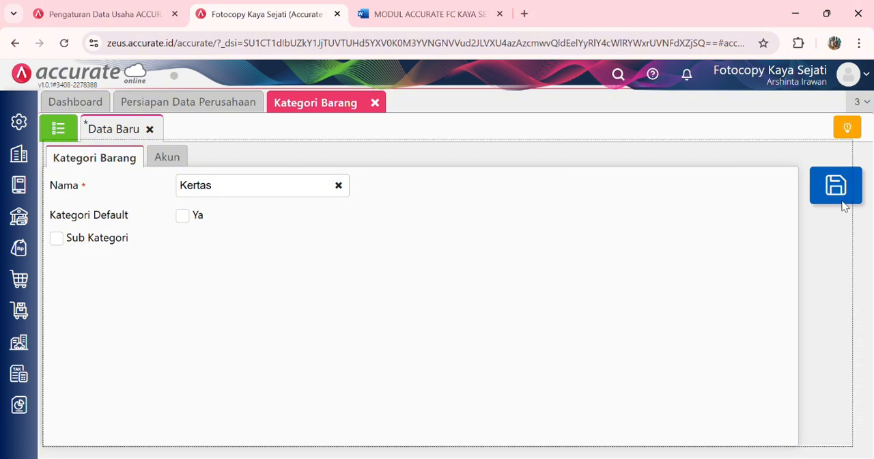
Step: Add and save an item category named Pensil
{"action": "left_click", "coordinate": [286, 200]}
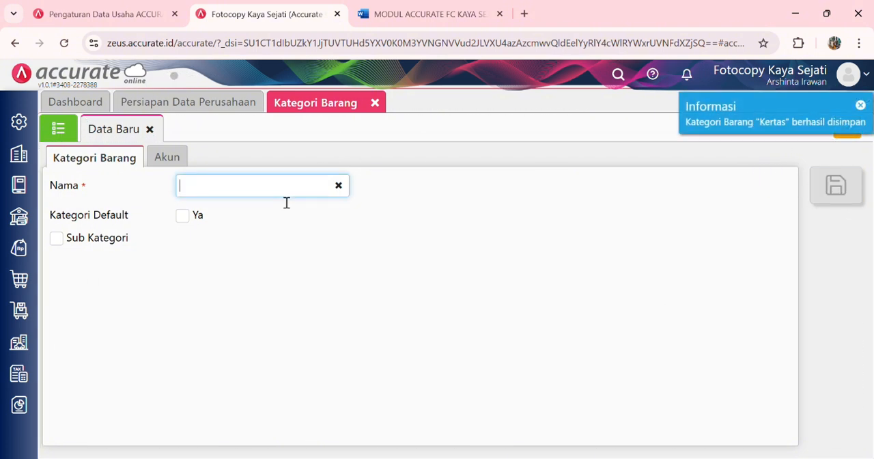
{"action": "type", "text": "Pensil"}
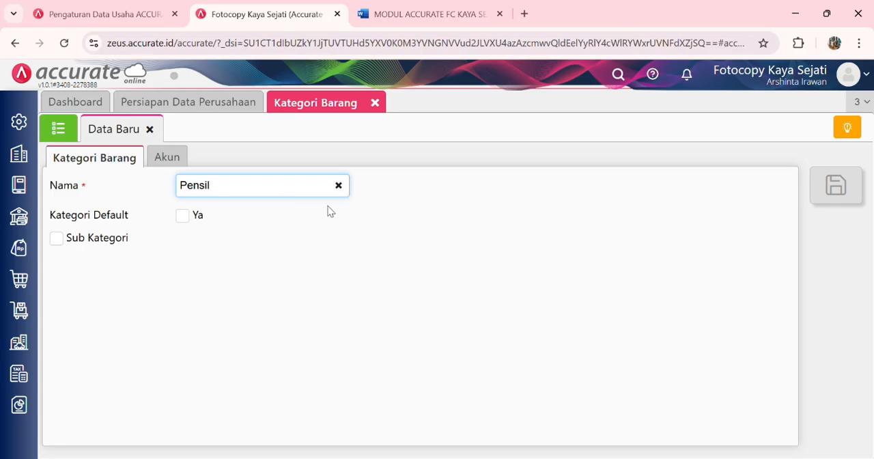
{"action": "left_click", "coordinate": [753, 187]}
{"action": "left_click", "coordinate": [846, 187]}
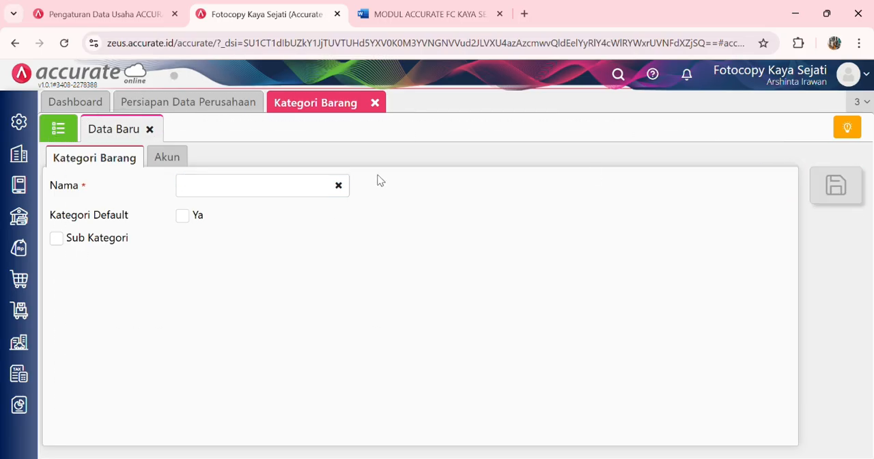
Step: Add and save an item category named Map
{"action": "left_click", "coordinate": [295, 190]}
{"action": "type", "text": "Map"}
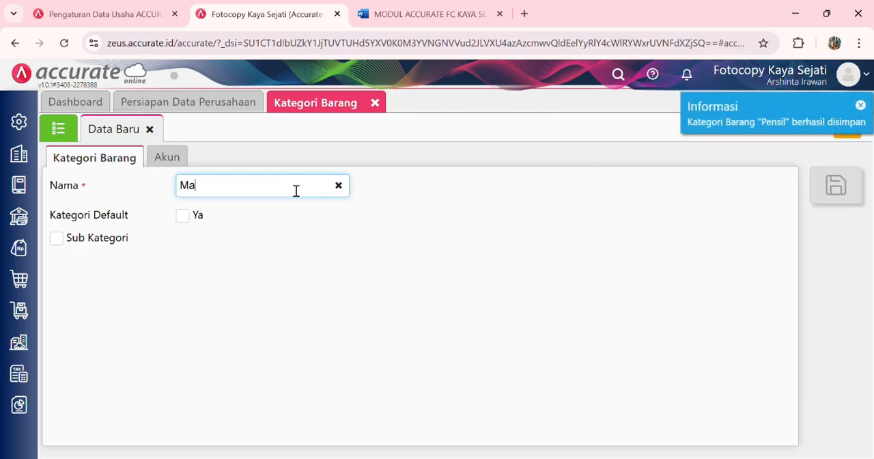
{"action": "left_click", "coordinate": [775, 199]}
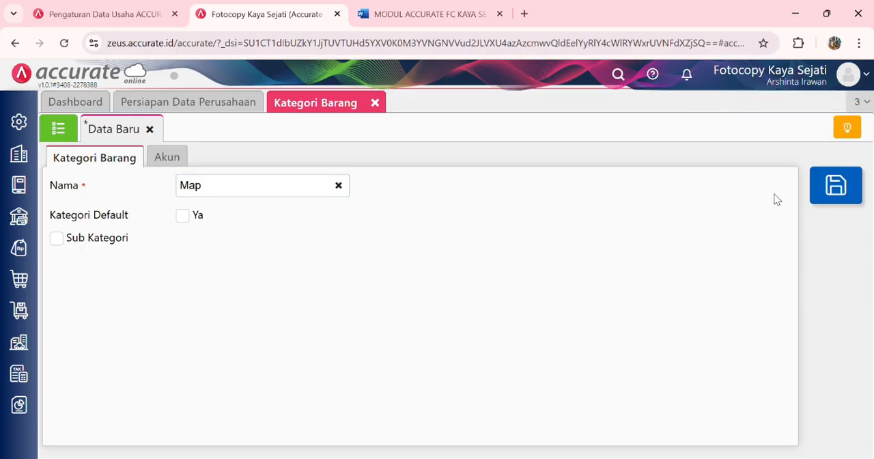
{"action": "left_click", "coordinate": [835, 186]}
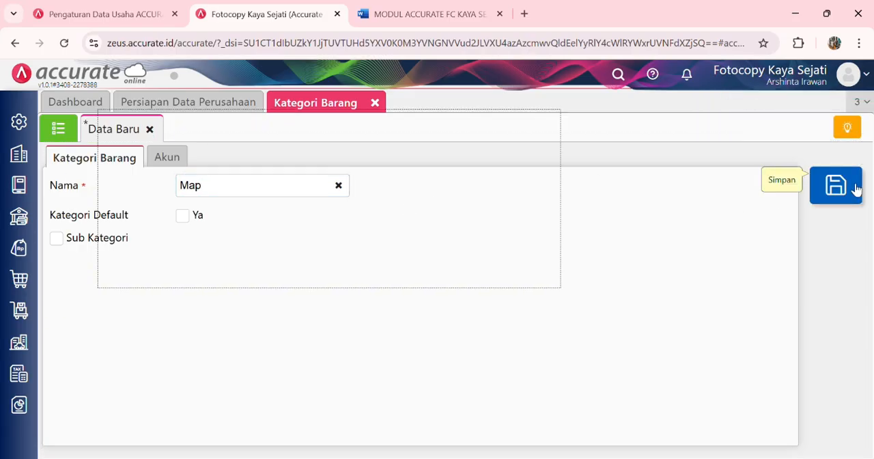
Step: Add and save an item category named Kalkulator, and check the category list before closing it
{"action": "left_click", "coordinate": [292, 199]}
{"action": "type", "text": "KAI"}
{"action": "key", "text": "BackSpace"}
{"action": "key", "text": "BackSpace"}
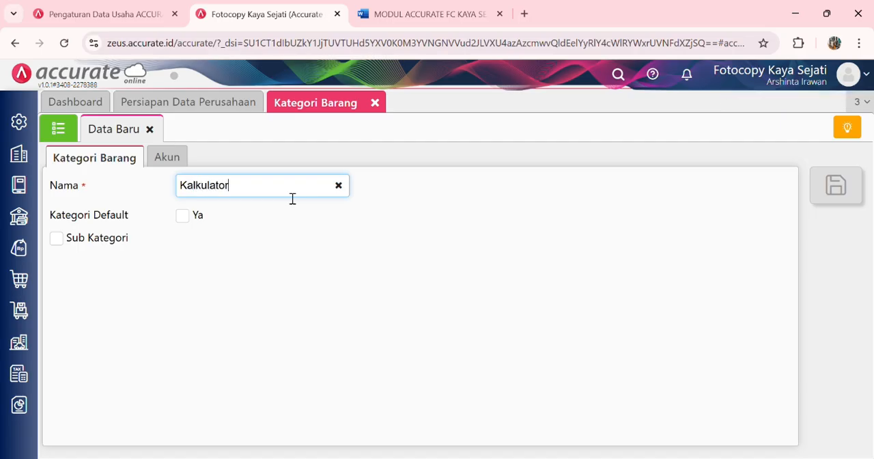
{"action": "left_click", "coordinate": [394, 263]}
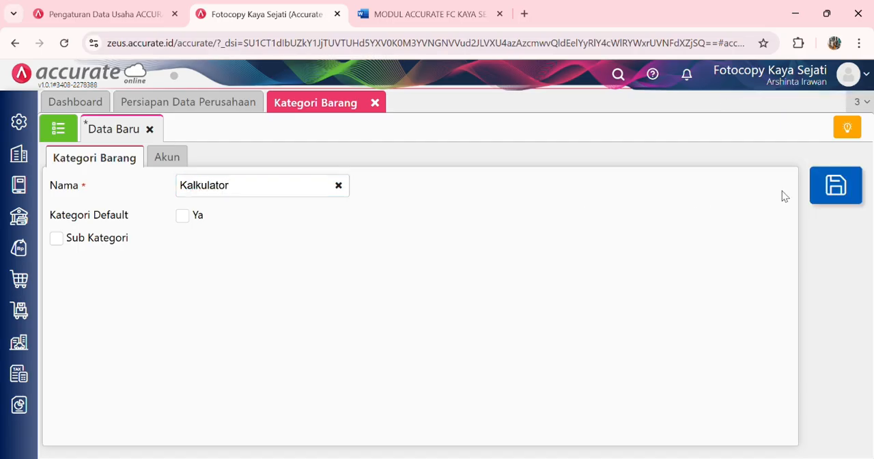
{"action": "left_click", "coordinate": [836, 191]}
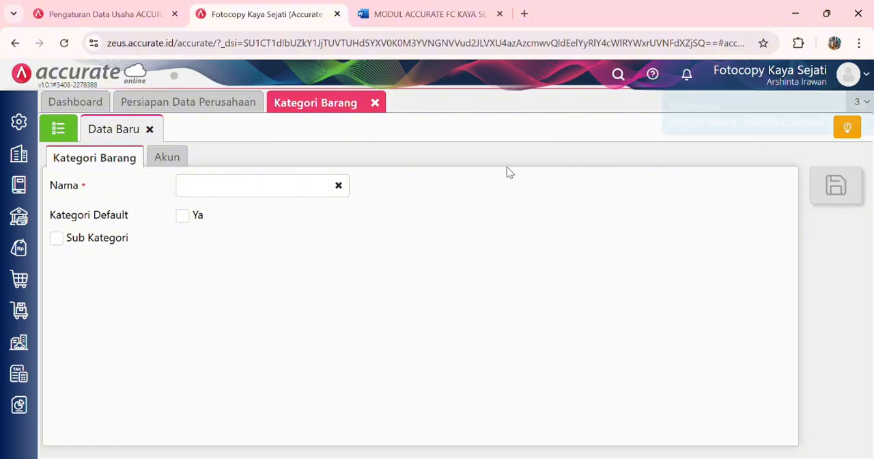
{"action": "left_click", "coordinate": [74, 132]}
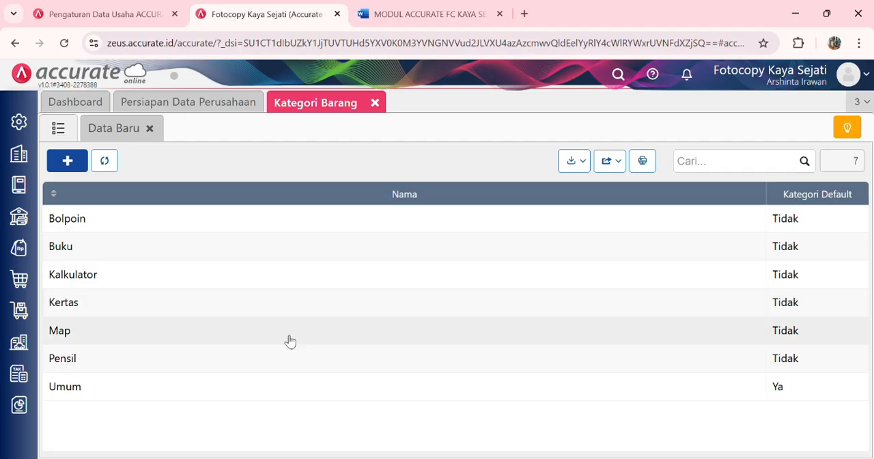
{"action": "left_click", "coordinate": [375, 103]}
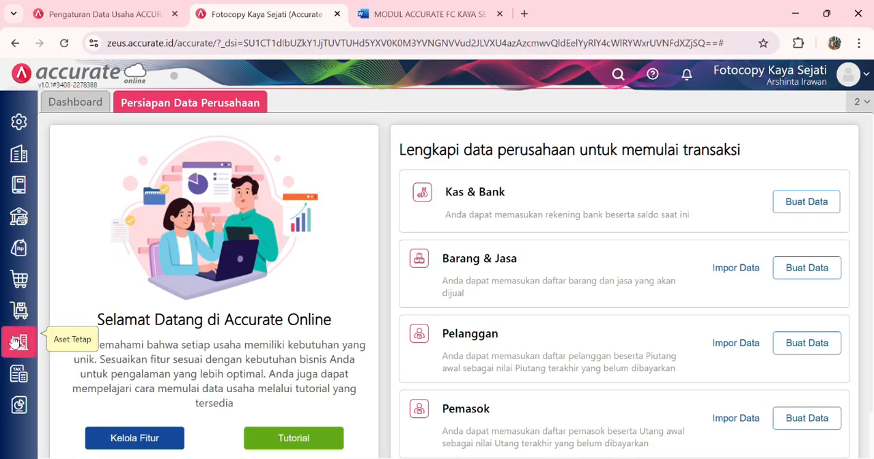
Step: Create a warehouse named Depan under Gudang in Persediaan and save it
{"action": "left_click", "coordinate": [20, 311]}
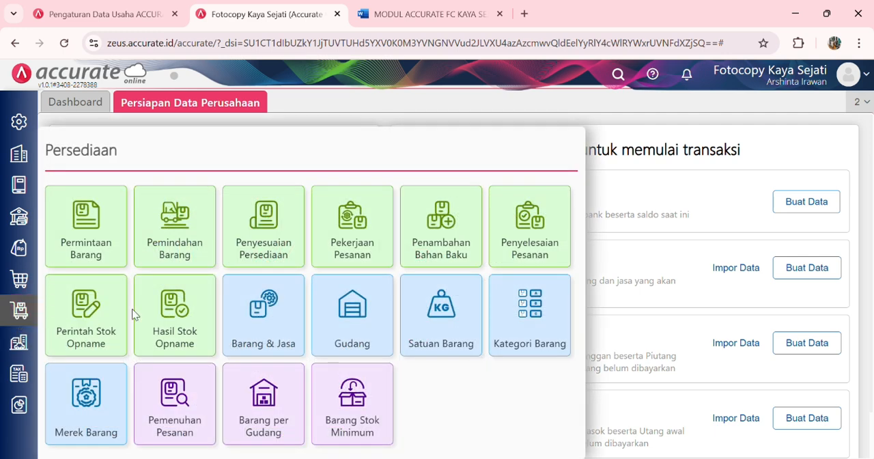
{"action": "left_click", "coordinate": [339, 332]}
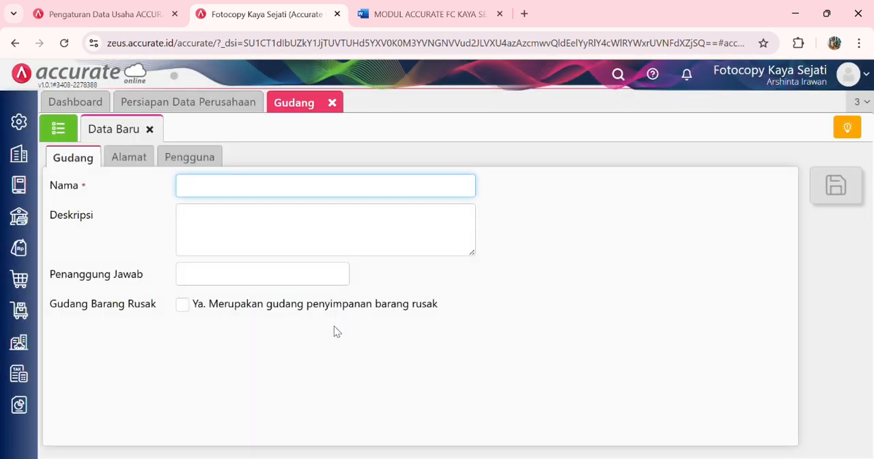
{"action": "left_click", "coordinate": [343, 194]}
{"action": "type", "text": "Deap"}
{"action": "left_click", "coordinate": [835, 185]}
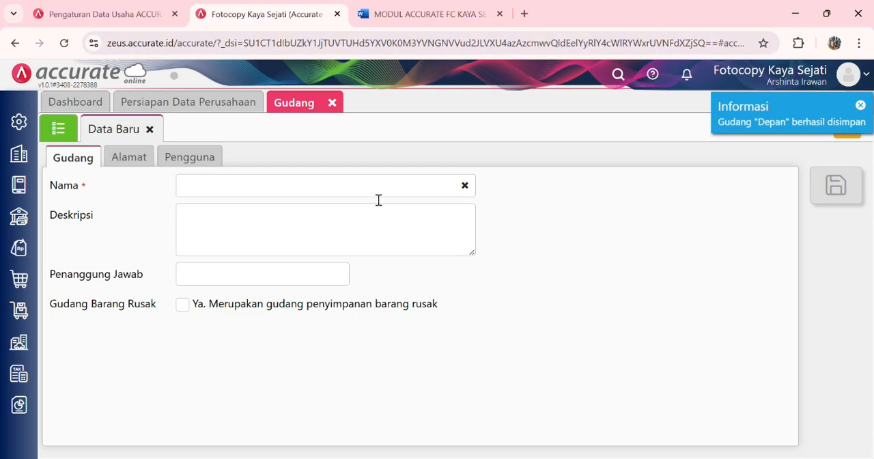
Step: Add and save a warehouse named Belakang, and check the warehouse list before closing it
{"action": "left_click", "coordinate": [378, 198]}
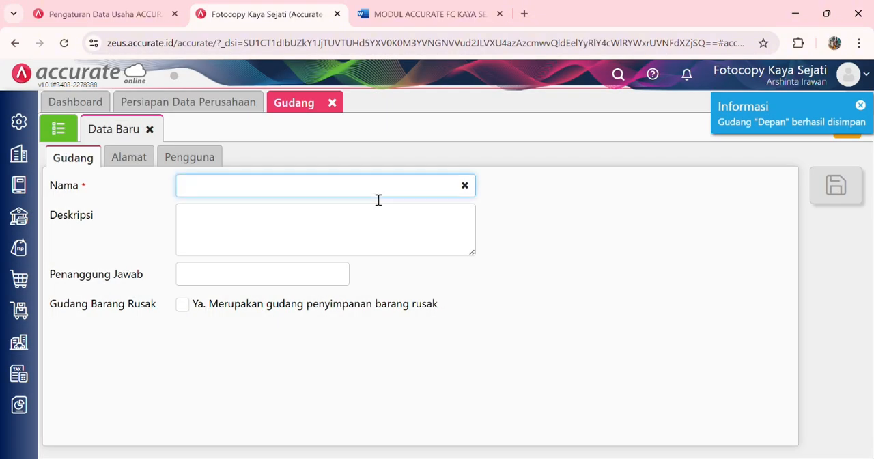
{"action": "type", "text": "Belakang"}
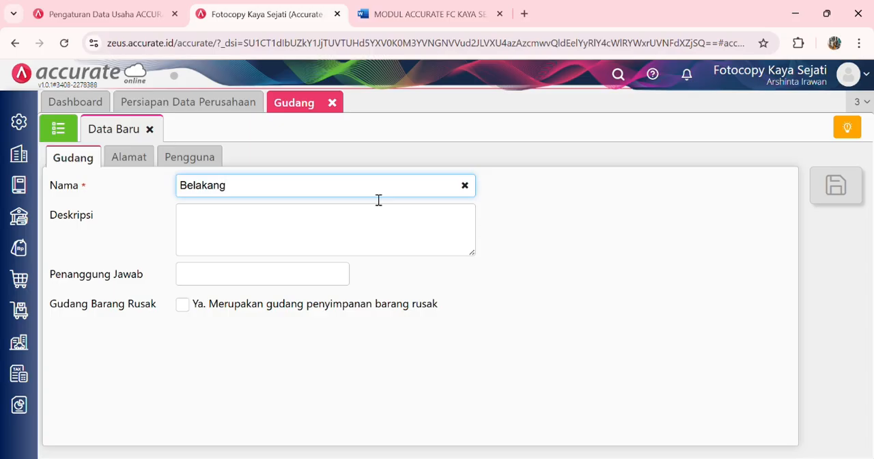
{"action": "left_click", "coordinate": [848, 187]}
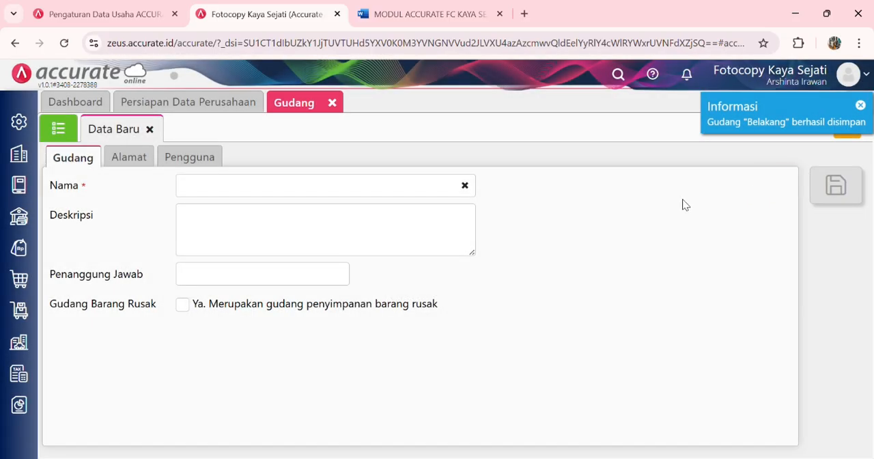
{"action": "left_click", "coordinate": [62, 133]}
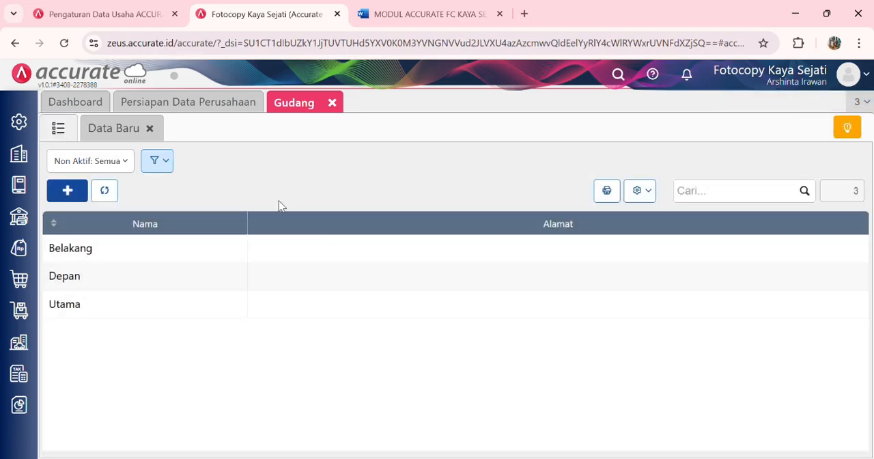
{"action": "left_click", "coordinate": [332, 104]}
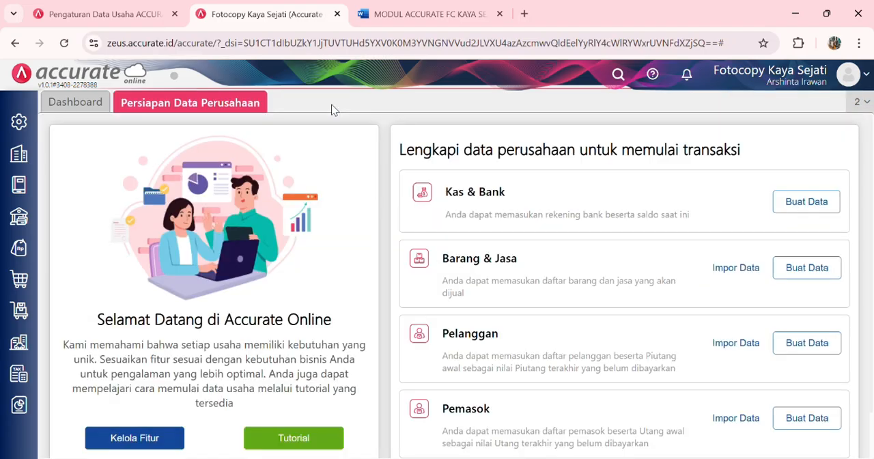
Step: Start the Barang & Jasa import from Persiapan Data Perusahaan and upload Daftar Barang FC.xlsx
{"action": "left_click", "coordinate": [793, 269]}
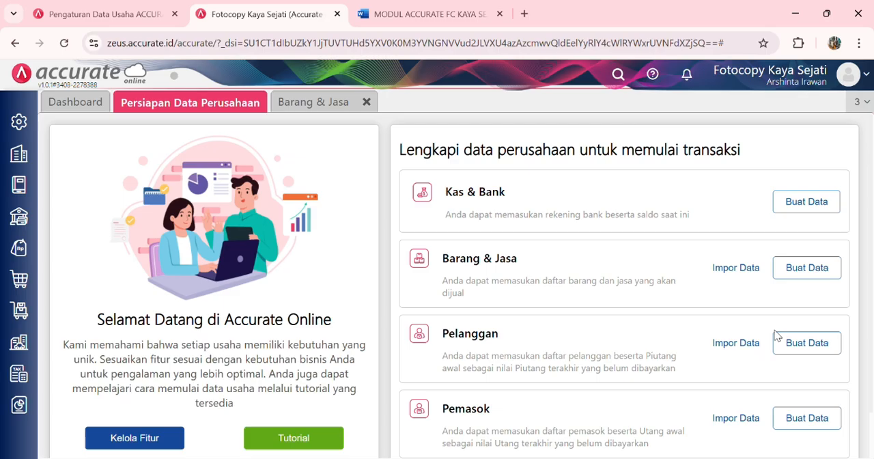
{"action": "left_click", "coordinate": [746, 270]}
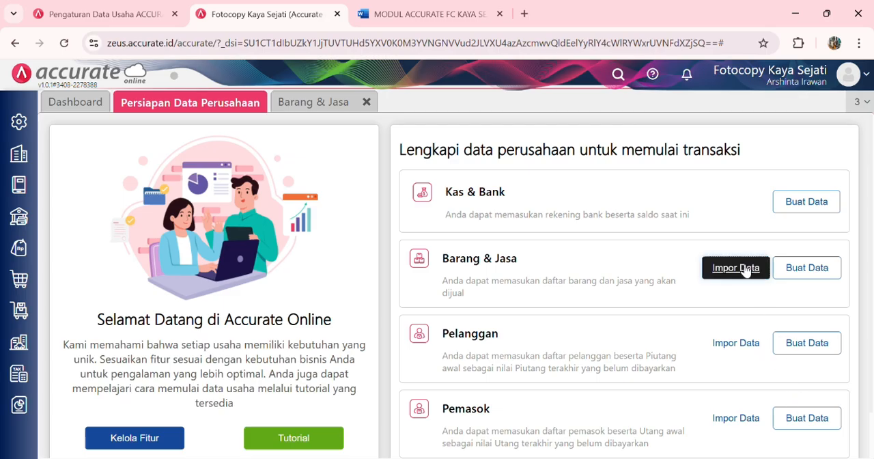
{"action": "left_click", "coordinate": [243, 447]}
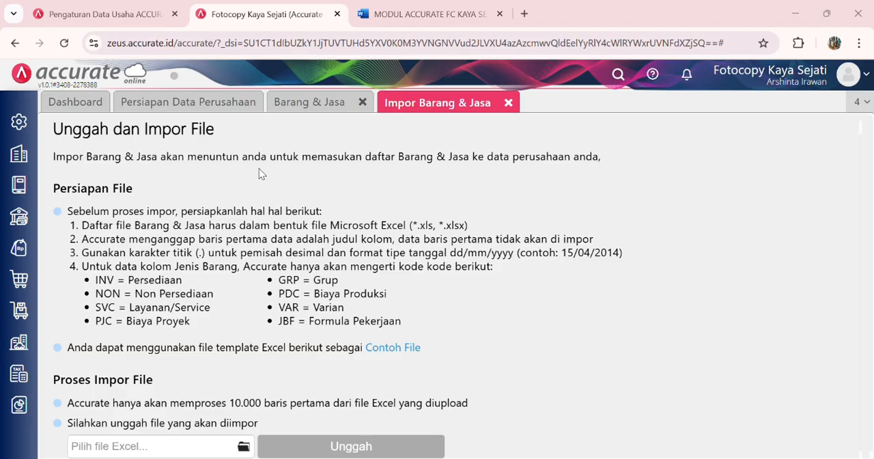
{"action": "left_click", "coordinate": [330, 306]}
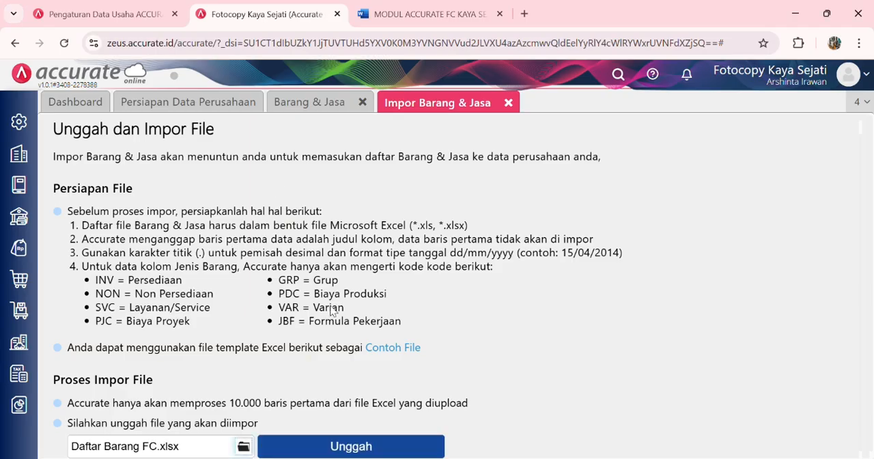
{"action": "left_click", "coordinate": [421, 451]}
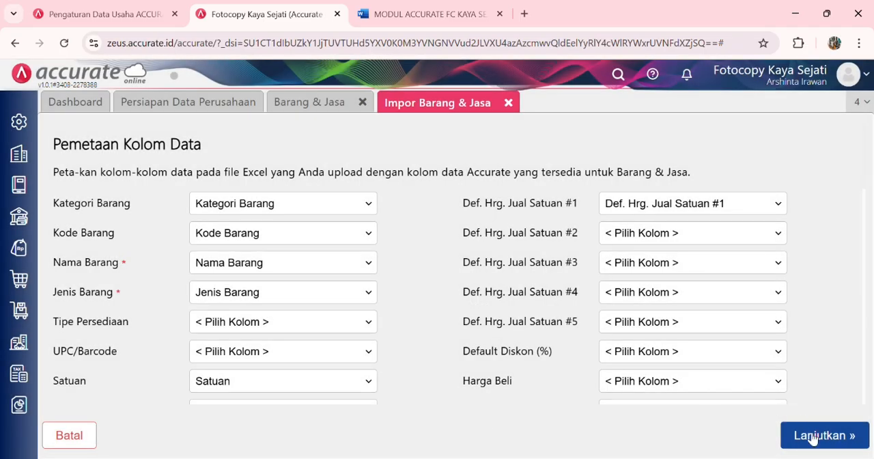
Step: Accept the item column mapping, enable updating of matching existing data, run the import, and close the result and the item list
{"action": "left_click", "coordinate": [796, 434]}
{"action": "left_click", "coordinate": [312, 179]}
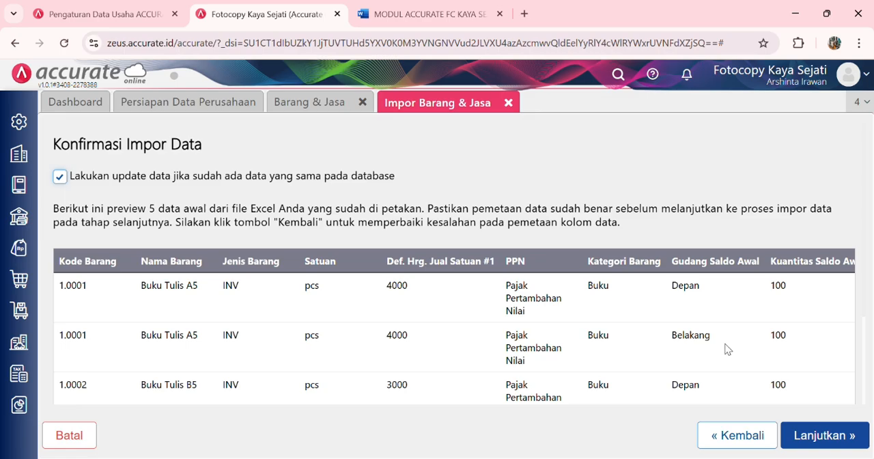
{"action": "left_click", "coordinate": [818, 437]}
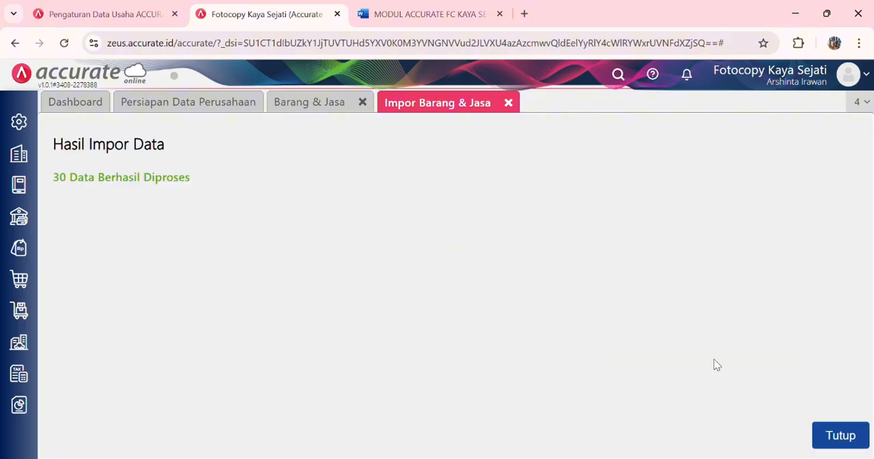
{"action": "left_click", "coordinate": [840, 434]}
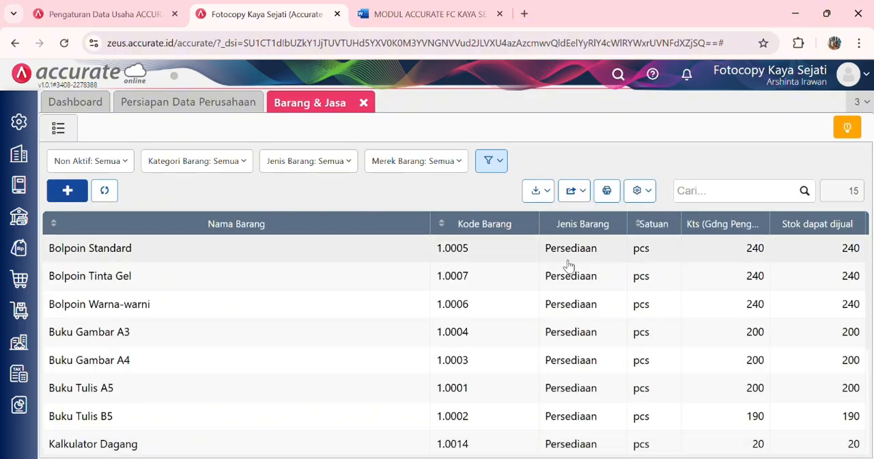
{"action": "left_click", "coordinate": [364, 102]}
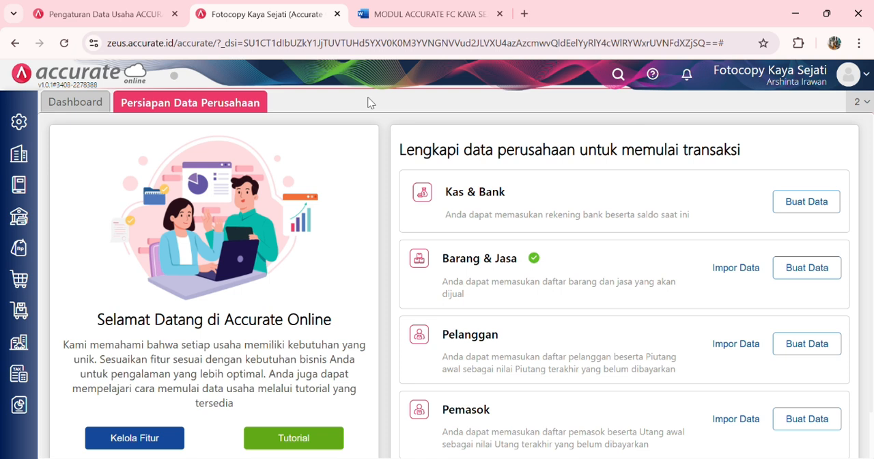
Step: Start the Pelanggan import from Persiapan Data Perusahaan and upload Daftar Pelanggan FC.xlsx
{"action": "left_click", "coordinate": [735, 343]}
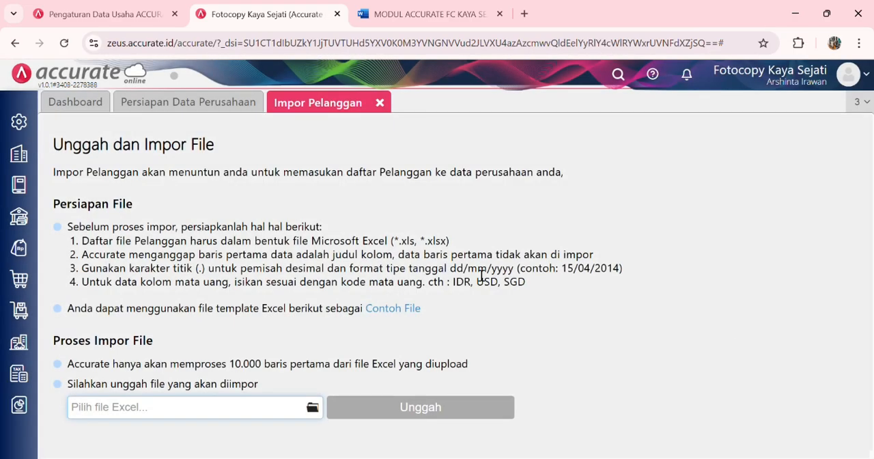
{"action": "left_click", "coordinate": [312, 407]}
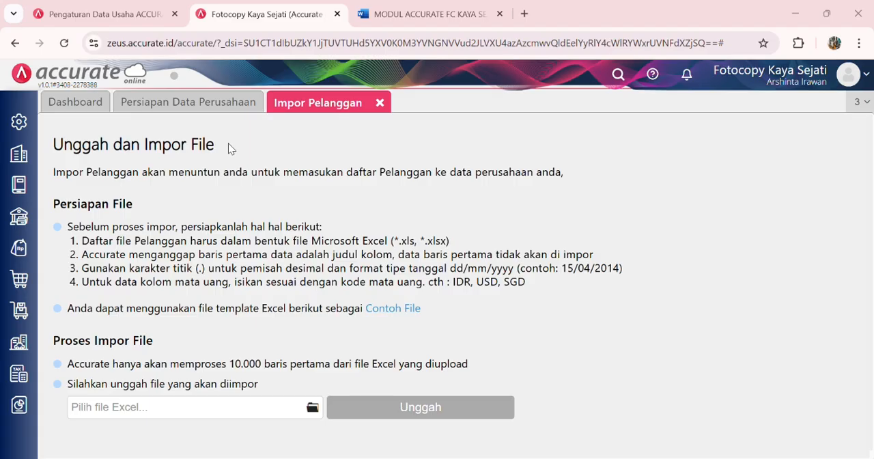
{"action": "left_click", "coordinate": [320, 299]}
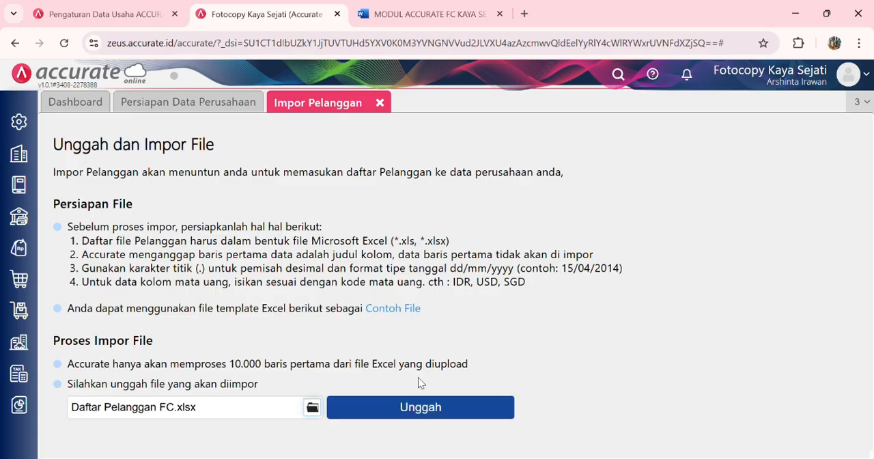
{"action": "left_click", "coordinate": [425, 407]}
Step: Accept the customer column mapping, enable updating matching data with added opening balances, and complete the customer import
{"action": "left_click", "coordinate": [810, 435]}
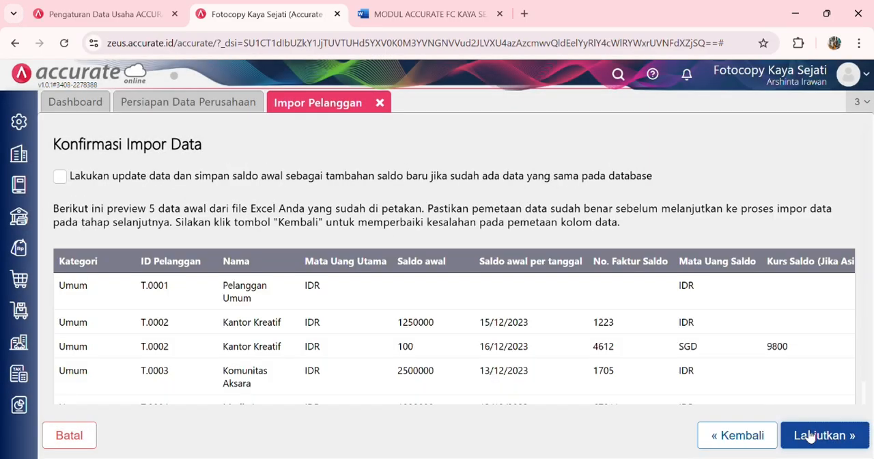
{"action": "left_click", "coordinate": [62, 177]}
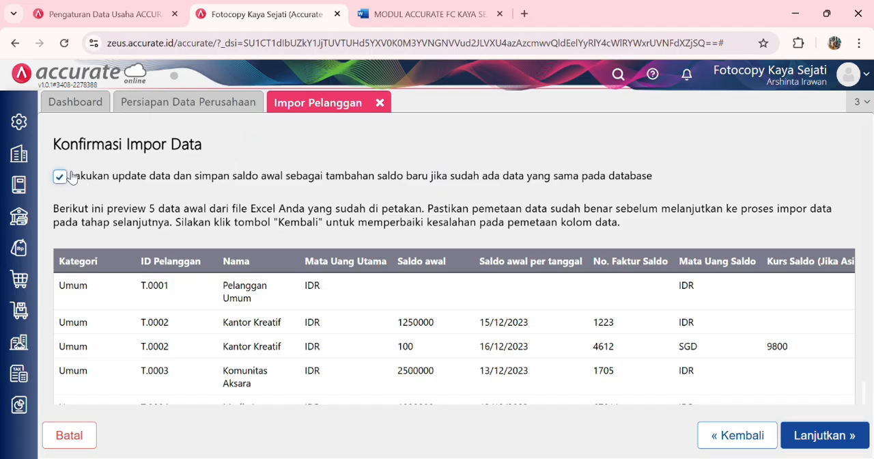
{"action": "left_click", "coordinate": [806, 435]}
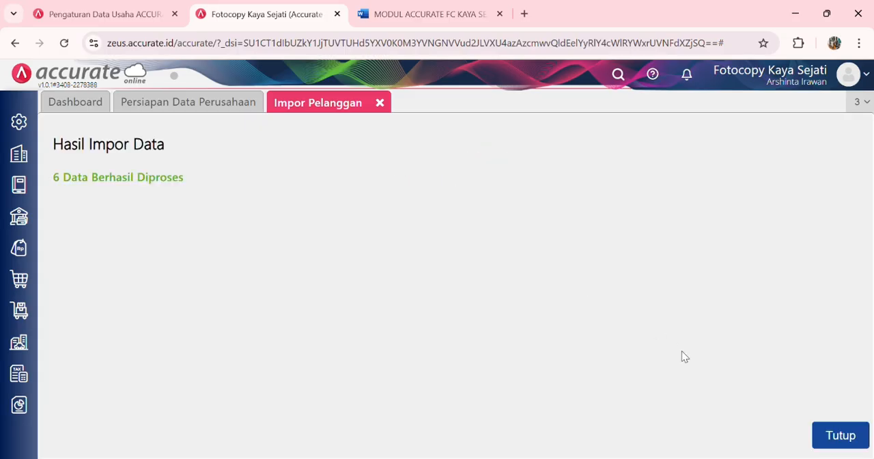
{"action": "left_click", "coordinate": [861, 435]}
Step: Start the Pemasok import from Persiapan Data Perusahaan and upload Daftar Pemasok FC.xlsx
{"action": "scroll", "coordinate": [692, 377], "scroll_direction": "down", "scroll_amount": 1}
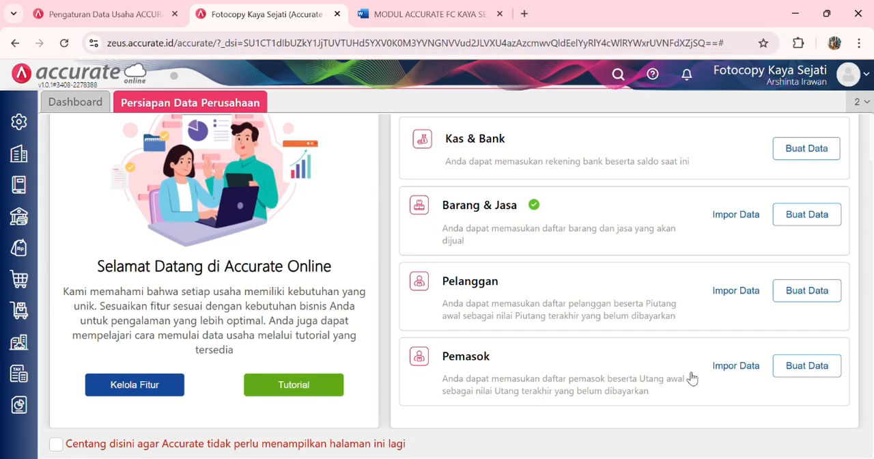
{"action": "left_click", "coordinate": [734, 368]}
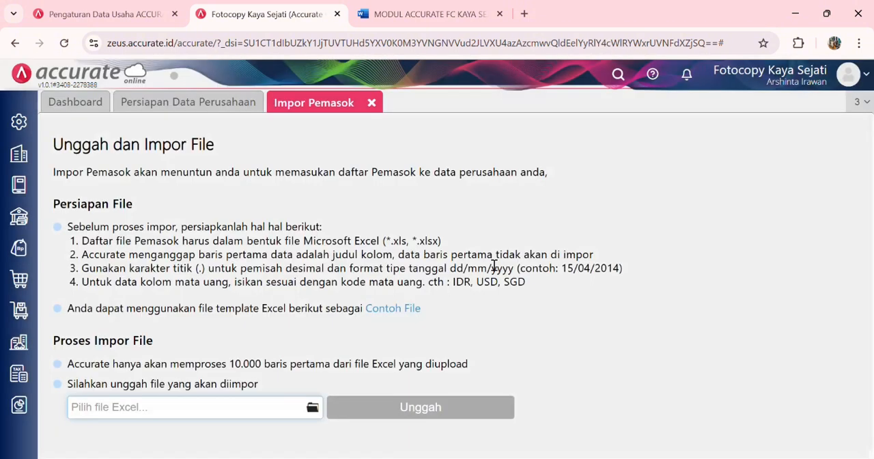
{"action": "left_click", "coordinate": [312, 407]}
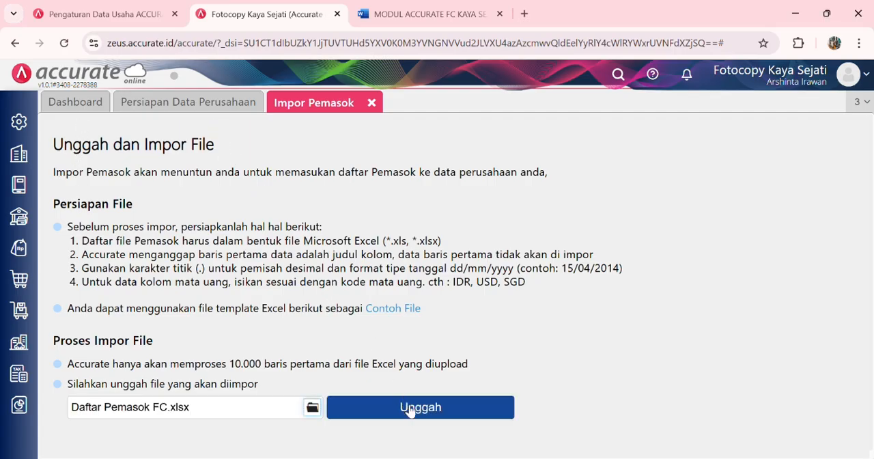
{"action": "left_click", "coordinate": [410, 409]}
Step: Accept the supplier column mapping, enable updating matching data with added opening balances, and complete the supplier import
{"action": "left_click", "coordinate": [796, 444]}
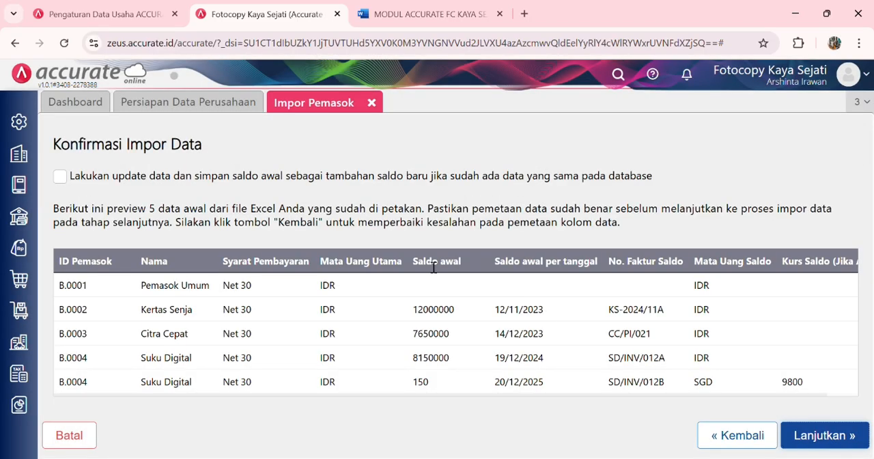
{"action": "left_click", "coordinate": [220, 183]}
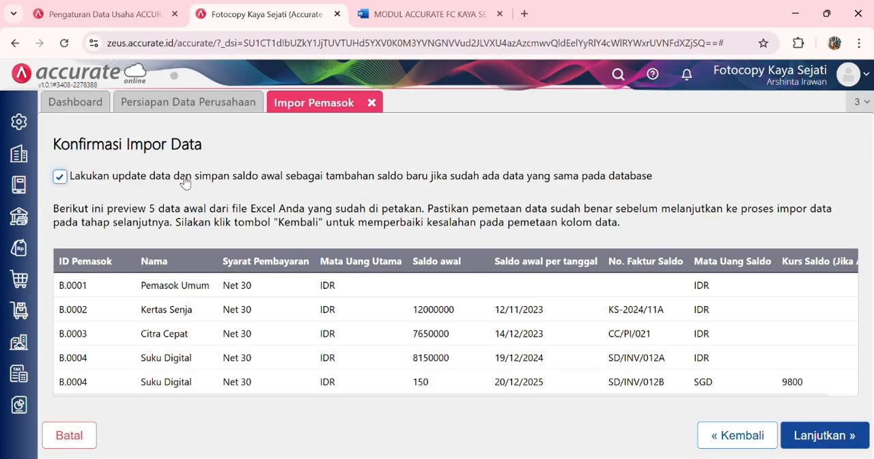
{"action": "left_click", "coordinate": [853, 435]}
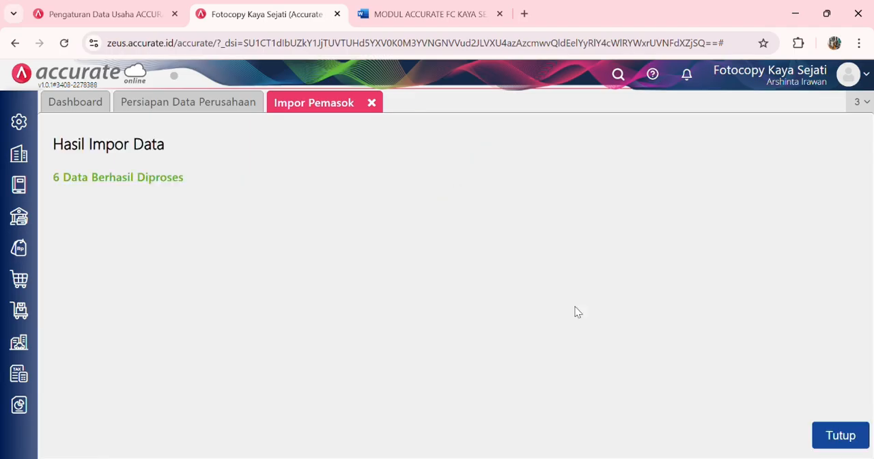
{"action": "left_click", "coordinate": [844, 433]}
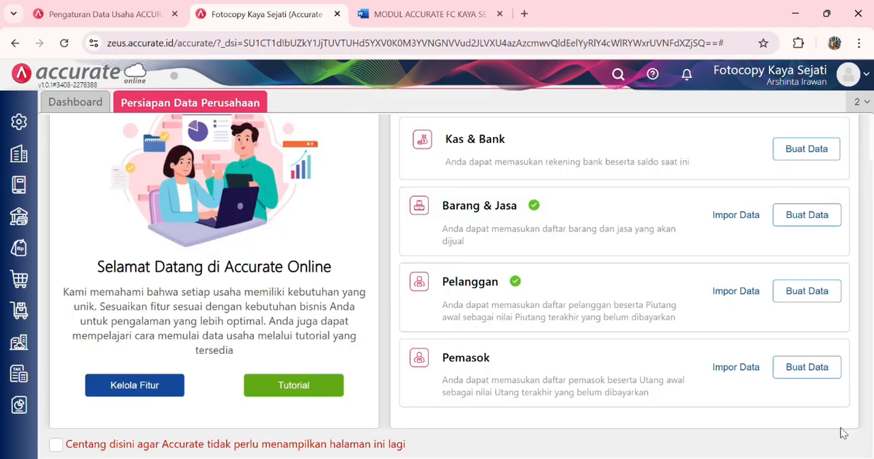
Step: Set the Persiapan Data Perusahaan page to no longer be shown
{"action": "scroll", "coordinate": [564, 305], "scroll_direction": "up", "scroll_amount": 2}
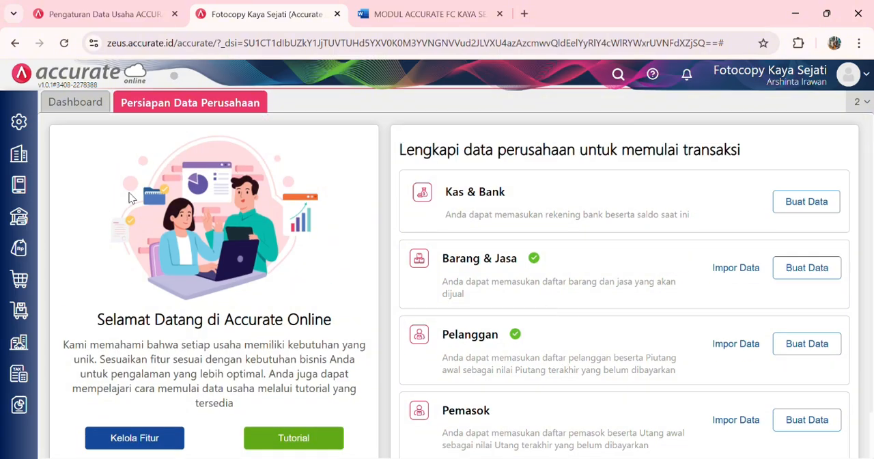
{"action": "scroll", "coordinate": [132, 197], "scroll_direction": "down", "scroll_amount": 2}
{"action": "scroll", "coordinate": [132, 198], "scroll_direction": "up", "scroll_amount": 2}
{"action": "scroll", "coordinate": [132, 198], "scroll_direction": "down", "scroll_amount": 2}
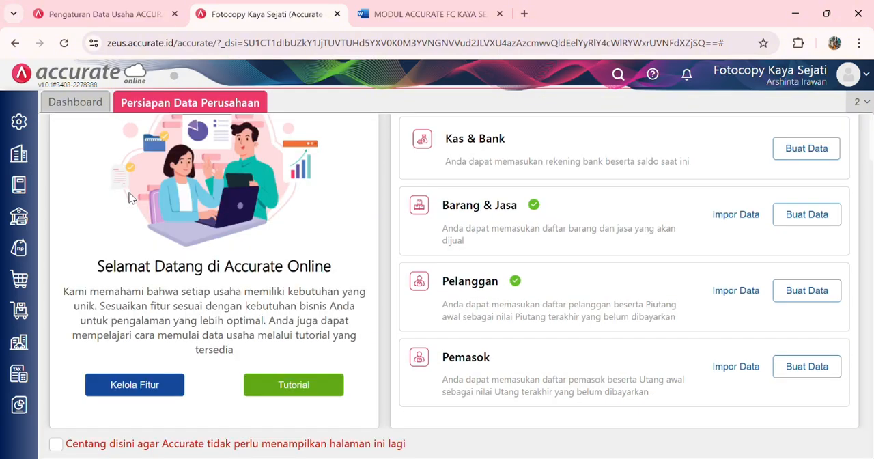
{"action": "left_click", "coordinate": [56, 444]}
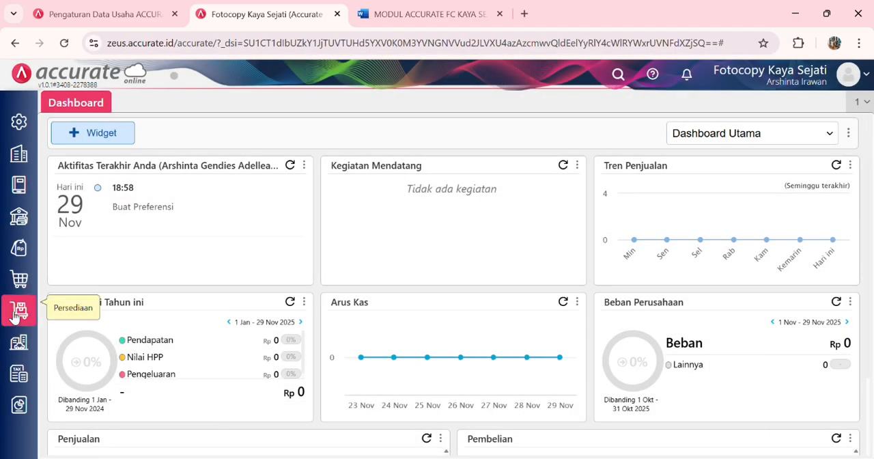
Step: Create an asset category named Tanah under Kategori Aset in Aset Tetap and save it
{"action": "left_click", "coordinate": [19, 345]}
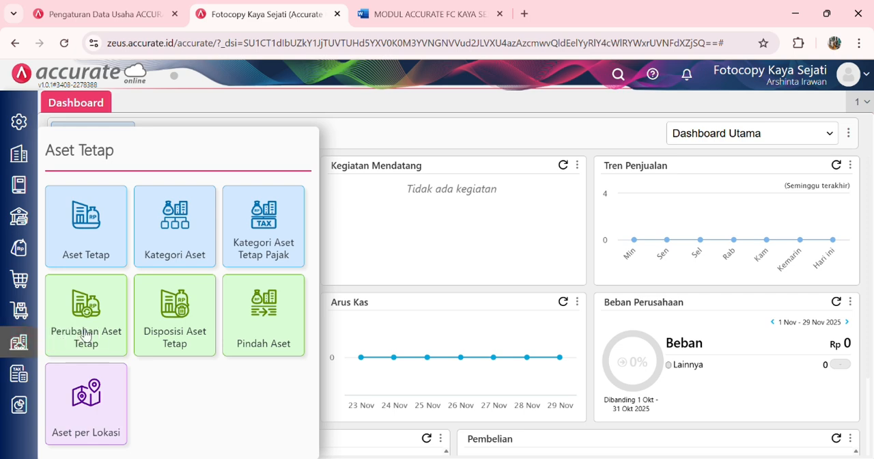
{"action": "left_click", "coordinate": [178, 239]}
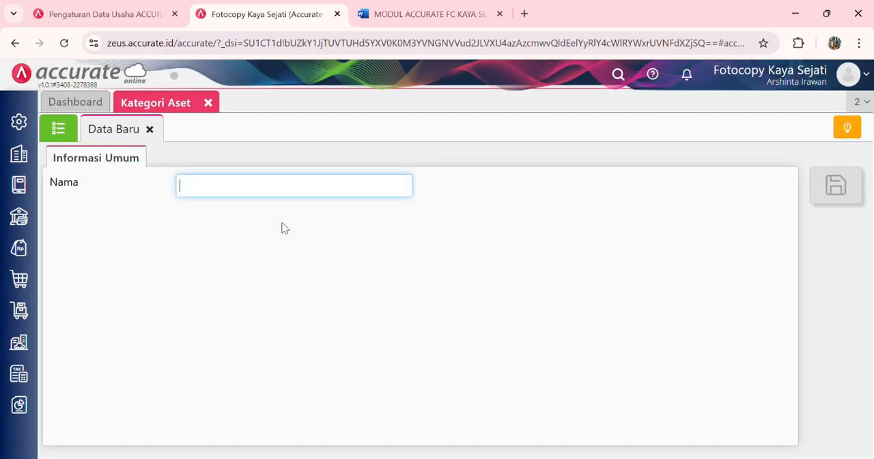
{"action": "type", "text": "TA"}
{"action": "left_click", "coordinate": [837, 186]}
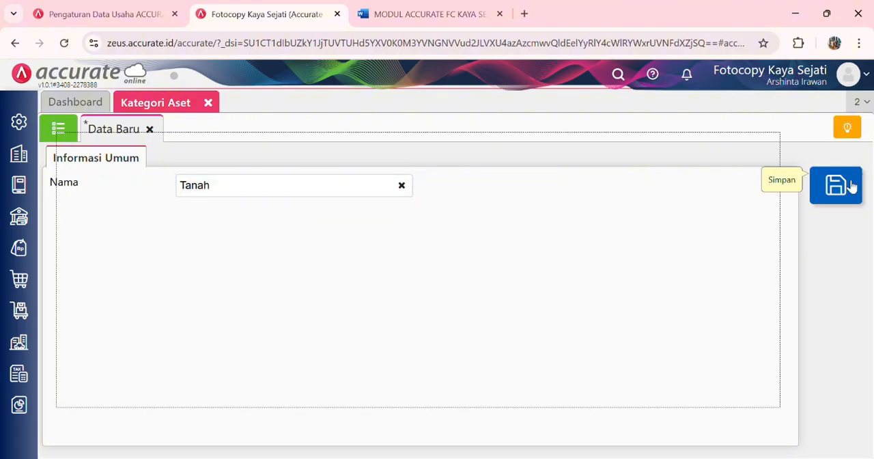
Step: Create an asset category named Gedung and save it
{"action": "left_click", "coordinate": [360, 190]}
{"action": "type", "text": "G"}
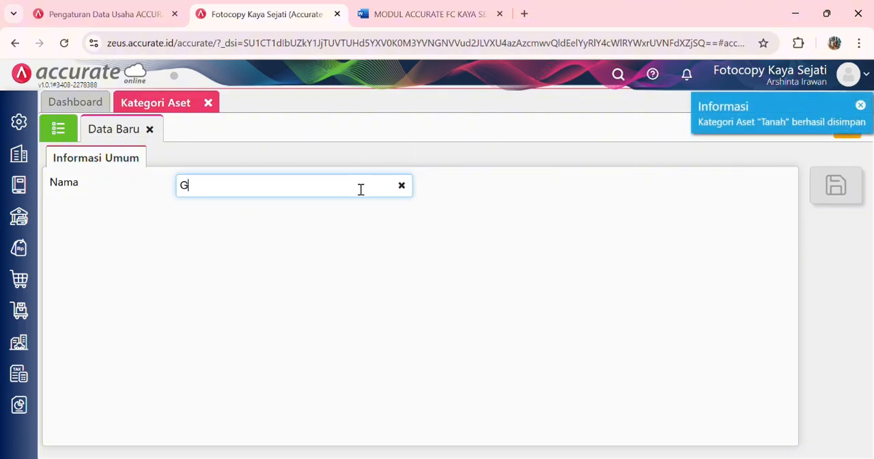
{"action": "type", "text": "edung"}
{"action": "left_click", "coordinate": [500, 247]}
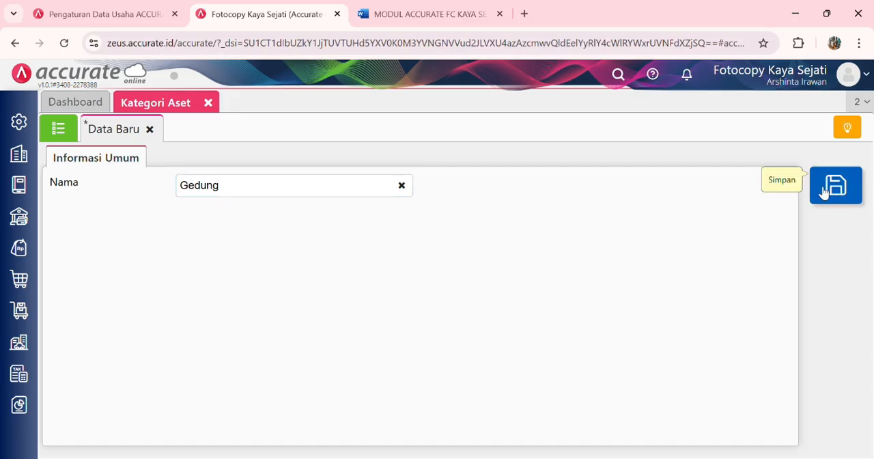
{"action": "left_click", "coordinate": [846, 195]}
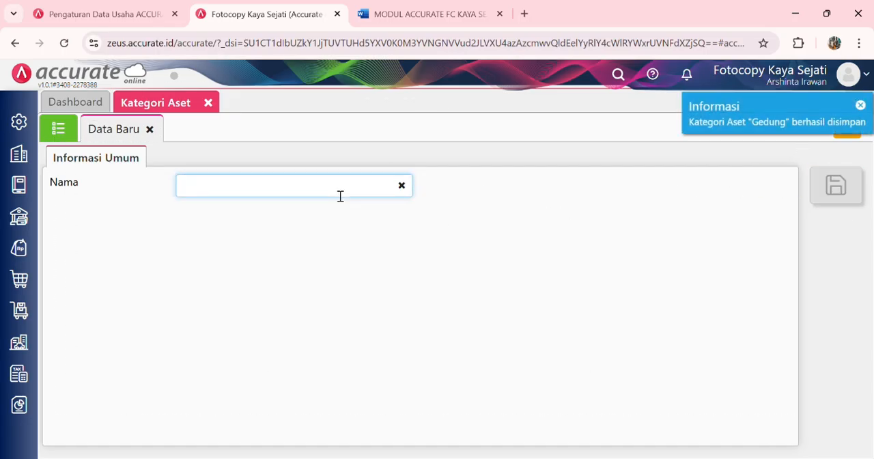
Step: Save another asset category named Peralatan and return to the category list
{"action": "left_click", "coordinate": [340, 196]}
{"action": "type", "text": "Peralatan"}
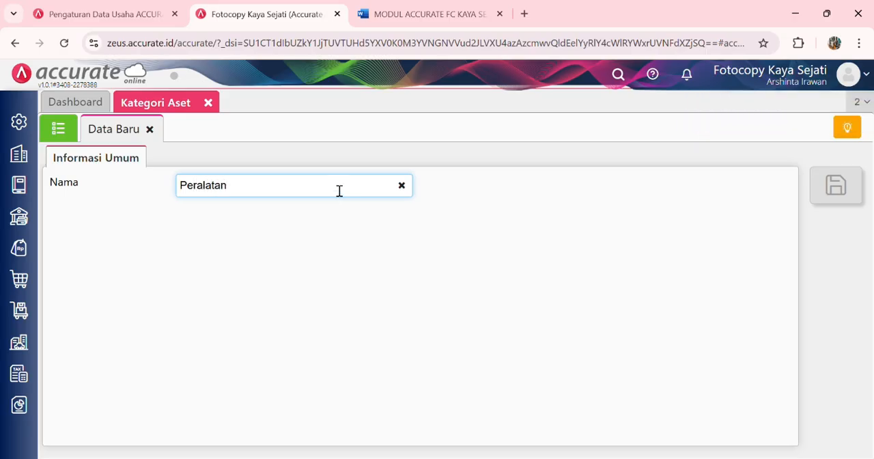
{"action": "left_click", "coordinate": [848, 191]}
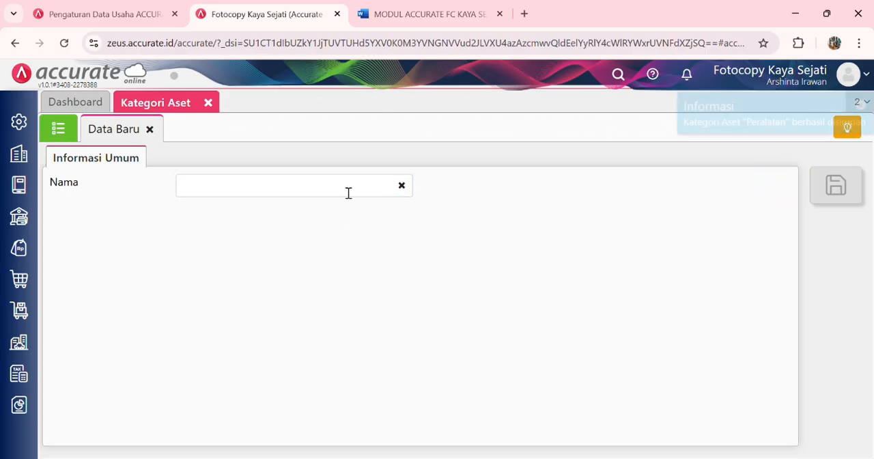
{"action": "left_click", "coordinate": [58, 128]}
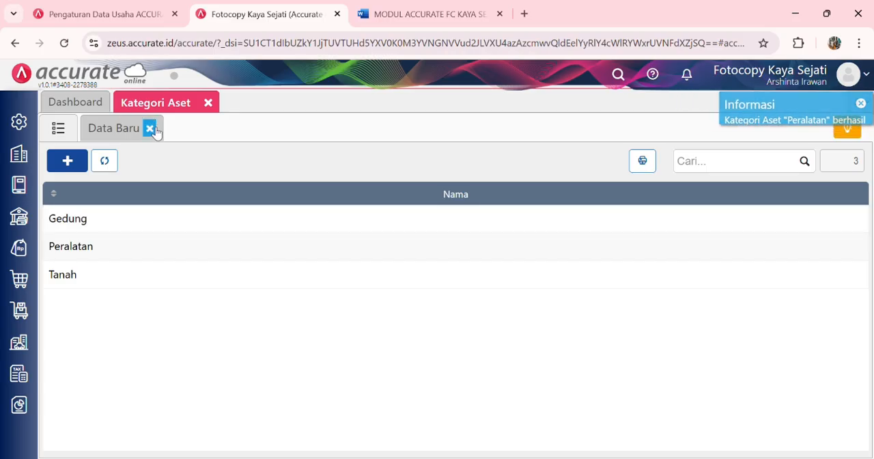
Step: Start an Excel import of fixed assets from the Aset Tetap list and upload Daftar Aset Tetap FC (1).xlsx
{"action": "left_click", "coordinate": [19, 341]}
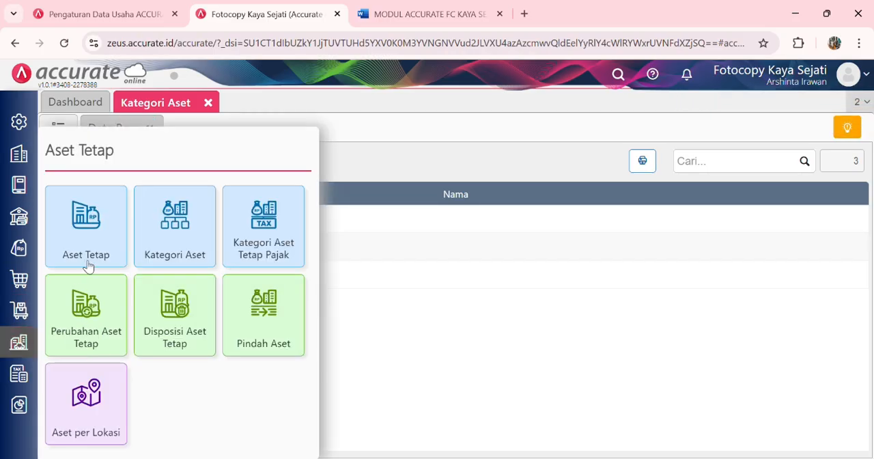
{"action": "left_click", "coordinate": [99, 225]}
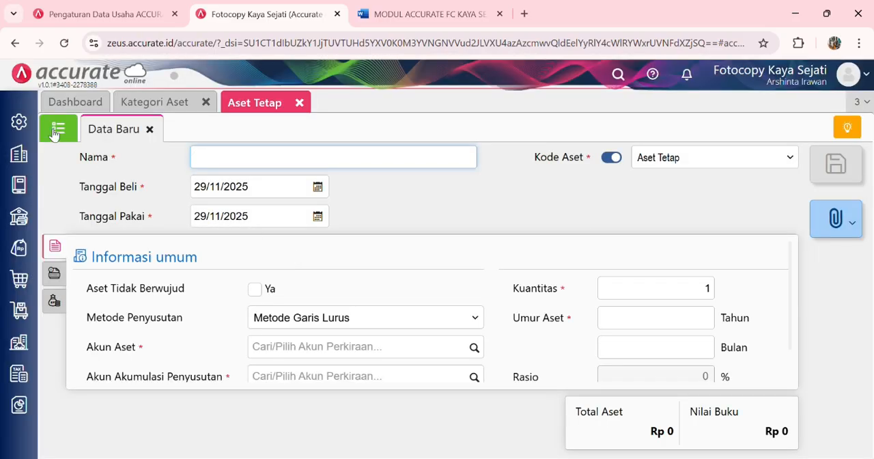
{"action": "left_click", "coordinate": [56, 131]}
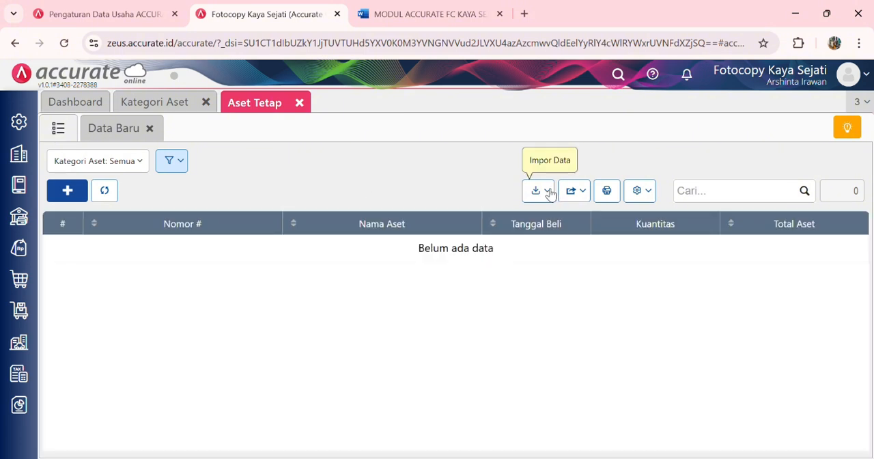
{"action": "left_click", "coordinate": [548, 193]}
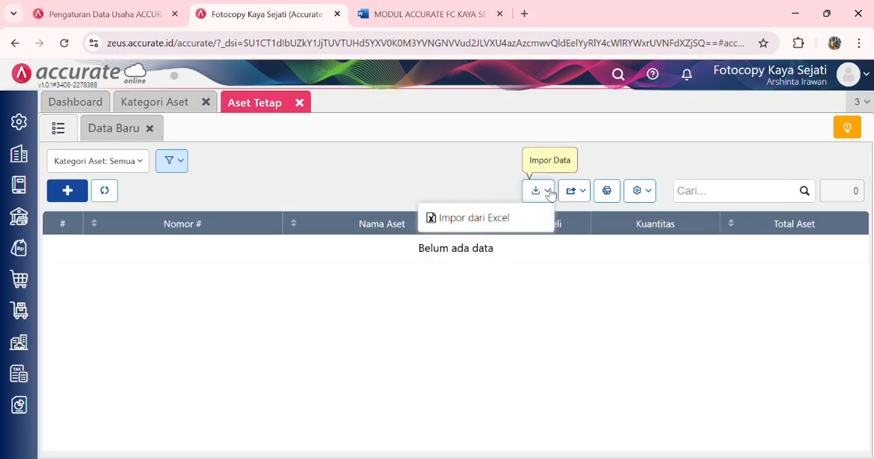
{"action": "left_click", "coordinate": [508, 217]}
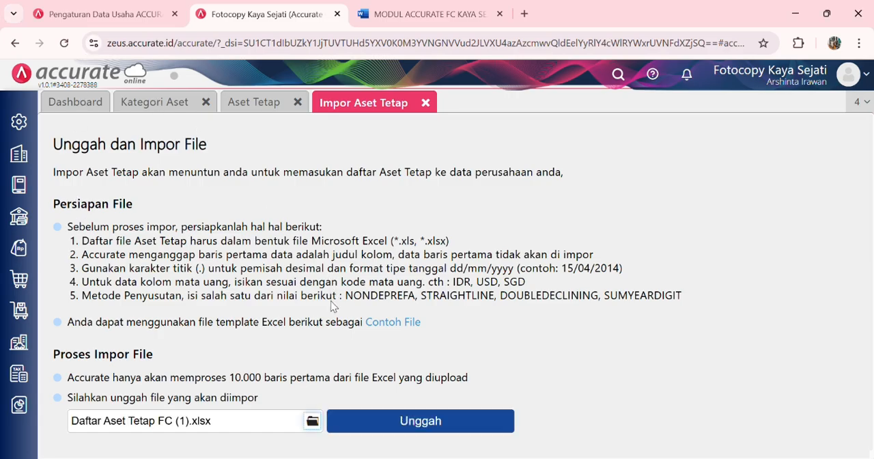
{"action": "left_click", "coordinate": [468, 418]}
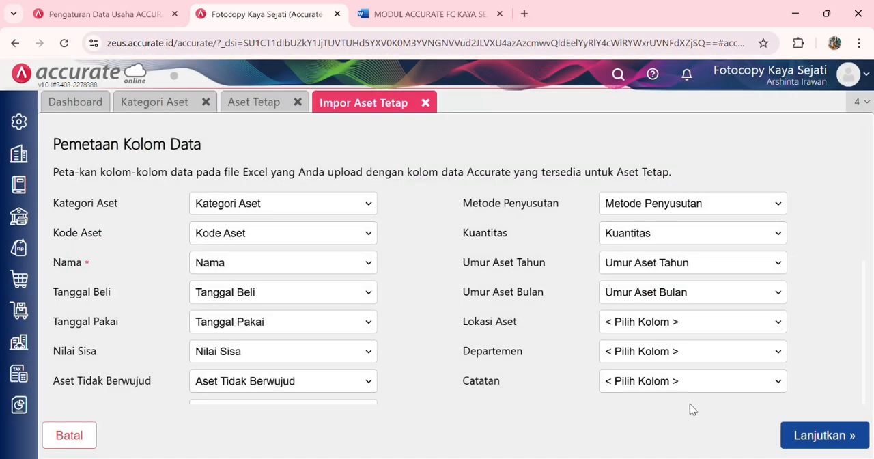
Step: Accept the fixed asset column mapping, complete the import, and close the Aset Tetap and Kategori Aset pages
{"action": "left_click", "coordinate": [788, 435]}
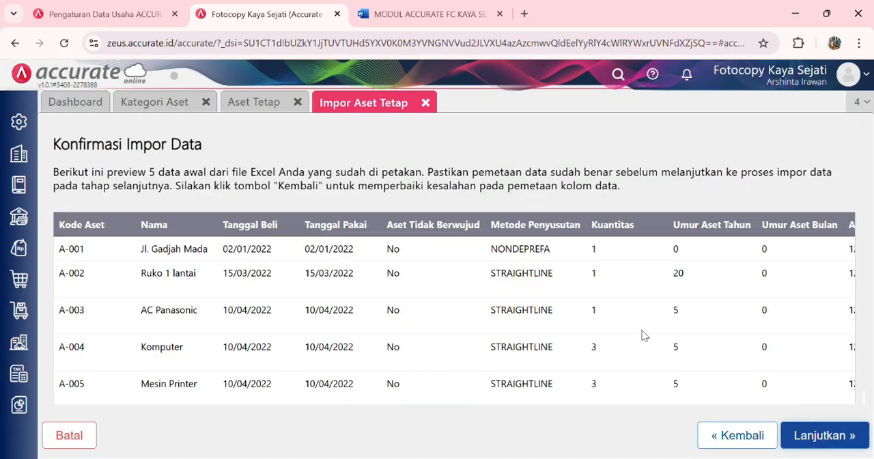
{"action": "left_click", "coordinate": [826, 435]}
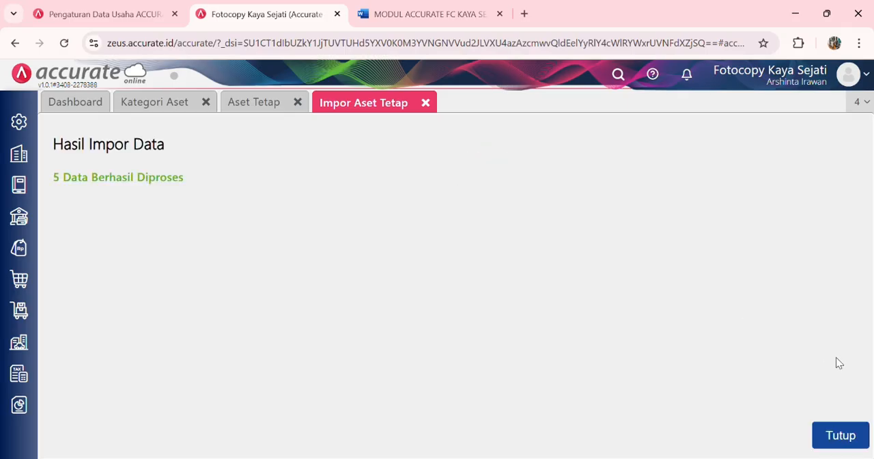
{"action": "left_click", "coordinate": [822, 437]}
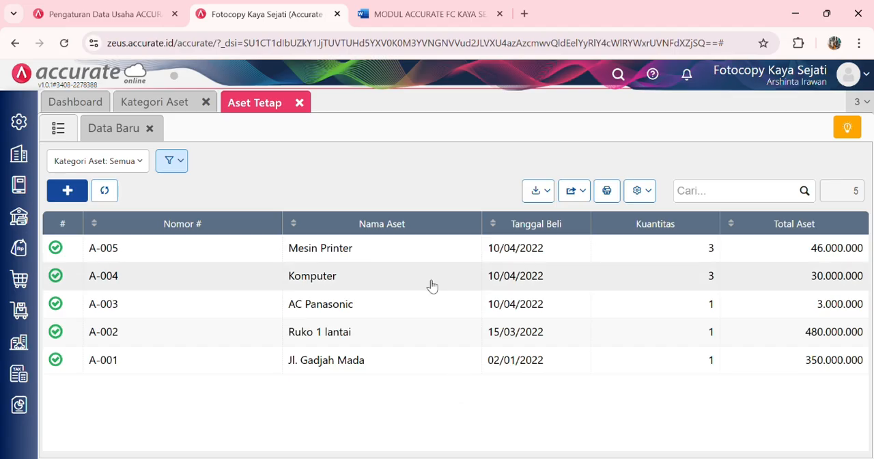
{"action": "left_click", "coordinate": [299, 102]}
{"action": "left_click", "coordinate": [208, 103]}
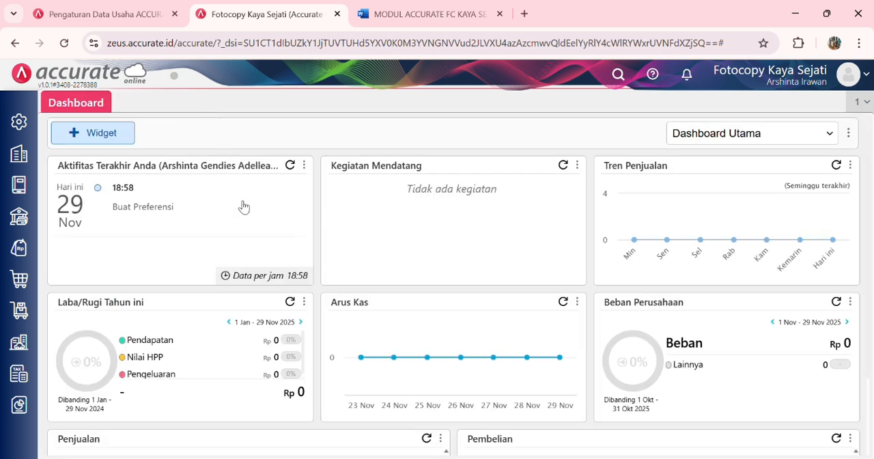
Step: Save a Proses Akhir Bulan under Perusahaan for Desember 2023 and close its page
{"action": "left_click", "coordinate": [19, 155]}
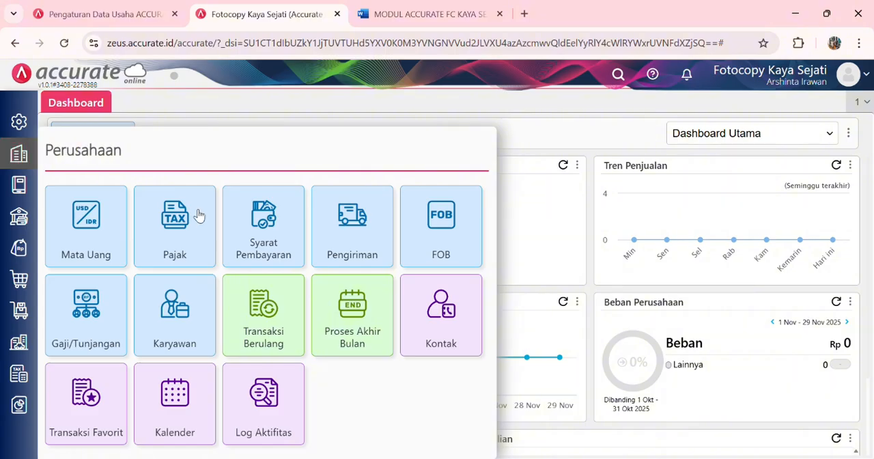
{"action": "left_click", "coordinate": [349, 313]}
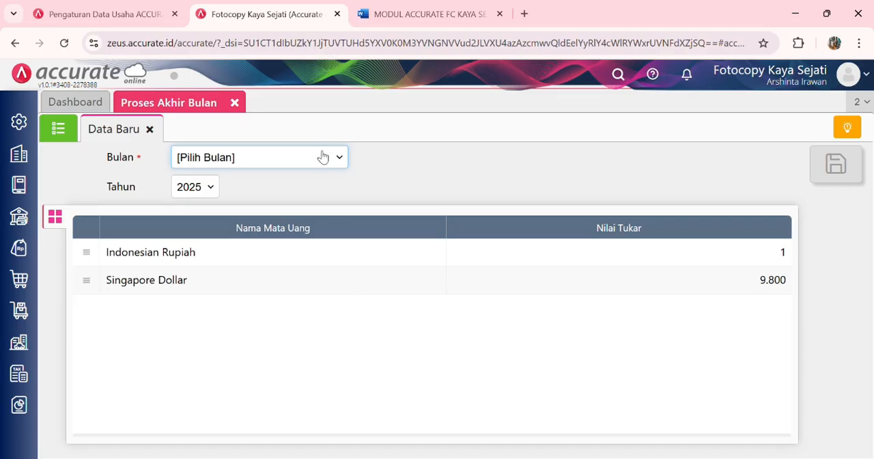
{"action": "left_click", "coordinate": [257, 398]}
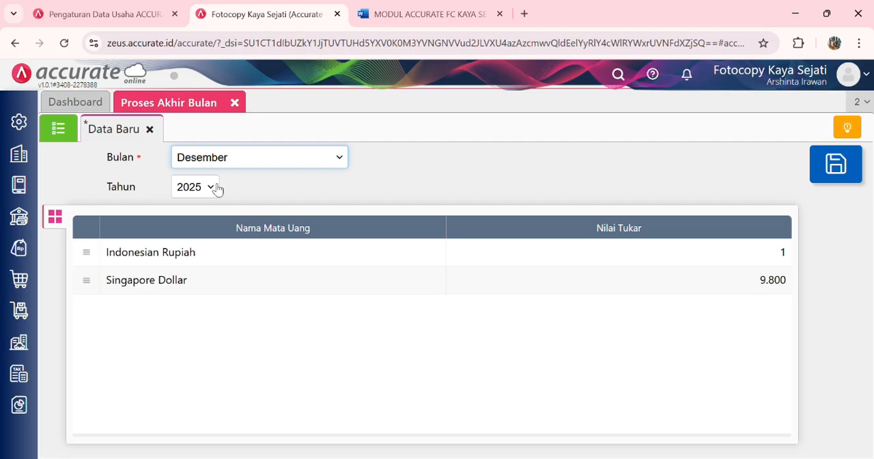
{"action": "left_click", "coordinate": [212, 187]}
{"action": "left_click", "coordinate": [200, 219]}
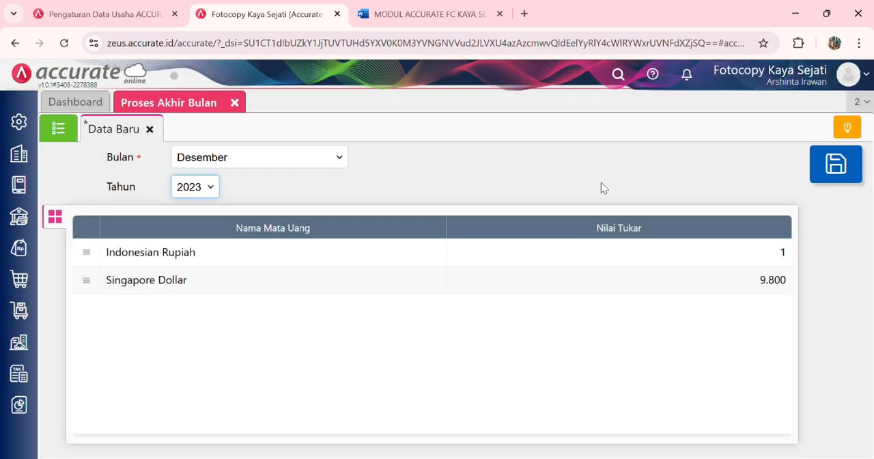
{"action": "left_click", "coordinate": [862, 158]}
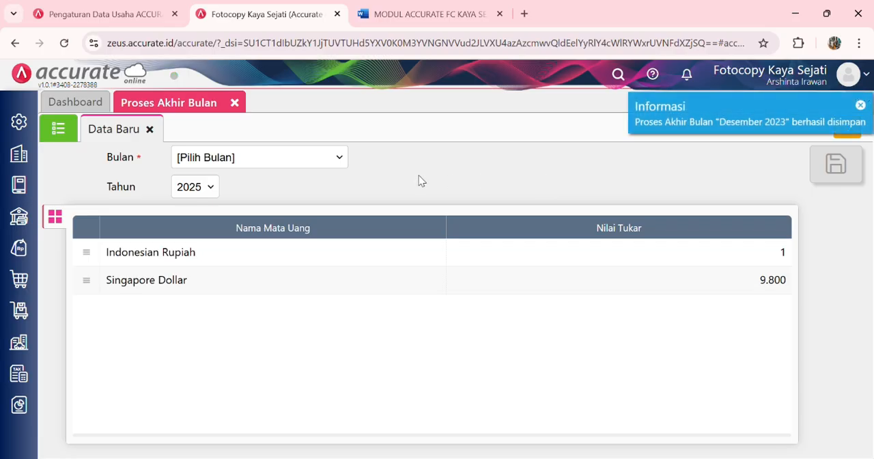
{"action": "left_click", "coordinate": [234, 103]}
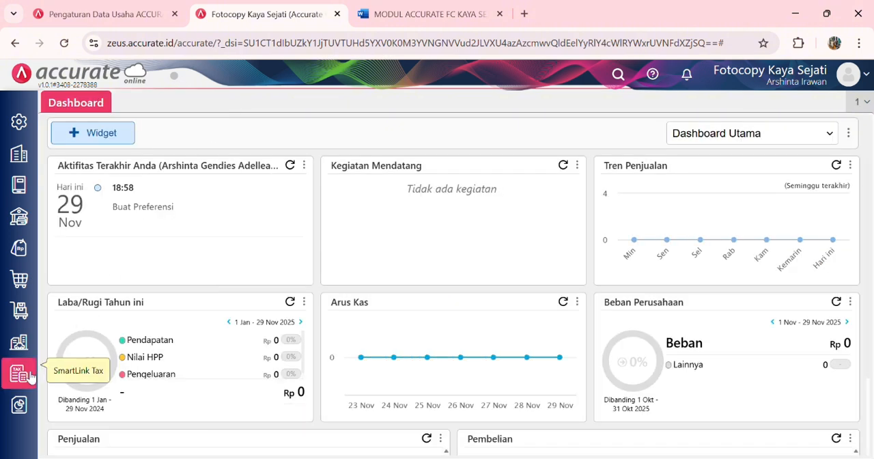
Step: Open the parameters of the Neraca (Induk Skontro) report from the Keuangan group in Daftar Laporan
{"action": "left_click", "coordinate": [19, 405]}
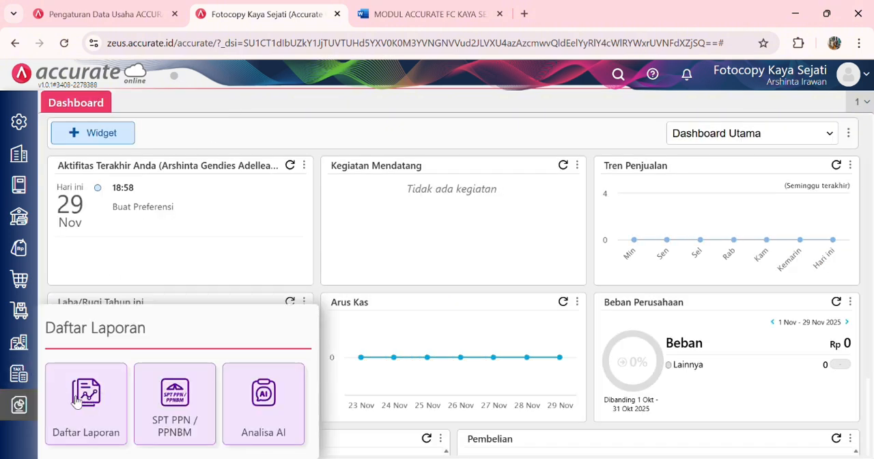
{"action": "left_click", "coordinate": [86, 401]}
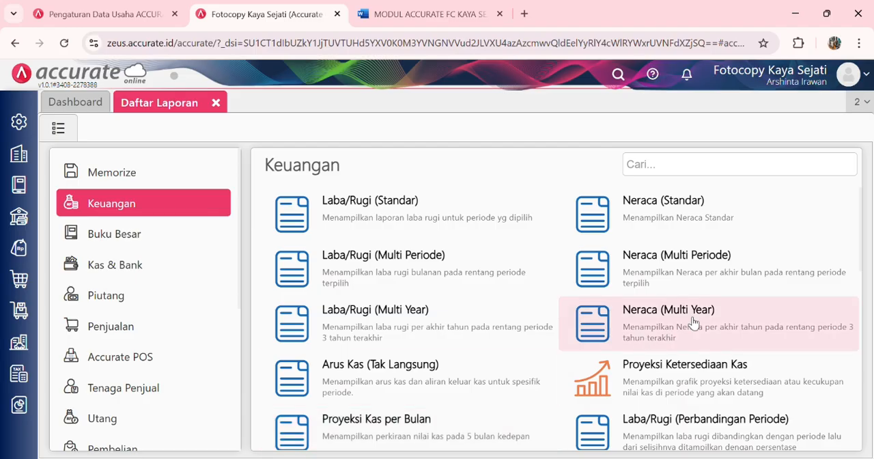
{"action": "scroll", "coordinate": [693, 322], "scroll_direction": "down", "scroll_amount": 3}
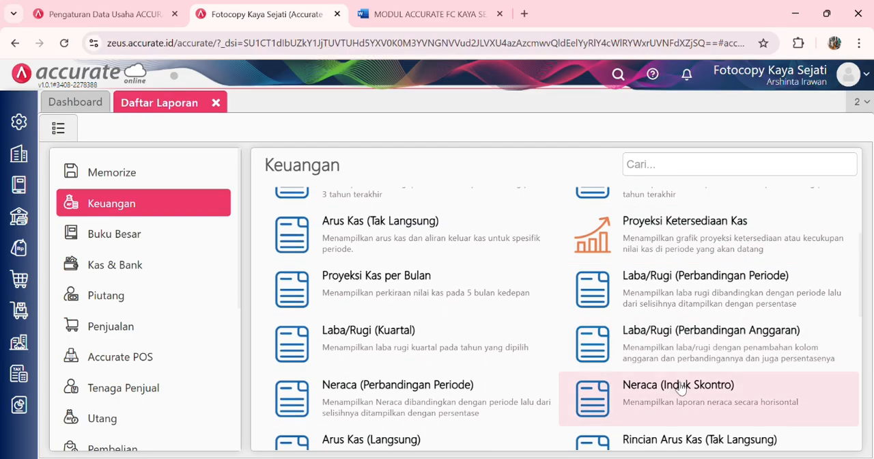
{"action": "left_click", "coordinate": [682, 389]}
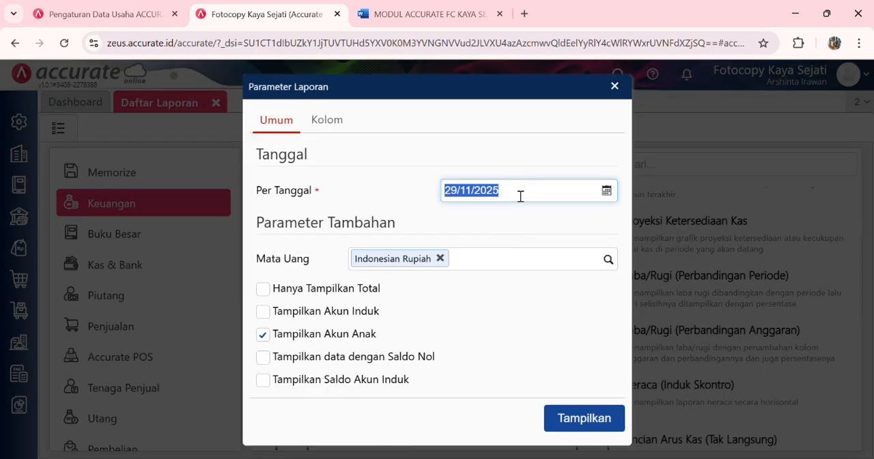
Step: Display the Neraca (Induk Skontro) report as of 31/12/2023, review its assets, liabilities and equity, and close the report list
{"action": "type", "text": "31/12/"}
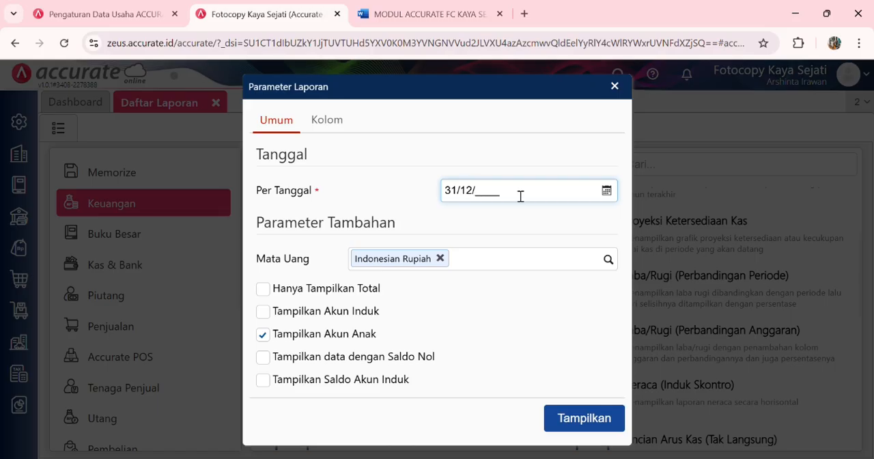
{"action": "type", "text": "2023"}
{"action": "left_click", "coordinate": [577, 417]}
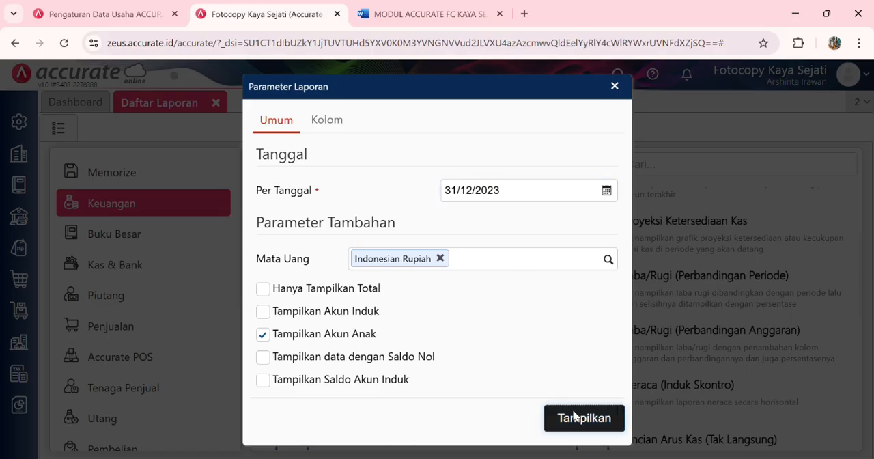
{"action": "scroll", "coordinate": [580, 416], "scroll_direction": "down", "scroll_amount": 10}
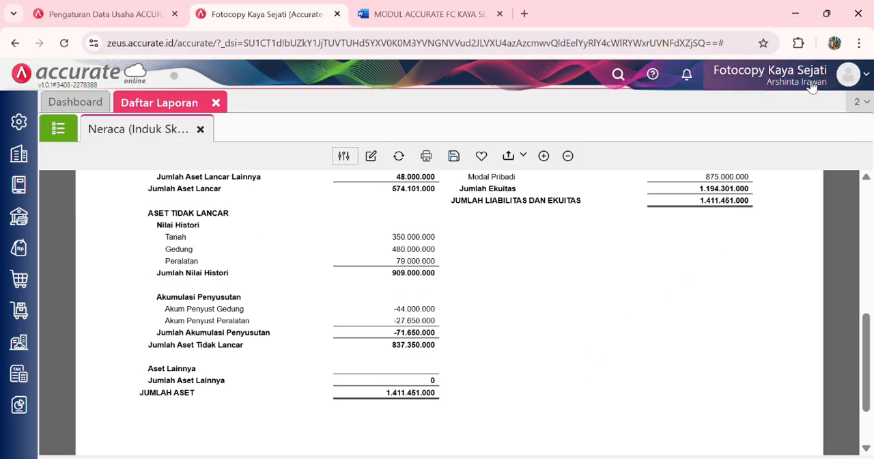
{"action": "scroll", "coordinate": [643, 279], "scroll_direction": "up", "scroll_amount": 10}
{"action": "scroll", "coordinate": [644, 279], "scroll_direction": "down", "scroll_amount": 1}
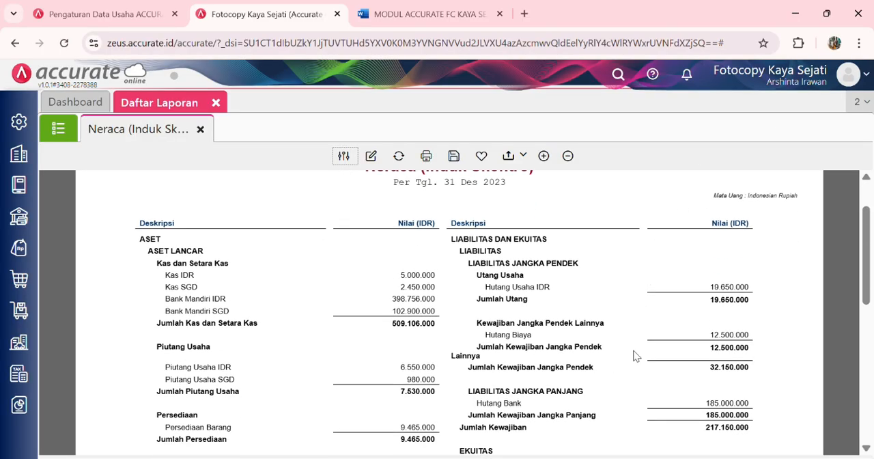
{"action": "scroll", "coordinate": [635, 355], "scroll_direction": "up", "scroll_amount": 1}
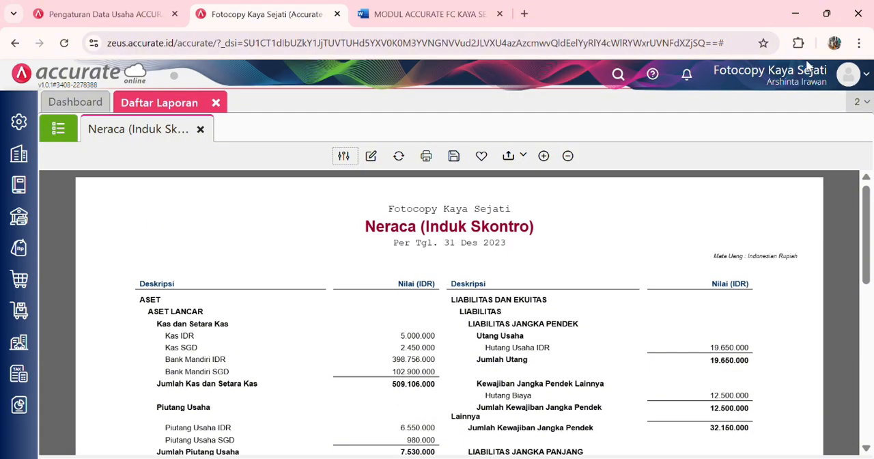
{"action": "left_click", "coordinate": [216, 102]}
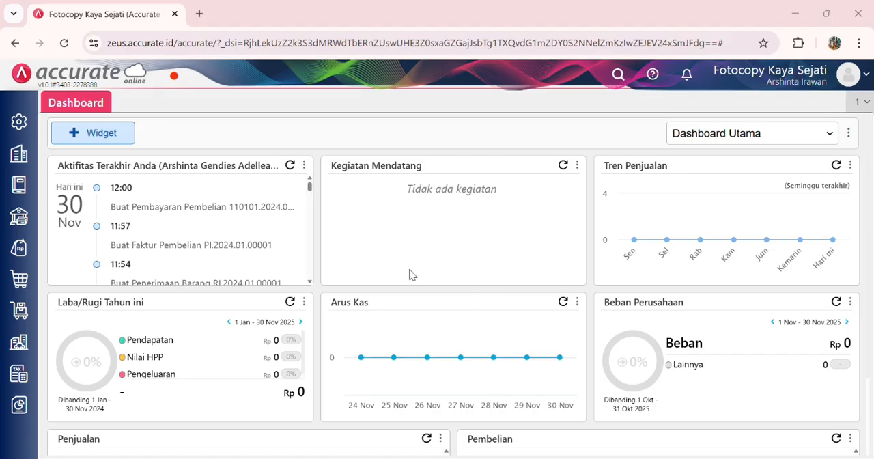
Step: Start a new Permintaan Barang under Persediaan and set its date to 04/01/2024
{"action": "left_click", "coordinate": [20, 310]}
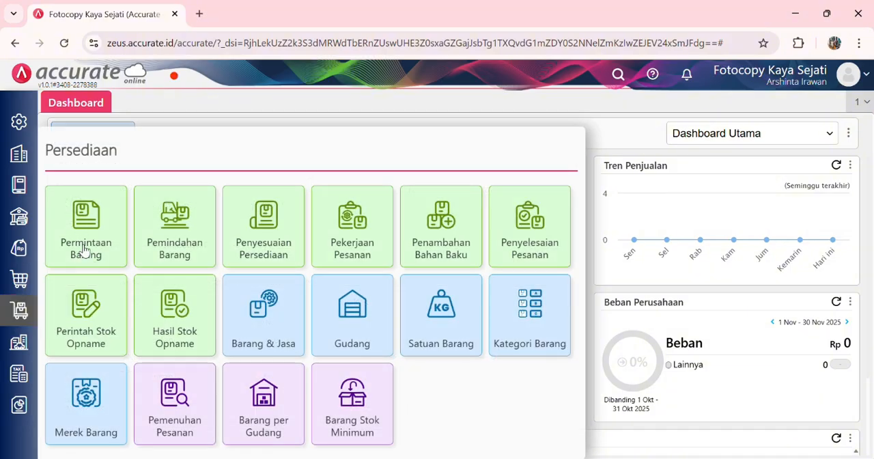
{"action": "left_click", "coordinate": [84, 250]}
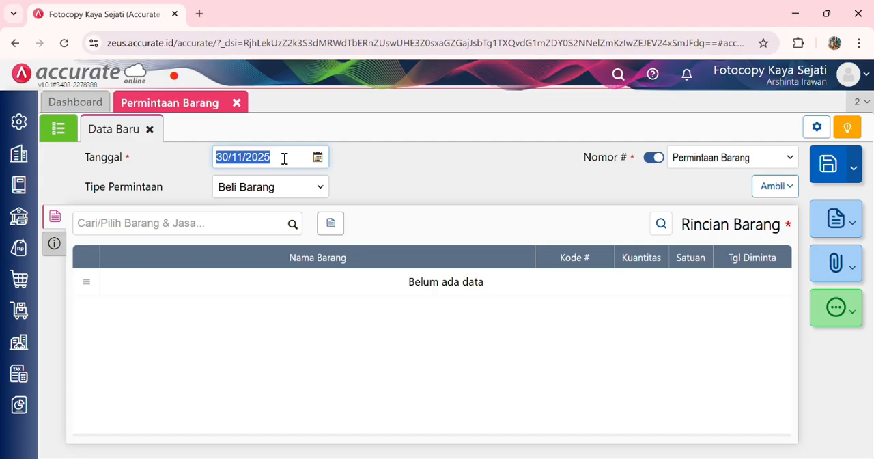
{"action": "type", "text": "04/"}
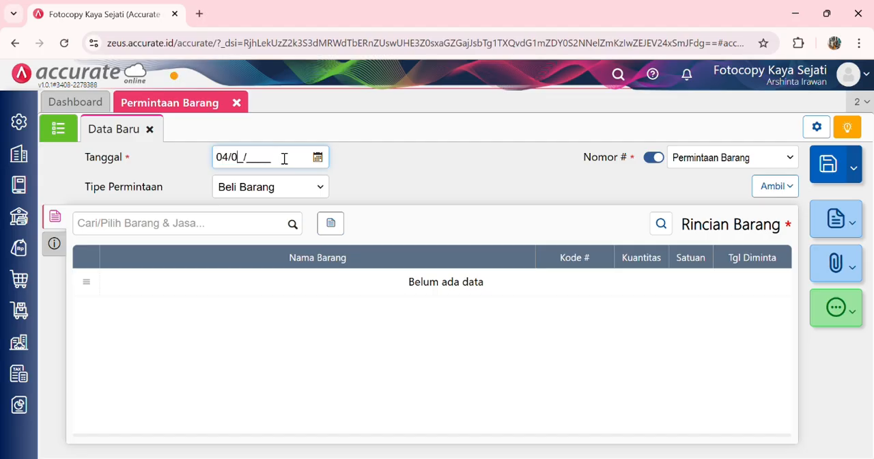
{"action": "type", "text": "01/2024"}
{"action": "left_click_drag", "start_coordinate": [396, 191], "coordinate": [293, 225]}
Step: Add Buku Tulis B5 to the item request with a quantity of 10 pcs
{"action": "left_click", "coordinate": [289, 227]}
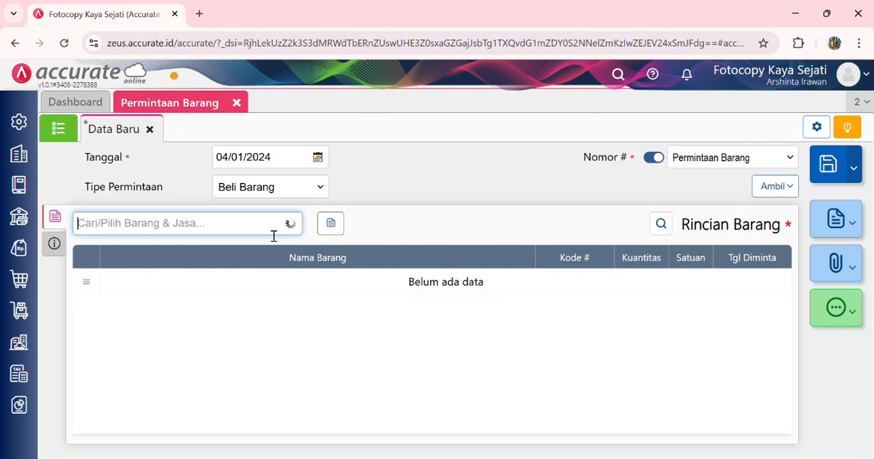
{"action": "type", "text": "buku"}
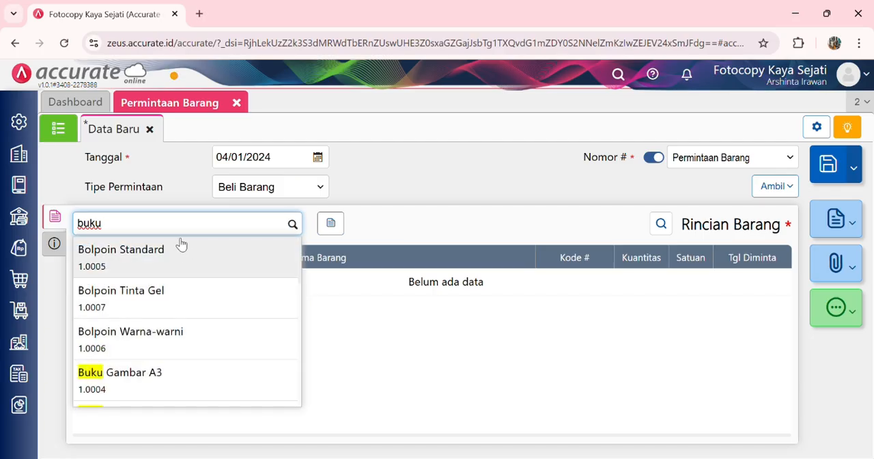
{"action": "type", "text": "tu"}
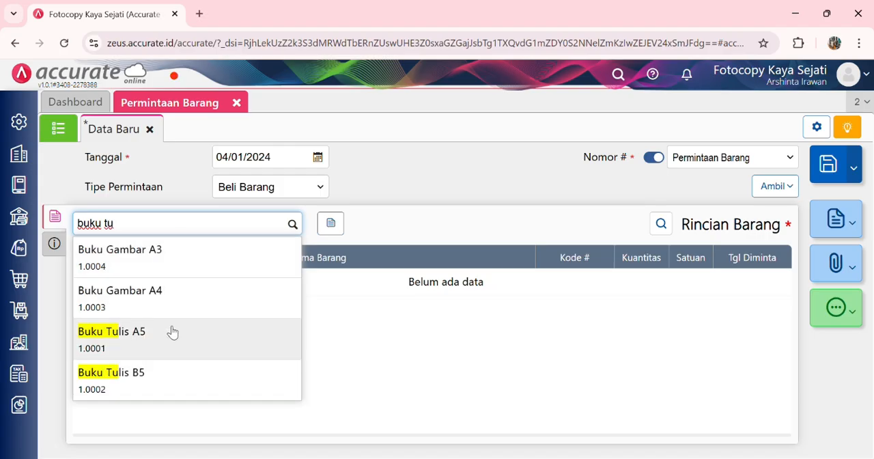
{"action": "left_click", "coordinate": [164, 374]}
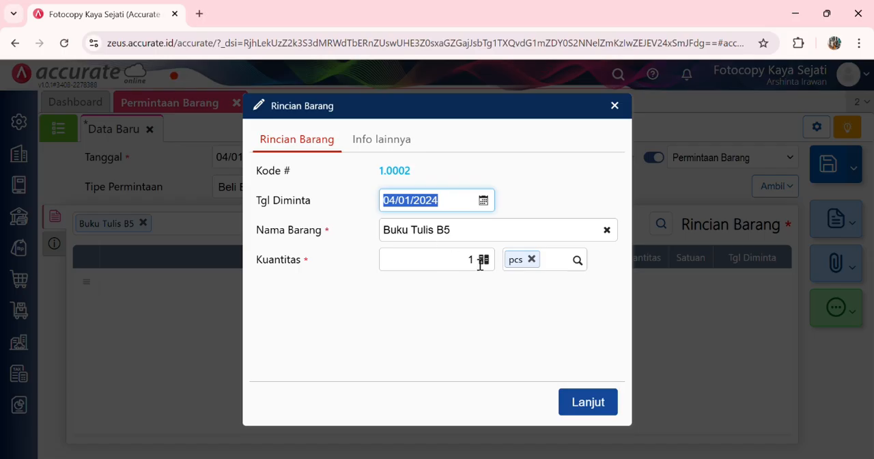
{"action": "left_click", "coordinate": [480, 265]}
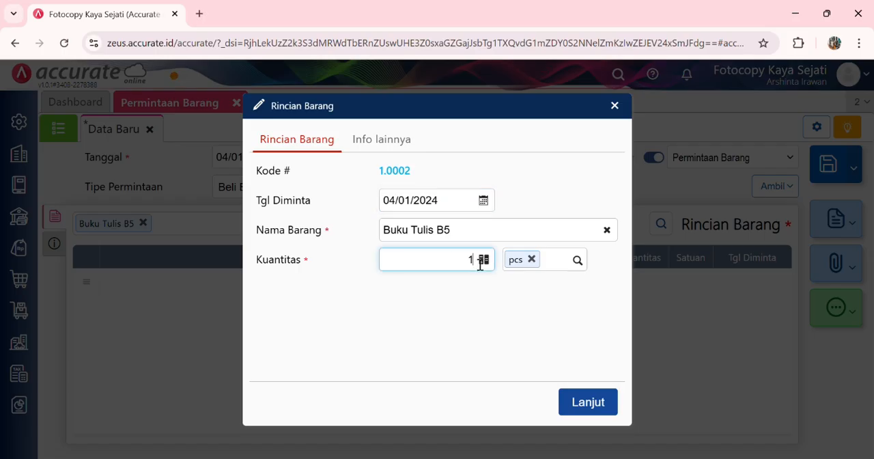
{"action": "left_click", "coordinate": [607, 403]}
Step: Add Kertas Asturo to the item request with a quantity of 20 pcs
{"action": "left_click", "coordinate": [295, 226]}
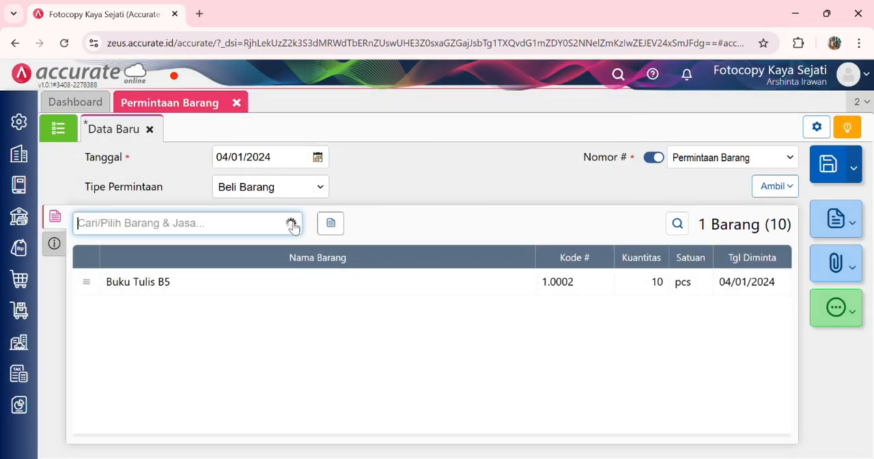
{"action": "type", "text": "kert"}
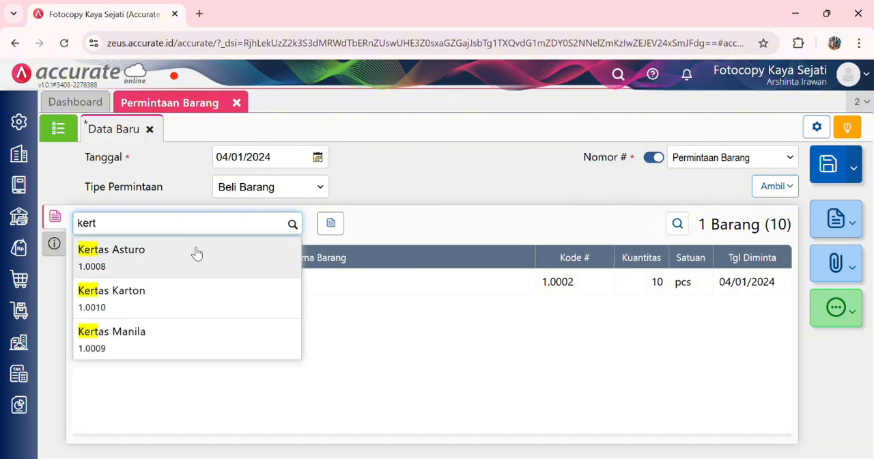
{"action": "left_click", "coordinate": [197, 256]}
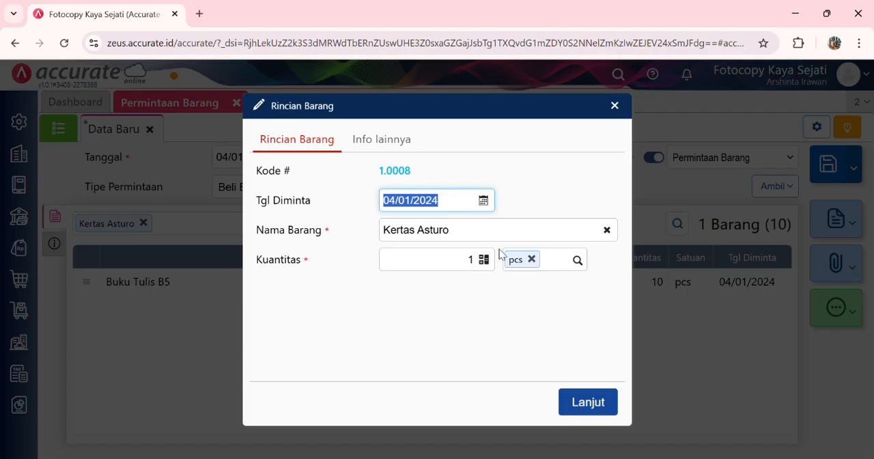
{"action": "left_click", "coordinate": [482, 265]}
{"action": "type", "text": "20"}
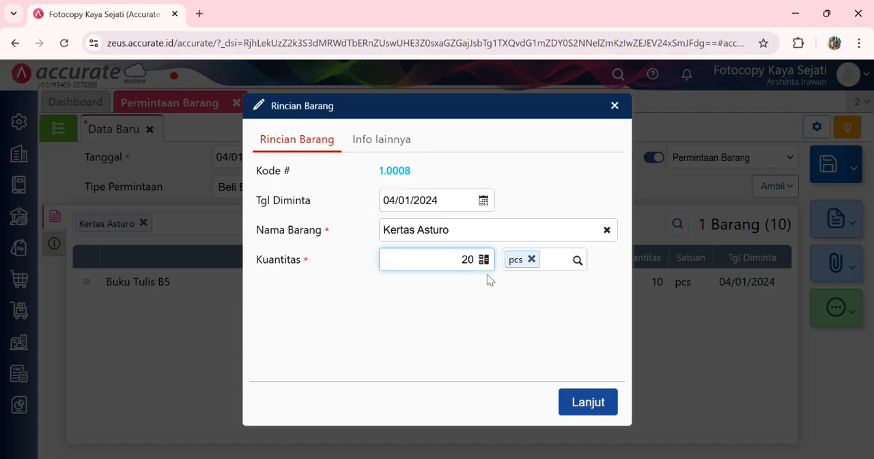
{"action": "left_click", "coordinate": [586, 402]}
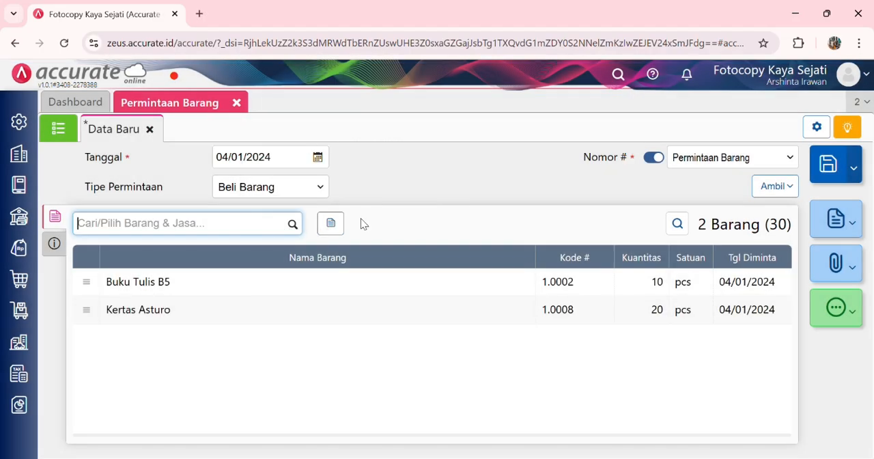
Step: Add Map Coklat to the item request with a quantity of 10 pcs
{"action": "left_click", "coordinate": [293, 225]}
{"action": "type", "text": "mp"}
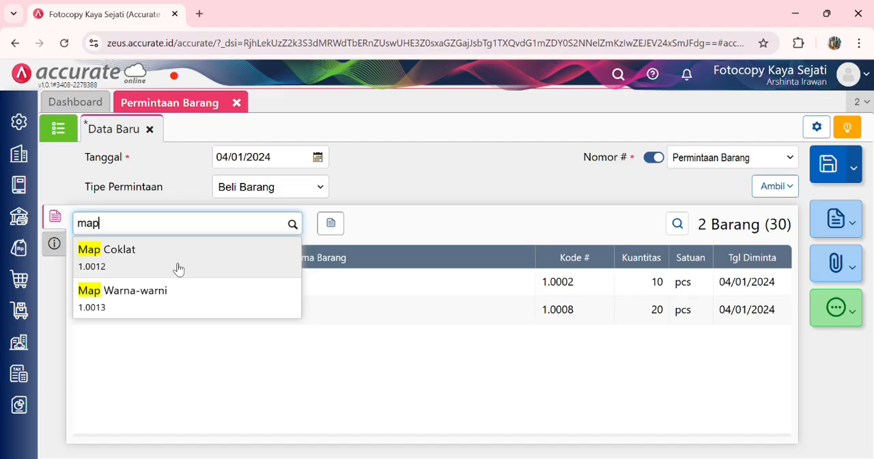
{"action": "left_click", "coordinate": [178, 268]}
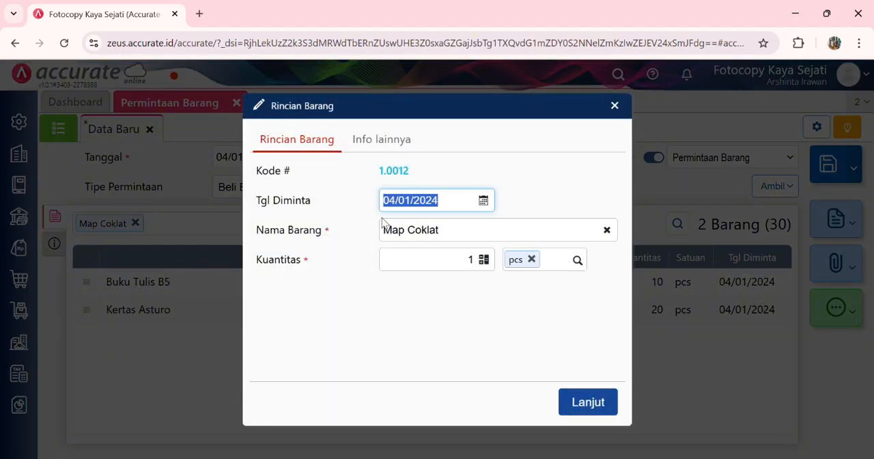
{"action": "left_click", "coordinate": [479, 265]}
{"action": "type", "text": "0"}
{"action": "left_click", "coordinate": [587, 402]}
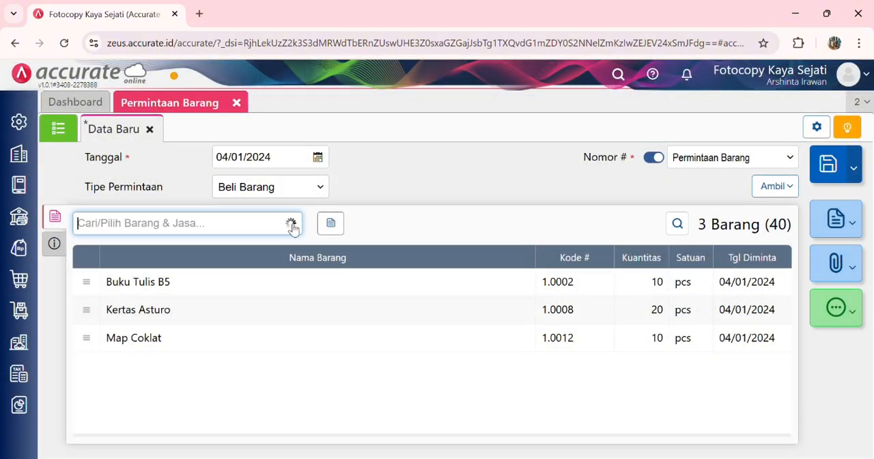
Step: Add Bolpoin Tinta Gel to the item request with a quantity of 12 pcs
{"action": "left_click", "coordinate": [292, 226]}
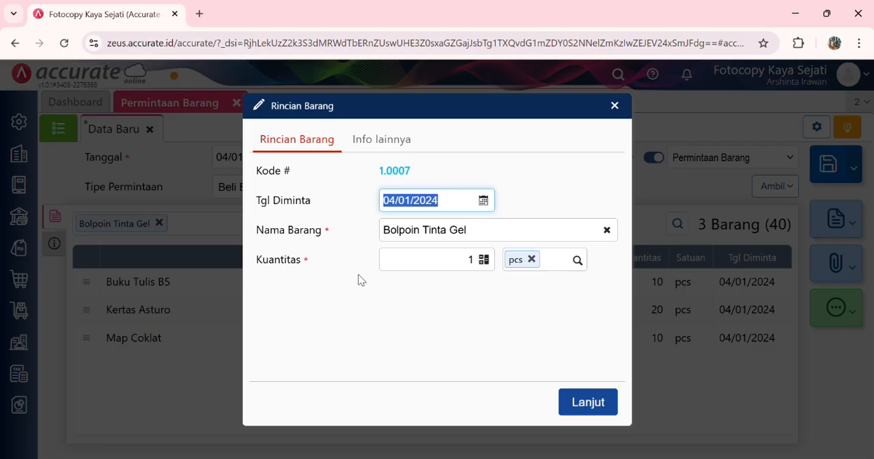
{"action": "left_click", "coordinate": [481, 264]}
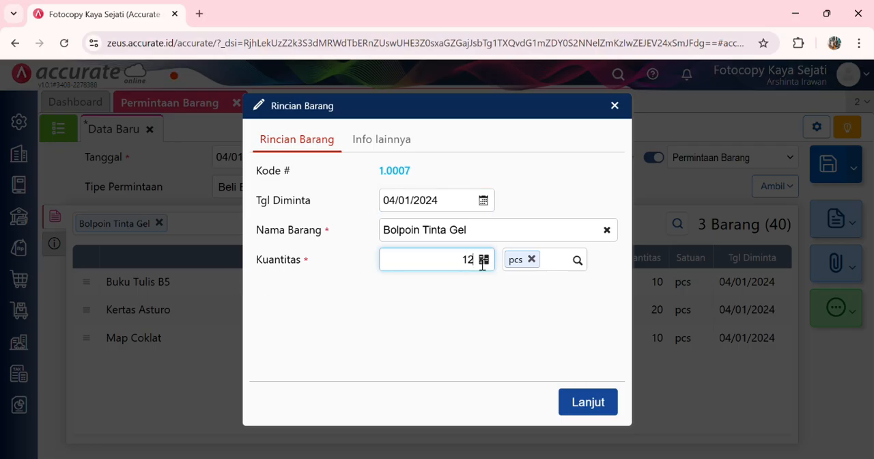
{"action": "left_click", "coordinate": [581, 402]}
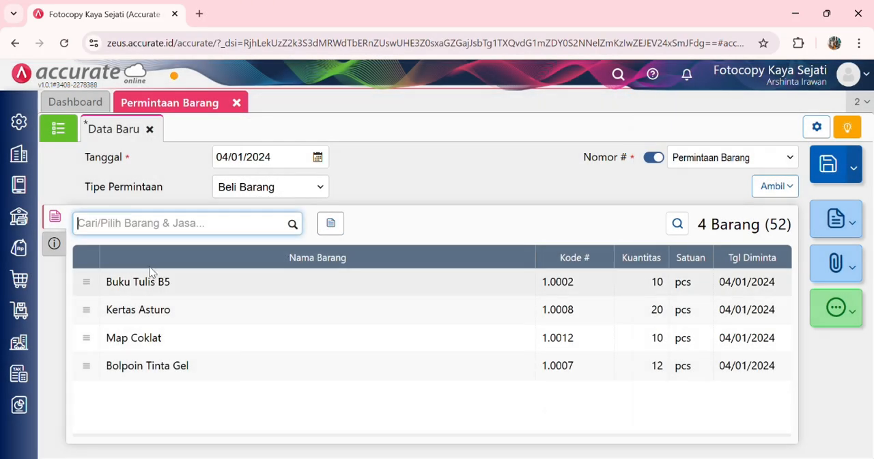
Step: Enter "Tanggal diminta 5 Januari 2024" as the item request's Keterangan and save the request
{"action": "left_click", "coordinate": [53, 247]}
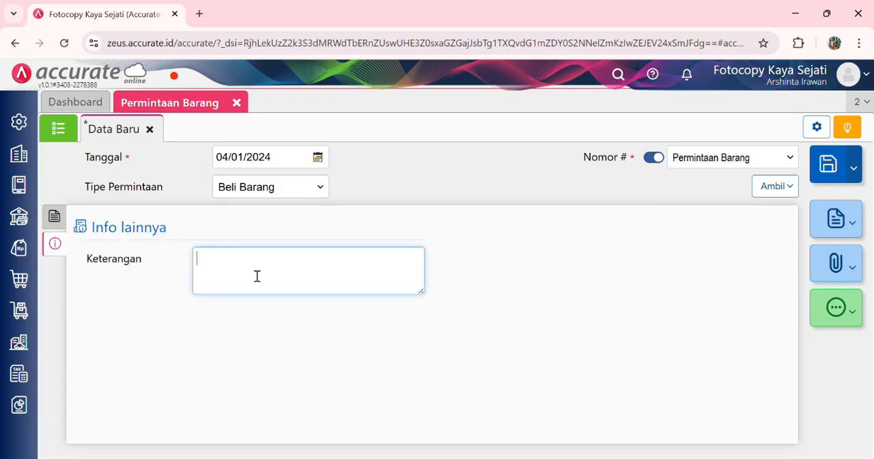
{"action": "type", "text": "Tanggal "}
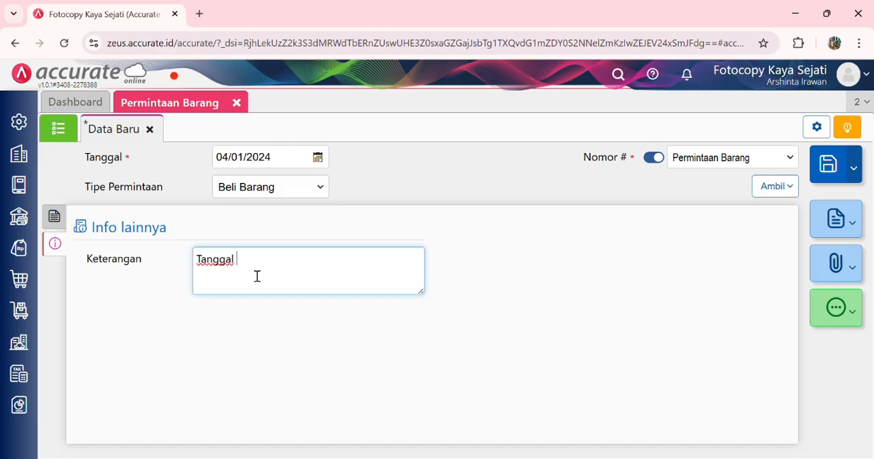
{"action": "type", "text": "diminta 5 Januar i 2024"}
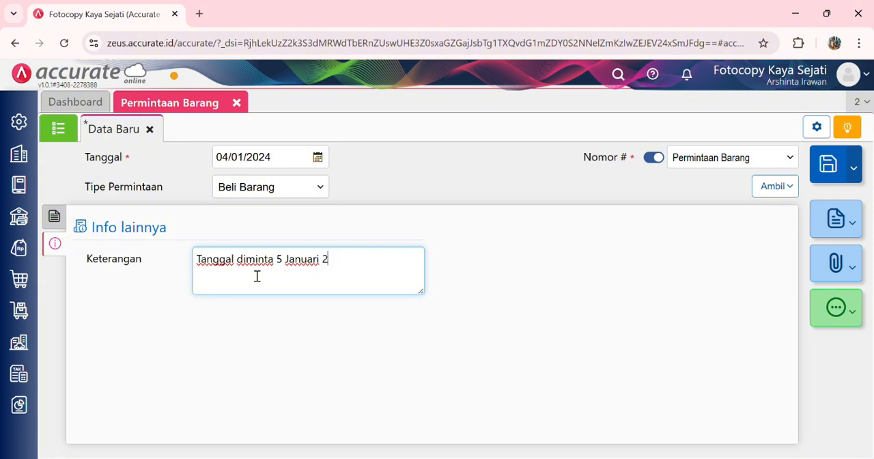
{"action": "left_click", "coordinate": [826, 171]}
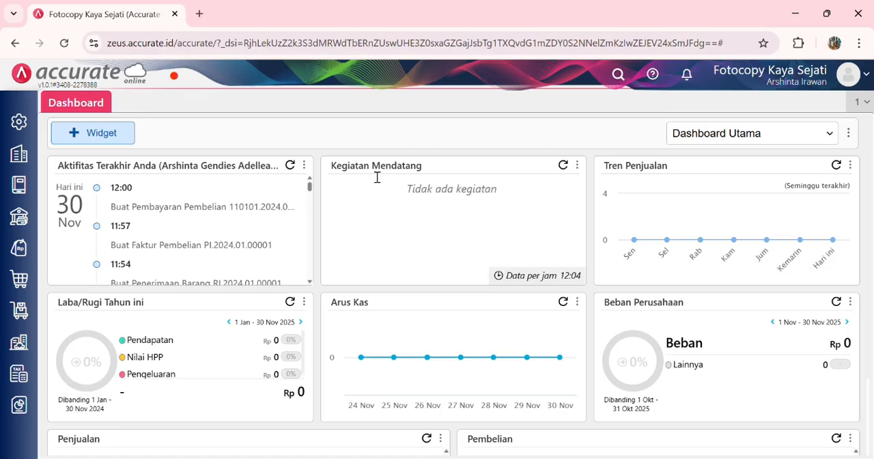
Step: Start a new Pesanan Pembelian under Pembelian for supplier Kertas Senja, dated 05/01/2024
{"action": "left_click", "coordinate": [29, 288]}
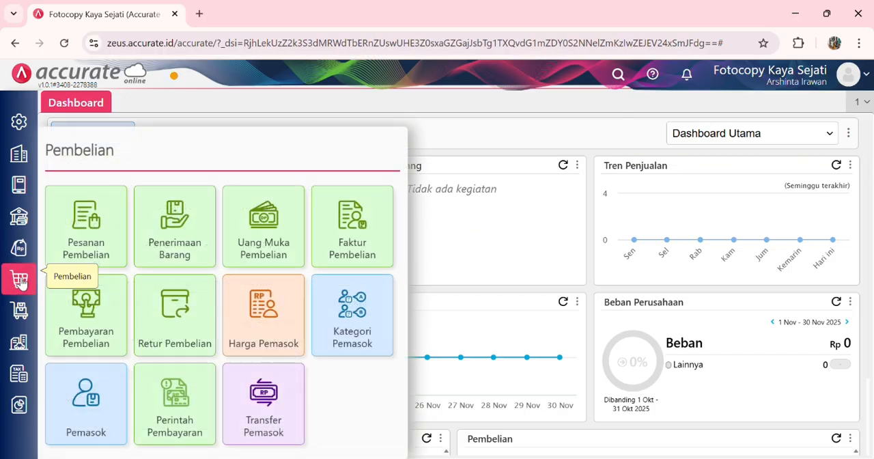
{"action": "left_click", "coordinate": [86, 244]}
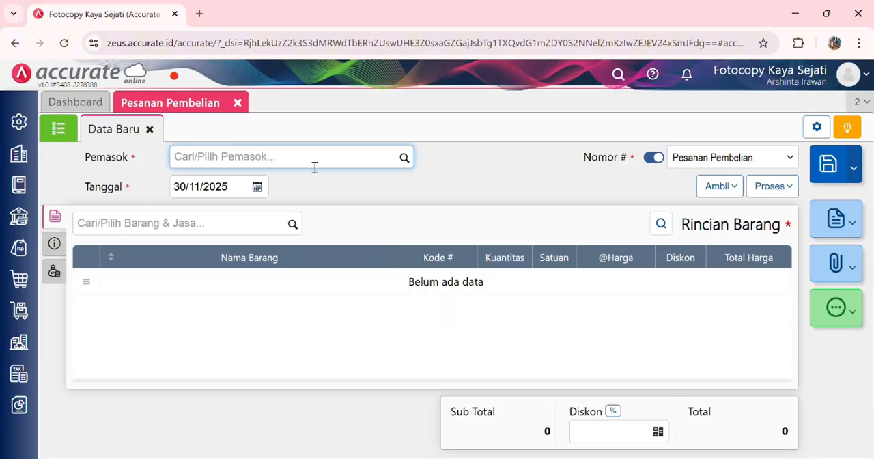
{"action": "type", "text": "kert"}
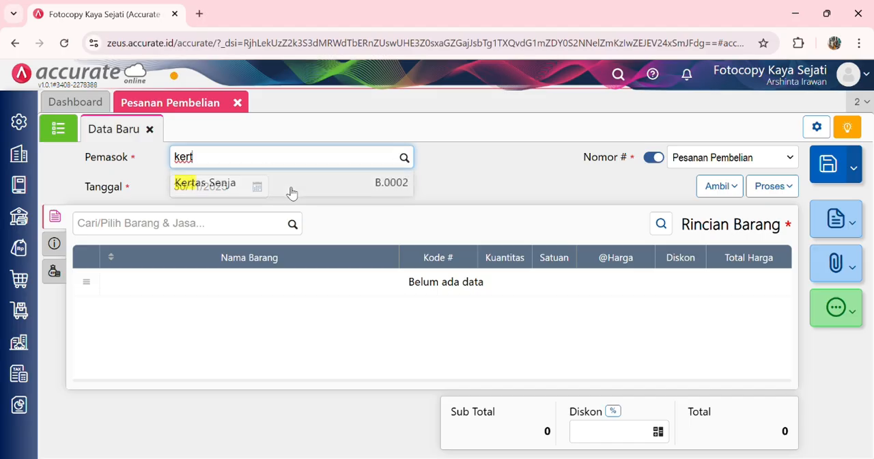
{"action": "left_click", "coordinate": [287, 190]}
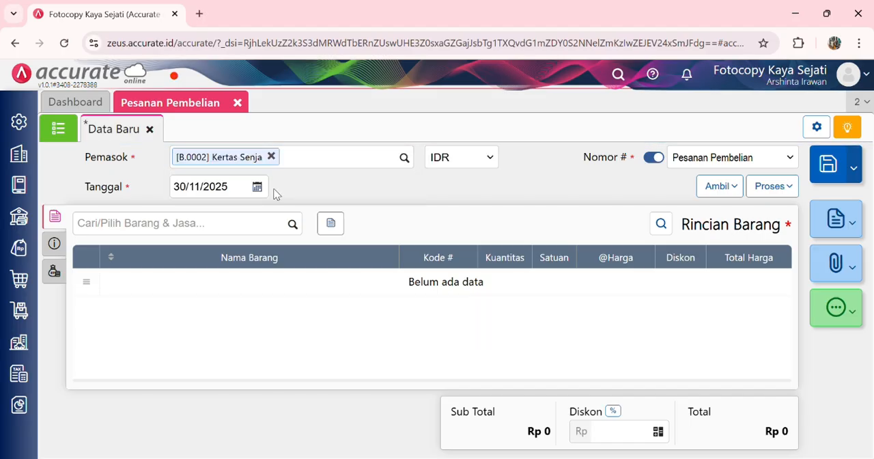
{"action": "left_click", "coordinate": [247, 189]}
{"action": "type", "text": "05/"}
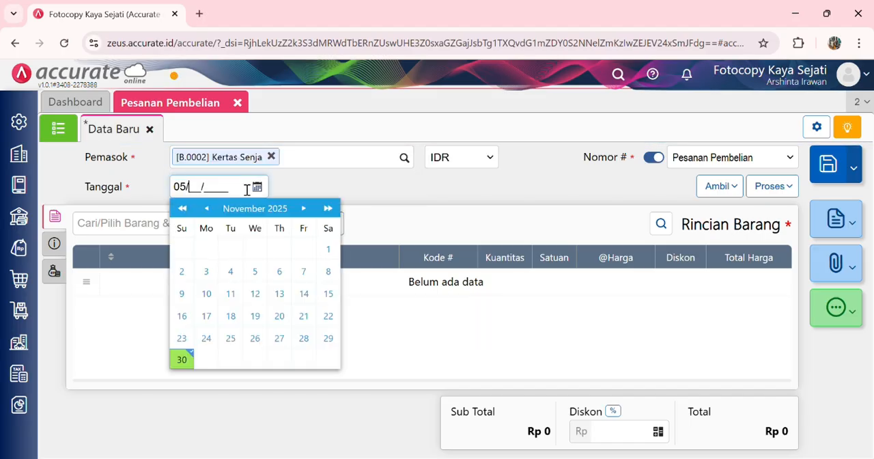
{"action": "type", "text": "01/2024"}
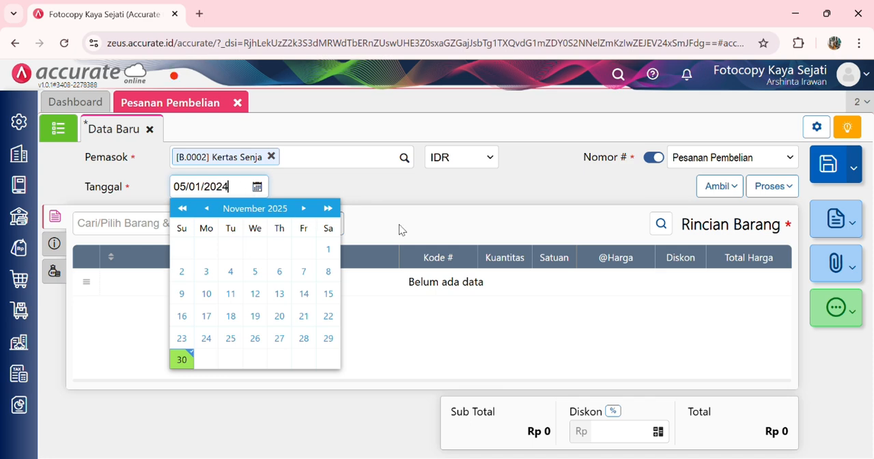
{"action": "left_click", "coordinate": [402, 230]}
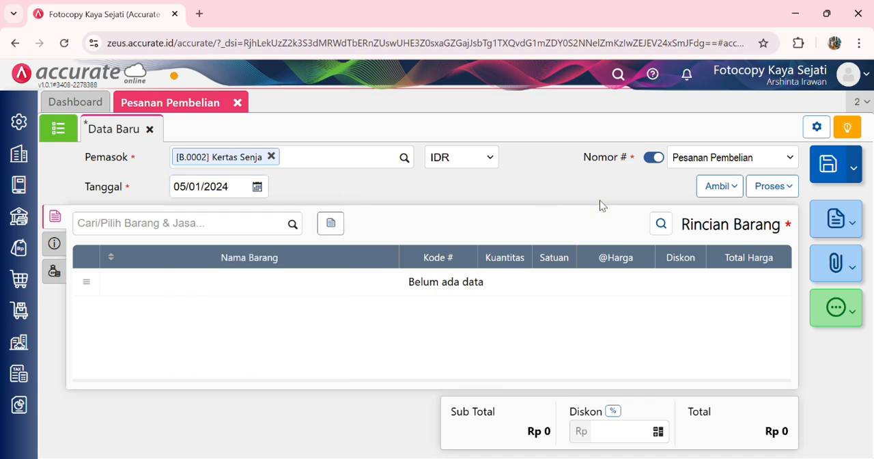
Step: Copy only Kertas Asturo and Map Coklat from the newly saved Permintaan Barang into the purchase order, excluding Buku Tulis B5 and Bolpoin Tinta Gel
{"action": "left_click", "coordinate": [737, 191]}
{"action": "left_click", "coordinate": [676, 255]}
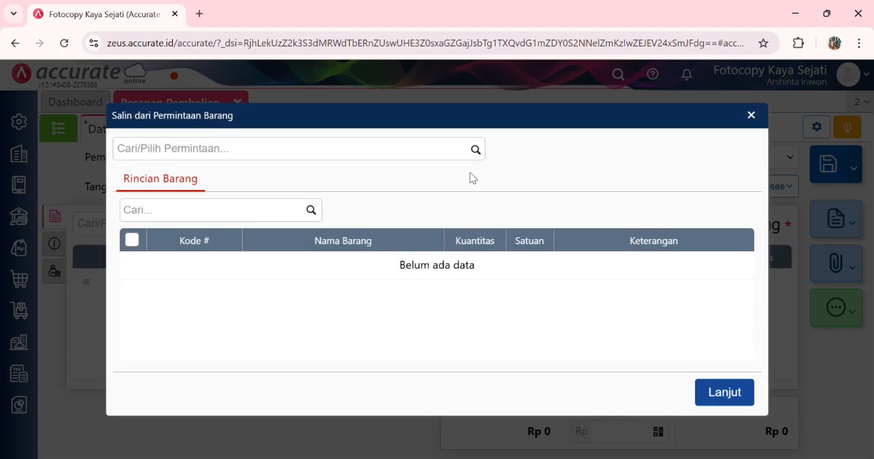
{"action": "left_click", "coordinate": [478, 155]}
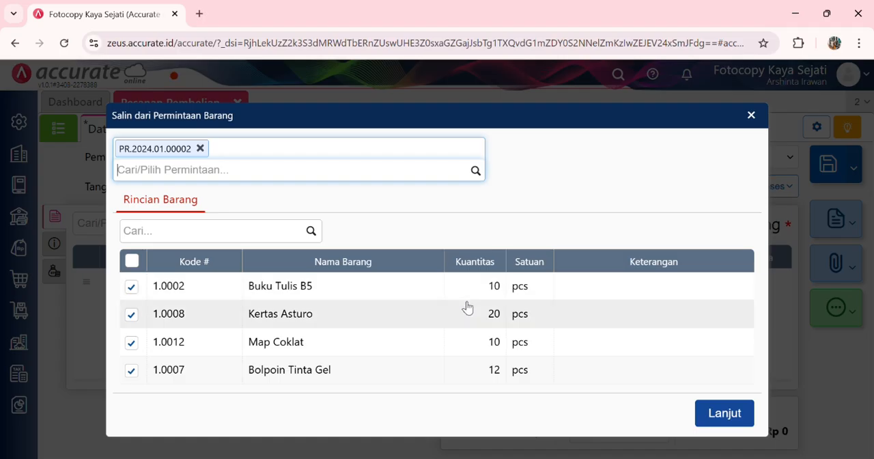
{"action": "left_click", "coordinate": [131, 287]}
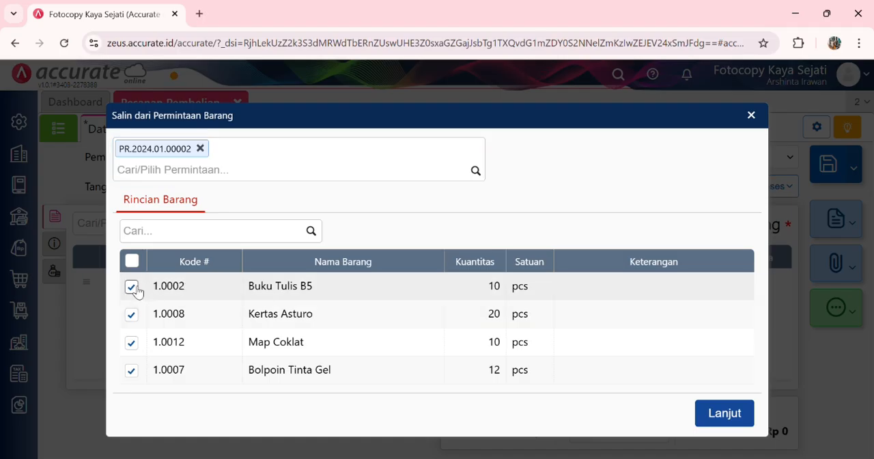
{"action": "left_click", "coordinate": [131, 369]}
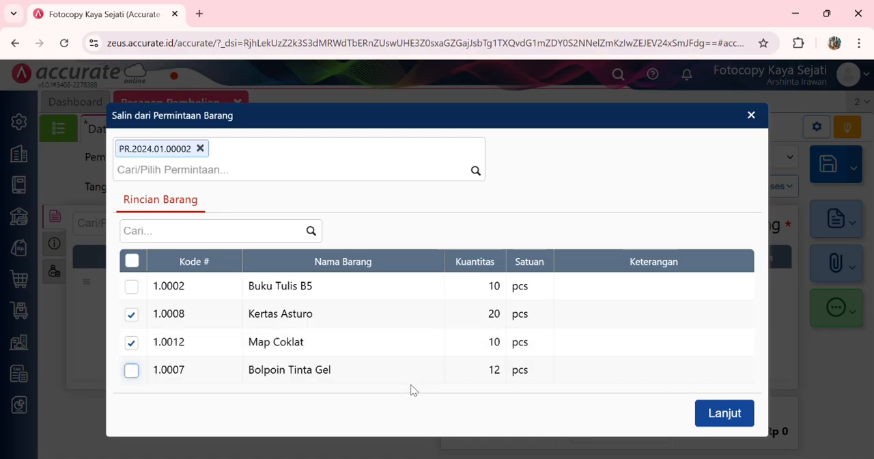
{"action": "left_click", "coordinate": [732, 409]}
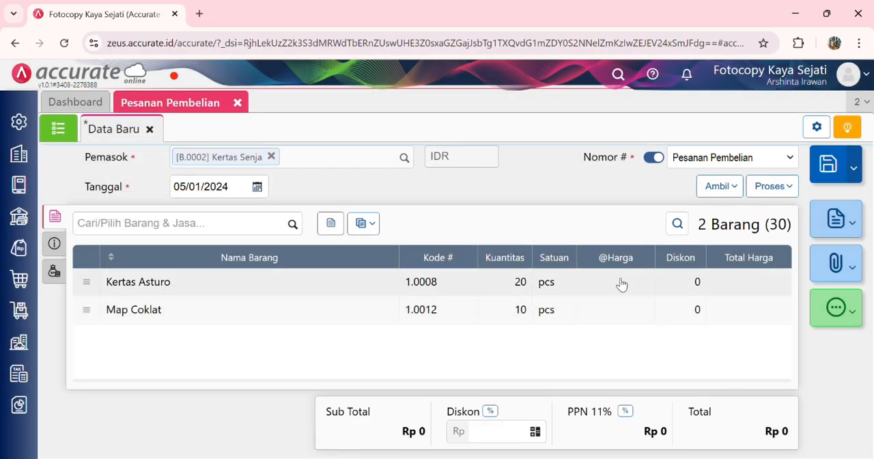
Step: Set the purchase order's unit prices to Rp 2.000 for Kertas Asturo and Rp 1.000 for Map Coklat
{"action": "left_click", "coordinate": [622, 287]}
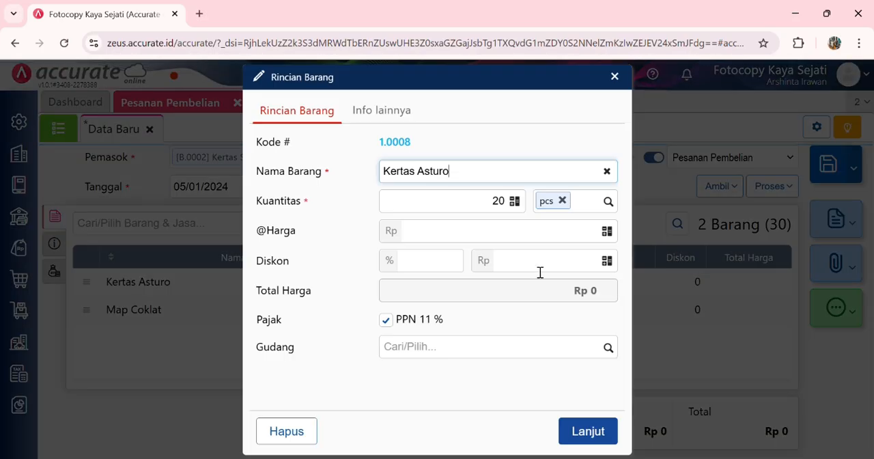
{"action": "left_click", "coordinate": [548, 236]}
{"action": "type", "text": "2.000"}
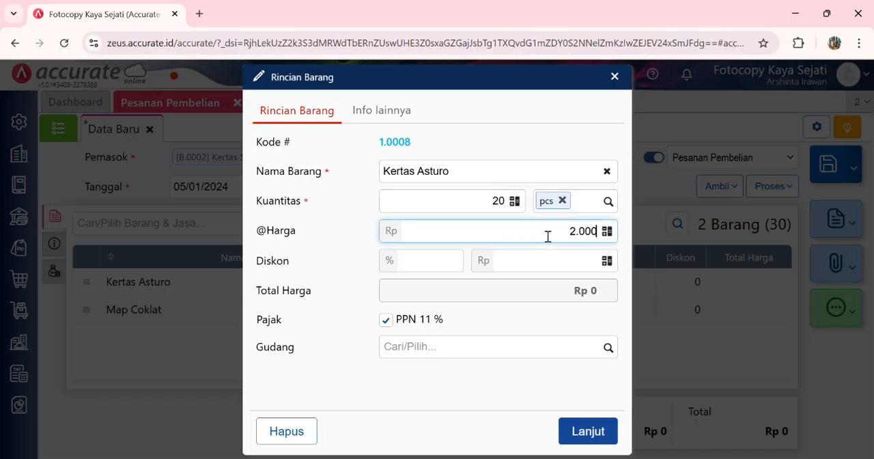
{"action": "left_click", "coordinate": [586, 430]}
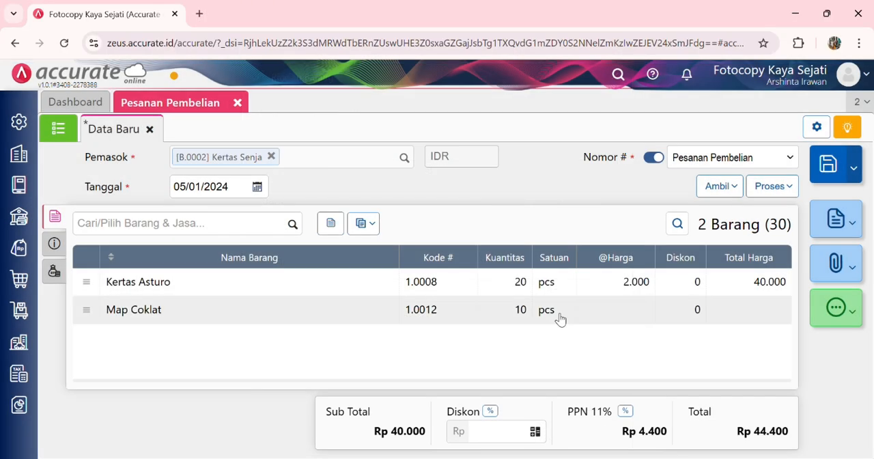
{"action": "left_click", "coordinate": [560, 309]}
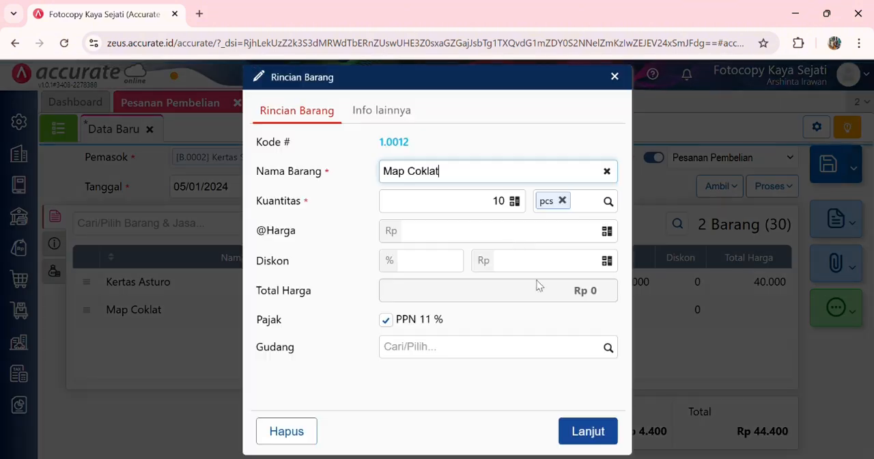
{"action": "left_click", "coordinate": [541, 234]}
{"action": "type", "text": "1.000"}
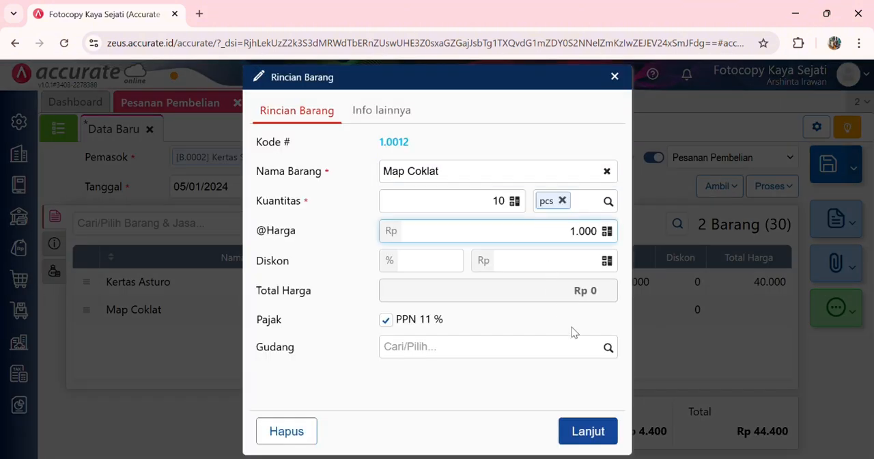
{"action": "left_click", "coordinate": [589, 429]}
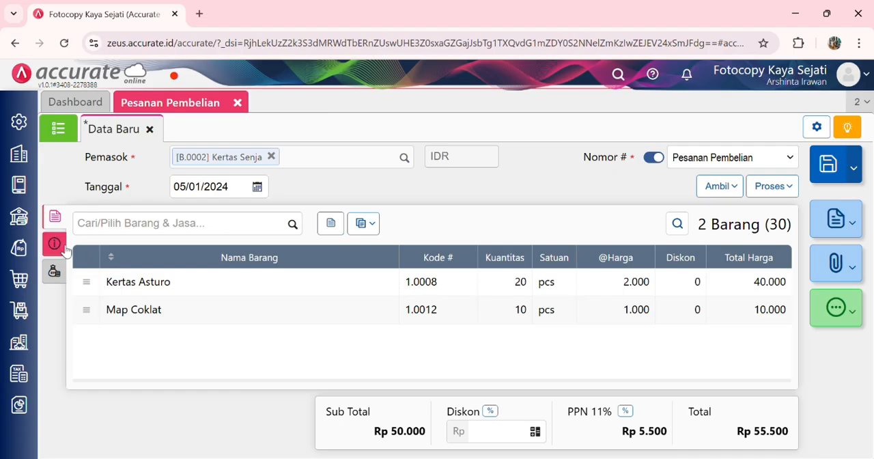
Step: Fill Alamat Kirim with the first saved company address, set Tgl Pengiriman to 05/01/2024, and save the Kertas Senja purchase order
{"action": "left_click", "coordinate": [54, 243]}
{"action": "left_click", "coordinate": [174, 289]}
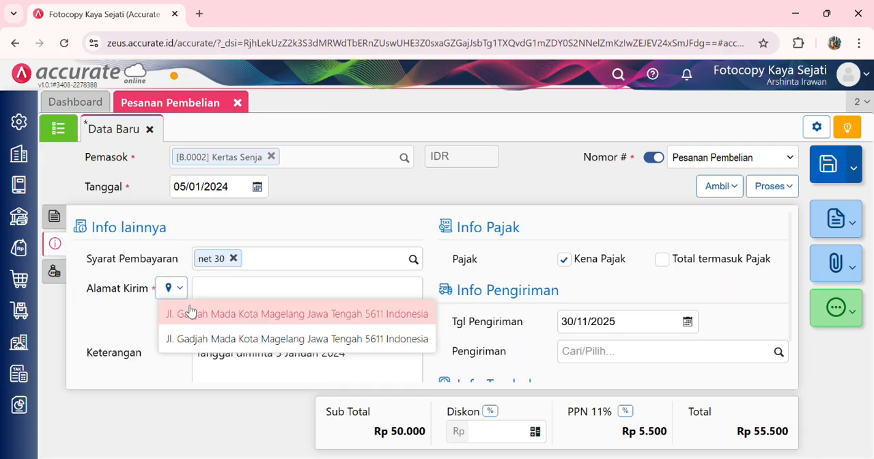
{"action": "left_click", "coordinate": [187, 310]}
{"action": "left_click", "coordinate": [644, 329]}
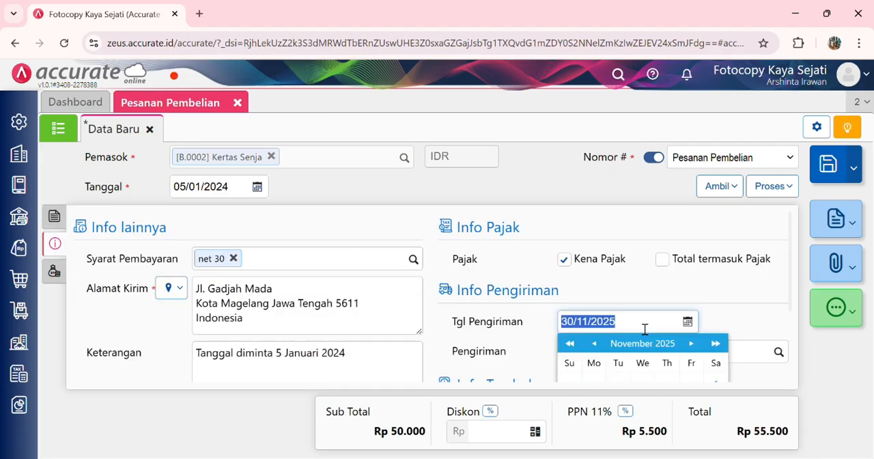
{"action": "type", "text": "05/"}
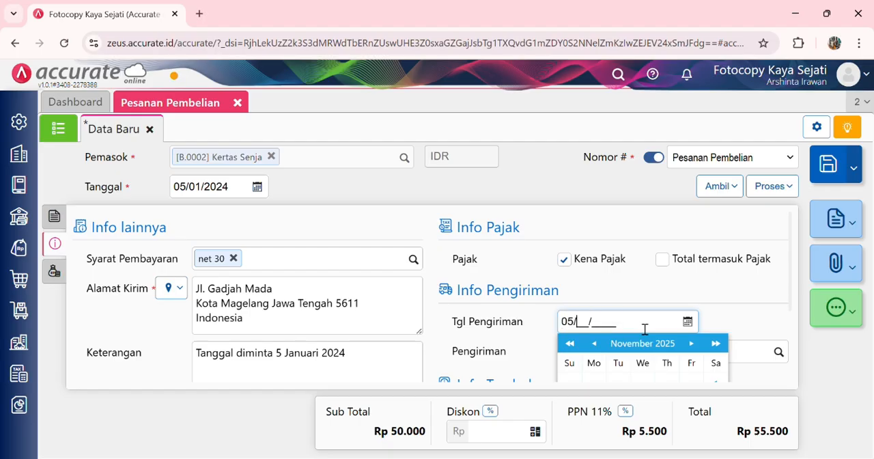
{"action": "type", "text": "01/2024"}
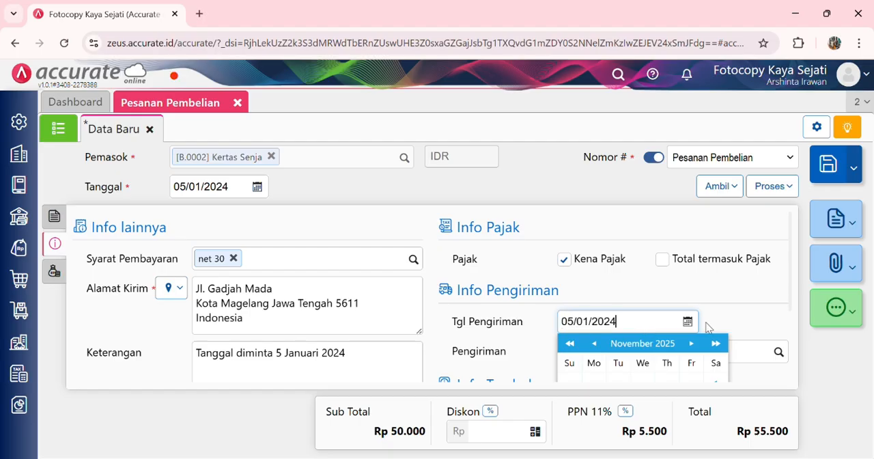
{"action": "scroll", "coordinate": [707, 316], "scroll_direction": "down", "scroll_amount": 1}
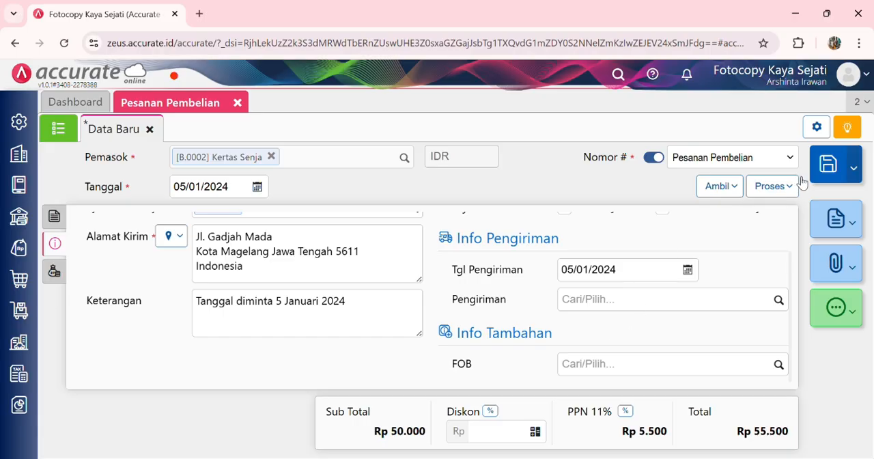
{"action": "left_click", "coordinate": [828, 170]}
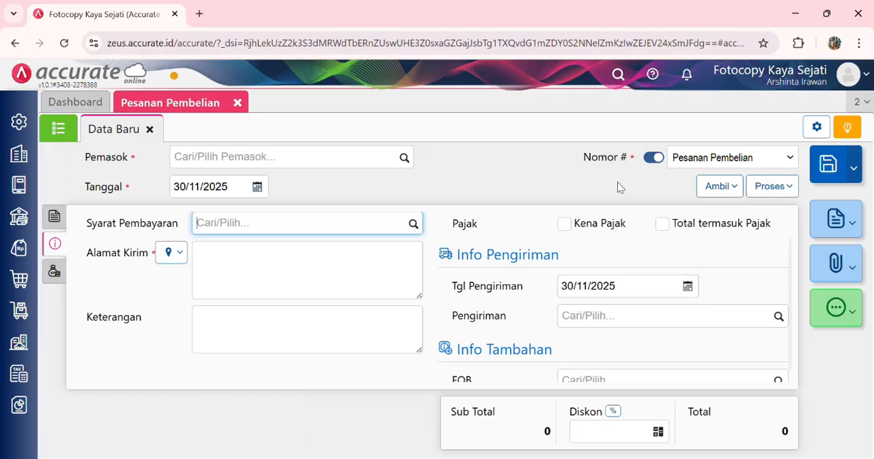
Step: Fill in the new Pesanan Pembelian's header with supplier Citra Cepat and the date 05/01/2024
{"action": "left_click", "coordinate": [55, 217]}
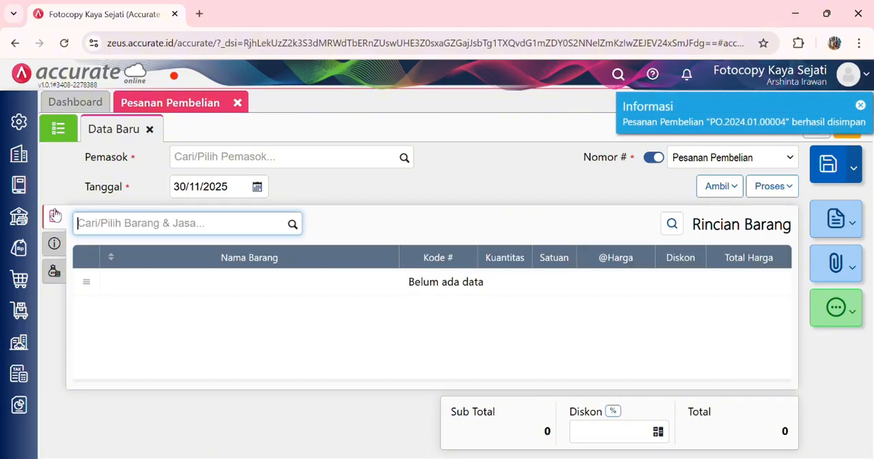
{"action": "left_click", "coordinate": [197, 161]}
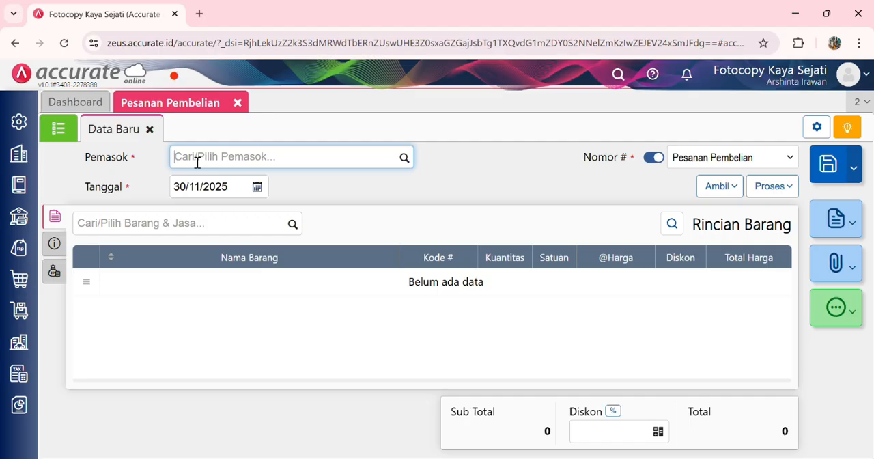
{"action": "type", "text": "cit"}
{"action": "left_click", "coordinate": [199, 186]}
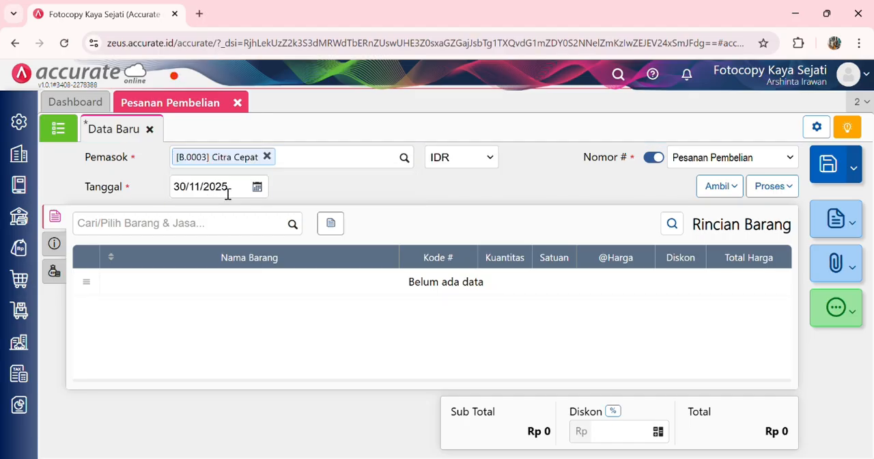
{"action": "left_click", "coordinate": [228, 194]}
{"action": "type", "text": "05/01/2024"}
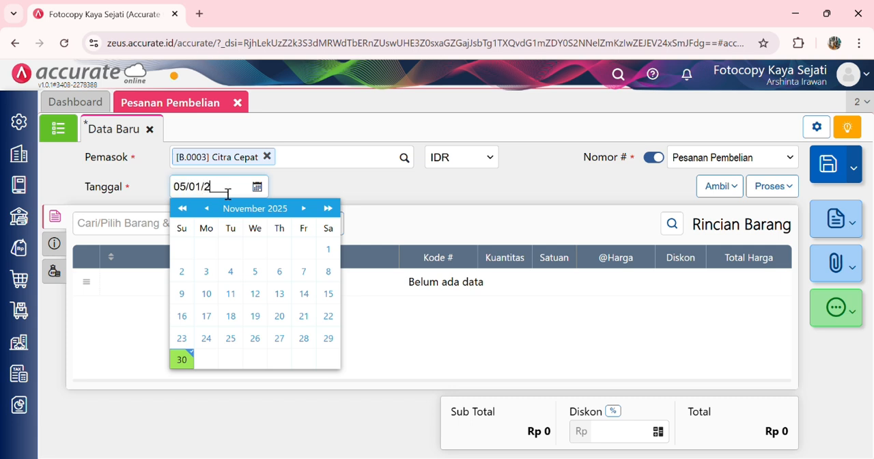
{"action": "left_click", "coordinate": [437, 208]}
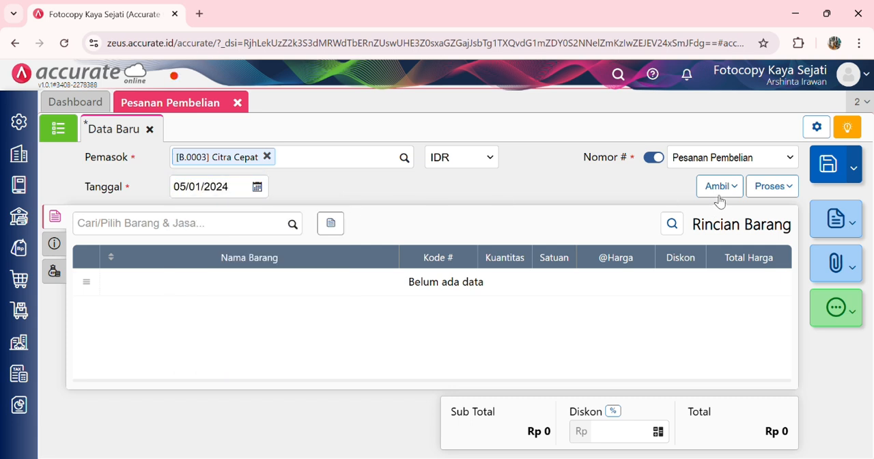
Step: Copy the remaining items, Buku Tulis B5 and Bolpoin Tinta Gel, from the latest Permintaan Barang into the Citra Cepat order
{"action": "left_click", "coordinate": [722, 187]}
{"action": "left_click", "coordinate": [677, 262]}
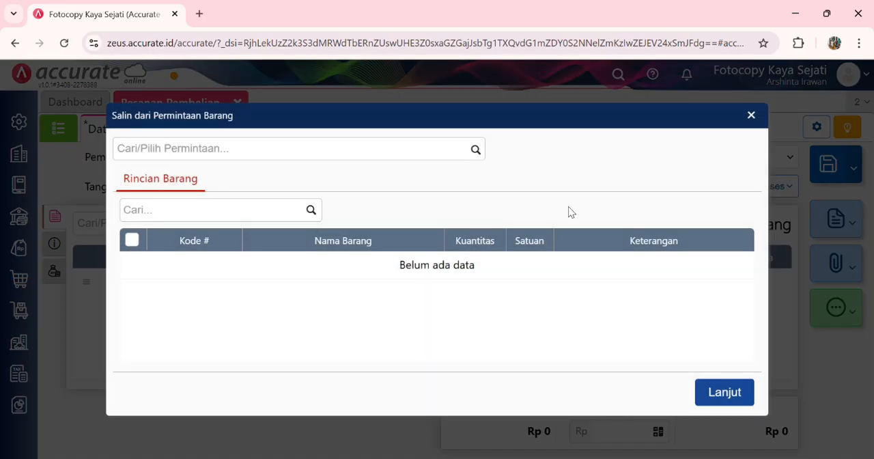
{"action": "left_click", "coordinate": [478, 152]}
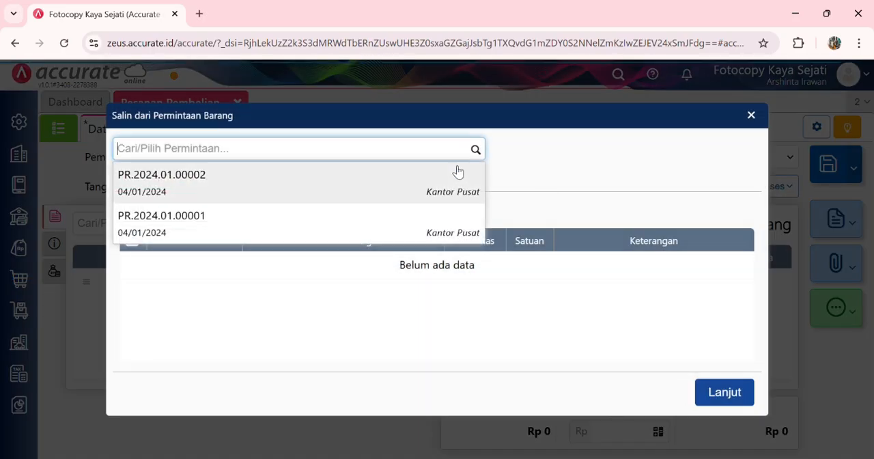
{"action": "left_click", "coordinate": [406, 191]}
{"action": "left_click", "coordinate": [717, 413]}
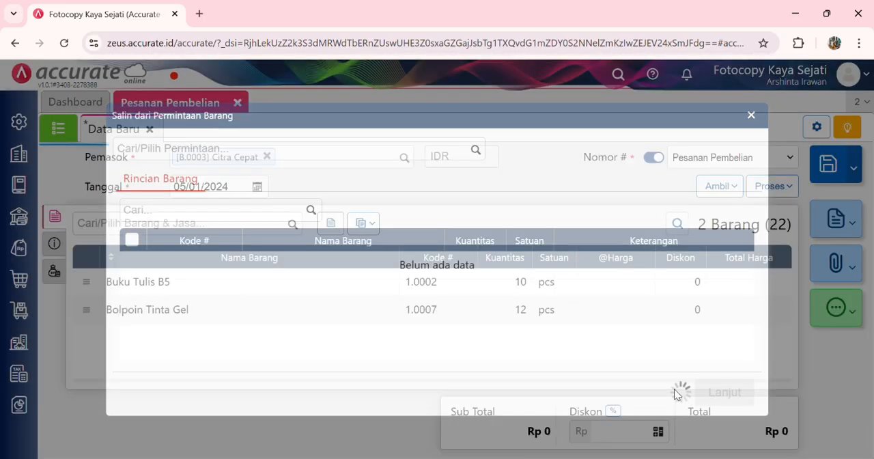
Step: Set the order's unit prices to Rp 1.500 for Buku Tulis B5 and Rp 3.000 for Bolpoin Tinta Gel
{"action": "left_click", "coordinate": [532, 293]}
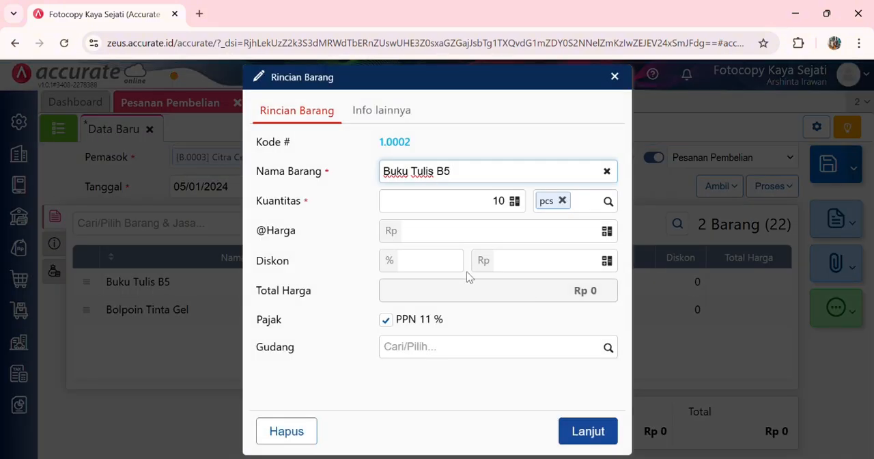
{"action": "left_click", "coordinate": [503, 242]}
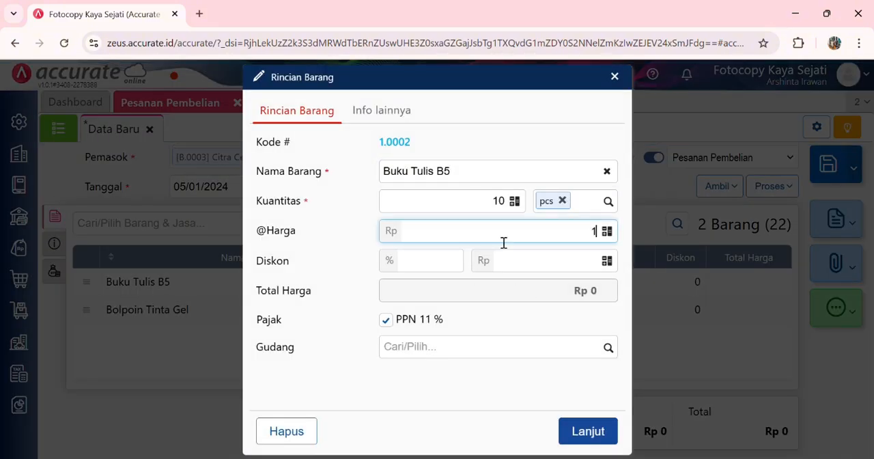
{"action": "type", "text": "15000"}
{"action": "key", "text": "BackSpace"}
{"action": "left_click", "coordinate": [588, 432]}
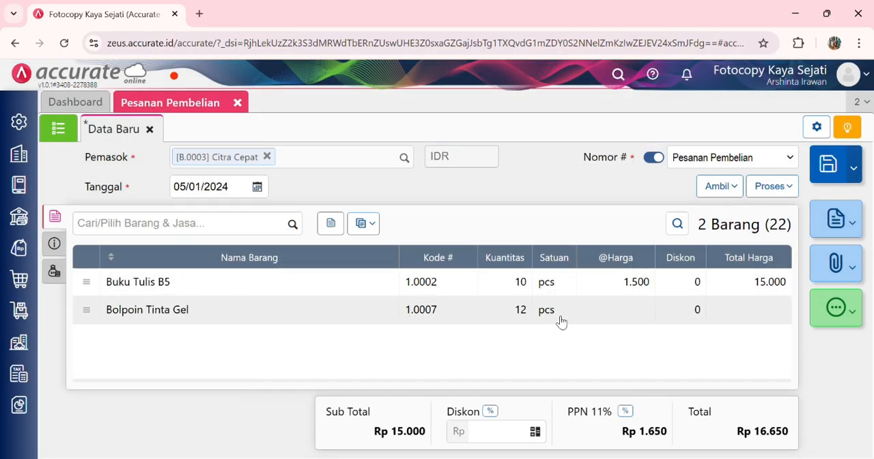
{"action": "left_click", "coordinate": [560, 315]}
{"action": "left_click", "coordinate": [552, 242]}
{"action": "type", "text": "3000"}
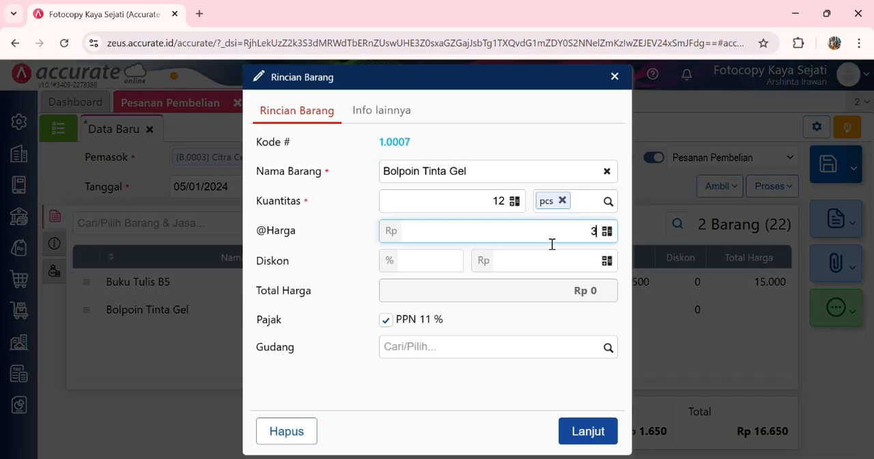
{"action": "left_click", "coordinate": [585, 431]}
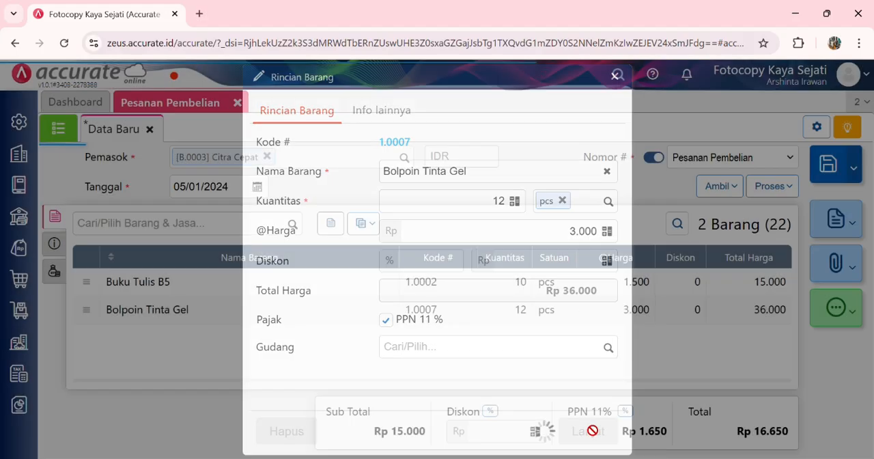
Step: Add the first saved company address as Alamat Kirim, set Tgl Pengiriman to 05/01/2024, then save the Citra Cepat order and close Pesanan Pembelian
{"action": "left_click", "coordinate": [56, 244]}
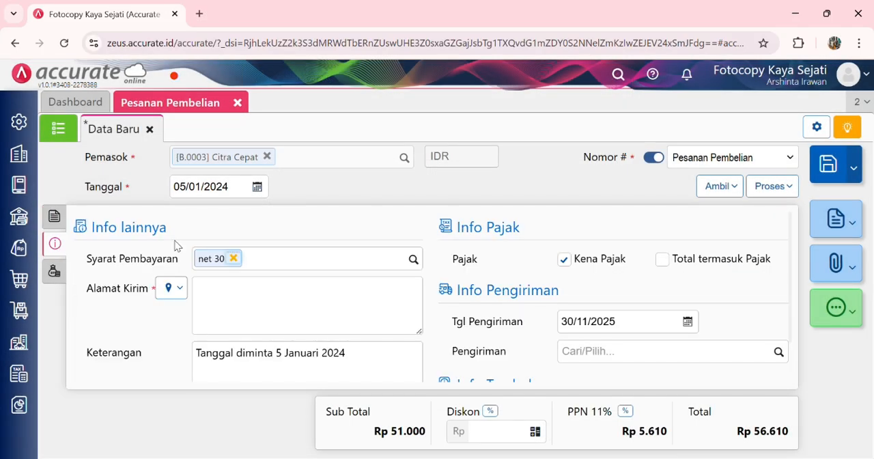
{"action": "left_click", "coordinate": [171, 287]}
{"action": "left_click", "coordinate": [187, 314]}
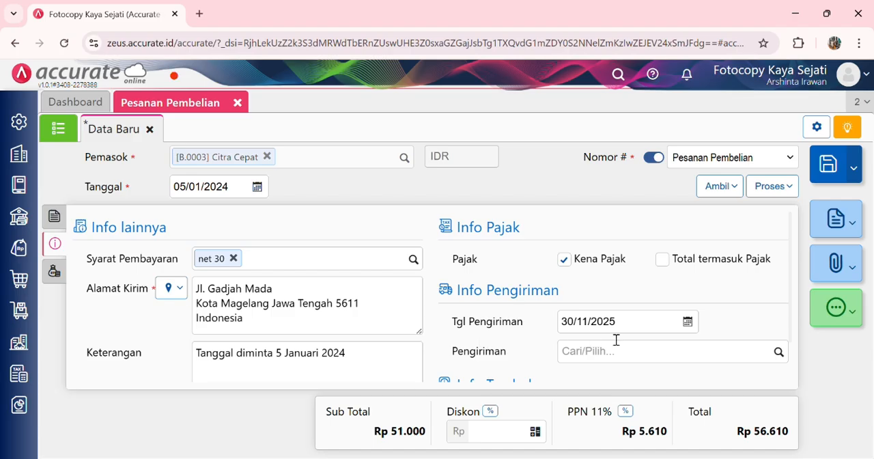
{"action": "left_click", "coordinate": [634, 327]}
{"action": "type", "text": "05/01/2"}
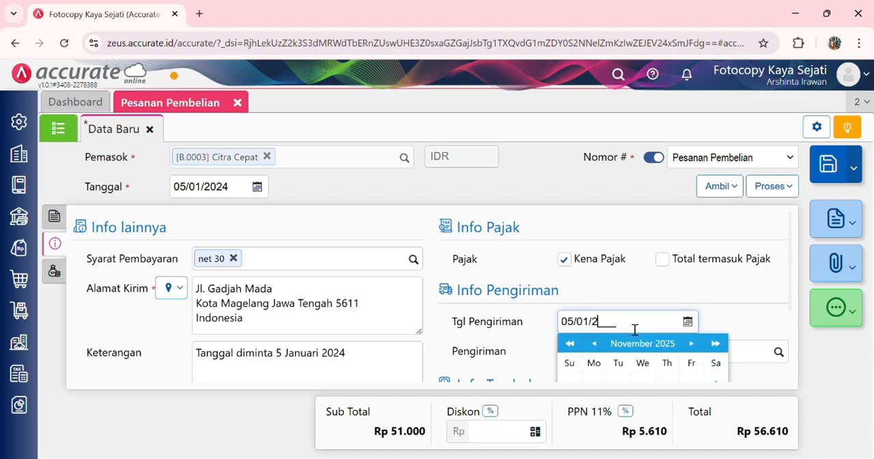
{"action": "type", "text": "024"}
{"action": "scroll", "coordinate": [733, 311], "scroll_direction": "down", "scroll_amount": 1}
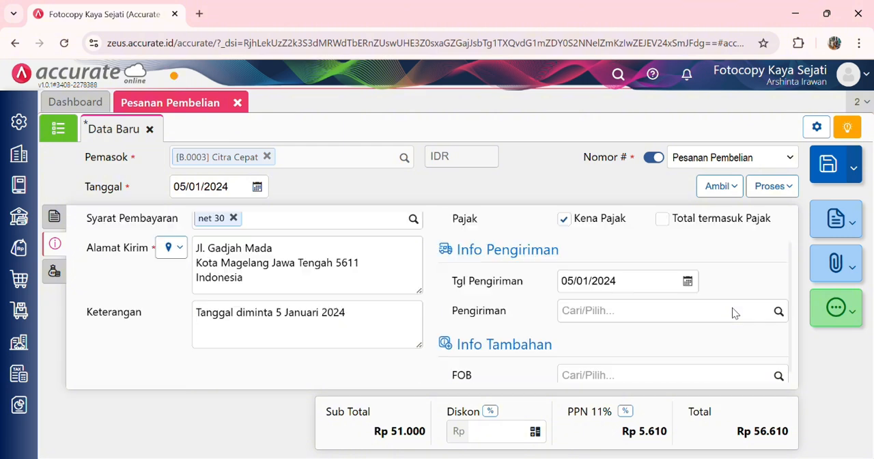
{"action": "left_click", "coordinate": [828, 164]}
{"action": "left_click", "coordinate": [237, 103]}
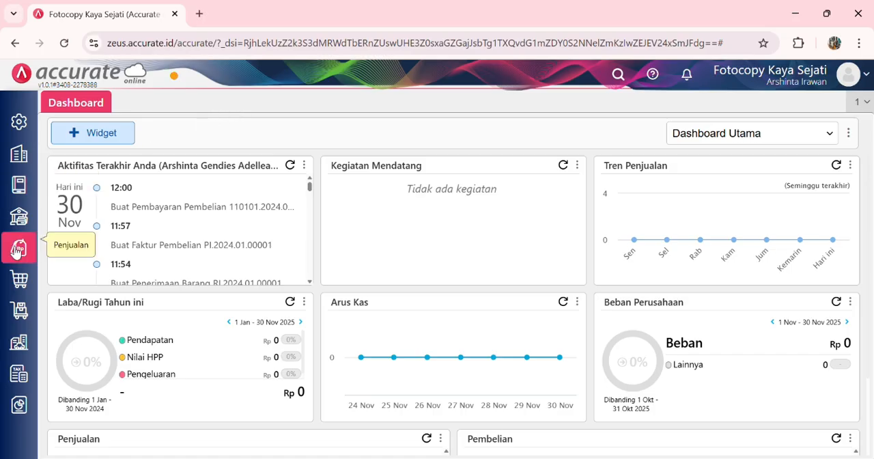
Step: Start a new Penerimaan Barang under Pembelian for supplier Kertas Senja, dated 06/01/2024
{"action": "left_click", "coordinate": [19, 275]}
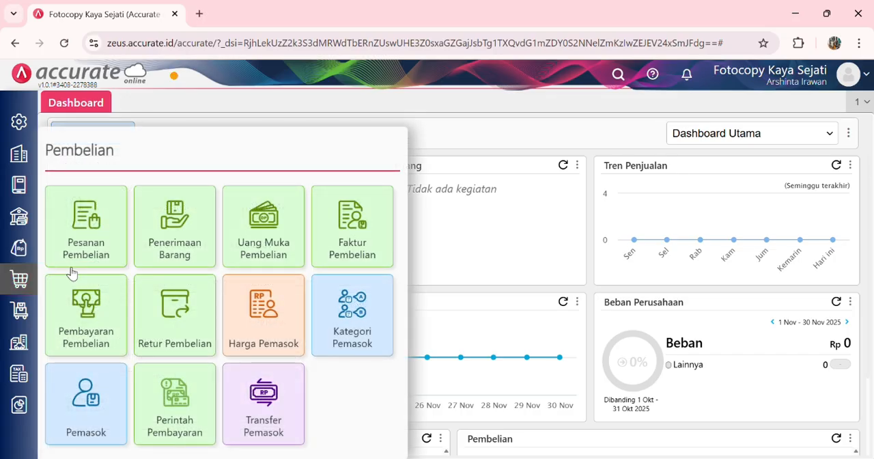
{"action": "left_click", "coordinate": [186, 241]}
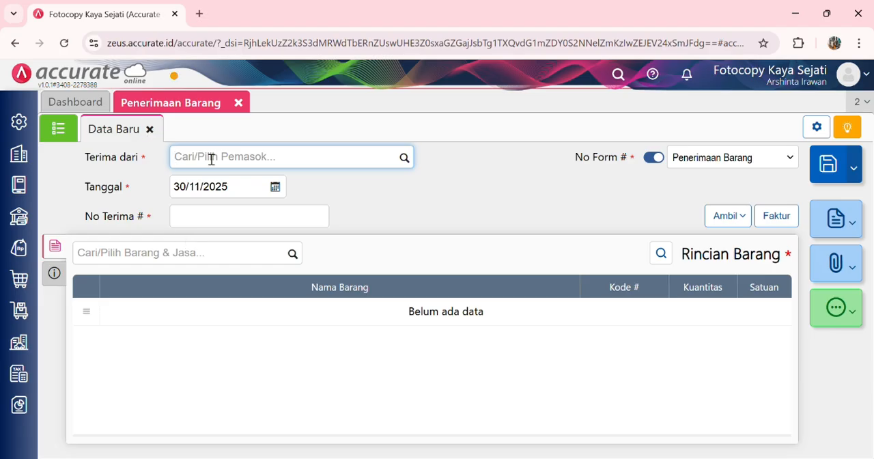
{"action": "type", "text": "kert"}
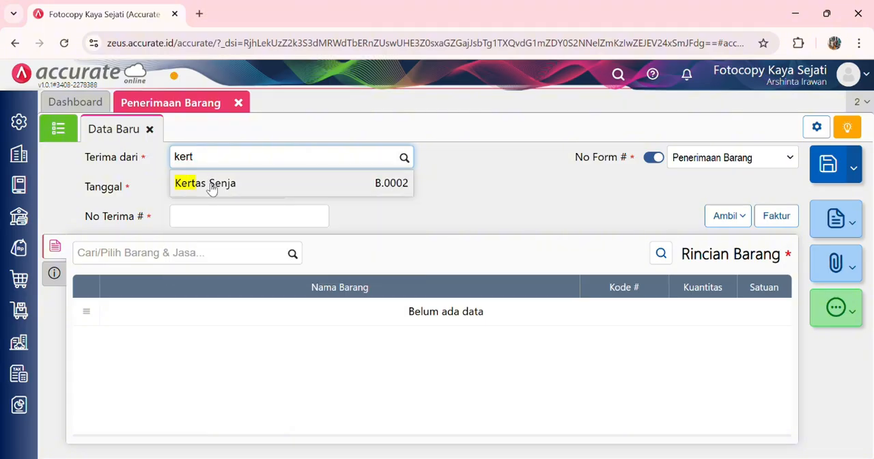
{"action": "left_click", "coordinate": [212, 184]}
{"action": "left_click", "coordinate": [225, 189]}
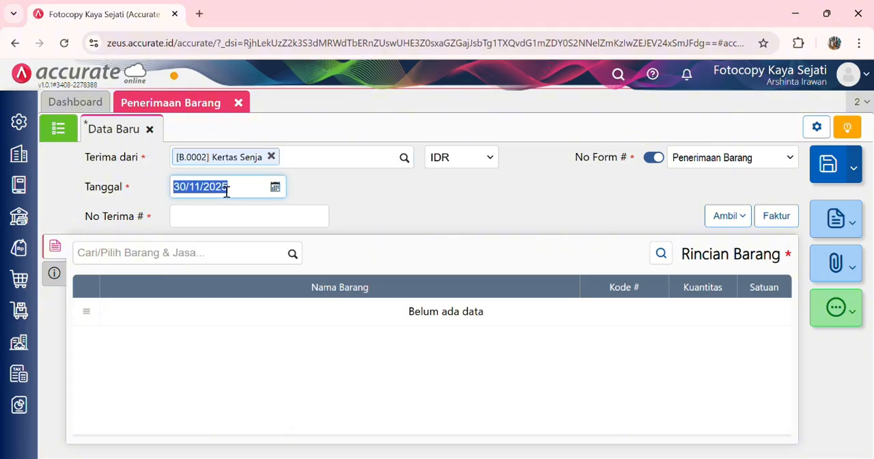
{"action": "type", "text": "0"}
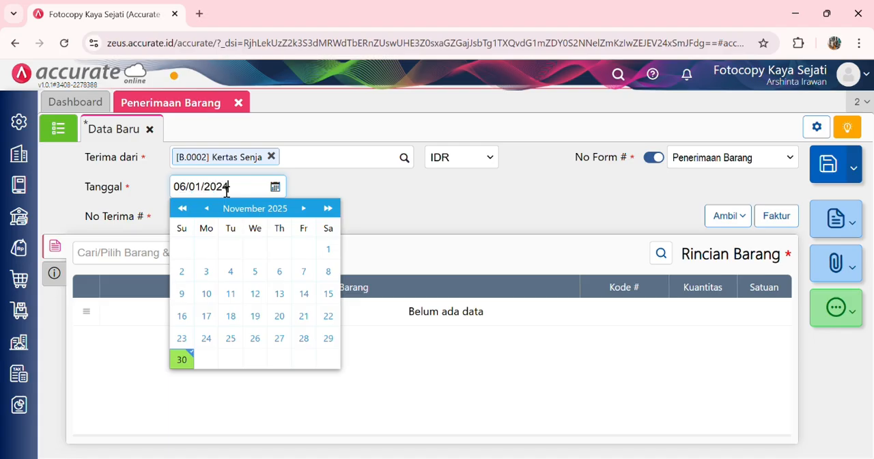
Step: Switch the Kertas Senja receipt's No Terima # entry on and set the number to 8987
{"action": "left_click", "coordinate": [397, 219]}
{"action": "left_click", "coordinate": [297, 227]}
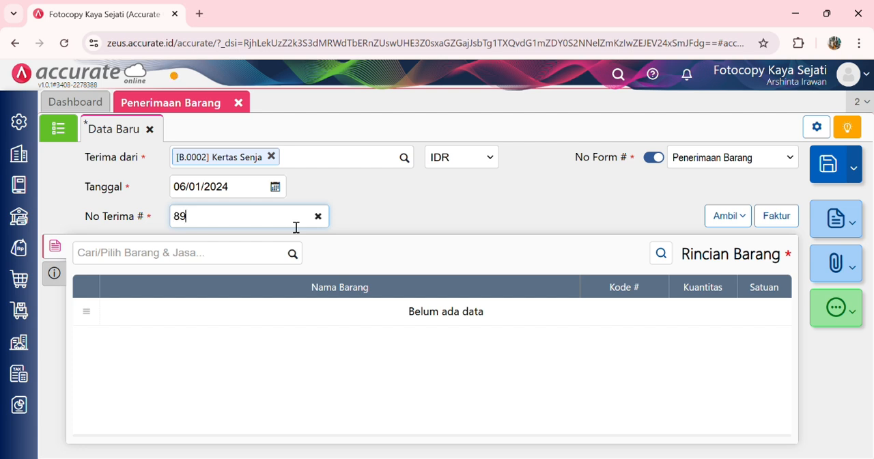
{"action": "left_click", "coordinate": [425, 234]}
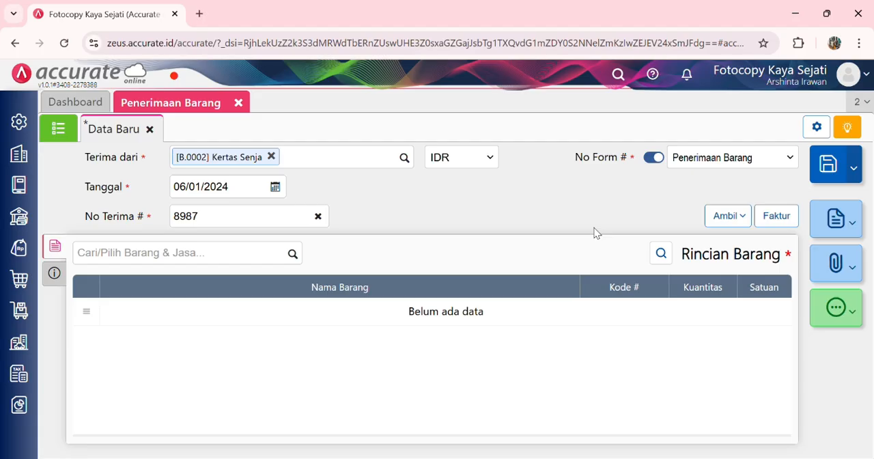
Step: Copy Kertas Asturo and Map Coklat into the receipt from Kertas Senja's Pesanan Pembelian dated 05/01/2024
{"action": "left_click", "coordinate": [711, 221]}
{"action": "left_click", "coordinate": [683, 244]}
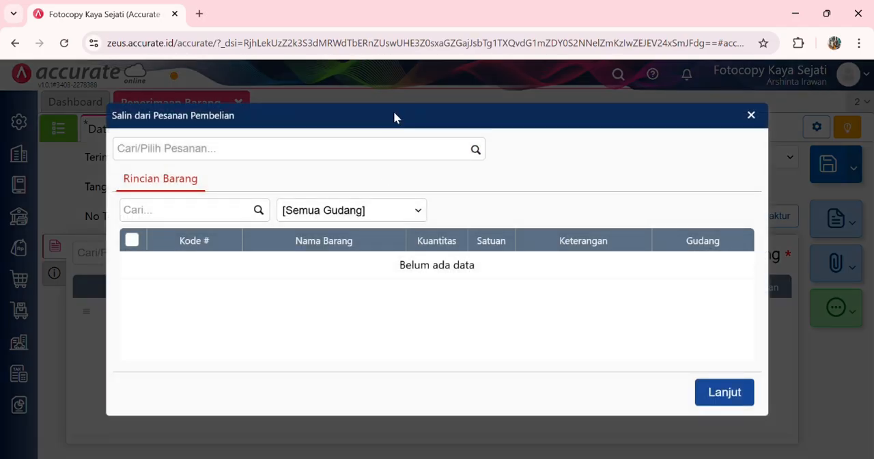
{"action": "left_click", "coordinate": [483, 150]}
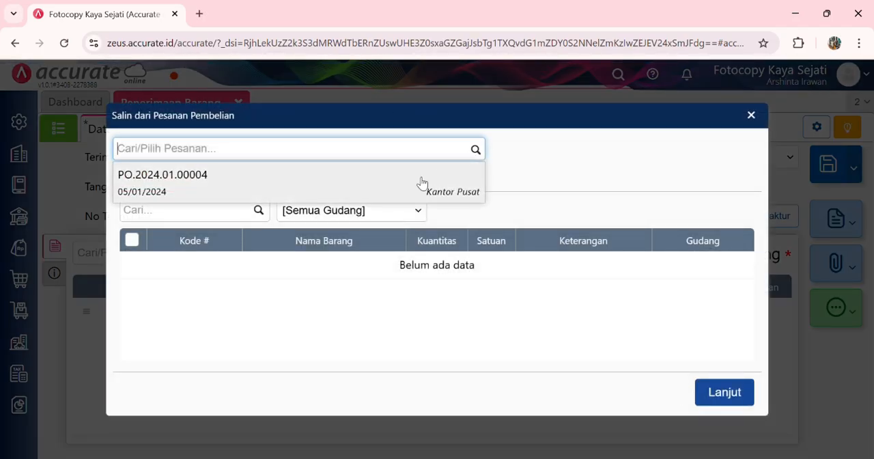
{"action": "left_click", "coordinate": [422, 183]}
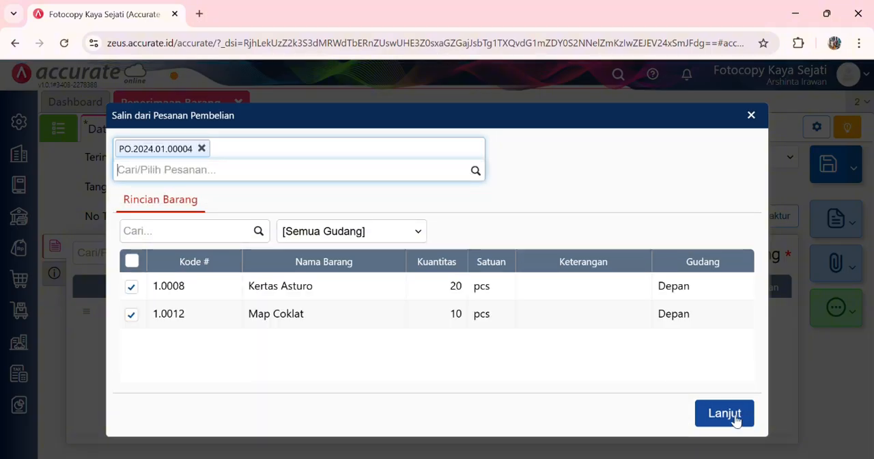
{"action": "left_click", "coordinate": [724, 413]}
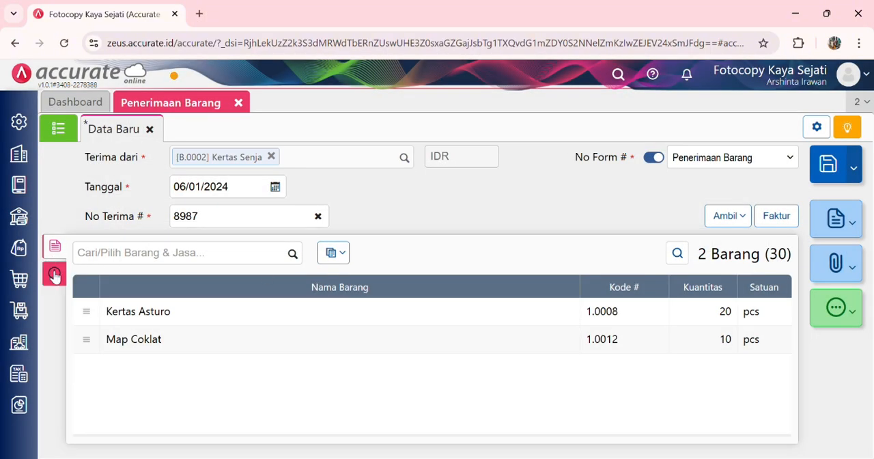
Step: Set the receipt's Pengiriman to Motor Kargo in its additional information and save the Penerimaan Barang
{"action": "left_click", "coordinate": [55, 274]}
{"action": "left_click", "coordinate": [298, 320]}
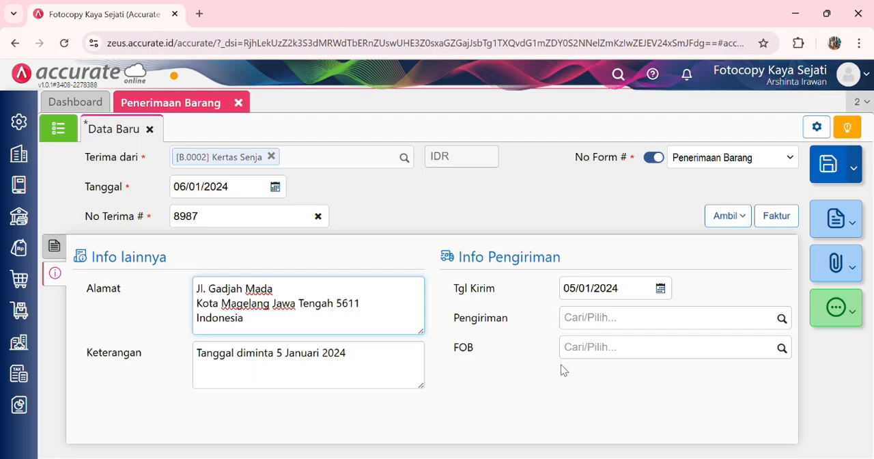
{"action": "left_click", "coordinate": [618, 330]}
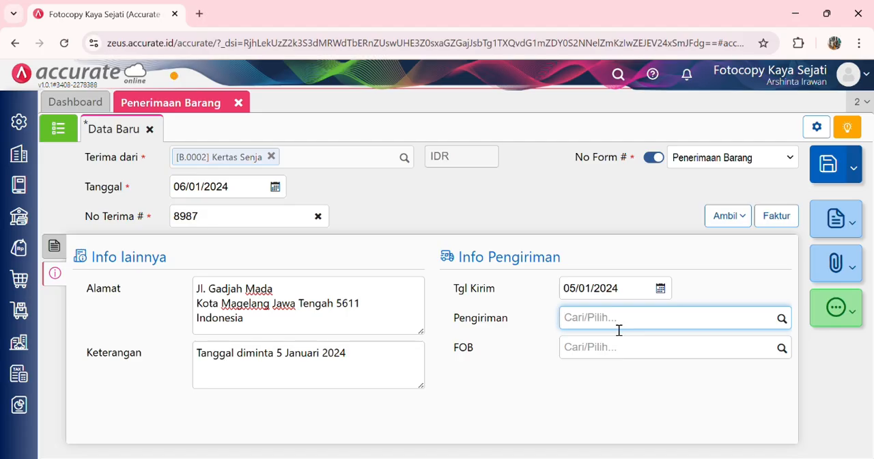
{"action": "type", "text": "Motor Kargo"}
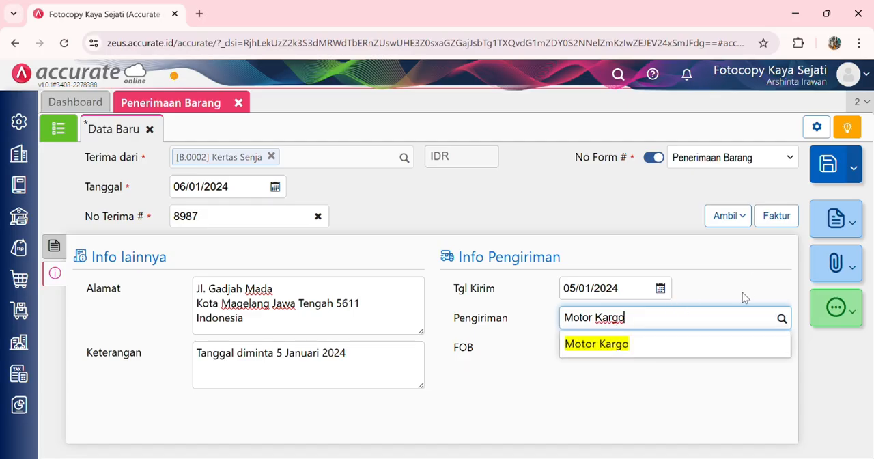
{"action": "left_click", "coordinate": [683, 346]}
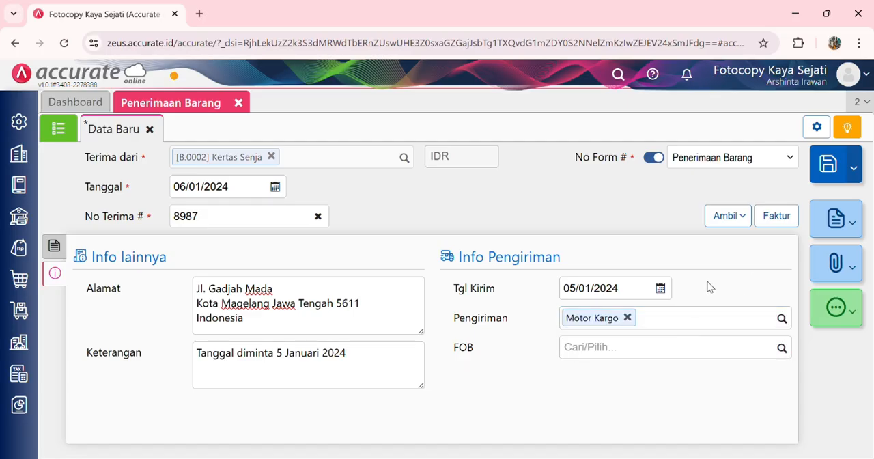
{"action": "left_click", "coordinate": [828, 166]}
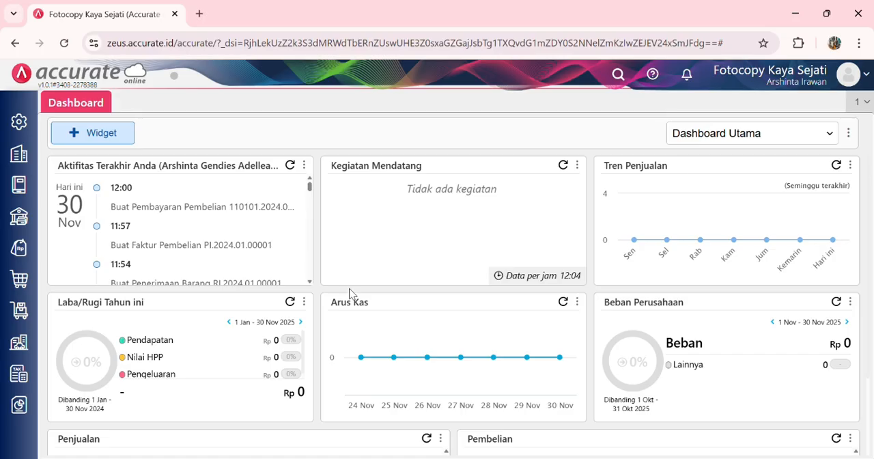
Step: Start a new Faktur Pembelian under Pembelian for supplier Citra Cepat, dated 07/01/2024
{"action": "left_click", "coordinate": [20, 278]}
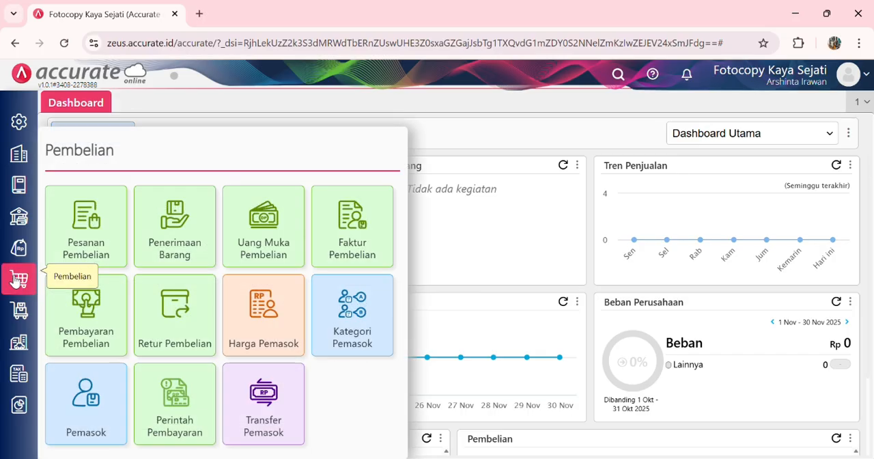
{"action": "left_click", "coordinate": [354, 232]}
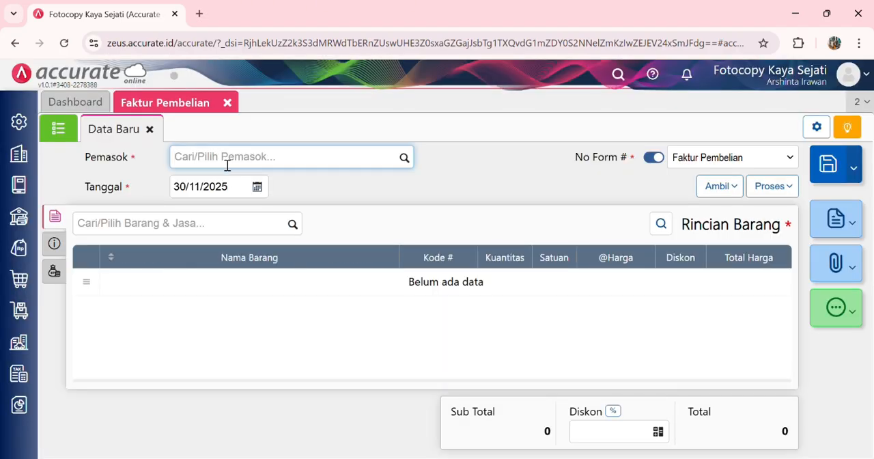
{"action": "type", "text": "cit"}
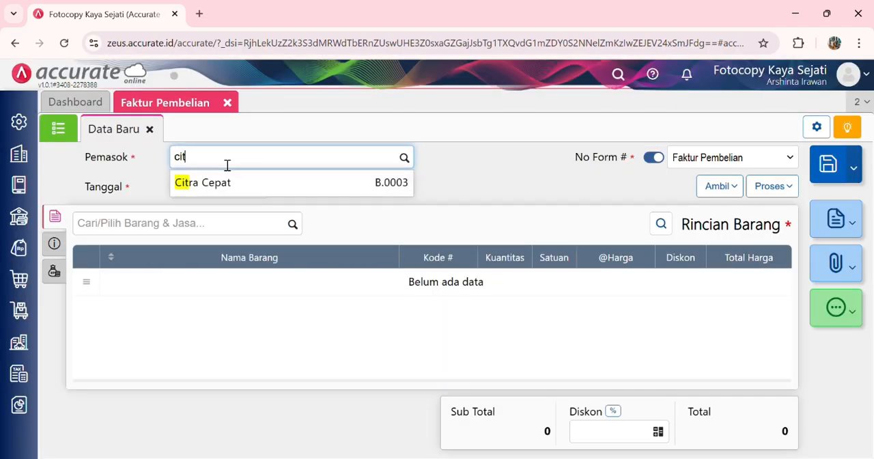
{"action": "left_click", "coordinate": [230, 186]}
{"action": "left_click", "coordinate": [236, 196]}
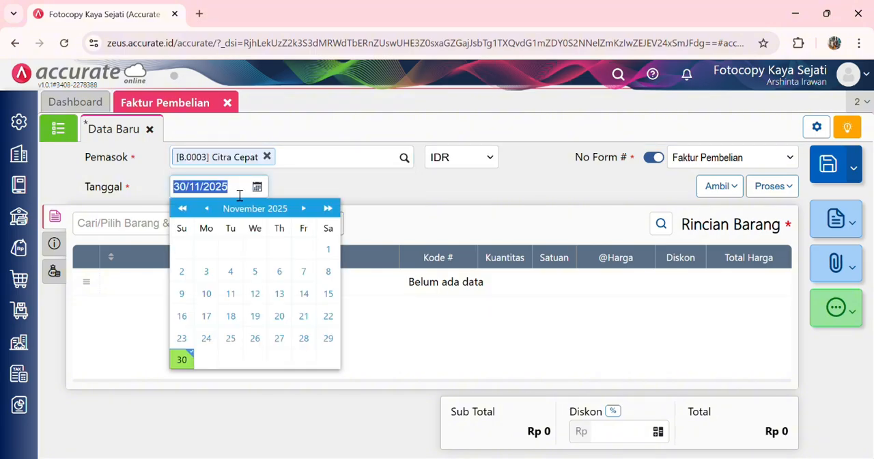
{"action": "type", "text": "07/01/2024"}
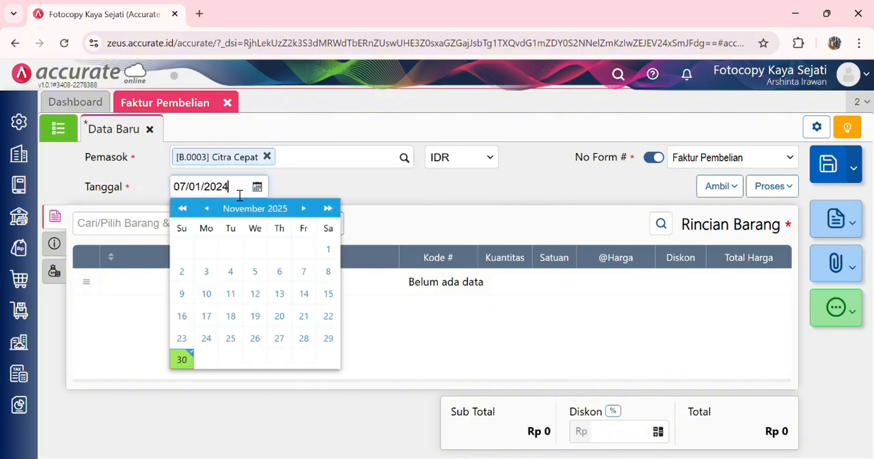
{"action": "left_click", "coordinate": [380, 210]}
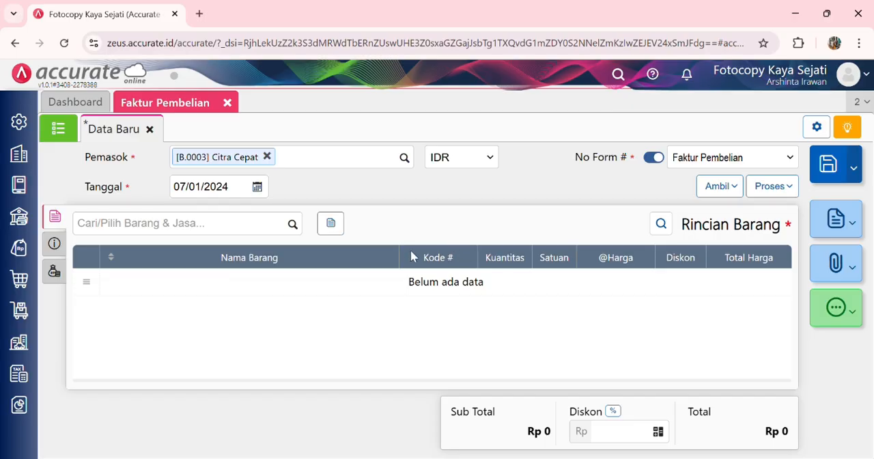
Step: Copy Buku Tulis B5 and Bolpoin Tinta Gel into the invoice from Citra Cepat's Pesanan Pembelian dated 05/01/2024
{"action": "left_click", "coordinate": [726, 187]}
{"action": "left_click", "coordinate": [697, 215]}
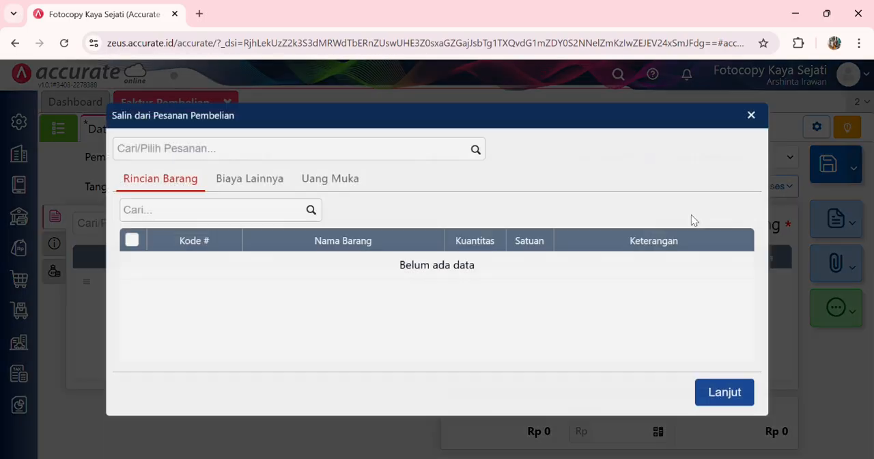
{"action": "left_click", "coordinate": [475, 157]}
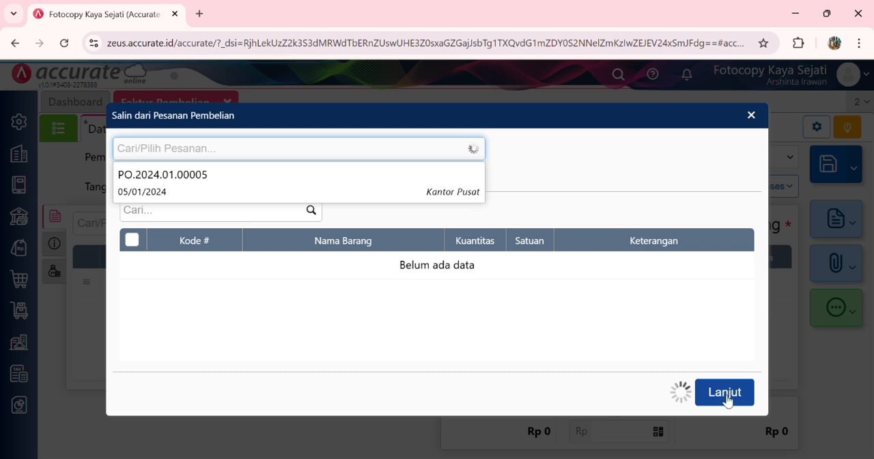
{"action": "left_click", "coordinate": [437, 187]}
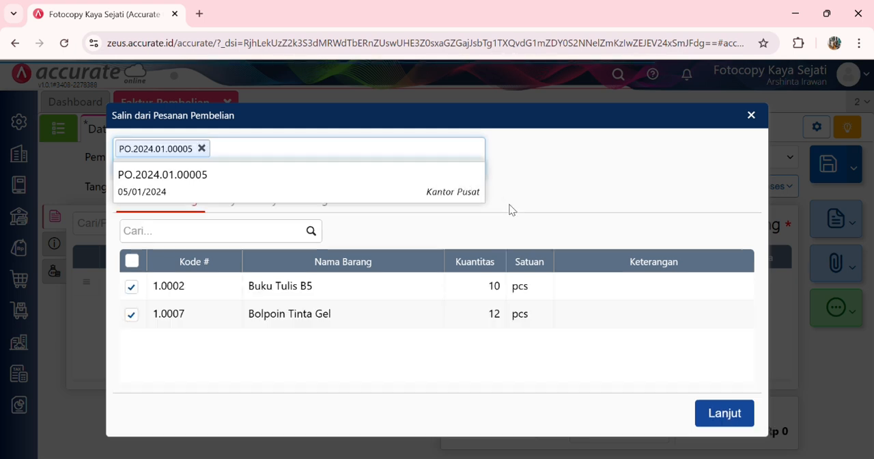
{"action": "left_click", "coordinate": [715, 418]}
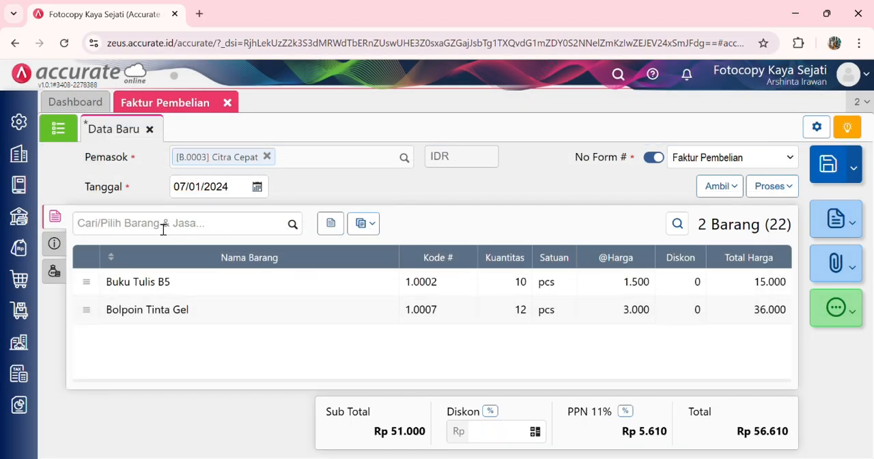
Step: Set the invoice's No Faktur # to CC/PI/022, check its details, and process it into a Pembayaran Pembelian
{"action": "left_click", "coordinate": [55, 244]}
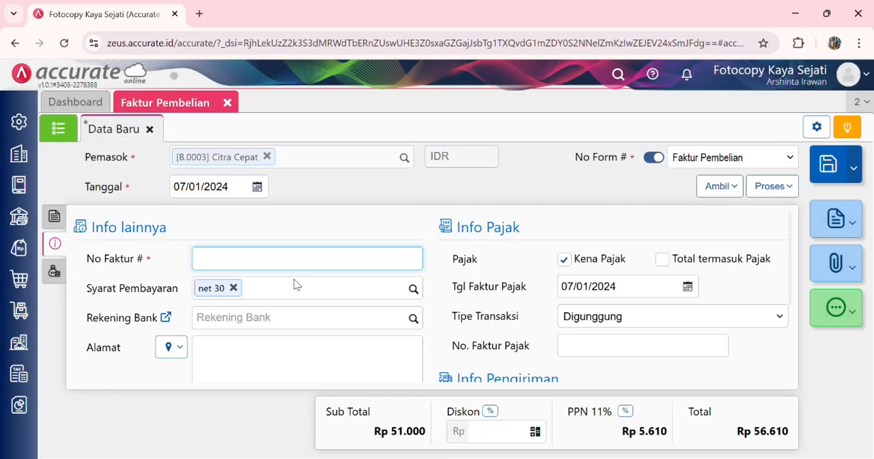
{"action": "type", "text": "CC/PI/022"}
{"action": "scroll", "coordinate": [406, 298], "scroll_direction": "down", "scroll_amount": 2}
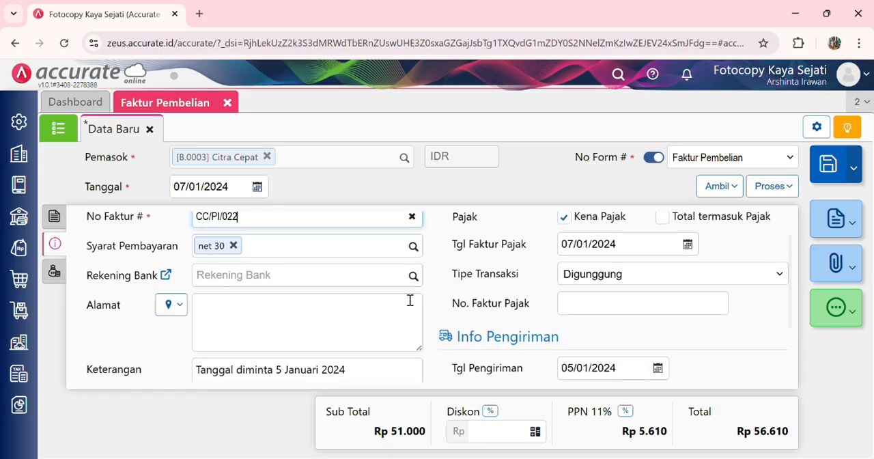
{"action": "scroll", "coordinate": [393, 296], "scroll_direction": "up", "scroll_amount": 2}
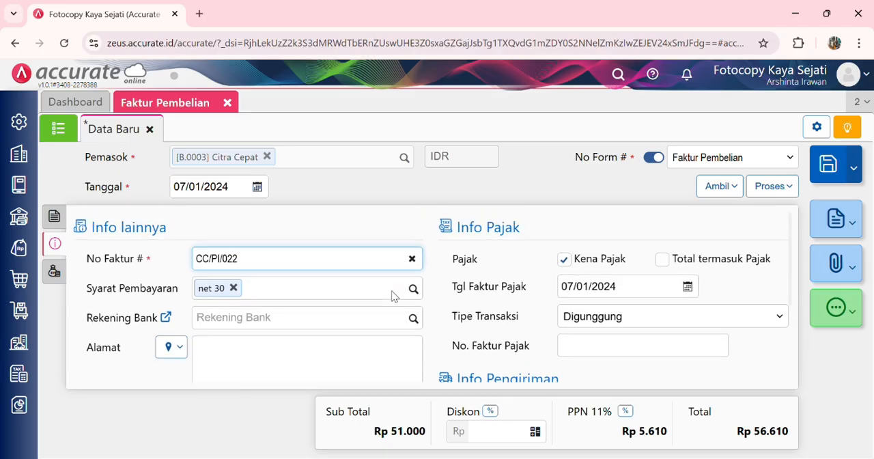
{"action": "left_click", "coordinate": [55, 217]}
{"action": "left_click", "coordinate": [54, 243]}
{"action": "scroll", "coordinate": [334, 303], "scroll_direction": "down", "scroll_amount": 1}
{"action": "scroll", "coordinate": [337, 306], "scroll_direction": "down", "scroll_amount": 2}
{"action": "scroll", "coordinate": [337, 306], "scroll_direction": "up", "scroll_amount": 3}
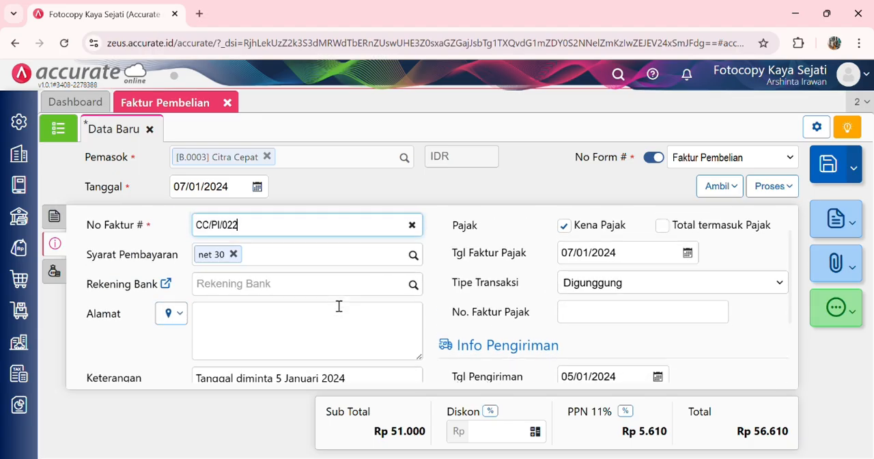
{"action": "left_click", "coordinate": [762, 196]}
{"action": "left_click", "coordinate": [737, 208]}
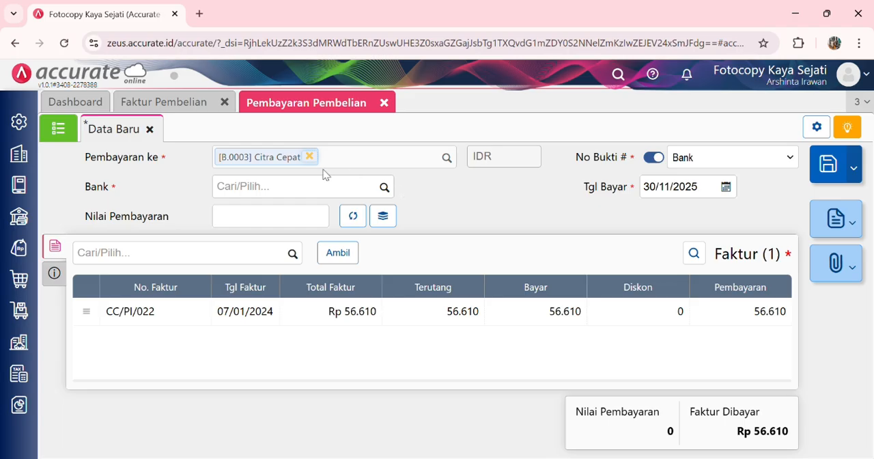
Step: Set the payment's Bank to Kas IDR and fill Nilai Pembayaran with the full amount of invoice CC/PI/022
{"action": "left_click", "coordinate": [305, 190]}
{"action": "type", "text": "kas"}
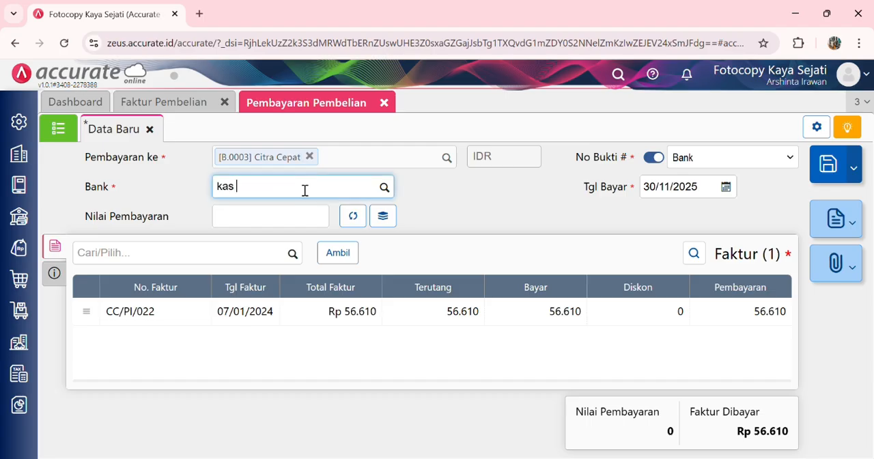
{"action": "left_click", "coordinate": [298, 224]}
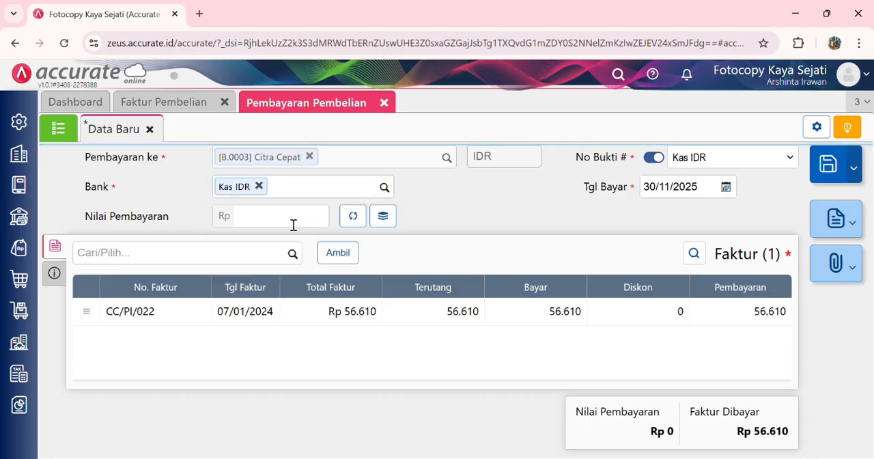
{"action": "left_click", "coordinate": [353, 216]}
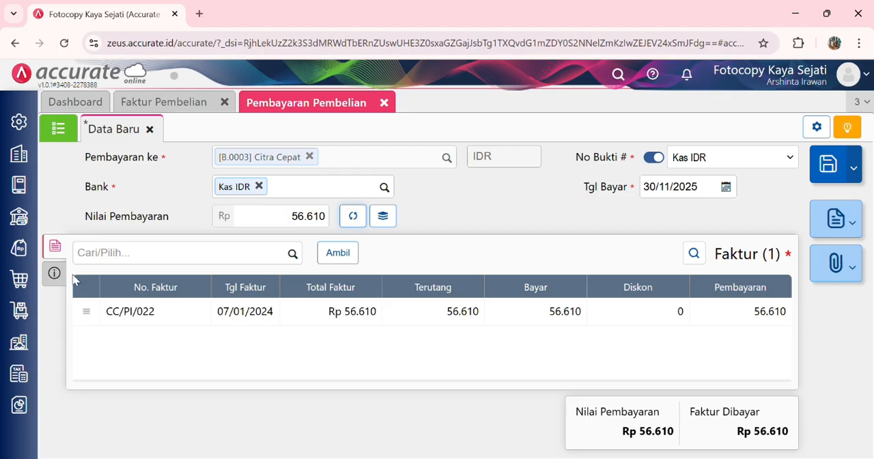
Step: Set Tgl Bayar to 07/01/2024, check that Metode Bayar is Tunai, and save the Citra Cepat payment
{"action": "left_click", "coordinate": [688, 193]}
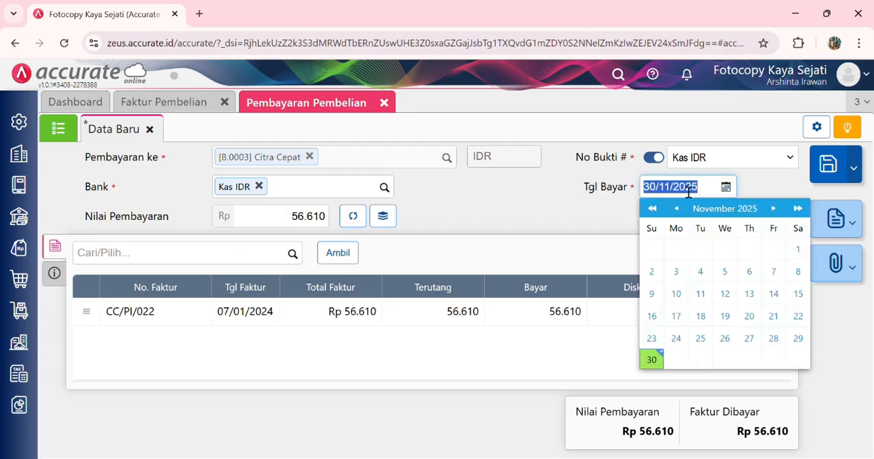
{"action": "type", "text": "07/01/2024"}
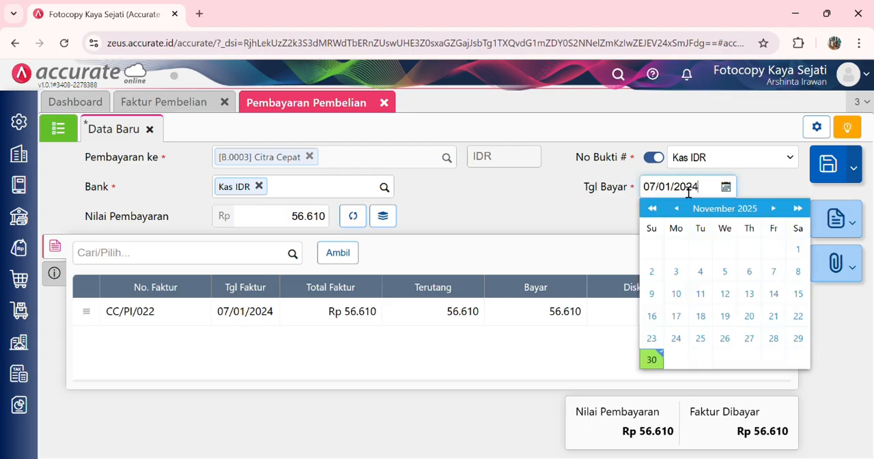
{"action": "left_click", "coordinate": [565, 215]}
{"action": "left_click", "coordinate": [55, 273]}
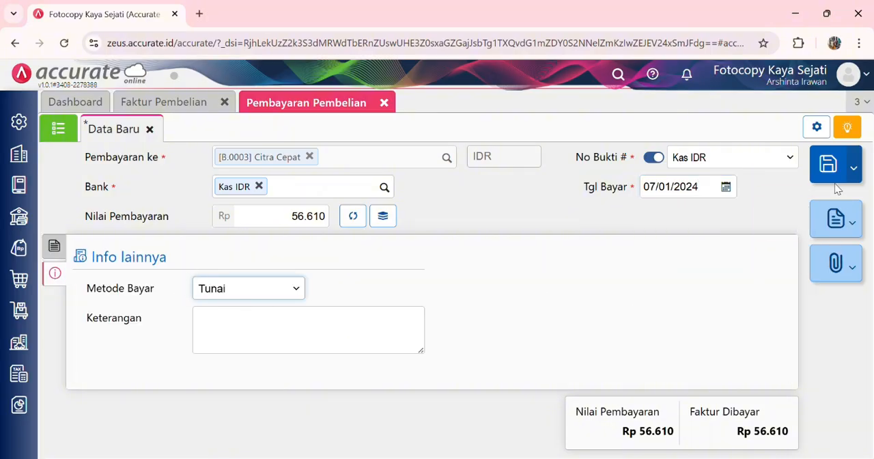
{"action": "left_click", "coordinate": [827, 164]}
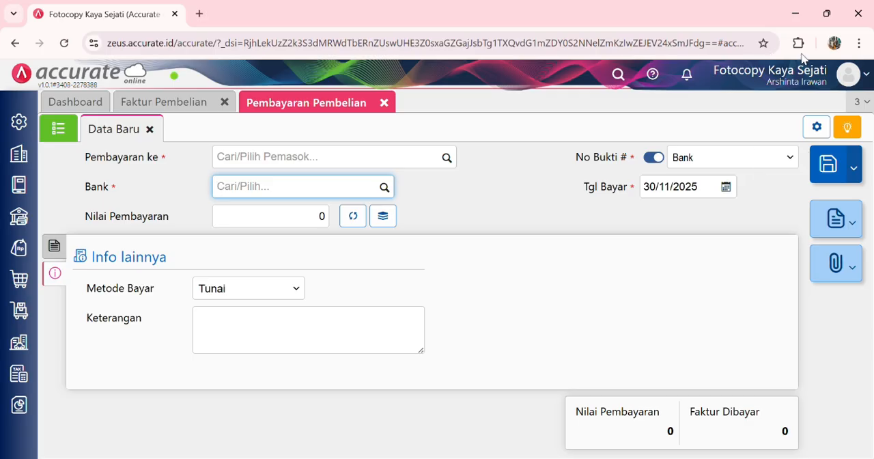
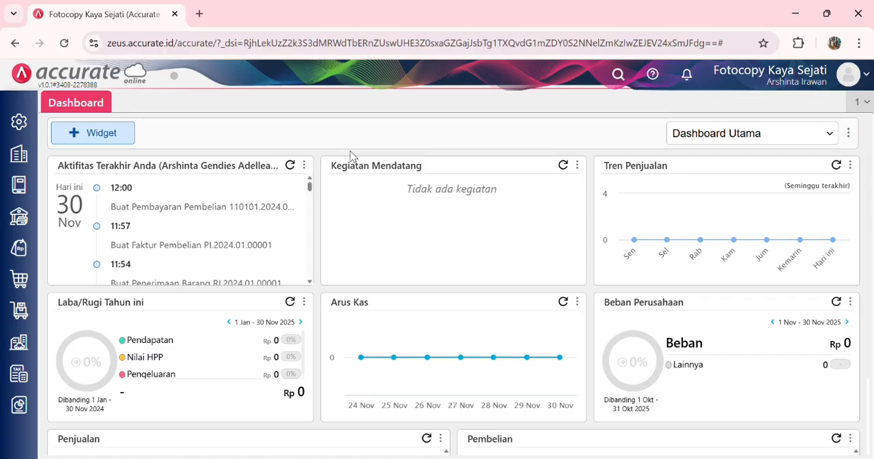
Step: Add Excis Express as a new Pemasok with Indonesian Rupiah as its main currency, save it, and close the supplier form
{"action": "left_click", "coordinate": [21, 280]}
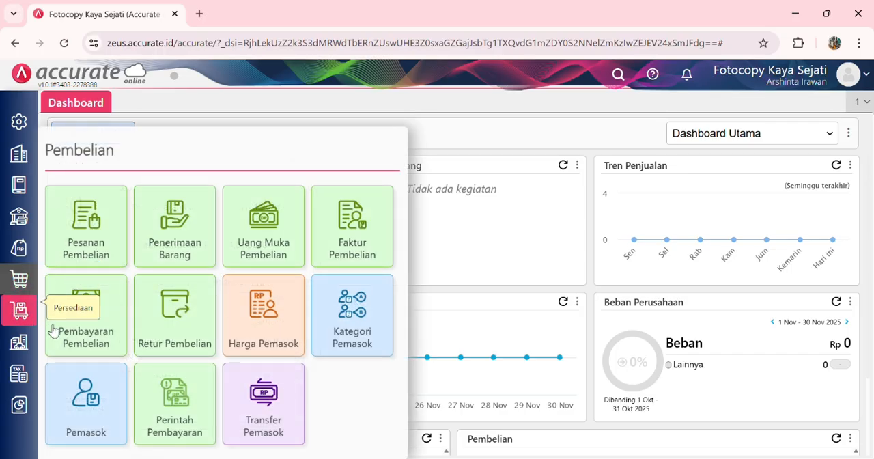
{"action": "left_click", "coordinate": [84, 401]}
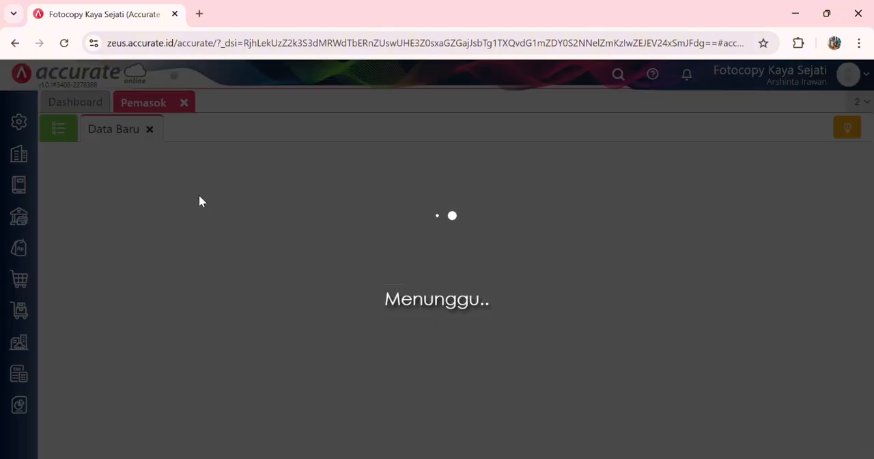
{"action": "type", "text": "Excis Express"}
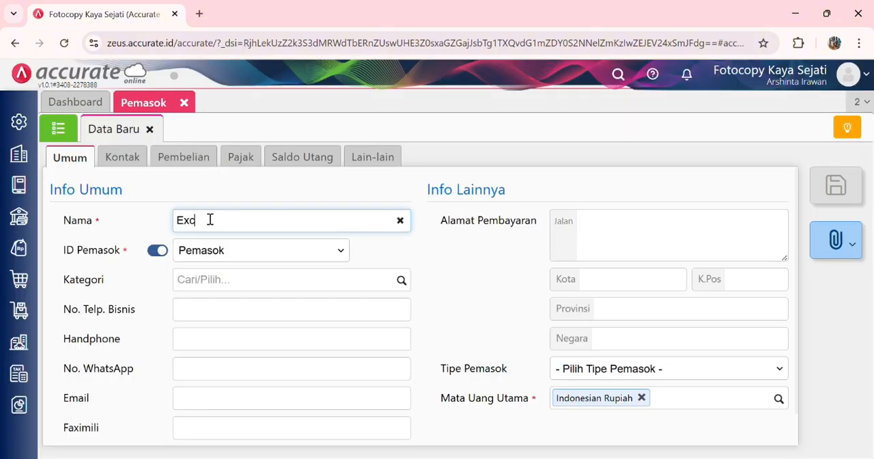
{"action": "left_click", "coordinate": [277, 262]}
{"action": "left_click", "coordinate": [672, 369]}
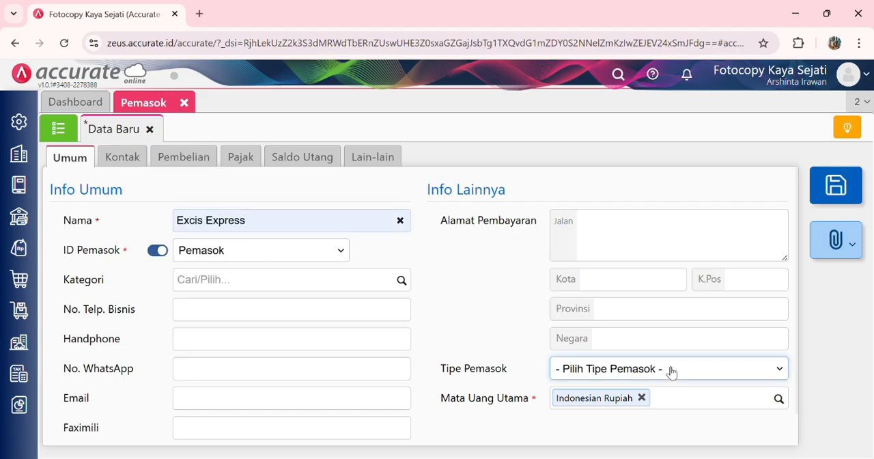
{"action": "left_click", "coordinate": [639, 424]}
{"action": "left_click", "coordinate": [833, 191]}
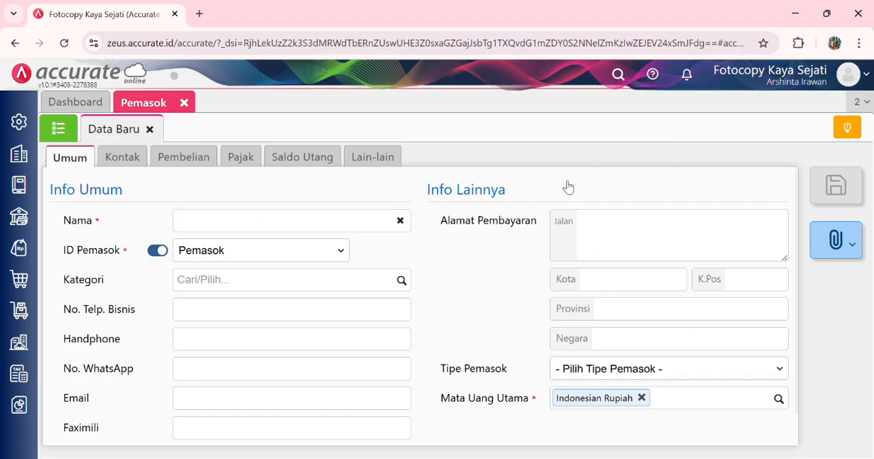
{"action": "left_click", "coordinate": [184, 103]}
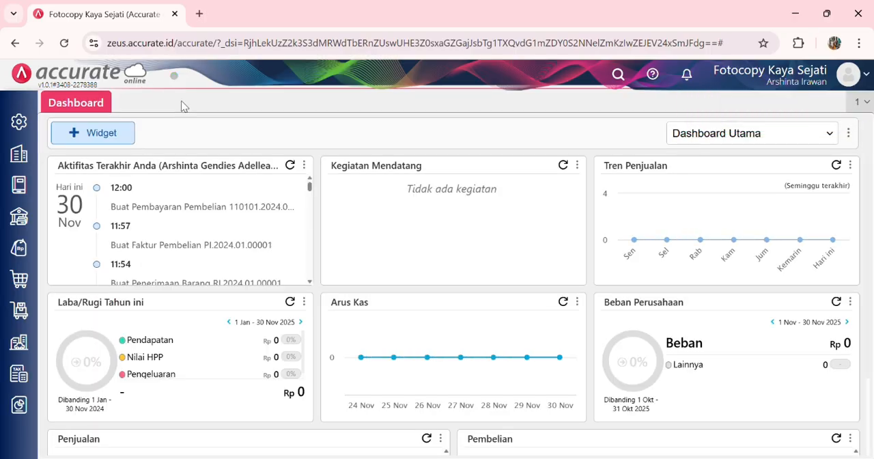
Step: Create a Faktur Pembelian for supplier Kertas Senja dated 09/01/2024
{"action": "left_click", "coordinate": [19, 279]}
{"action": "left_click", "coordinate": [339, 226]}
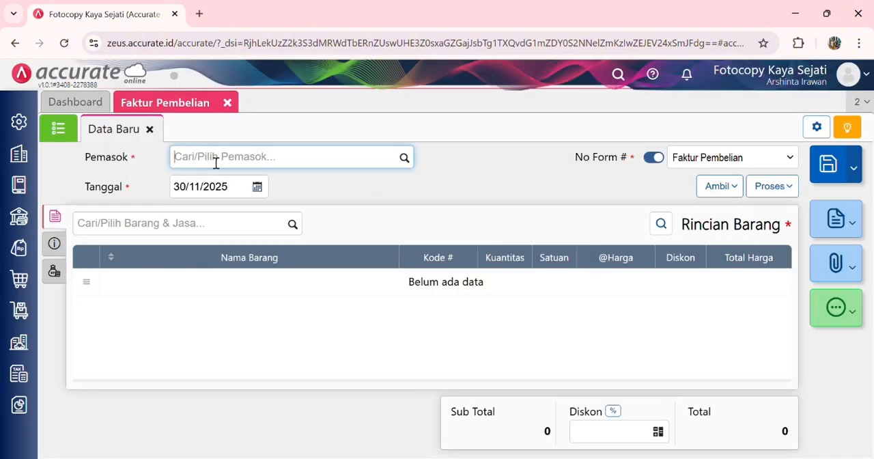
{"action": "type", "text": "kerta"}
{"action": "left_click", "coordinate": [279, 183]}
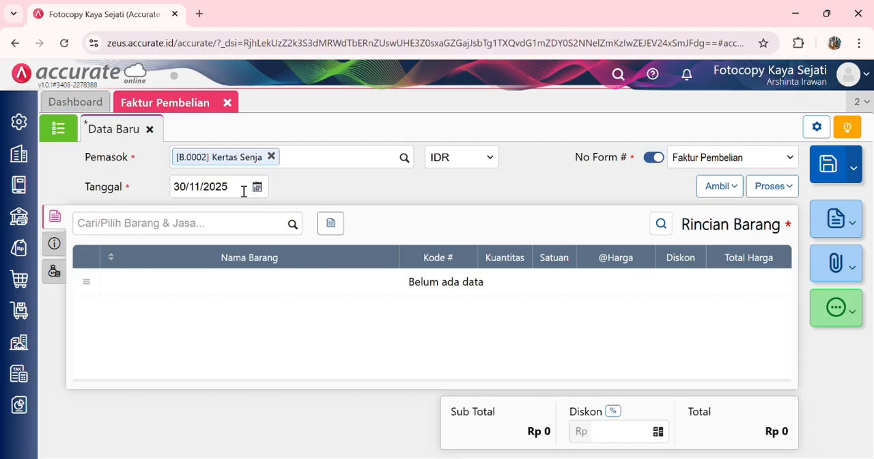
{"action": "left_click", "coordinate": [242, 189]}
{"action": "type", "text": "09/01/"}
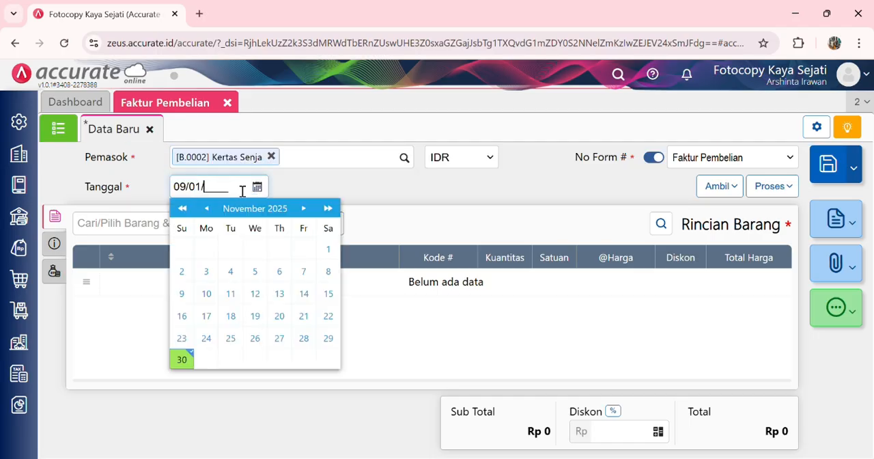
{"action": "type", "text": "2024"}
{"action": "left_click", "coordinate": [410, 199]}
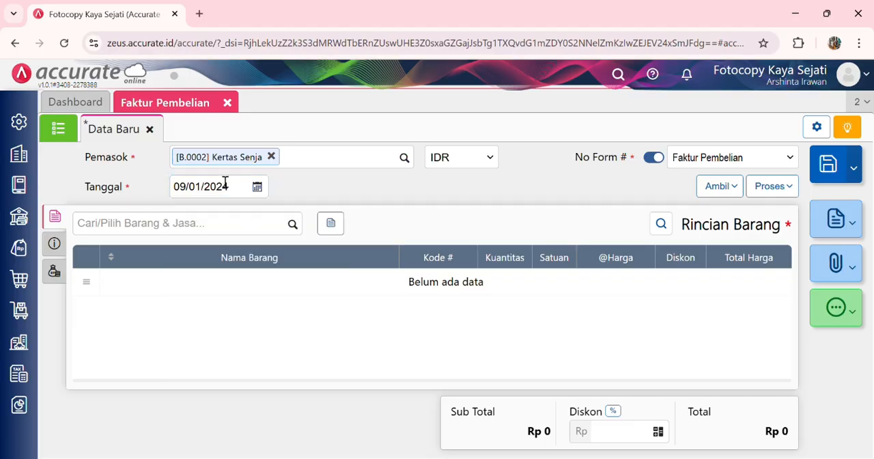
Step: Copy Kertas Asturo and Map Coklat into the Kertas Senja invoice from Penerimaan Barang 8987
{"action": "left_click", "coordinate": [719, 186]}
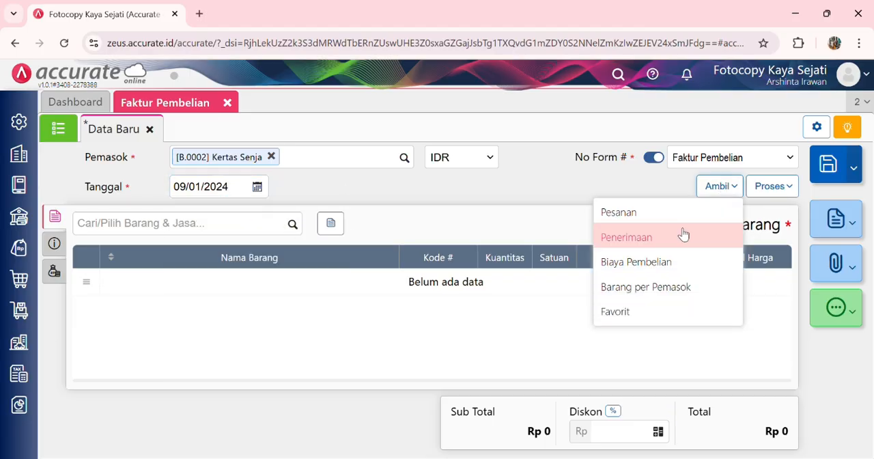
{"action": "left_click", "coordinate": [680, 234]}
{"action": "left_click", "coordinate": [476, 152]}
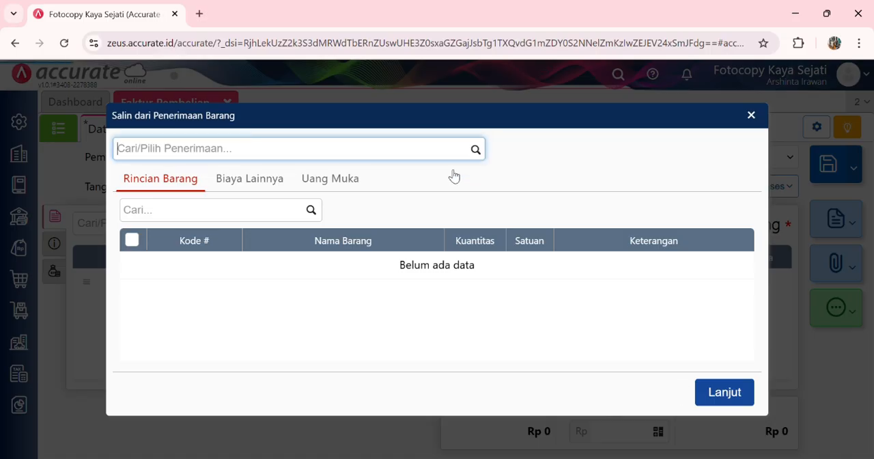
{"action": "left_click", "coordinate": [458, 181]}
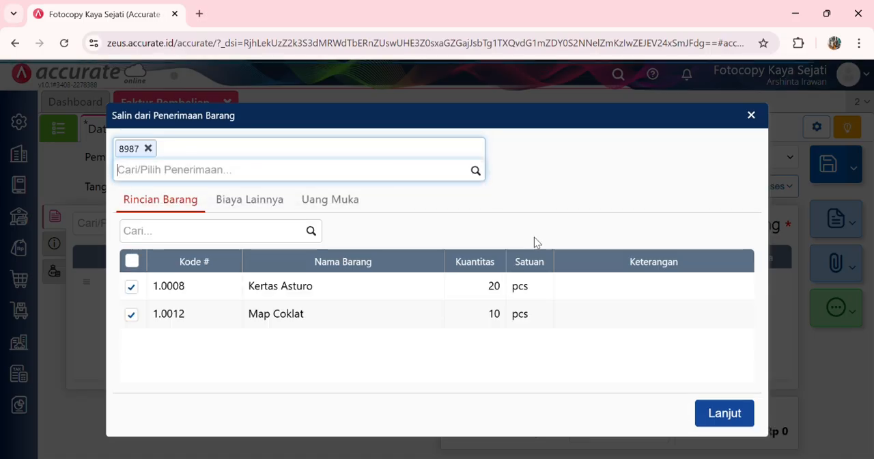
{"action": "left_click", "coordinate": [722, 413]}
Step: Add Beban Angkut Pembelian as a Biaya Lainnya entry on the Kertas Senja invoice
{"action": "left_click", "coordinate": [55, 271]}
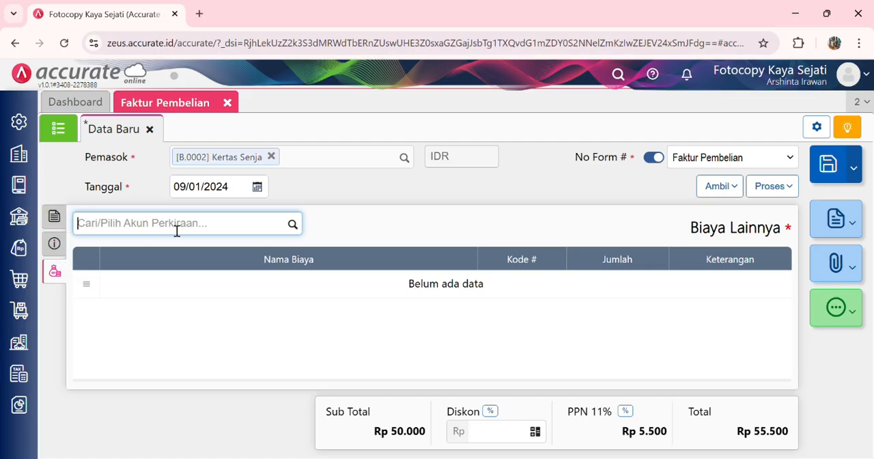
{"action": "type", "text": "bean"}
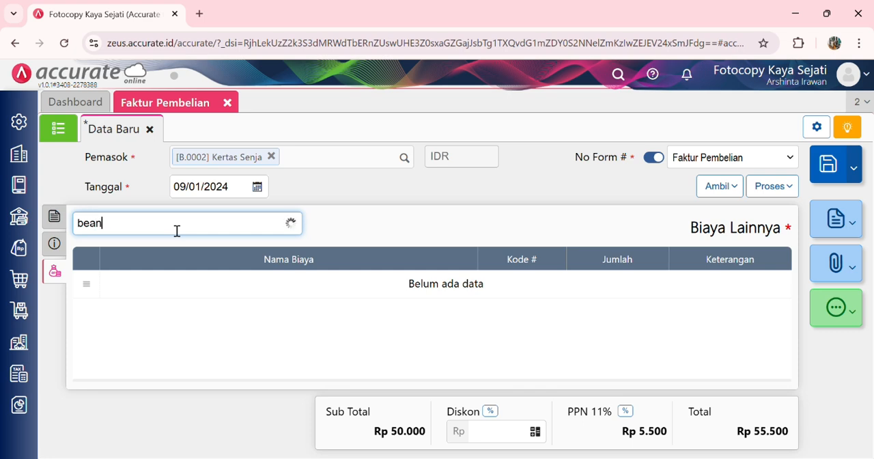
{"action": "key", "text": "BackSpace"}
{"action": "key", "text": "BackSpace"}
{"action": "type", "text": "ban"}
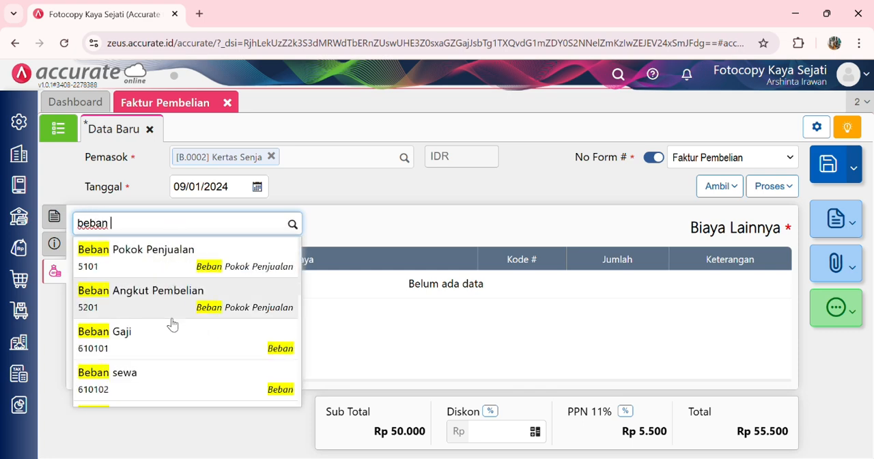
{"action": "left_click", "coordinate": [185, 297]}
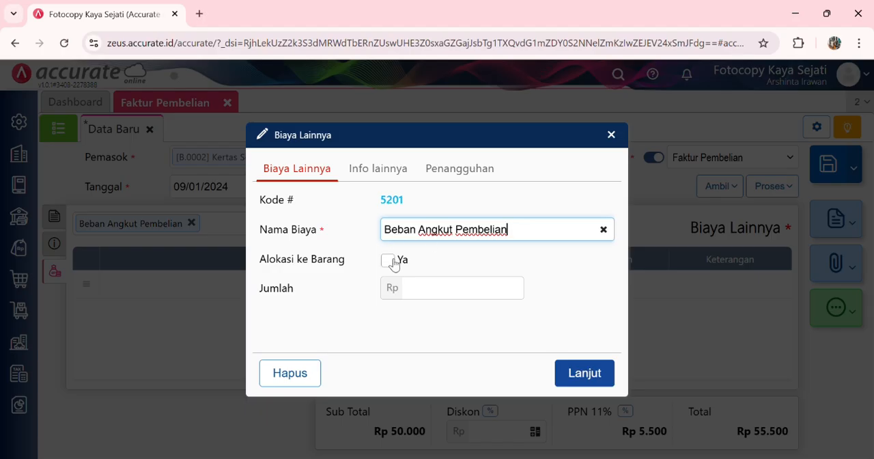
Step: Allocate the Beban Angkut Pembelian cost to the goods, bill it to Excis Express, and set its Jumlah to Rp 800.000
{"action": "left_click", "coordinate": [392, 263]}
{"action": "left_click", "coordinate": [425, 289]}
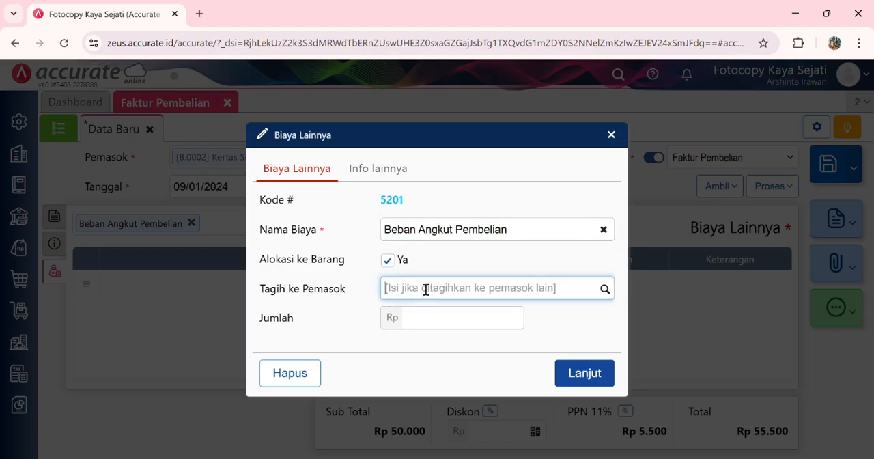
{"action": "type", "text": "exc"}
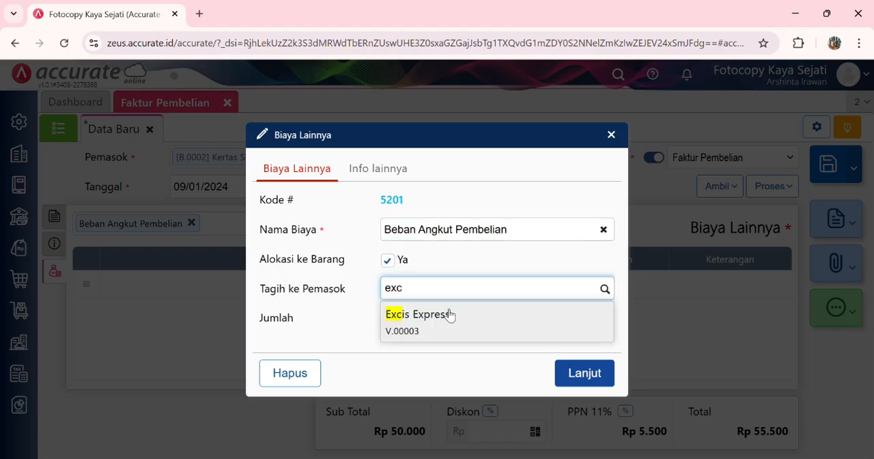
{"action": "left_click", "coordinate": [449, 318]}
{"action": "type", "text": "8"}
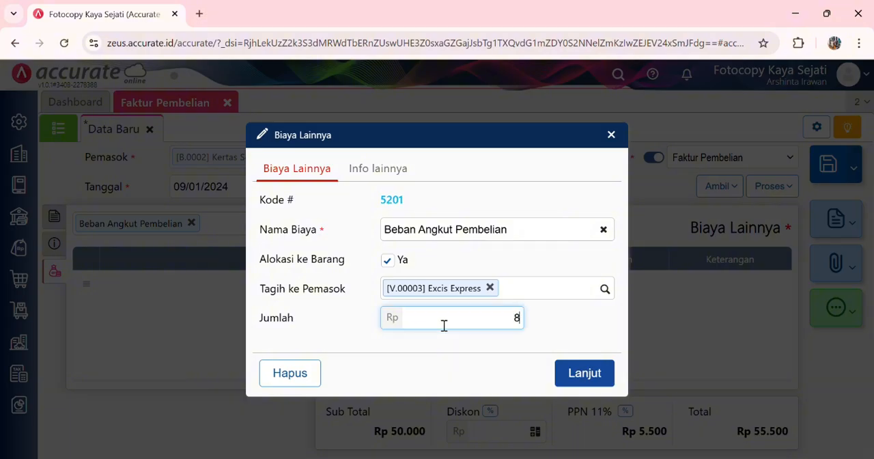
{"action": "type", "text": "0.000"}
{"action": "left_click", "coordinate": [581, 366]}
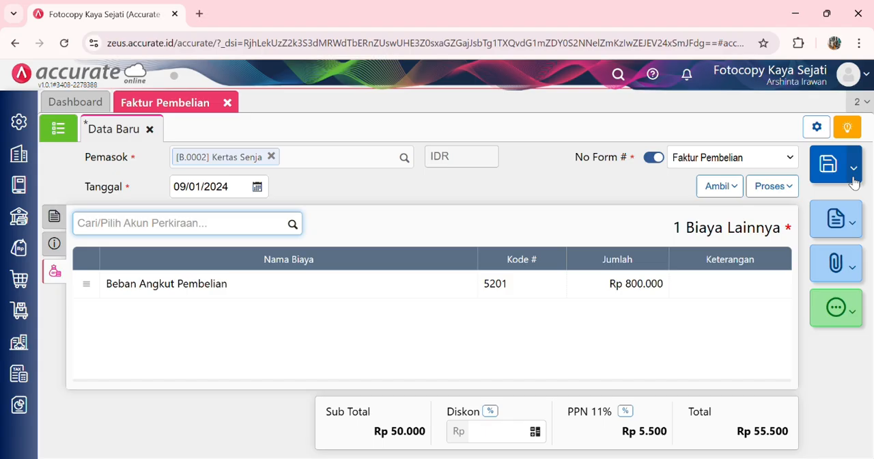
Step: Set the Kertas Senja invoice's No Faktur # to KS-022, check its other information, then save and close it
{"action": "left_click", "coordinate": [54, 243]}
{"action": "left_click", "coordinate": [201, 265]}
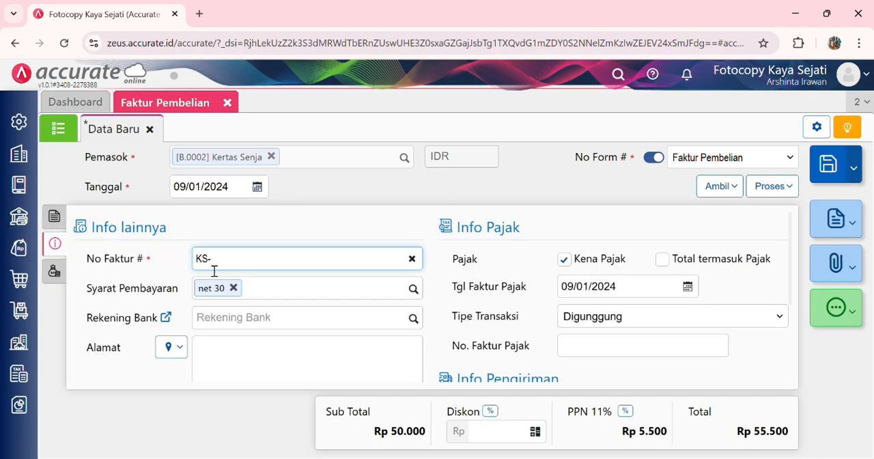
{"action": "scroll", "coordinate": [282, 334], "scroll_direction": "down", "scroll_amount": 2}
{"action": "scroll", "coordinate": [283, 334], "scroll_direction": "up", "scroll_amount": 2}
{"action": "left_click", "coordinate": [826, 163]}
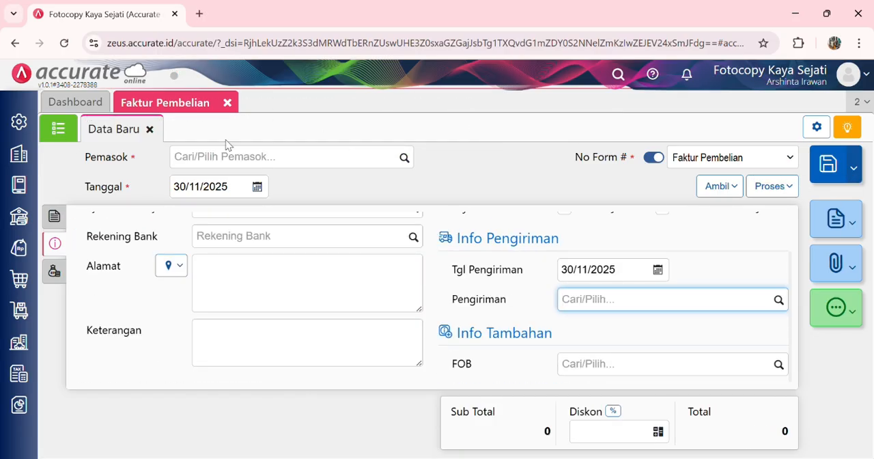
{"action": "left_click", "coordinate": [227, 103]}
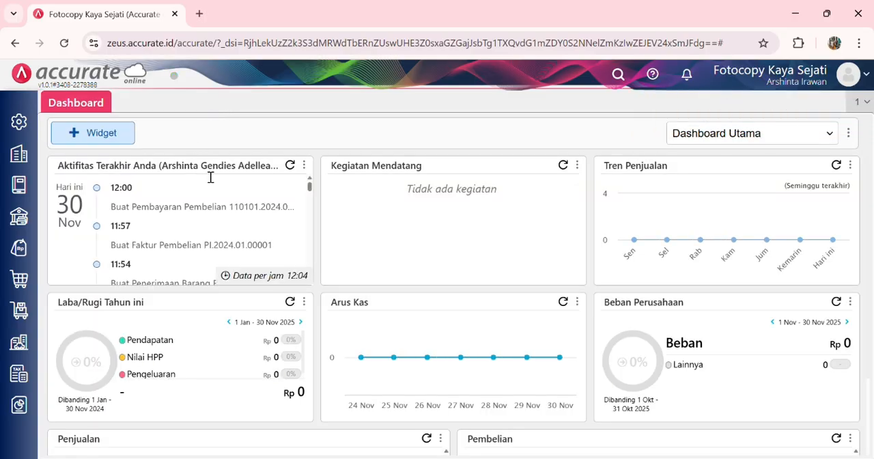
Step: Create a Faktur Pembelian for supplier Excis Express dated 10/01/2024
{"action": "left_click", "coordinate": [25, 285]}
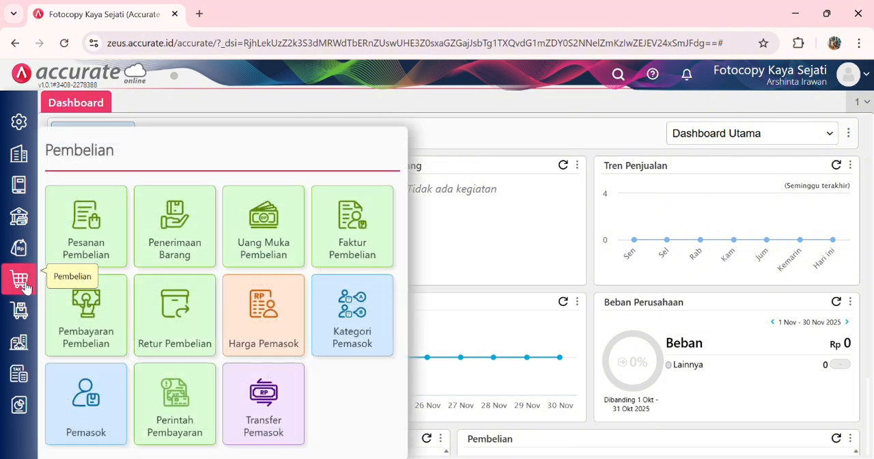
{"action": "left_click", "coordinate": [380, 237]}
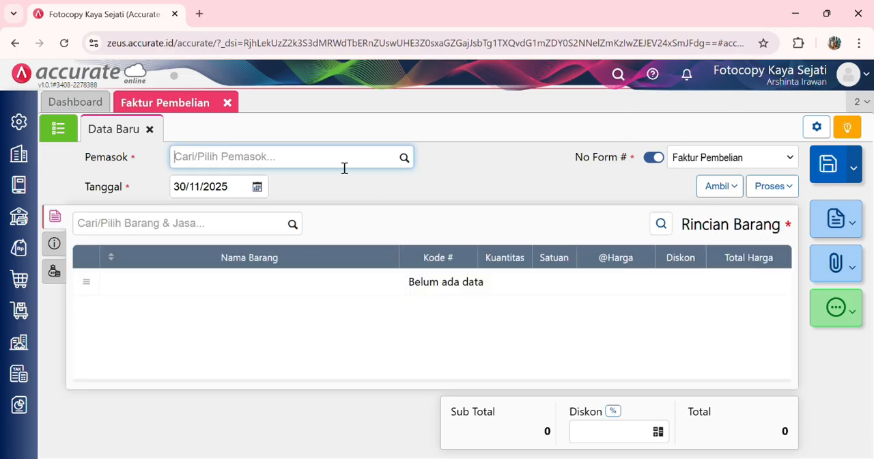
{"action": "type", "text": "Exc"}
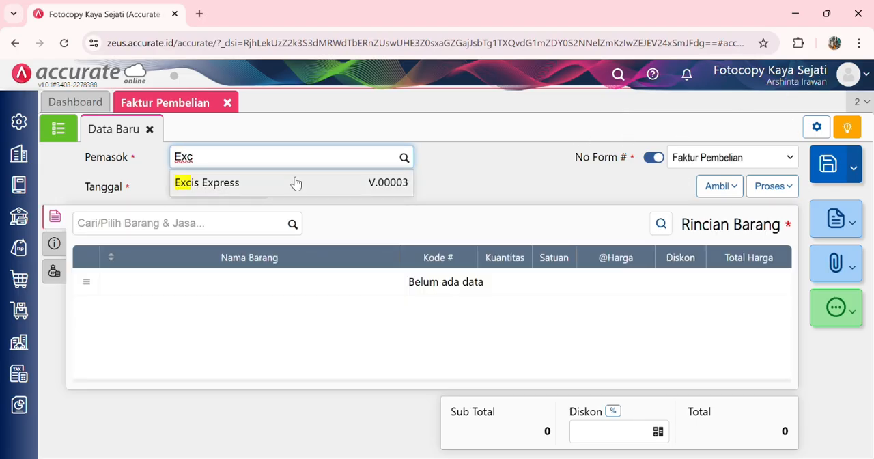
{"action": "left_click", "coordinate": [296, 182]}
{"action": "left_click", "coordinate": [233, 196]}
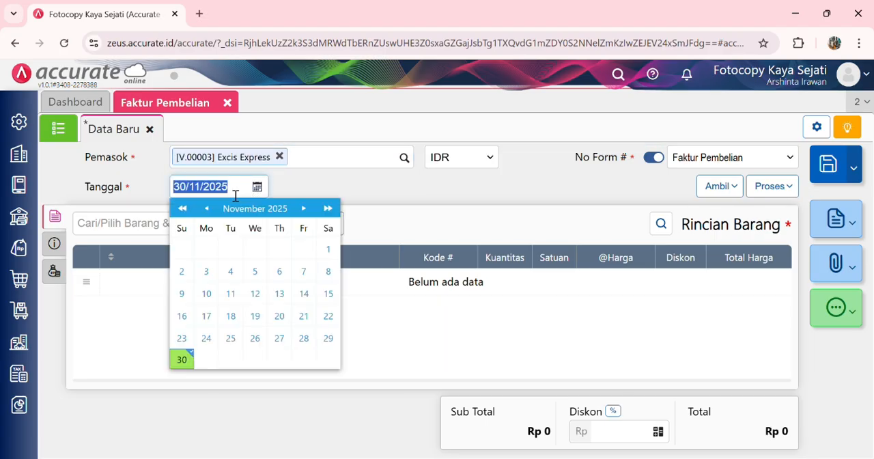
{"action": "type", "text": "10/10/2"}
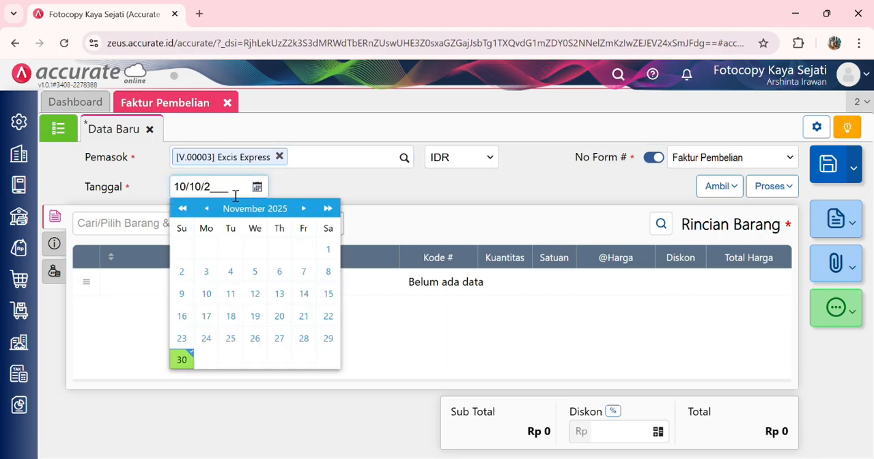
{"action": "type", "text": "024"}
{"action": "left_click", "coordinate": [205, 192]}
{"action": "key", "text": "BackSpace"}
{"action": "key", "text": "BackSpace"}
{"action": "type", "text": "01"}
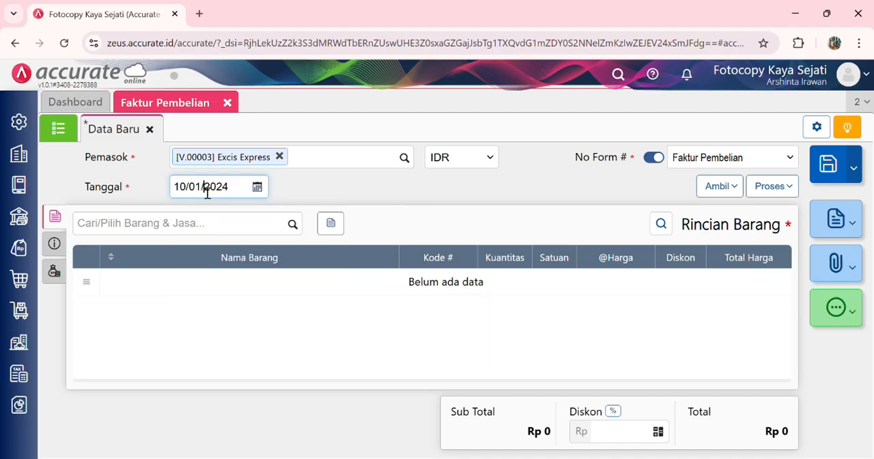
Step: Copy the Beban Angkut Pembelian cost from invoice KS-022 into the Excis Express invoice as Biaya Pembelian
{"action": "left_click", "coordinate": [714, 194]}
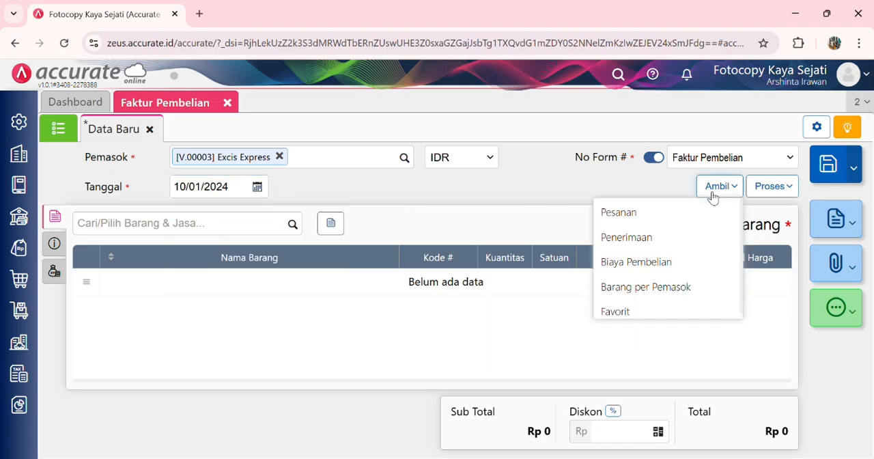
{"action": "left_click", "coordinate": [646, 267]}
{"action": "left_click", "coordinate": [590, 165]}
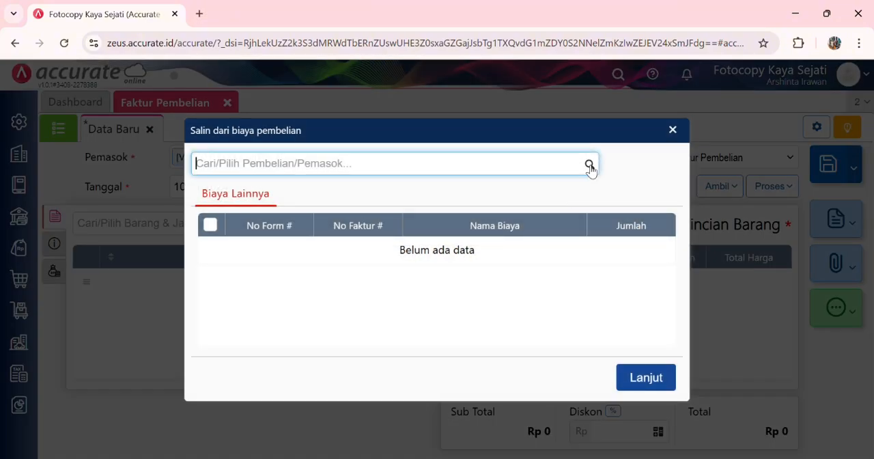
{"action": "left_click", "coordinate": [528, 206]}
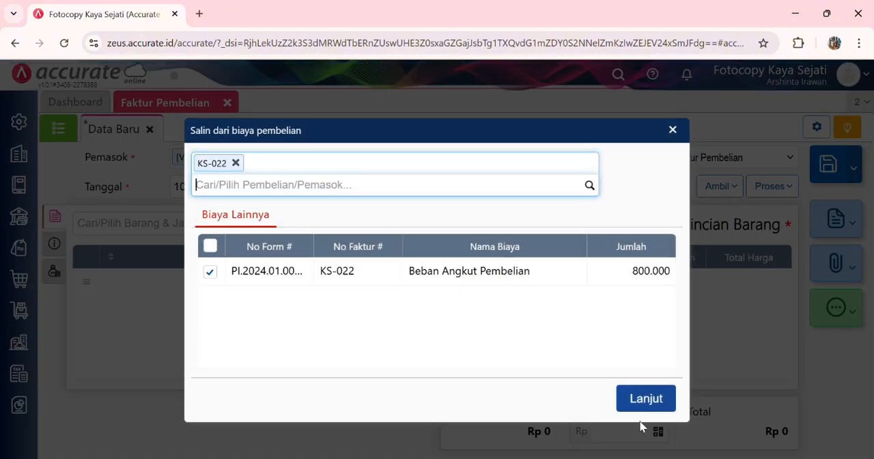
{"action": "left_click", "coordinate": [645, 384]}
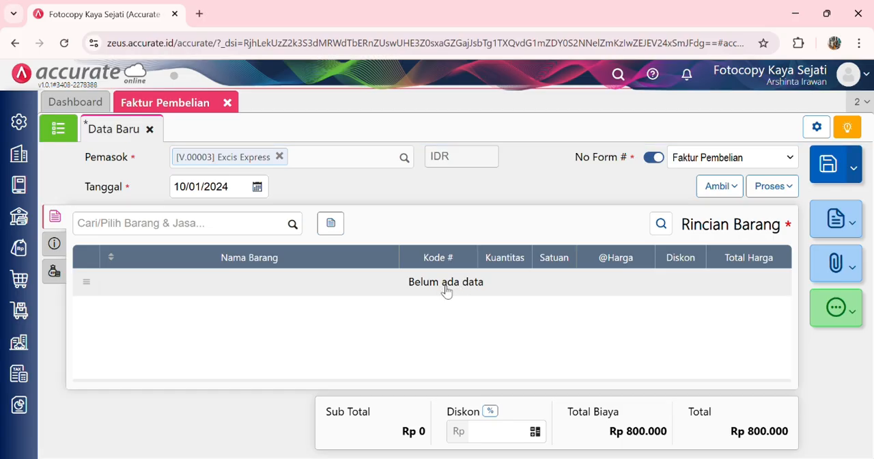
Step: Set the No Faktur # of the Excis Express invoice to XE1008
{"action": "left_click", "coordinate": [61, 246]}
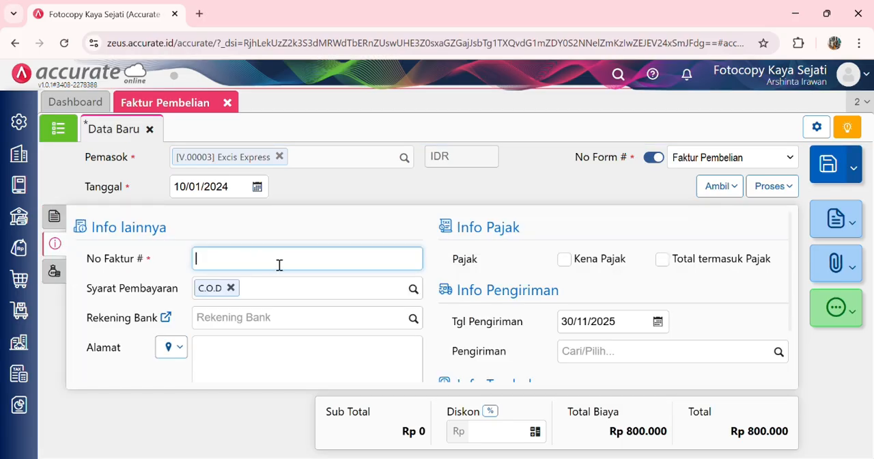
{"action": "type", "text": "XE1008"}
Step: Set the Jumlah of the invoice's Beban Angkut Pembelian cost to Rp 745.000 and save the Excis Express invoice
{"action": "left_click", "coordinate": [54, 271]}
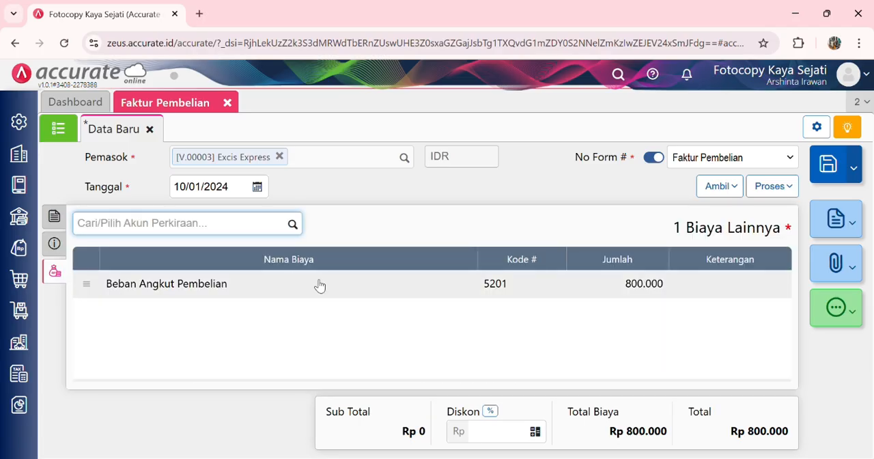
{"action": "left_click", "coordinate": [574, 286]}
{"action": "left_click", "coordinate": [507, 262]}
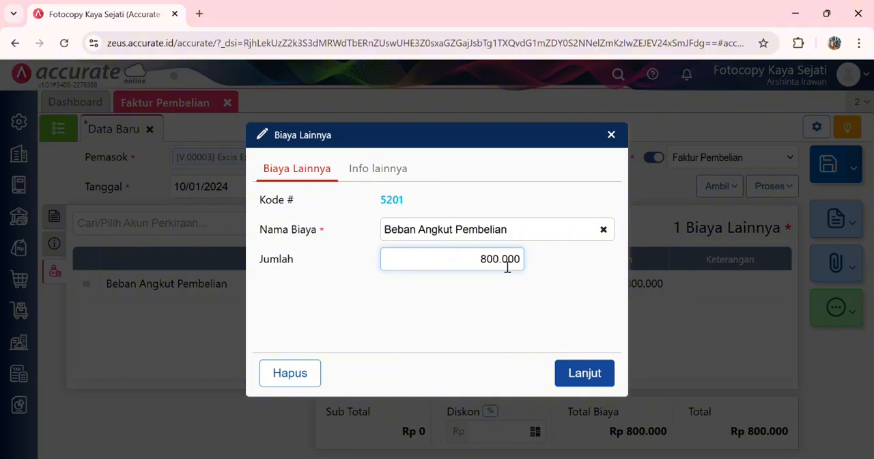
{"action": "key", "text": "BackSpace"}
{"action": "key", "text": "BackSpace"}
{"action": "type", "text": "745"}
{"action": "left_click", "coordinate": [597, 379]}
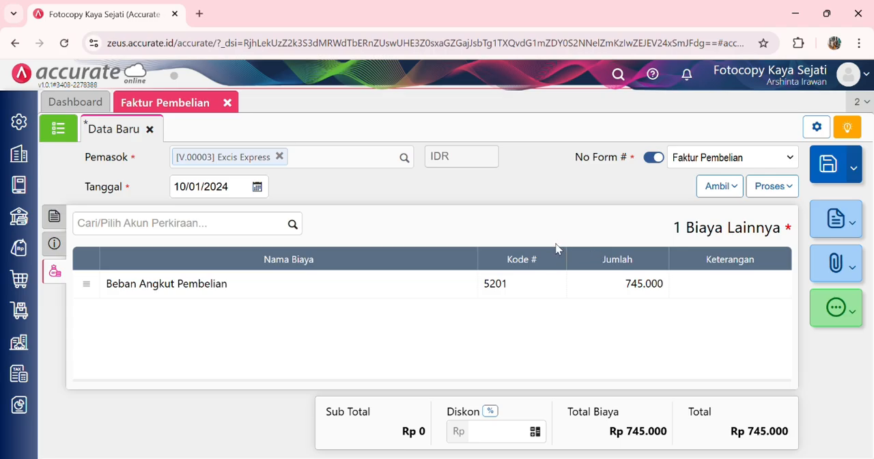
{"action": "left_click", "coordinate": [836, 164]}
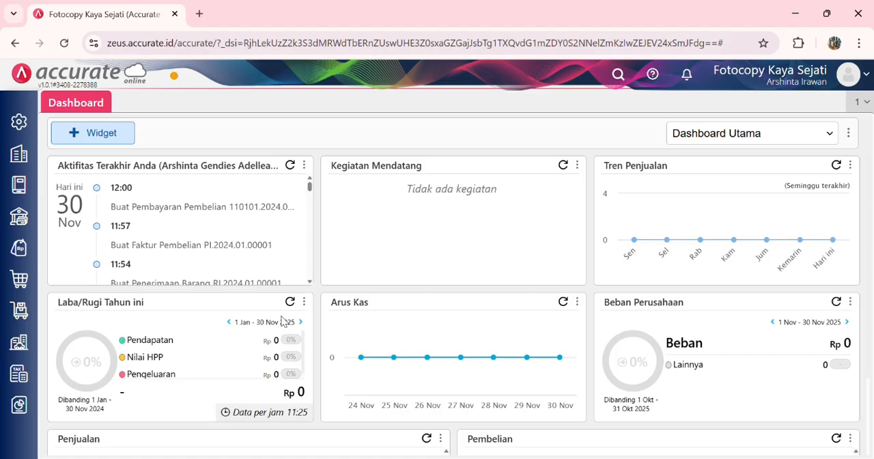
Step: Create an Uang Muka Pembelian for supplier Suku Digital dated 12/01/2024
{"action": "left_click", "coordinate": [31, 283]}
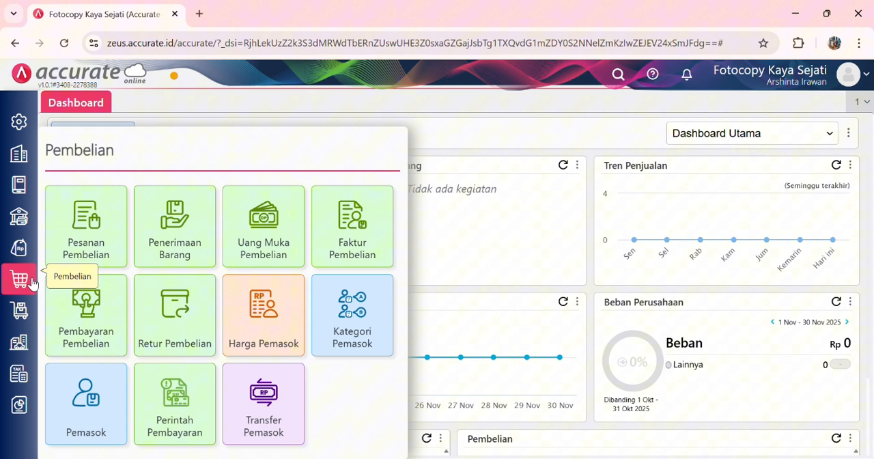
{"action": "left_click", "coordinate": [254, 247]}
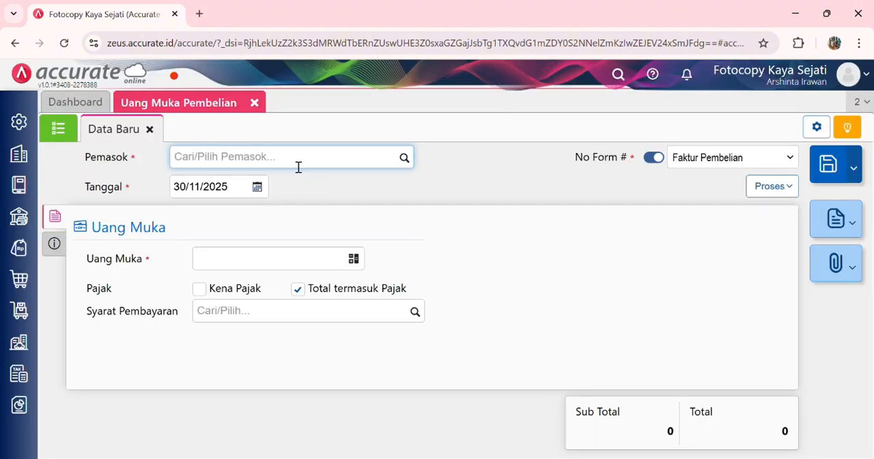
{"action": "type", "text": "su"}
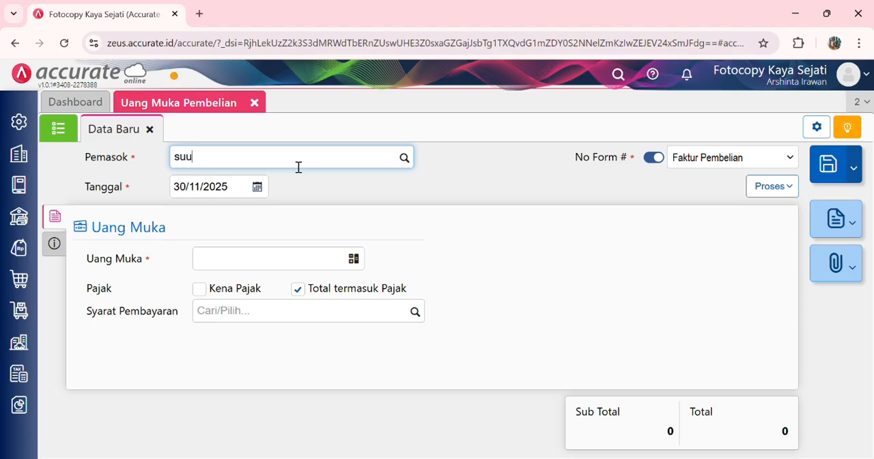
{"action": "type", "text": "k"}
{"action": "left_click", "coordinate": [289, 187]}
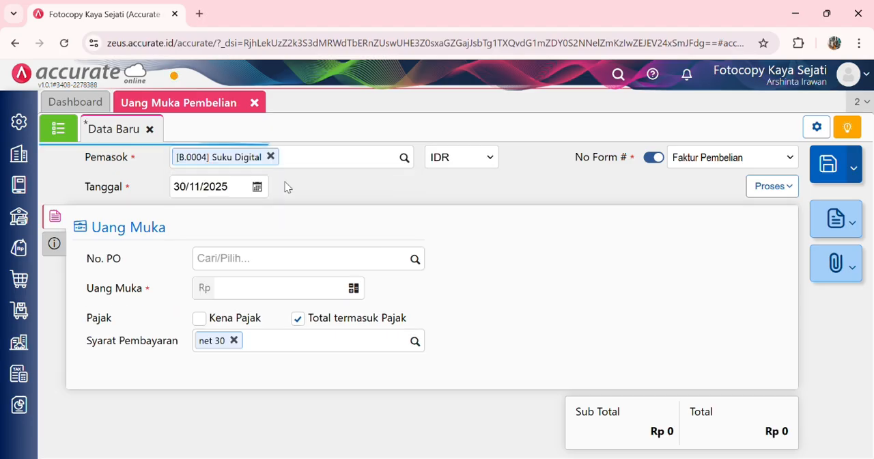
{"action": "left_click", "coordinate": [241, 189]}
{"action": "type", "text": "12012024"}
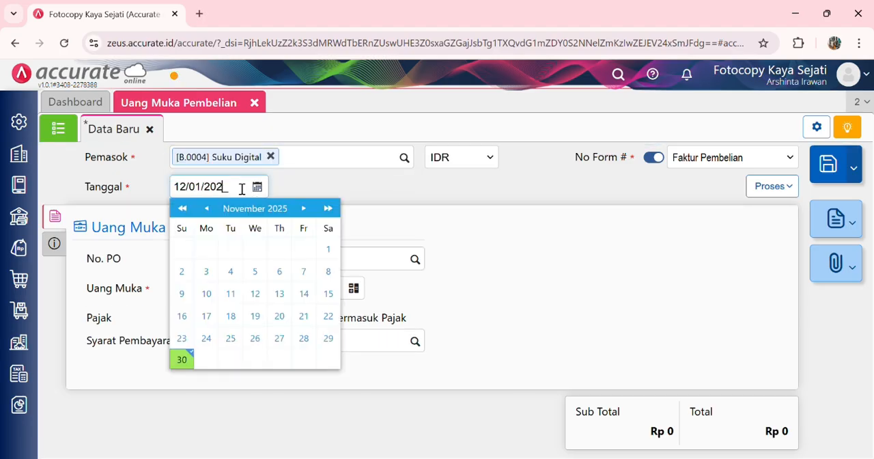
{"action": "left_click", "coordinate": [386, 198]}
Step: Set the Suku Digital down payment's Uang Muka to Rp 1.500.000 and its No Faktur # to DP/1729
{"action": "left_click", "coordinate": [243, 295]}
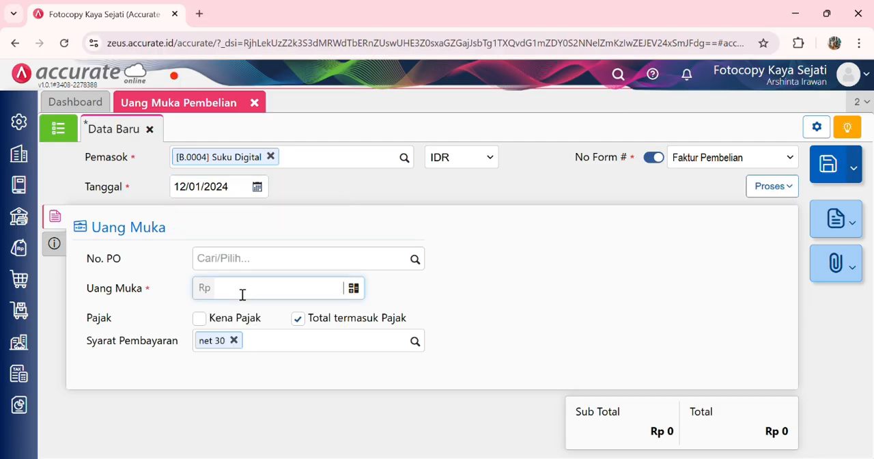
{"action": "type", "text": "15.000"}
{"action": "left_click", "coordinate": [54, 243]}
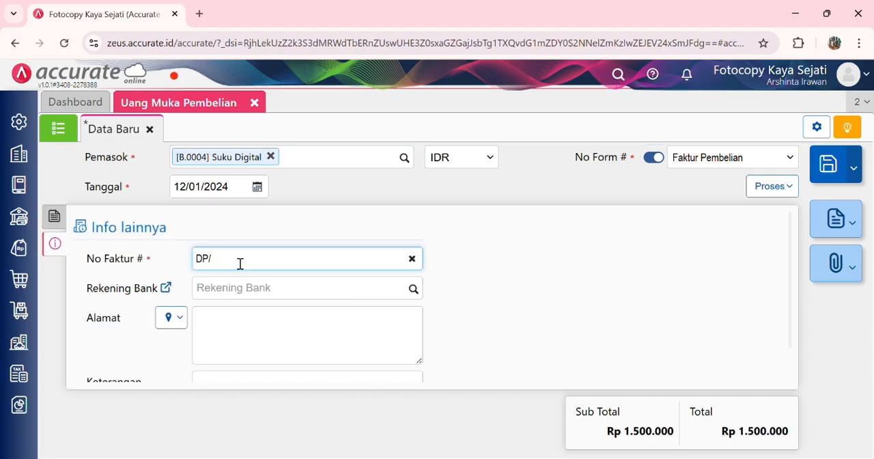
{"action": "type", "text": "DP/1729"}
Step: Process the down payment into a Pembayaran Pembelian from Bank Mandiri IDR and calculate its Nilai Pembayaran
{"action": "left_click", "coordinate": [770, 190]}
{"action": "left_click", "coordinate": [743, 220]}
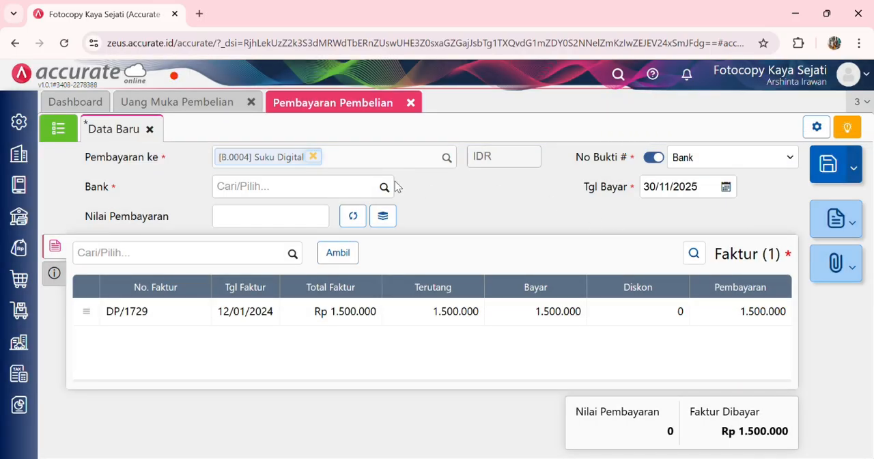
{"action": "left_click", "coordinate": [369, 190]}
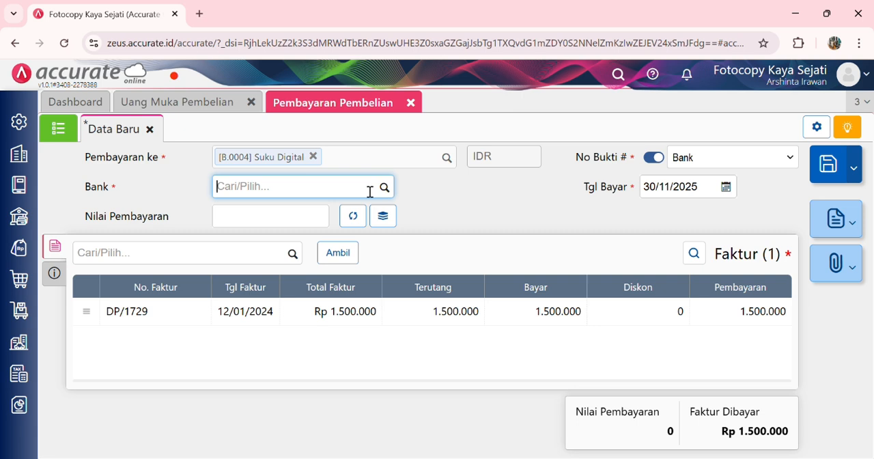
{"action": "type", "text": "mandi"}
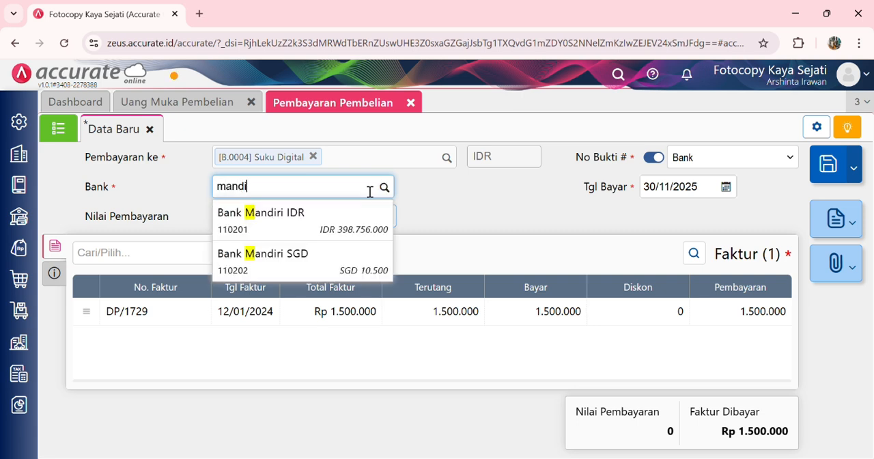
{"action": "left_click", "coordinate": [350, 221]}
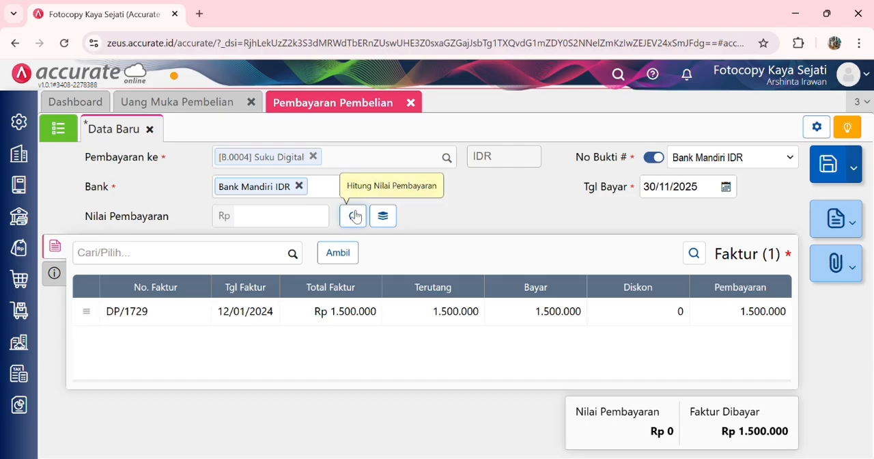
{"action": "left_click", "coordinate": [353, 216]}
Step: Set the Suku Digital payment's Tgl Bayar to 12/01/2024, save it, and close the payment and down payment forms
{"action": "left_click", "coordinate": [55, 272]}
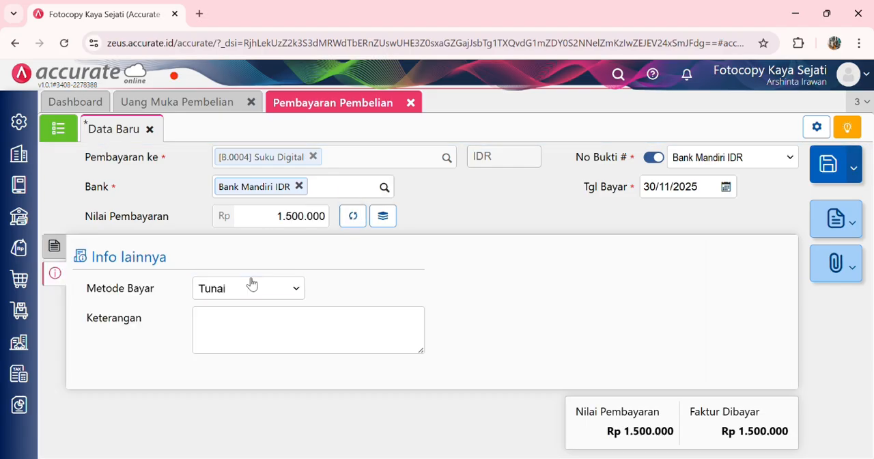
{"action": "left_click", "coordinate": [234, 125]}
{"action": "left_click", "coordinate": [62, 246]}
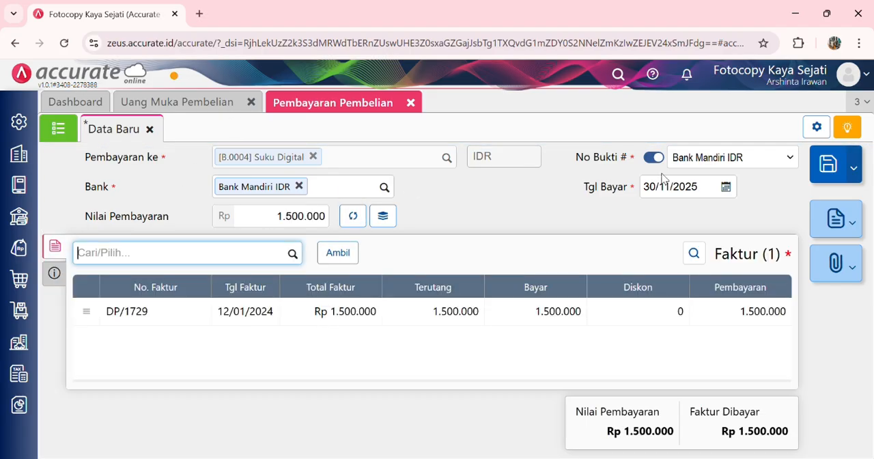
{"action": "left_click", "coordinate": [713, 194]}
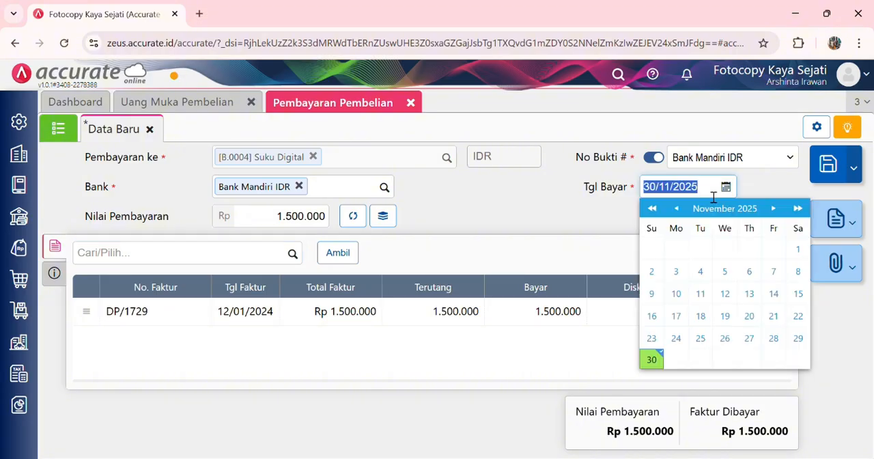
{"action": "type", "text": "1201"}
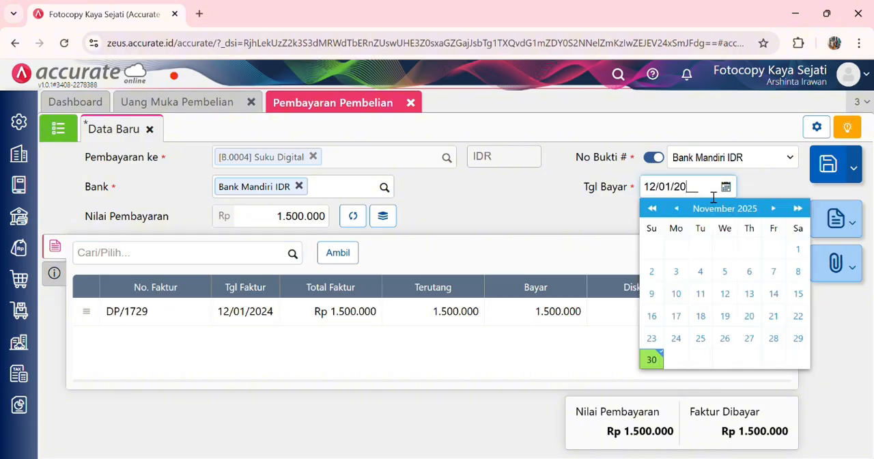
{"action": "type", "text": "2024"}
{"action": "left_click", "coordinate": [827, 165]}
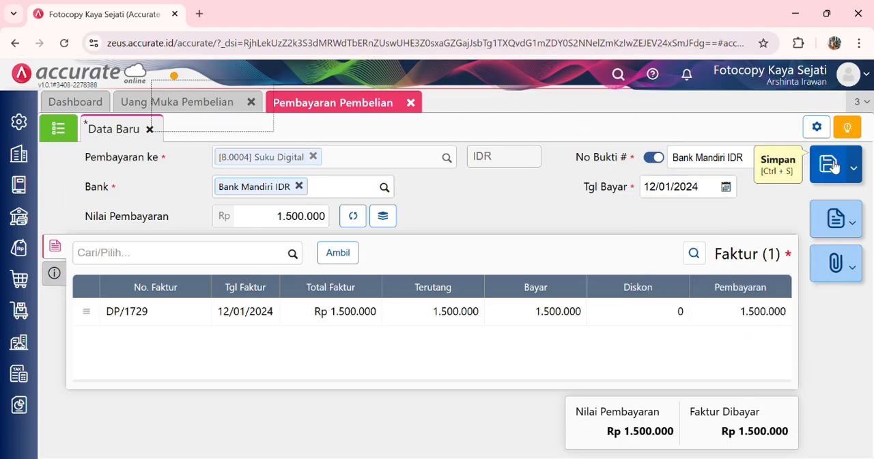
{"action": "left_click", "coordinate": [410, 103]}
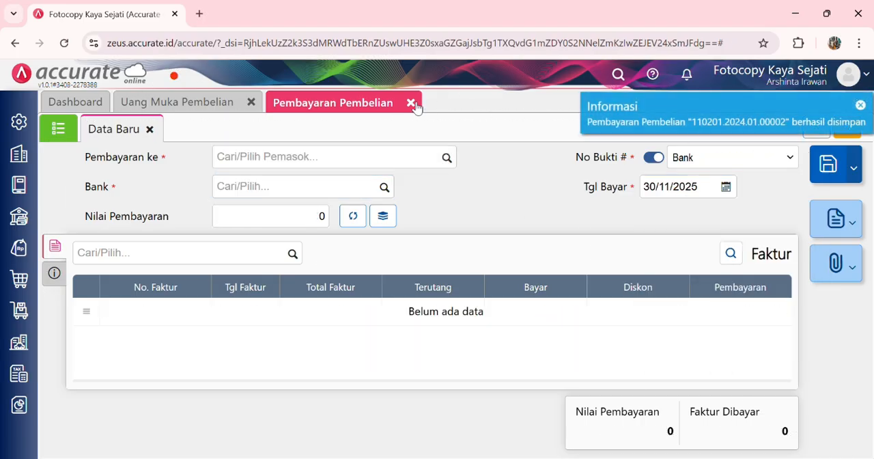
{"action": "left_click", "coordinate": [255, 102]}
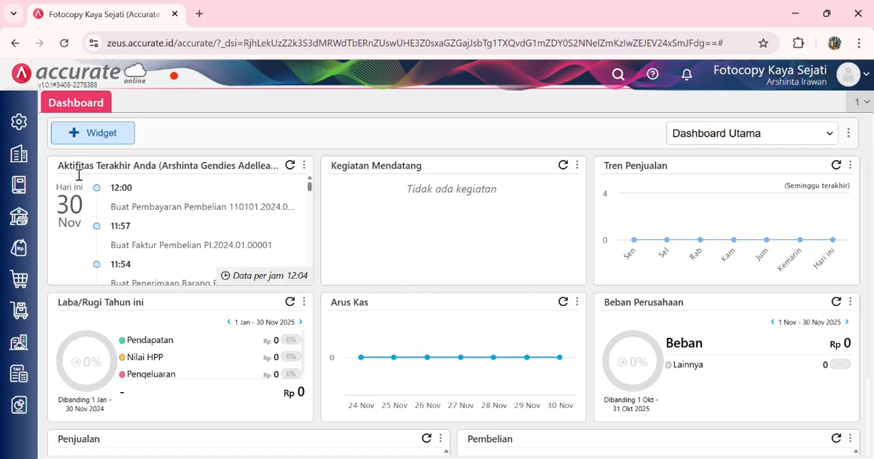
Step: Create a Pesanan Pembelian for supplier Suku Digital dated 13/01/2024
{"action": "left_click", "coordinate": [20, 279]}
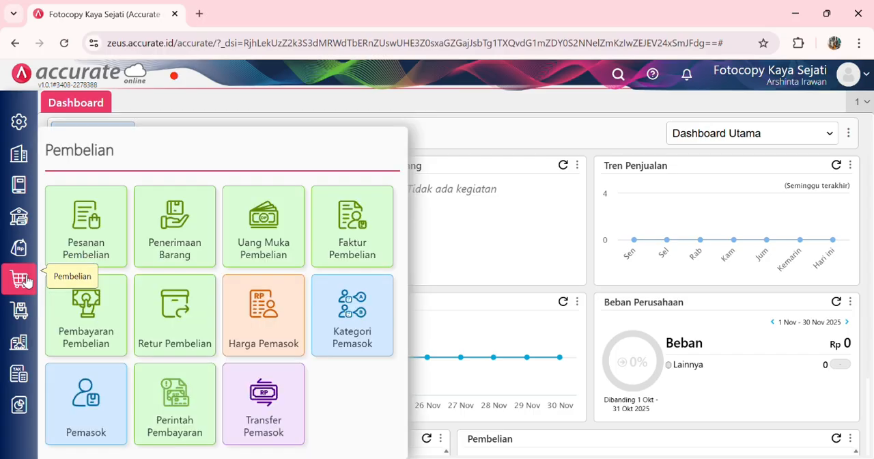
{"action": "left_click", "coordinate": [77, 243]}
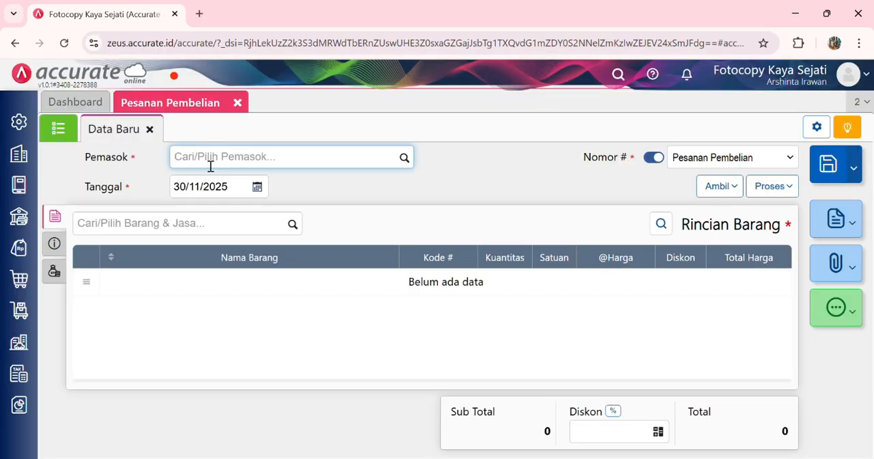
{"action": "type", "text": "suku"}
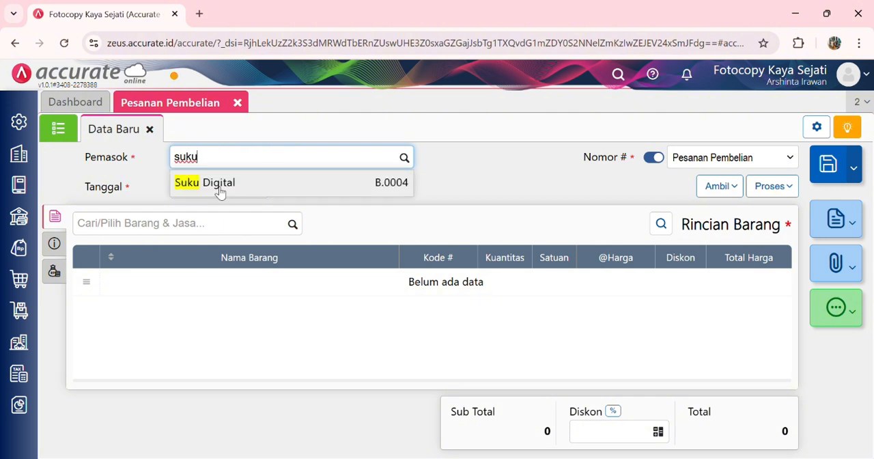
{"action": "left_click", "coordinate": [218, 189]}
{"action": "left_click", "coordinate": [222, 189]}
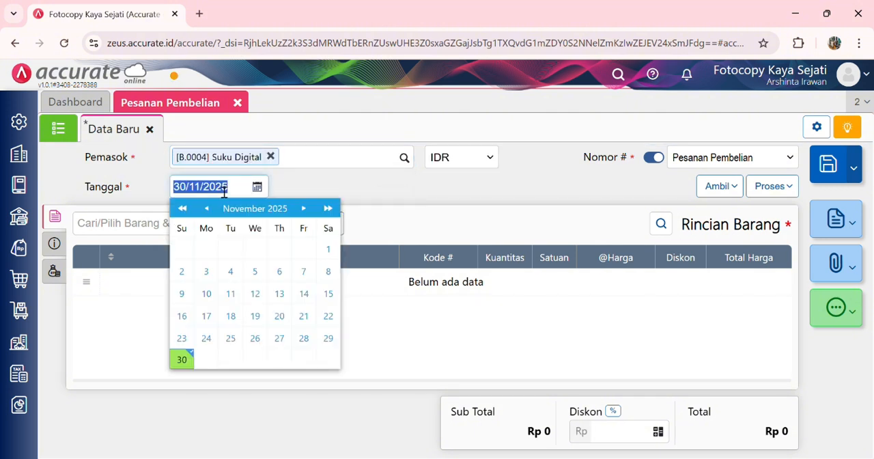
{"action": "type", "text": "13/01/202"}
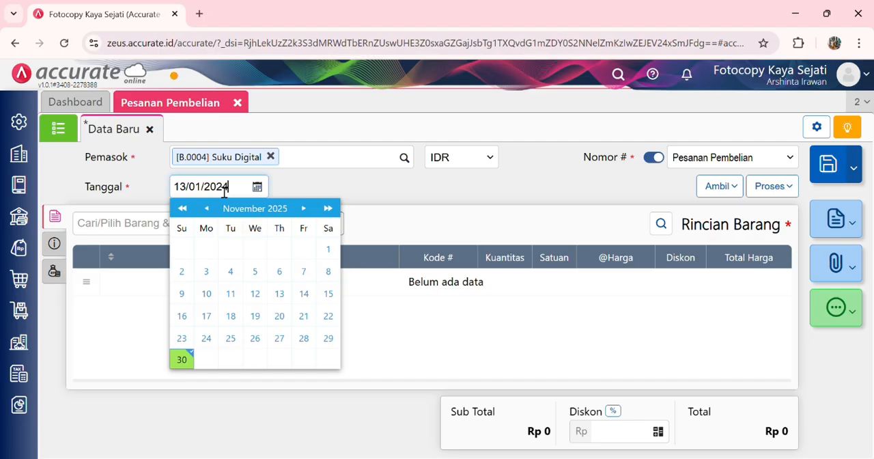
{"action": "left_click", "coordinate": [403, 190]}
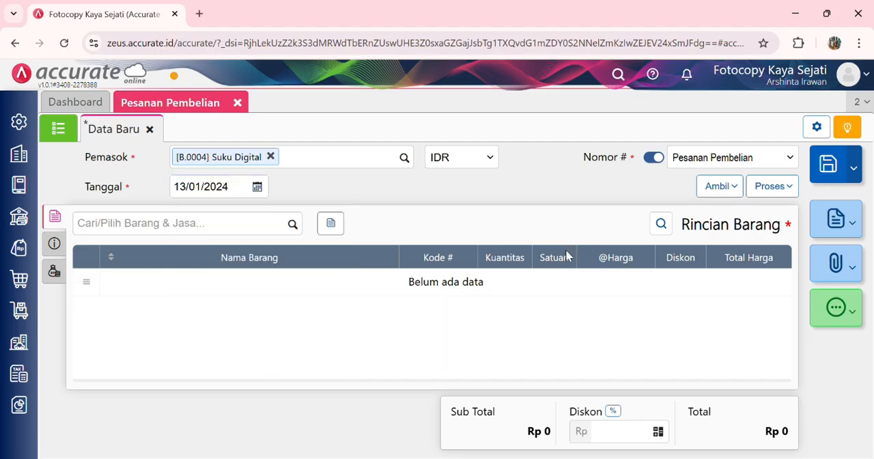
Step: Add 9 pcs of Kalkulator Scientific at Rp 200.000 each to the Suku Digital purchase order
{"action": "left_click", "coordinate": [292, 225]}
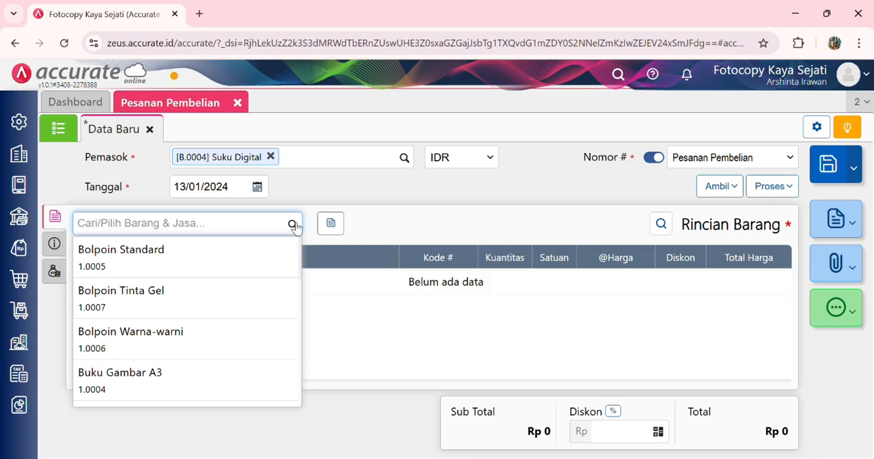
{"action": "type", "text": "kal"}
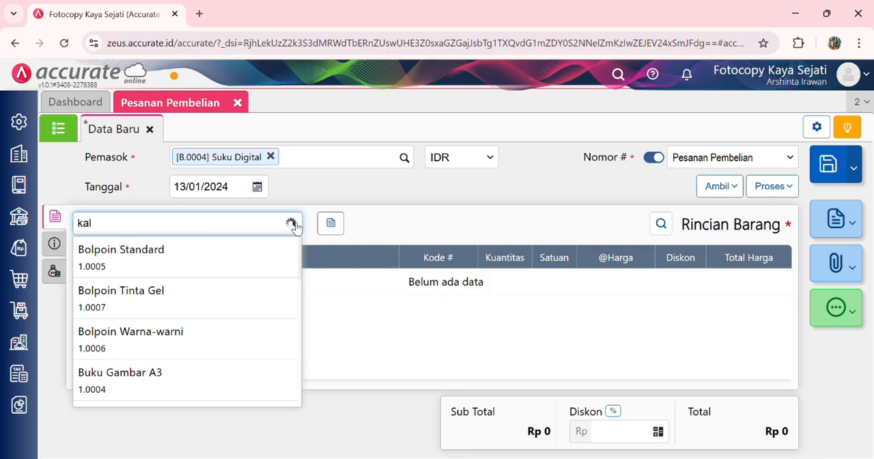
{"action": "left_click", "coordinate": [222, 303]}
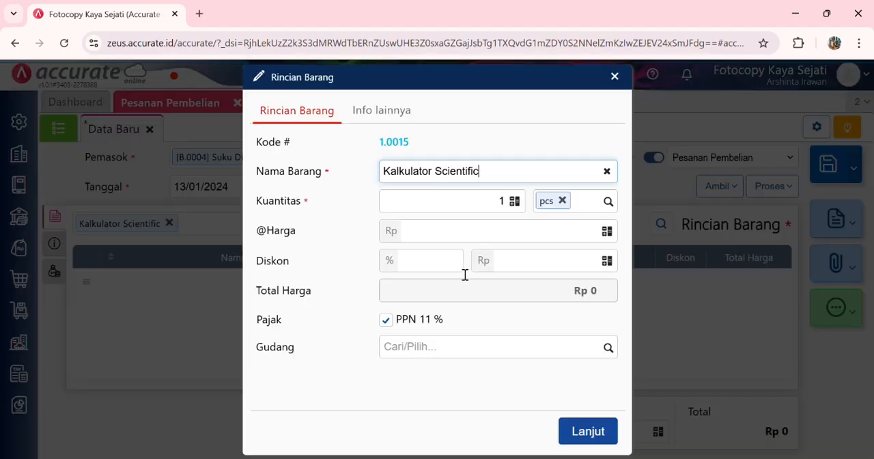
{"action": "left_click", "coordinate": [509, 205]}
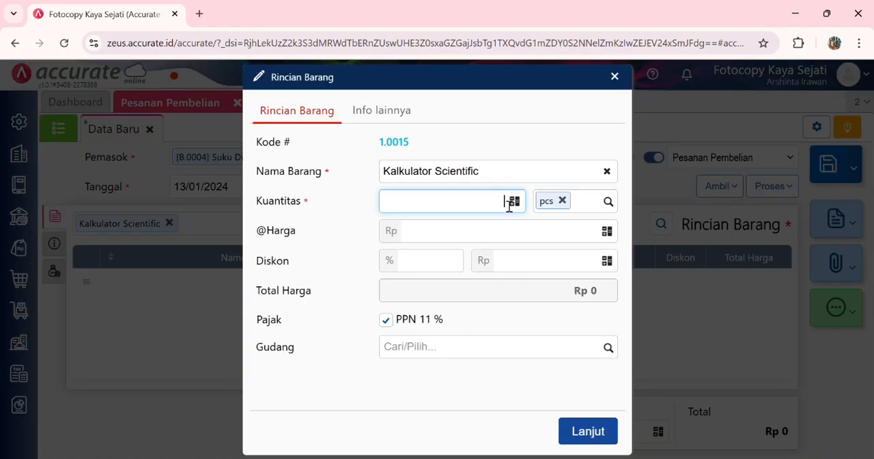
{"action": "left_click", "coordinate": [535, 240]}
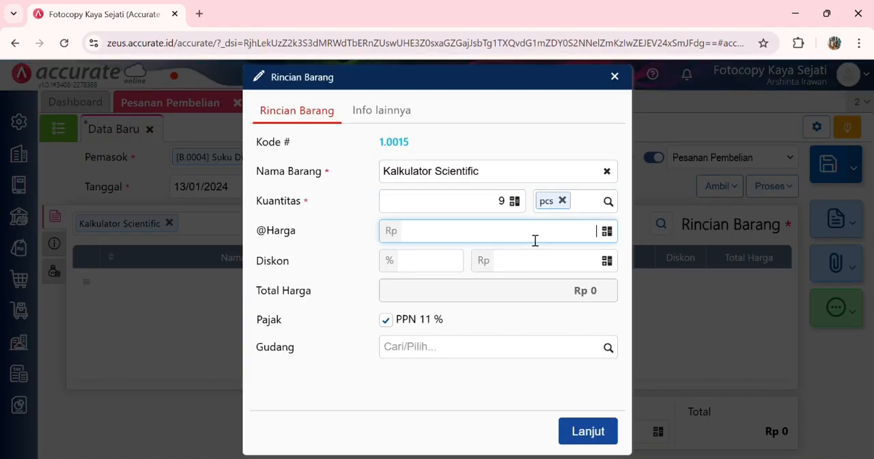
{"action": "type", "text": "2000000"}
{"action": "left_click", "coordinate": [585, 429]}
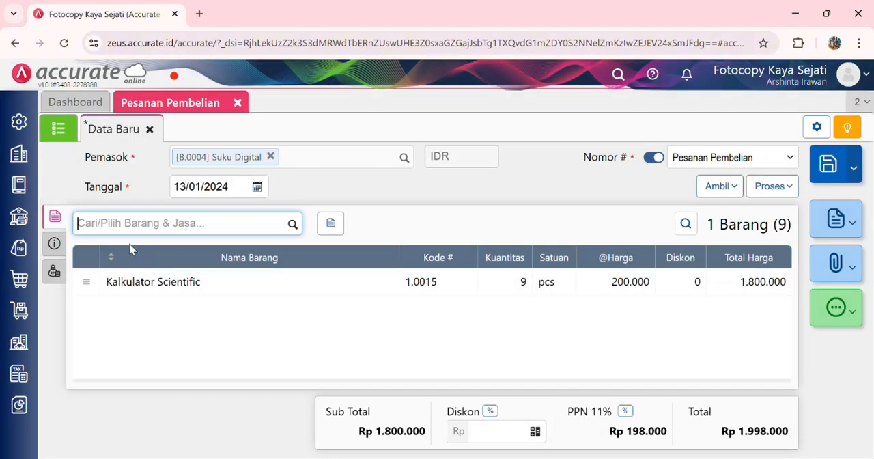
Step: Fill the purchase order's Alamat Kirim with the stored company address and set its Tgl Pengiriman to 13/01/2024
{"action": "left_click", "coordinate": [54, 244]}
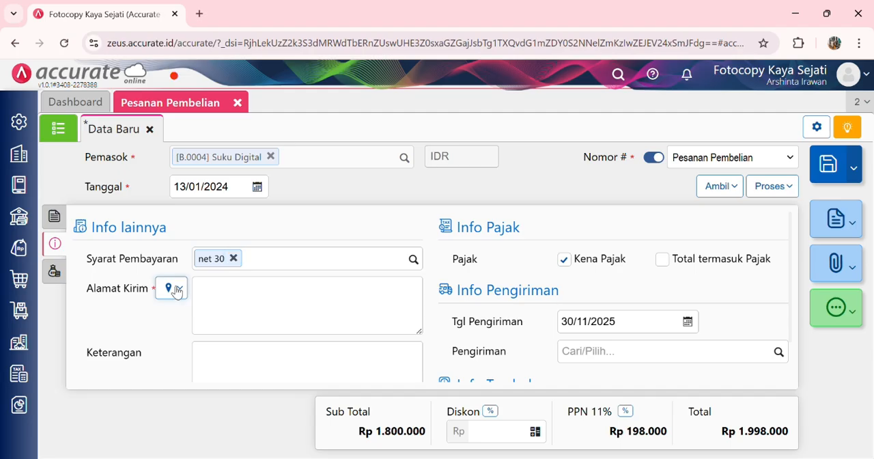
{"action": "left_click", "coordinate": [176, 289]}
{"action": "left_click", "coordinate": [211, 313]}
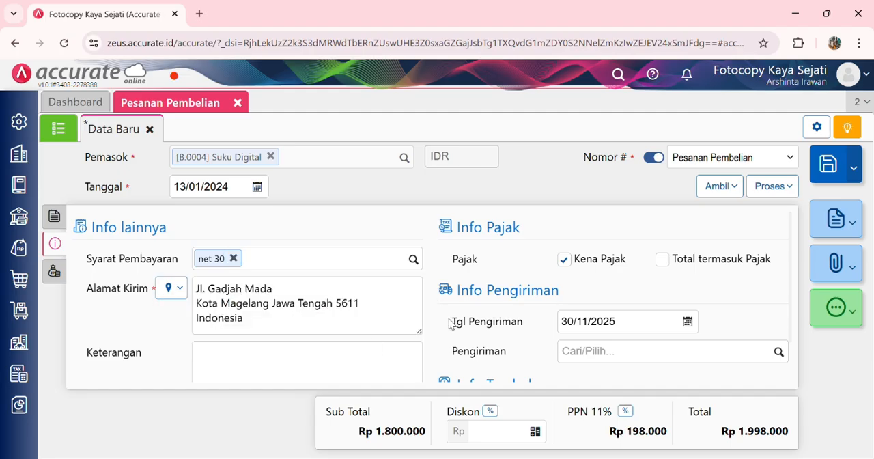
{"action": "scroll", "coordinate": [450, 324], "scroll_direction": "down", "scroll_amount": 1}
{"action": "left_click", "coordinate": [634, 279]}
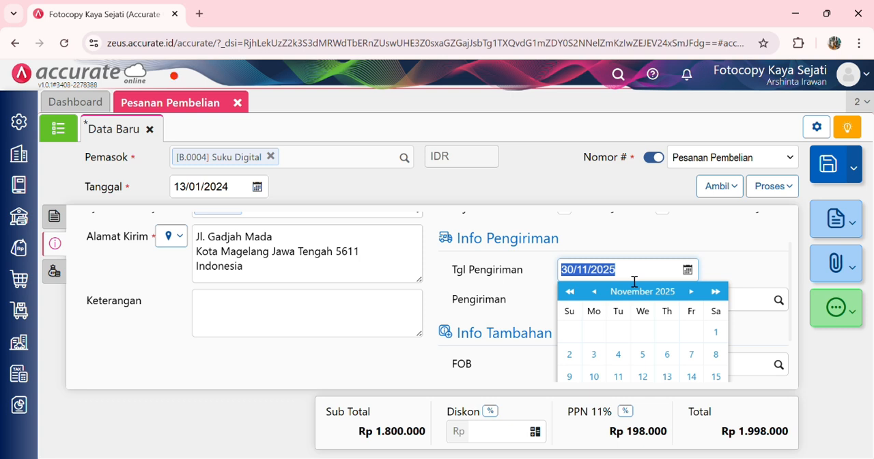
{"action": "type", "text": "13/01/"}
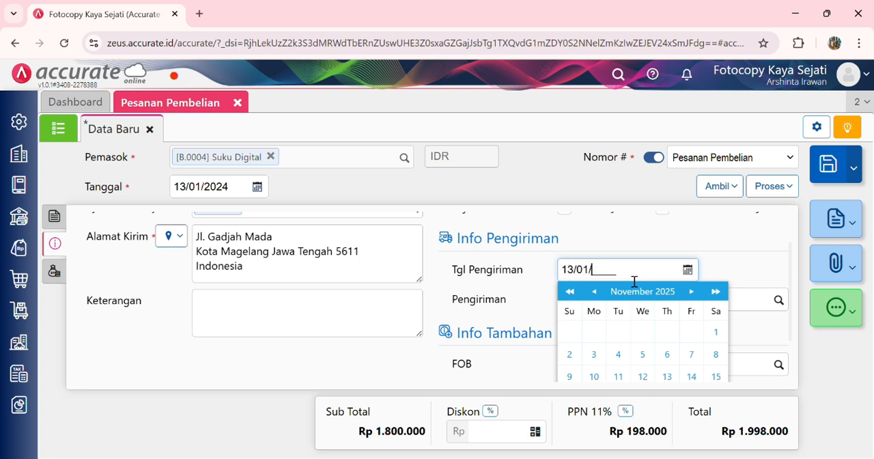
{"action": "type", "text": "2024"}
{"action": "left_click", "coordinate": [760, 283]}
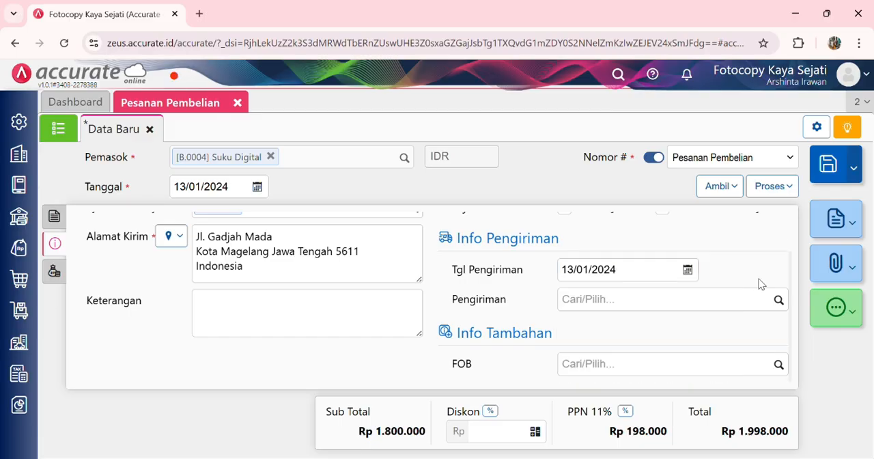
{"action": "scroll", "coordinate": [387, 307], "scroll_direction": "up", "scroll_amount": 1}
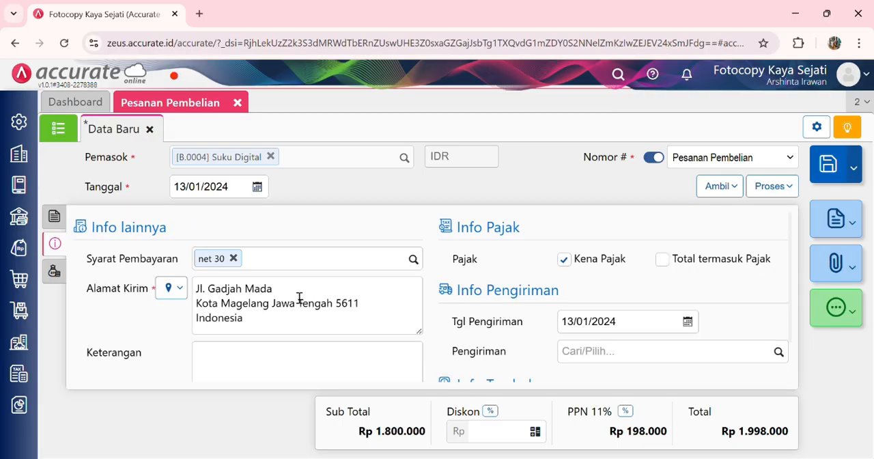
Step: Save the Suku Digital purchase order and close the Pesanan Pembelian form
{"action": "left_click", "coordinate": [54, 271]}
{"action": "left_click", "coordinate": [55, 216]}
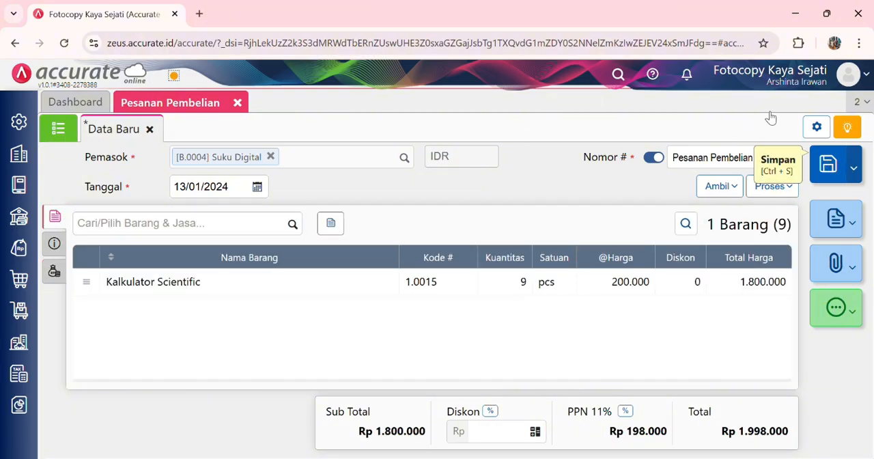
{"action": "left_click", "coordinate": [237, 102]}
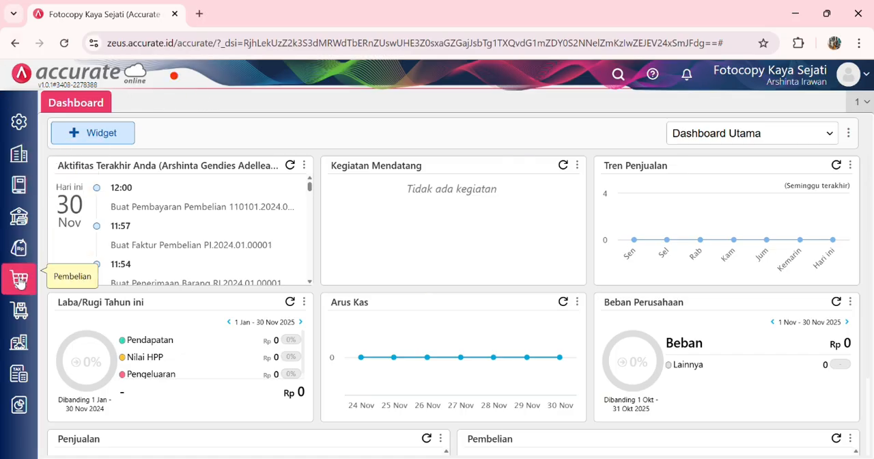
Step: Create a Faktur Pembelian for supplier Suku Digital dated 14/01/2024
{"action": "mouse_move", "coordinate": [19, 280]}
{"action": "left_click", "coordinate": [352, 222]}
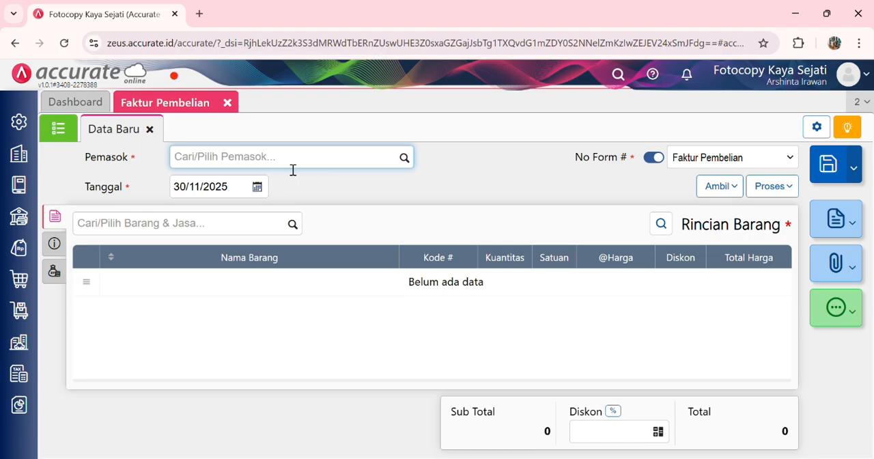
{"action": "type", "text": "suku"}
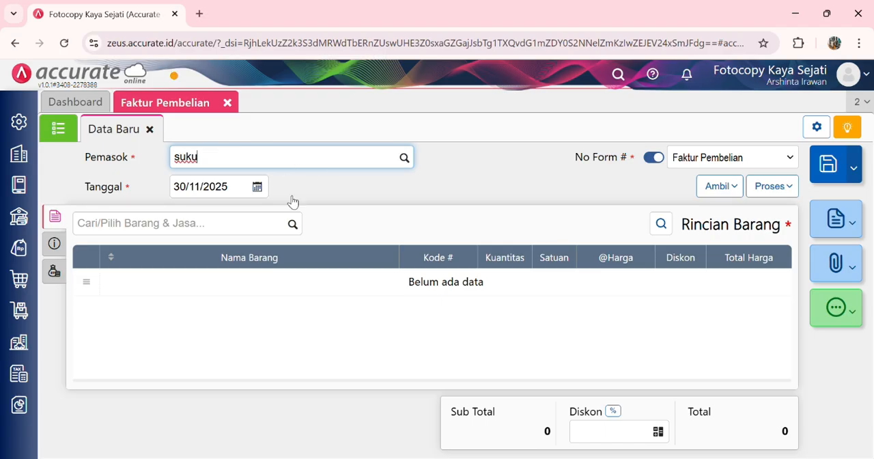
{"action": "left_click", "coordinate": [275, 186]}
{"action": "left_click", "coordinate": [247, 184]}
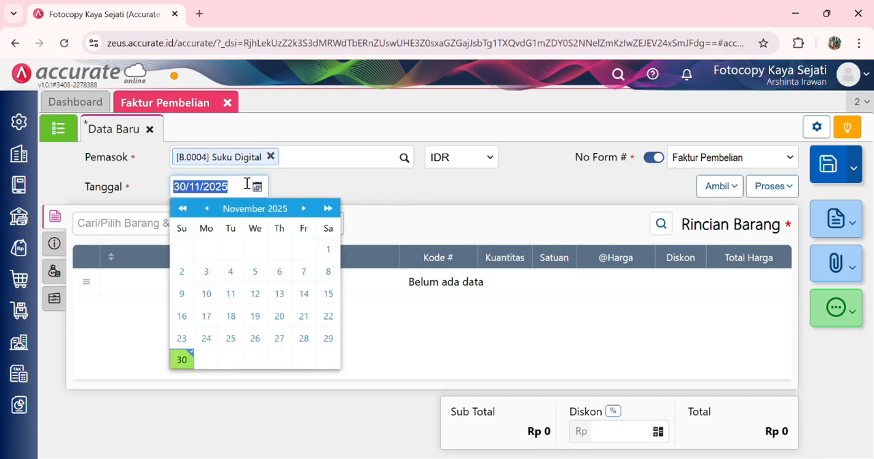
{"action": "type", "text": "14/01/20"}
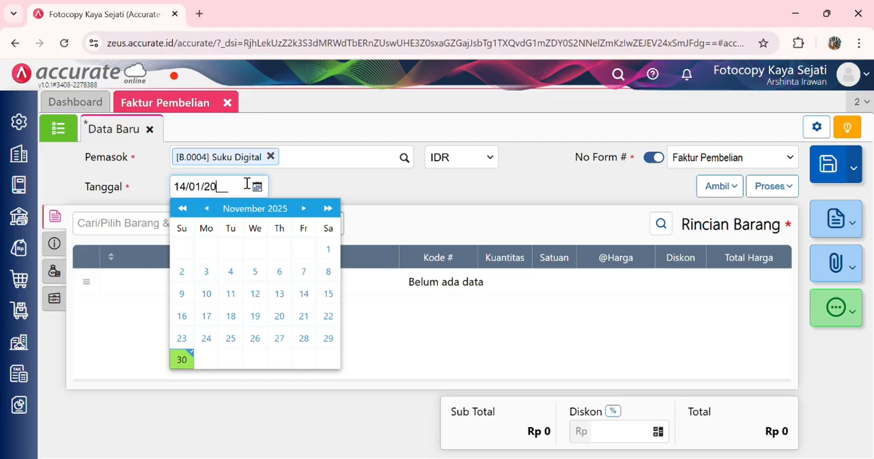
{"action": "left_click", "coordinate": [444, 217]}
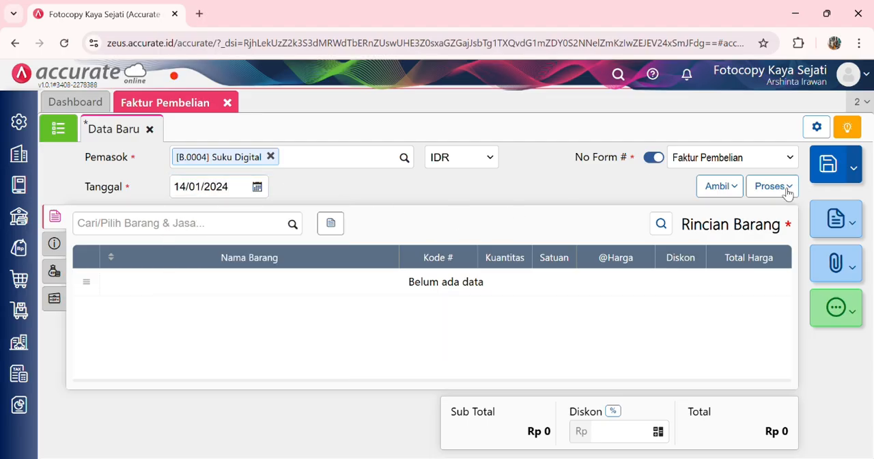
Step: Copy the 9 pcs of Kalkulator Scientific from the 13/01/2024 Suku Digital Pesanan Pembelian into the purchase invoice
{"action": "left_click", "coordinate": [724, 186]}
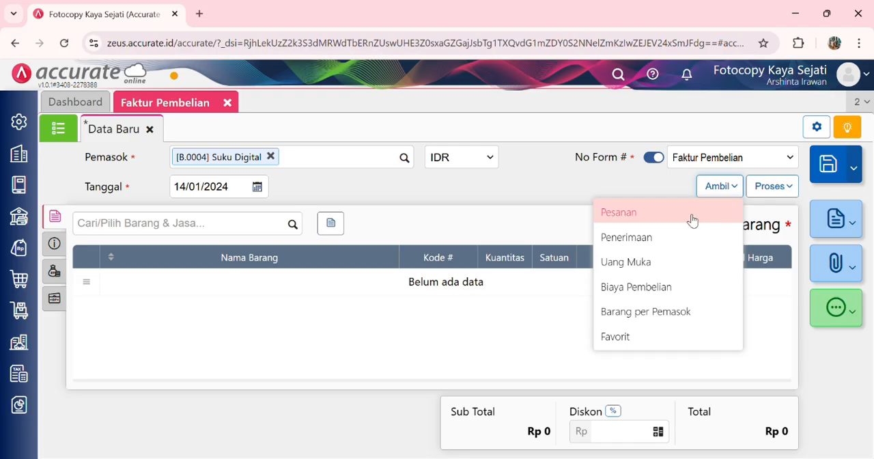
{"action": "left_click", "coordinate": [689, 215]}
{"action": "left_click", "coordinate": [480, 155]}
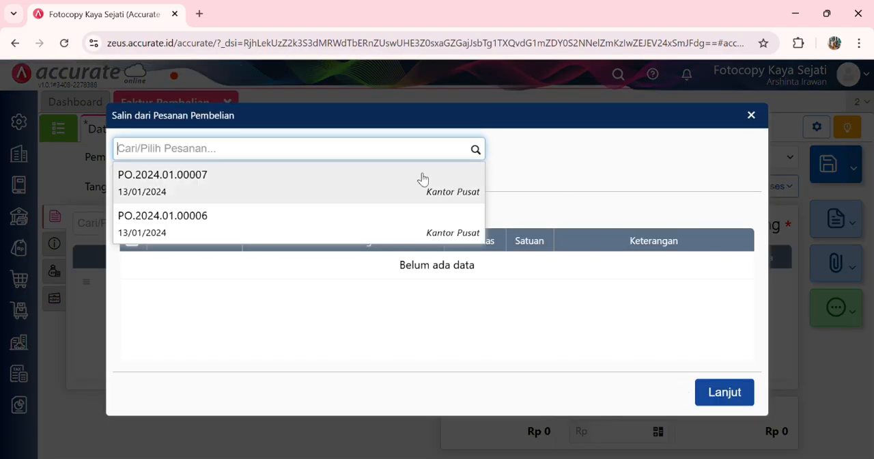
{"action": "left_click", "coordinate": [422, 181]}
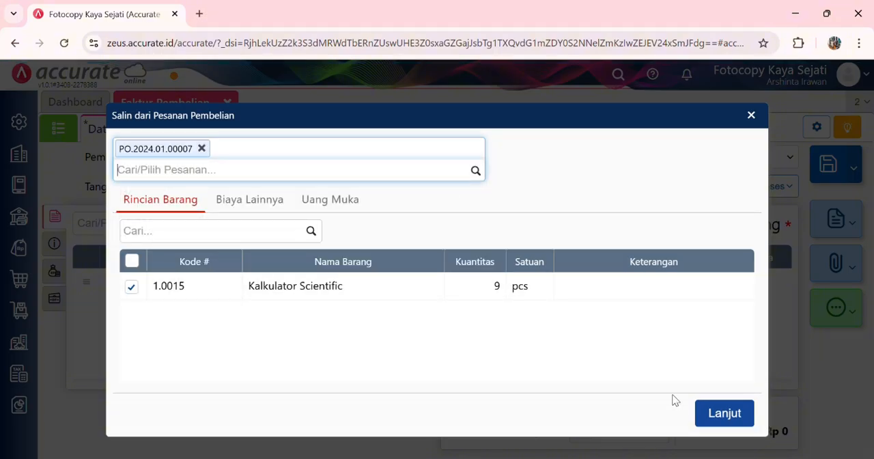
{"action": "left_click", "coordinate": [723, 412]}
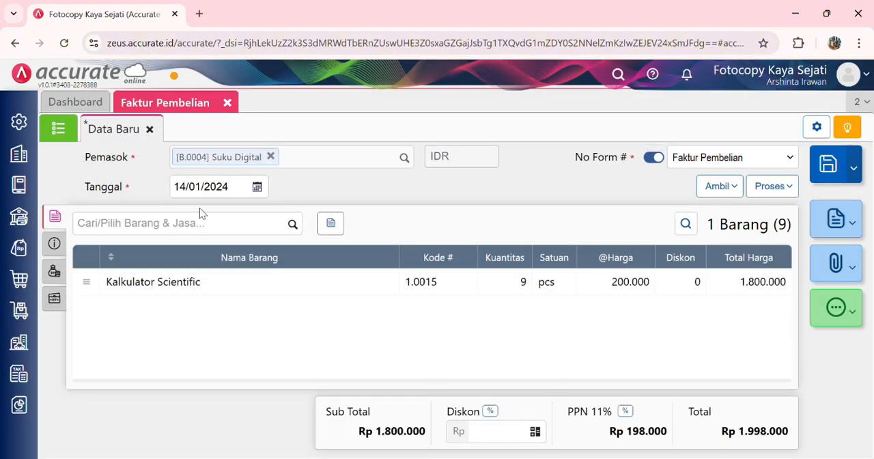
Step: Set the purchase invoice's No Faktur to Jan/141
{"action": "left_click", "coordinate": [54, 244]}
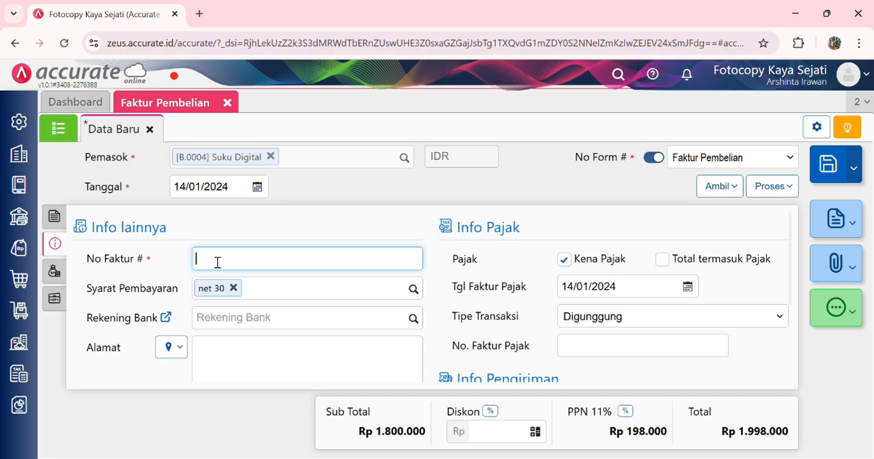
{"action": "type", "text": "Jan/141"}
{"action": "scroll", "coordinate": [284, 338], "scroll_direction": "down", "scroll_amount": 3}
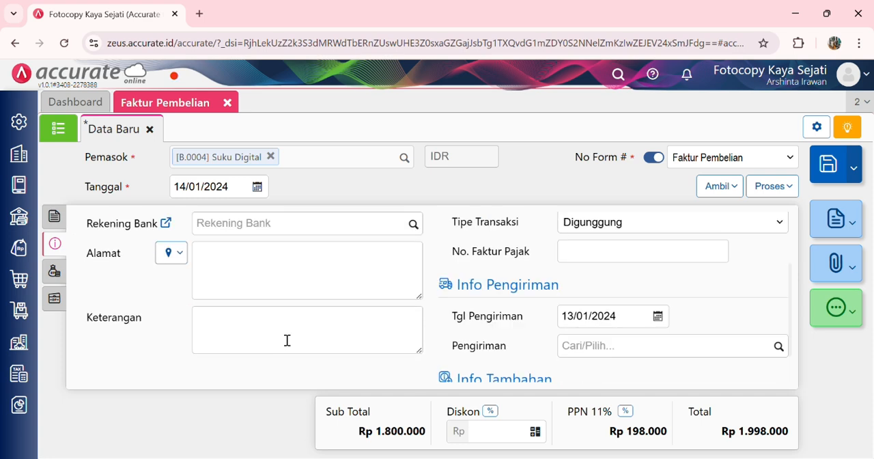
{"action": "scroll", "coordinate": [283, 339], "scroll_direction": "up", "scroll_amount": 3}
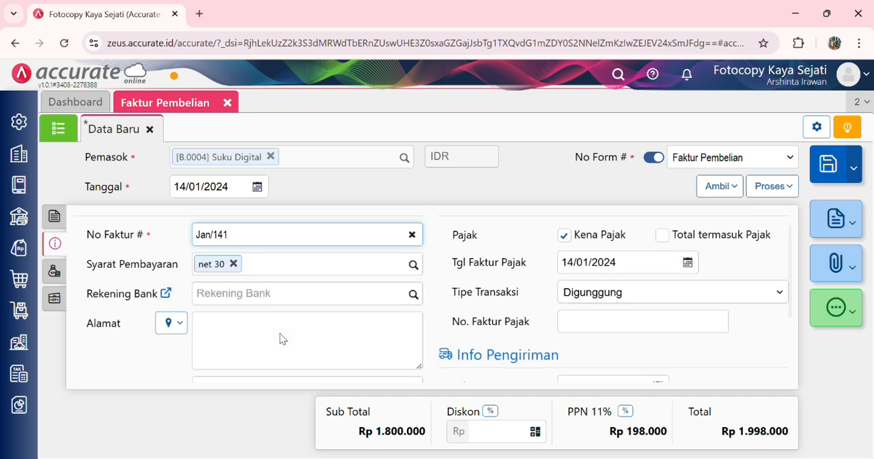
Step: Apply the Suku Digital down payment invoice PI.2024.01.00008 as Uang Muka on the purchase invoice
{"action": "left_click", "coordinate": [55, 271]}
{"action": "left_click", "coordinate": [55, 298]}
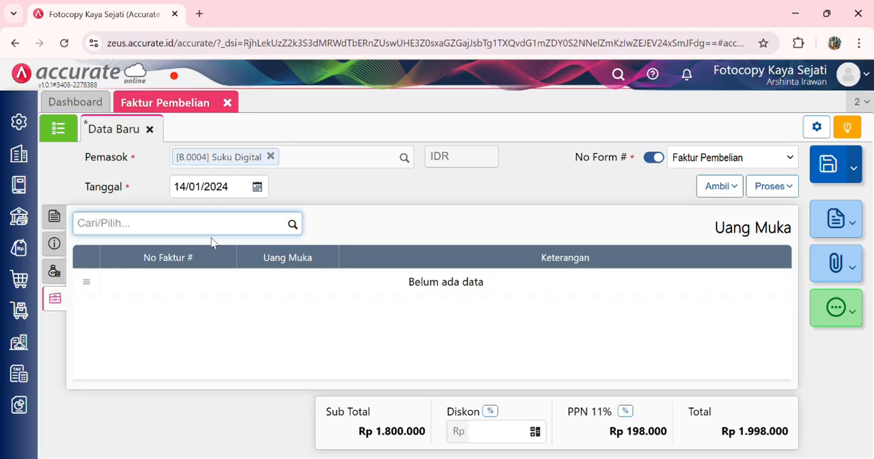
{"action": "left_click", "coordinate": [292, 227]}
{"action": "left_click", "coordinate": [277, 250]}
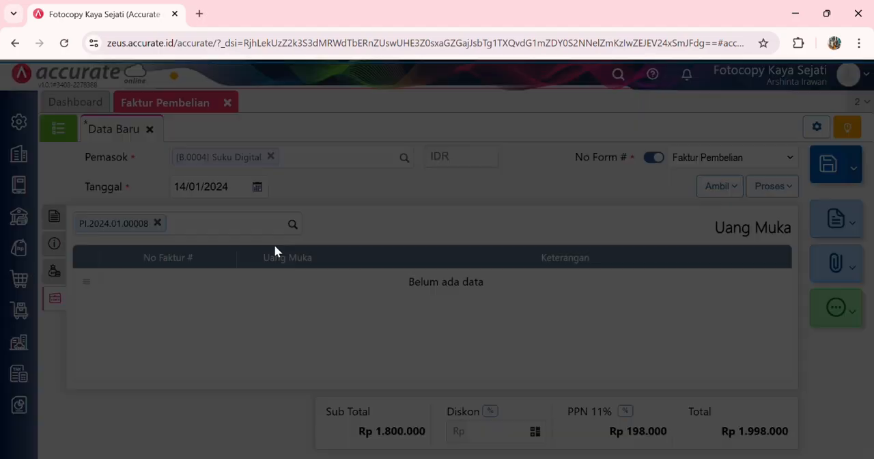
{"action": "left_click", "coordinate": [579, 345]}
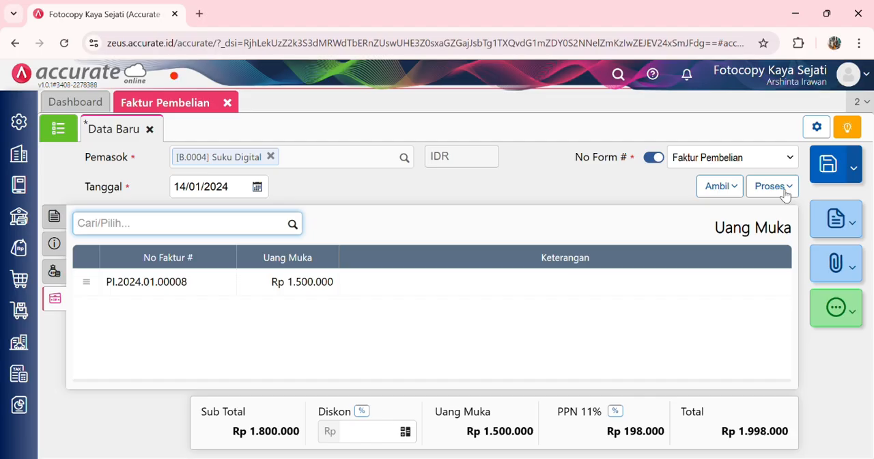
Step: Change the Kalkulator Scientific line's Gudang to Depan, then save the purchase invoice and close its form
{"action": "left_click", "coordinate": [55, 216]}
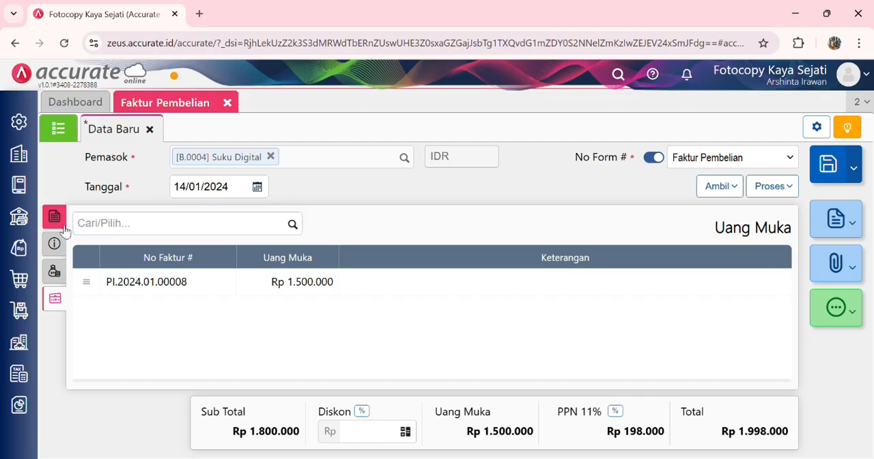
{"action": "left_click", "coordinate": [294, 280]}
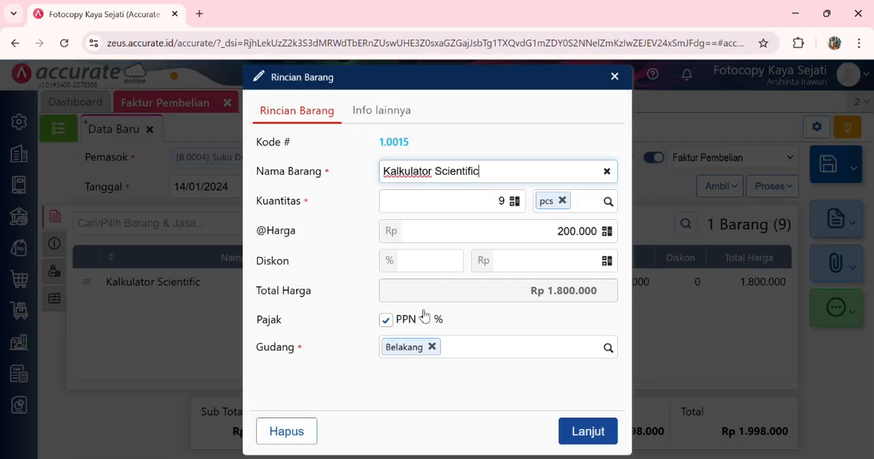
{"action": "left_click", "coordinate": [432, 346]}
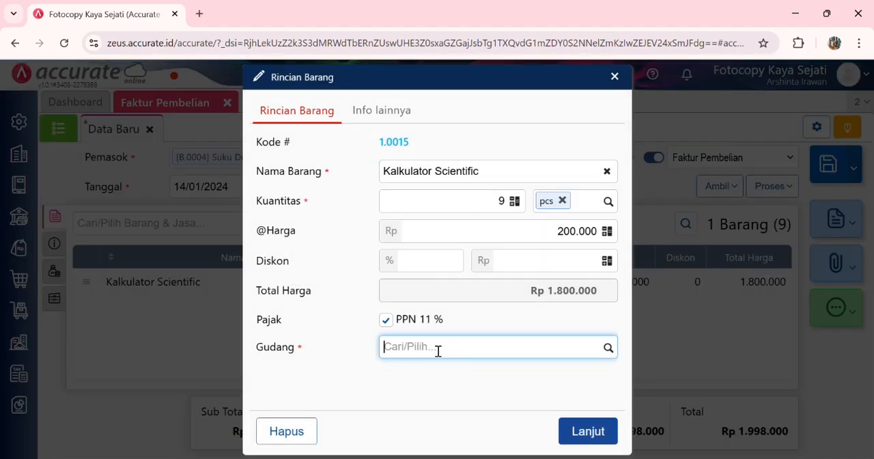
{"action": "type", "text": "depan"}
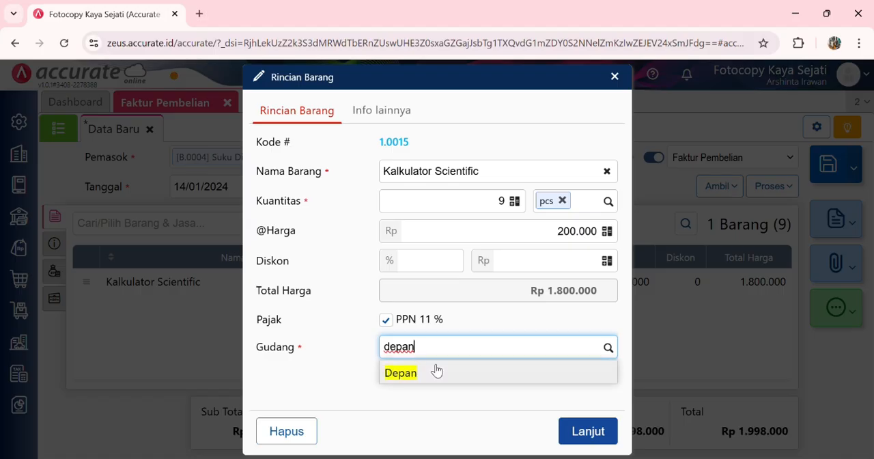
{"action": "left_click", "coordinate": [437, 373]}
{"action": "left_click", "coordinate": [586, 431]}
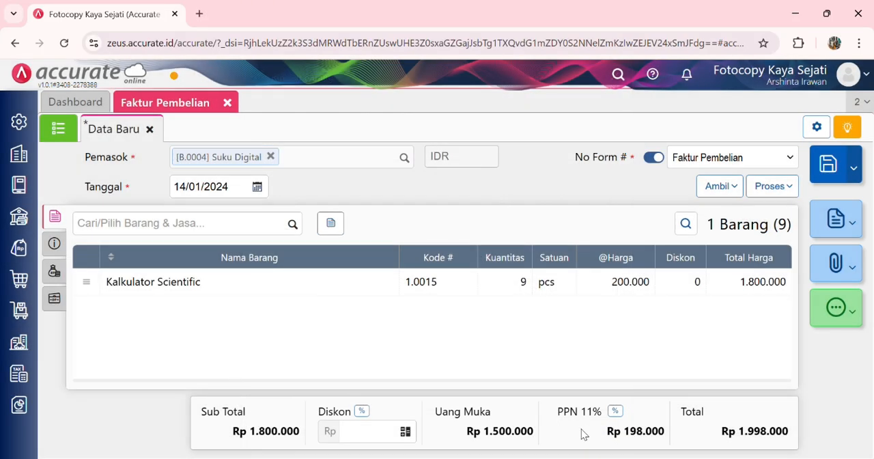
{"action": "left_click", "coordinate": [828, 164]}
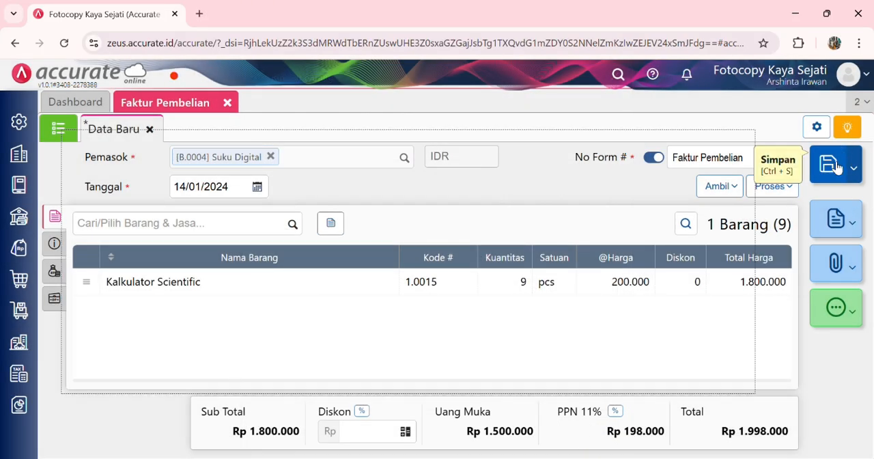
{"action": "left_click", "coordinate": [228, 102]}
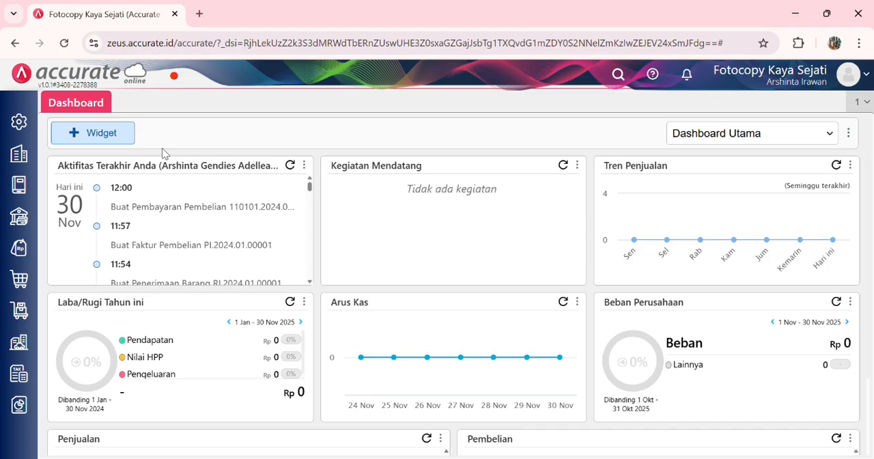
Step: Start a new Retur Pembelian for supplier Suku Digital and set its Tanggal to 14/10/2024
{"action": "left_click", "coordinate": [9, 289]}
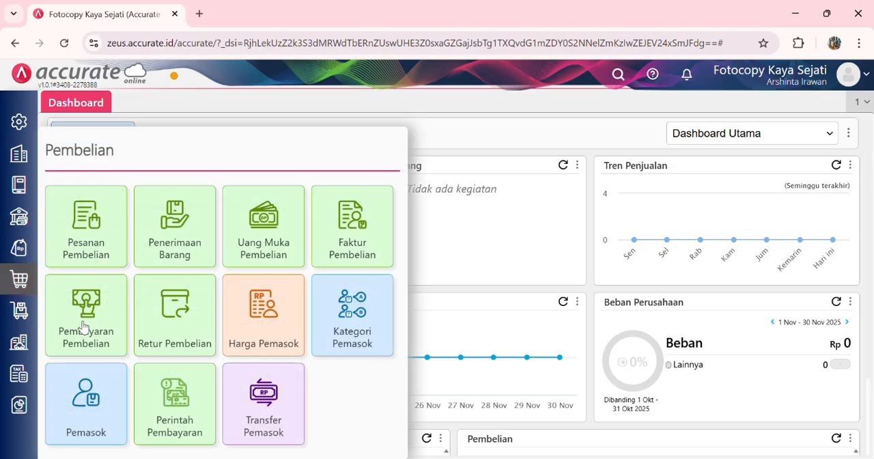
{"action": "left_click", "coordinate": [171, 331]}
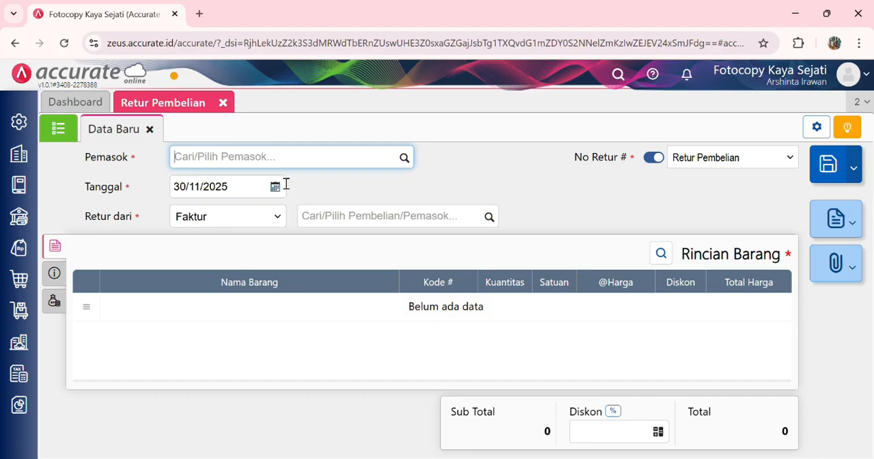
{"action": "type", "text": "suku"}
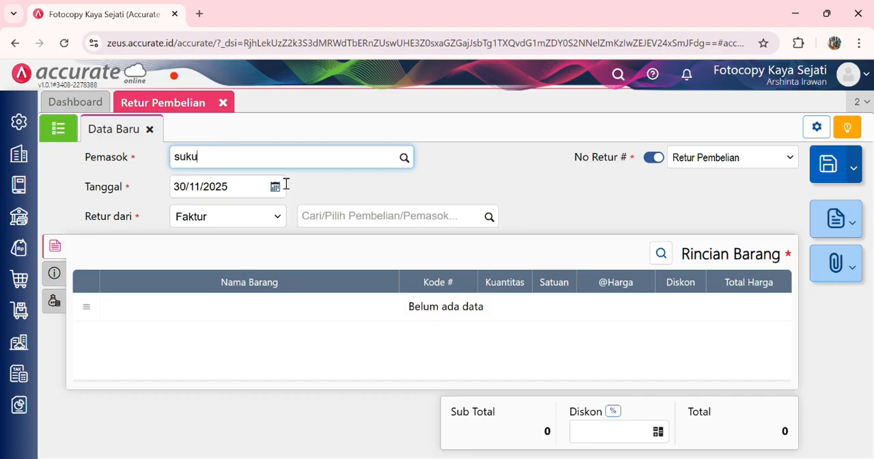
{"action": "left_click", "coordinate": [287, 191]}
{"action": "left_click", "coordinate": [250, 187]}
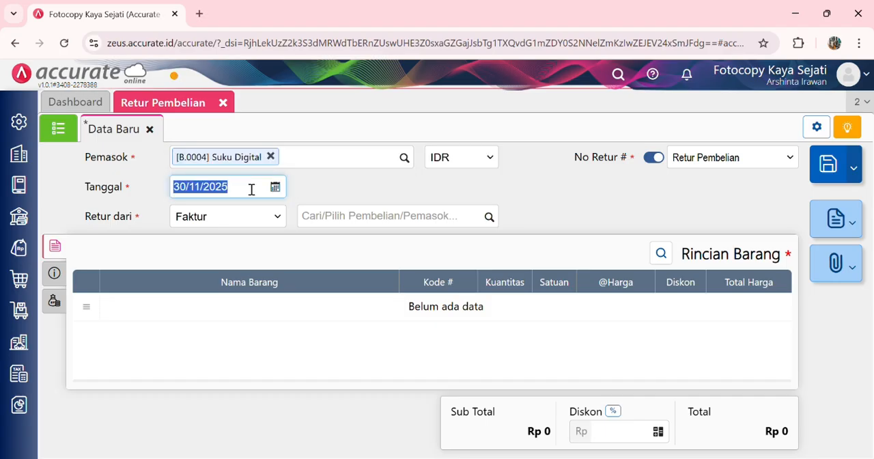
{"action": "type", "text": "14/10/2024"}
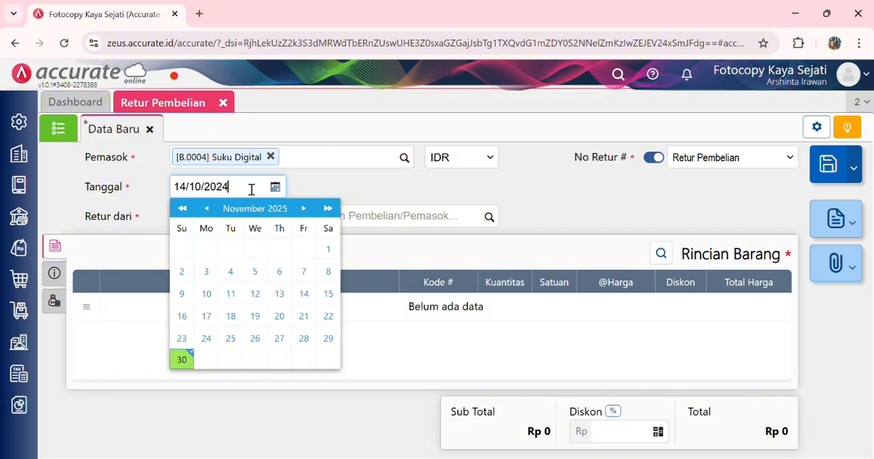
{"action": "left_click", "coordinate": [408, 190]}
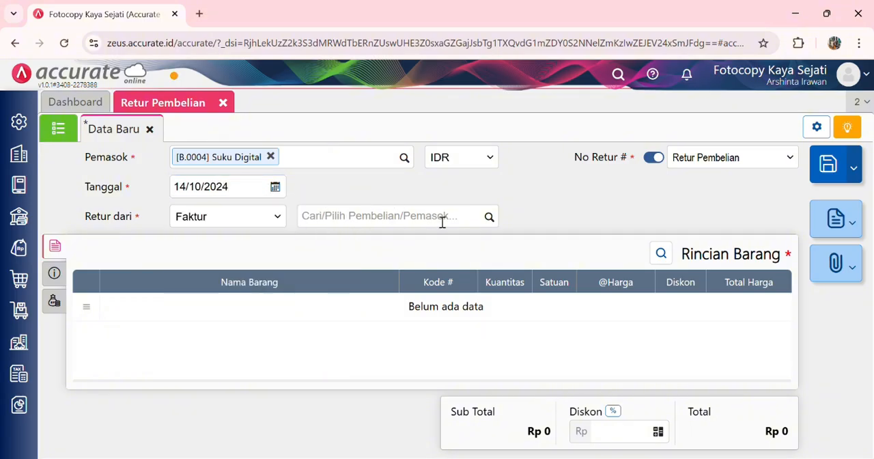
Step: Base the return on Faktur Jan/141 and bring in its 9 pcs of Kalkulator Scientific
{"action": "left_click", "coordinate": [487, 219]}
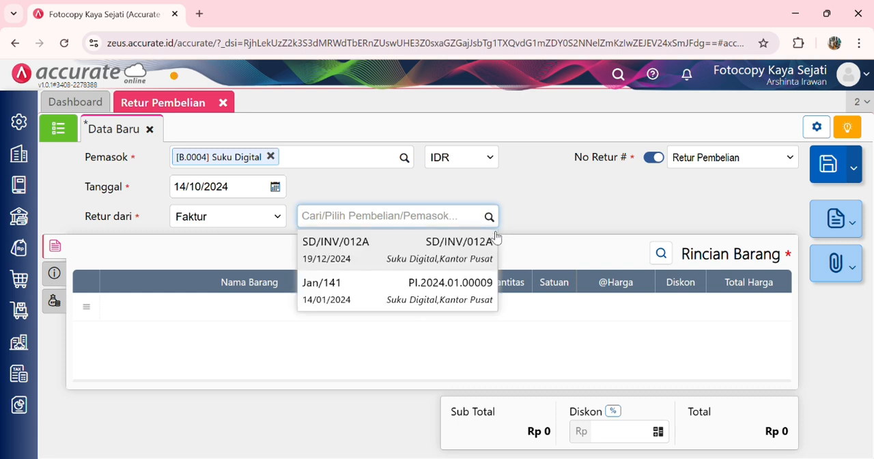
{"action": "left_click", "coordinate": [424, 290]}
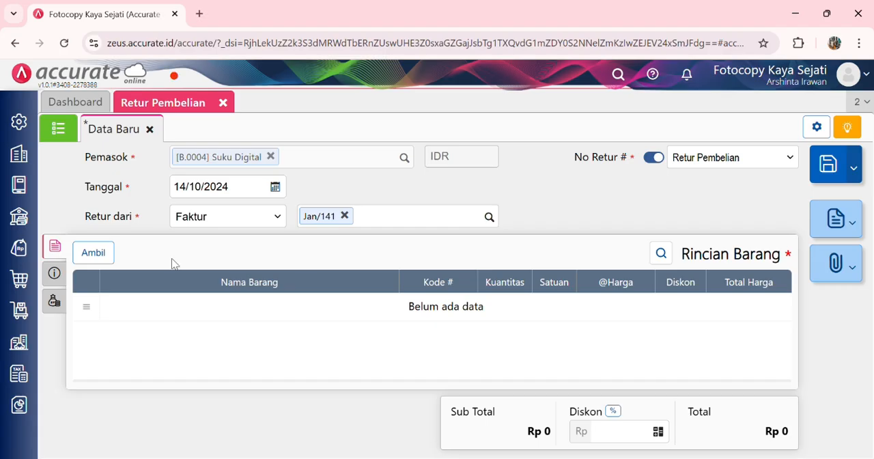
{"action": "left_click", "coordinate": [55, 277]}
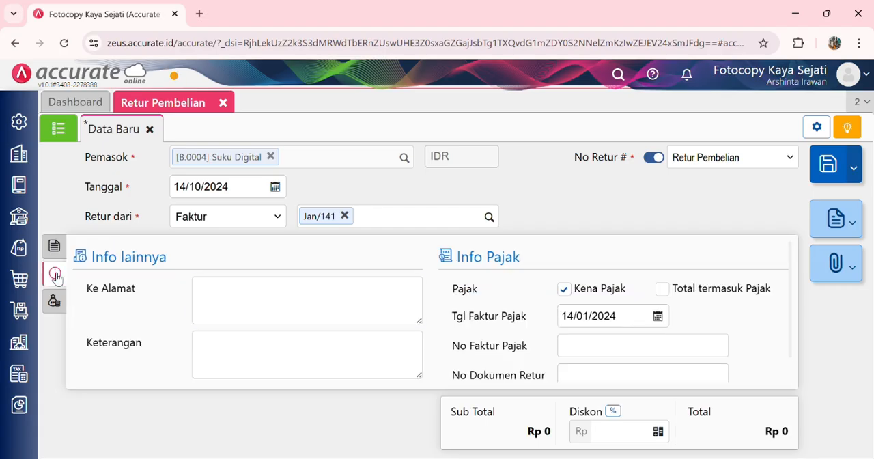
{"action": "left_click", "coordinate": [59, 248]}
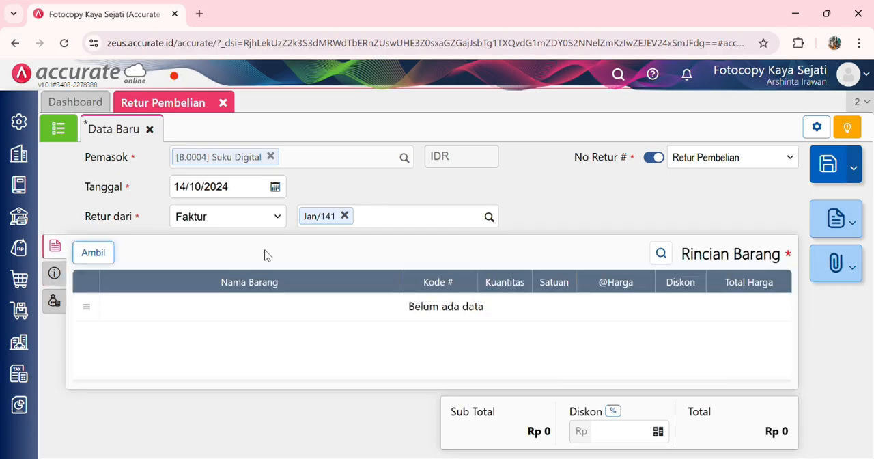
{"action": "left_click", "coordinate": [93, 252]}
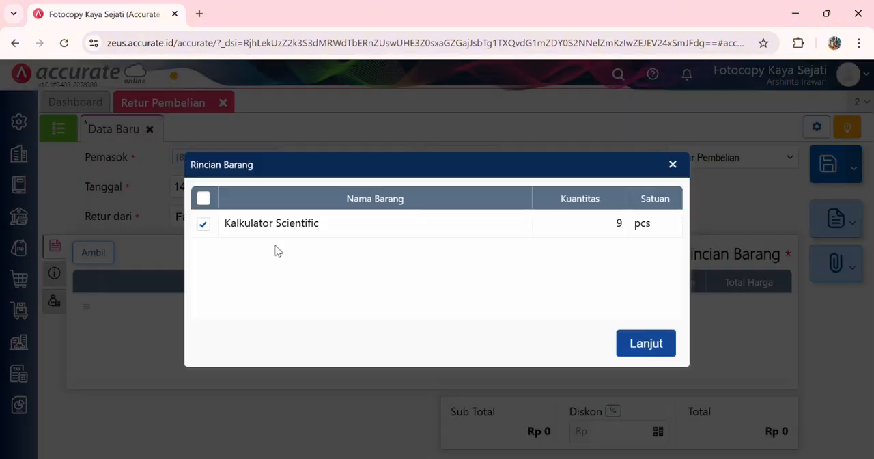
{"action": "left_click", "coordinate": [663, 351]}
Step: Set the Kuantitas of the return's Kalkulator Scientific line to 2 pcs
{"action": "left_click", "coordinate": [604, 312]}
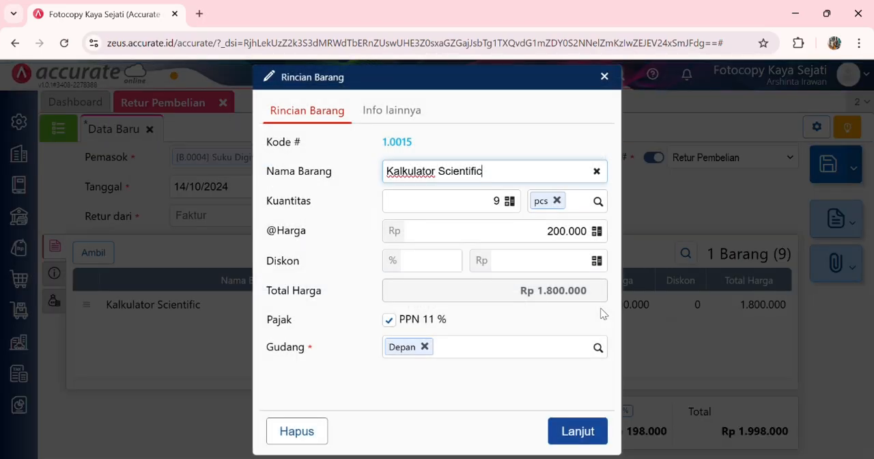
{"action": "left_click", "coordinate": [503, 202]}
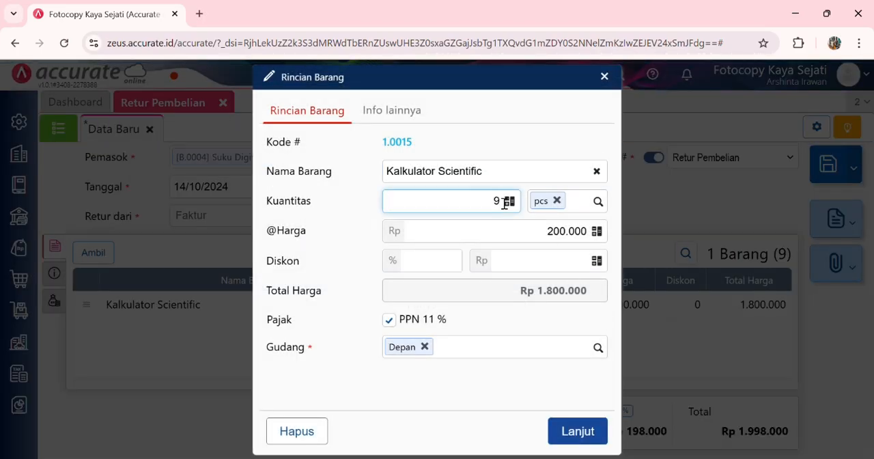
{"action": "key", "text": "BackSpace"}
{"action": "left_click", "coordinate": [565, 432]}
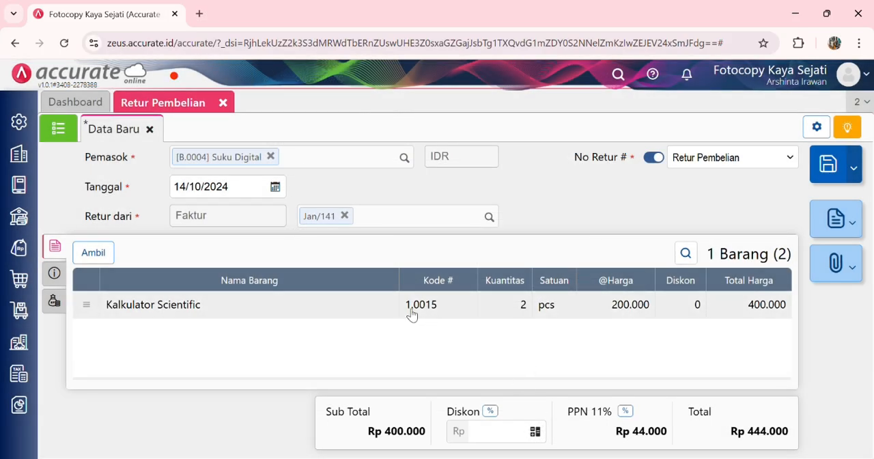
Step: Check the return's additional, tax and Biaya Lainnya details, then save the purchase return
{"action": "left_click", "coordinate": [54, 272]}
{"action": "left_click", "coordinate": [283, 302]}
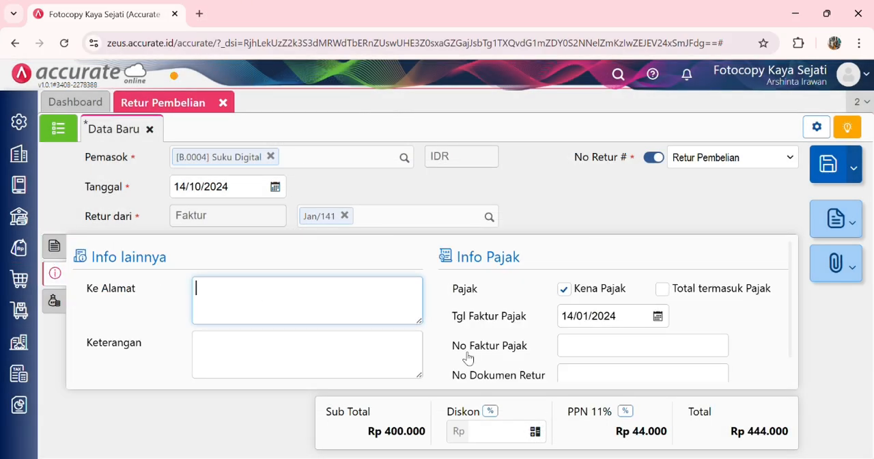
{"action": "scroll", "coordinate": [465, 357], "scroll_direction": "down", "scroll_amount": 1}
{"action": "left_click", "coordinate": [56, 302]}
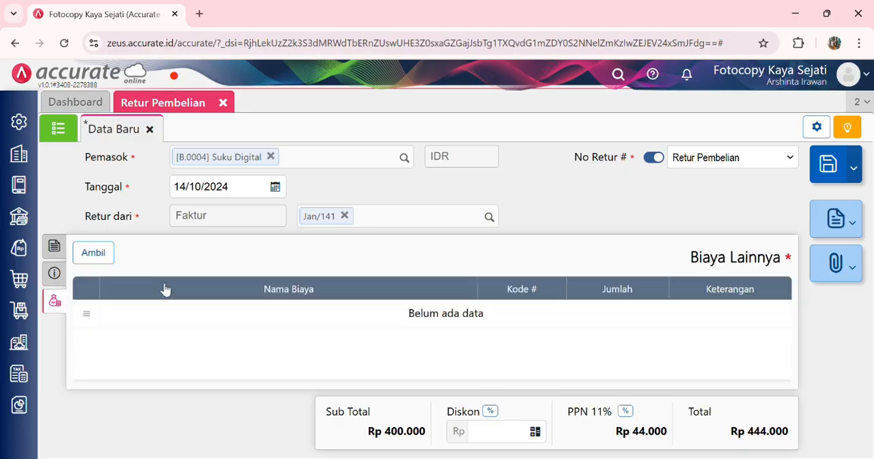
{"action": "left_click", "coordinate": [826, 163]}
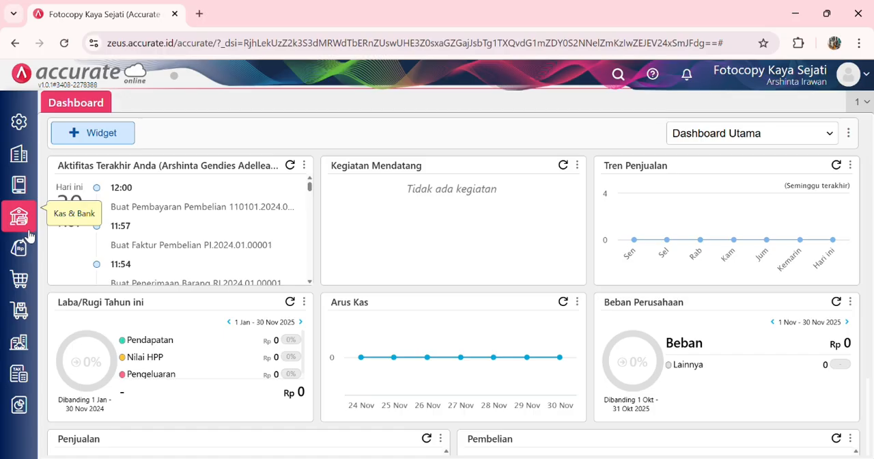
Step: Create a new Barang & Jasa item named Buku Iqra with Kategori Barang Buku and Satuan pcs
{"action": "left_click", "coordinate": [19, 309]}
{"action": "left_click", "coordinate": [250, 303]}
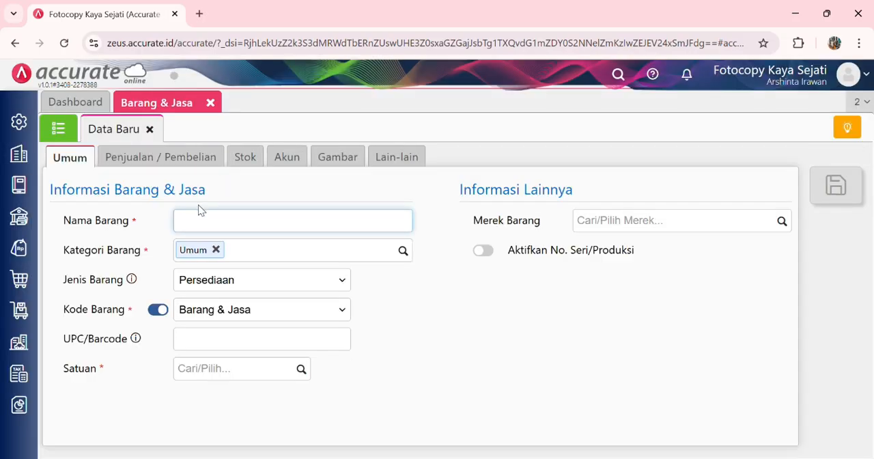
{"action": "type", "text": "Buku Iqra"}
{"action": "left_click", "coordinate": [408, 256]}
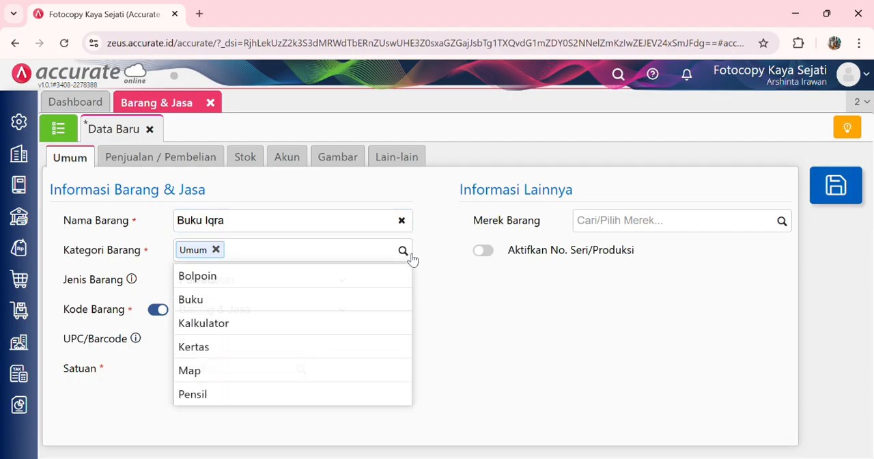
{"action": "left_click", "coordinate": [305, 300]}
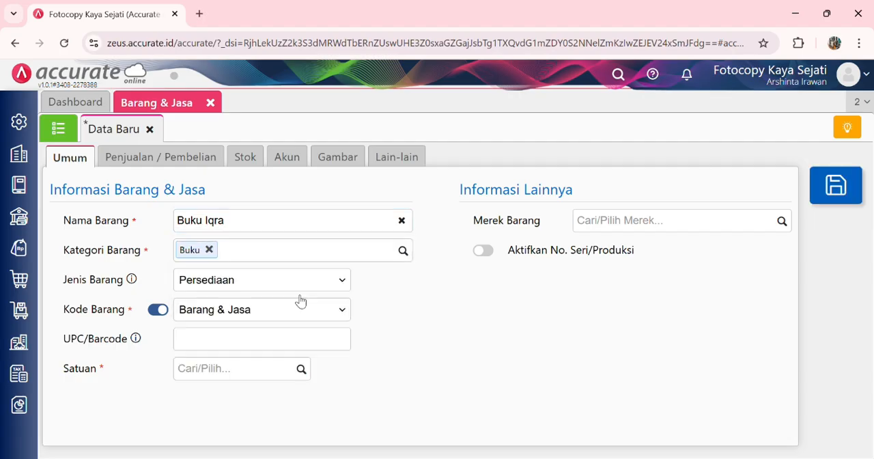
{"action": "left_click", "coordinate": [233, 377]}
{"action": "type", "text": "pc"}
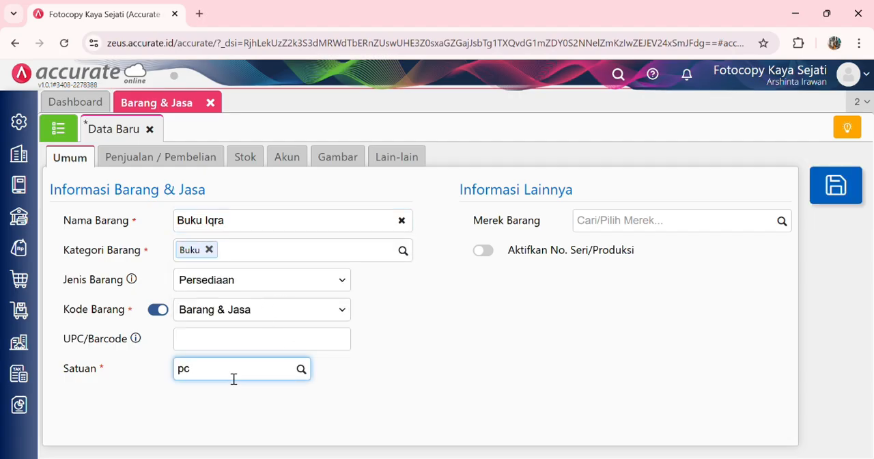
{"action": "left_click", "coordinate": [228, 418]}
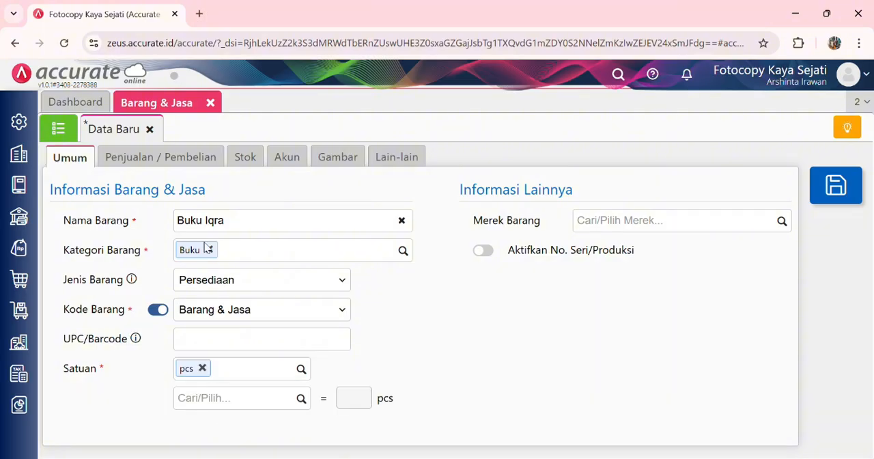
Step: Set Buku Iqra's default selling price to 15.000 and Harga Beli to 10.000, then save the item and close its form
{"action": "left_click", "coordinate": [181, 161]}
{"action": "left_click", "coordinate": [242, 257]}
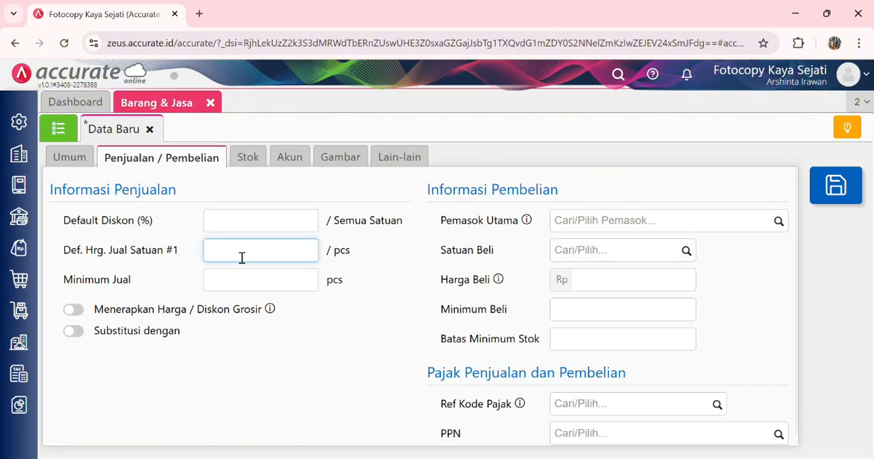
{"action": "type", "text": "150000"}
{"action": "key", "text": "BackSpace"}
{"action": "left_click", "coordinate": [587, 282]}
{"action": "type", "text": "100000"}
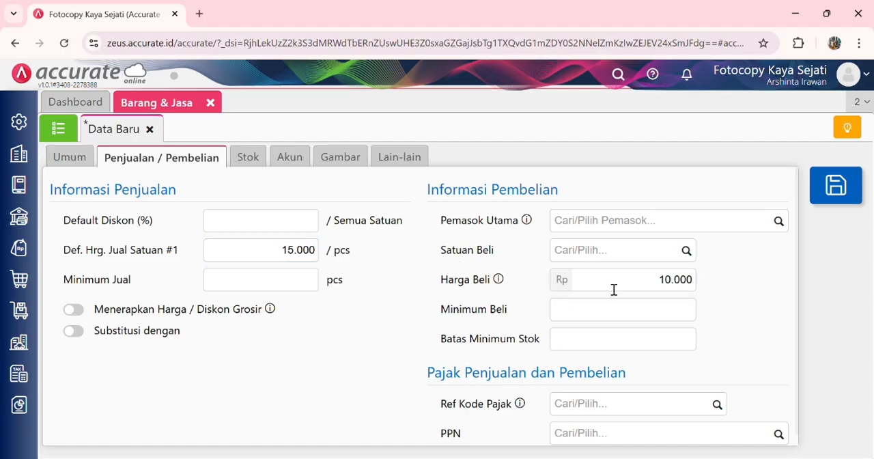
{"action": "left_click", "coordinate": [828, 202]}
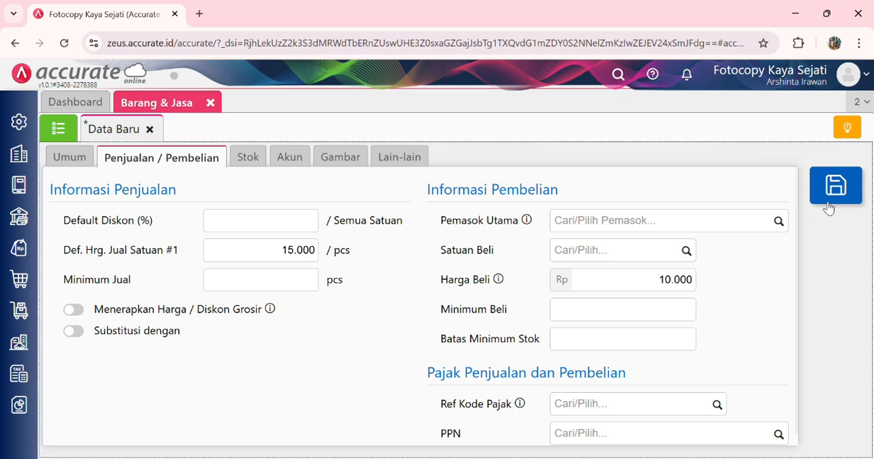
{"action": "left_click", "coordinate": [209, 103]}
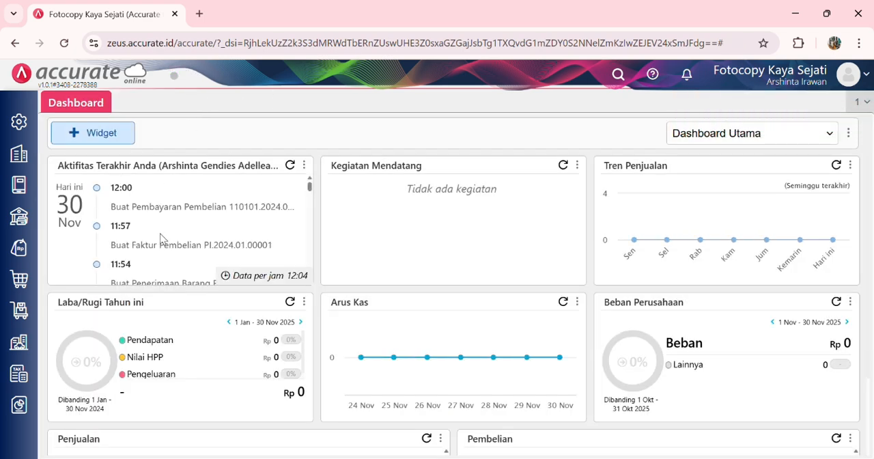
Step: Start a new Faktur Pembelian for supplier Qortis ATK and set its Tanggal to 15/01/2024
{"action": "left_click", "coordinate": [19, 279]}
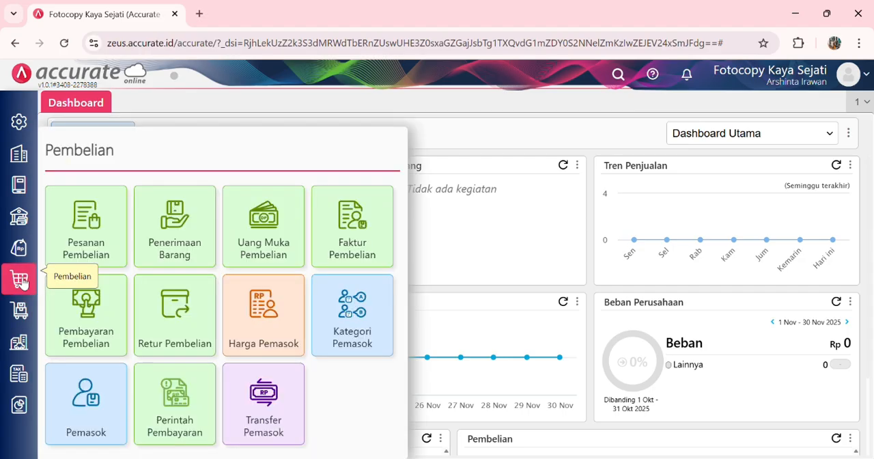
{"action": "left_click", "coordinate": [343, 244]}
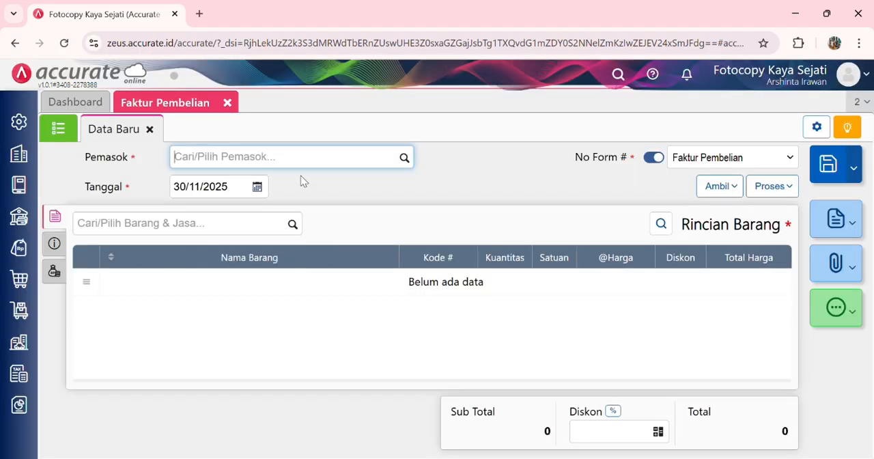
{"action": "type", "text": "Q"}
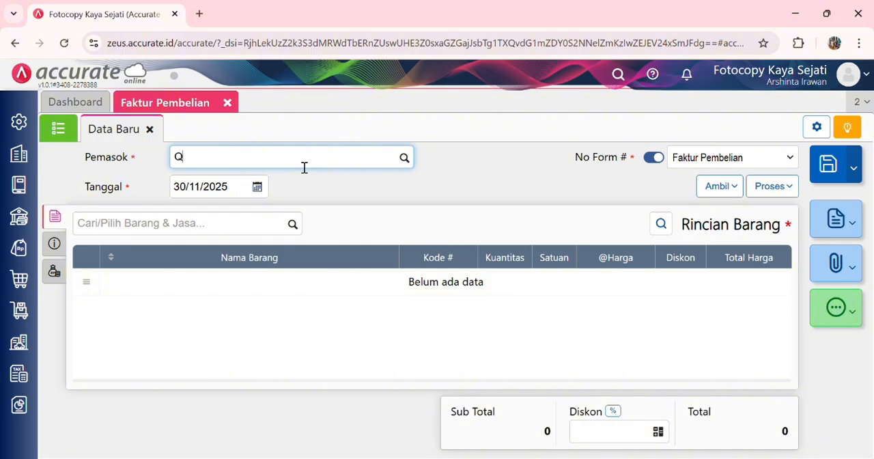
{"action": "type", "text": "or"}
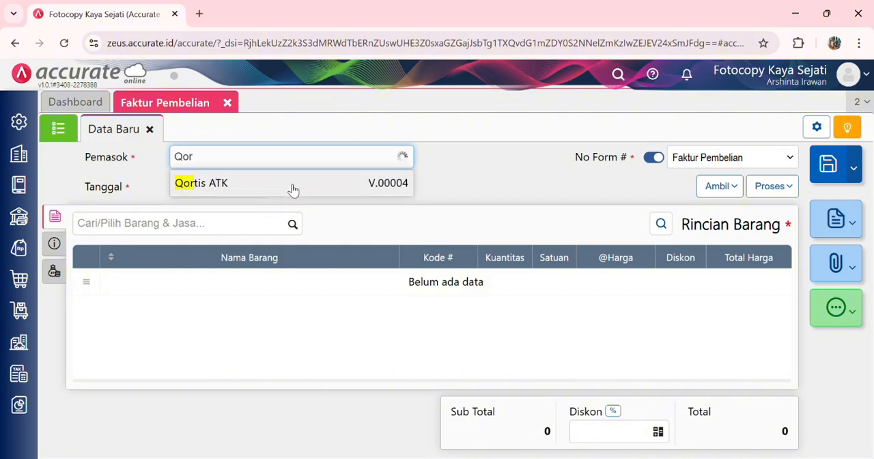
{"action": "left_click", "coordinate": [293, 189]}
{"action": "left_click", "coordinate": [230, 196]}
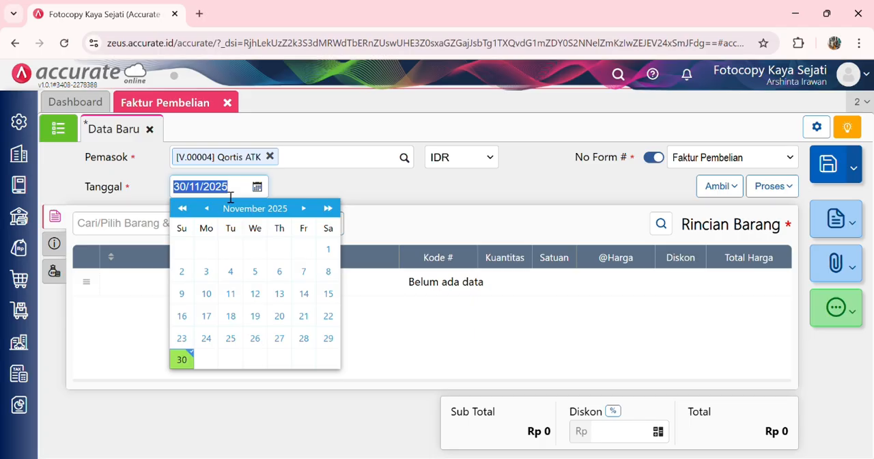
{"action": "type", "text": "15/01/0"}
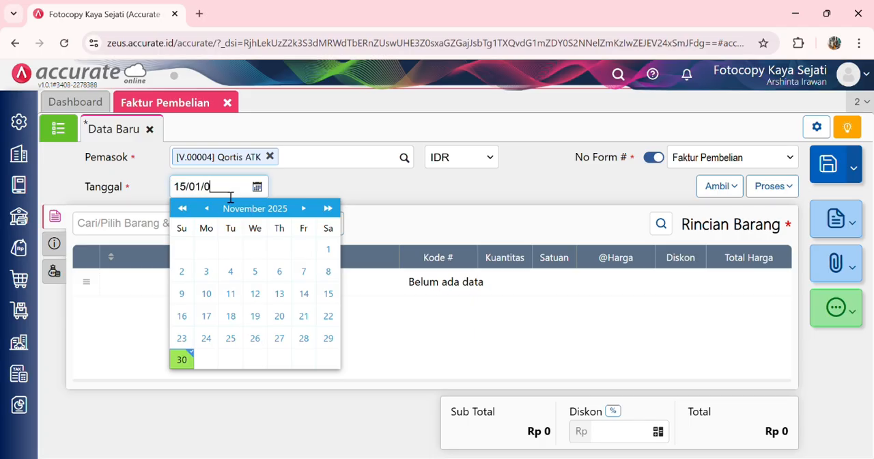
{"action": "key", "text": "BackSpace"}
{"action": "type", "text": "2024"}
{"action": "left_click", "coordinate": [485, 212]}
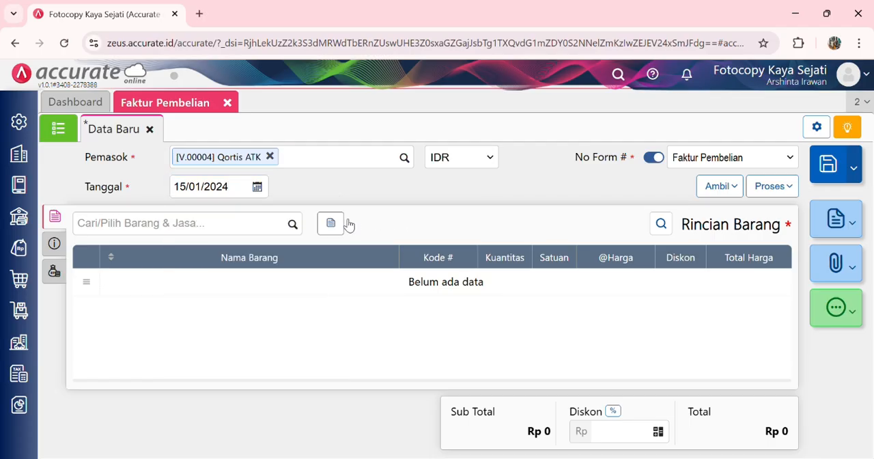
Step: Add the item Buku Iqra to the purchase invoice with Kuantitas 50
{"action": "left_click", "coordinate": [291, 224]}
{"action": "type", "text": "buk"}
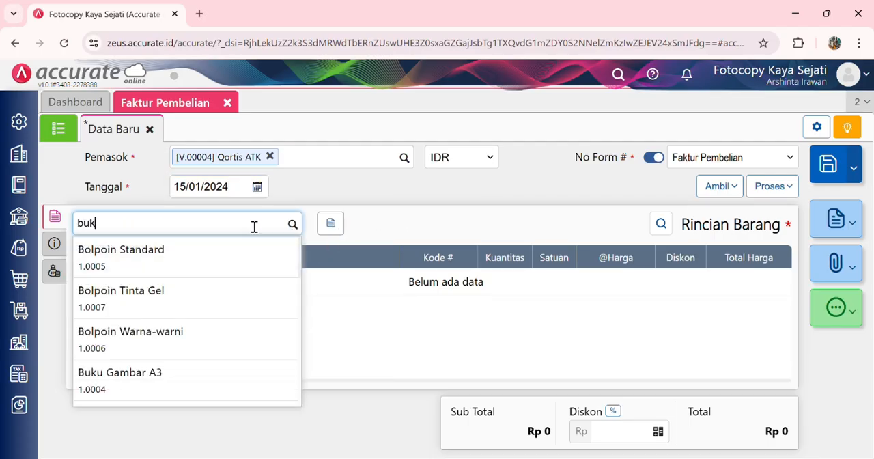
{"action": "type", "text": "u"}
{"action": "left_click", "coordinate": [221, 341]}
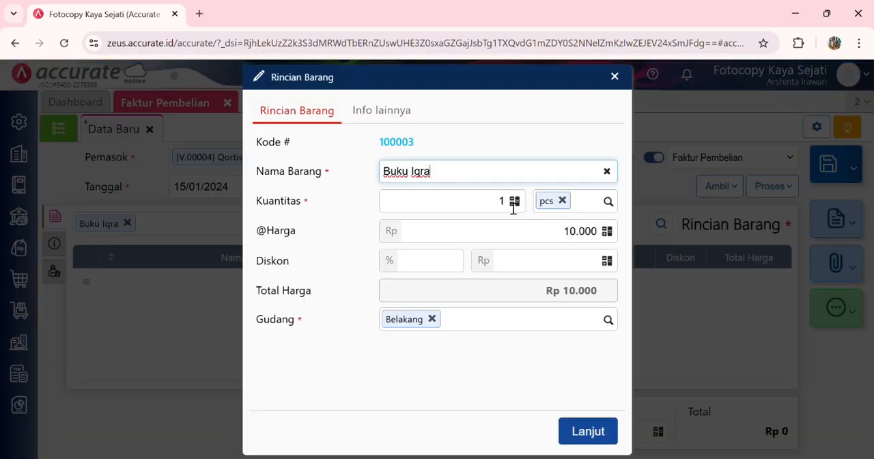
{"action": "left_click", "coordinate": [513, 209]}
{"action": "key", "text": "BackSpace"}
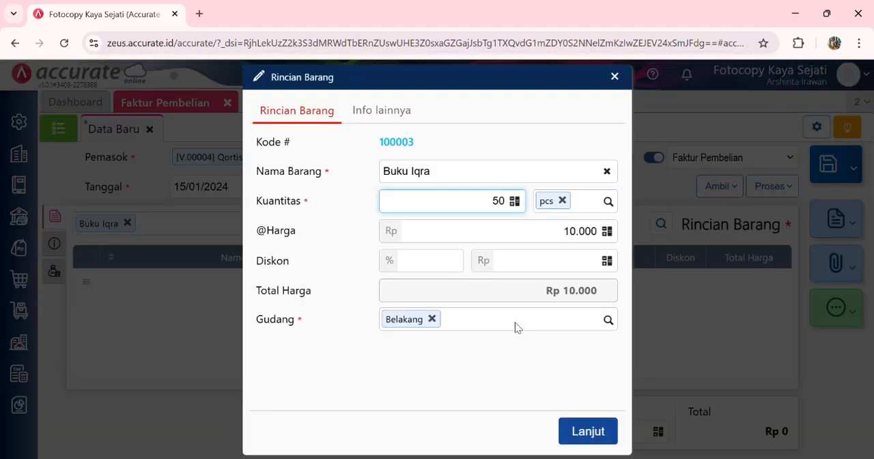
Step: Change the Buku Iqra line's Gudang to Depan and confirm the item details
{"action": "left_click", "coordinate": [432, 319]}
{"action": "type", "text": "de"}
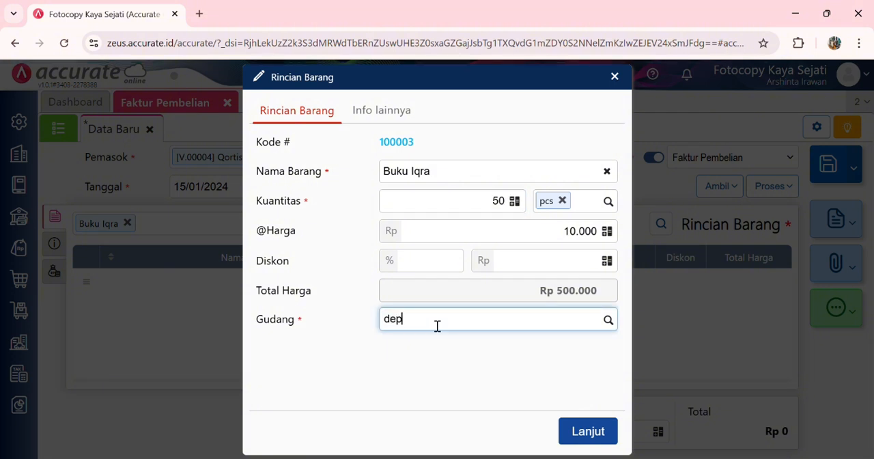
{"action": "type", "text": "p"}
{"action": "left_click", "coordinate": [420, 348]}
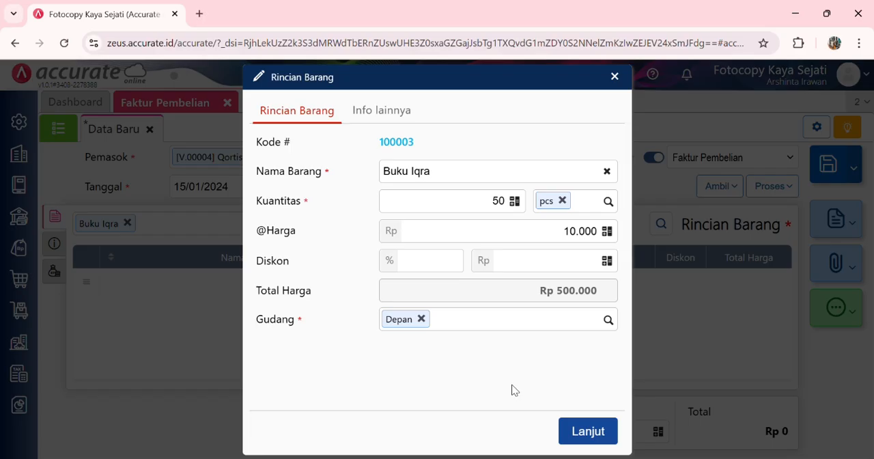
{"action": "left_click", "coordinate": [580, 425]}
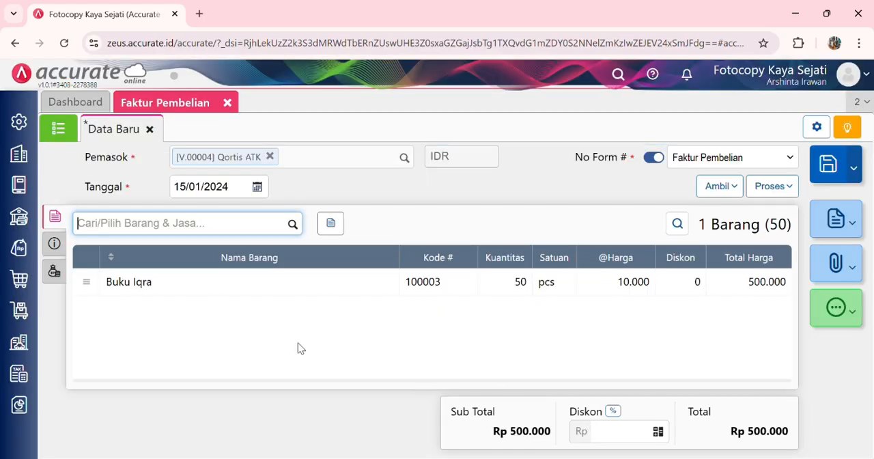
Step: Enter QT/2024-666 as the invoice's No Faktur in its additional information
{"action": "left_click", "coordinate": [55, 243]}
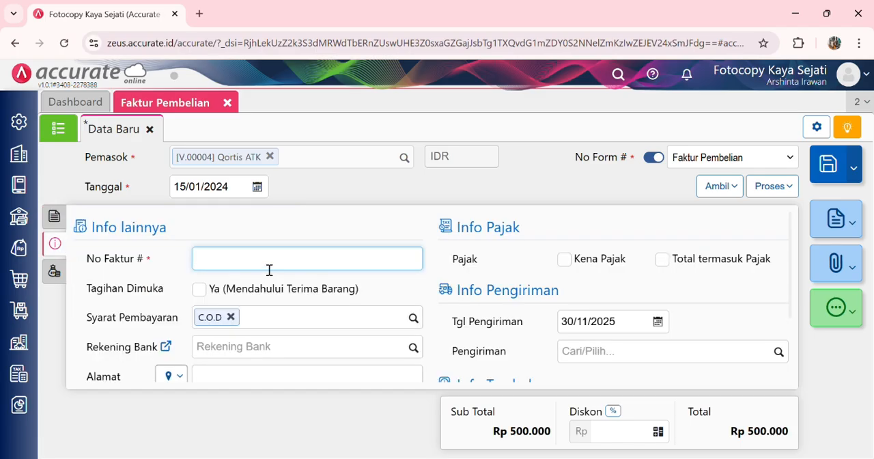
{"action": "type", "text": "QT/2024-666"}
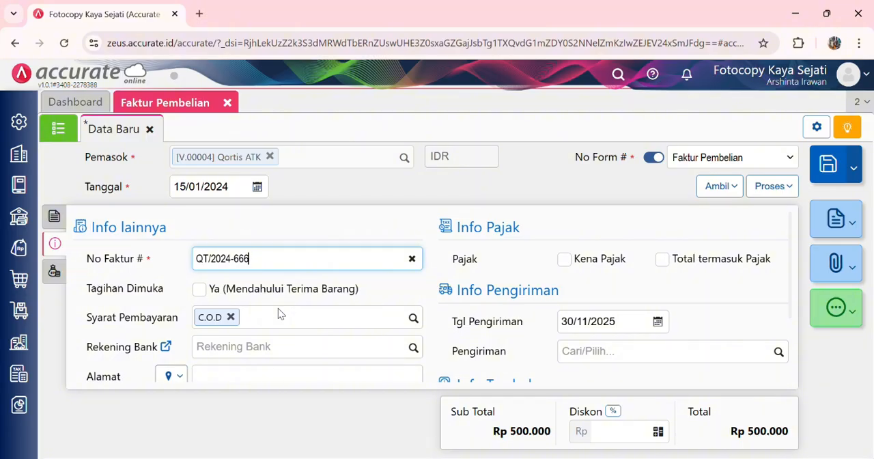
Step: Set the invoice's Tgl Pengiriman to 15/01/2024 and check the remaining additional information
{"action": "scroll", "coordinate": [637, 289], "scroll_direction": "down", "scroll_amount": 1}
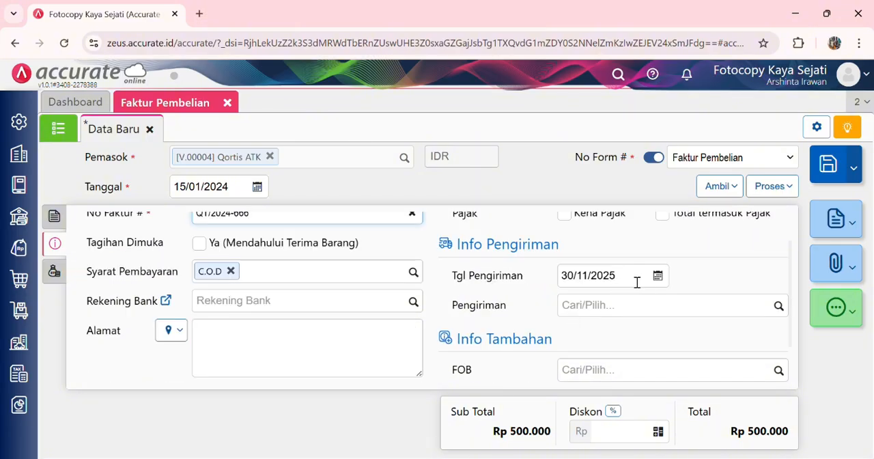
{"action": "left_click", "coordinate": [636, 282]}
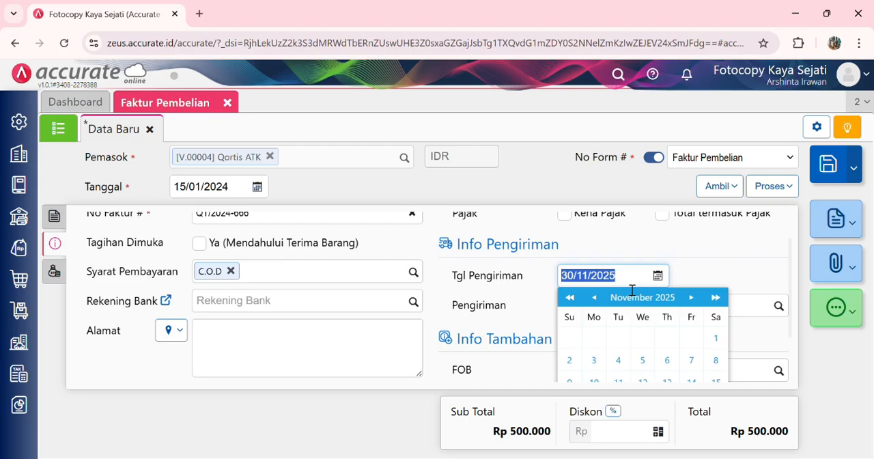
{"action": "type", "text": "15/"}
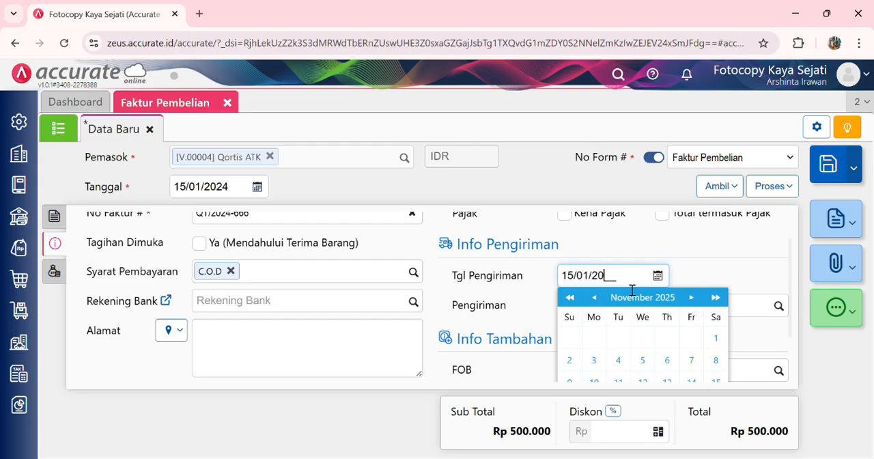
{"action": "type", "text": "01/2024"}
{"action": "left_click", "coordinate": [719, 274]}
{"action": "scroll", "coordinate": [686, 287], "scroll_direction": "down", "scroll_amount": 2}
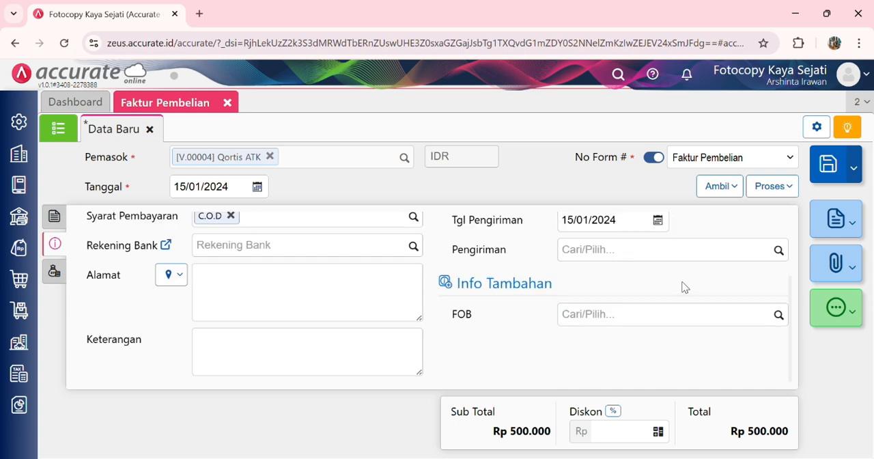
{"action": "scroll", "coordinate": [687, 288], "scroll_direction": "up", "scroll_amount": 3}
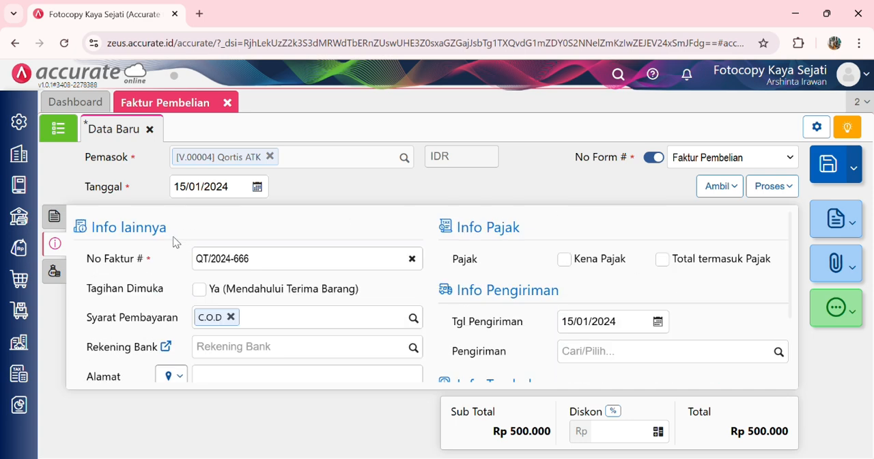
Step: Process the invoice into a Pembayaran Pembelian from Bank Mandiri IDR and calculate its Nilai Pembayaran
{"action": "left_click", "coordinate": [770, 186]}
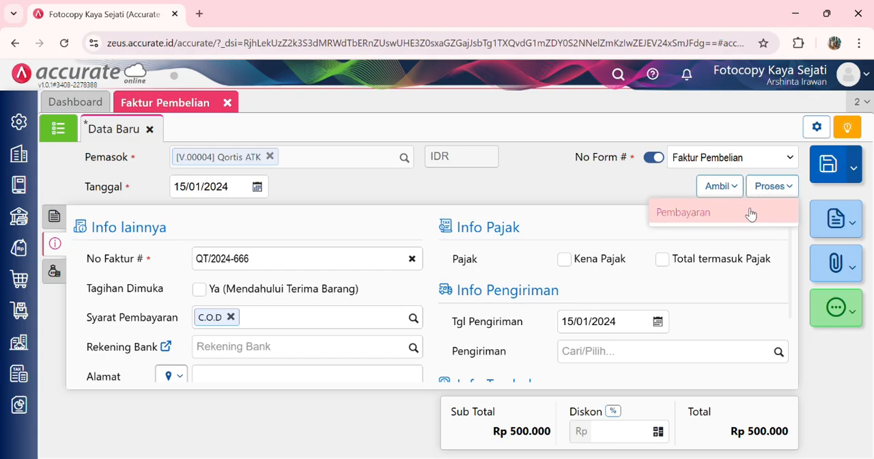
{"action": "left_click", "coordinate": [746, 212]}
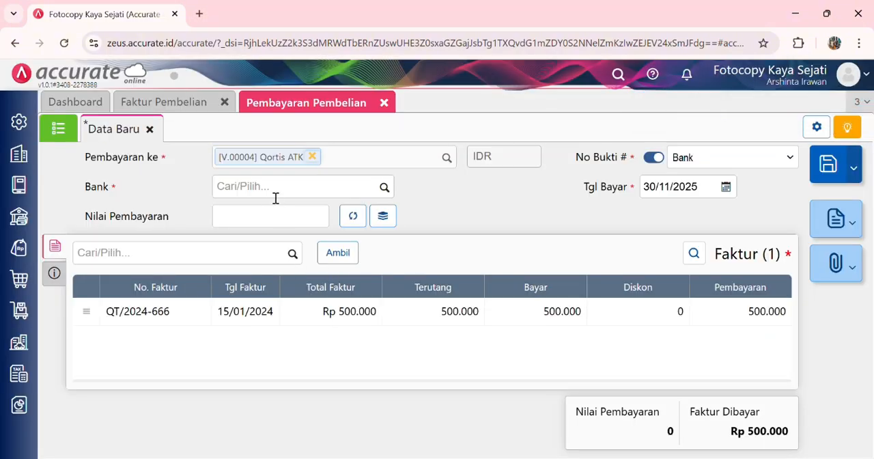
{"action": "left_click", "coordinate": [269, 194]}
{"action": "type", "text": "mandi"}
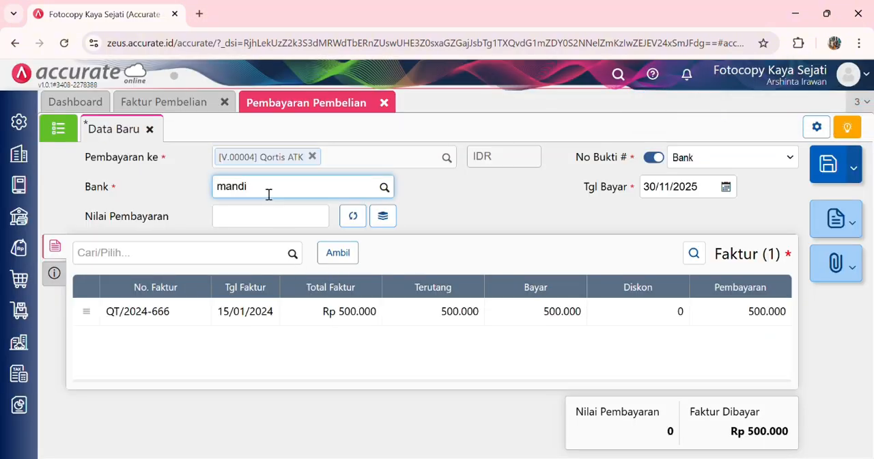
{"action": "left_click", "coordinate": [289, 226]}
{"action": "left_click", "coordinate": [353, 217]}
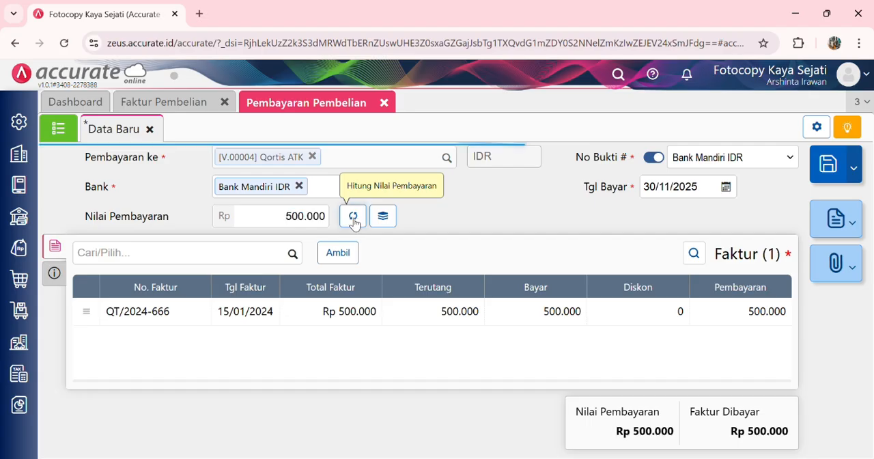
Step: Set the purchase payment's Tgl Bayar to 15/01/2024
{"action": "left_click", "coordinate": [663, 189]}
{"action": "type", "text": "15/01/"}
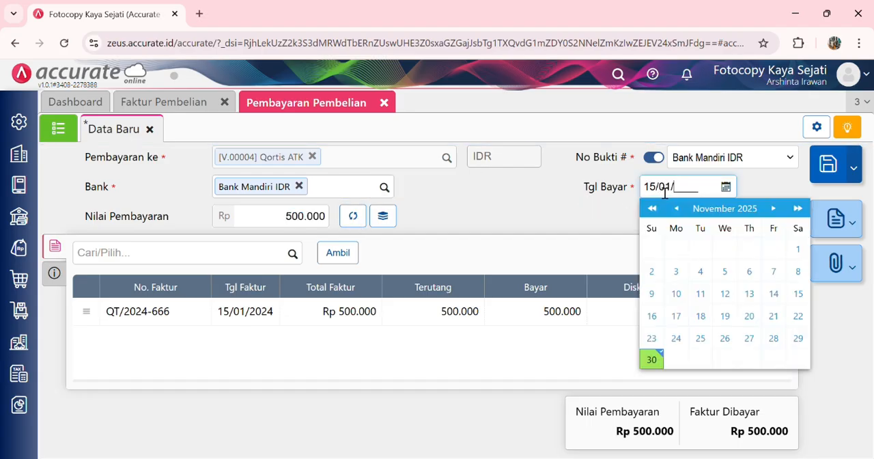
{"action": "type", "text": "2024"}
{"action": "left_click", "coordinate": [565, 206]}
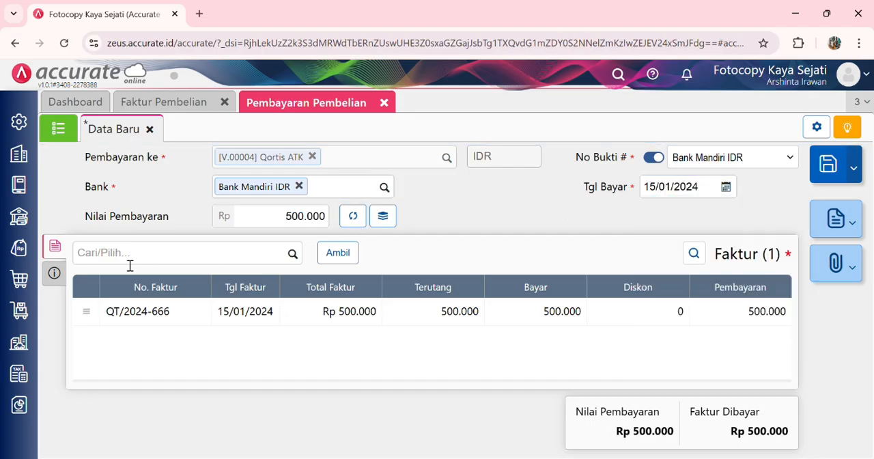
Step: Set the payment's Metode Bayar to Transfer Bank and save the purchase payment
{"action": "left_click", "coordinate": [54, 273]}
{"action": "left_click", "coordinate": [215, 293]}
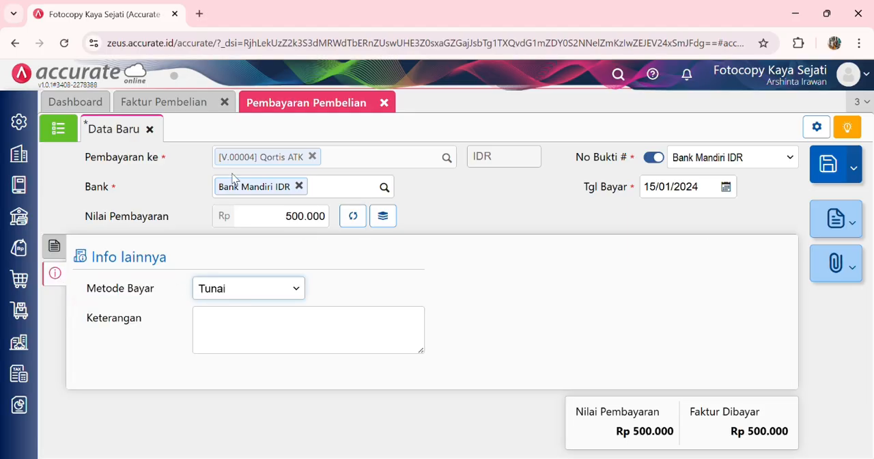
{"action": "key", "text": "Down"}
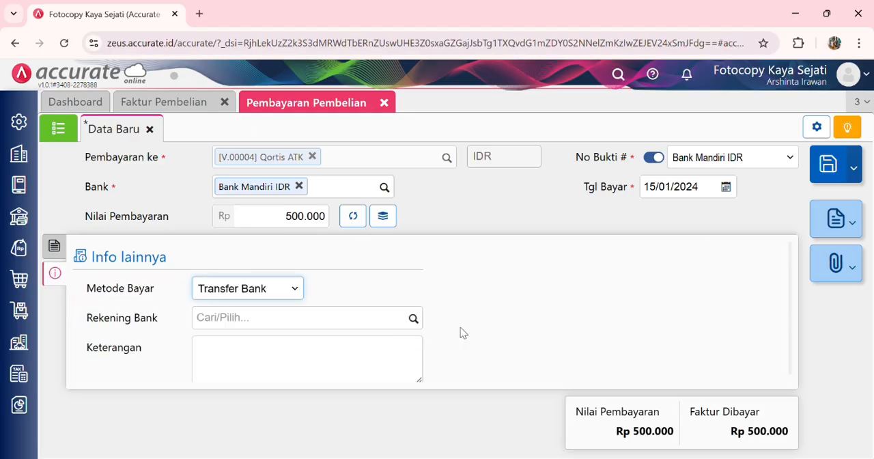
{"action": "left_click", "coordinate": [556, 326]}
{"action": "left_click", "coordinate": [827, 164]}
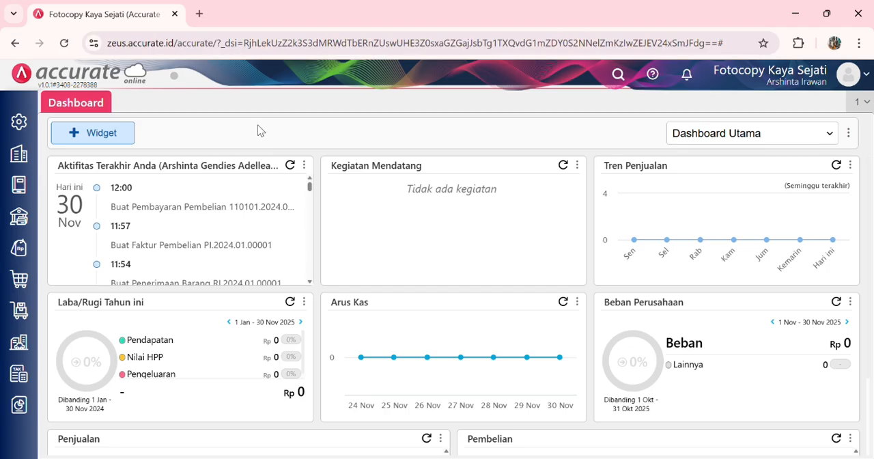
Step: Enable the Tagihan Dimuka (Mendahului Terima Barang) purchasing feature in the company preferences and save them
{"action": "left_click", "coordinate": [23, 119]}
{"action": "left_click", "coordinate": [93, 227]}
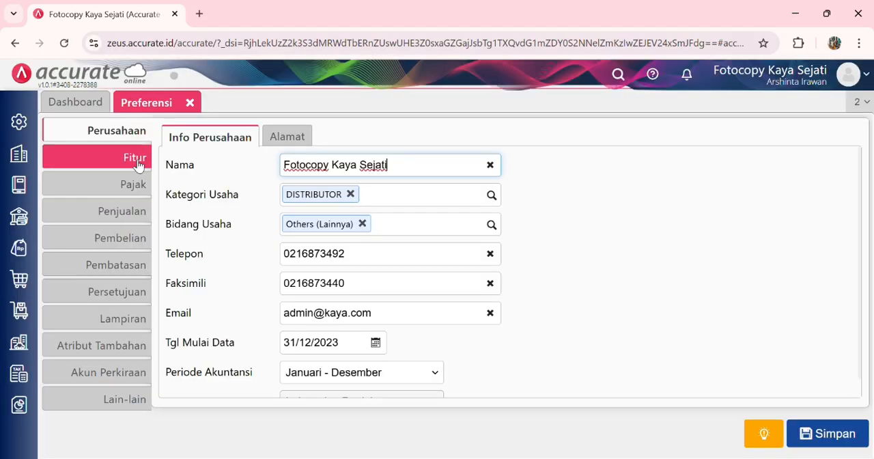
{"action": "left_click", "coordinate": [135, 160]}
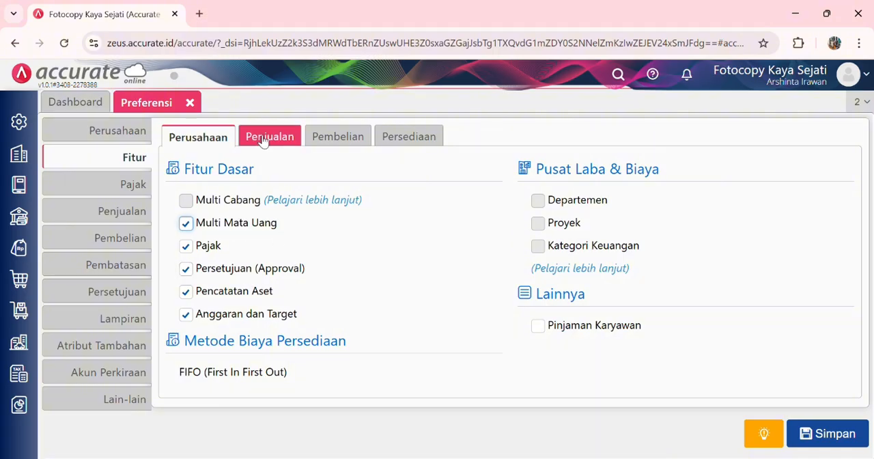
{"action": "left_click", "coordinate": [353, 142]}
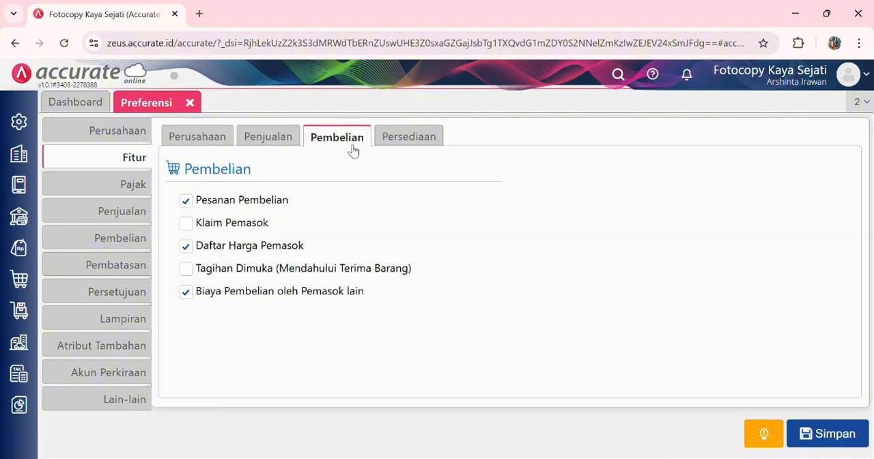
{"action": "left_click", "coordinate": [186, 269]}
{"action": "left_click", "coordinate": [807, 437]}
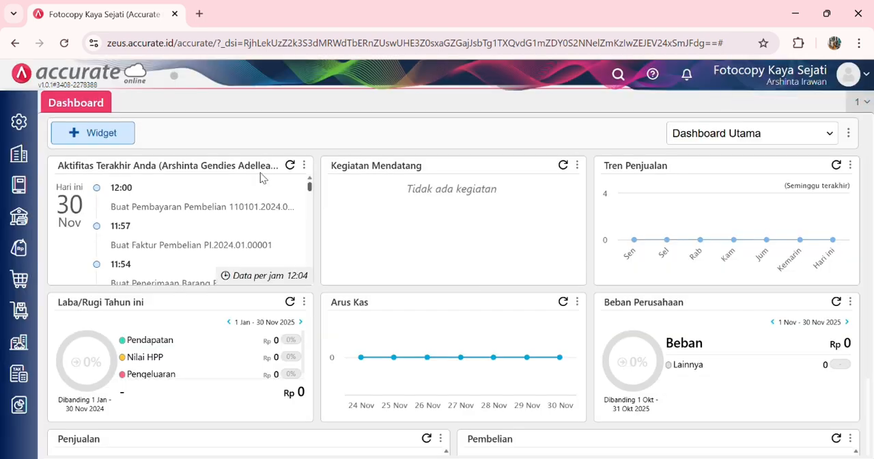
Step: Start a new Faktur Pembelian for supplier Pemasok Umum and set its Tanggal to 17/01/2024
{"action": "left_click", "coordinate": [19, 278]}
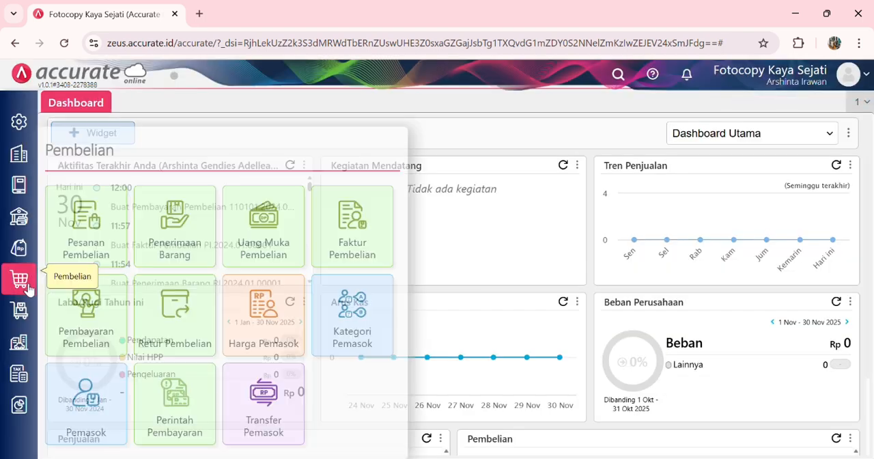
{"action": "left_click", "coordinate": [355, 226]}
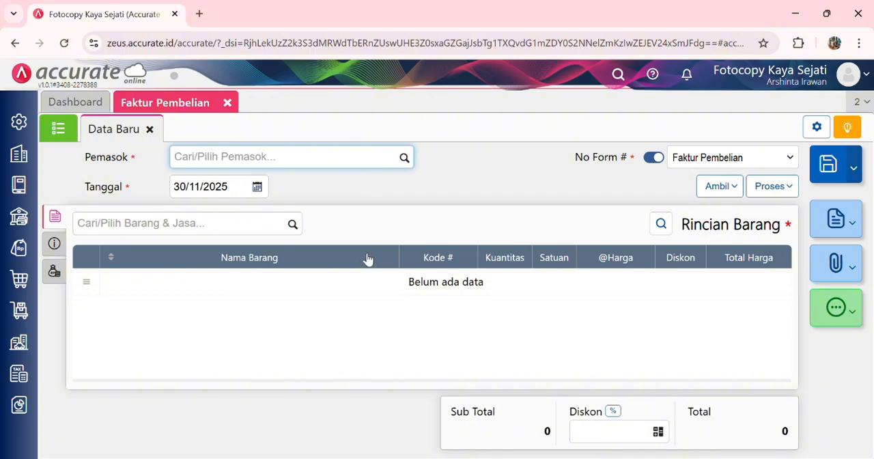
{"action": "type", "text": "pema"}
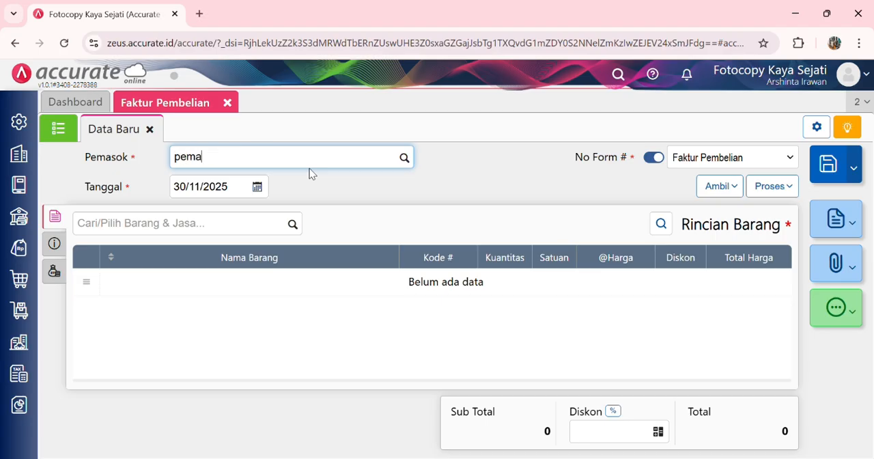
{"action": "type", "text": "sok"}
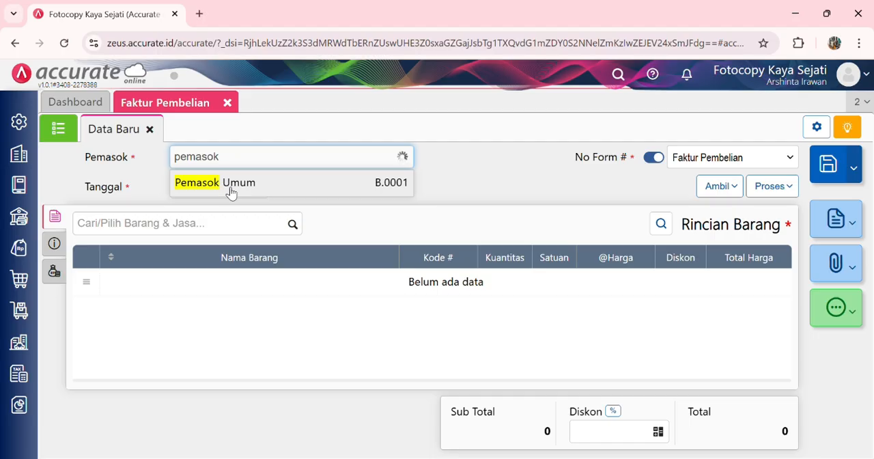
{"action": "left_click", "coordinate": [231, 192]}
{"action": "left_click", "coordinate": [233, 194]}
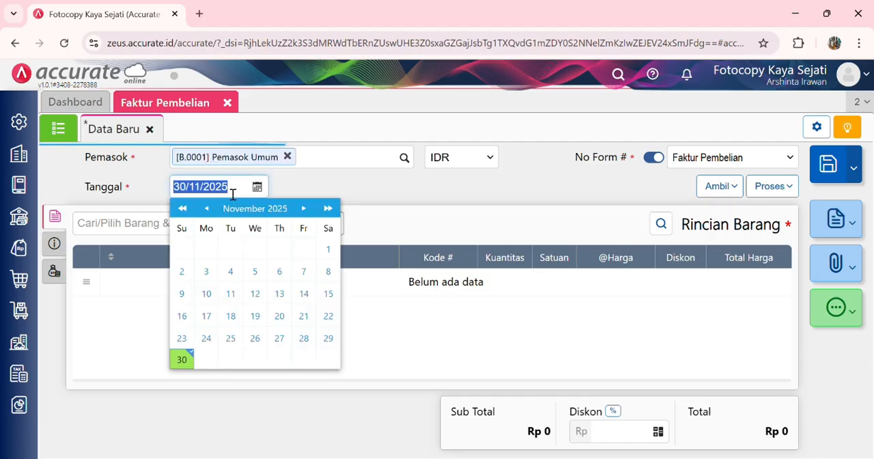
{"action": "type", "text": "17/01/2024"}
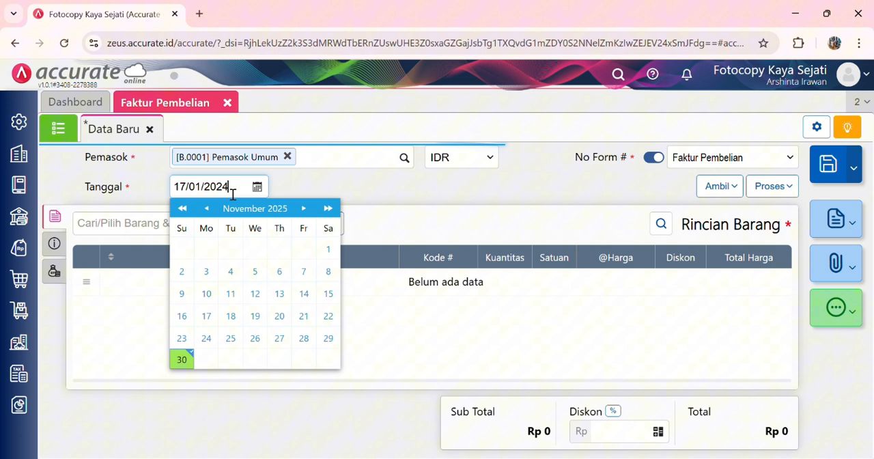
{"action": "left_click", "coordinate": [410, 223]}
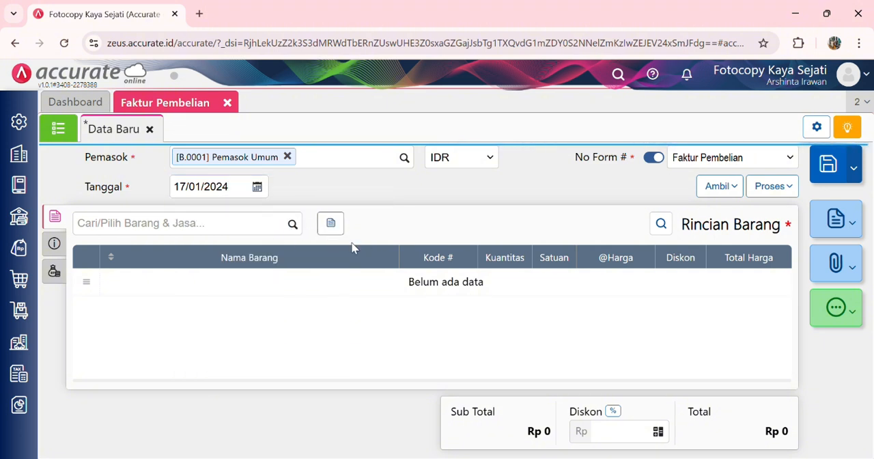
{"action": "left_click", "coordinate": [293, 224]}
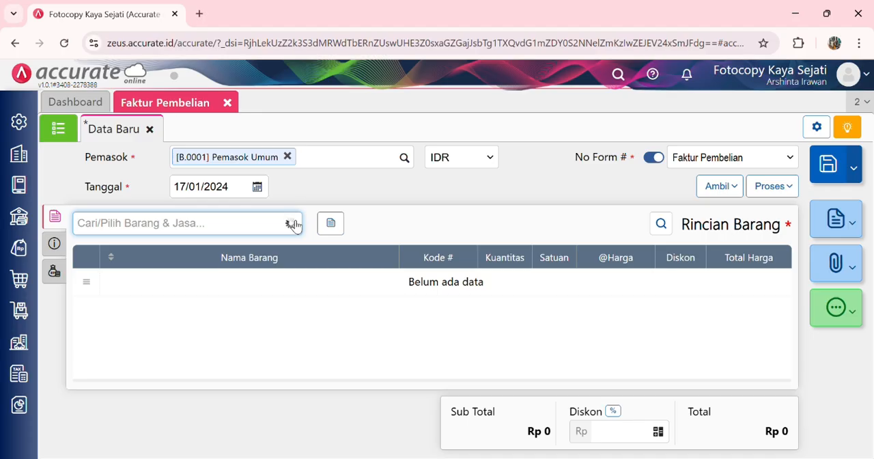
{"action": "type", "text": "pensil"}
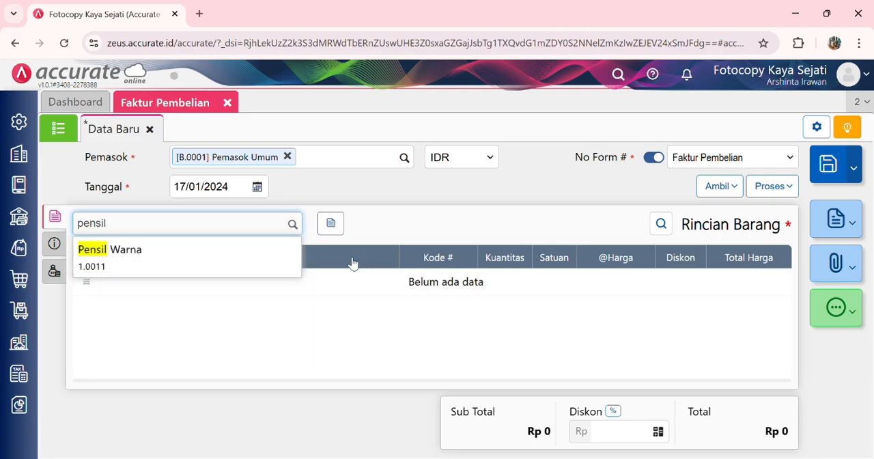
{"action": "left_click", "coordinate": [260, 255]}
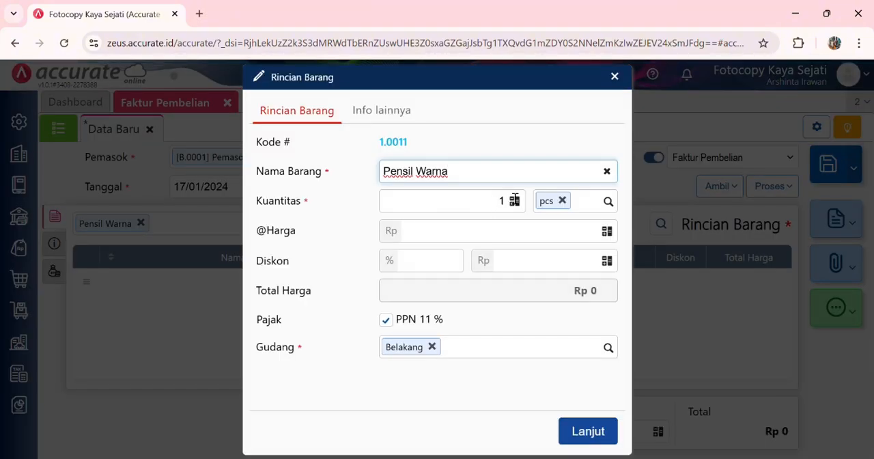
{"action": "left_click", "coordinate": [511, 202]}
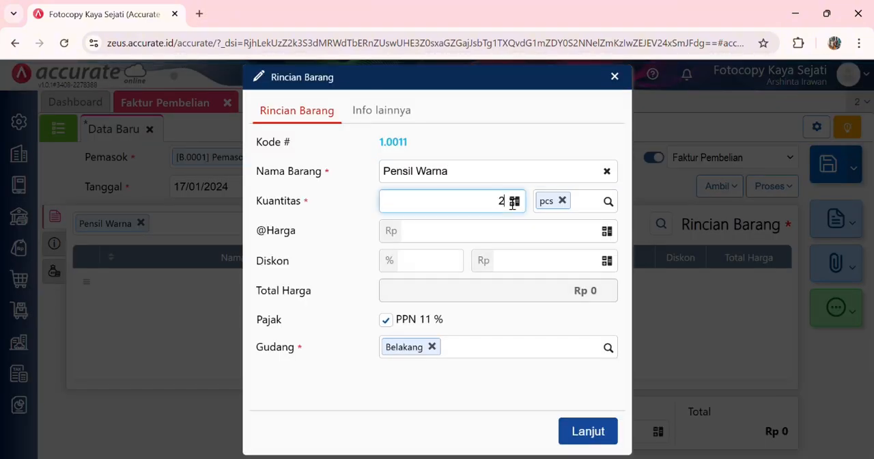
{"action": "left_click", "coordinate": [527, 231]}
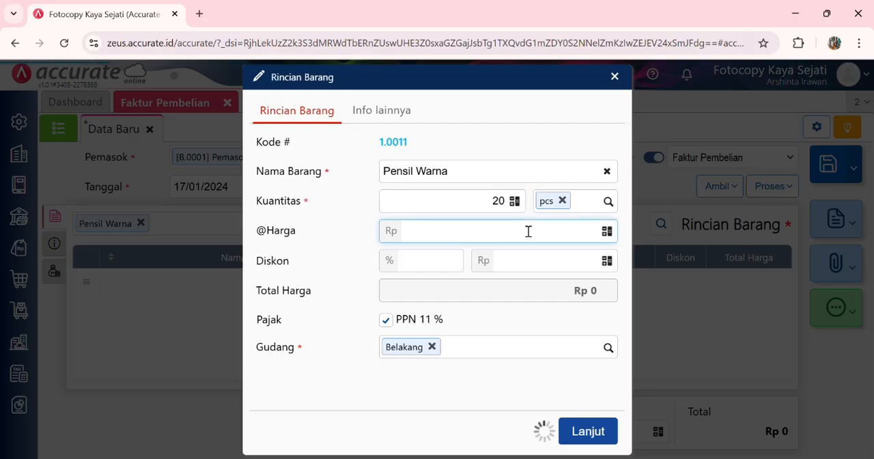
{"action": "type", "text": "100000"}
{"action": "key", "text": "BackSpace"}
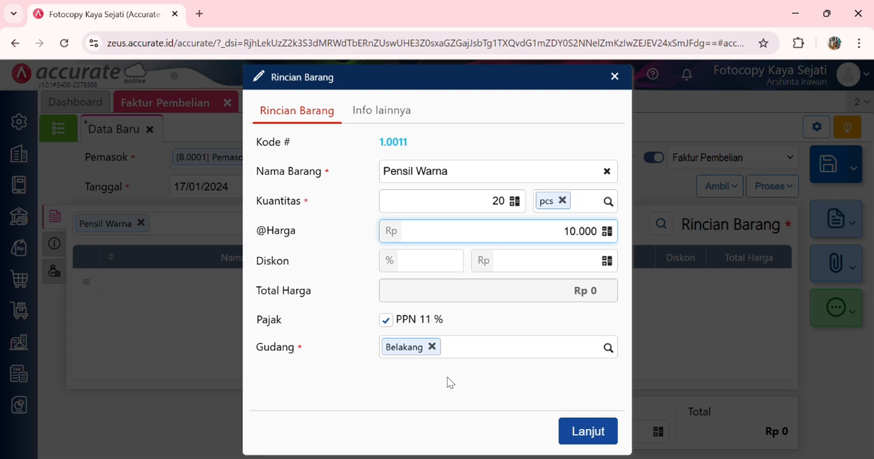
{"action": "left_click", "coordinate": [589, 431]}
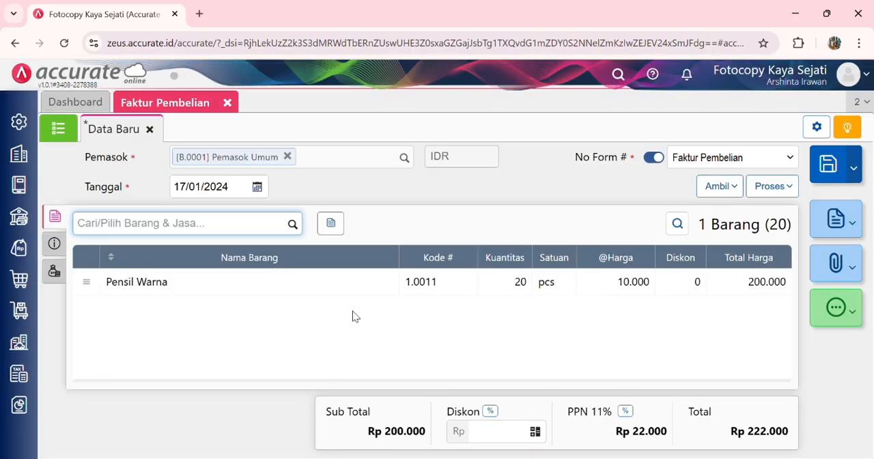
Step: Set the invoice's No Faktur to 182529 and mark it as Tagihan Dimuka (Mendahului Terima Barang)
{"action": "left_click", "coordinate": [55, 245]}
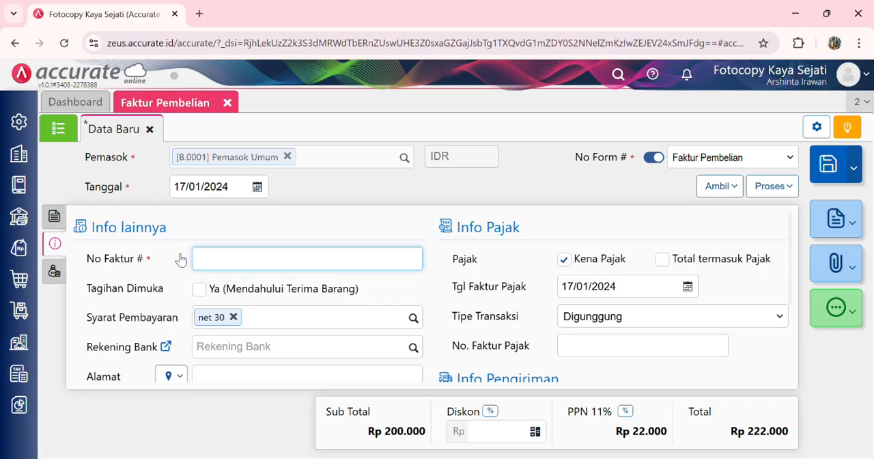
{"action": "type", "text": "182529"}
{"action": "left_click", "coordinate": [198, 289]}
Step: Set the invoice's Tgl Pengiriman to 17/01/2024 in the shipping info
{"action": "scroll", "coordinate": [391, 290], "scroll_direction": "down", "scroll_amount": 1}
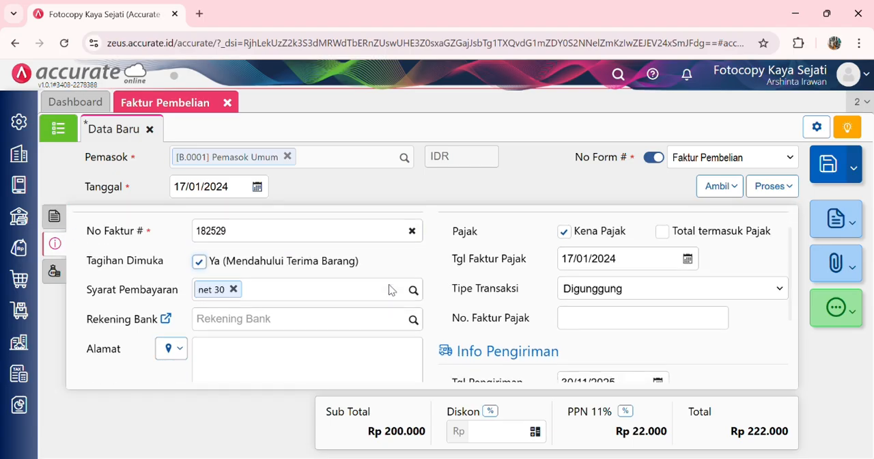
{"action": "scroll", "coordinate": [391, 290], "scroll_direction": "up", "scroll_amount": 1}
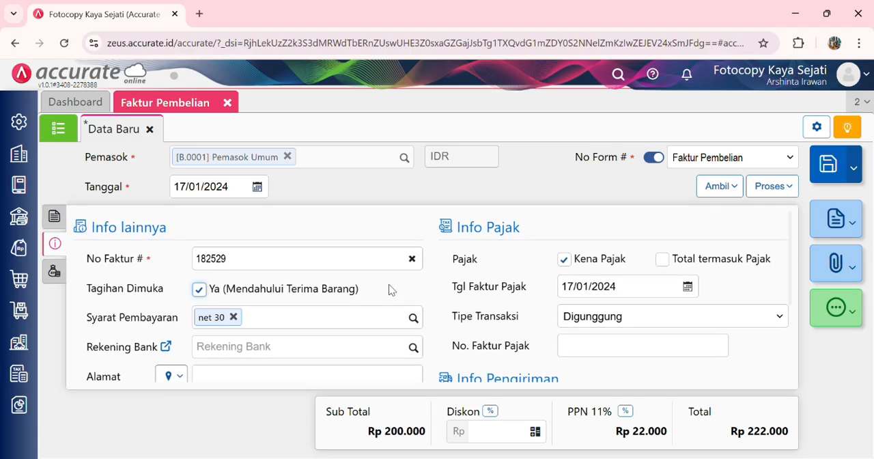
{"action": "scroll", "coordinate": [294, 320], "scroll_direction": "down", "scroll_amount": 4}
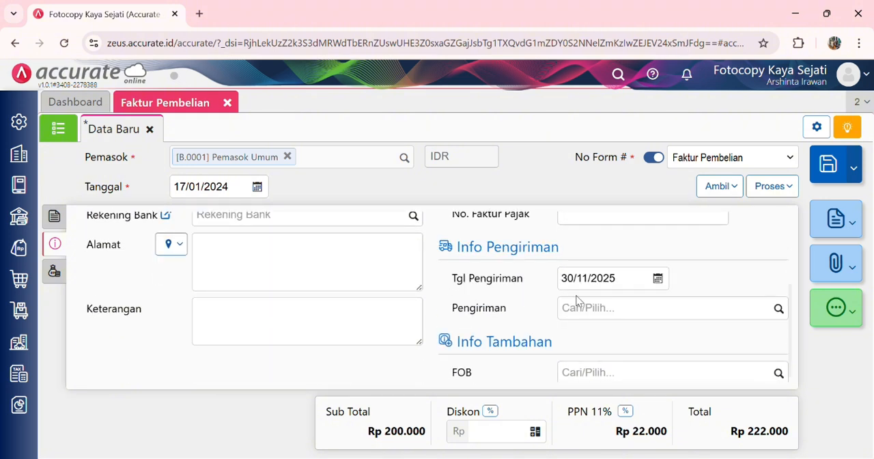
{"action": "left_click", "coordinate": [626, 287]}
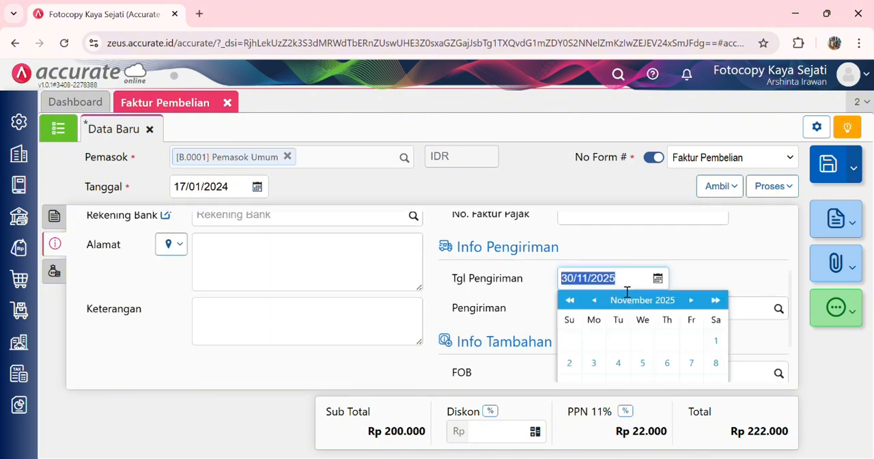
{"action": "type", "text": "17/01/20"}
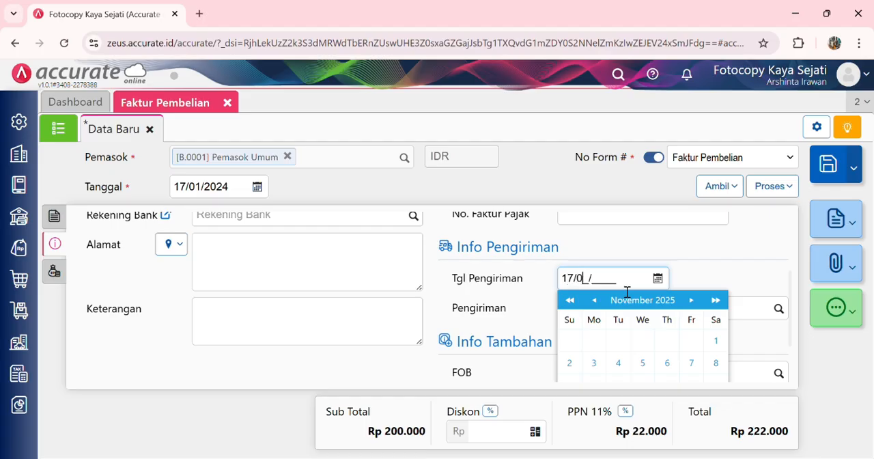
{"action": "type", "text": "24"}
{"action": "left_click", "coordinate": [773, 253]}
{"action": "scroll", "coordinate": [704, 318], "scroll_direction": "up", "scroll_amount": 3}
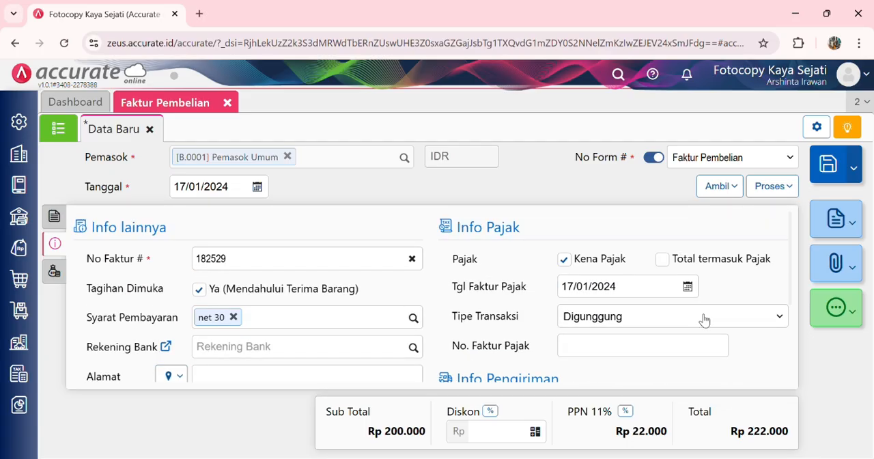
Step: Apply a 5% Diskon to the whole invoice and return to its item details
{"action": "left_click", "coordinate": [54, 271]}
{"action": "left_click", "coordinate": [492, 411]}
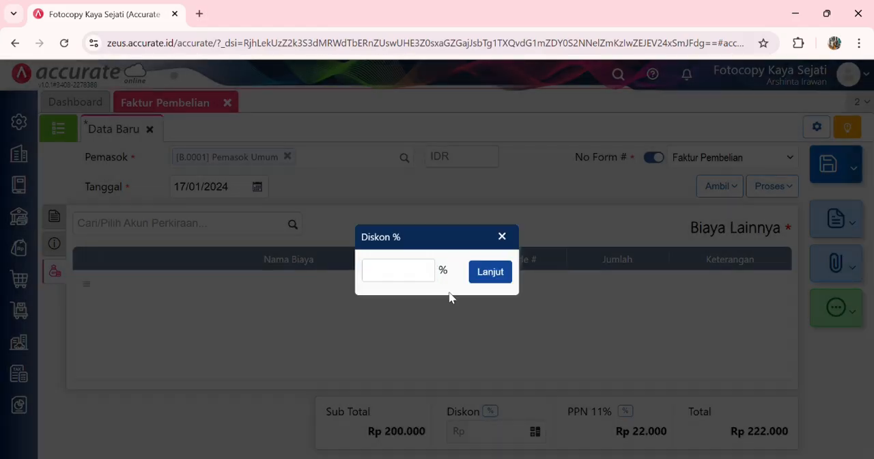
{"action": "left_click", "coordinate": [430, 273]}
{"action": "type", "text": "5"}
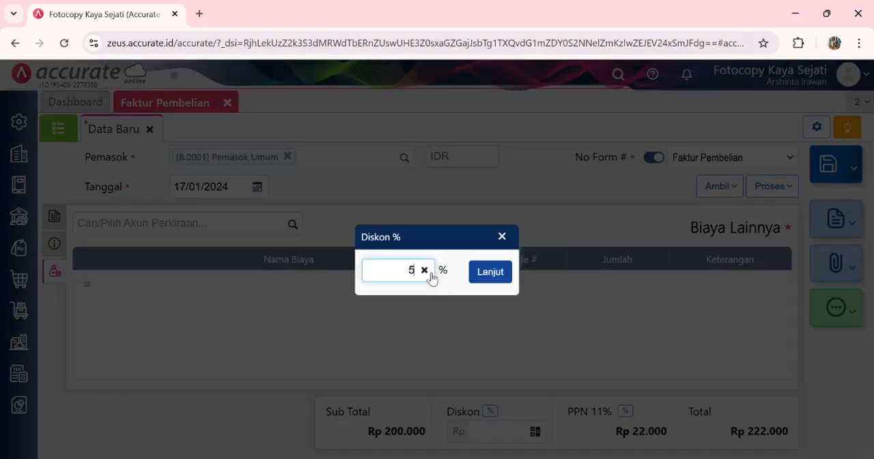
{"action": "left_click", "coordinate": [490, 272]}
{"action": "left_click", "coordinate": [56, 215]}
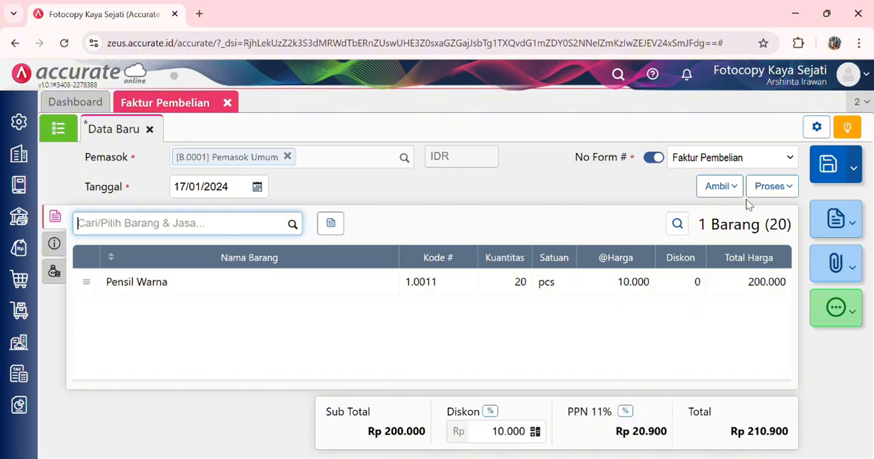
Step: Process the invoice into a Pembayaran Pembelian from Bank Mandiri IDR and fill Nilai Pembayaran with the invoice amount of Rp 210.900
{"action": "left_click", "coordinate": [771, 186]}
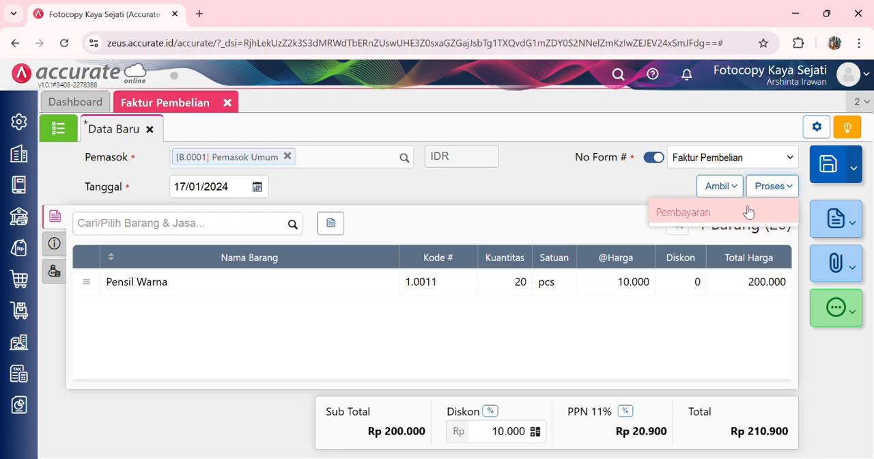
{"action": "left_click", "coordinate": [691, 209]}
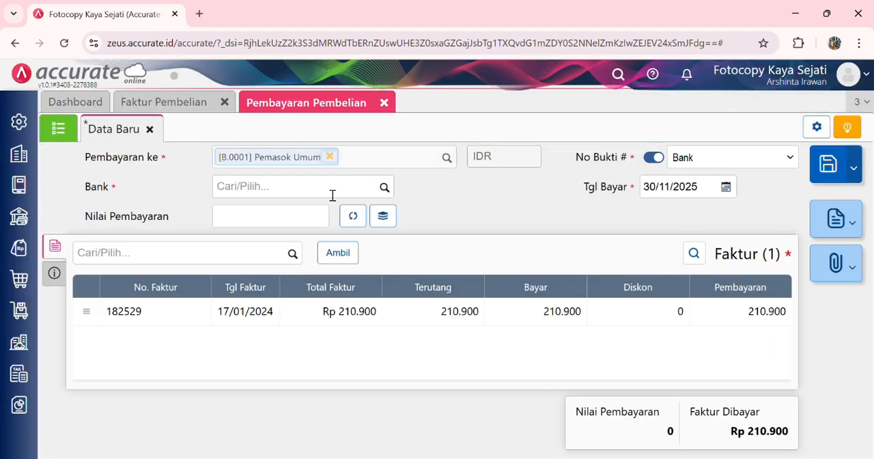
{"action": "left_click", "coordinate": [286, 195]}
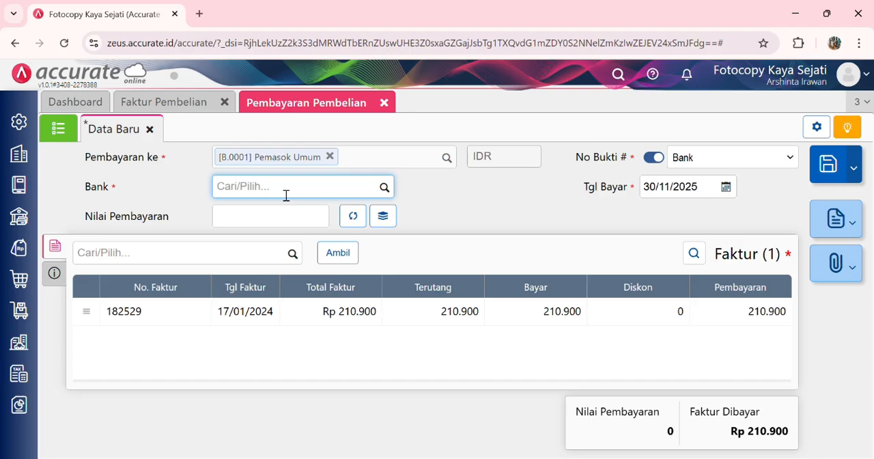
{"action": "type", "text": "mankdi"}
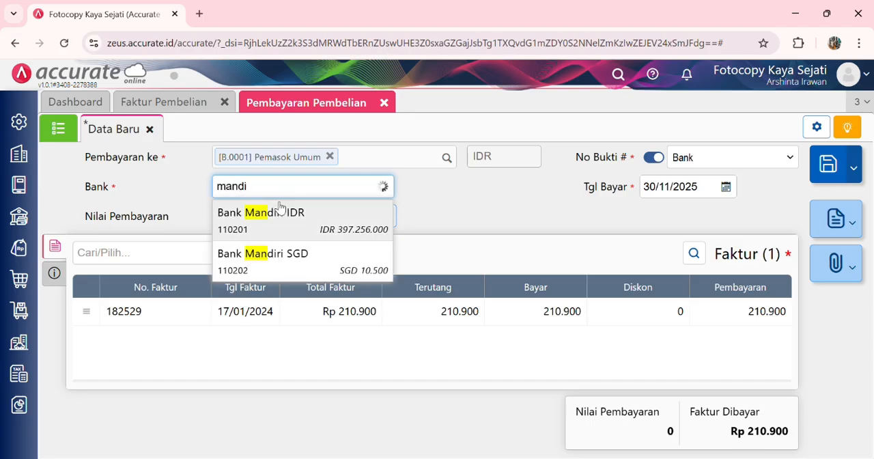
{"action": "left_click", "coordinate": [277, 209]}
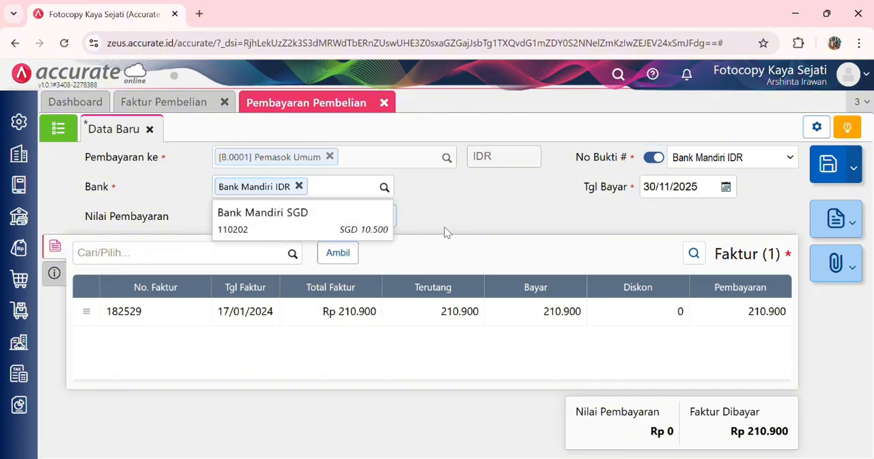
{"action": "left_click", "coordinate": [446, 230]}
{"action": "left_click", "coordinate": [354, 216]}
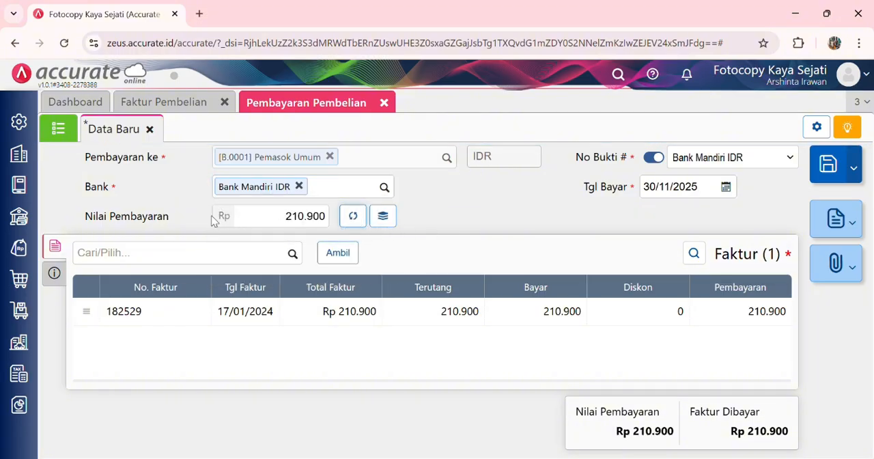
Step: Set the payment's Metode Bayar to Cek/Giro with No. Cek GR00171
{"action": "left_click", "coordinate": [55, 273]}
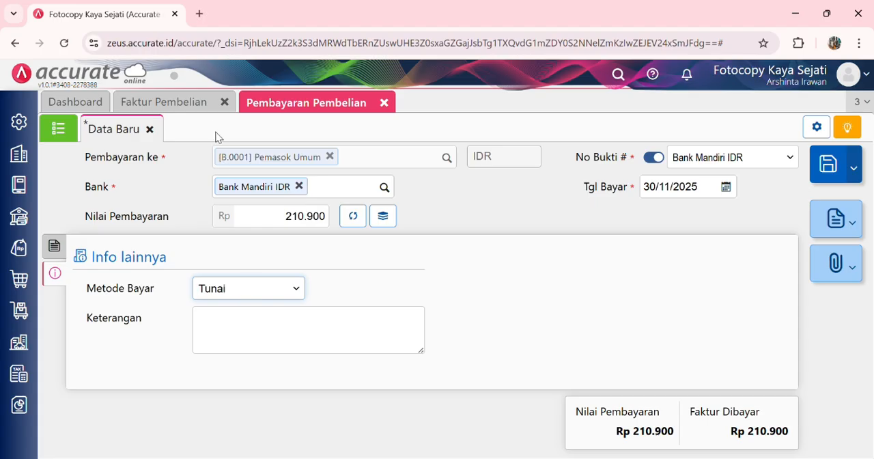
{"action": "left_click", "coordinate": [218, 107]}
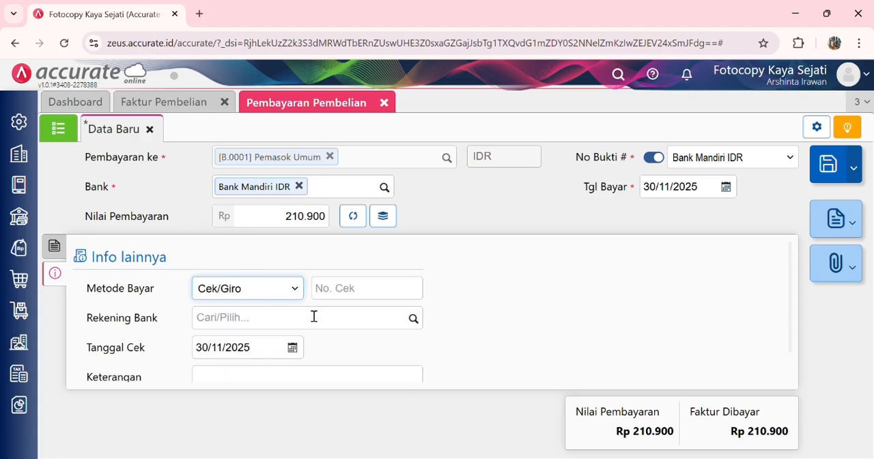
{"action": "left_click", "coordinate": [345, 295]}
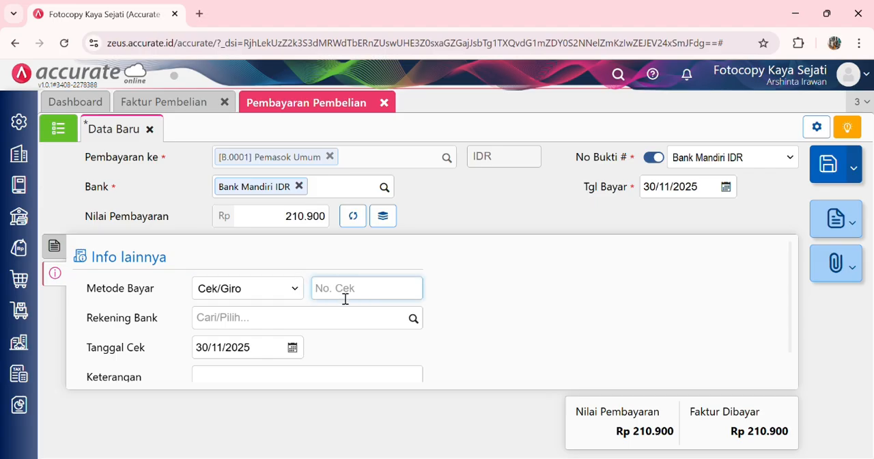
{"action": "type", "text": "GR00171"}
Step: Set the payment's Tanggal Cek to 18/01/2024
{"action": "scroll", "coordinate": [305, 331], "scroll_direction": "down", "scroll_amount": 1}
{"action": "left_click", "coordinate": [267, 319]}
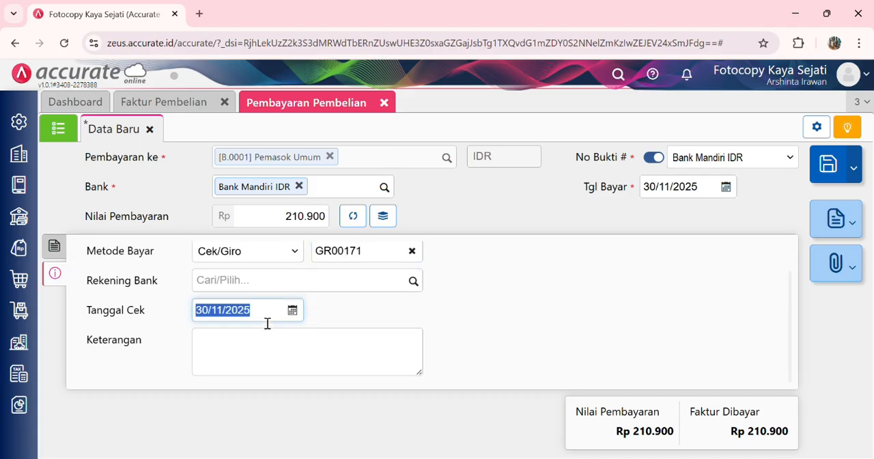
{"action": "type", "text": "18/"}
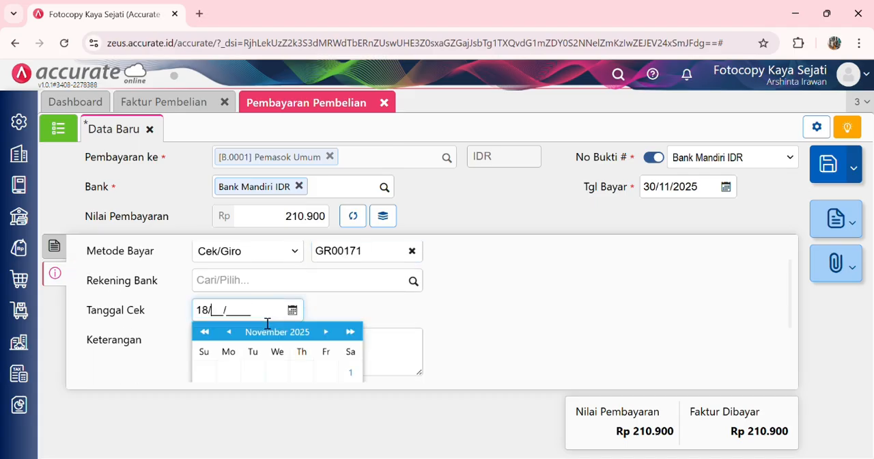
{"action": "type", "text": "01/2024"}
{"action": "left_click", "coordinate": [453, 321]}
{"action": "scroll", "coordinate": [240, 322], "scroll_direction": "up", "scroll_amount": 1}
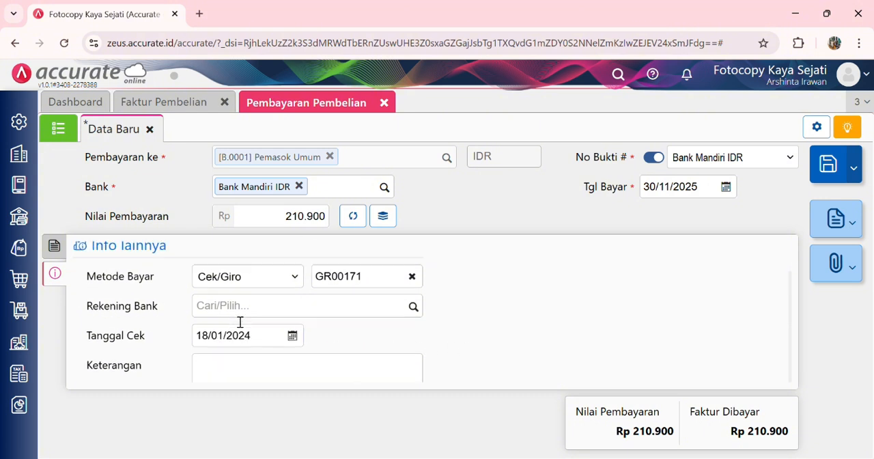
Step: Set the payment's Tgl Bayar to 17/01/2024, return to its invoice list and save the purchase payment
{"action": "left_click", "coordinate": [683, 195]}
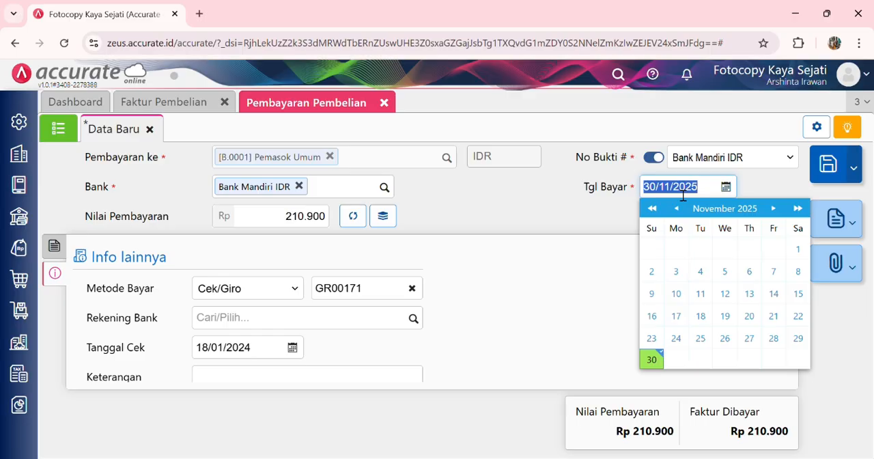
{"action": "type", "text": "17/01/2024"}
{"action": "left_click", "coordinate": [599, 228]}
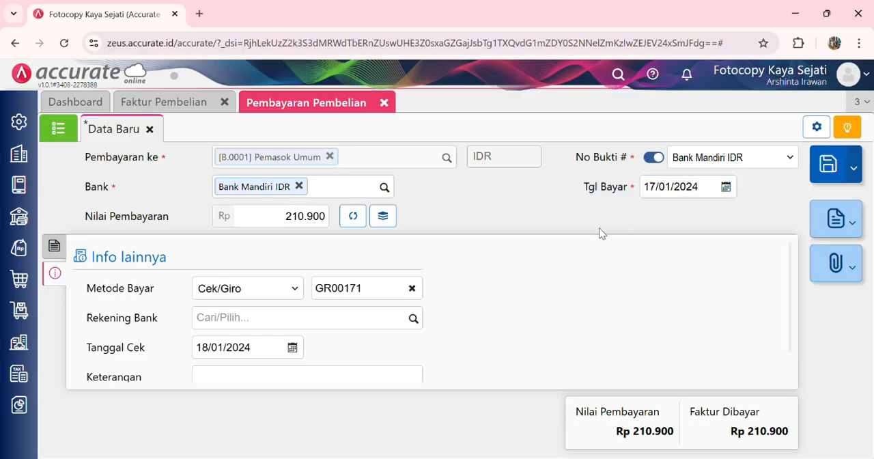
{"action": "left_click", "coordinate": [55, 246]}
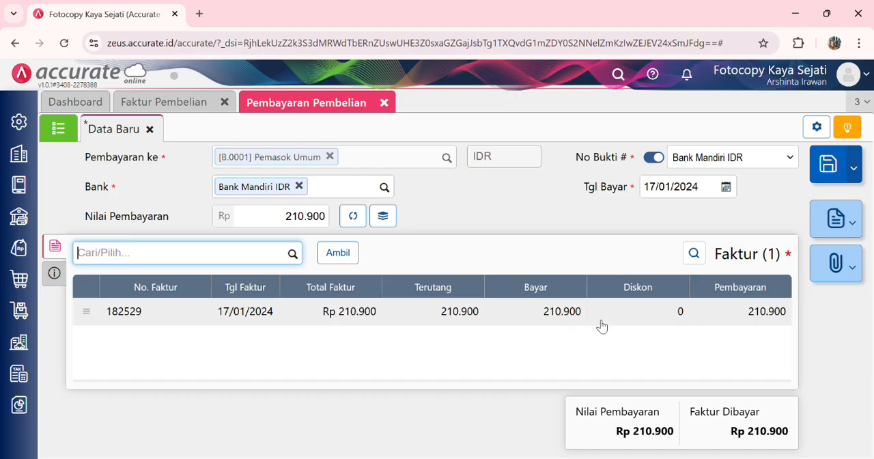
{"action": "left_click", "coordinate": [835, 167]}
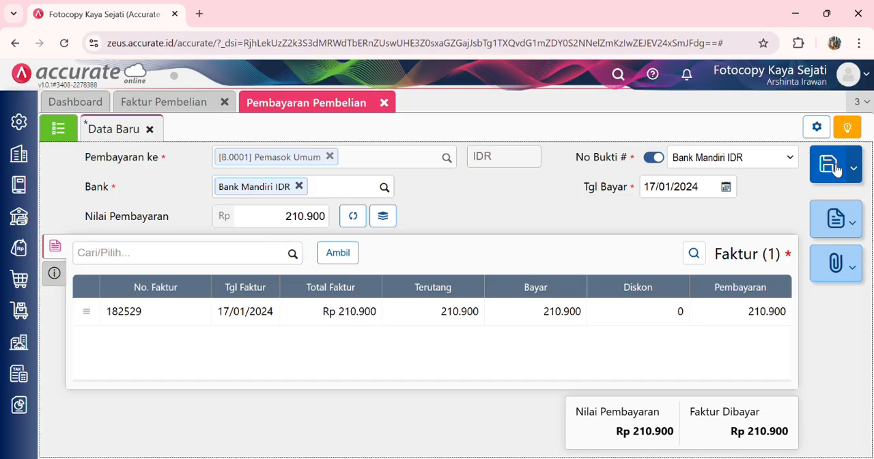
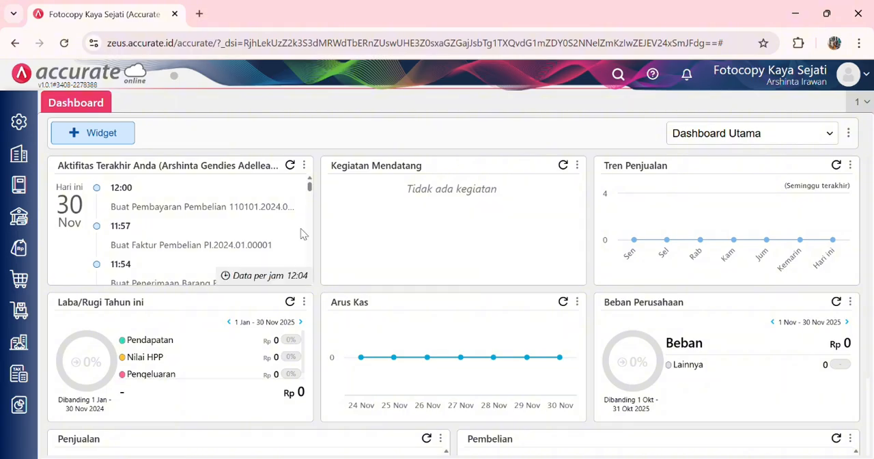
Step: Start a new Pesanan Pembelian with Citra Cepat as Pemasok
{"action": "left_click", "coordinate": [19, 279]}
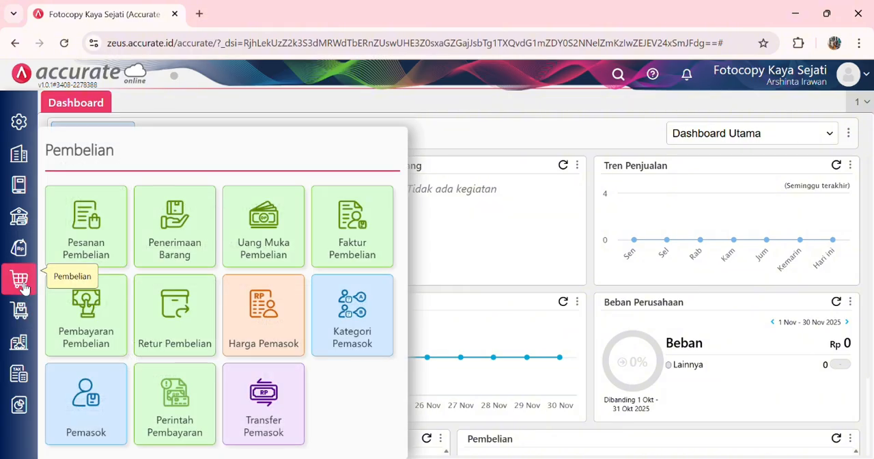
{"action": "left_click", "coordinate": [90, 251]}
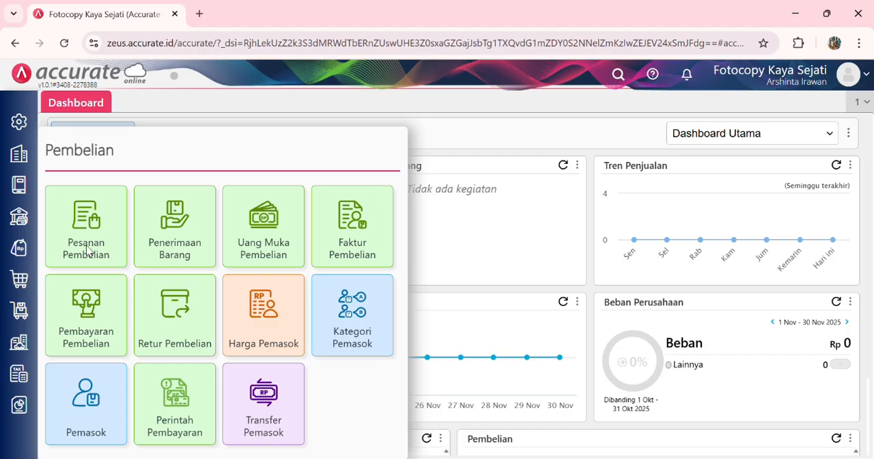
{"action": "left_click", "coordinate": [104, 213]}
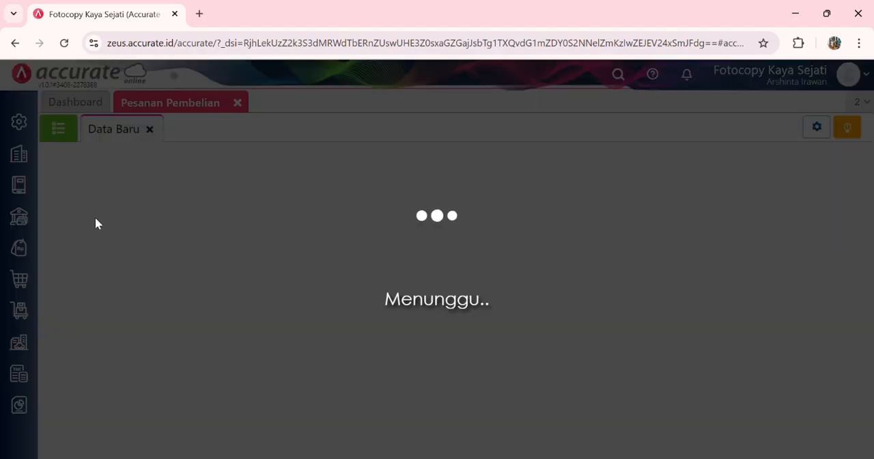
{"action": "type", "text": "c"}
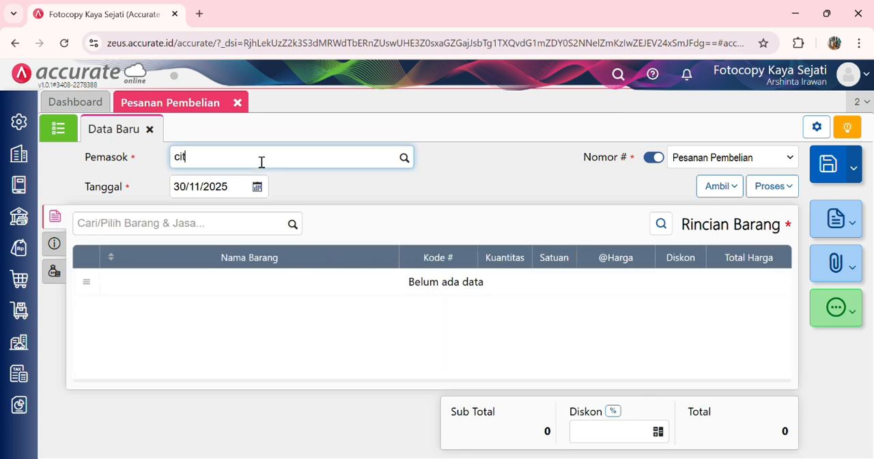
{"action": "type", "text": "it"}
{"action": "left_click", "coordinate": [234, 184]}
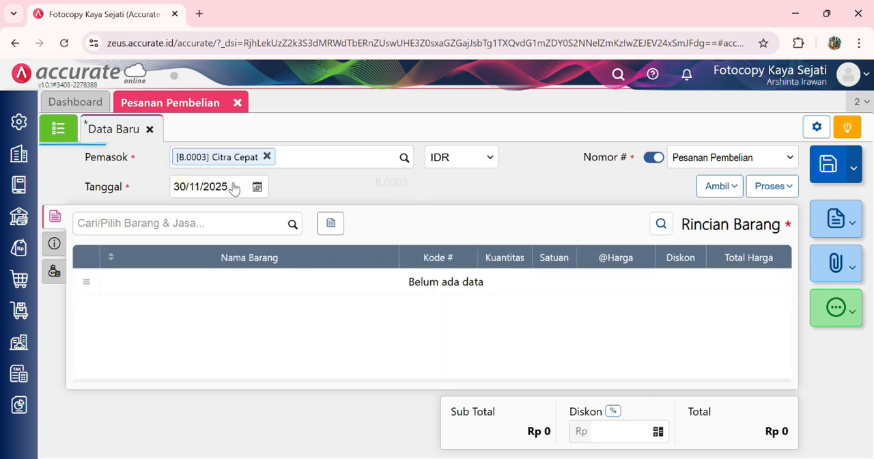
Step: Set the purchase order's Tanggal to 24/01/2024
{"action": "left_click", "coordinate": [234, 189]}
{"action": "type", "text": "24/01/"}
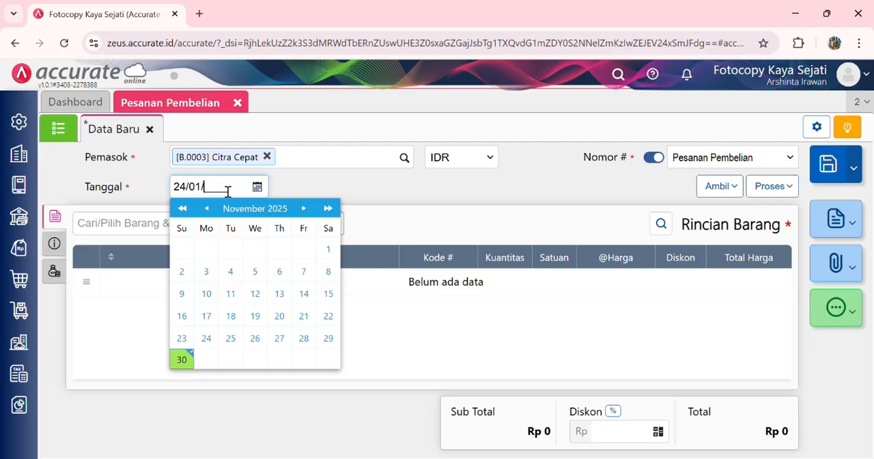
{"action": "type", "text": "2024"}
{"action": "left_click", "coordinate": [372, 194]}
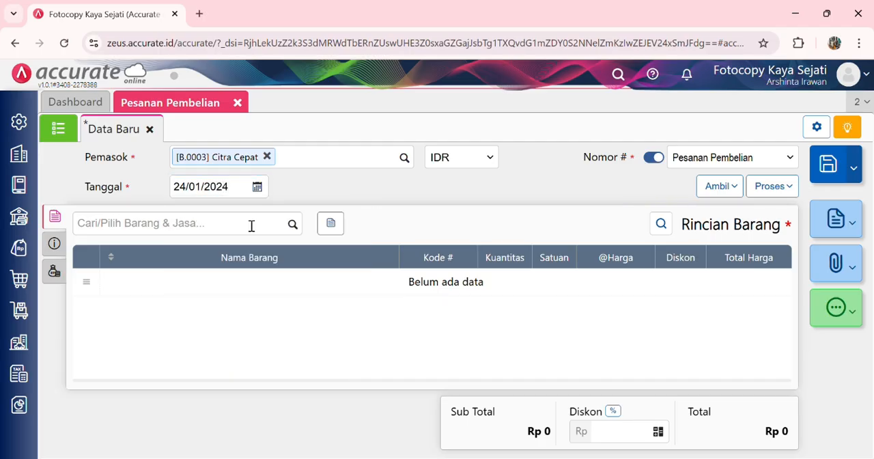
Step: Add 90 pcs of Map Coklat at Rp 1.000 each to the purchase order
{"action": "left_click", "coordinate": [251, 228]}
{"action": "type", "text": "map"}
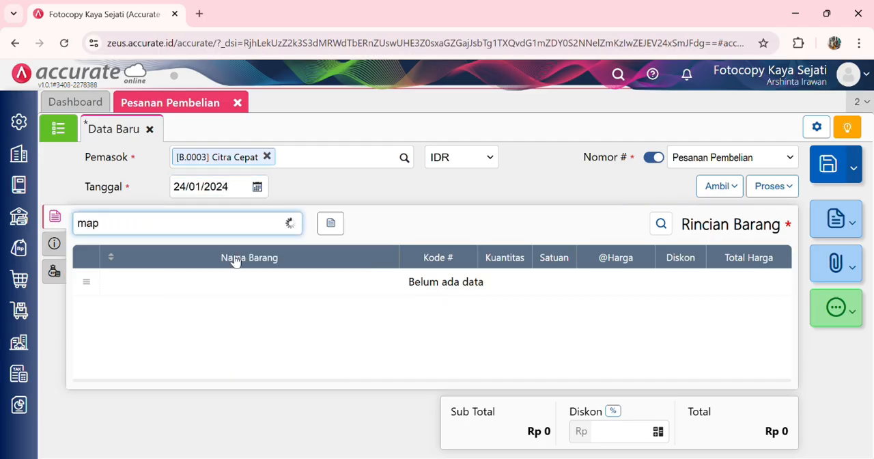
{"action": "left_click", "coordinate": [265, 258]}
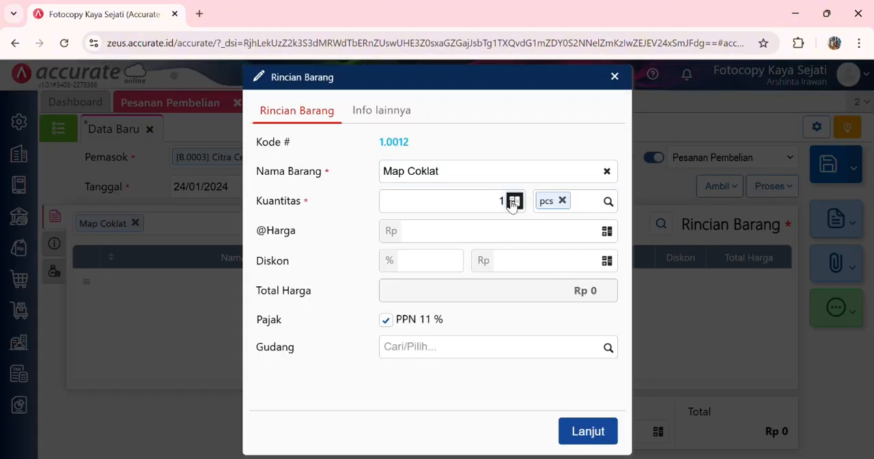
{"action": "left_click", "coordinate": [513, 202]}
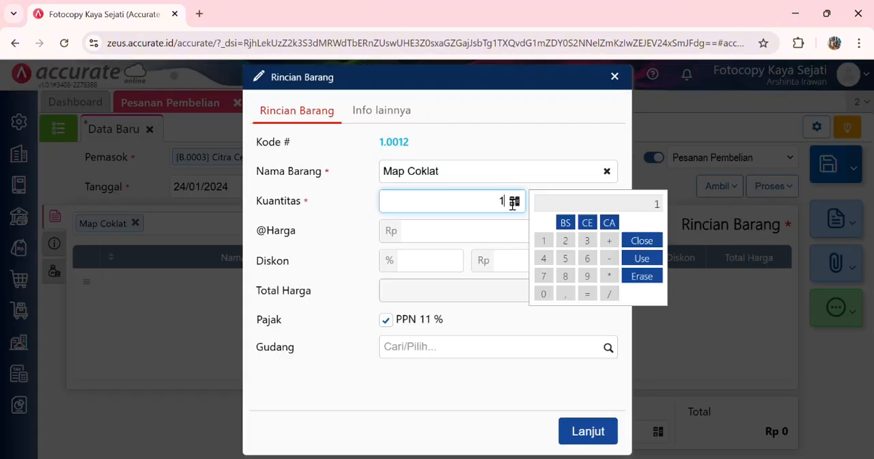
{"action": "left_click", "coordinate": [513, 202]}
{"action": "type", "text": "90"}
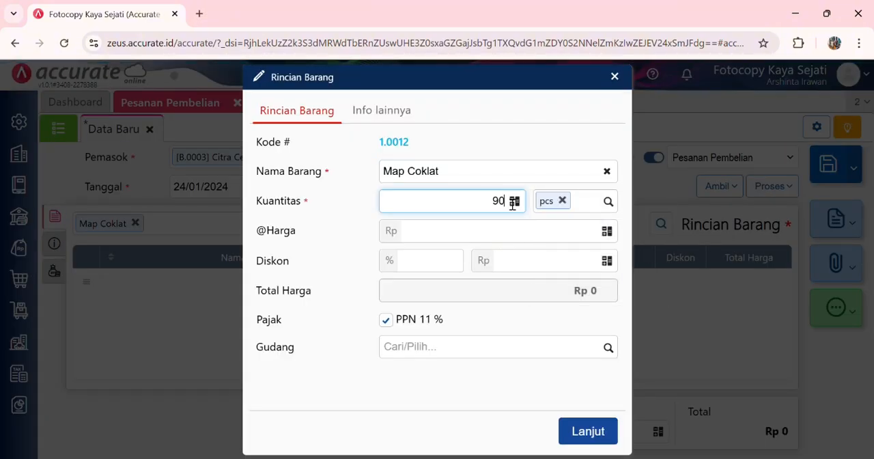
{"action": "left_click", "coordinate": [545, 236]}
{"action": "type", "text": "1000"}
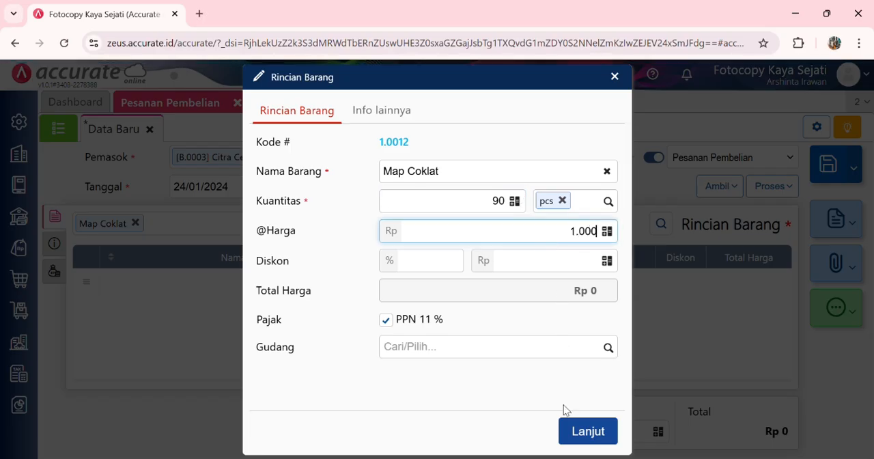
{"action": "left_click", "coordinate": [581, 435]}
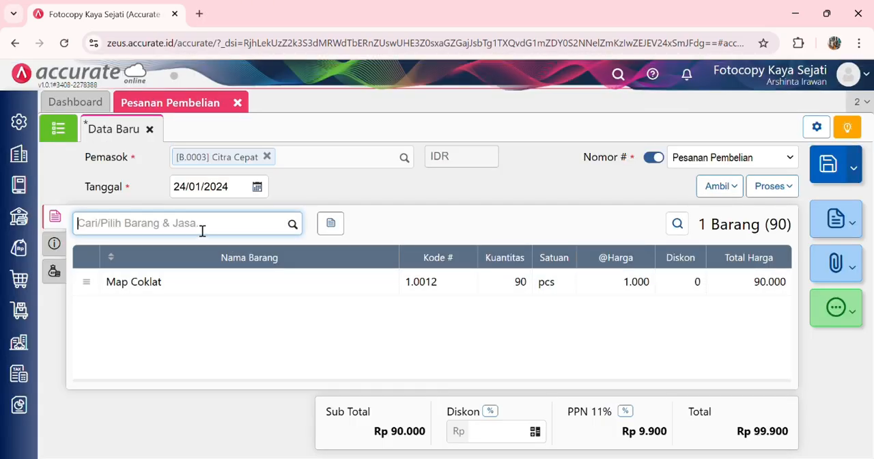
Step: Add 100 pcs of Map Warna-warni at Rp 1.000 each to the purchase order
{"action": "type", "text": "map"}
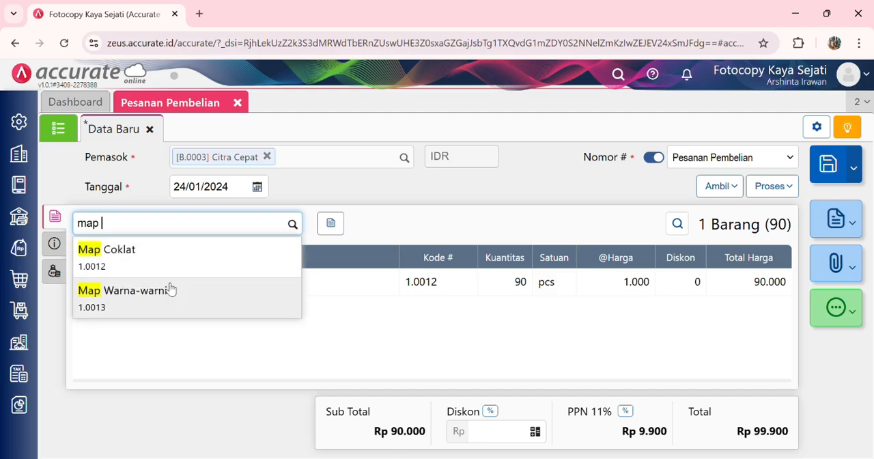
{"action": "left_click", "coordinate": [169, 290]}
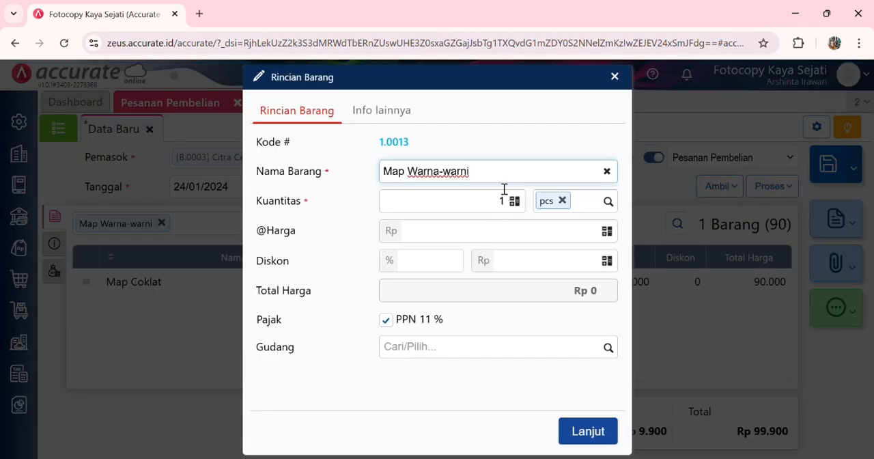
{"action": "left_click", "coordinate": [511, 203]}
{"action": "type", "text": "000"}
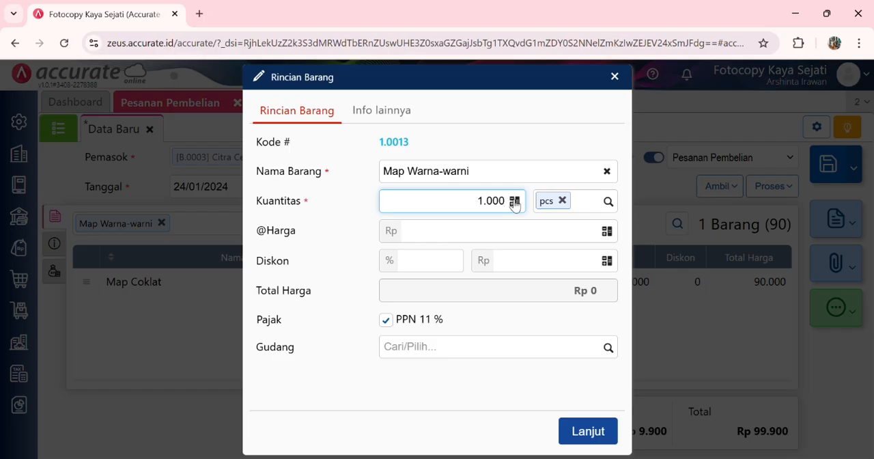
{"action": "left_click", "coordinate": [553, 243]}
{"action": "type", "text": "1000"}
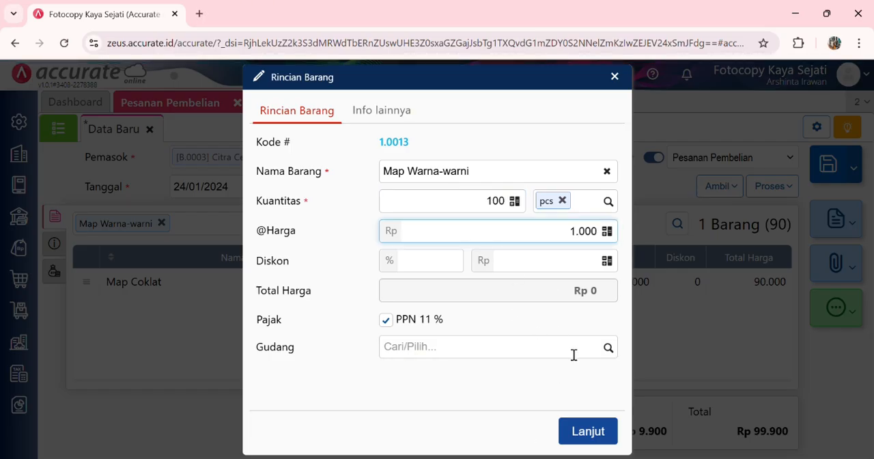
{"action": "left_click", "coordinate": [586, 433]}
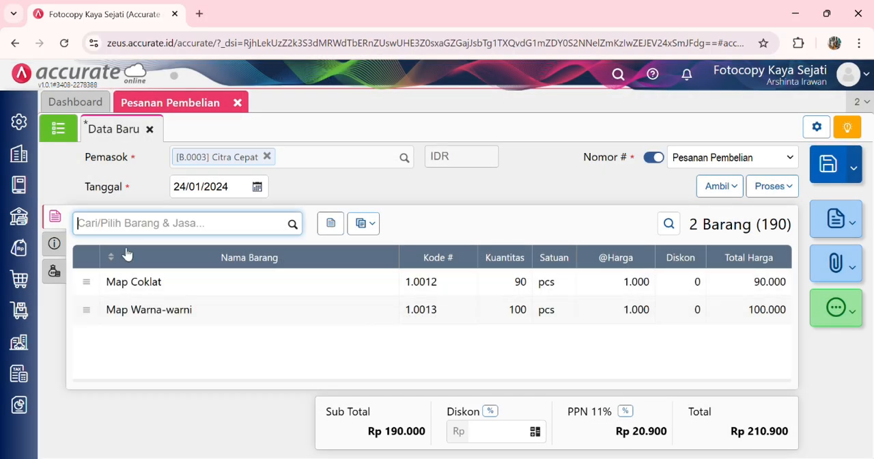
Step: In the order's Info lainnya, fill Alamat Kirim from the saved address and set Tgl Pengiriman to 24/01/2024
{"action": "left_click", "coordinate": [54, 243]}
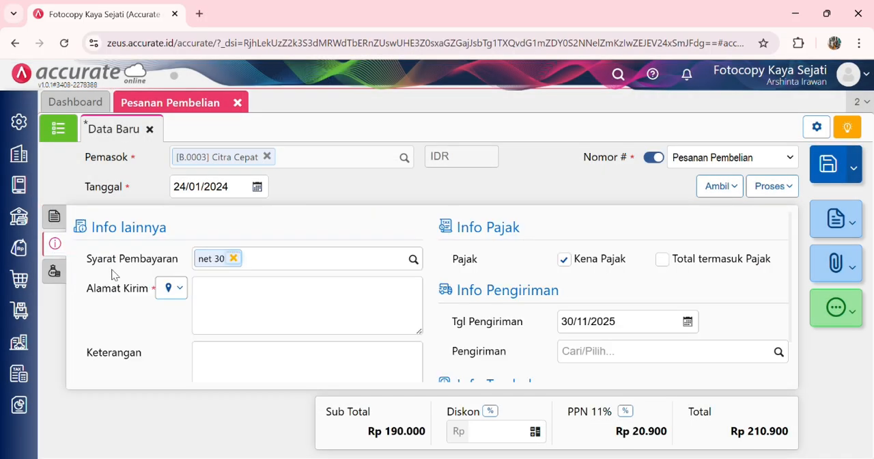
{"action": "left_click", "coordinate": [171, 288]}
{"action": "left_click", "coordinate": [197, 313]}
{"action": "left_click", "coordinate": [622, 327]}
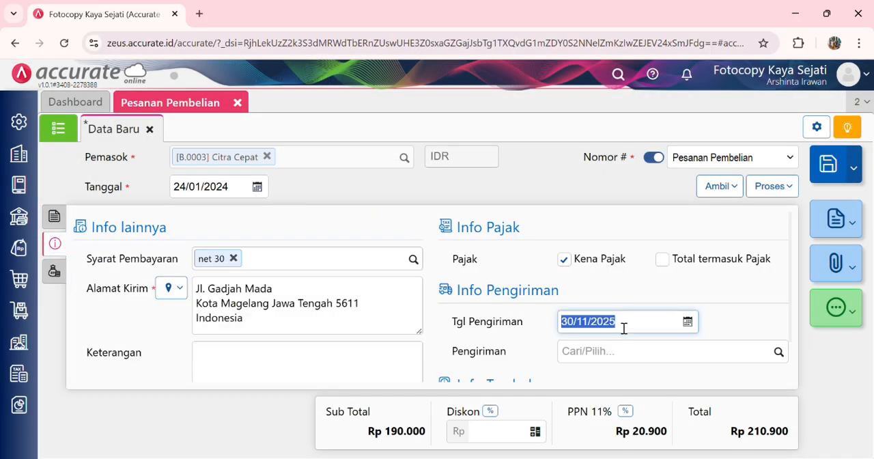
{"action": "type", "text": "24/"}
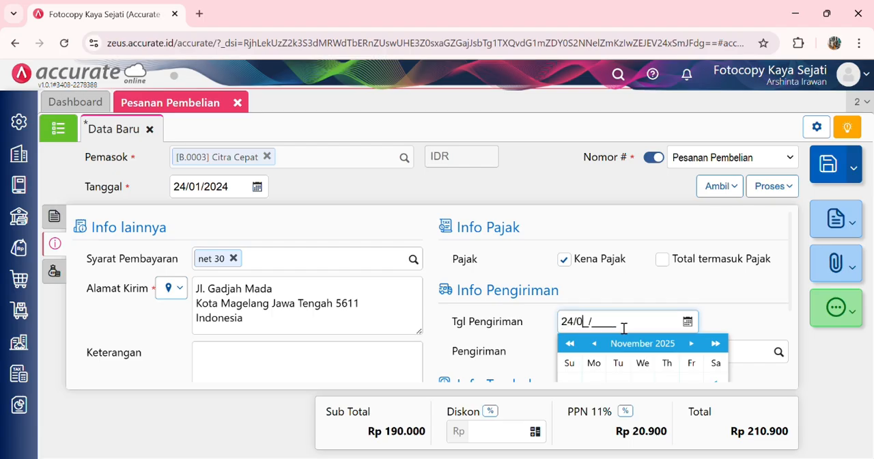
{"action": "left_click", "coordinate": [723, 330]}
{"action": "scroll", "coordinate": [728, 326], "scroll_direction": "down", "scroll_amount": 1}
Step: Process the purchase order into an Uang Muka Pembelian and set its Tanggal to 24/01/2024
{"action": "left_click", "coordinate": [765, 187]}
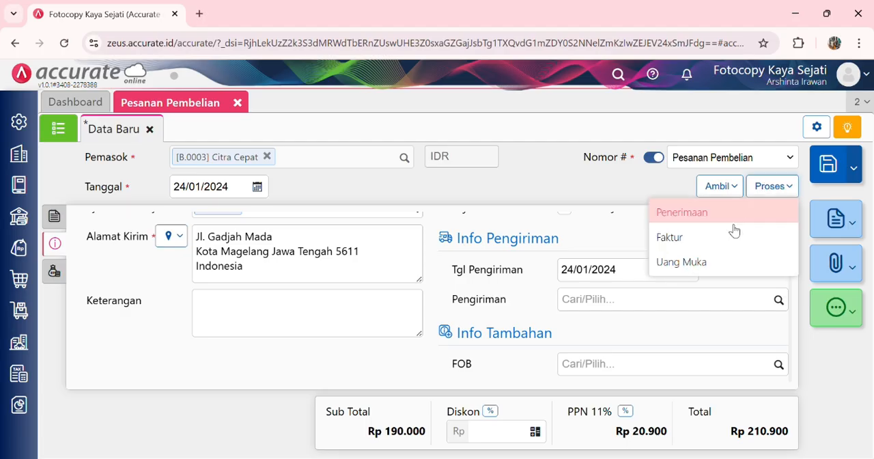
{"action": "left_click", "coordinate": [722, 261]}
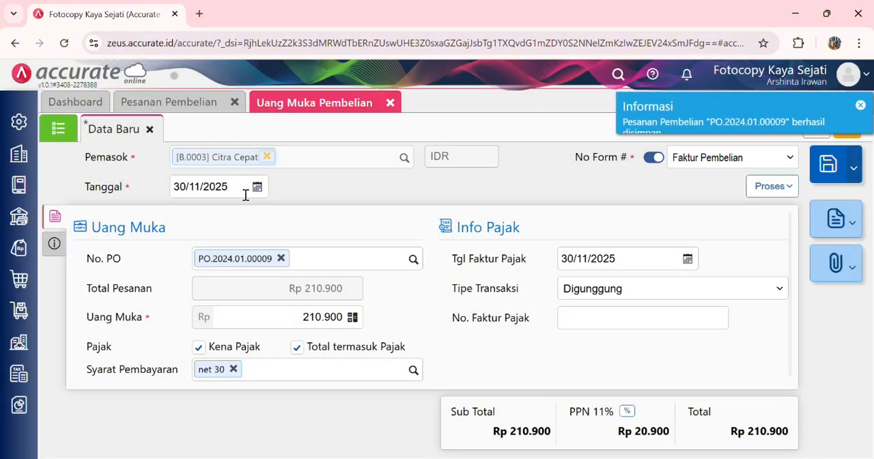
{"action": "left_click", "coordinate": [245, 195]}
{"action": "type", "text": "24/"}
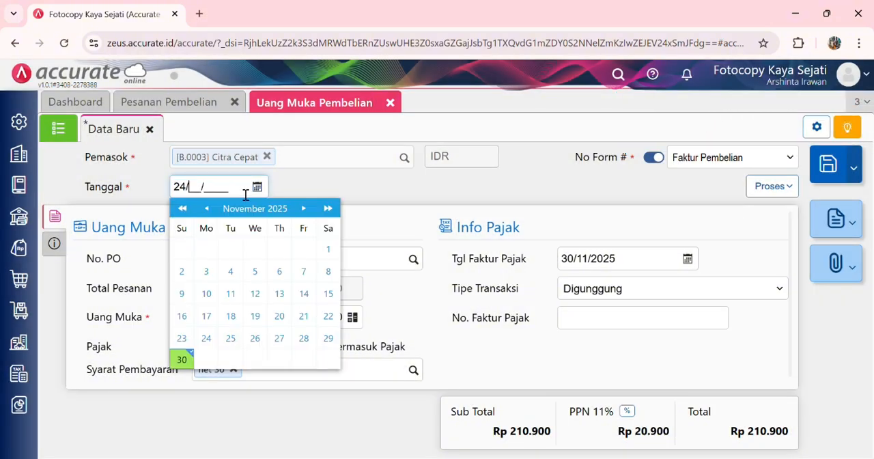
{"action": "type", "text": "01/2024"}
{"action": "left_click", "coordinate": [403, 198]}
Step: Set the down payment's Uang Muka amount to Rp 100.000
{"action": "left_click", "coordinate": [329, 321]}
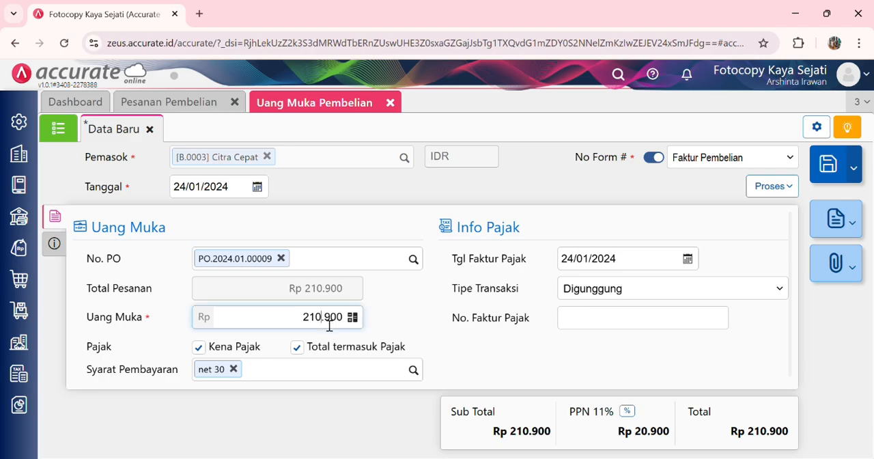
{"action": "left_click", "coordinate": [193, 109]}
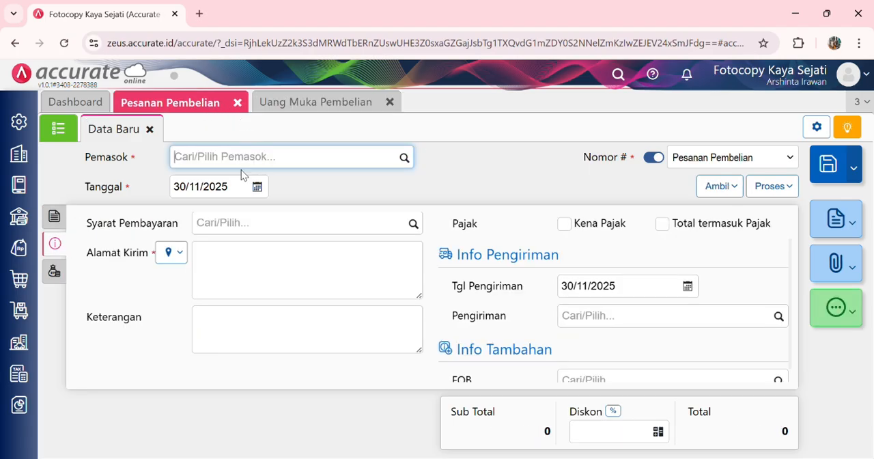
{"action": "left_click", "coordinate": [303, 103]}
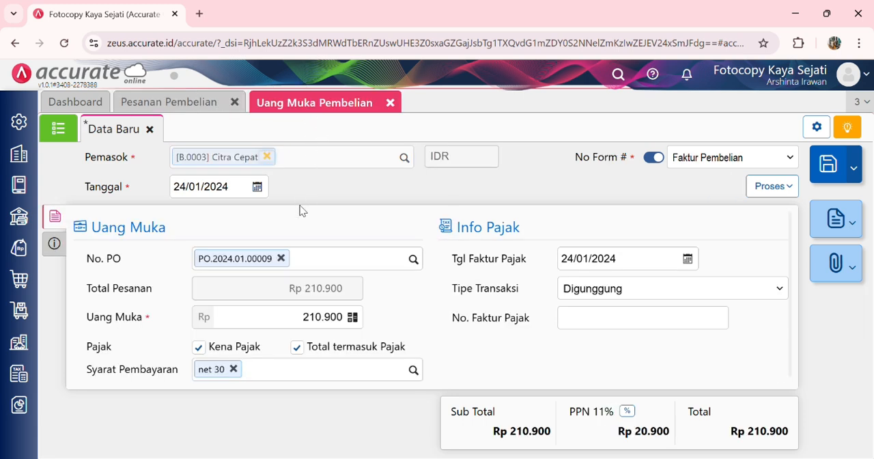
{"action": "left_click", "coordinate": [328, 317]}
{"action": "key", "text": "BackSpace"}
{"action": "key", "text": "BackSpace"}
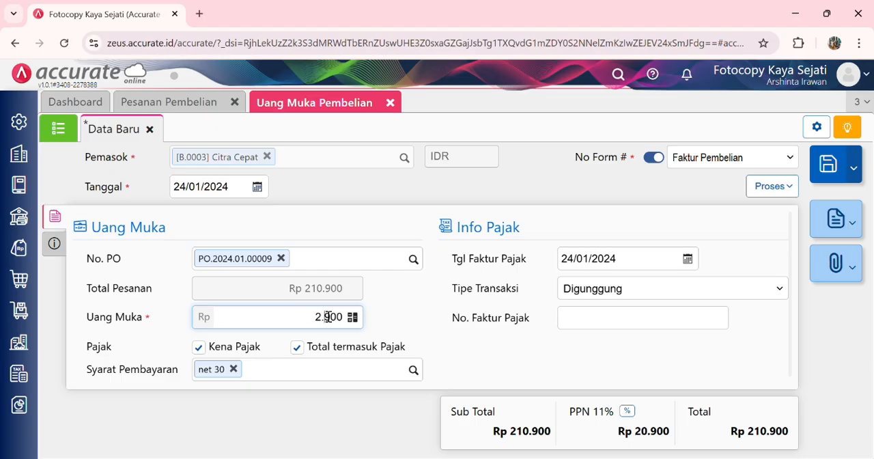
{"action": "key", "text": "BackSpace"}
{"action": "key", "text": "BackSpace"}
{"action": "key", "text": "BackSpace"}
{"action": "type", "text": "10.000"}
Step: Enter DP/0809 as the down payment's No Faktur
{"action": "left_click", "coordinate": [51, 252]}
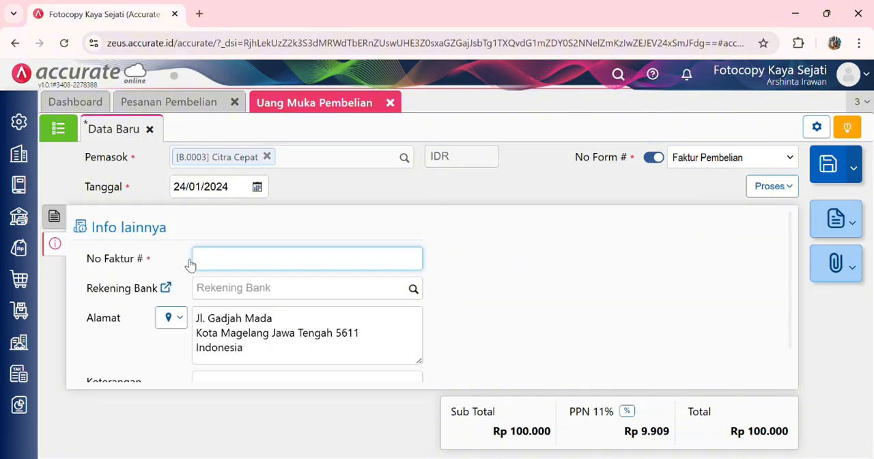
{"action": "type", "text": "DP/0809"}
Step: Process the down payment into a Pembayaran Pembelian from Bank Mandiri IDR and fill Nilai Pembayaran with the invoice amount of Rp 100.000
{"action": "left_click", "coordinate": [769, 192]}
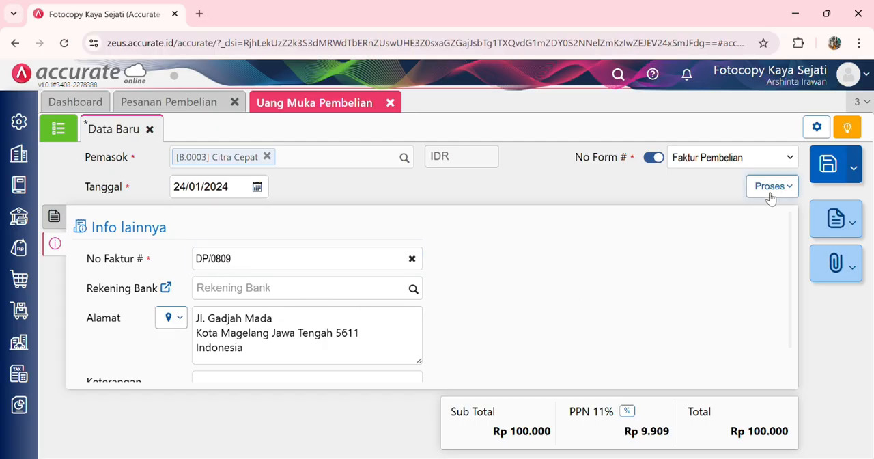
{"action": "left_click", "coordinate": [748, 213]}
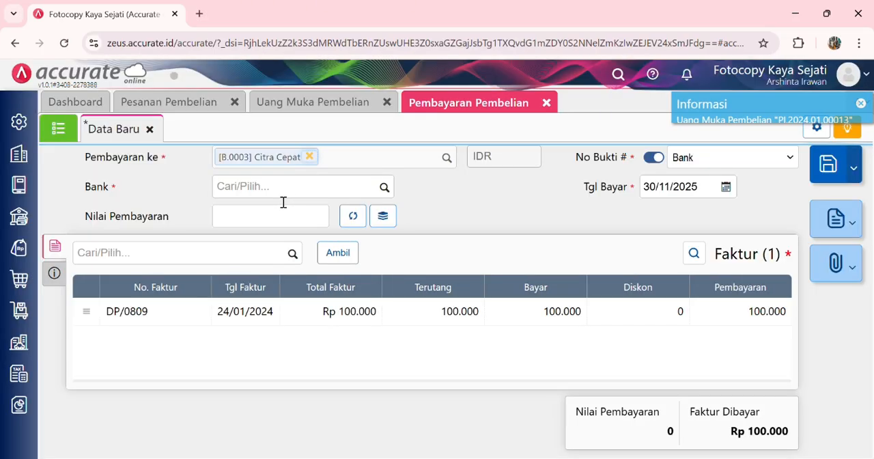
{"action": "left_click", "coordinate": [283, 198]}
{"action": "type", "text": "ma"}
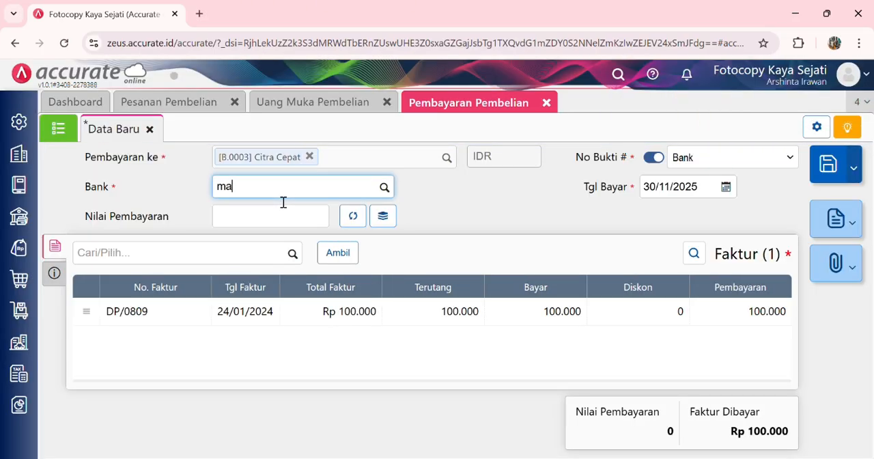
{"action": "type", "text": "nd"}
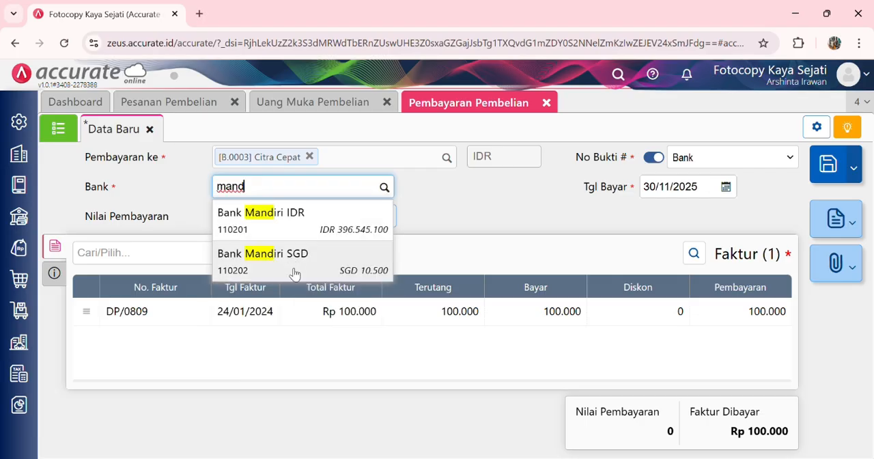
{"action": "left_click", "coordinate": [291, 212]}
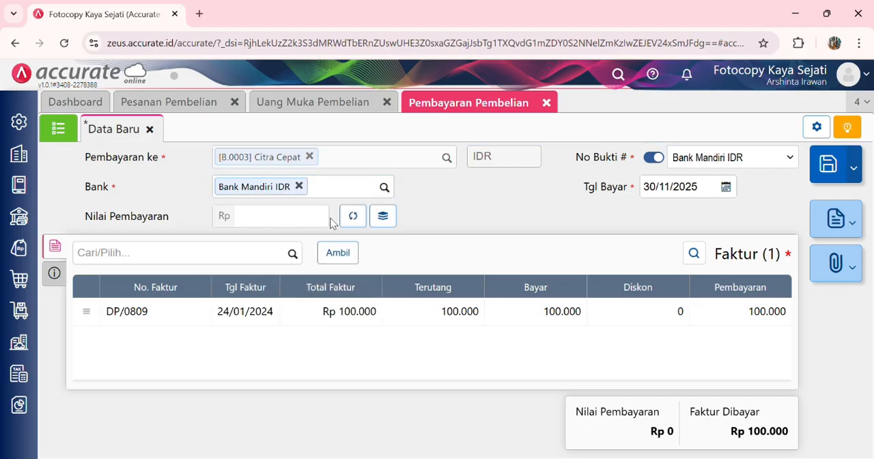
{"action": "left_click", "coordinate": [348, 217]}
Step: Set the payment's Metode Bayar to Transfer Bank and its Tgl Bayar to 24/01/2024, and save the payment
{"action": "left_click", "coordinate": [54, 273]}
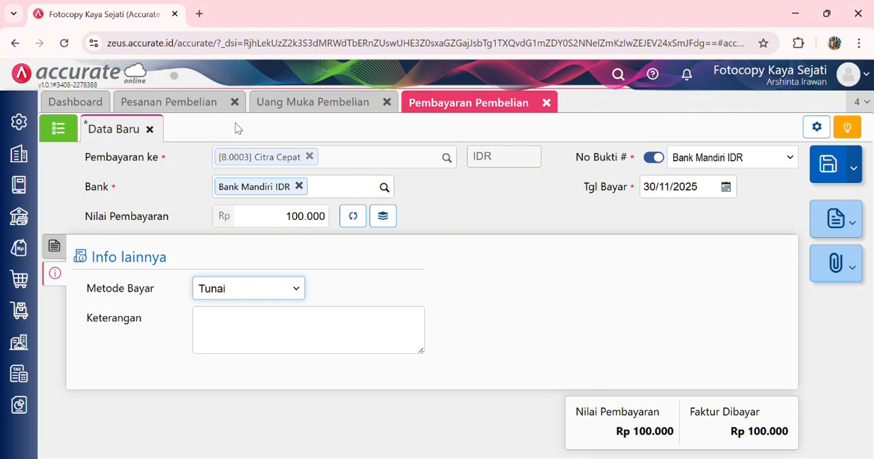
{"action": "left_click", "coordinate": [254, 126]}
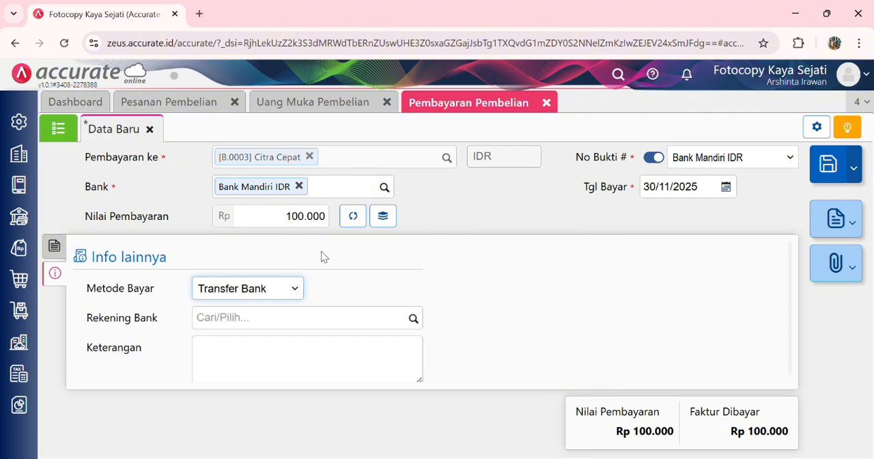
{"action": "left_click", "coordinate": [679, 202]}
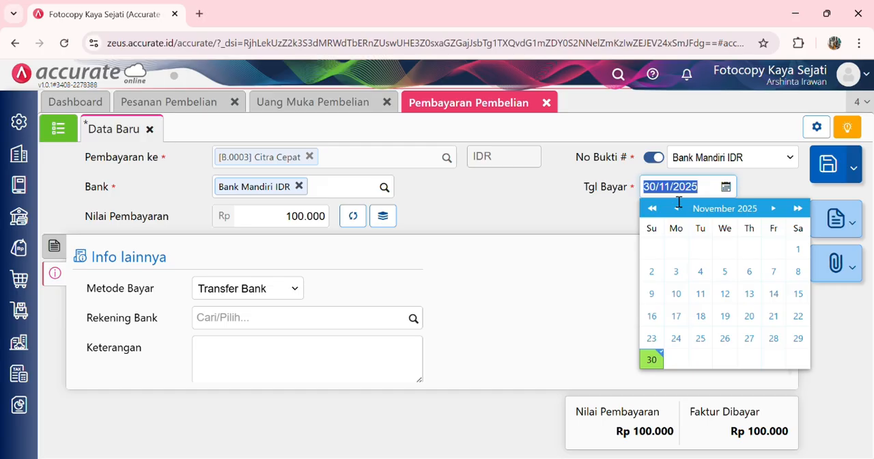
{"action": "type", "text": "24/01/202"}
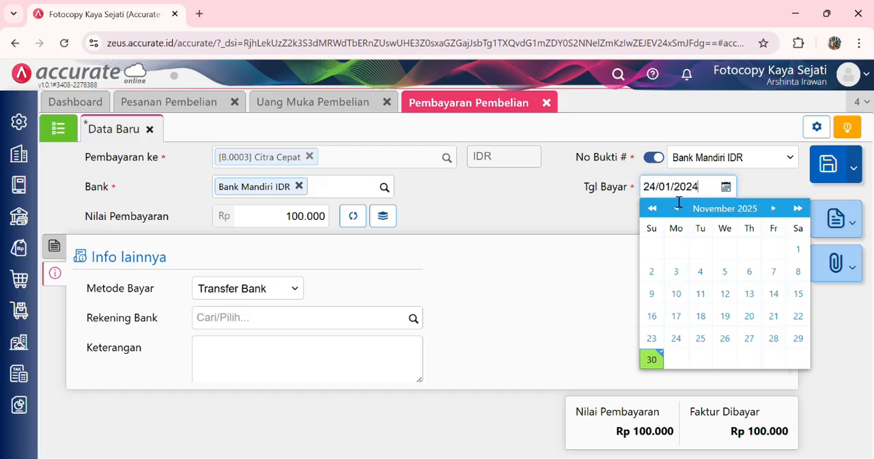
{"action": "left_click", "coordinate": [785, 179]}
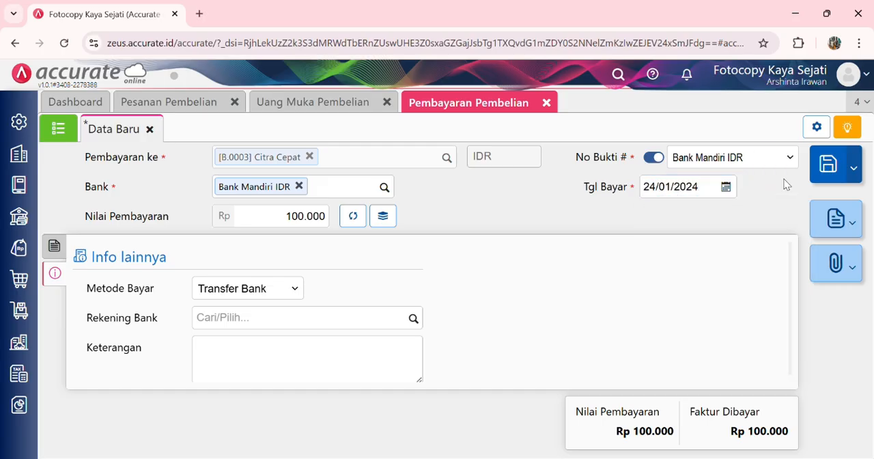
{"action": "left_click", "coordinate": [843, 170]}
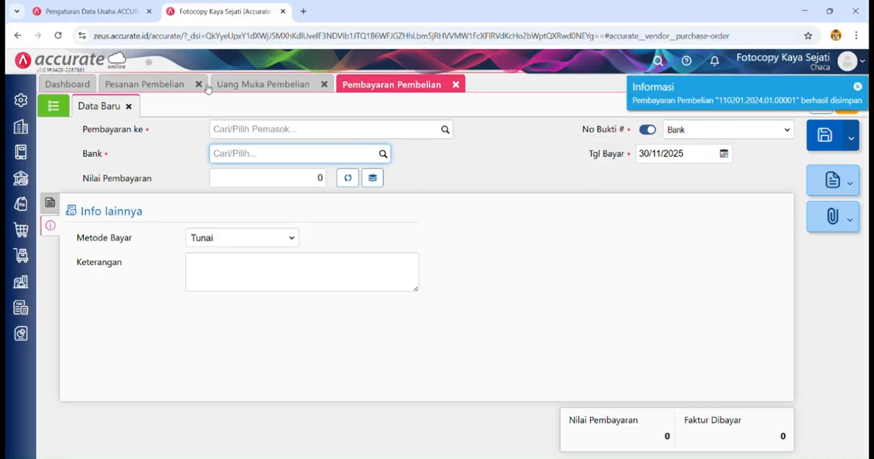
Step: Close the Pesanan Pembelian, Uang Muka Pembelian and Pembayaran Pembelian forms
{"action": "left_click", "coordinate": [198, 84]}
{"action": "left_click", "coordinate": [202, 84]}
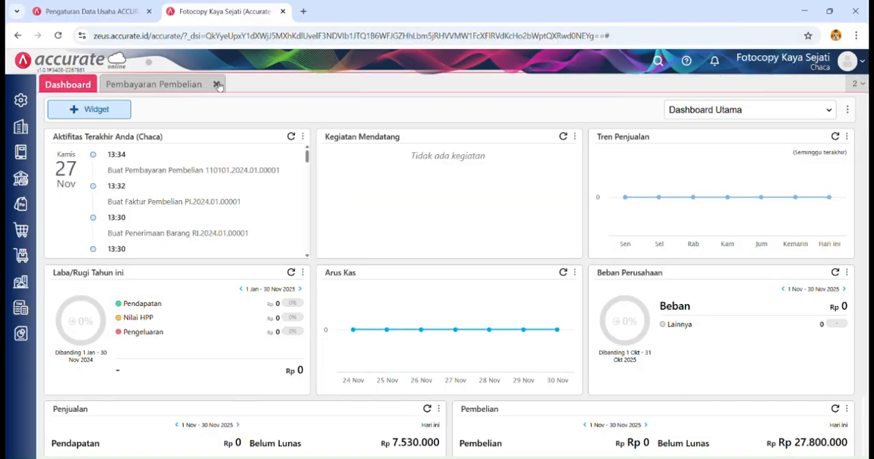
{"action": "left_click", "coordinate": [216, 84]}
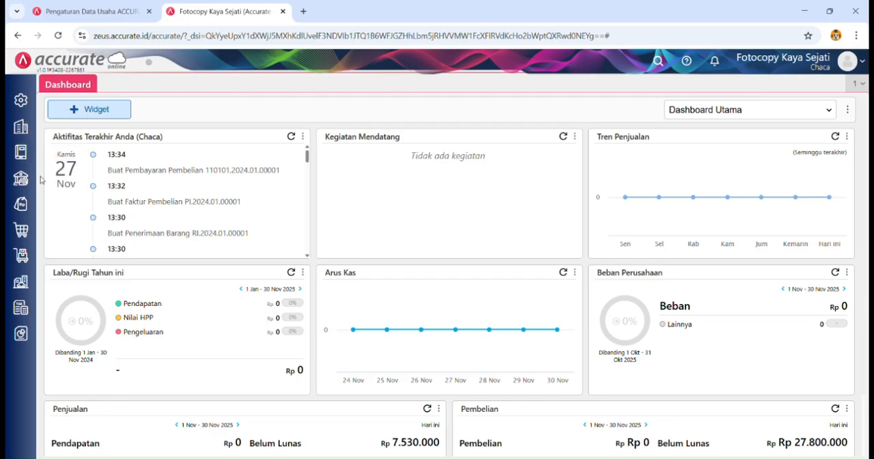
Step: Start a new Penerimaan Barang from Citra Cepat dated 26/01/2024 with No Terima 242420
{"action": "left_click", "coordinate": [21, 230]}
{"action": "left_click", "coordinate": [153, 259]}
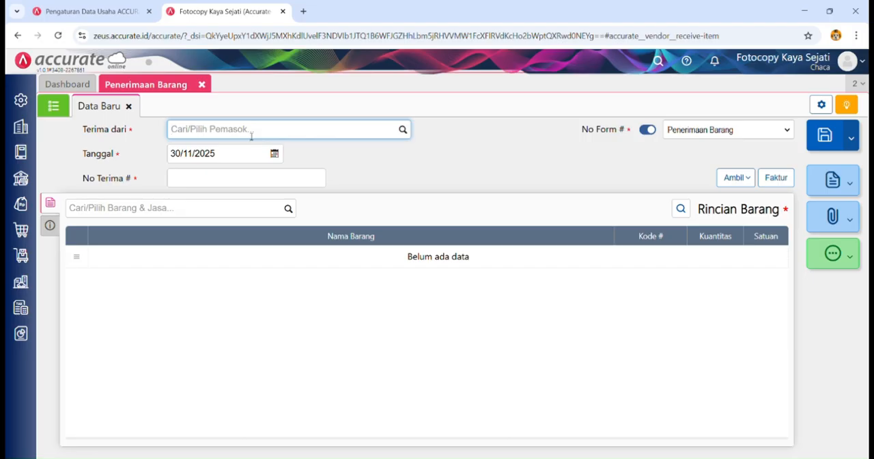
{"action": "type", "text": "cit"}
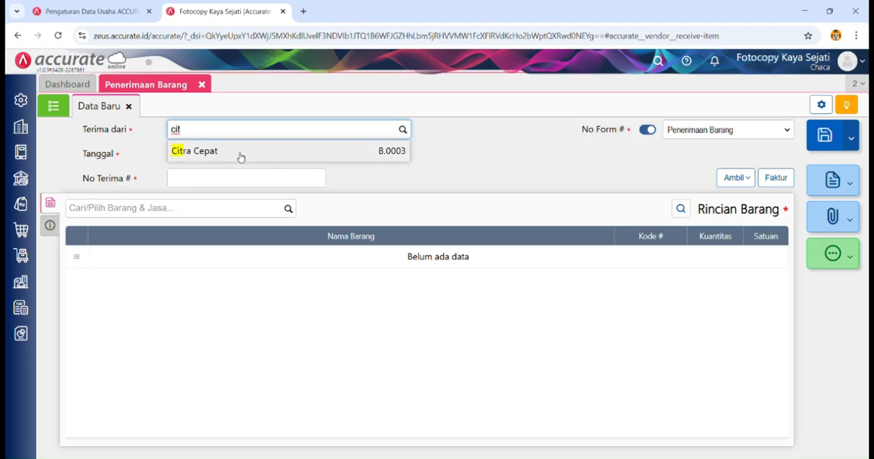
{"action": "left_click", "coordinate": [239, 153]}
{"action": "left_click", "coordinate": [231, 157]}
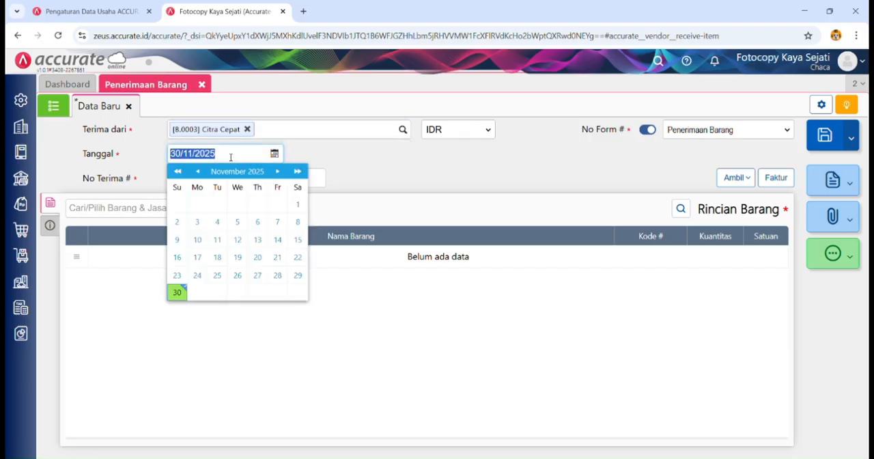
{"action": "type", "text": "260120"}
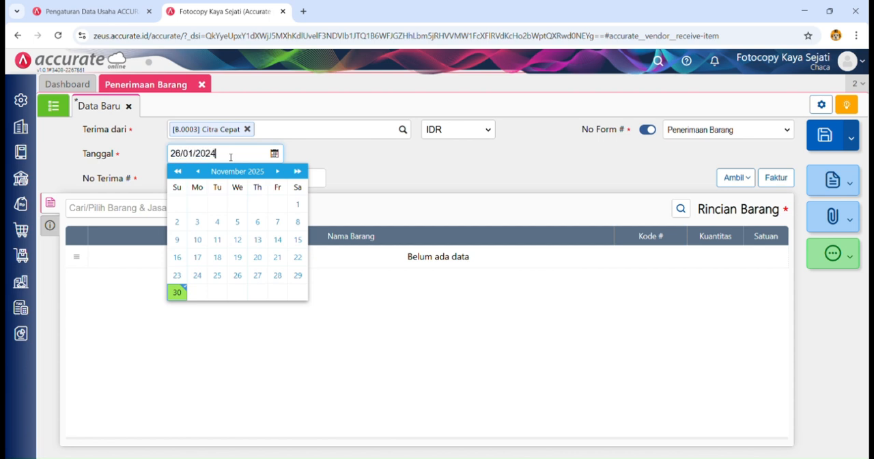
{"action": "left_click", "coordinate": [293, 182]}
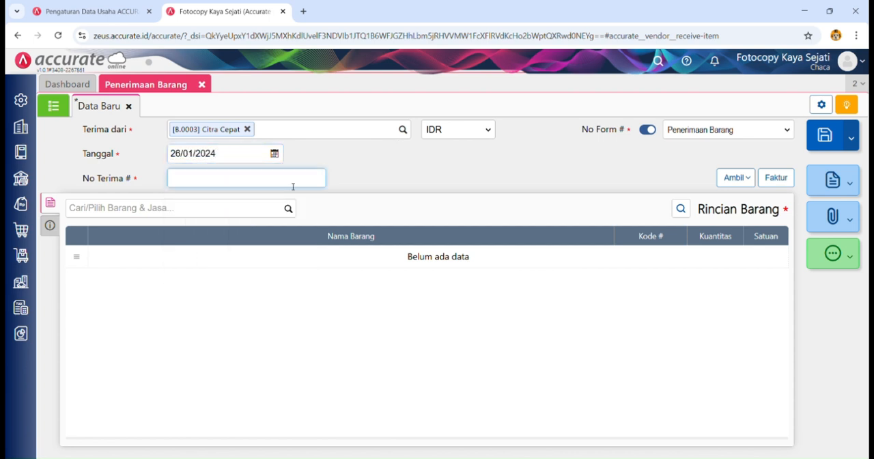
{"action": "type", "text": "242420"}
Step: Copy Map Coklat and Map Warna-warni from Citra Cepat's purchase order into the goods receipt
{"action": "left_click", "coordinate": [744, 179]}
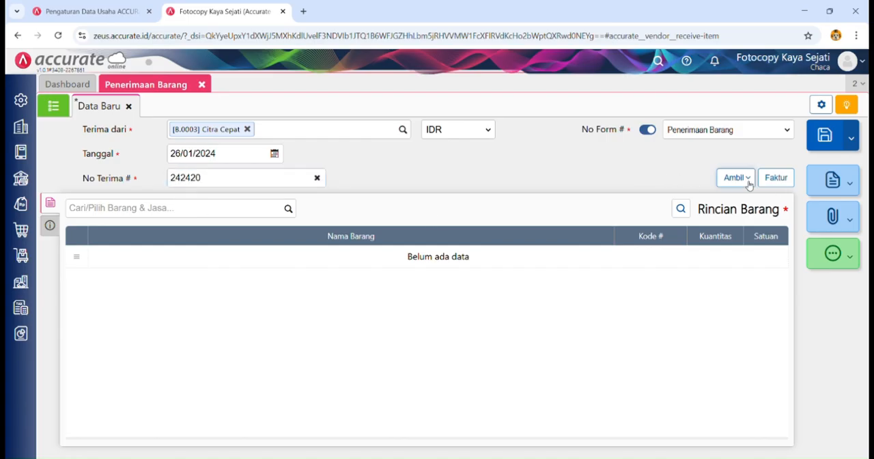
{"action": "left_click", "coordinate": [711, 199]}
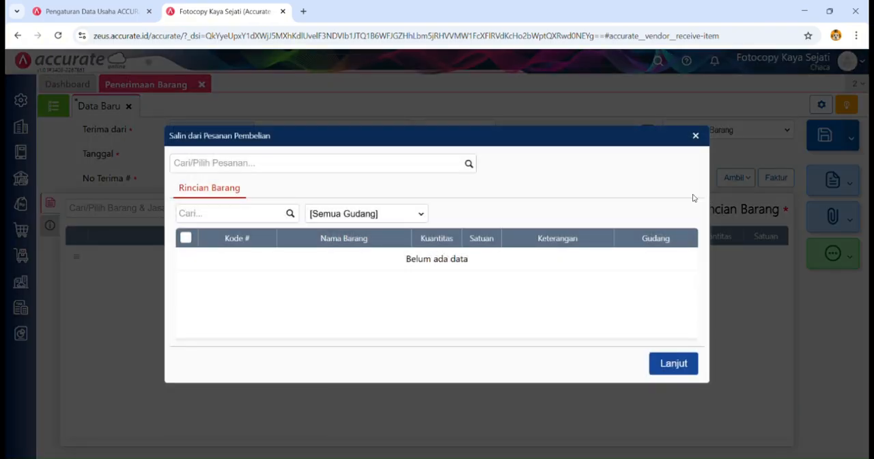
{"action": "left_click", "coordinate": [441, 164]}
{"action": "left_click", "coordinate": [441, 190]}
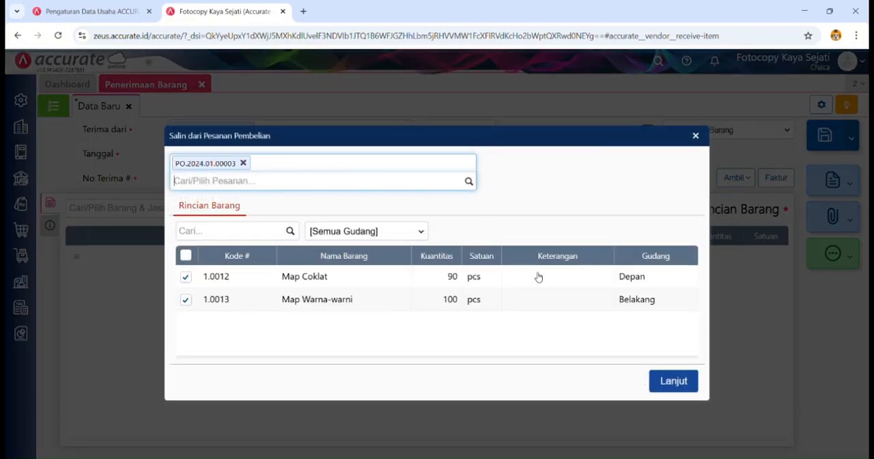
{"action": "left_click", "coordinate": [667, 383]}
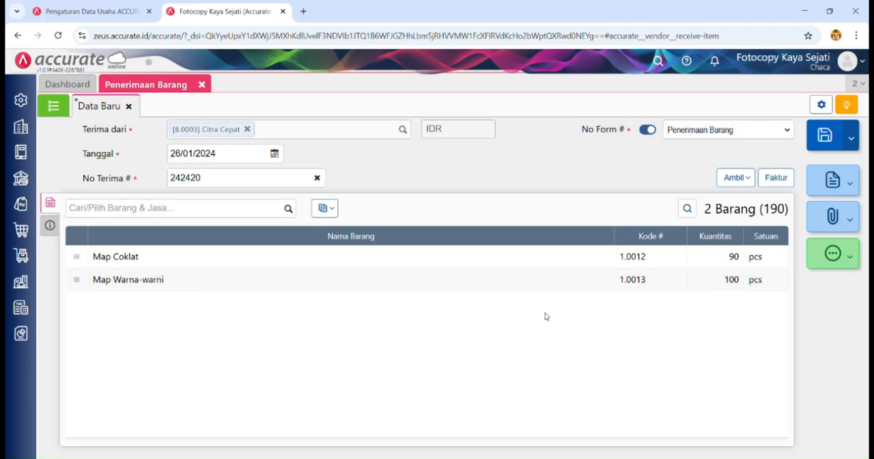
Step: Check the goods receipt's additional and shipping info, then save the receipt and close the Penerimaan Barang form
{"action": "left_click", "coordinate": [50, 226]}
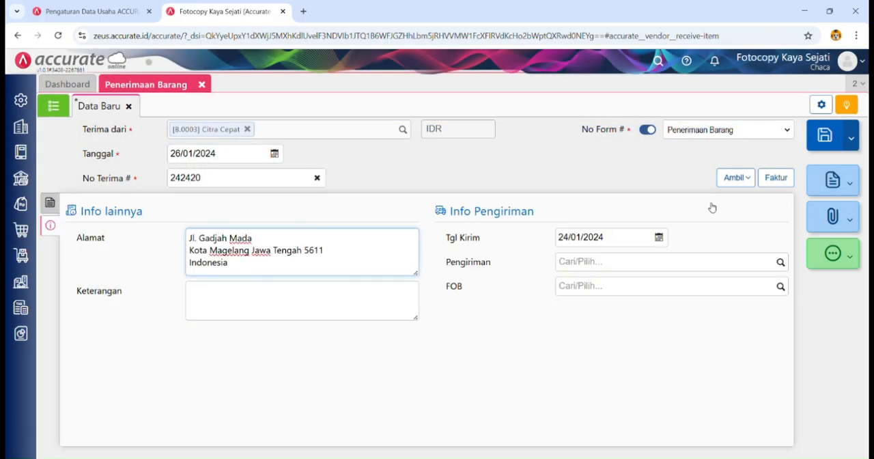
{"action": "left_click", "coordinate": [820, 139]}
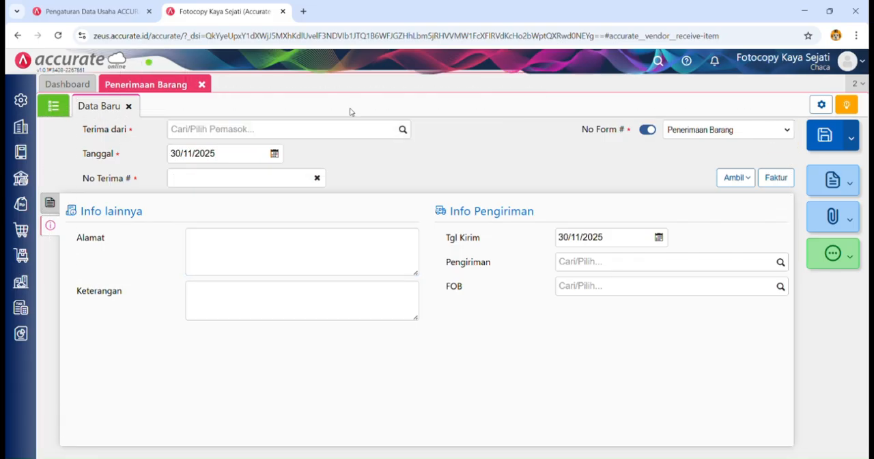
{"action": "left_click", "coordinate": [202, 86]}
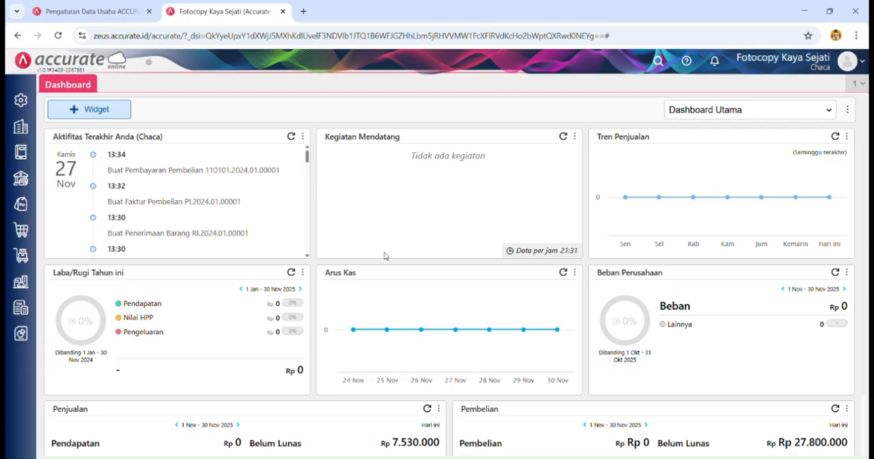
Step: Start a new Faktur Pembelian for the supplier Citra Cepat dated 27/01/2024
{"action": "left_click", "coordinate": [21, 230]}
{"action": "left_click", "coordinate": [281, 270]}
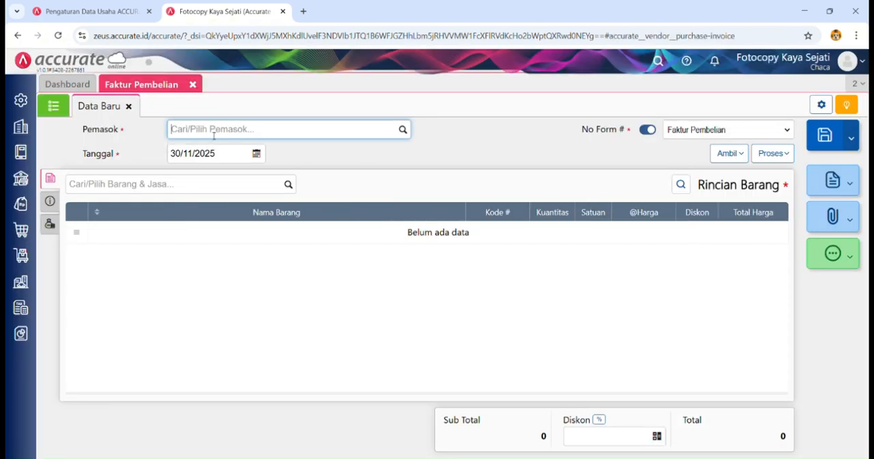
{"action": "type", "text": "citr"}
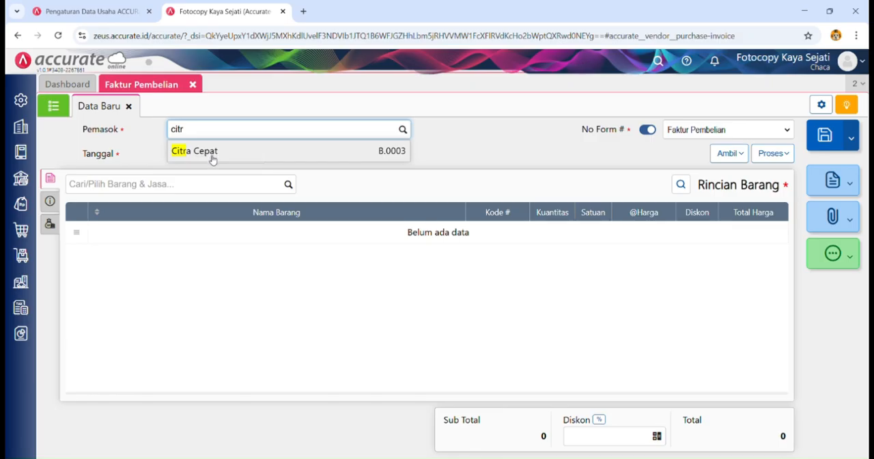
{"action": "left_click", "coordinate": [212, 153]}
{"action": "left_click", "coordinate": [222, 158]}
{"action": "type", "text": "27/0"}
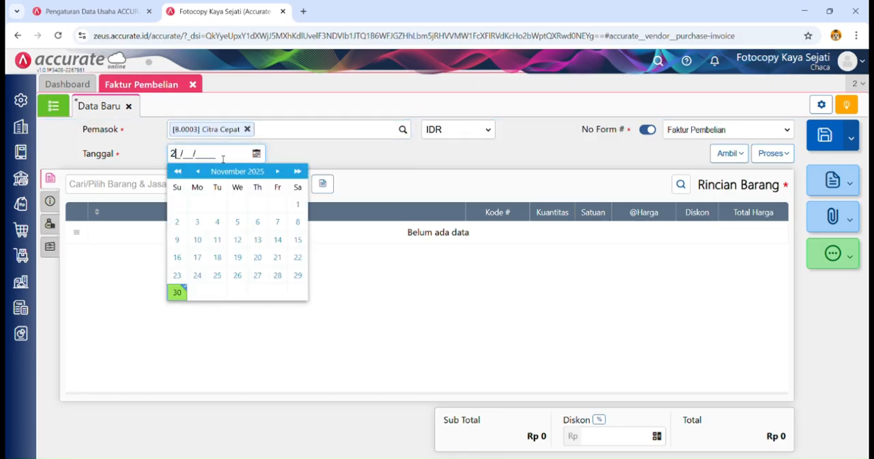
{"action": "type", "text": "1/2024"}
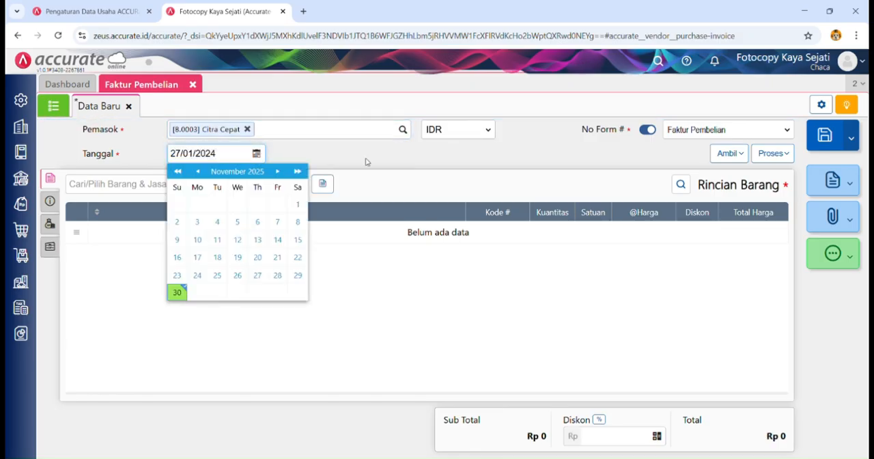
{"action": "left_click", "coordinate": [367, 162]}
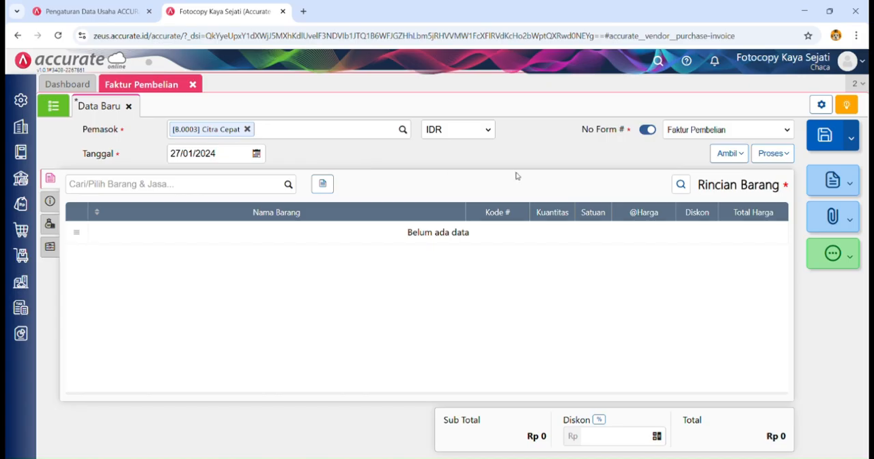
Step: Copy the items of goods receipt 242420, Map Coklat and Map Warna-warni, into the purchase invoice
{"action": "left_click", "coordinate": [728, 154]}
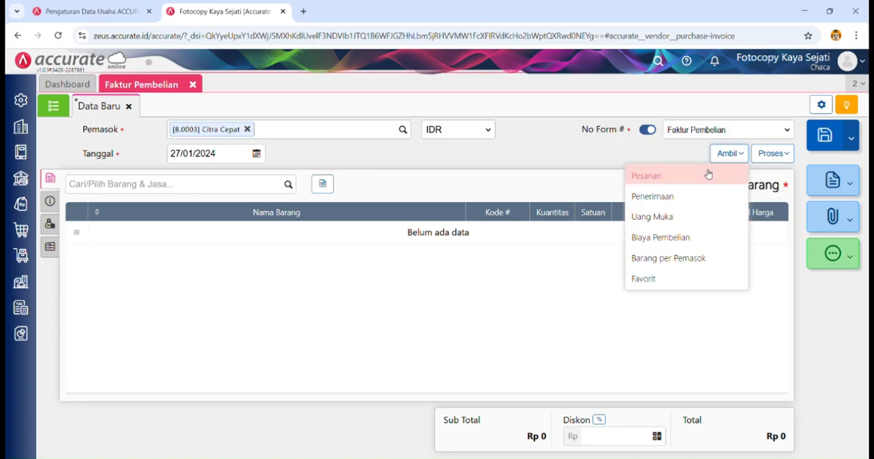
{"action": "left_click", "coordinate": [692, 198]}
{"action": "left_click", "coordinate": [468, 164]}
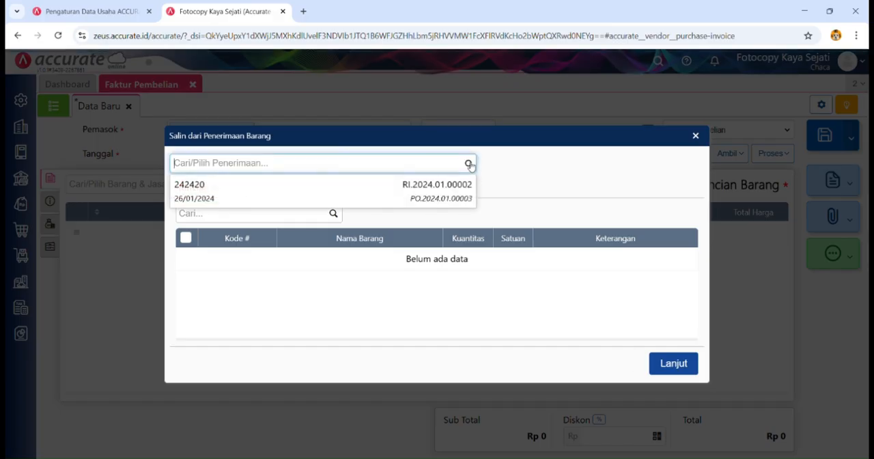
{"action": "left_click", "coordinate": [443, 191]}
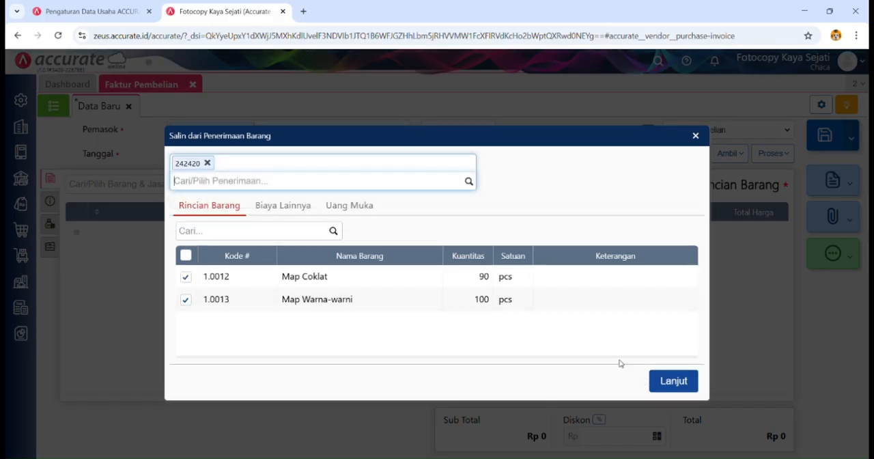
{"action": "left_click", "coordinate": [666, 365]}
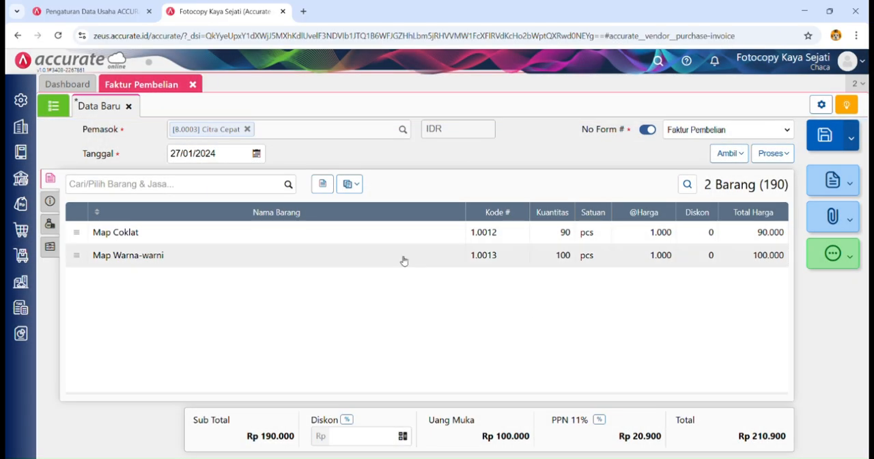
Step: Enter CC-PI/0270 as the invoice's No Faktur, check its Uang Muka entry, and save the purchase invoice
{"action": "left_click", "coordinate": [51, 202]}
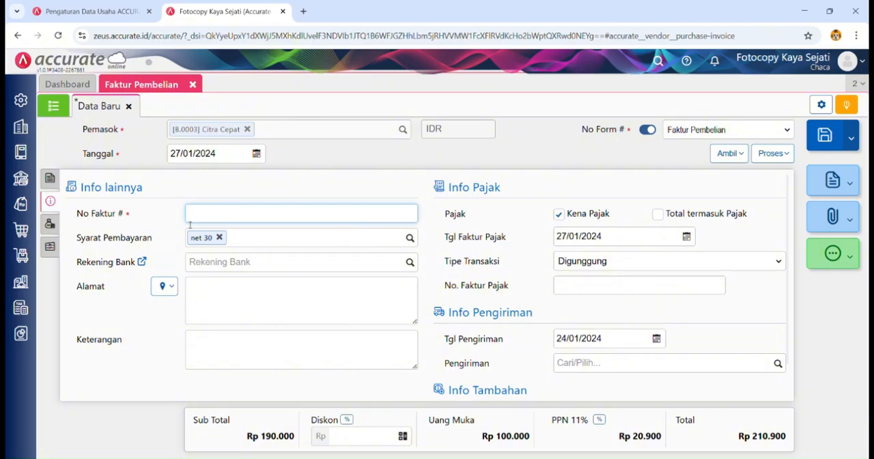
{"action": "type", "text": "CC-PI/0270"}
{"action": "scroll", "coordinate": [601, 282], "scroll_direction": "down", "scroll_amount": 1}
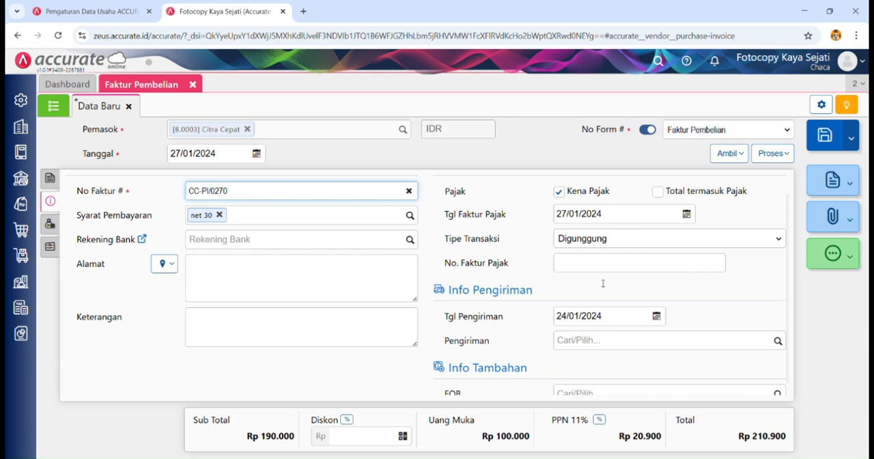
{"action": "left_click", "coordinate": [50, 224]}
{"action": "left_click", "coordinate": [50, 247]}
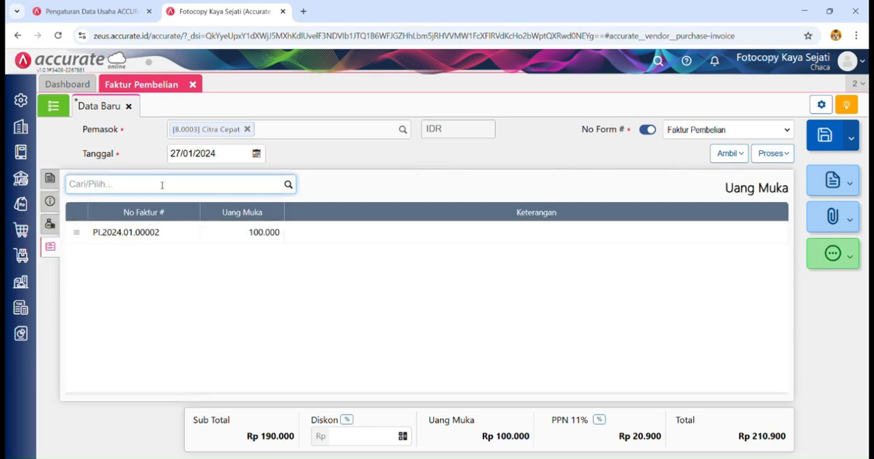
{"action": "left_click", "coordinate": [823, 136]}
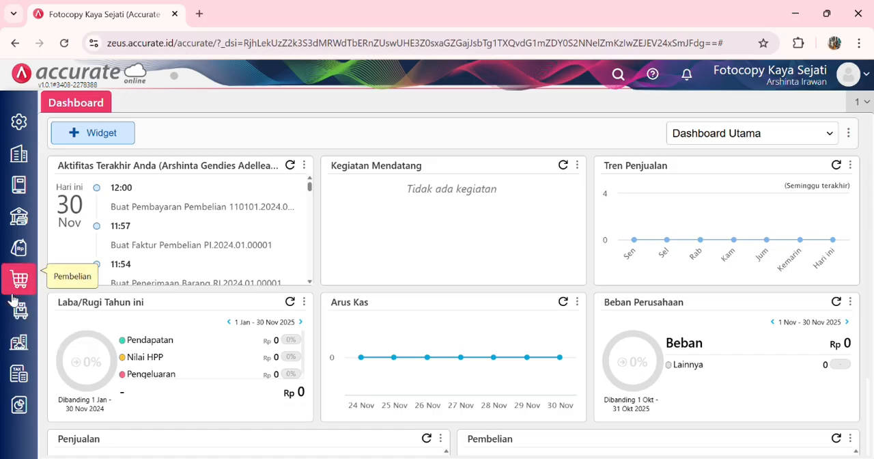
Step: Start a new Penawaran Penjualan for the customer Komunitas Aksara dated 08/01/2024
{"action": "left_click", "coordinate": [28, 249]}
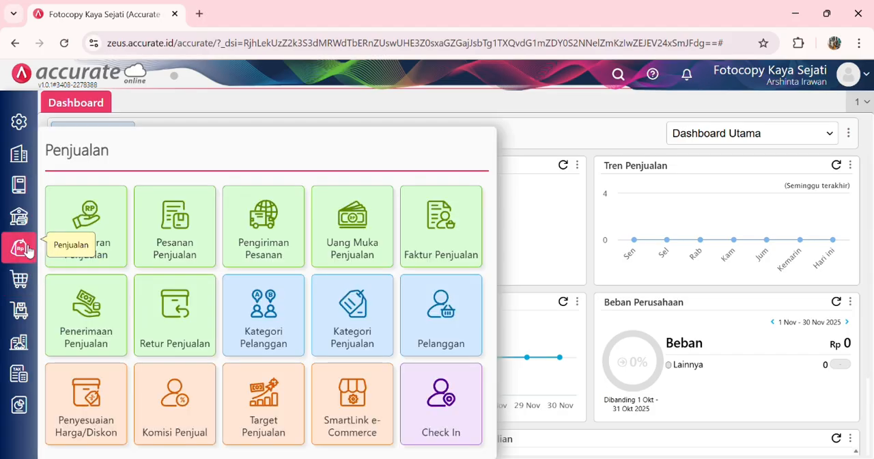
{"action": "left_click", "coordinate": [90, 231]}
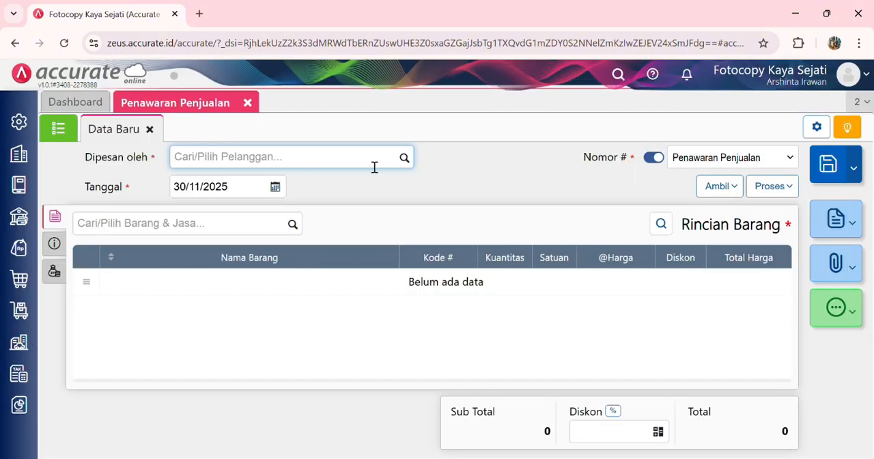
{"action": "left_click", "coordinate": [407, 161]}
{"action": "left_click", "coordinate": [291, 217]}
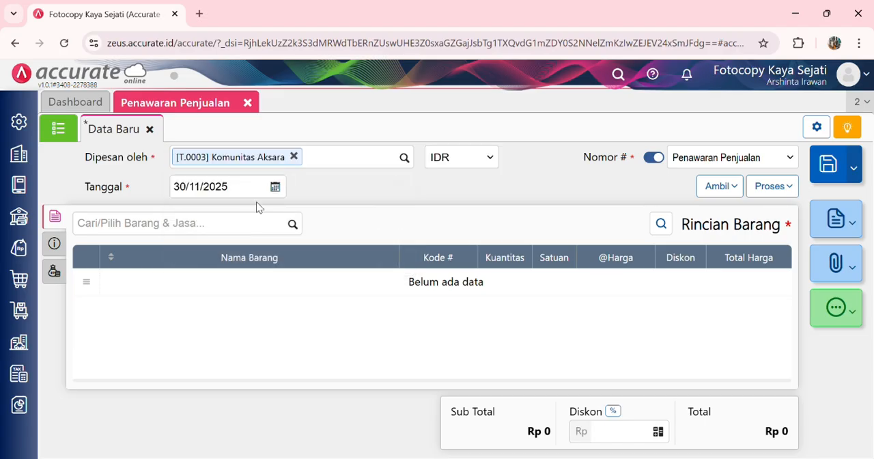
{"action": "left_click", "coordinate": [237, 190]}
{"action": "type", "text": "08"}
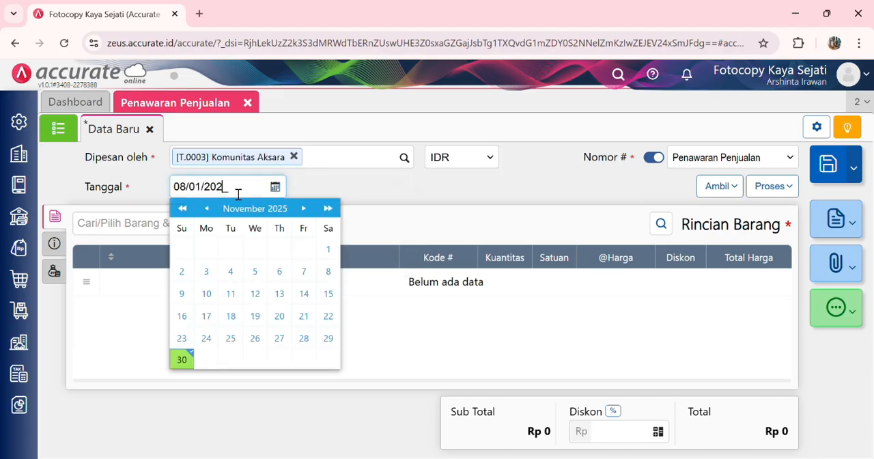
{"action": "left_click", "coordinate": [380, 185]}
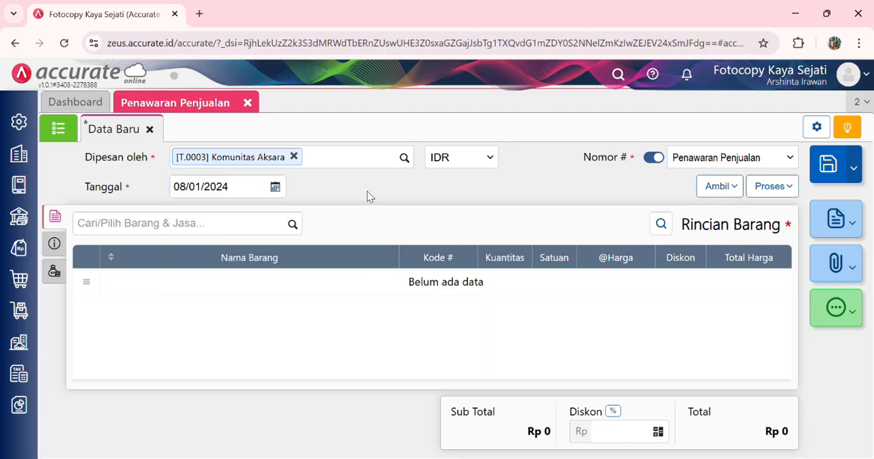
Step: Add 100 pcs of Buku Tulis A5 to the sales quotation
{"action": "left_click", "coordinate": [294, 225]}
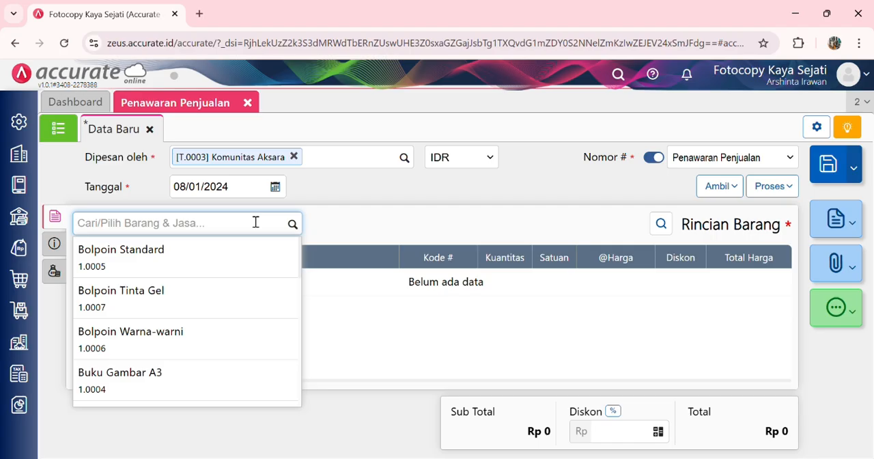
{"action": "type", "text": "v="}
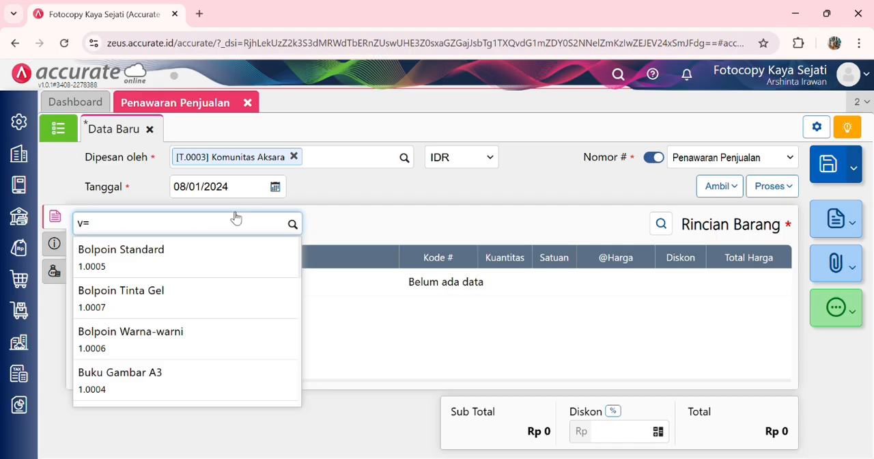
{"action": "key", "text": "BackSpace"}
{"action": "key", "text": "BackSpace"}
{"action": "type", "text": "buku tu"}
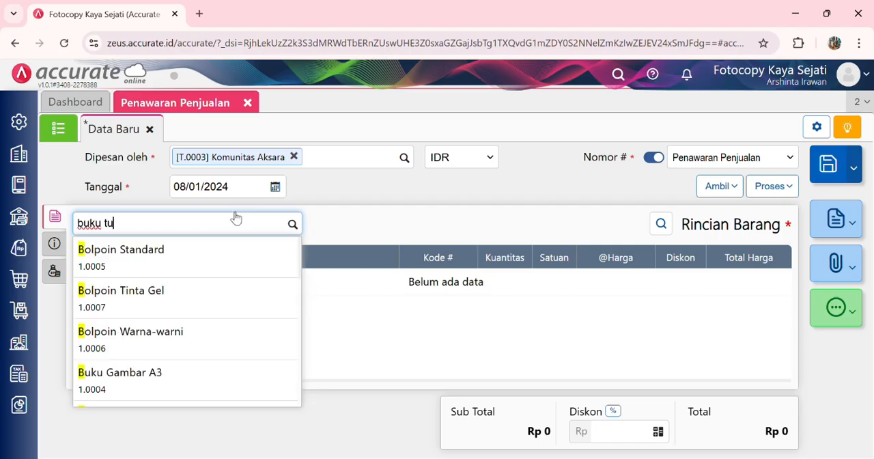
{"action": "type", "text": "lis"}
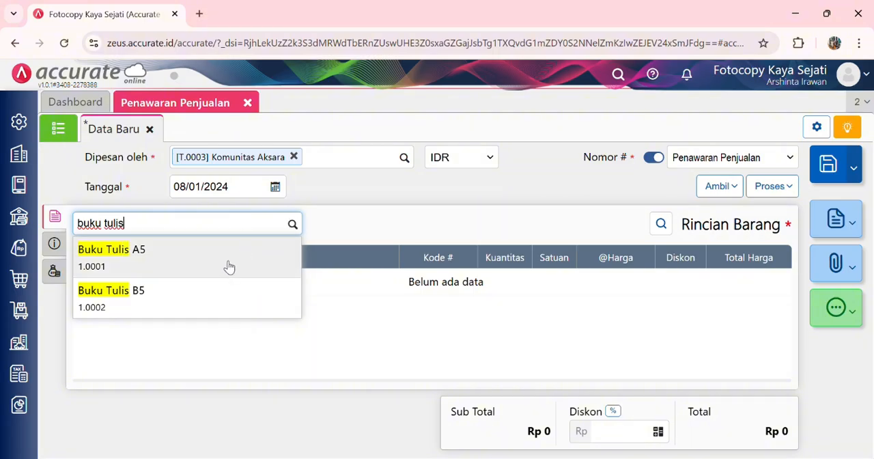
{"action": "left_click", "coordinate": [226, 265]}
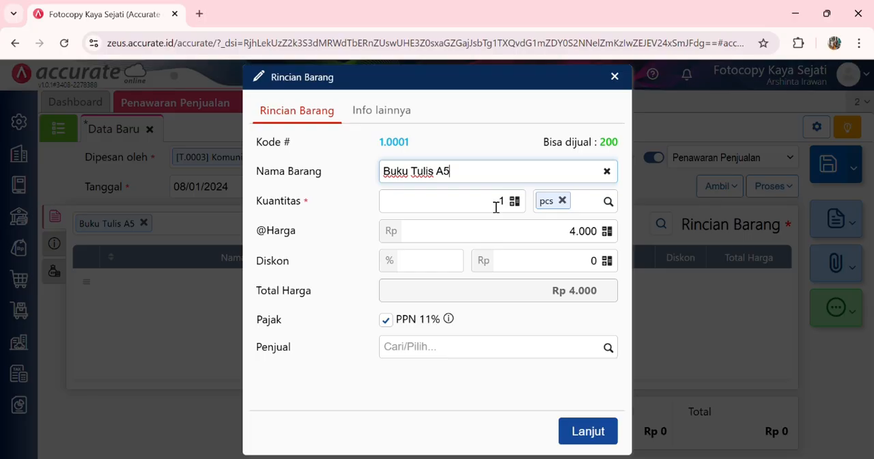
{"action": "left_click", "coordinate": [495, 207]}
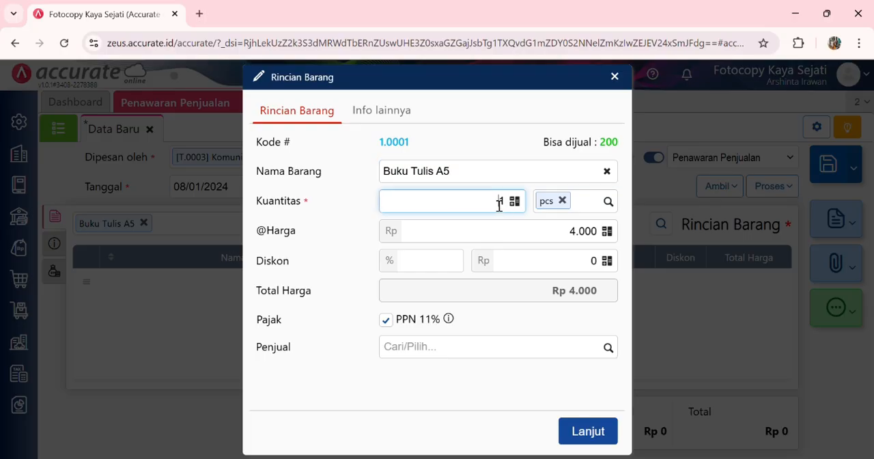
{"action": "type", "text": "00"}
{"action": "left_click", "coordinate": [533, 240]}
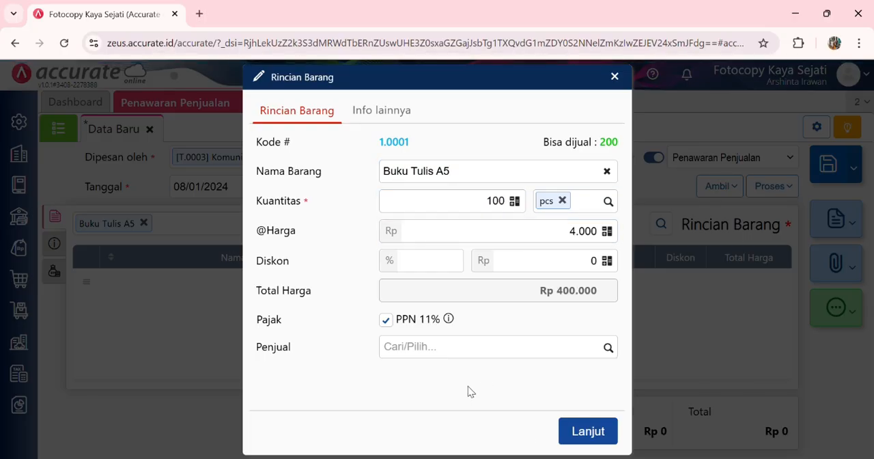
{"action": "left_click", "coordinate": [583, 432]}
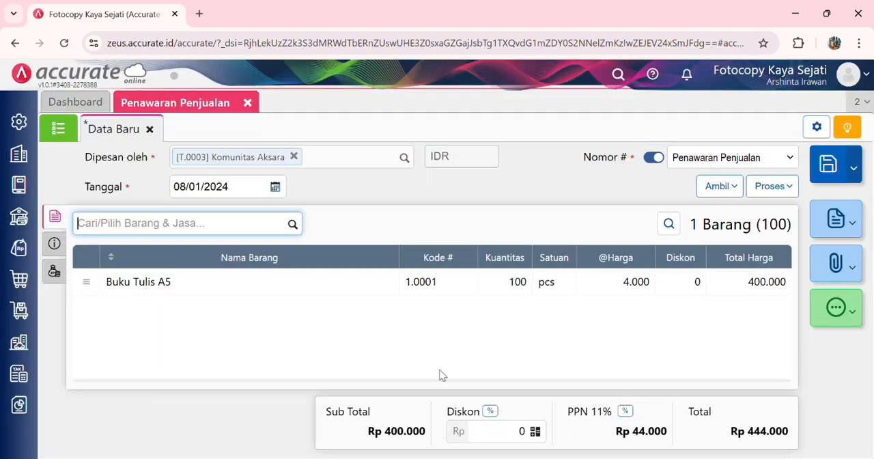
Step: Add 100 pcs of Buku Tulis B5 as the quotation's second item
{"action": "type", "text": "b"}
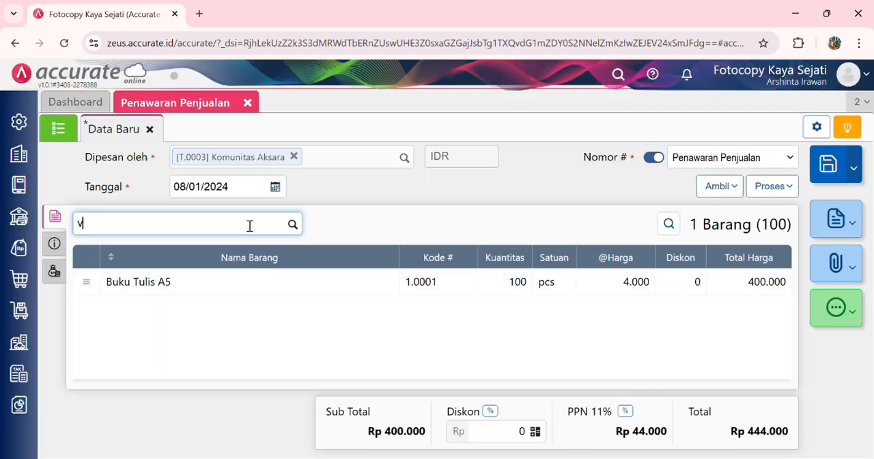
{"action": "key", "text": "BackSpace"}
{"action": "type", "text": "buku"}
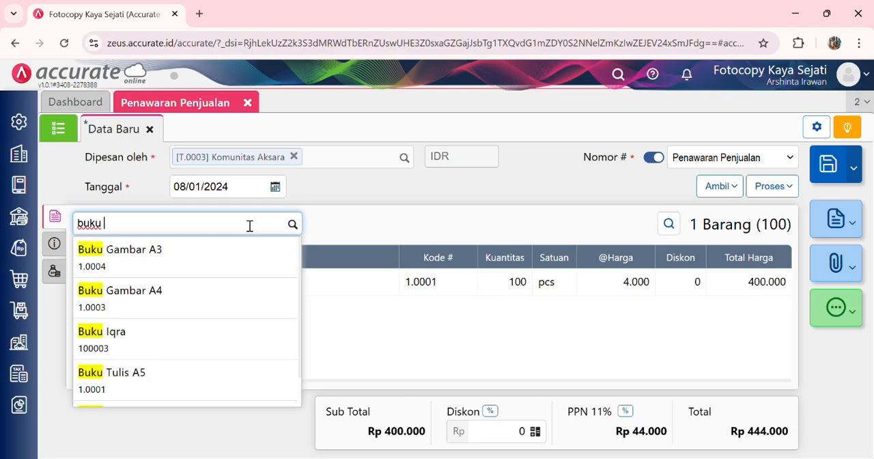
{"action": "type", "text": " tuli"}
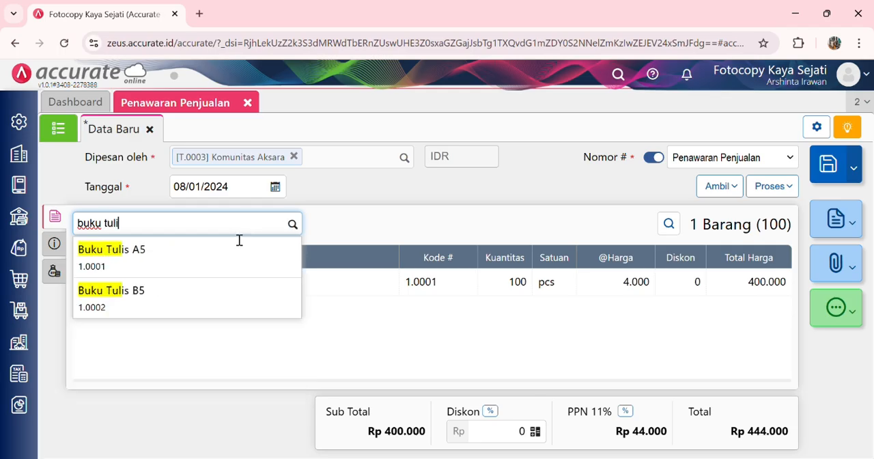
{"action": "left_click", "coordinate": [205, 300]}
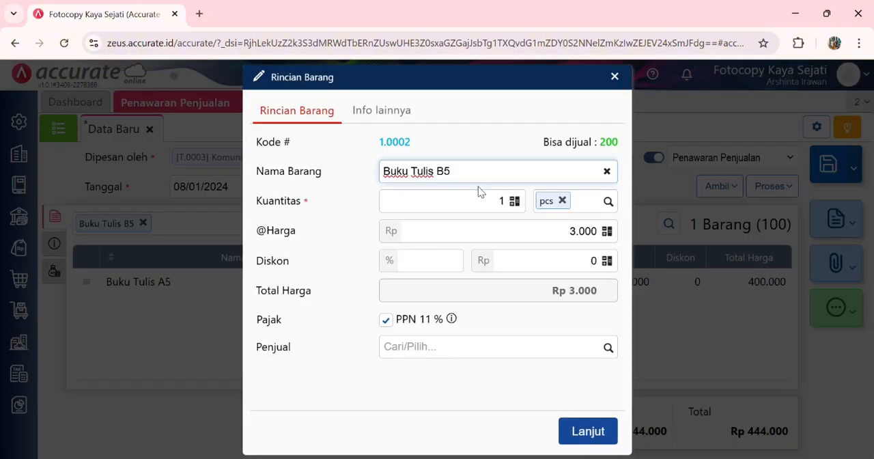
{"action": "left_click", "coordinate": [498, 201]}
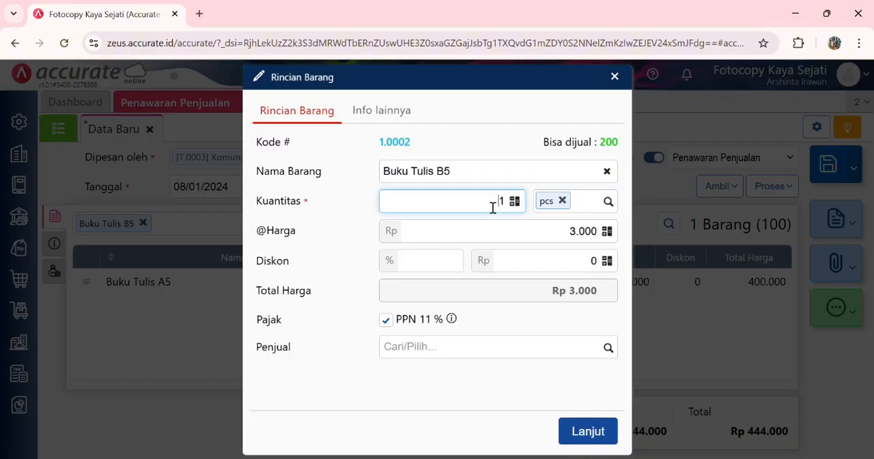
{"action": "left_click", "coordinate": [469, 379]}
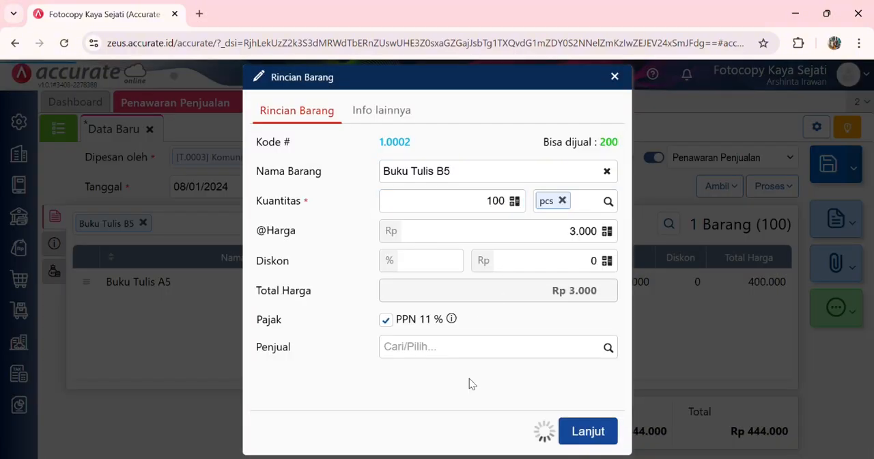
{"action": "left_click", "coordinate": [593, 430]}
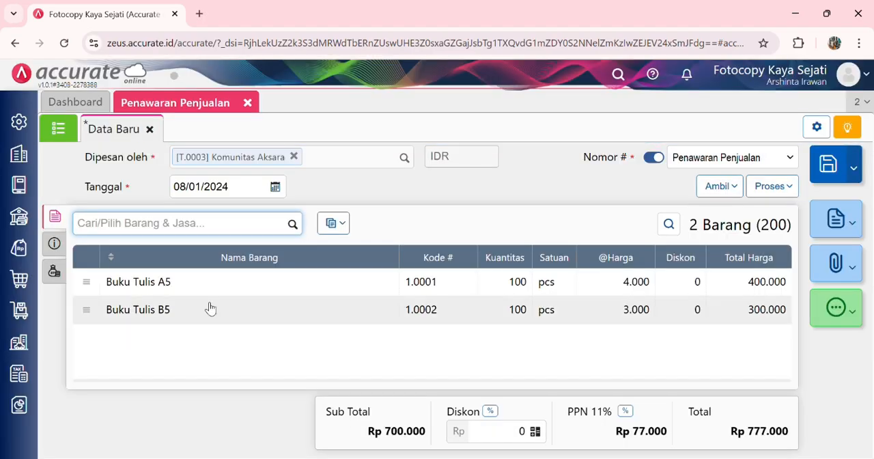
Step: Check the quotation's additional info and other costs, then save the sales quotation
{"action": "left_click", "coordinate": [54, 243]}
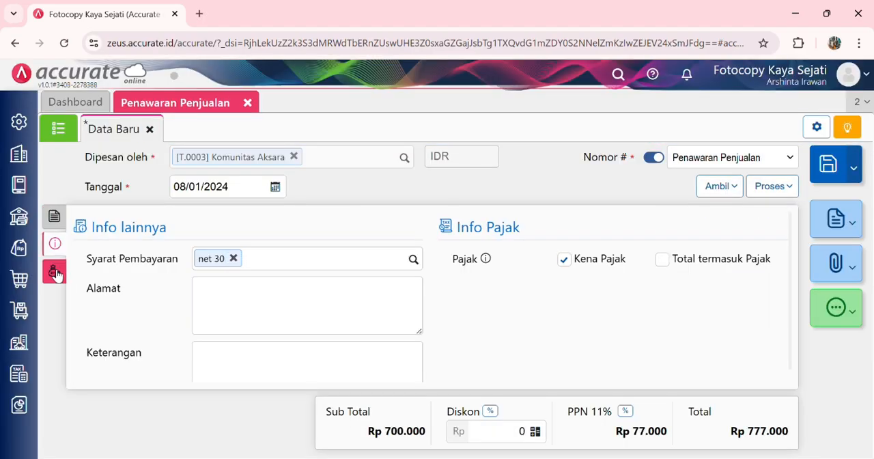
{"action": "left_click", "coordinate": [56, 273]}
{"action": "left_click", "coordinate": [57, 222]}
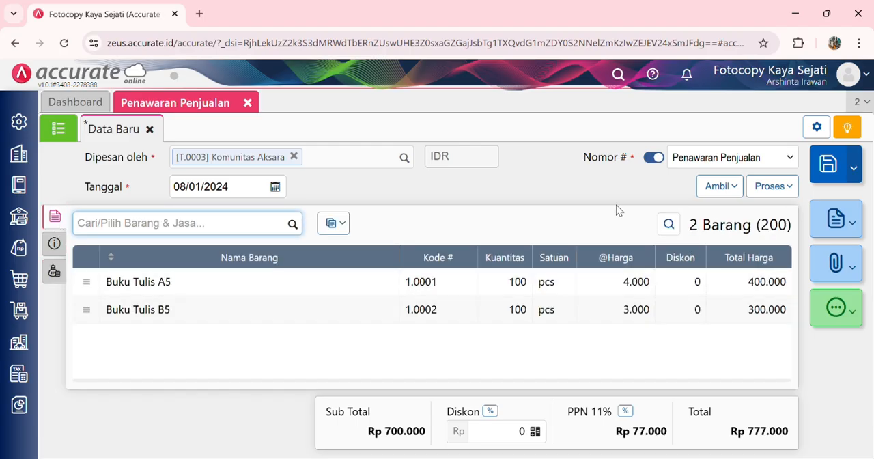
{"action": "left_click", "coordinate": [833, 170]}
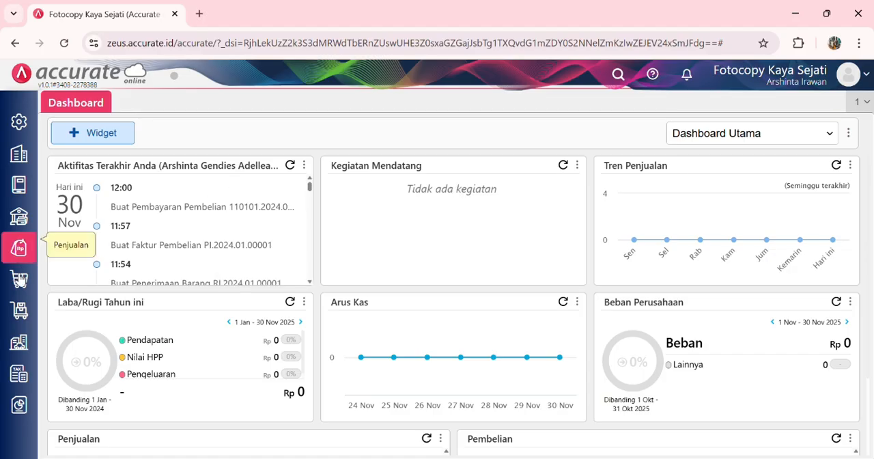
Step: Start a new Pesanan Penjualan for the customer Komunitas Aksara dated 09/01/2024
{"action": "left_click", "coordinate": [27, 249]}
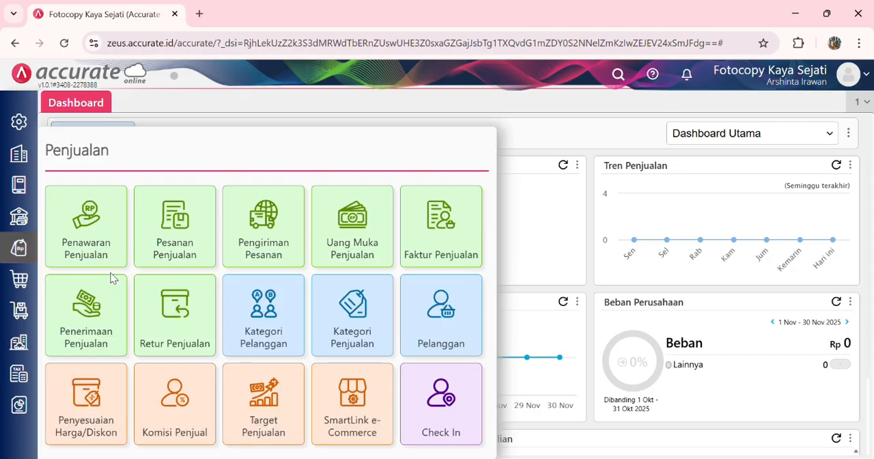
{"action": "left_click", "coordinate": [177, 234]}
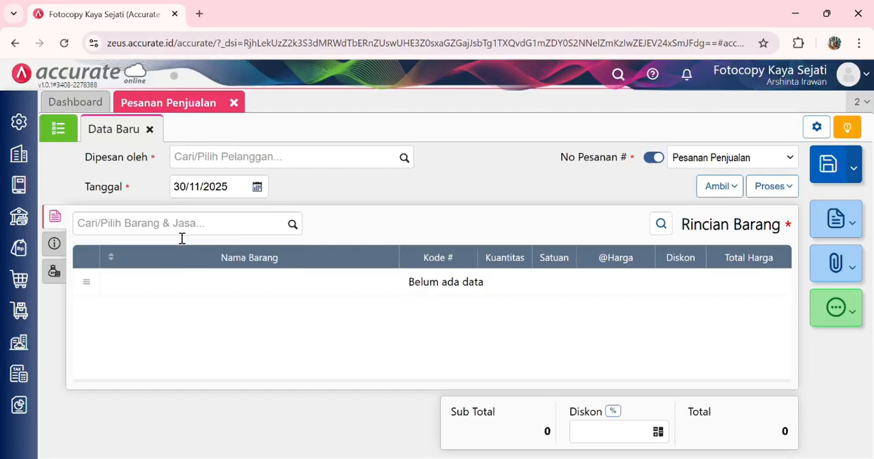
{"action": "left_click", "coordinate": [404, 157]}
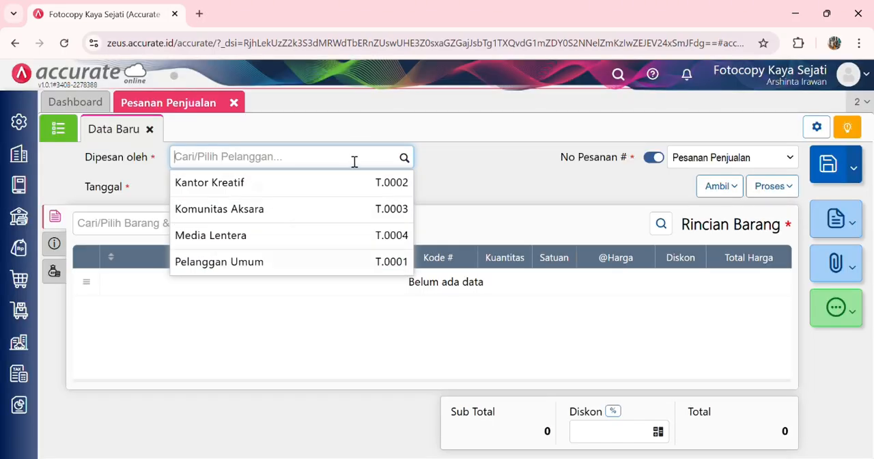
{"action": "left_click", "coordinate": [259, 209]}
{"action": "left_click", "coordinate": [240, 191]}
{"action": "type", "text": "09/01/2024"}
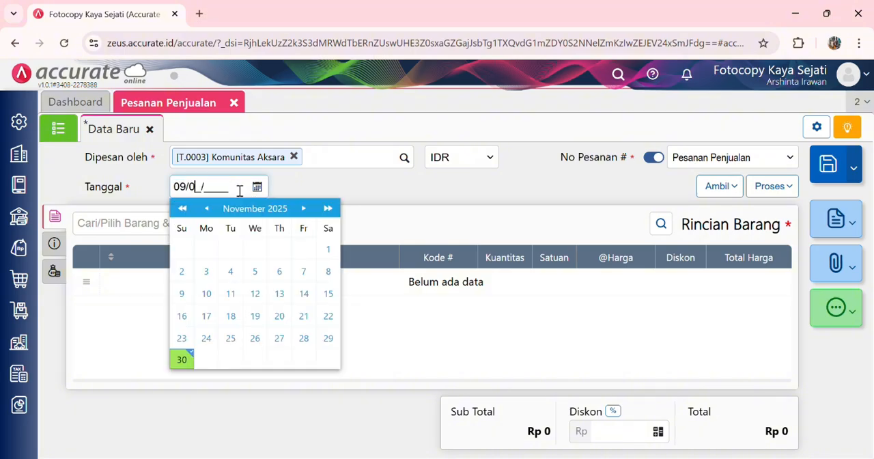
{"action": "left_click", "coordinate": [403, 191]}
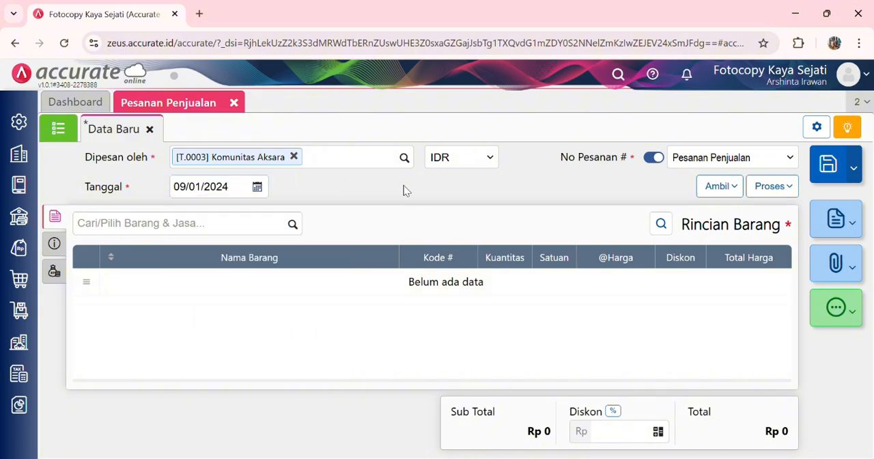
Step: Copy Buku Tulis A5 and Buku Tulis B5 from the 08/01/2024 sales quotation into the sales order
{"action": "left_click", "coordinate": [720, 192]}
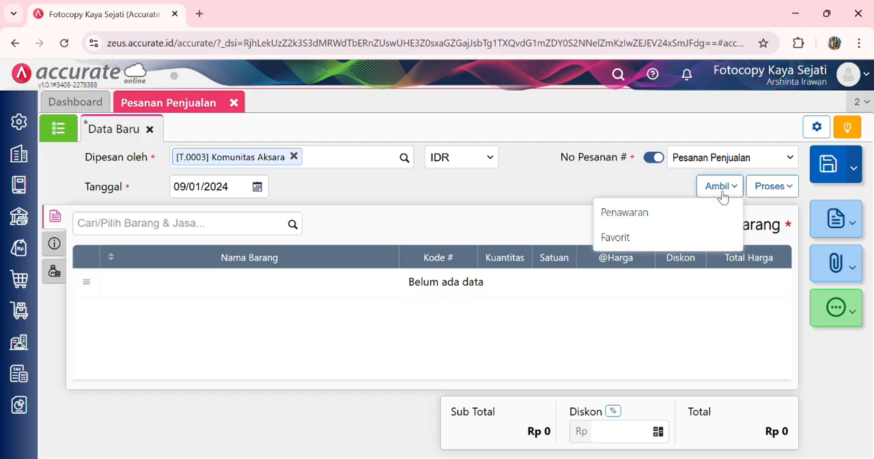
{"action": "left_click", "coordinate": [652, 220]}
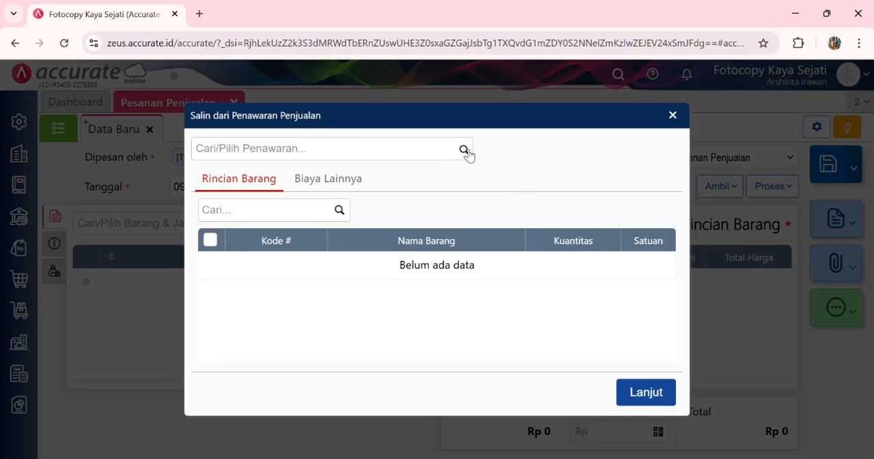
{"action": "left_click", "coordinate": [465, 151]}
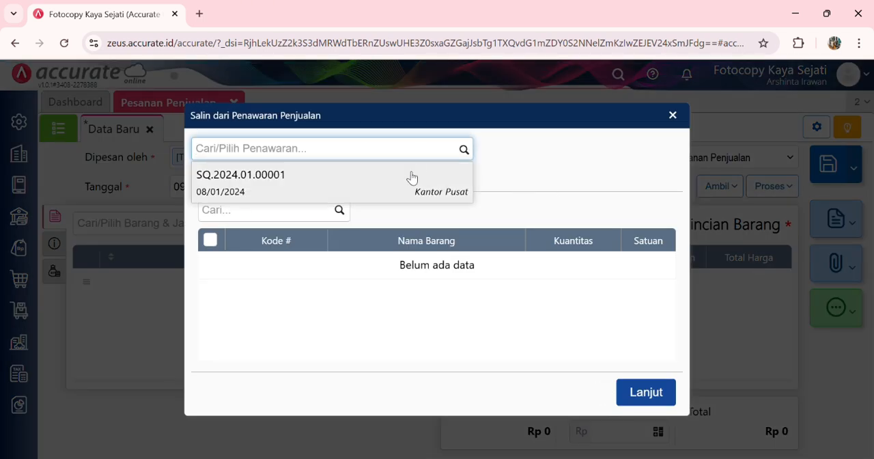
{"action": "left_click", "coordinate": [411, 178]}
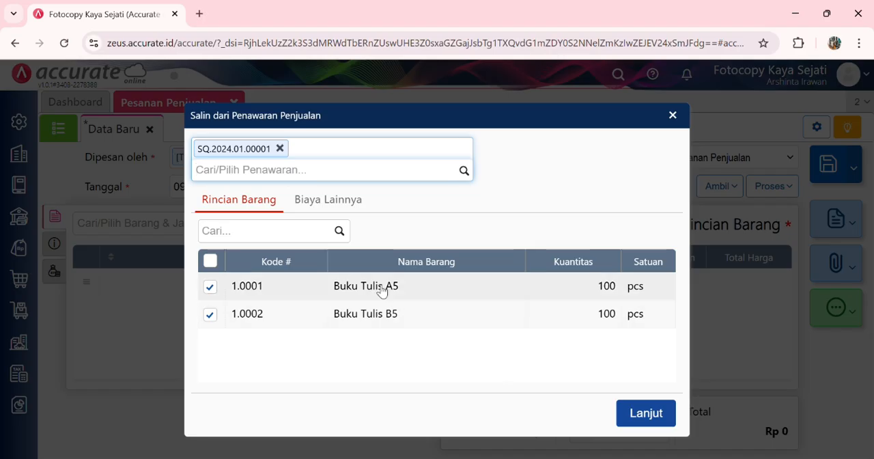
{"action": "left_click", "coordinate": [651, 416]}
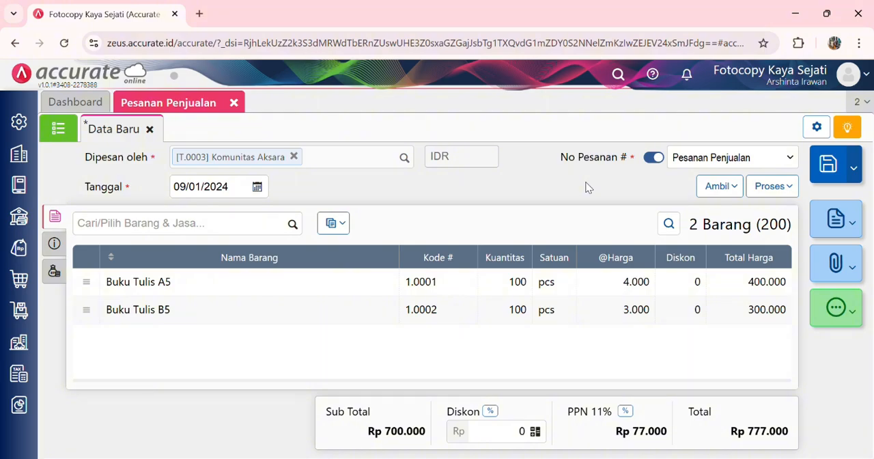
Step: Enter the customer's PO number in the sales order's additional info and set its delivery date to 09/01/2024
{"action": "left_click", "coordinate": [58, 245]}
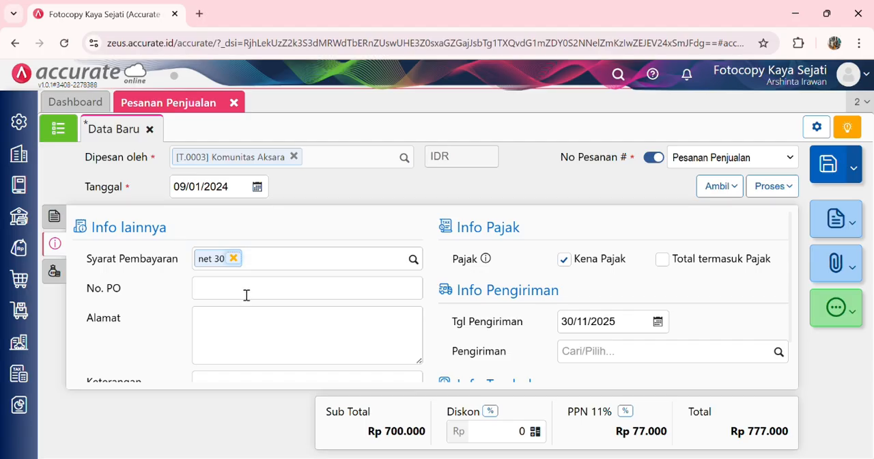
{"action": "left_click", "coordinate": [247, 295]}
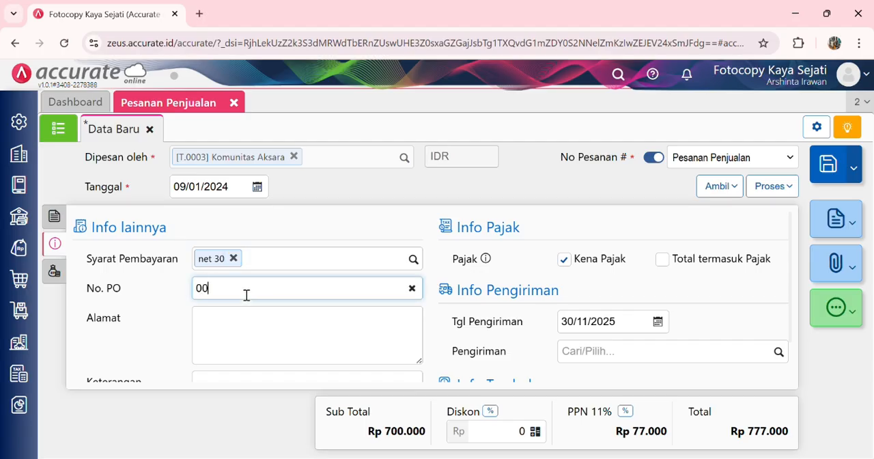
{"action": "left_click", "coordinate": [296, 237]}
{"action": "scroll", "coordinate": [402, 317], "scroll_direction": "down", "scroll_amount": 1}
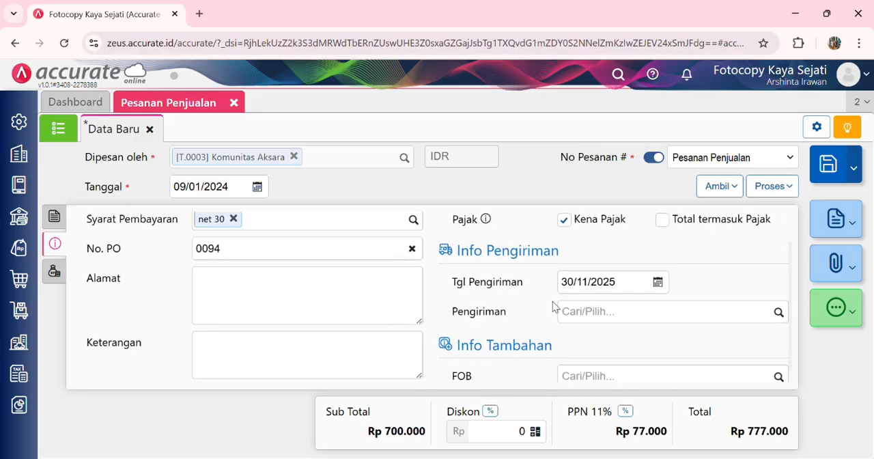
{"action": "left_click", "coordinate": [639, 288]}
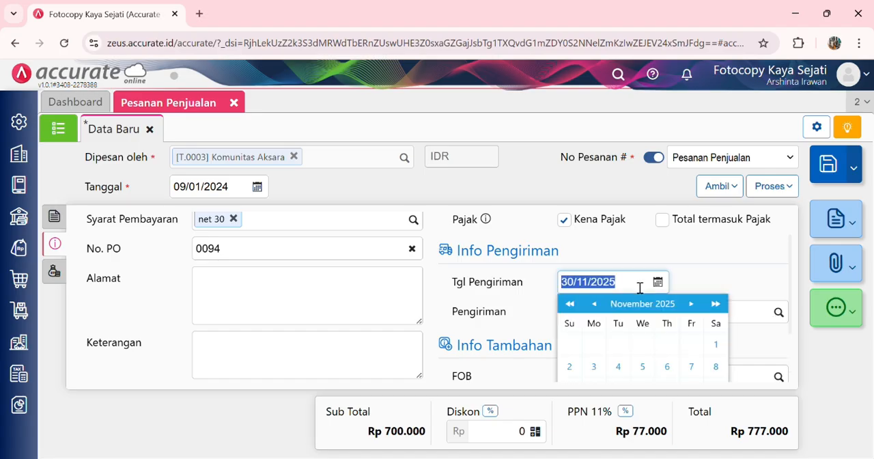
{"action": "type", "text": "09/01/20"}
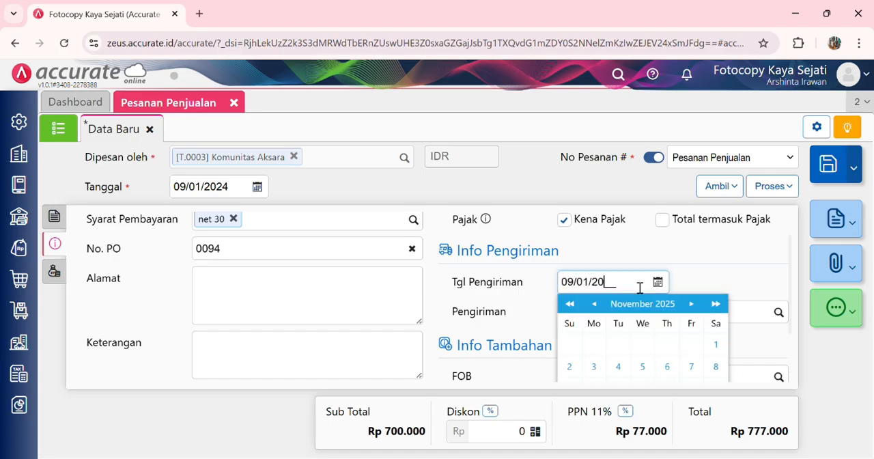
{"action": "left_click", "coordinate": [721, 280]}
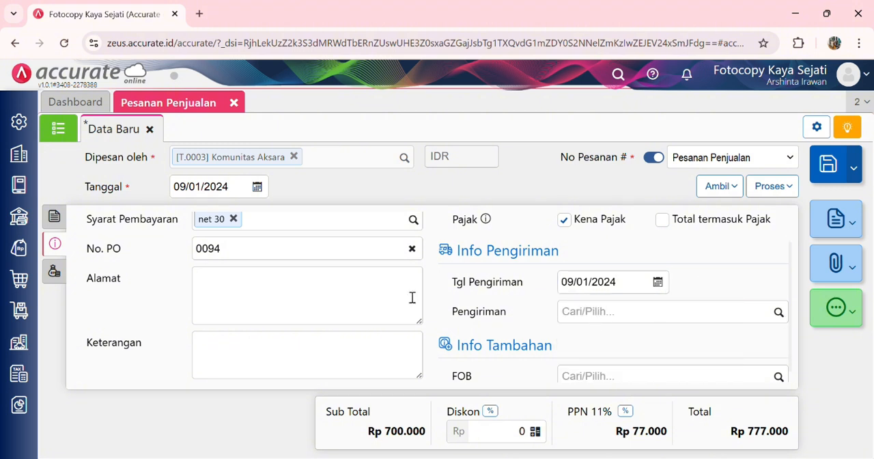
Step: Check the sales order's other costs and items, then process the order into an Uang Muka (down payment)
{"action": "left_click", "coordinate": [58, 276]}
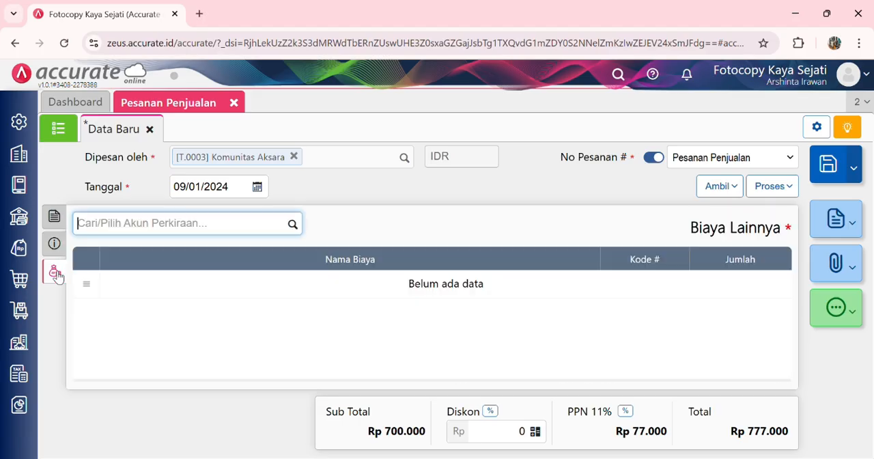
{"action": "left_click", "coordinate": [65, 225]}
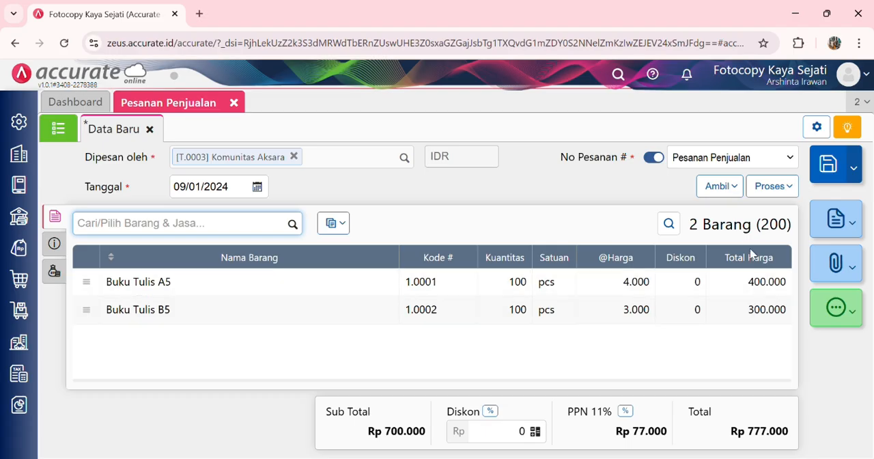
{"action": "left_click", "coordinate": [767, 195]}
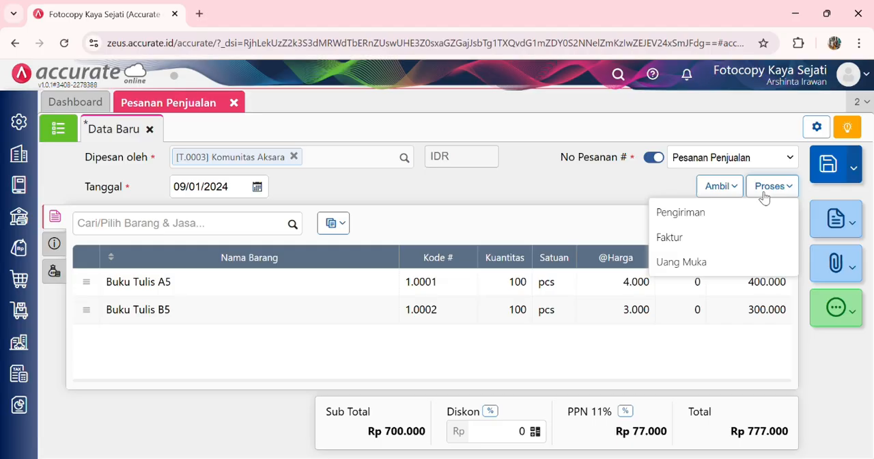
{"action": "left_click", "coordinate": [683, 262]}
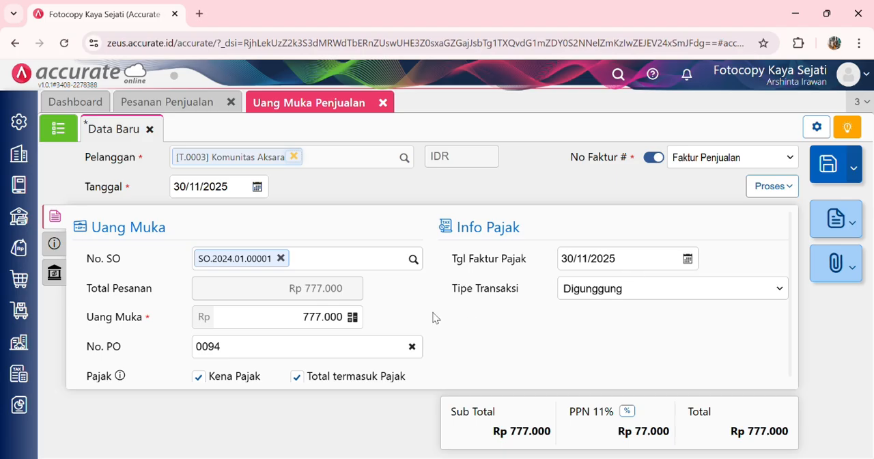
Step: Set the down payment to Rp 250.000 and its date to 09/01/2024
{"action": "left_click", "coordinate": [307, 318]}
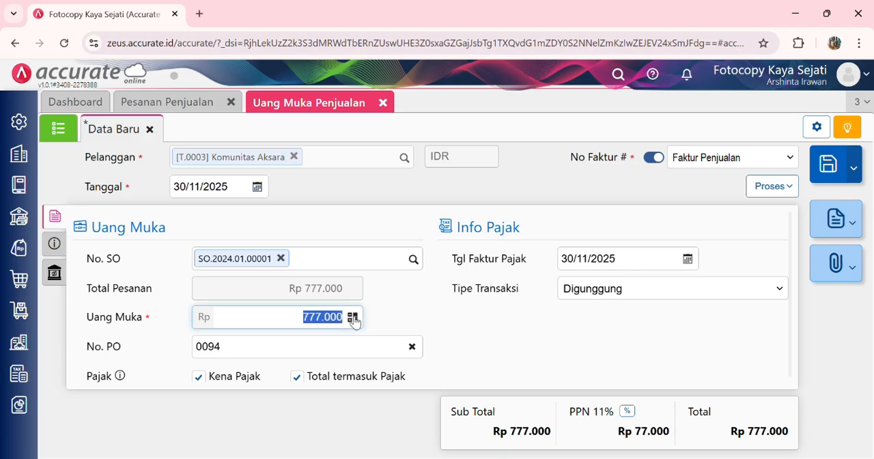
{"action": "type", "text": "25.000"}
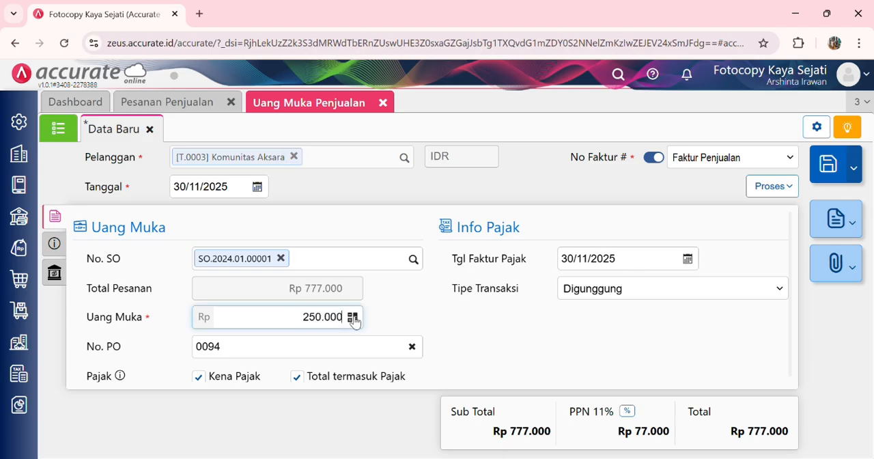
{"action": "left_click", "coordinate": [407, 312]}
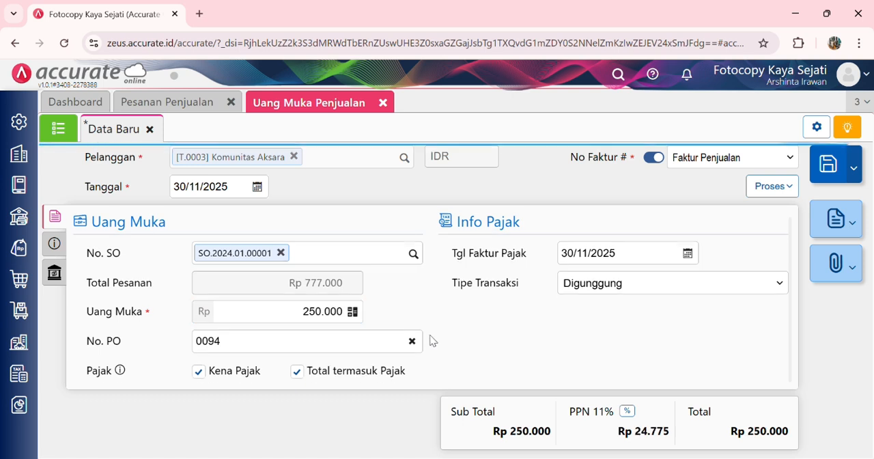
{"action": "left_click", "coordinate": [632, 265]}
{"action": "left_click", "coordinate": [239, 192]}
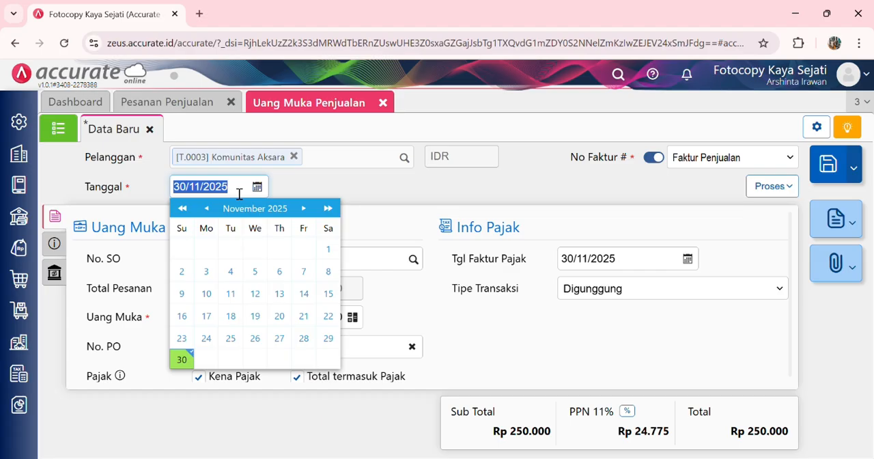
{"action": "type", "text": "09/01/202"}
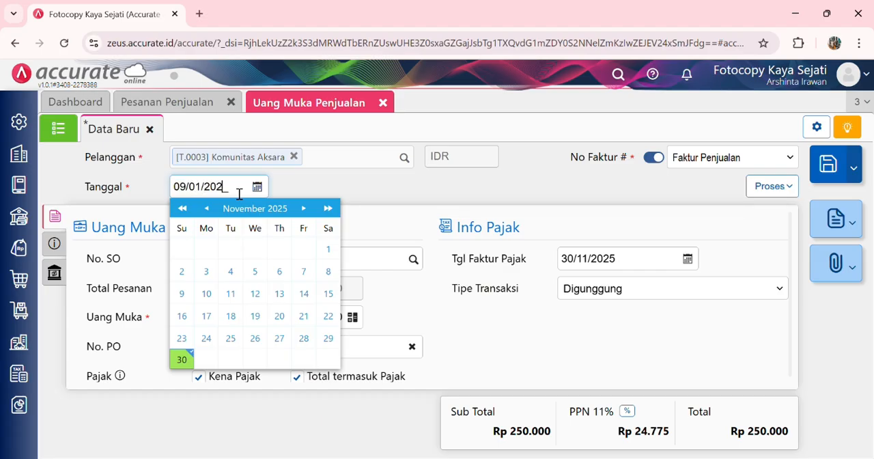
{"action": "left_click", "coordinate": [326, 190]}
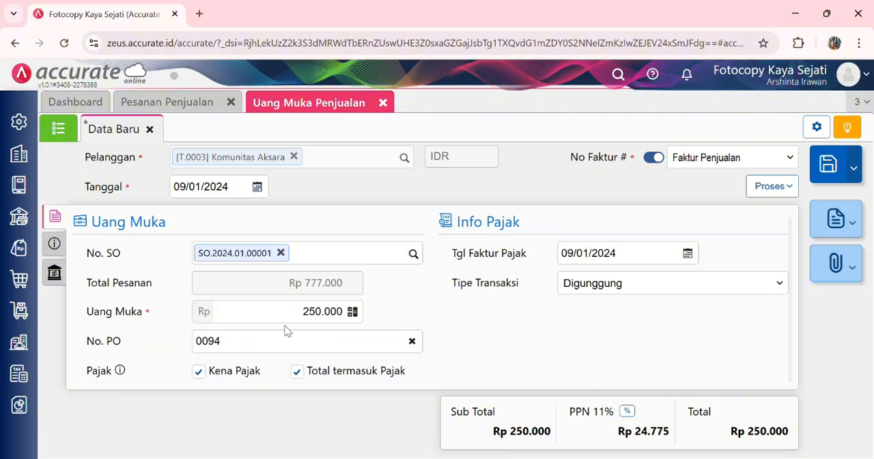
Step: Check the down payment's additional info and invoice info, then process it into a Pembayaran
{"action": "left_click", "coordinate": [56, 243]}
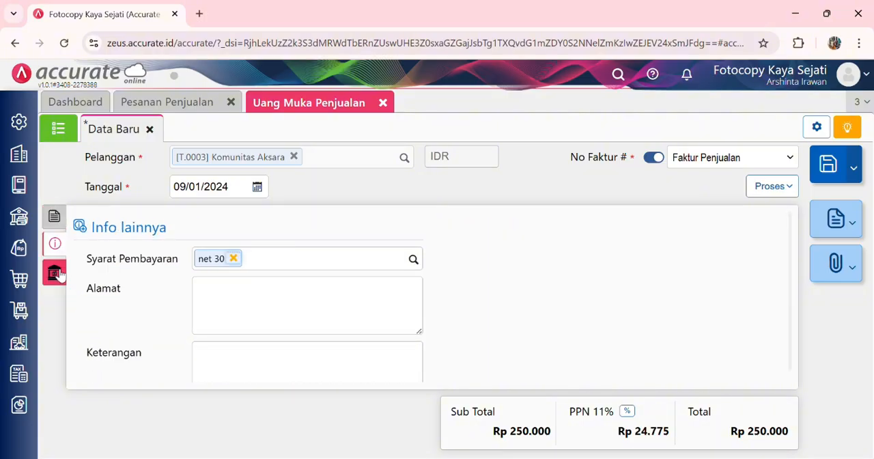
{"action": "left_click", "coordinate": [54, 272]}
{"action": "left_click", "coordinate": [55, 215]}
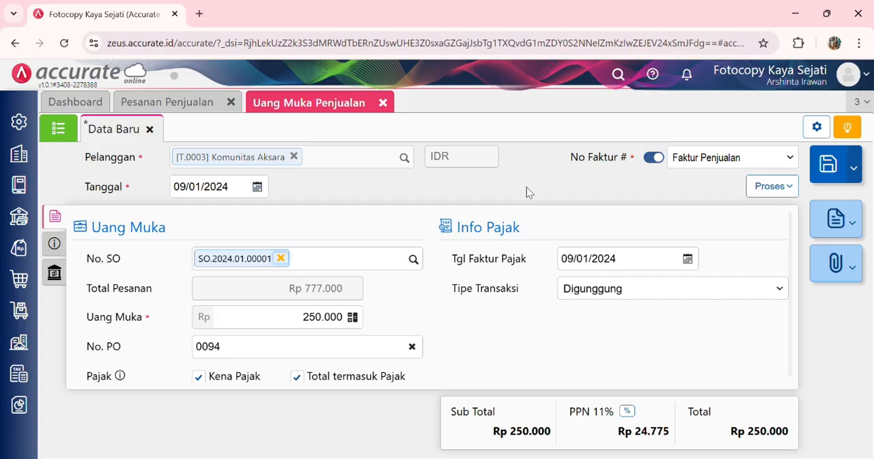
{"action": "left_click", "coordinate": [765, 188]}
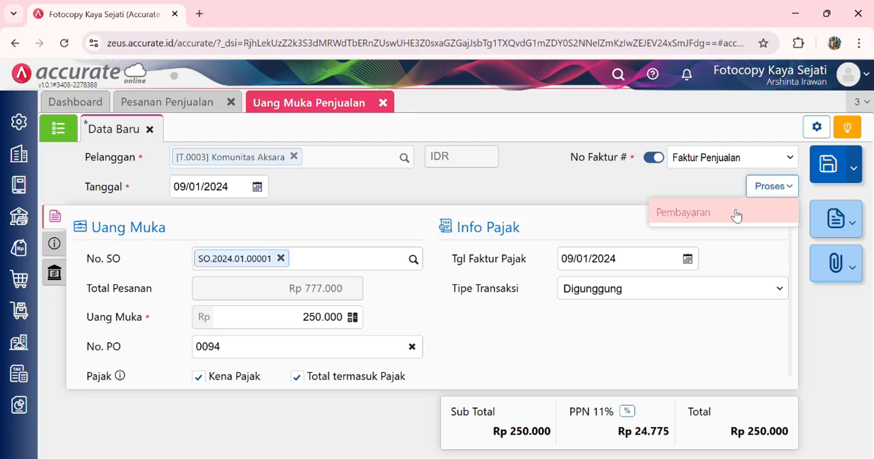
{"action": "left_click", "coordinate": [734, 214]}
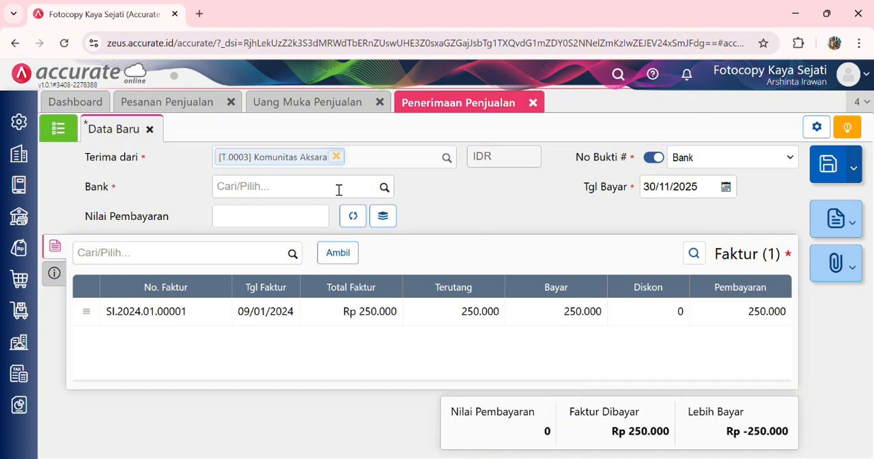
Step: Date the sales receipt 09/01/2024, select Bank Mandiri IDR as its bank and calculate the payment value
{"action": "left_click", "coordinate": [706, 195]}
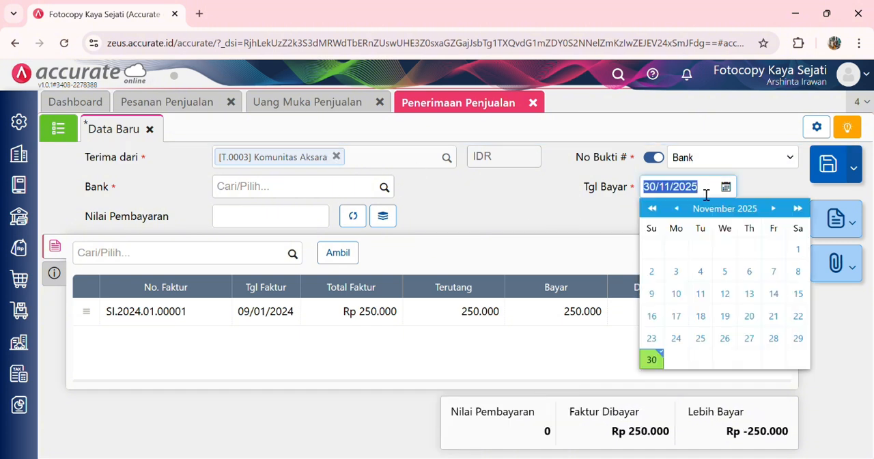
{"action": "type", "text": "0"}
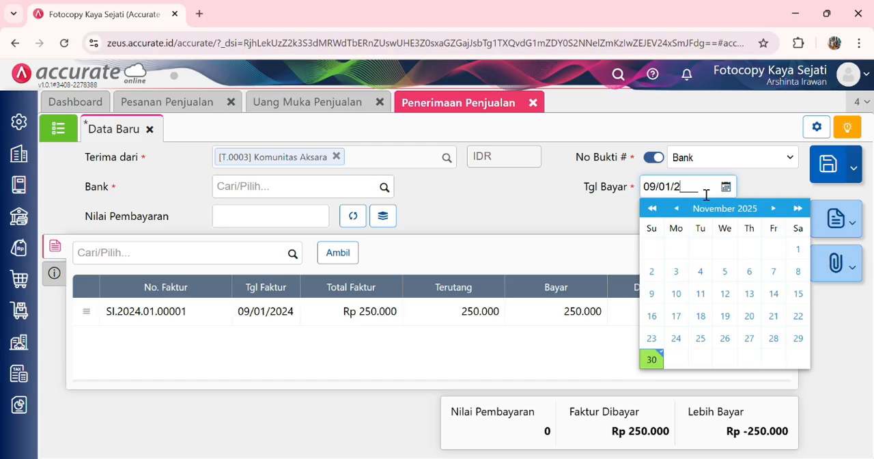
{"action": "type", "text": "024"}
{"action": "left_click", "coordinate": [522, 202]}
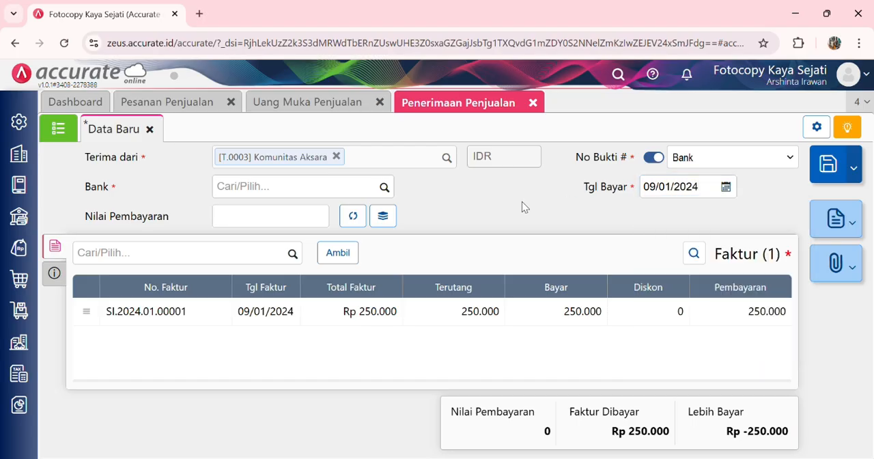
{"action": "left_click", "coordinate": [384, 186]}
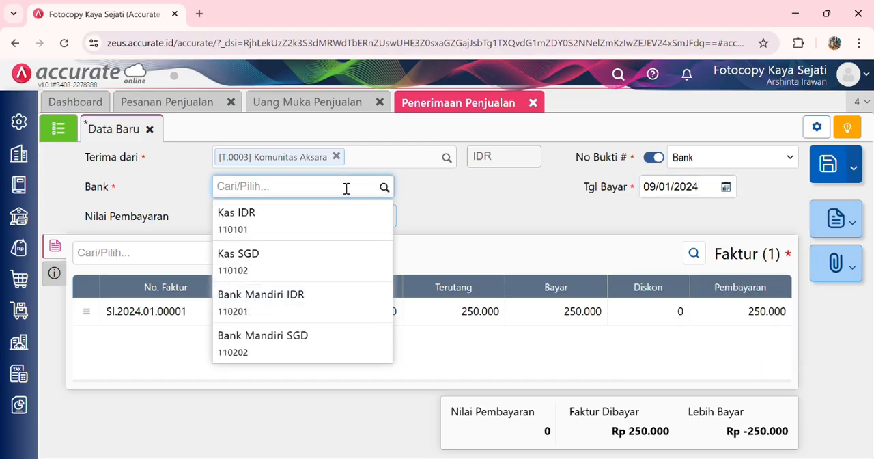
{"action": "left_click", "coordinate": [263, 301]}
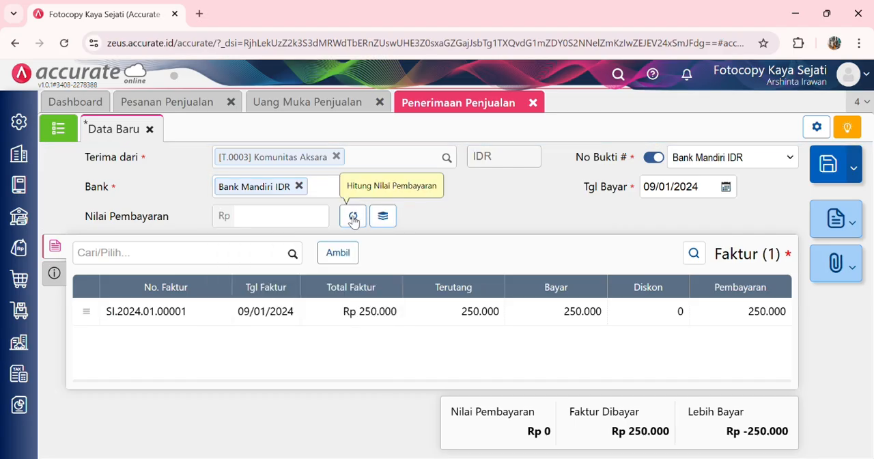
{"action": "left_click", "coordinate": [353, 218]}
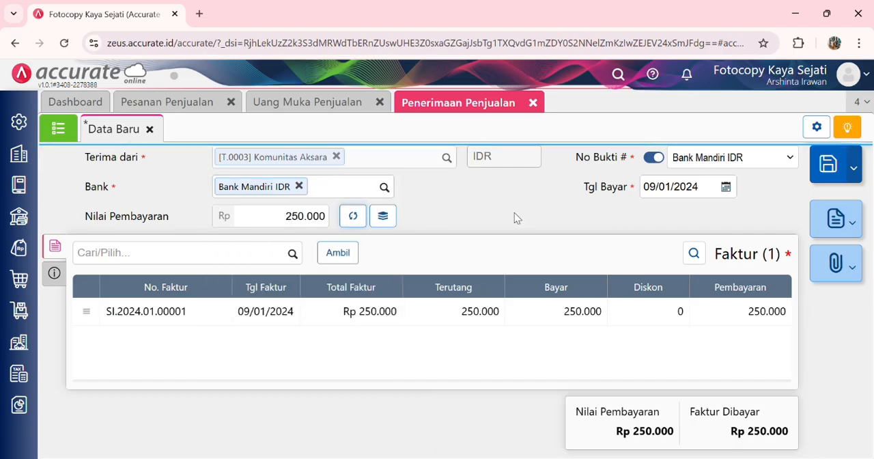
Step: Check the receipt's payment method in the additional info, then save the Penerimaan Penjualan
{"action": "left_click", "coordinate": [60, 270]}
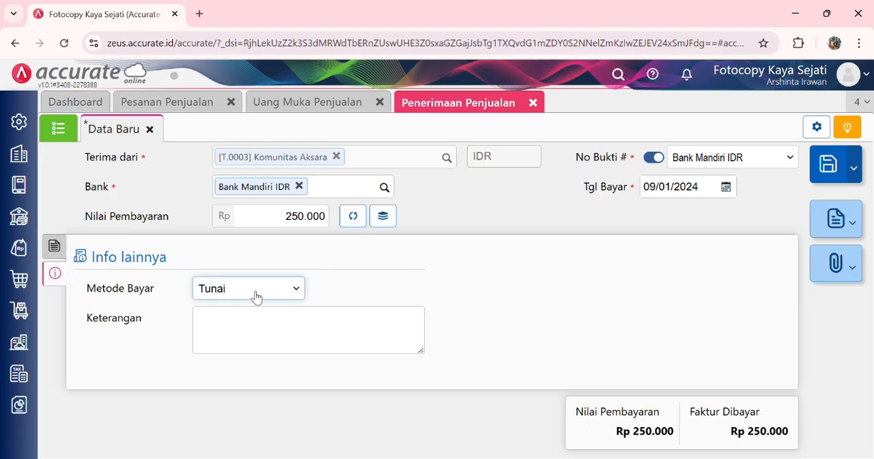
{"action": "left_click", "coordinate": [244, 131]}
{"action": "left_click", "coordinate": [54, 247]}
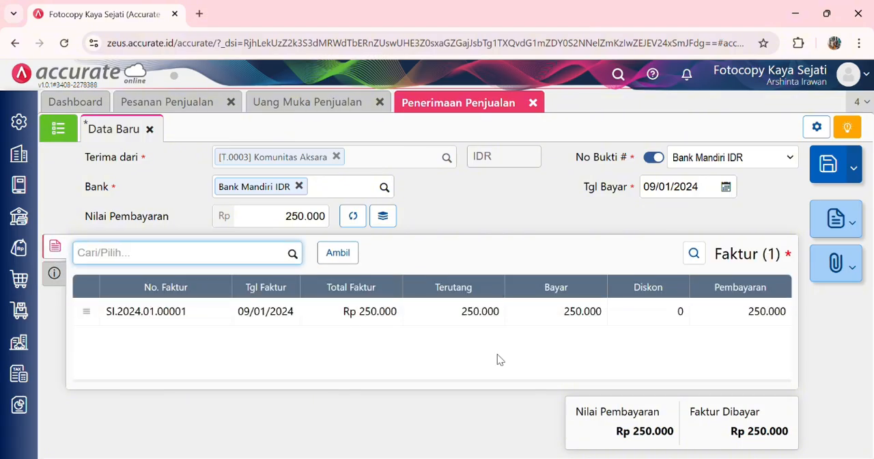
{"action": "left_click", "coordinate": [828, 164]}
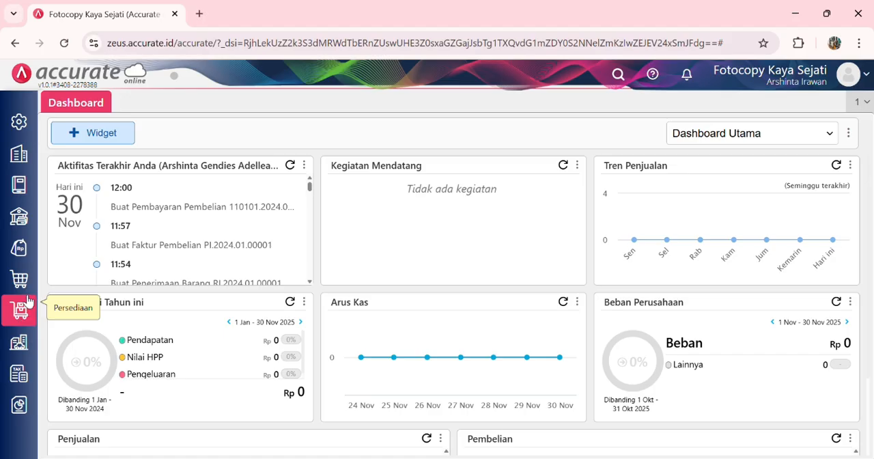
Step: Start a new Pengiriman Pesanan for Komunitas Aksara dated 10/01/2024, with Motor Kargo as the shipping method
{"action": "left_click", "coordinate": [21, 249]}
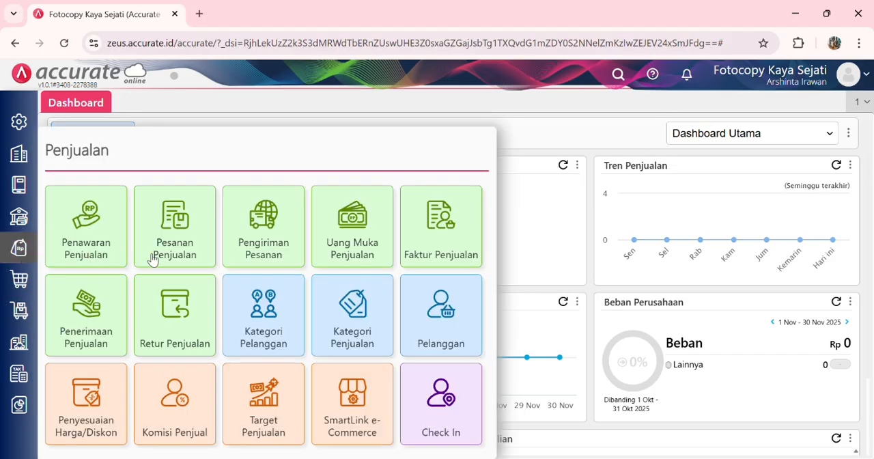
{"action": "left_click", "coordinate": [266, 229]}
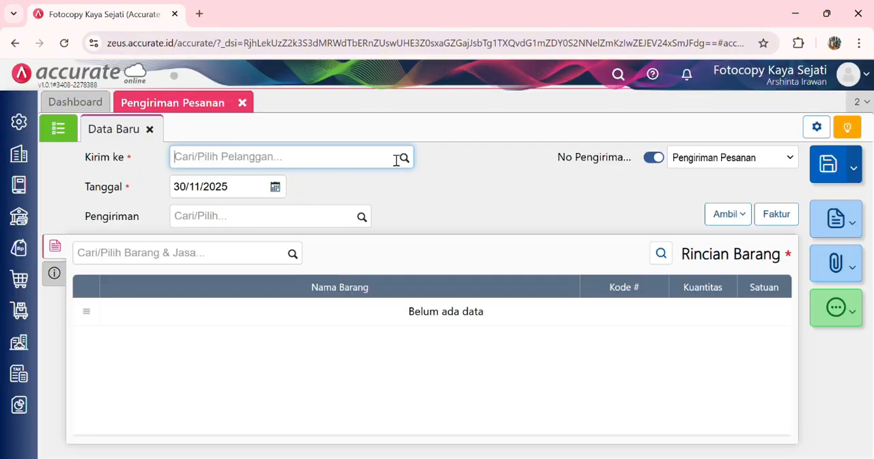
{"action": "left_click", "coordinate": [404, 159]}
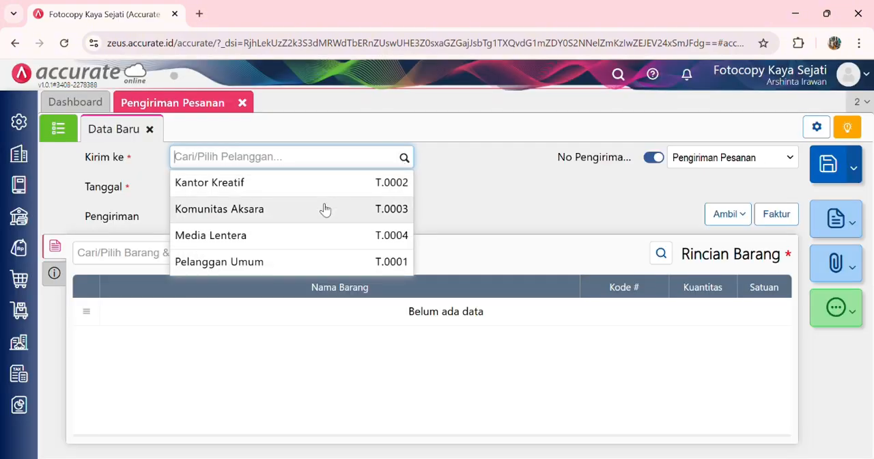
{"action": "left_click", "coordinate": [276, 201]}
{"action": "left_click", "coordinate": [262, 187]}
{"action": "type", "text": "10/"}
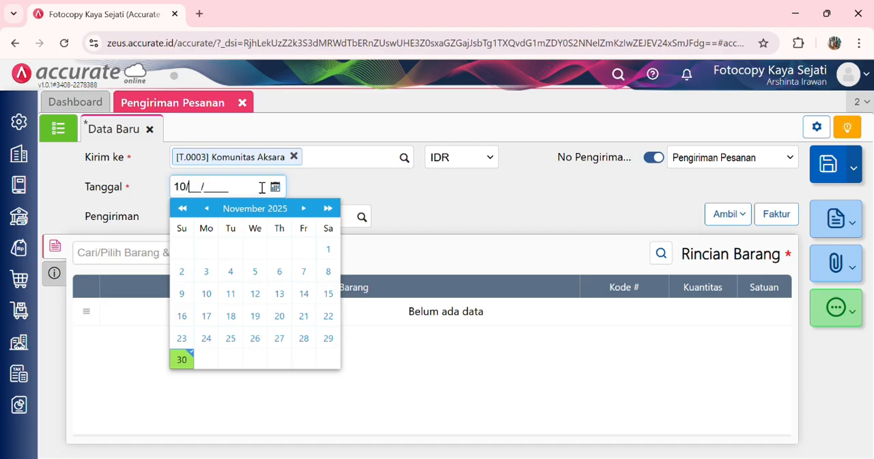
{"action": "type", "text": "01/2024"}
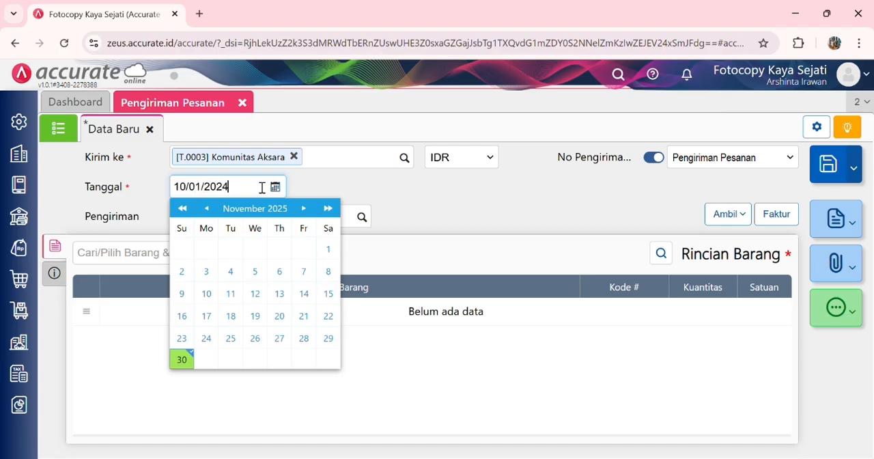
{"action": "left_click", "coordinate": [379, 179]}
{"action": "left_click", "coordinate": [363, 220]}
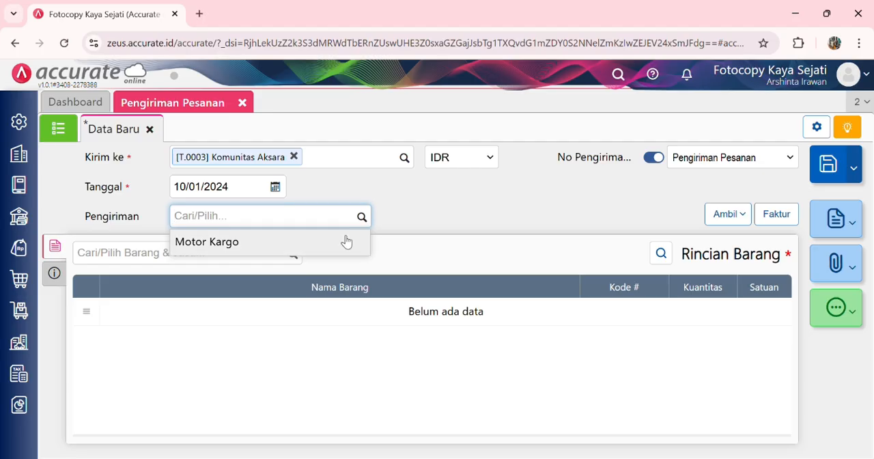
{"action": "left_click", "coordinate": [336, 242]}
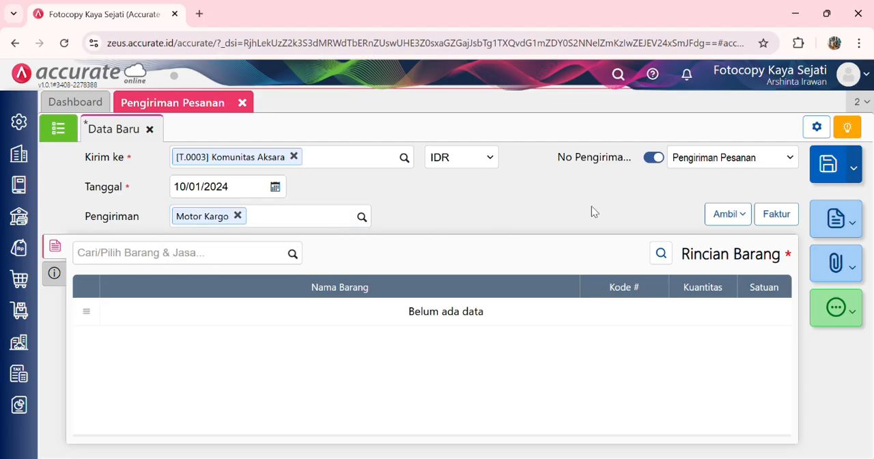
Step: Copy Buku Tulis A5 and Buku Tulis B5 from the customer's 09/01/2024 sales order into the delivery, then check its additional info
{"action": "left_click", "coordinate": [721, 215]}
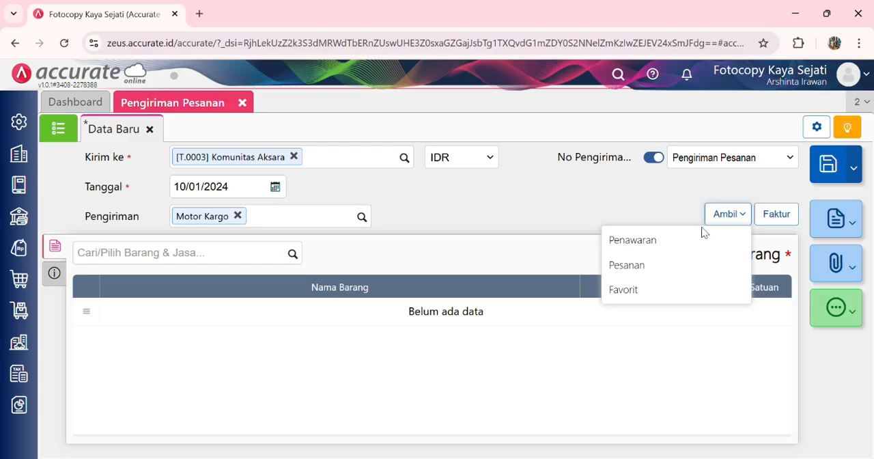
{"action": "left_click", "coordinate": [672, 267]}
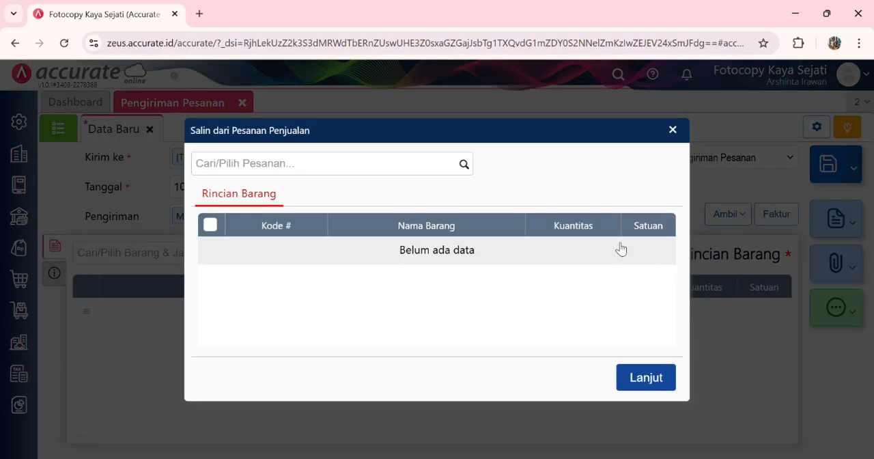
{"action": "left_click", "coordinate": [465, 165]}
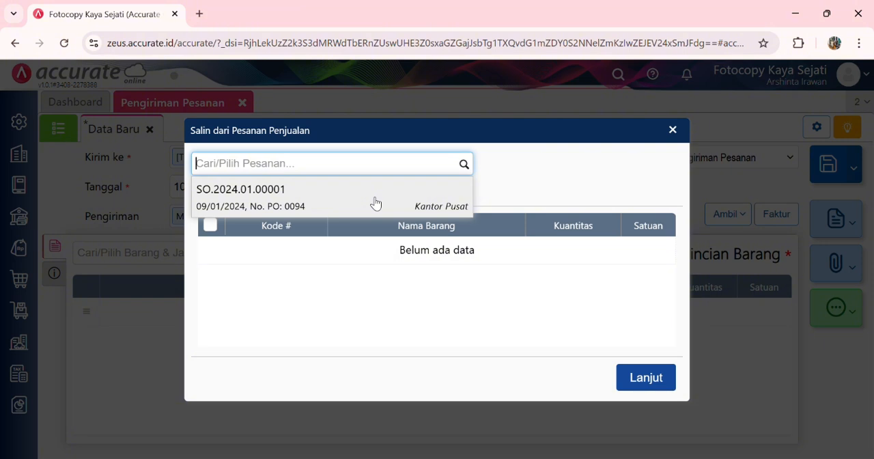
{"action": "left_click", "coordinate": [376, 203]}
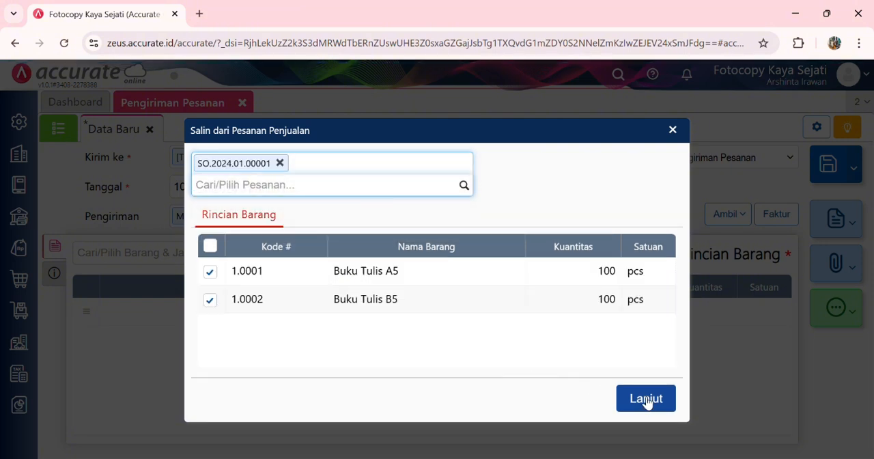
{"action": "left_click", "coordinate": [646, 399]}
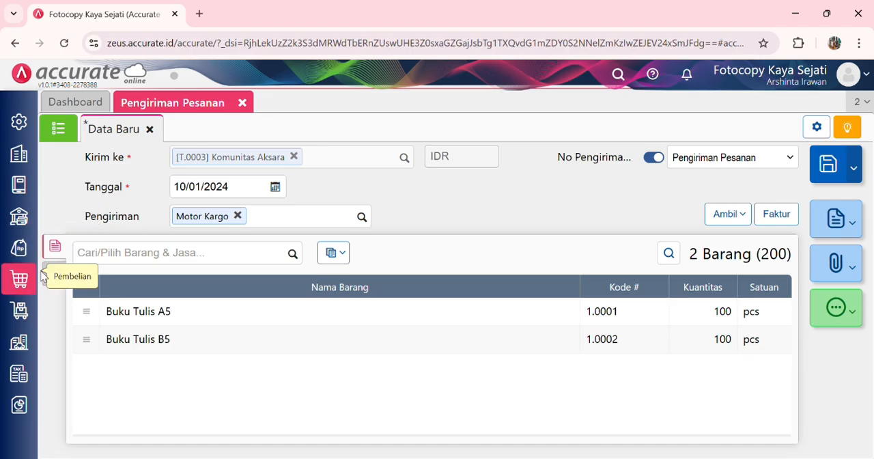
{"action": "left_click", "coordinate": [55, 273]}
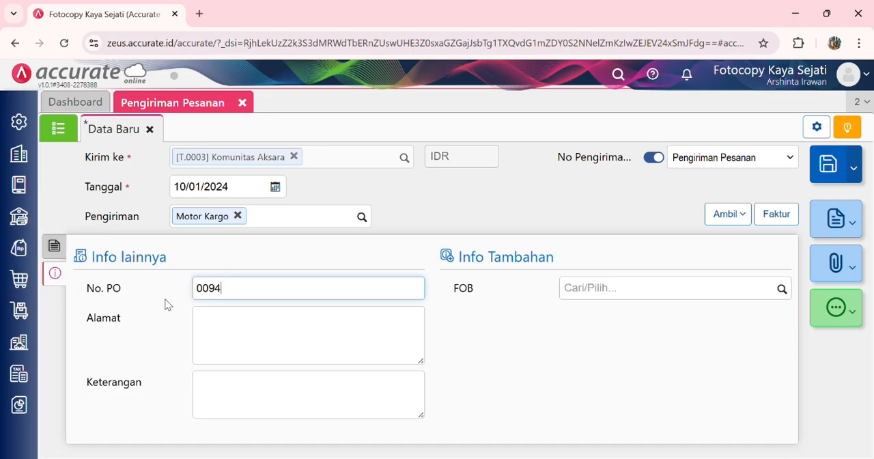
{"action": "left_click", "coordinate": [55, 247]}
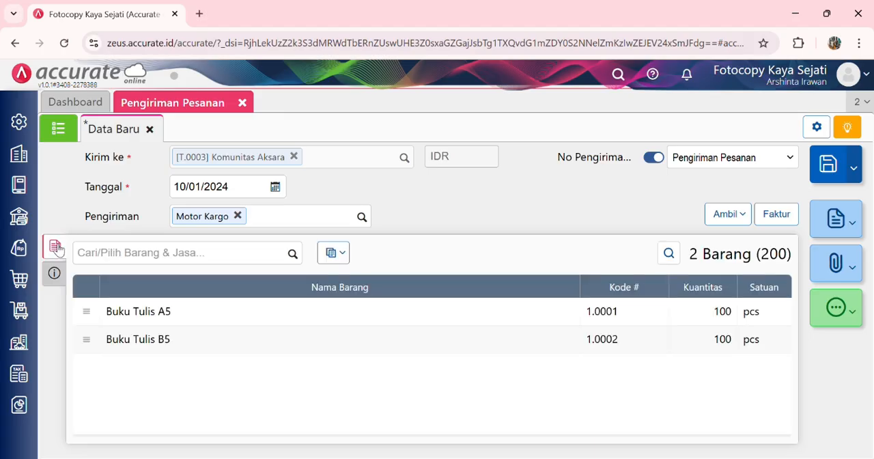
Step: Change the warehouse of all delivery items to Depan, then save the Pengiriman Pesanan
{"action": "left_click", "coordinate": [336, 258]}
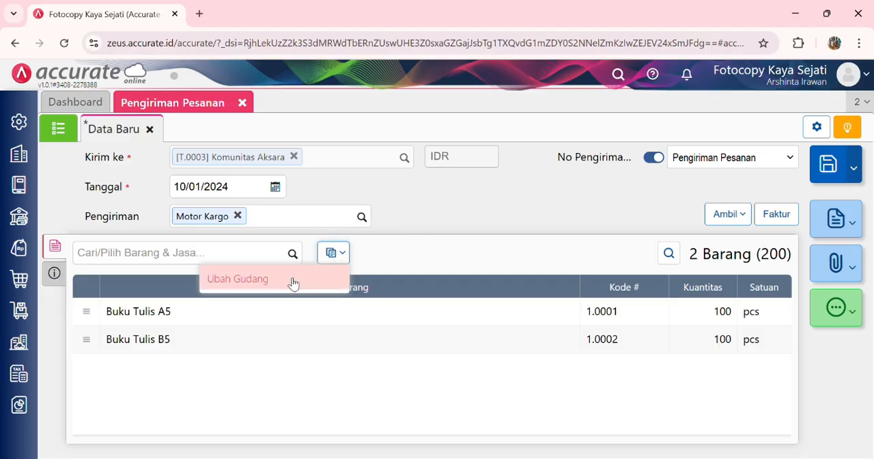
{"action": "left_click", "coordinate": [289, 281]}
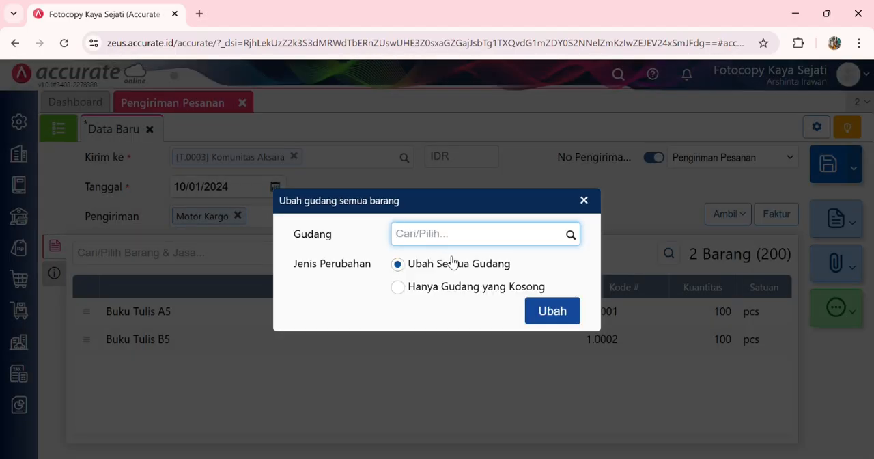
{"action": "left_click", "coordinate": [571, 235]}
{"action": "left_click", "coordinate": [442, 306]}
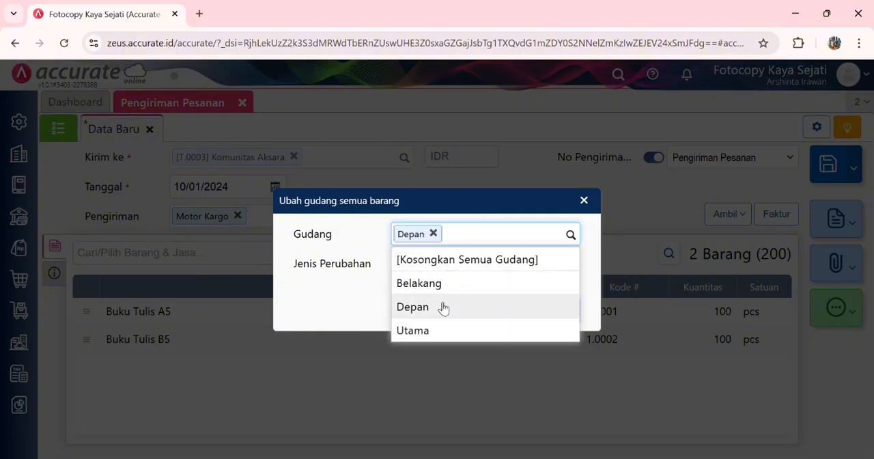
{"action": "left_click", "coordinate": [553, 312]}
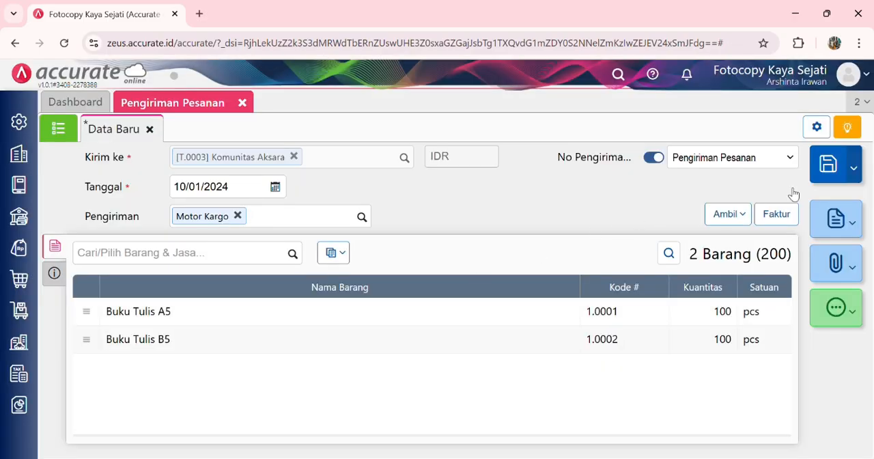
{"action": "left_click", "coordinate": [832, 168]}
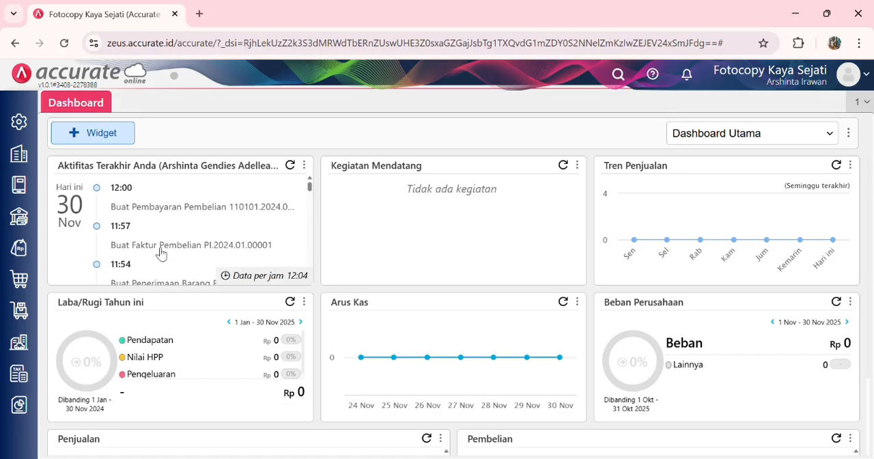
Step: Start a new Faktur Penjualan for Komunitas Aksara dated 10/01/2024
{"action": "left_click", "coordinate": [20, 252]}
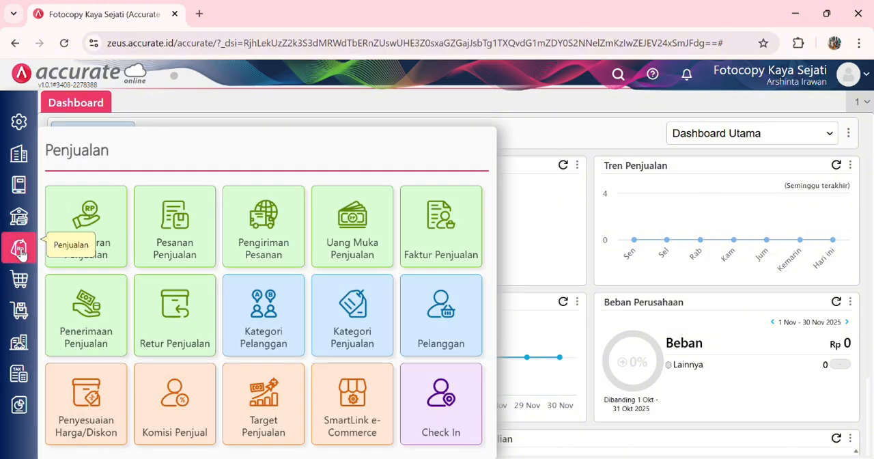
{"action": "left_click", "coordinate": [443, 224]}
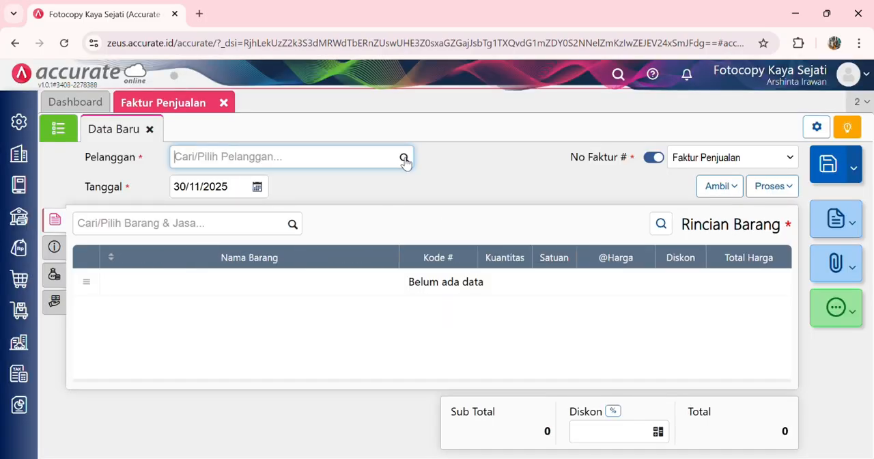
{"action": "left_click", "coordinate": [405, 159]}
{"action": "left_click", "coordinate": [307, 212]}
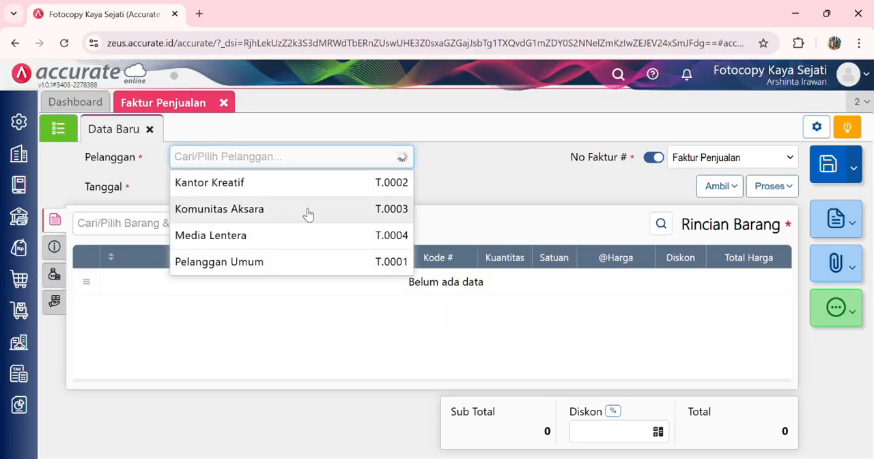
{"action": "left_click", "coordinate": [238, 189]}
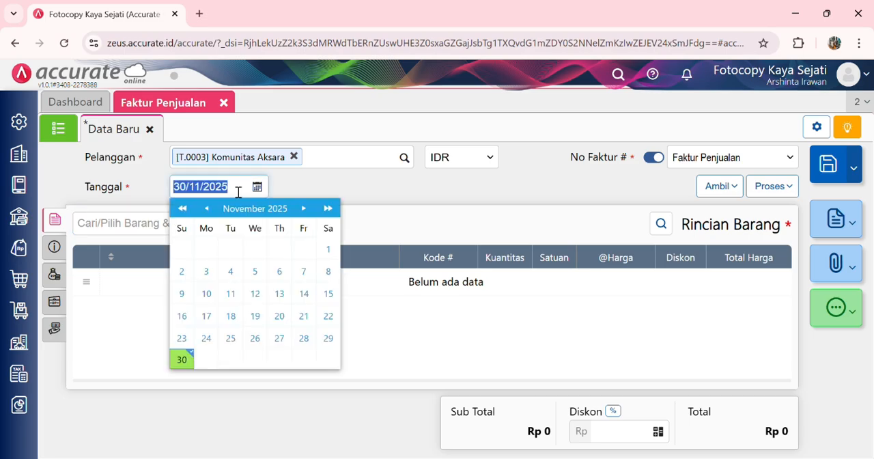
{"action": "type", "text": "10/01/2024"}
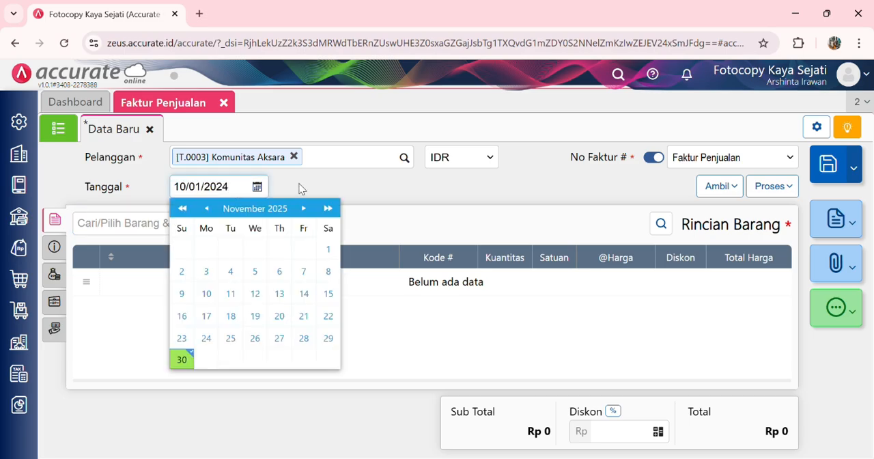
{"action": "left_click", "coordinate": [354, 179]}
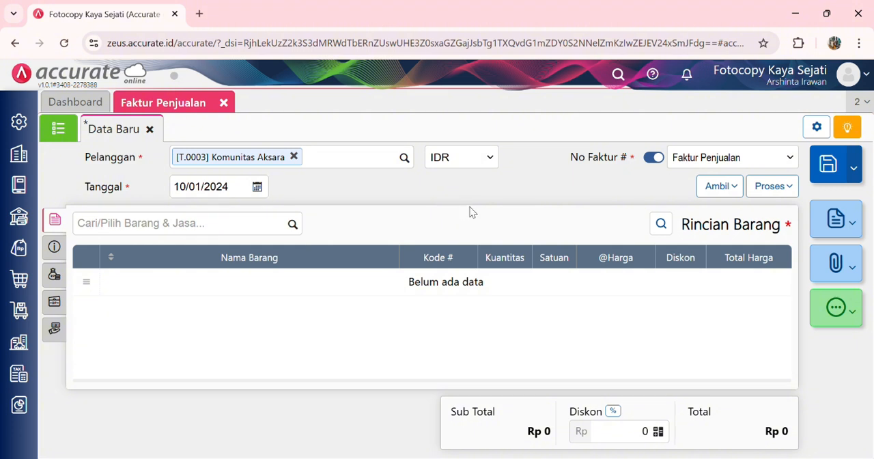
Step: Copy Buku Tulis A5 and Buku Tulis B5 from the customer's Pengiriman Pesanan into the sales invoice
{"action": "left_click", "coordinate": [724, 188]}
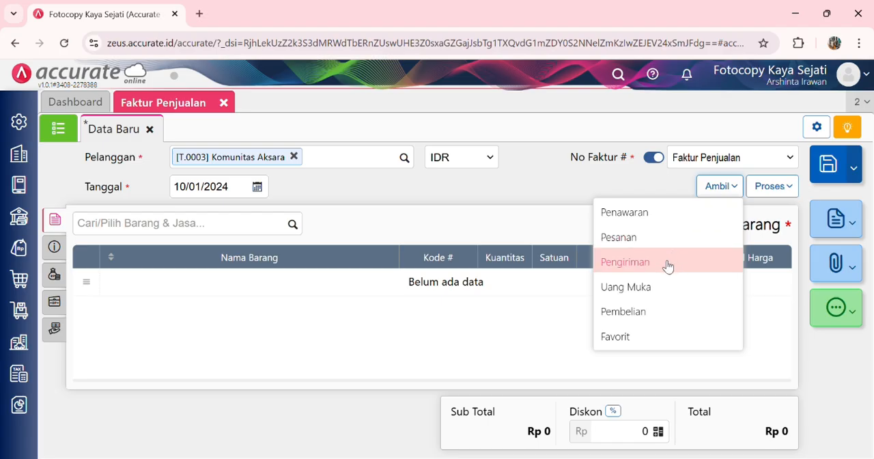
{"action": "left_click", "coordinate": [667, 267]}
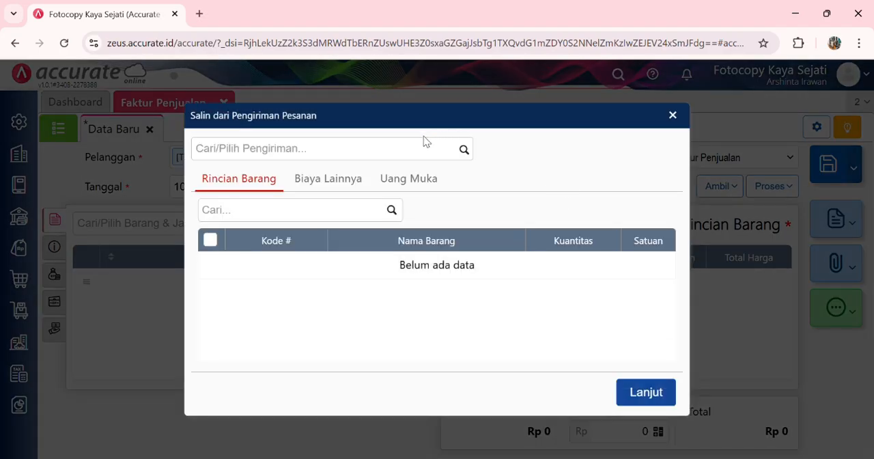
{"action": "left_click", "coordinate": [463, 150]}
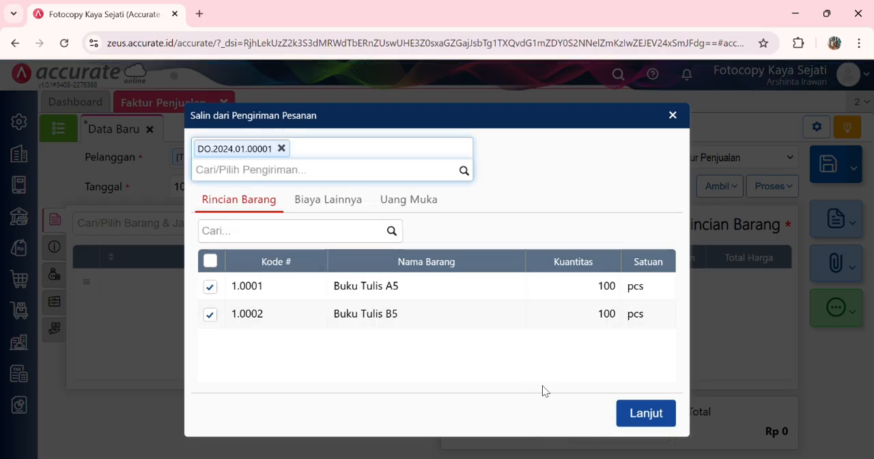
{"action": "left_click", "coordinate": [643, 413]}
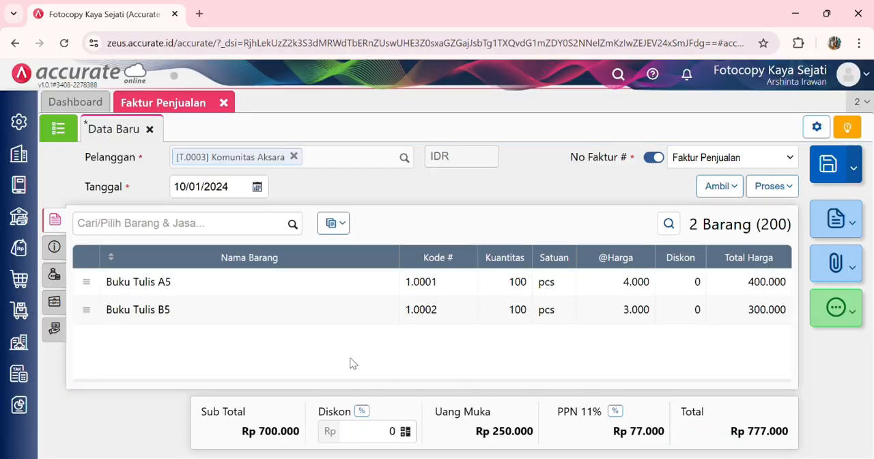
Step: Check the invoice's additional info and Biaya Lainnya, then save the Faktur Penjualan
{"action": "left_click", "coordinate": [54, 247]}
{"action": "scroll", "coordinate": [293, 325], "scroll_direction": "down", "scroll_amount": 2}
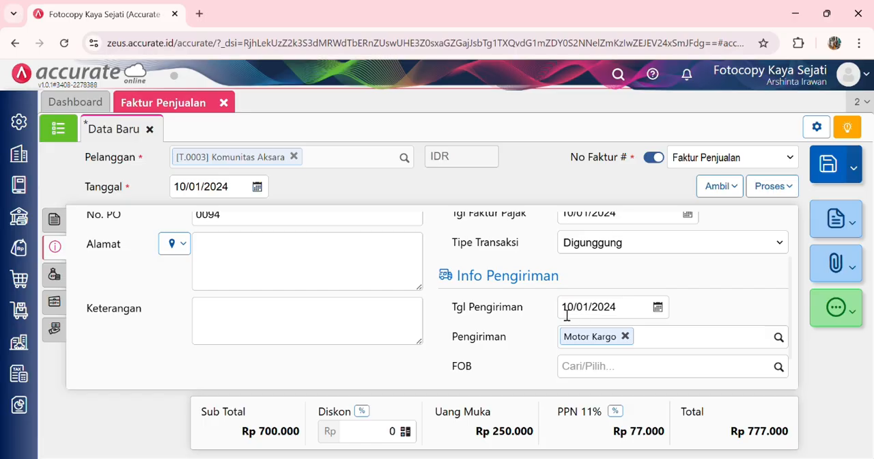
{"action": "scroll", "coordinate": [492, 306], "scroll_direction": "down", "scroll_amount": 1}
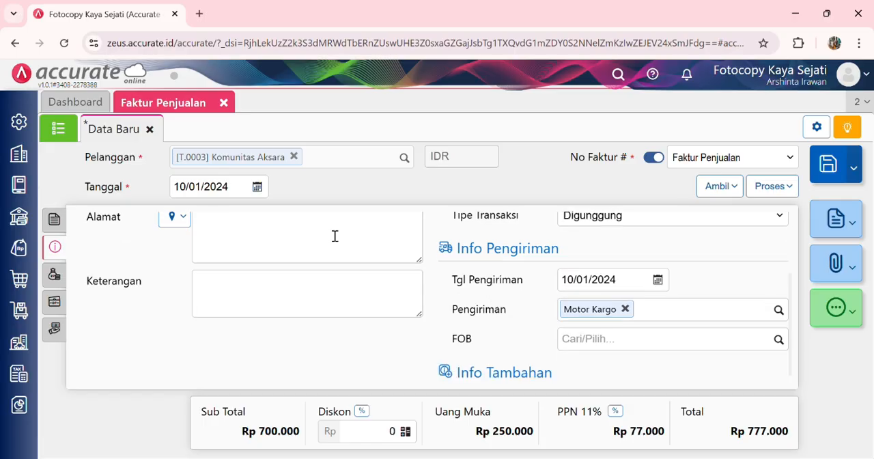
{"action": "left_click", "coordinate": [55, 274]}
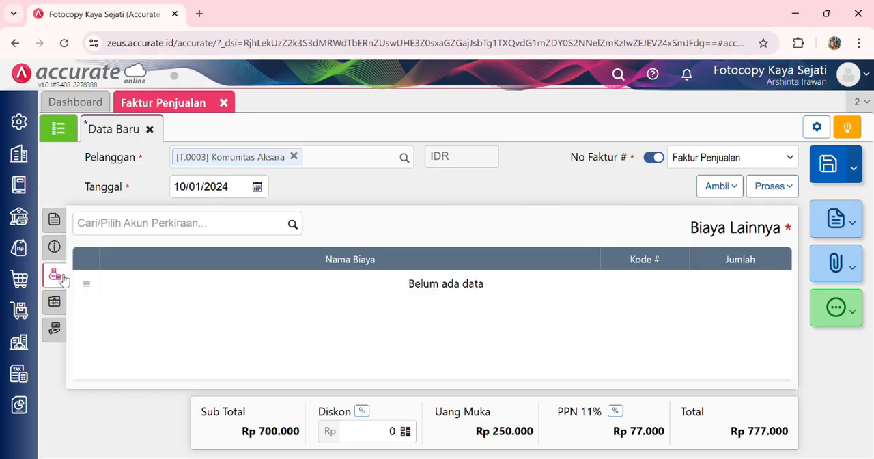
{"action": "left_click", "coordinate": [58, 227]}
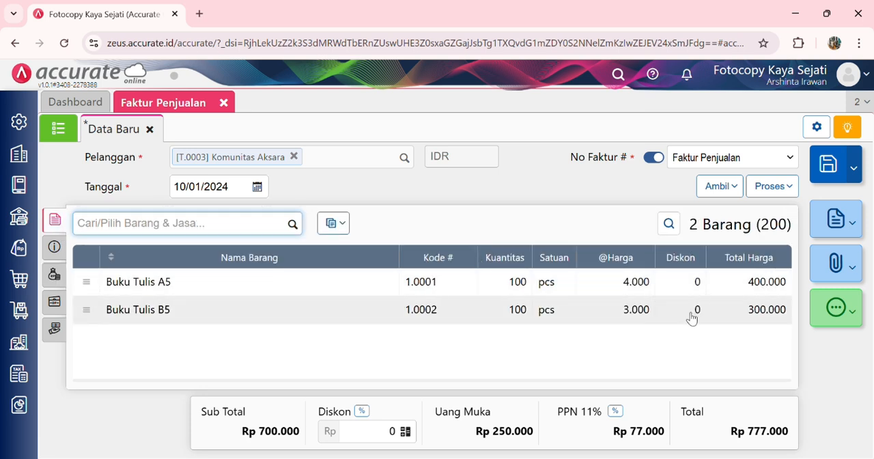
{"action": "left_click", "coordinate": [840, 172]}
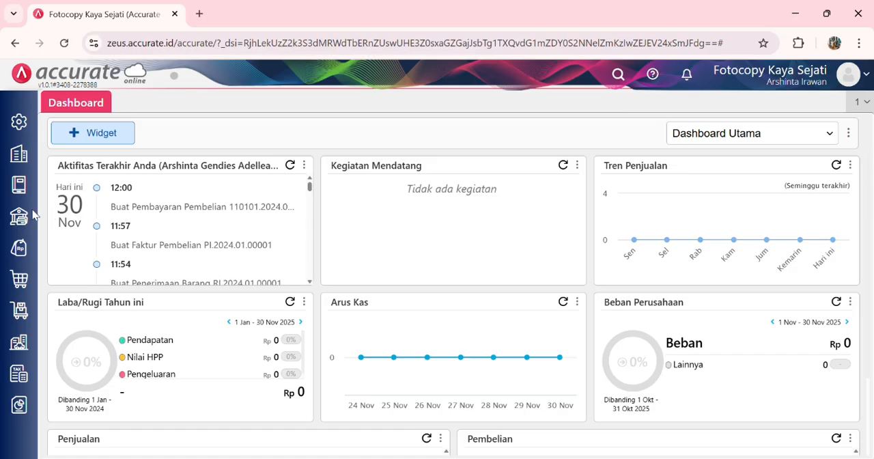
Step: Start a new Faktur Penjualan for Pelanggan Umum dated 13/01/2024
{"action": "left_click", "coordinate": [19, 251]}
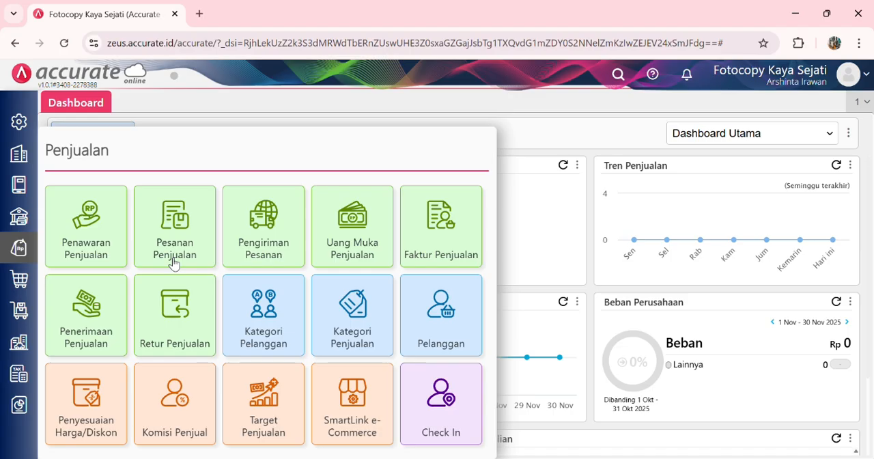
{"action": "left_click", "coordinate": [448, 222]}
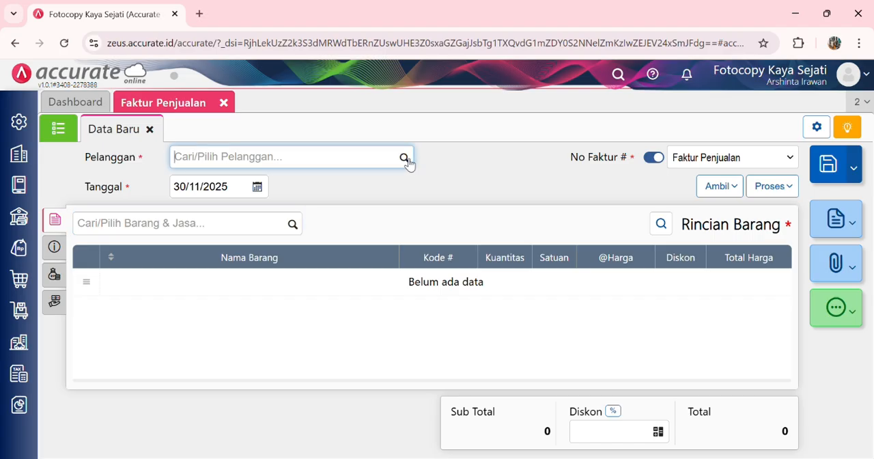
{"action": "left_click", "coordinate": [406, 161]}
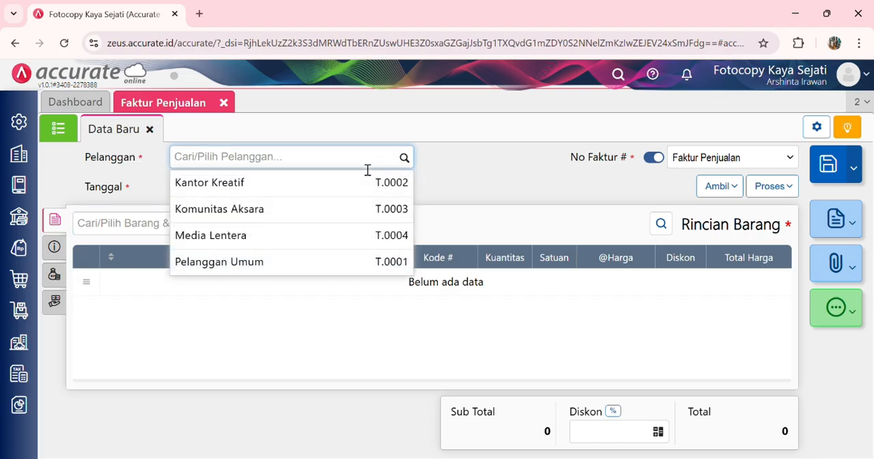
{"action": "left_click", "coordinate": [304, 263]}
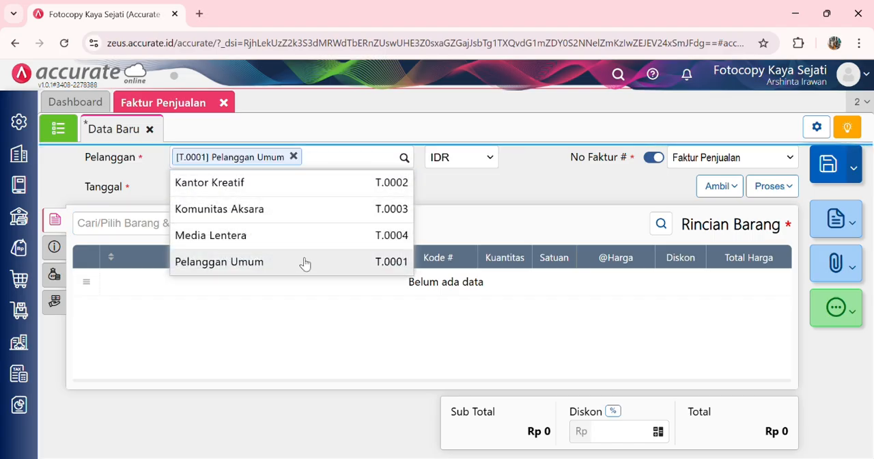
{"action": "left_click", "coordinate": [238, 193]}
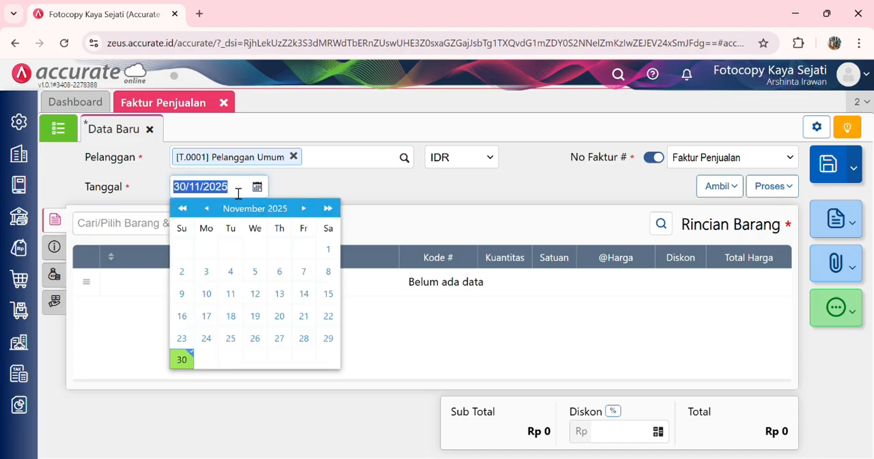
{"action": "type", "text": "13/01/202"}
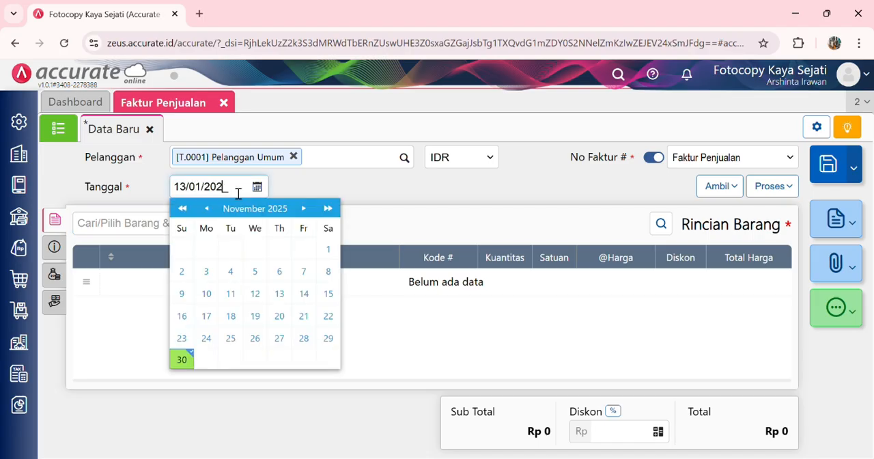
{"action": "left_click", "coordinate": [345, 182]}
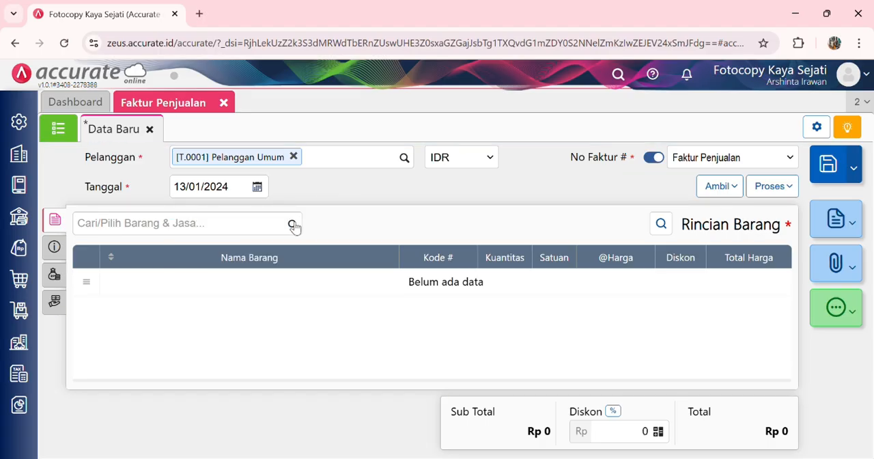
Step: Add Kertas Manila to the sales invoice with a quantity of 40 pcs
{"action": "left_click", "coordinate": [293, 225]}
{"action": "type", "text": "kertas manila"}
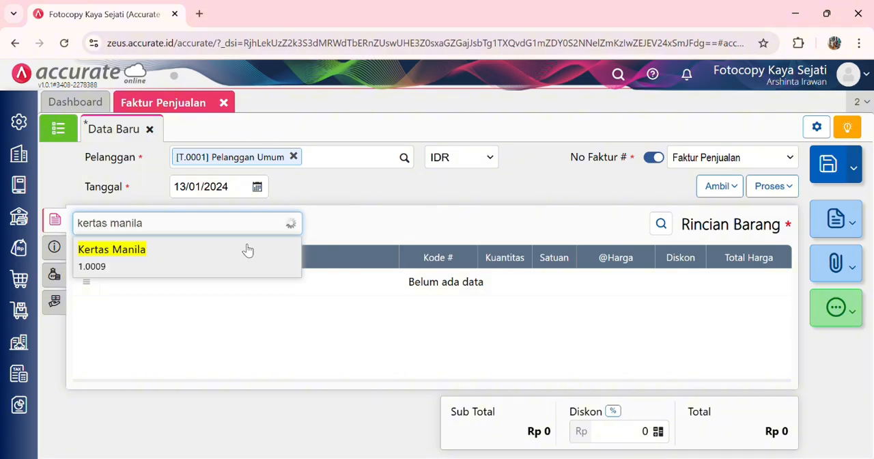
{"action": "left_click", "coordinate": [244, 250]}
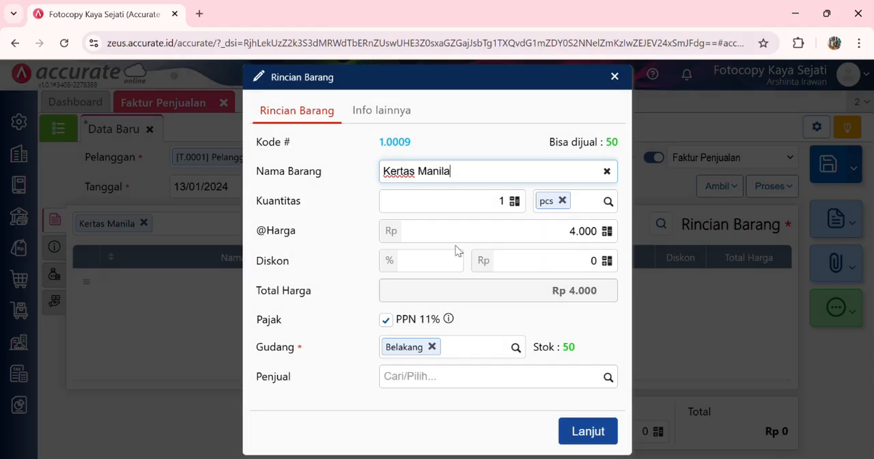
{"action": "left_click", "coordinate": [501, 204]}
{"action": "left_click_drag", "start_coordinate": [501, 204], "coordinate": [521, 206]}
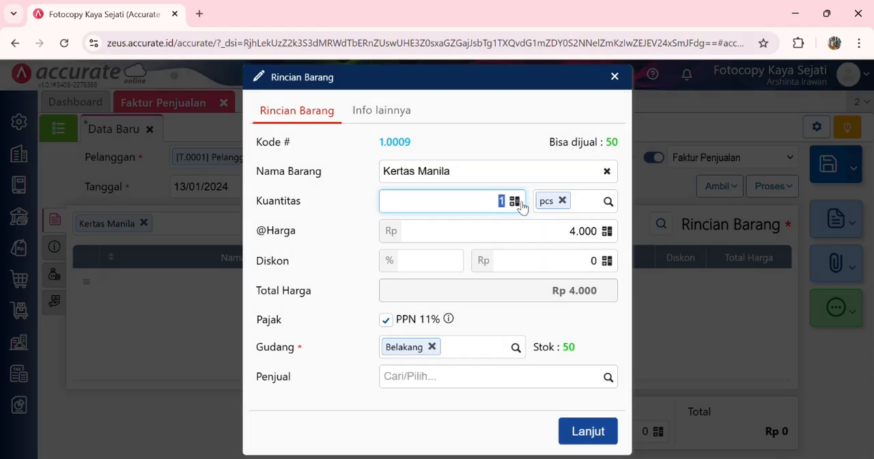
{"action": "type", "text": "40"}
{"action": "left_click", "coordinate": [554, 321]}
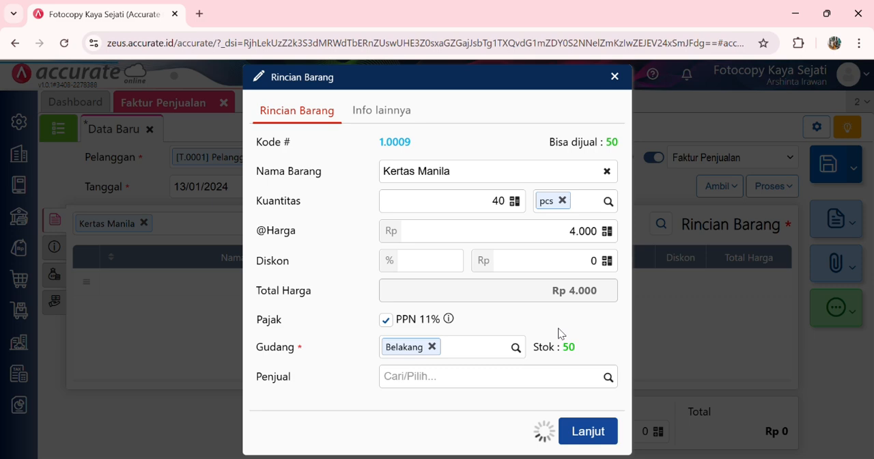
{"action": "left_click", "coordinate": [579, 433]}
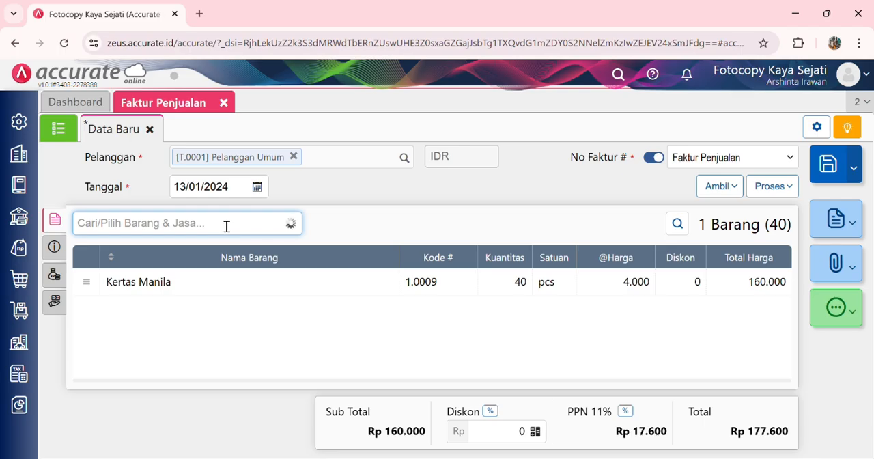
Step: Add Kertas Asturo to the sales invoice with a quantity of 40 pcs
{"action": "type", "text": "ke"}
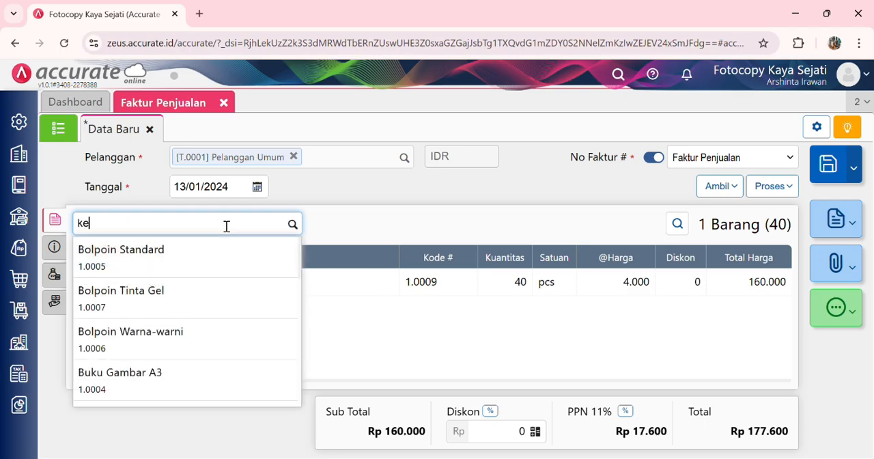
{"action": "type", "text": "rtas astur"}
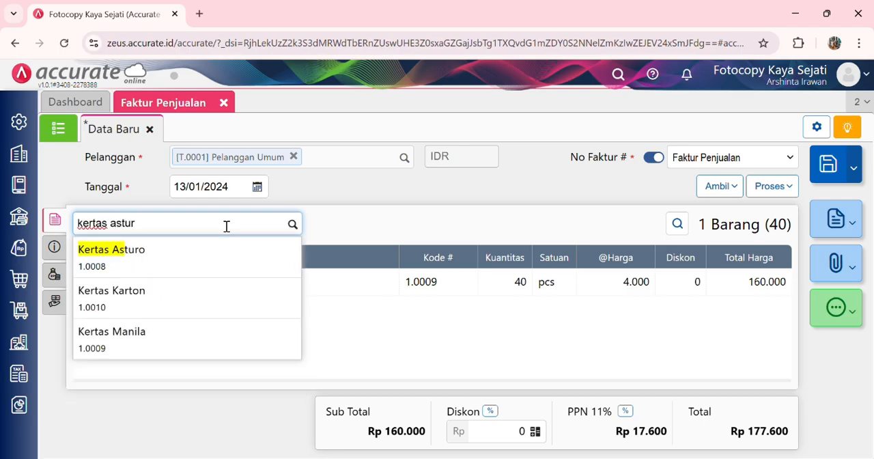
{"action": "left_click", "coordinate": [214, 257]}
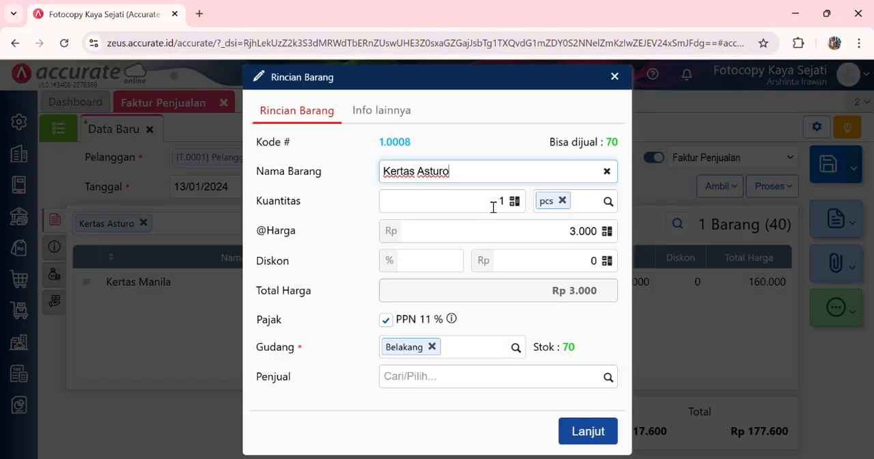
{"action": "left_click", "coordinate": [511, 209]}
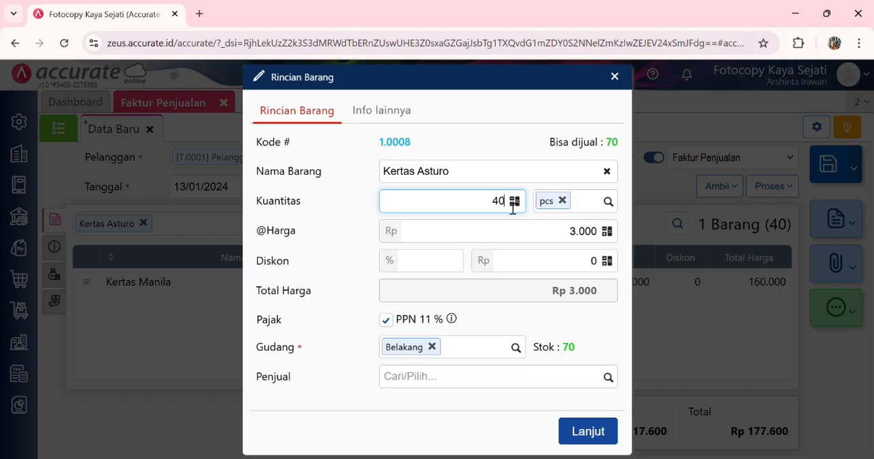
{"action": "type", "text": "40"}
{"action": "left_click", "coordinate": [572, 329]}
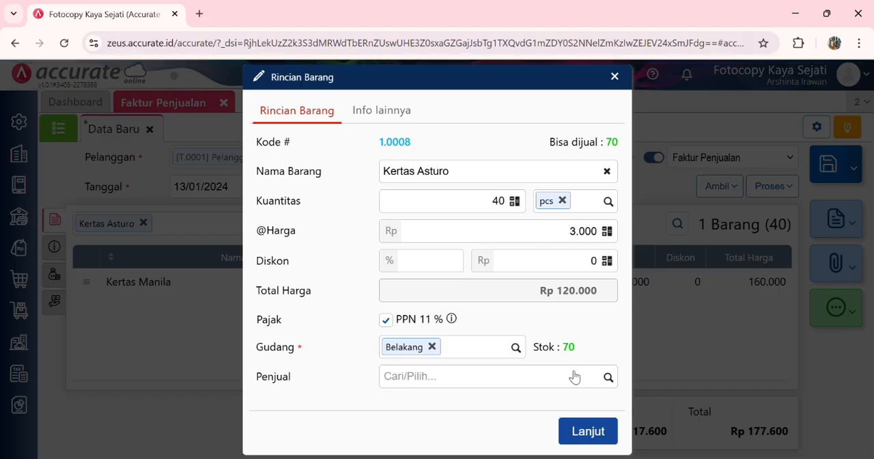
{"action": "left_click", "coordinate": [588, 432]}
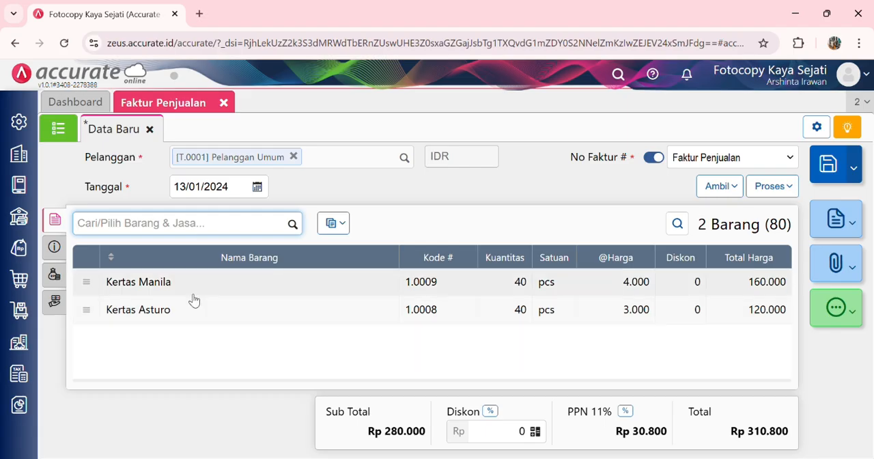
Step: Add a Biaya Lainnya entry on the Pendapatan Lain-lain account with an amount of Rp 40.000
{"action": "left_click", "coordinate": [57, 275]}
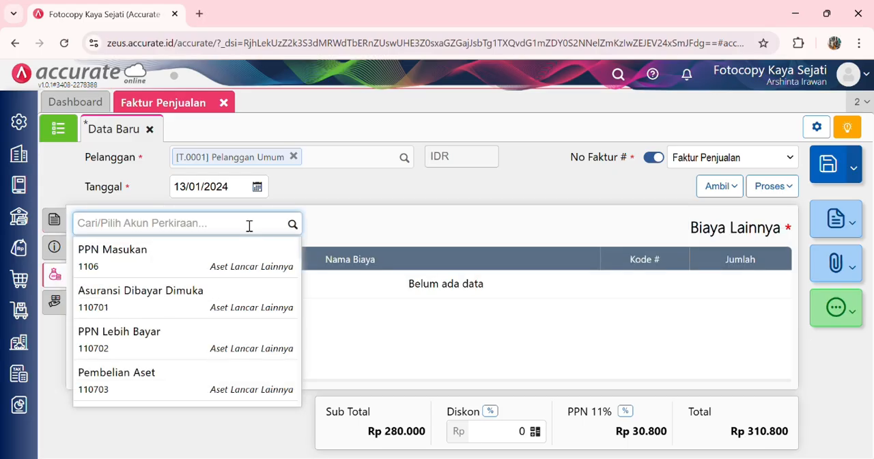
{"action": "type", "text": "pe"}
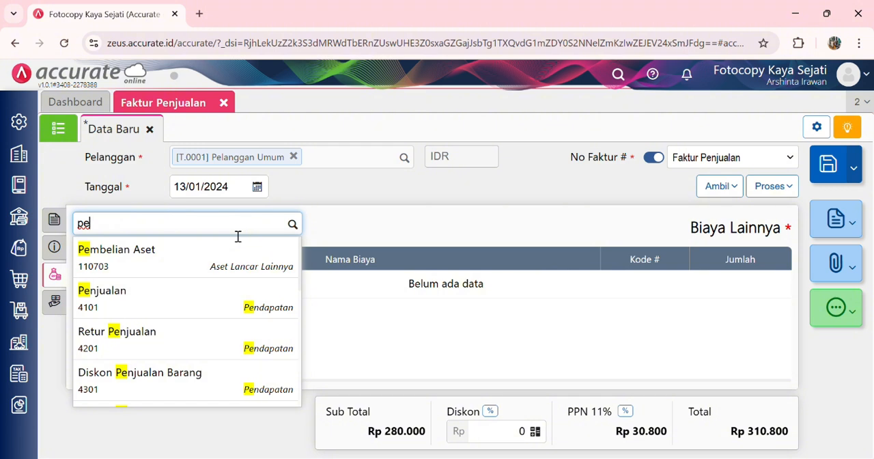
{"action": "type", "text": "ndapa"}
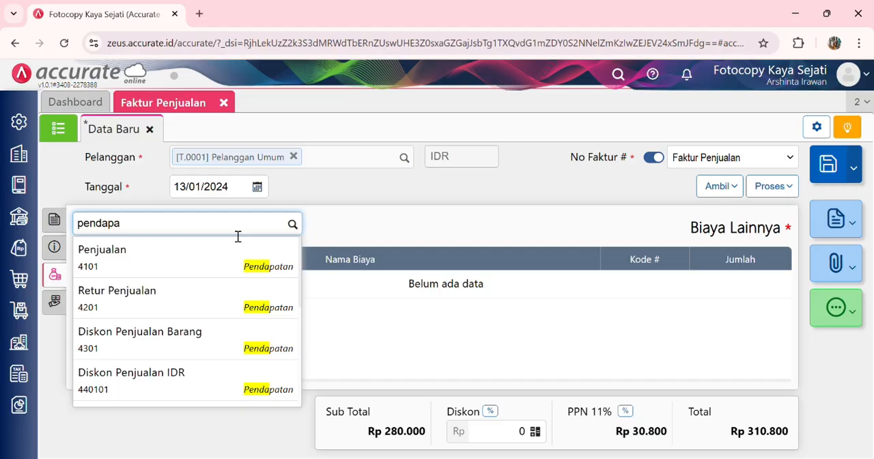
{"action": "type", "text": "ta"}
{"action": "left_click", "coordinate": [219, 256]}
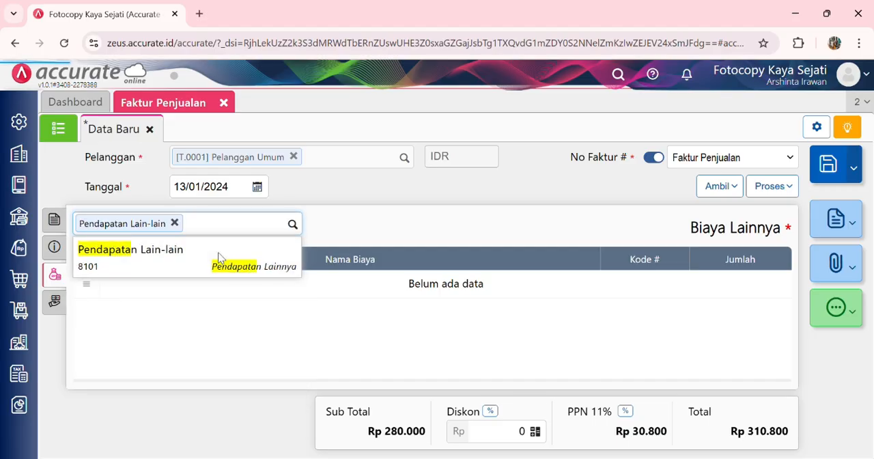
{"action": "left_click", "coordinate": [429, 268]}
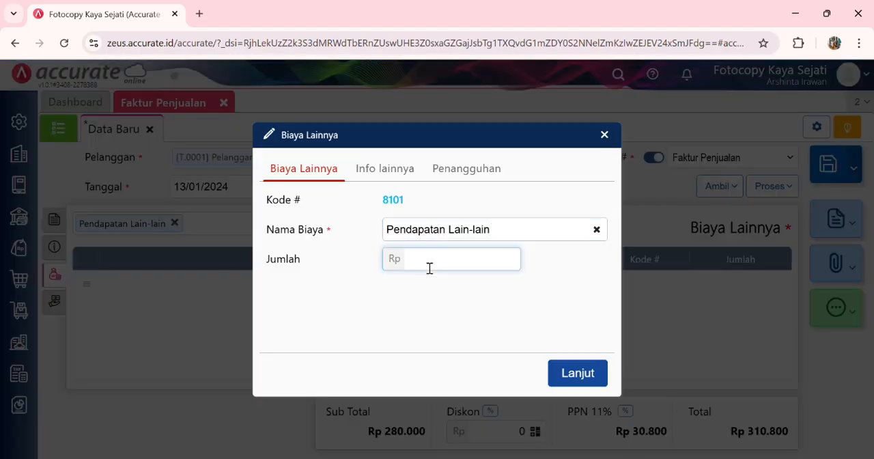
{"action": "type", "text": "400000"}
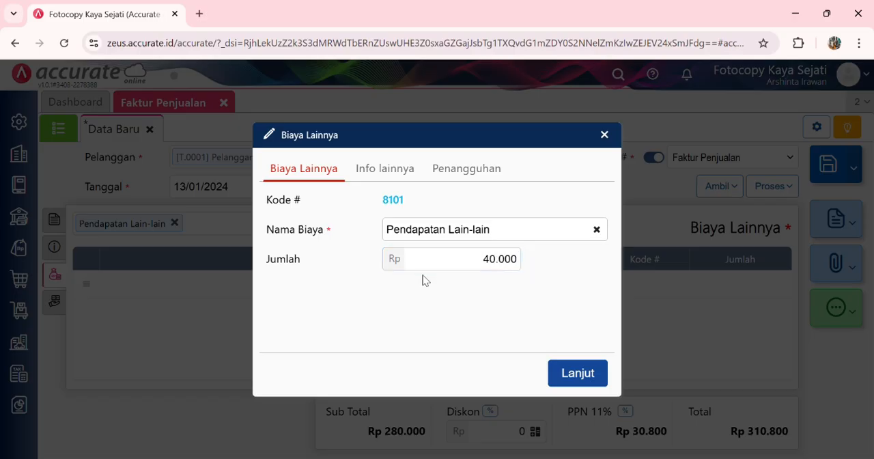
Step: Describe the Pendapatan Lain-lain charge as "biaya angkut" and add it to the invoice
{"action": "left_click", "coordinate": [381, 170]}
{"action": "left_click", "coordinate": [388, 200]}
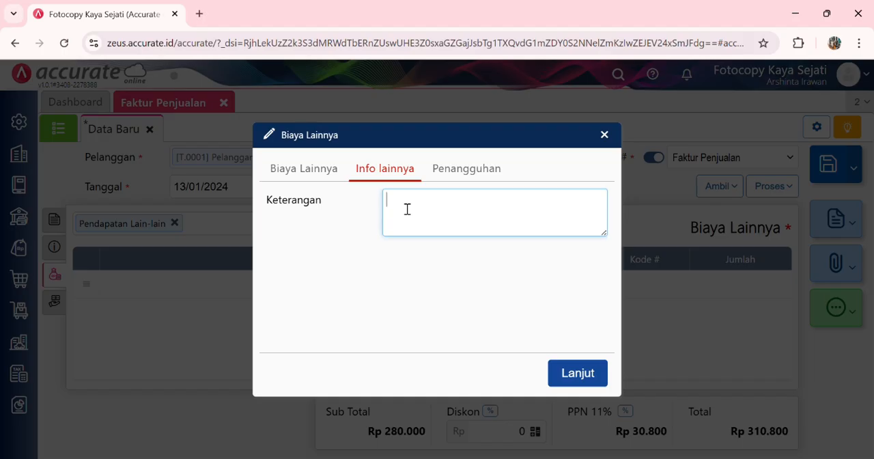
{"action": "type", "text": "biaya angkut"}
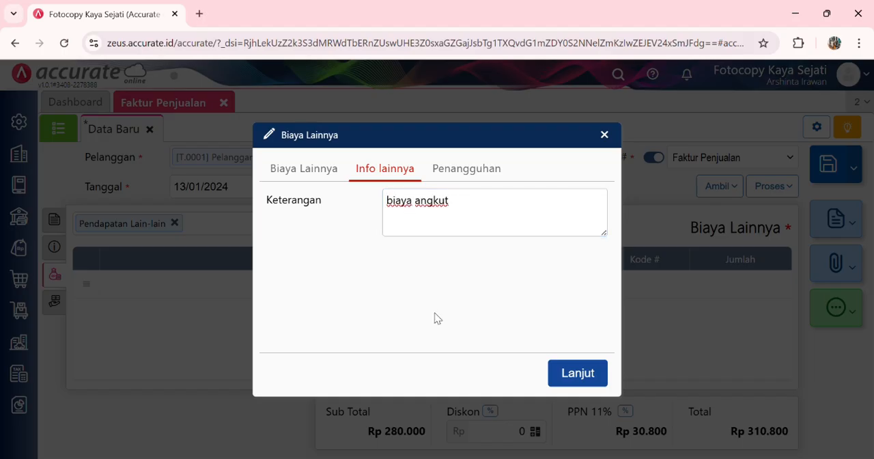
{"action": "left_click", "coordinate": [321, 172]}
{"action": "left_click", "coordinate": [578, 373]}
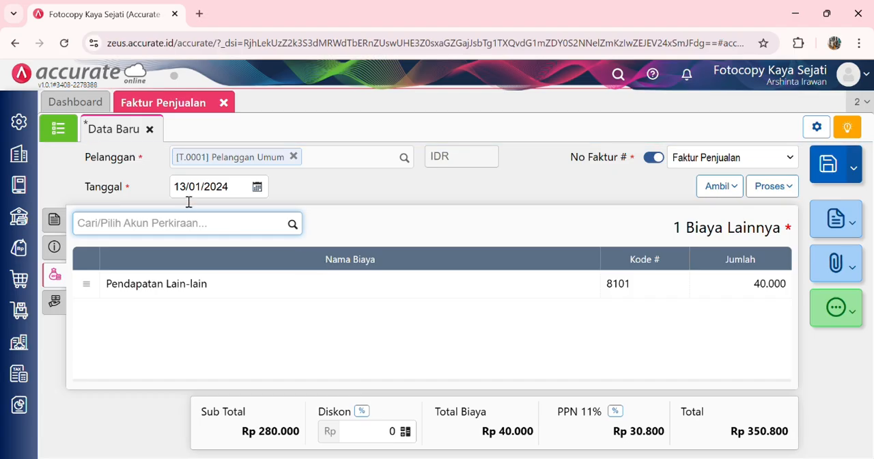
Step: Review the invoice's additional info, change the warehouse of all items to Depan, and check it in the Kertas Manila details
{"action": "left_click", "coordinate": [57, 251]}
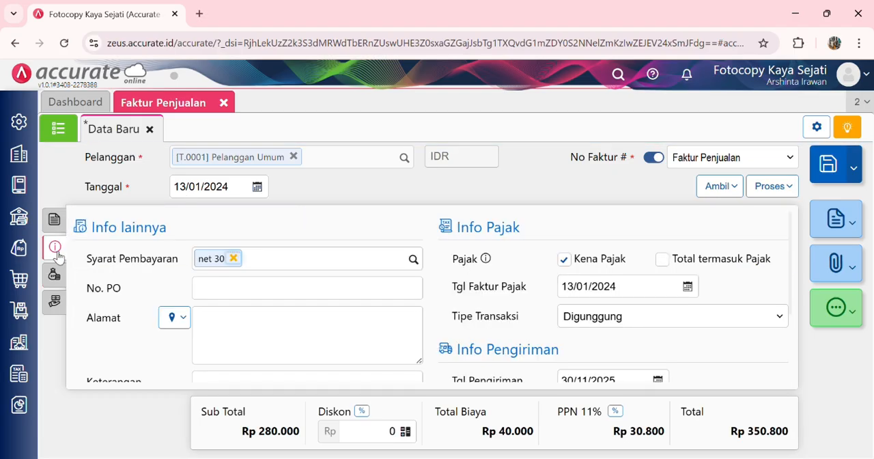
{"action": "left_click", "coordinate": [57, 221]}
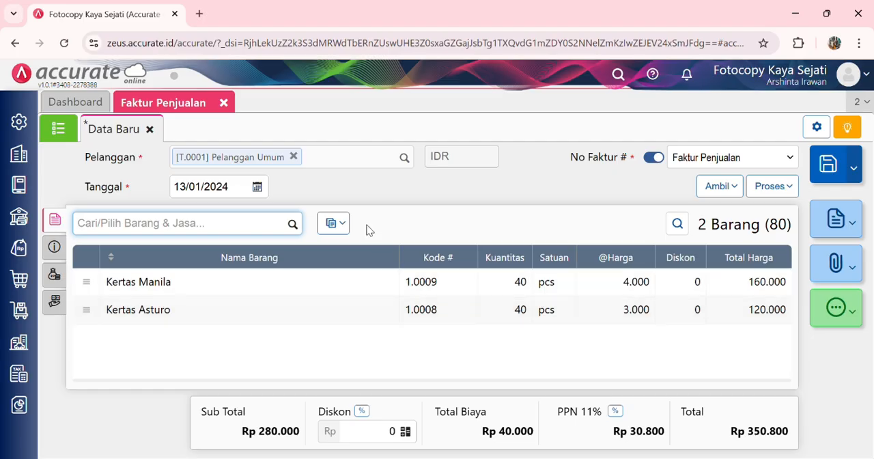
{"action": "left_click", "coordinate": [336, 224]}
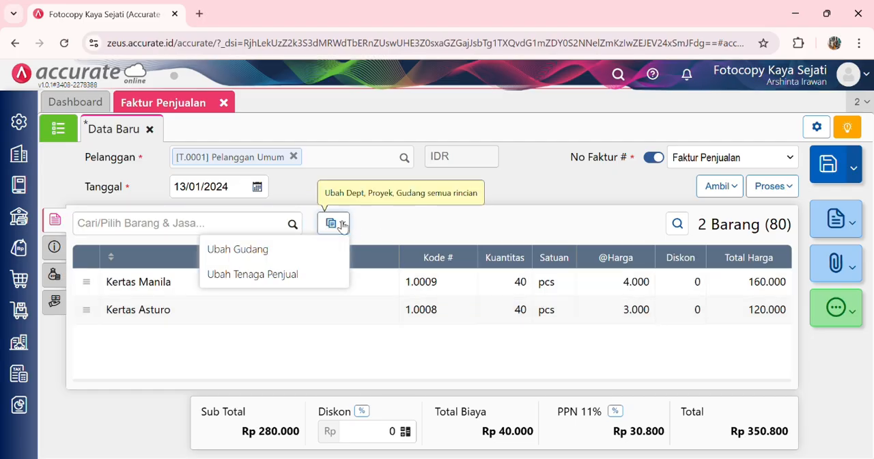
{"action": "left_click", "coordinate": [298, 250]}
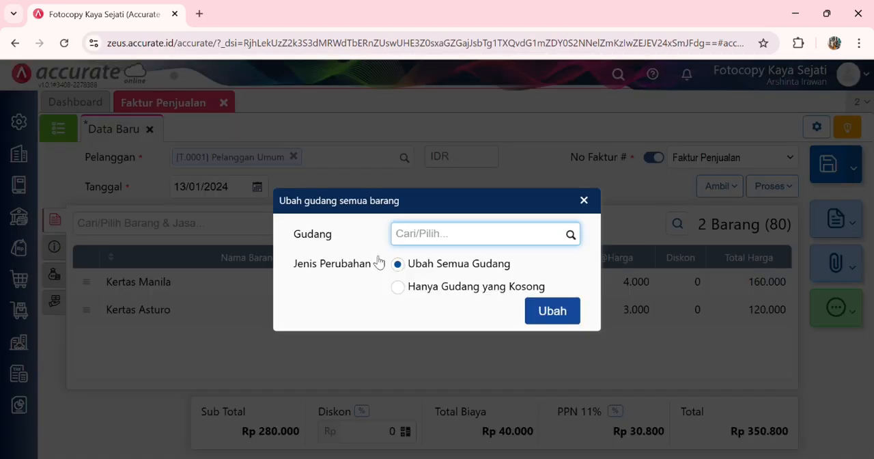
{"action": "left_click", "coordinate": [571, 234]}
{"action": "left_click", "coordinate": [438, 309]}
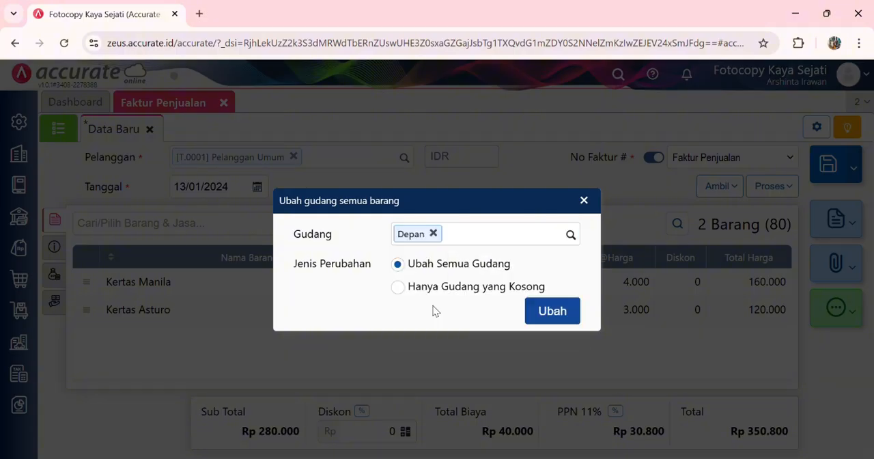
{"action": "left_click", "coordinate": [554, 314]}
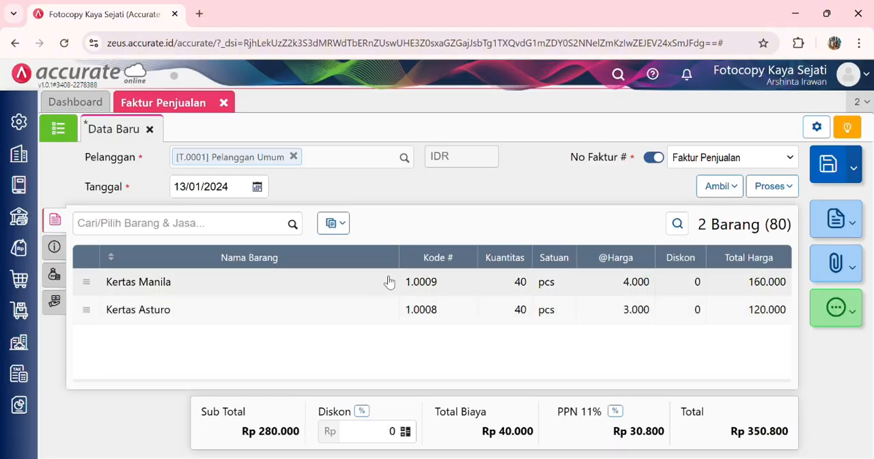
{"action": "left_click", "coordinate": [337, 283]}
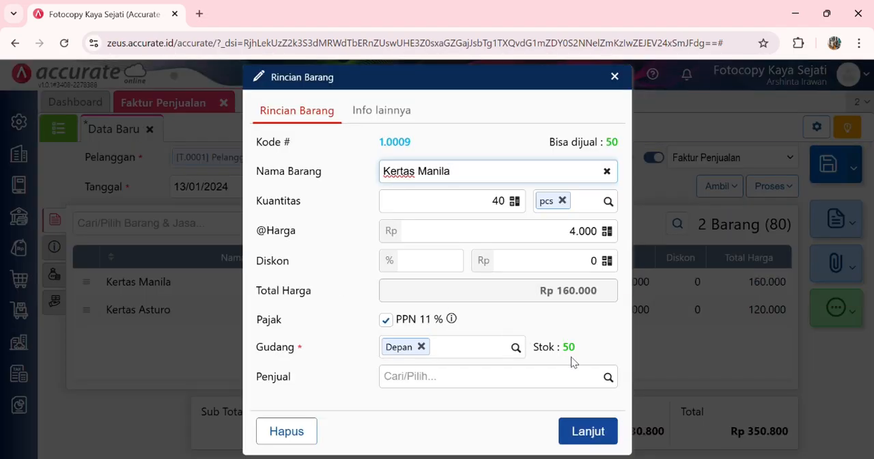
{"action": "left_click", "coordinate": [588, 432]}
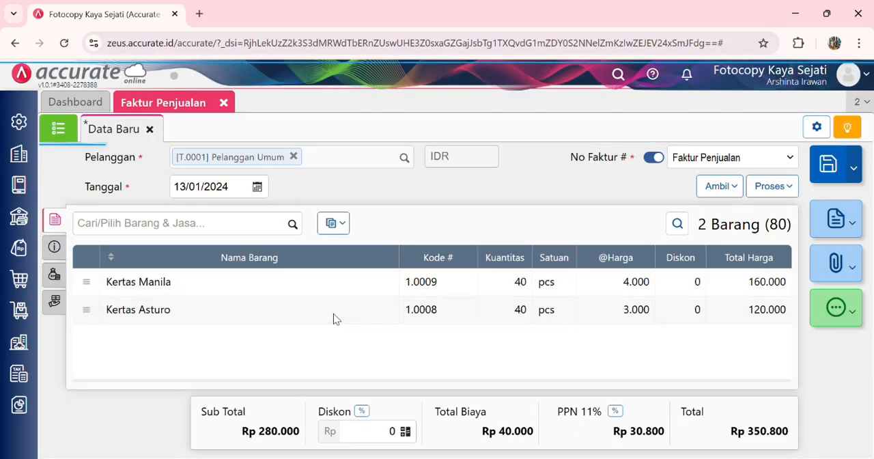
Step: Check the Kertas Asturo line's warehouse details and set the invoice's Tgl Pengiriman to 13/01/2024
{"action": "left_click", "coordinate": [334, 313]}
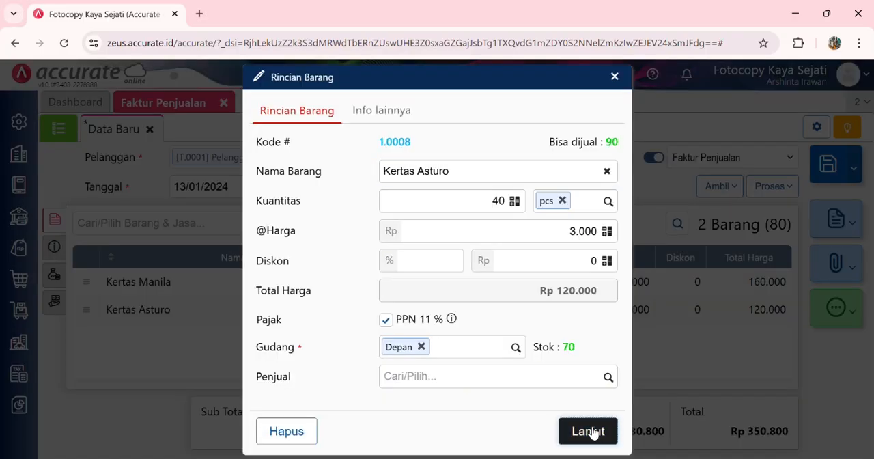
{"action": "left_click", "coordinate": [588, 431]}
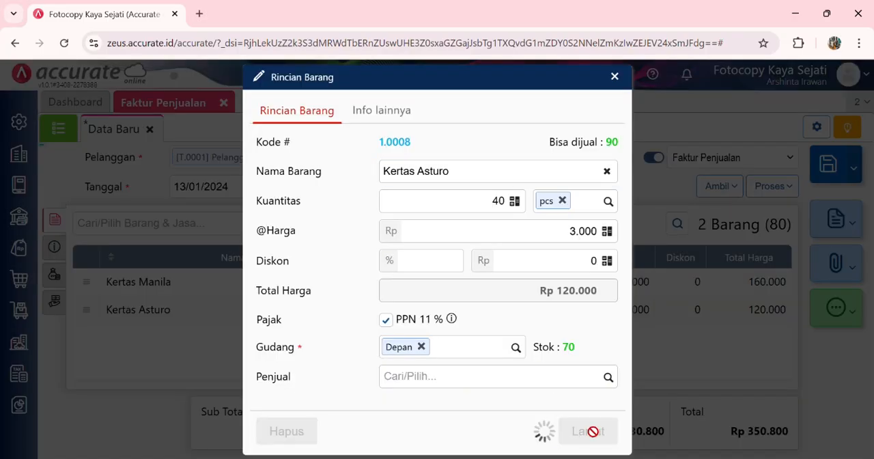
{"action": "left_click", "coordinate": [62, 250]}
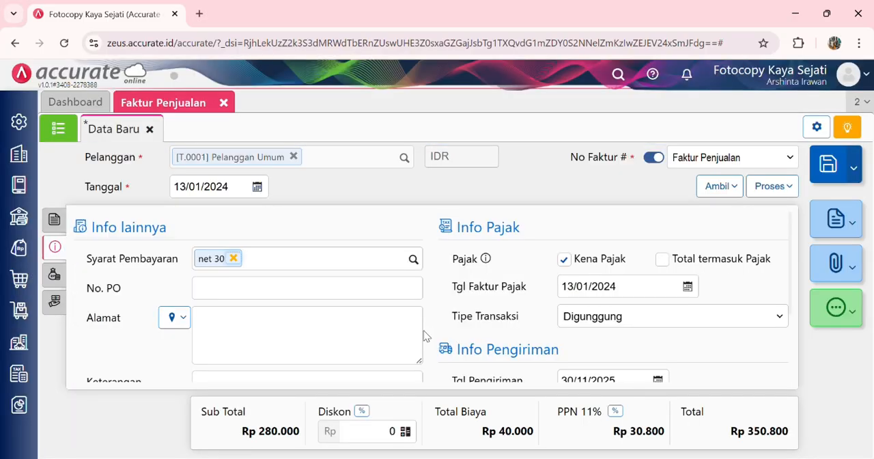
{"action": "scroll", "coordinate": [485, 353], "scroll_direction": "down", "scroll_amount": 2}
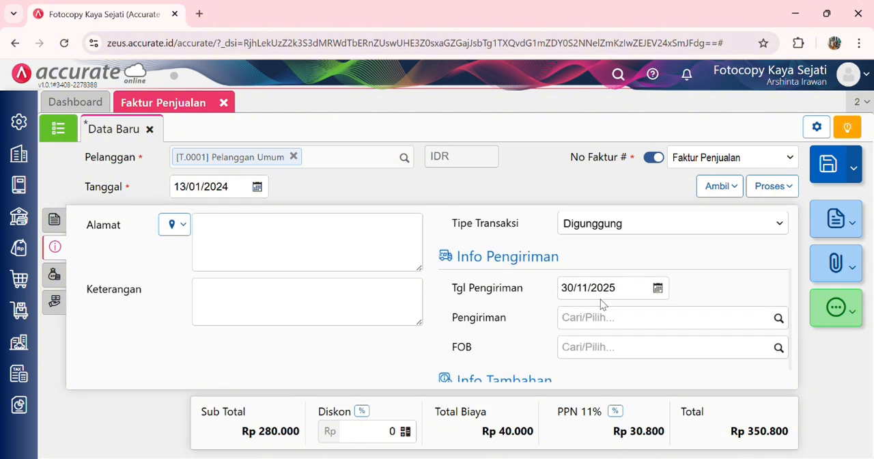
{"action": "left_click", "coordinate": [623, 295]}
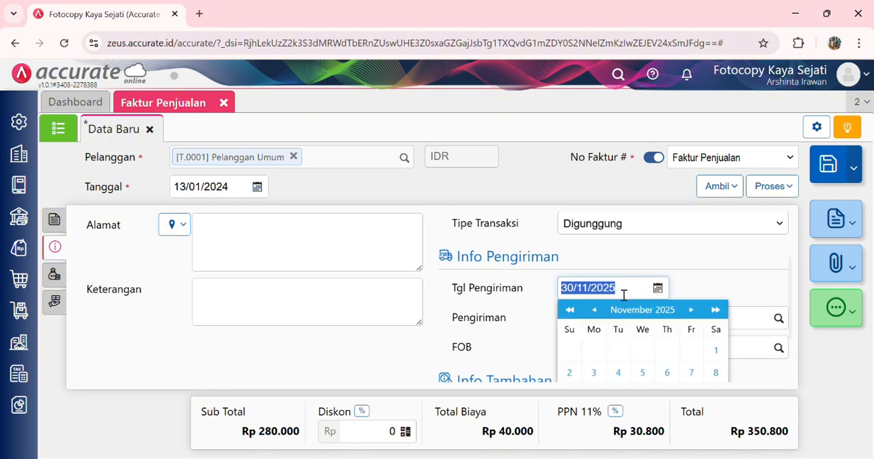
{"action": "type", "text": "1301202"}
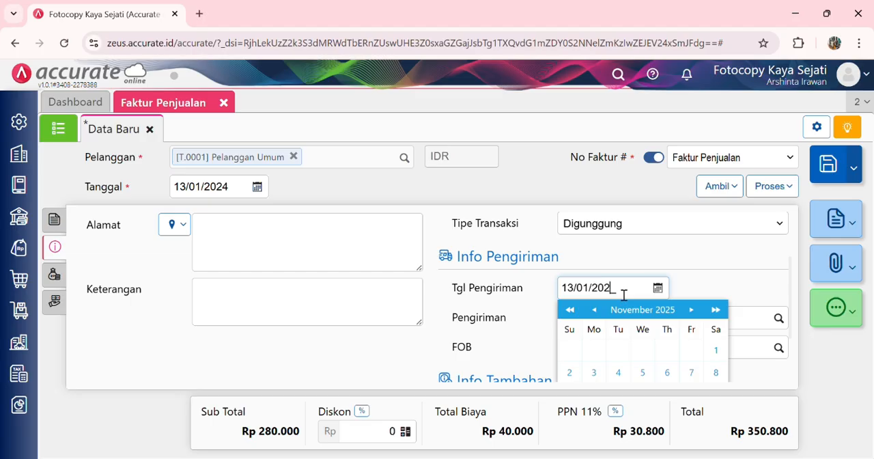
{"action": "left_click", "coordinate": [714, 278]}
{"action": "scroll", "coordinate": [616, 284], "scroll_direction": "up", "scroll_amount": 1}
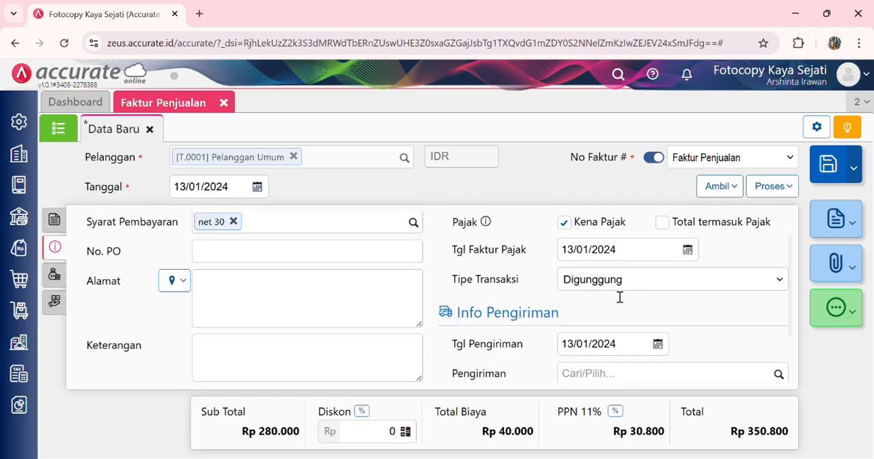
{"action": "left_click", "coordinate": [55, 218]}
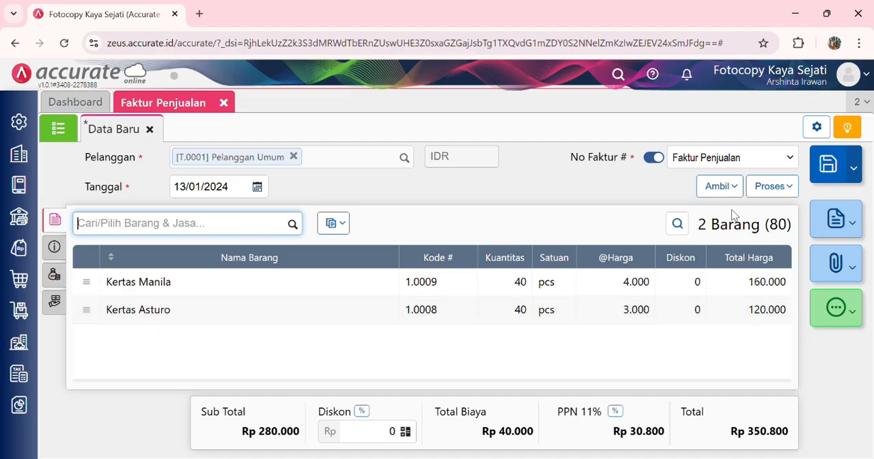
Step: Process the sales invoice to Pembayaran, continuing despite the Kertas Asturo selling price being below its purchase price
{"action": "left_click", "coordinate": [771, 194]}
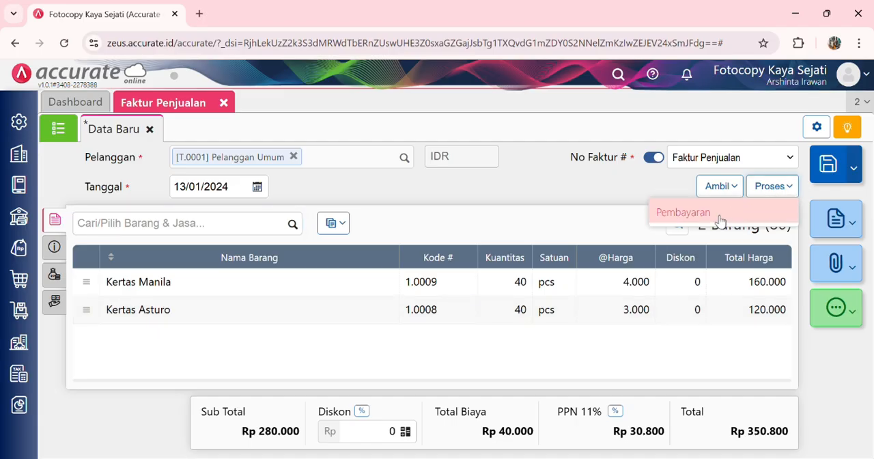
{"action": "left_click", "coordinate": [712, 217]}
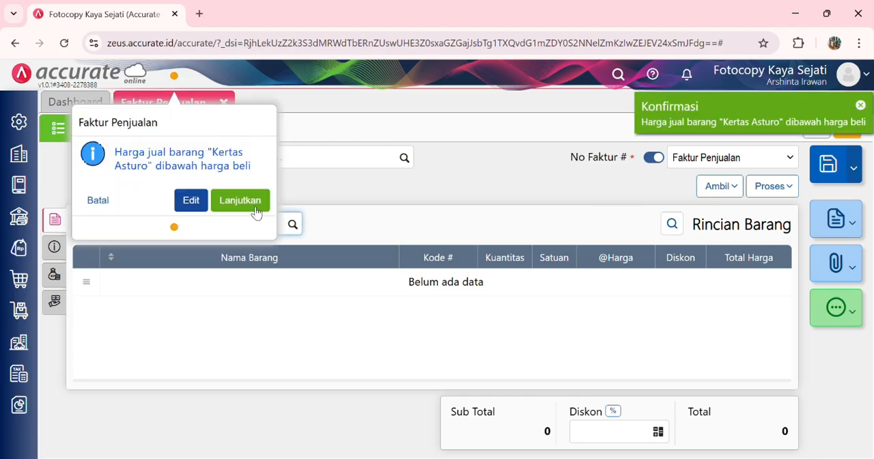
{"action": "left_click", "coordinate": [250, 200]}
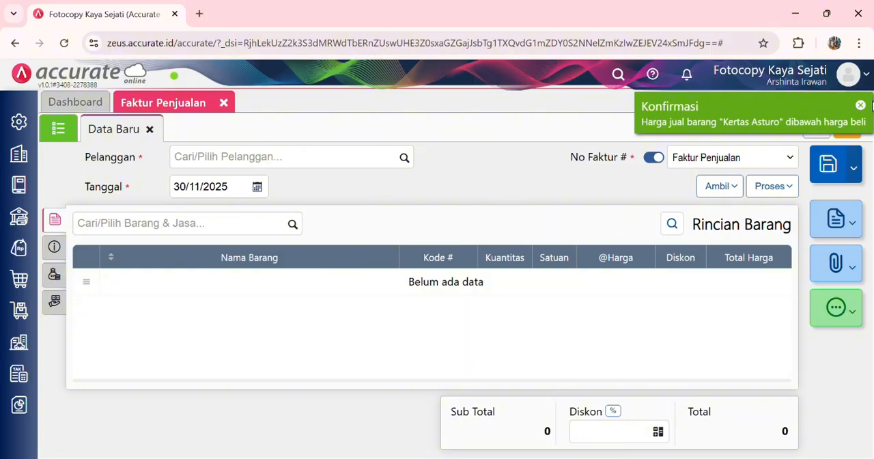
{"action": "left_click", "coordinate": [775, 178]}
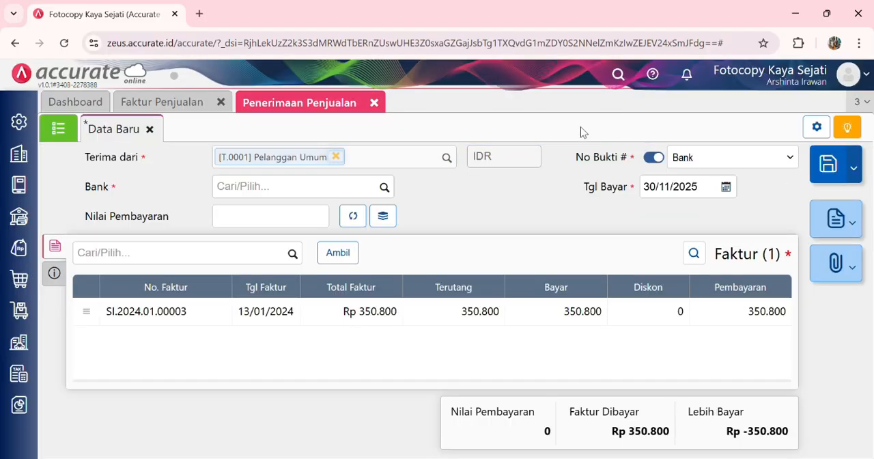
Step: Set the sales receipt's bank to Bank Mandiri IDR and its payment date to 13/01/2024
{"action": "left_click", "coordinate": [387, 189]}
{"action": "left_click", "coordinate": [386, 189]}
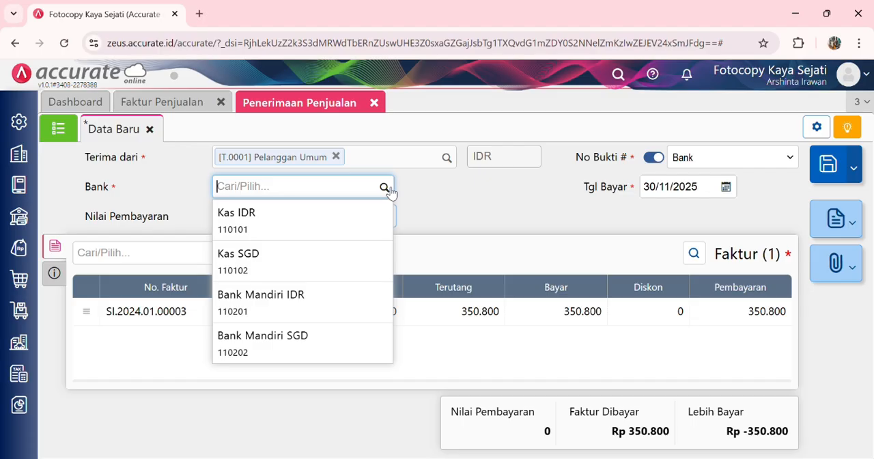
{"action": "left_click", "coordinate": [322, 299]}
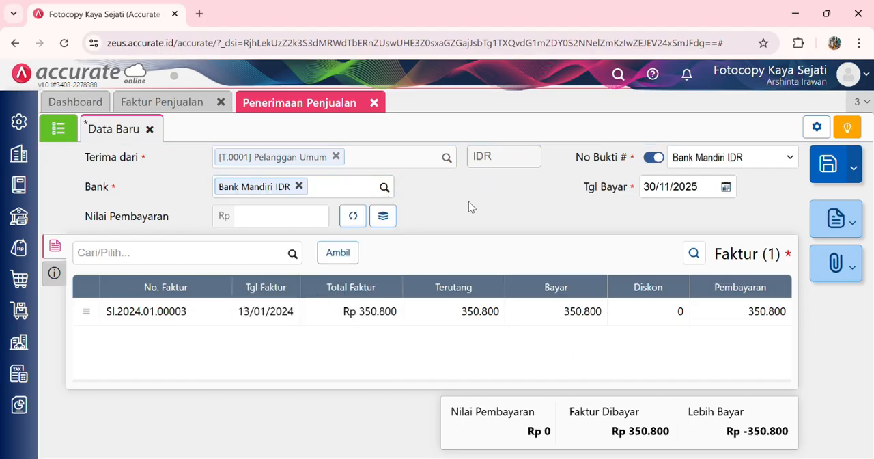
{"action": "left_click", "coordinate": [705, 191]}
{"action": "type", "text": "1"}
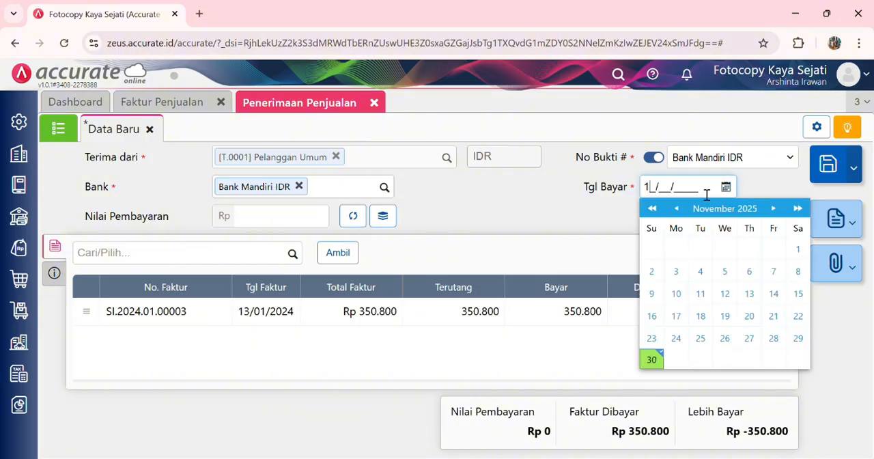
{"action": "type", "text": "3/01/2024"}
{"action": "left_click", "coordinate": [590, 203]}
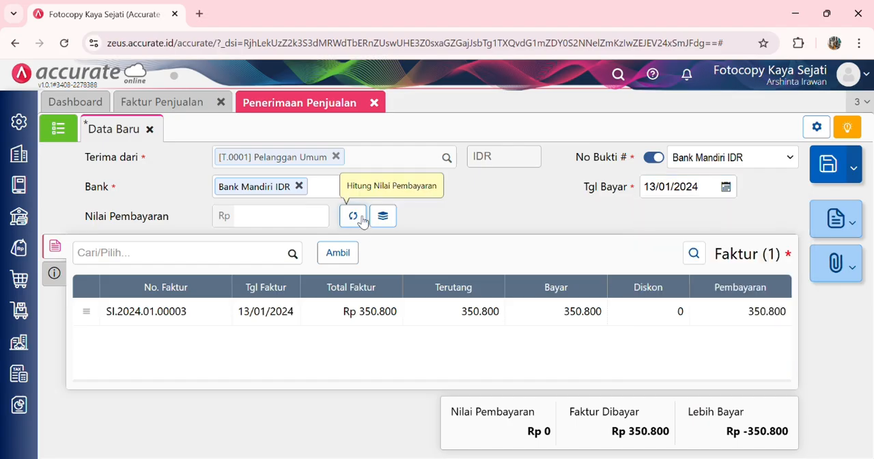
Step: Calculate the receipt's payment value from the listed invoice, check the payment method in its additional info, and save the receipt
{"action": "left_click", "coordinate": [355, 217]}
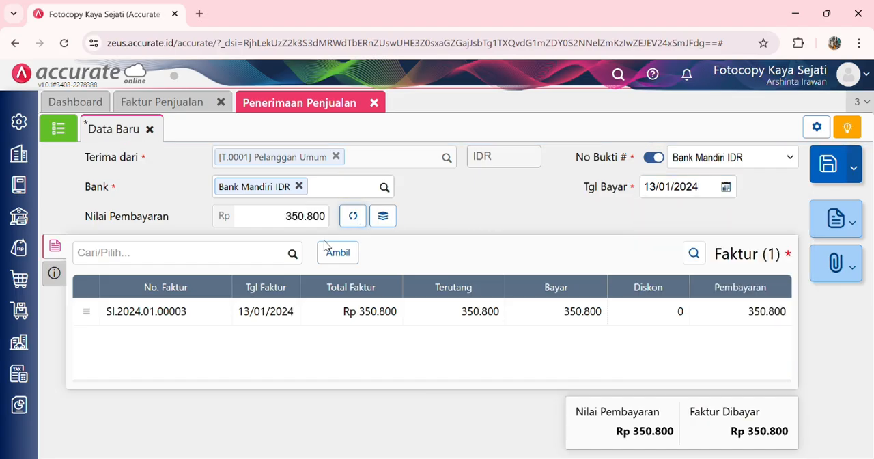
{"action": "left_click", "coordinate": [56, 273]}
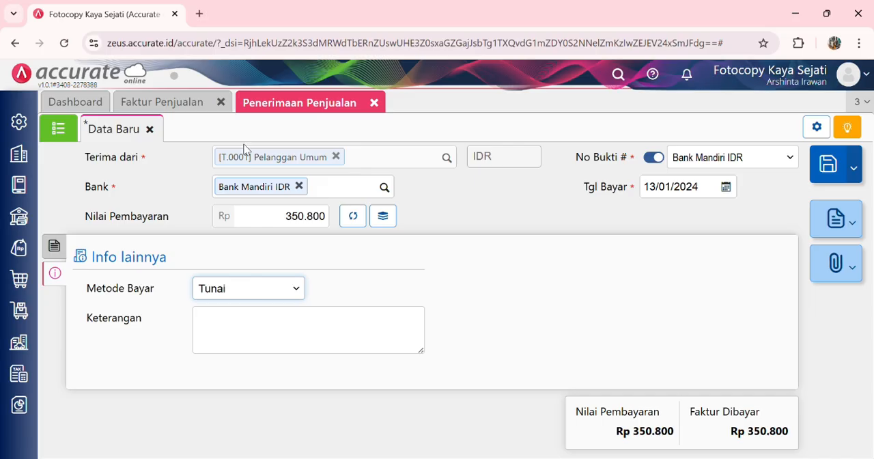
{"action": "left_click", "coordinate": [234, 126]}
{"action": "left_click", "coordinate": [55, 246]}
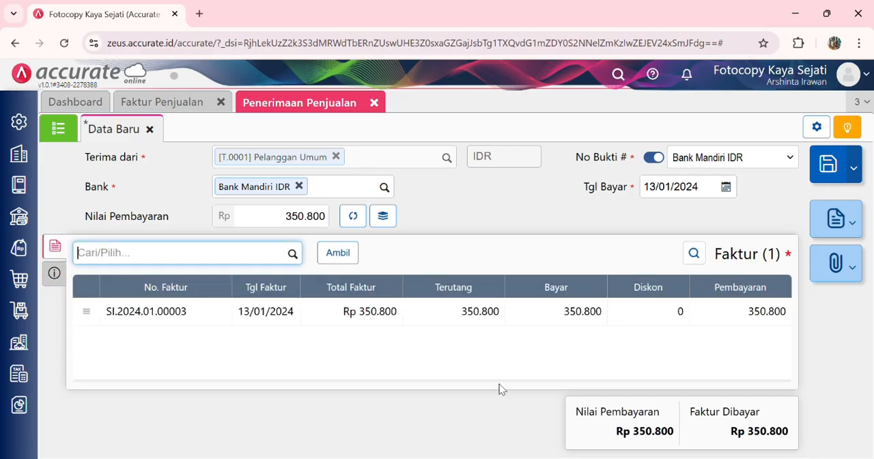
{"action": "left_click", "coordinate": [837, 168]}
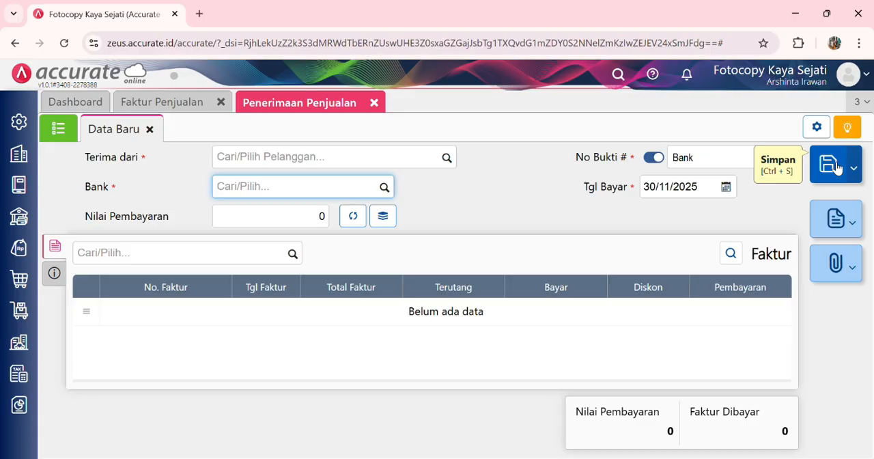
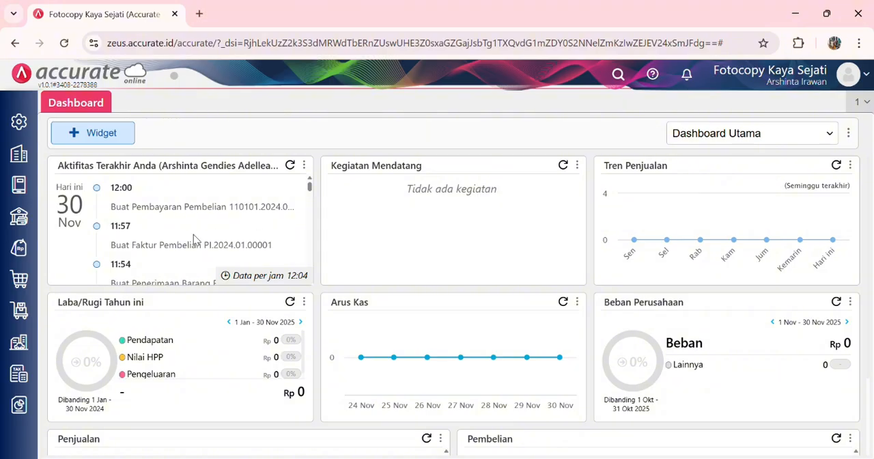
Step: Enable the Faktur Dimuka (Mendahului Pengiriman) sales feature in the company preferences and save them
{"action": "left_click", "coordinate": [19, 123]}
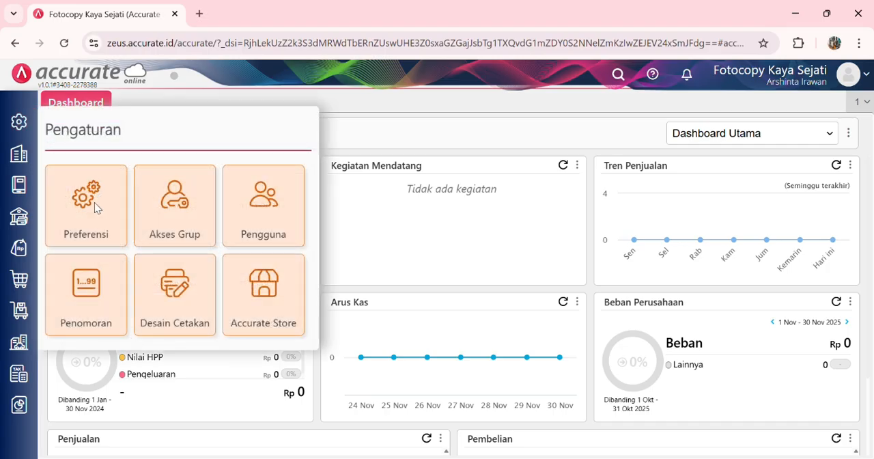
{"action": "left_click", "coordinate": [95, 203]}
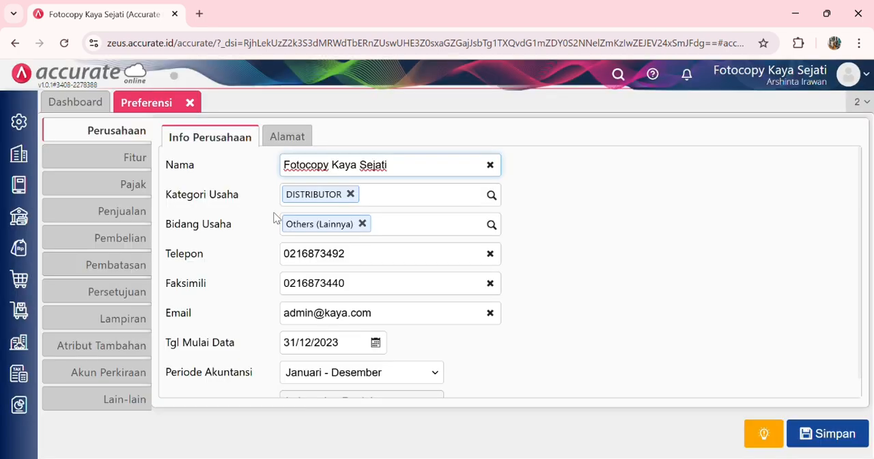
{"action": "left_click", "coordinate": [128, 161]}
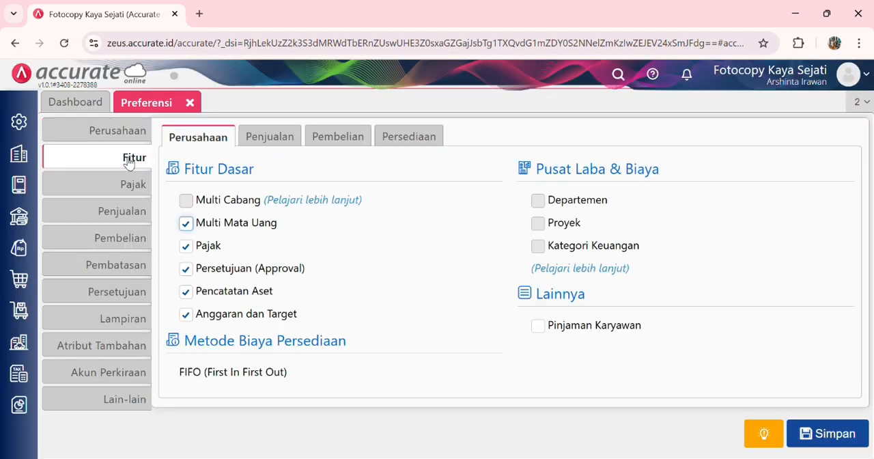
{"action": "left_click", "coordinate": [280, 138]}
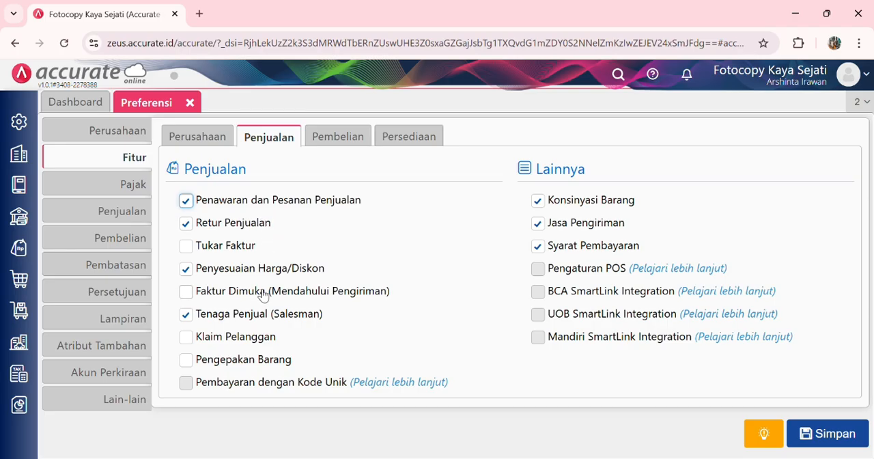
{"action": "left_click", "coordinate": [186, 291]}
{"action": "left_click", "coordinate": [821, 435]}
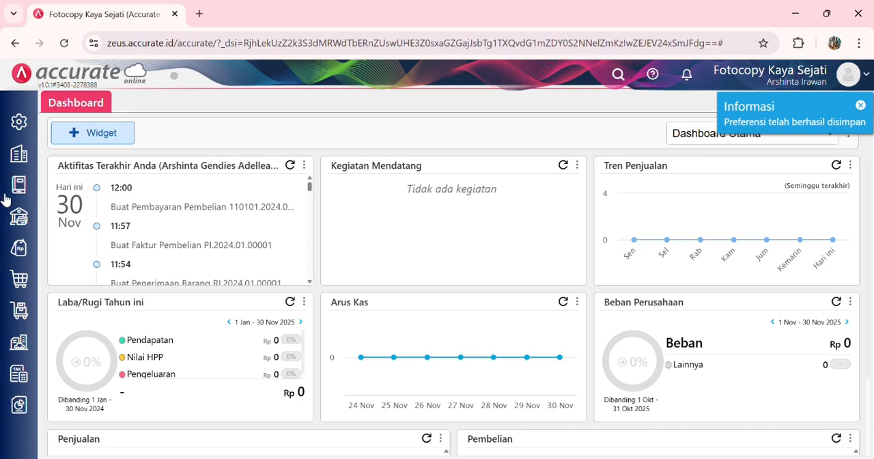
Step: Start a new sales invoice for customer Media Lentera dated 14/01/2024
{"action": "left_click", "coordinate": [24, 250]}
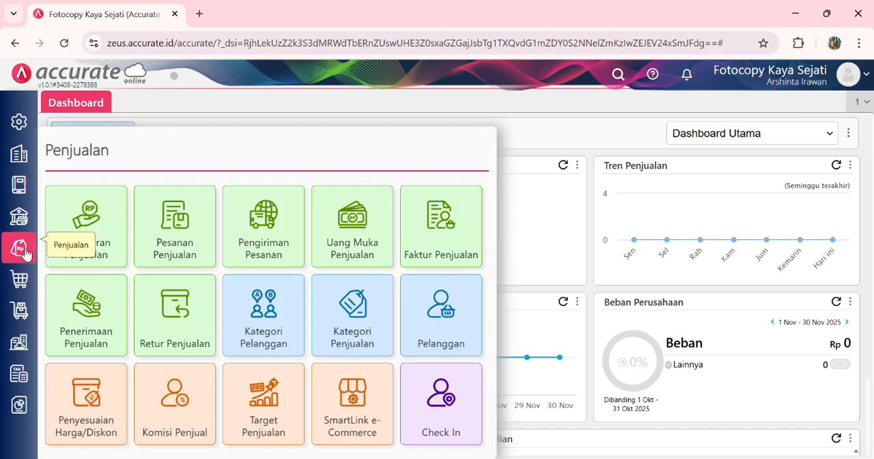
{"action": "left_click", "coordinate": [423, 236]}
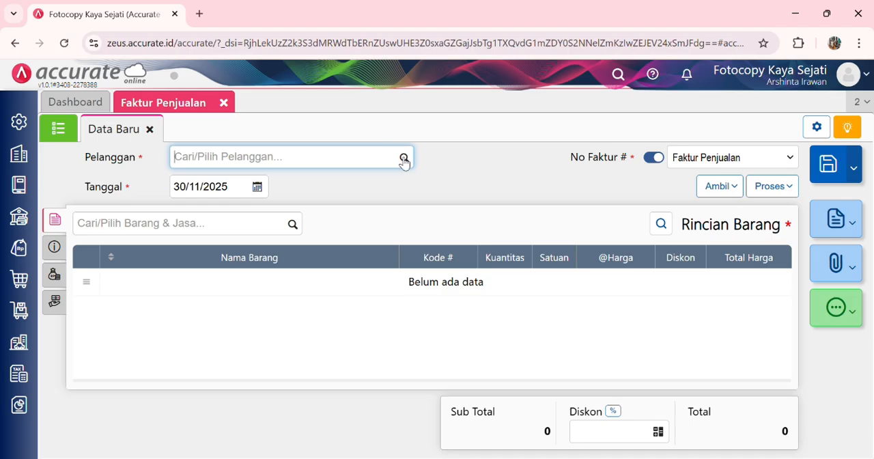
{"action": "left_click", "coordinate": [403, 160]}
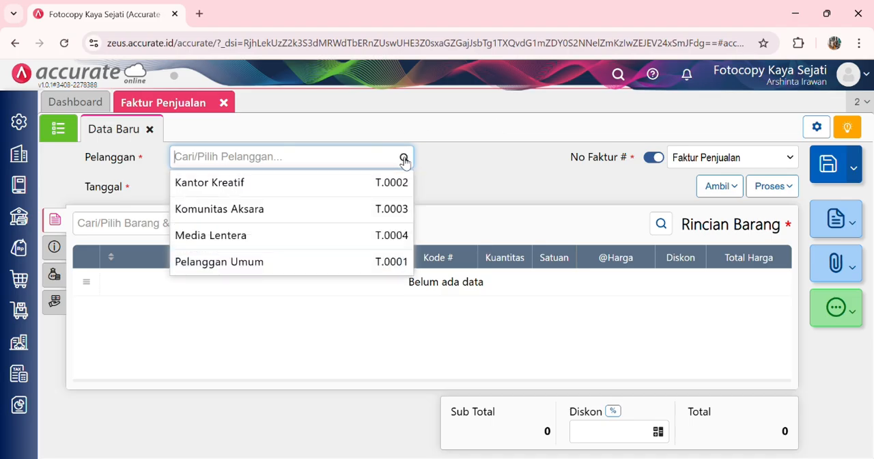
{"action": "left_click", "coordinate": [262, 242]}
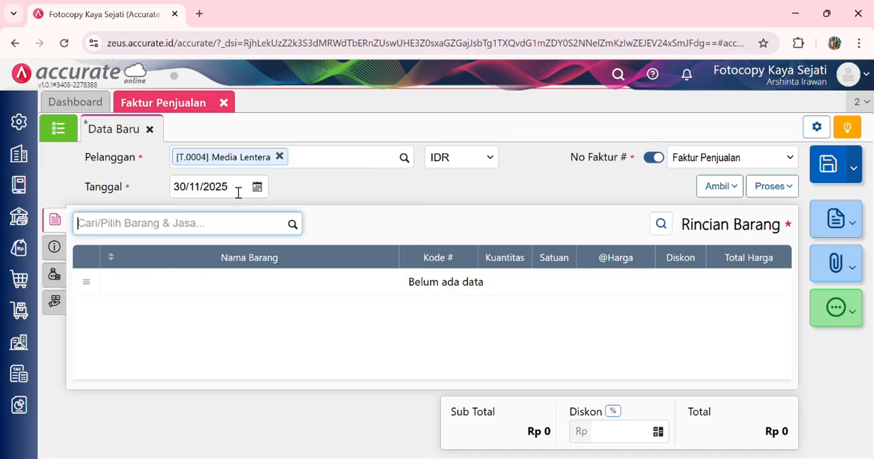
{"action": "left_click", "coordinate": [238, 192]}
{"action": "type", "text": "14/01/"}
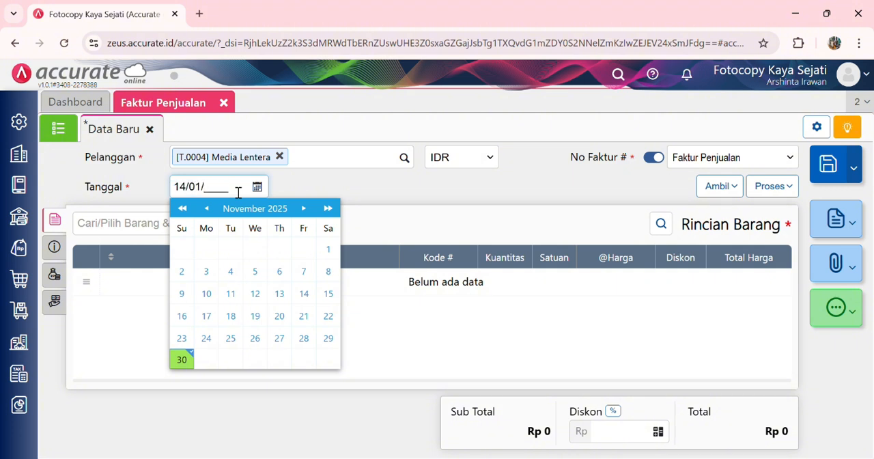
{"action": "type", "text": "2025"}
{"action": "left_click", "coordinate": [343, 188]}
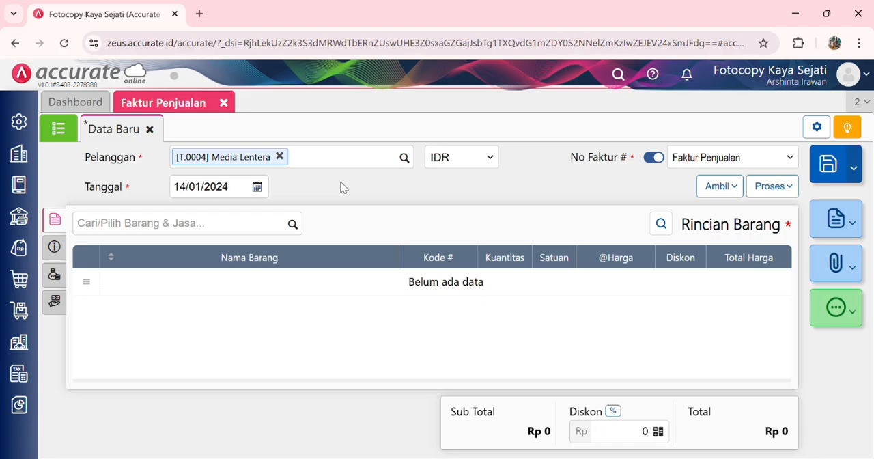
Step: Add 50 pcs of Map Coklat to the sales invoice
{"action": "left_click", "coordinate": [291, 231]}
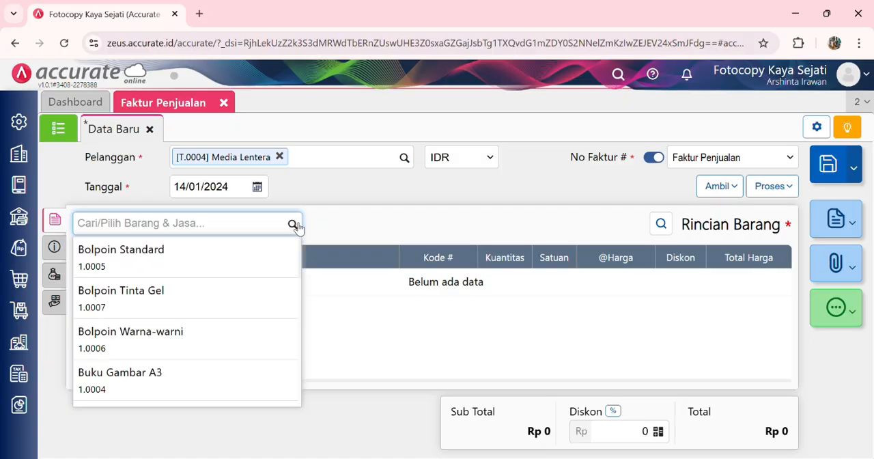
{"action": "type", "text": "map coklat"}
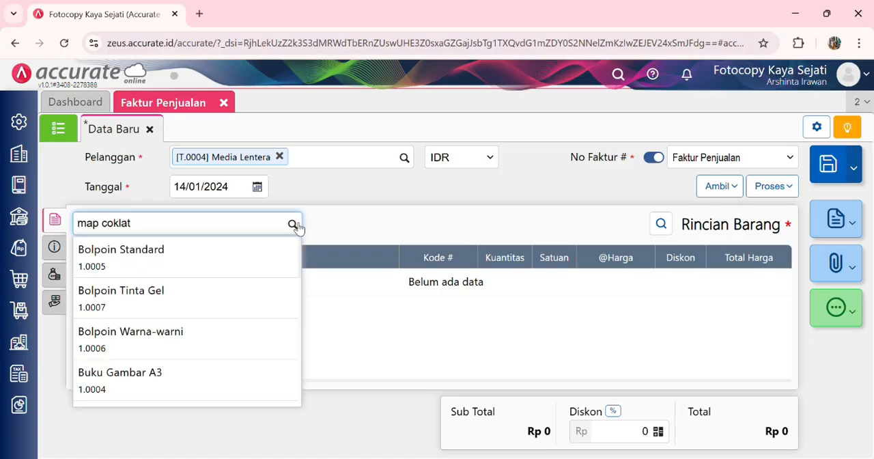
{"action": "left_click", "coordinate": [248, 254]}
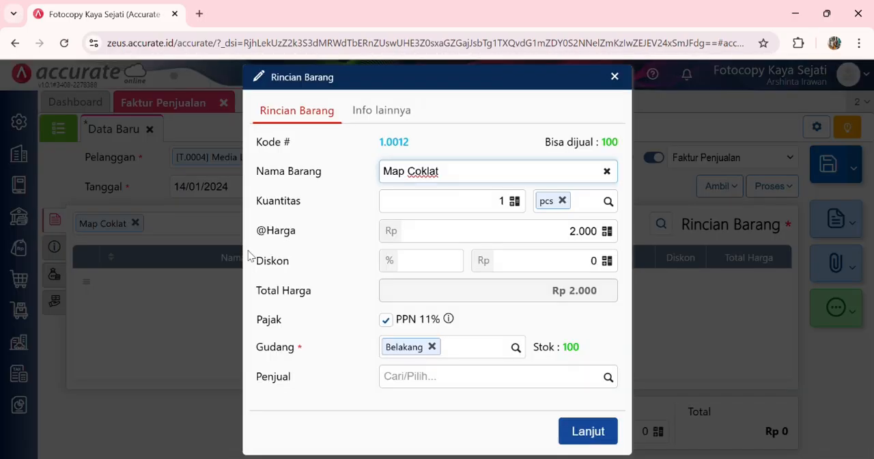
{"action": "left_click", "coordinate": [488, 201]}
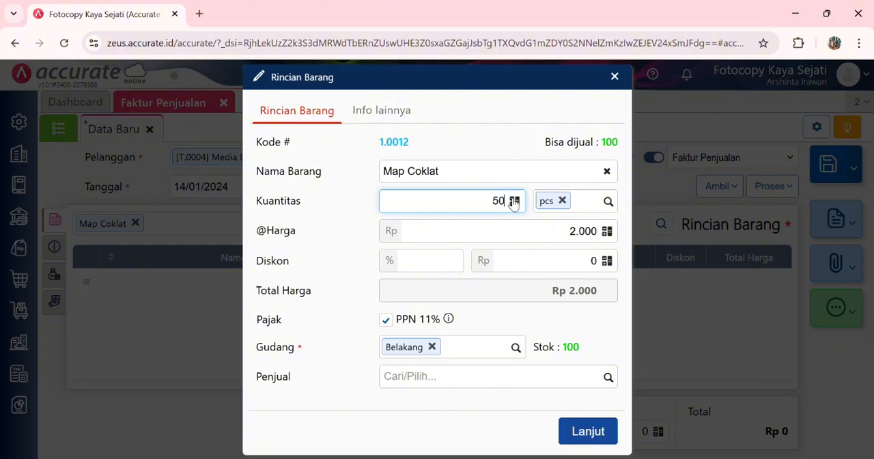
{"action": "left_click", "coordinate": [551, 319]}
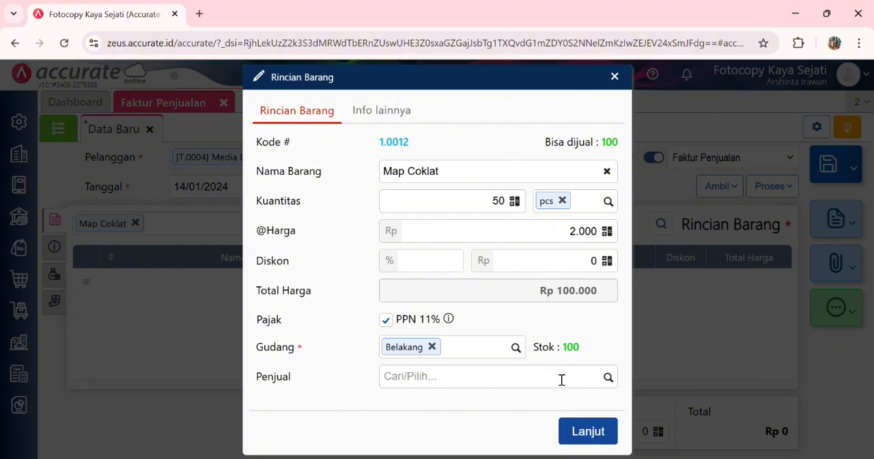
{"action": "left_click", "coordinate": [588, 432]}
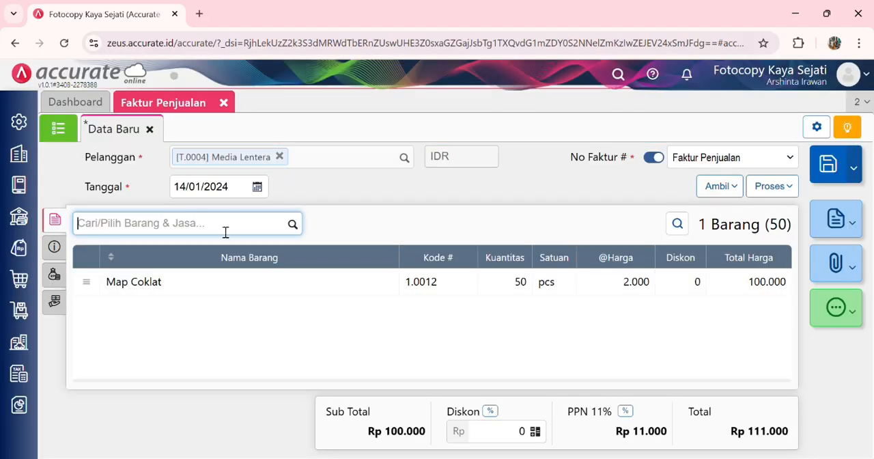
Step: Add 70 pcs of Map Warna-warni to the sales invoice
{"action": "type", "text": "map warna warni"}
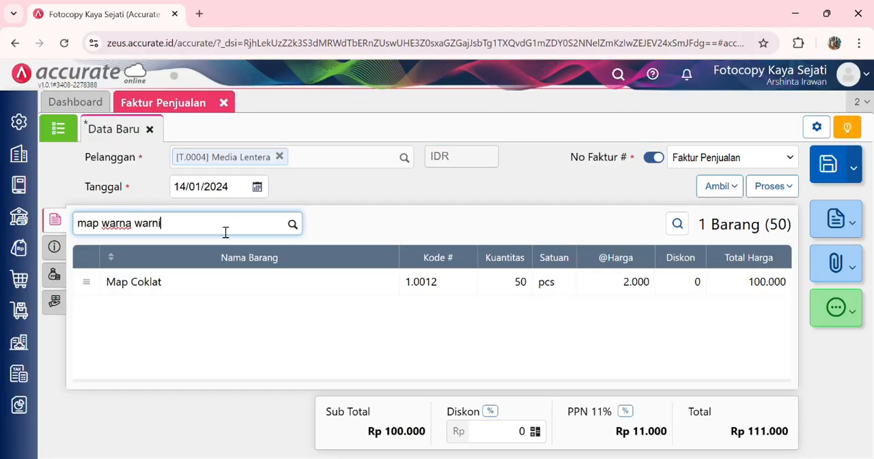
{"action": "key", "text": "BackSpace"}
{"action": "key", "text": "BackSpace"}
{"action": "key", "text": "BackSpace"}
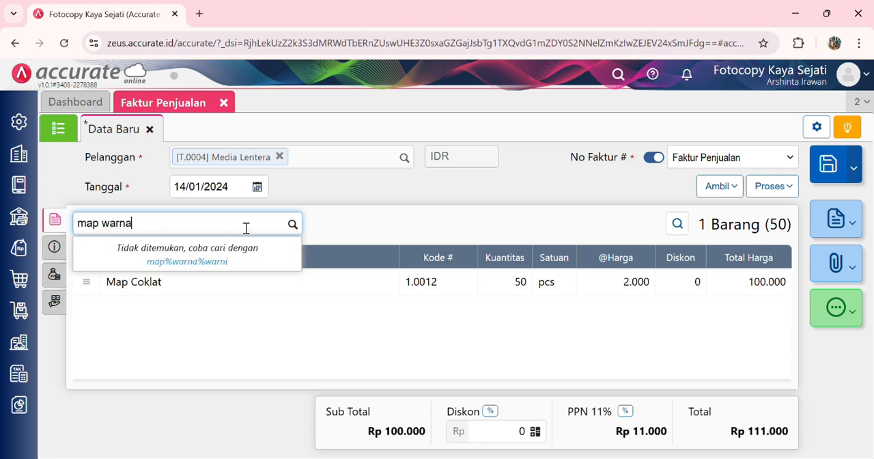
{"action": "left_click", "coordinate": [226, 265]}
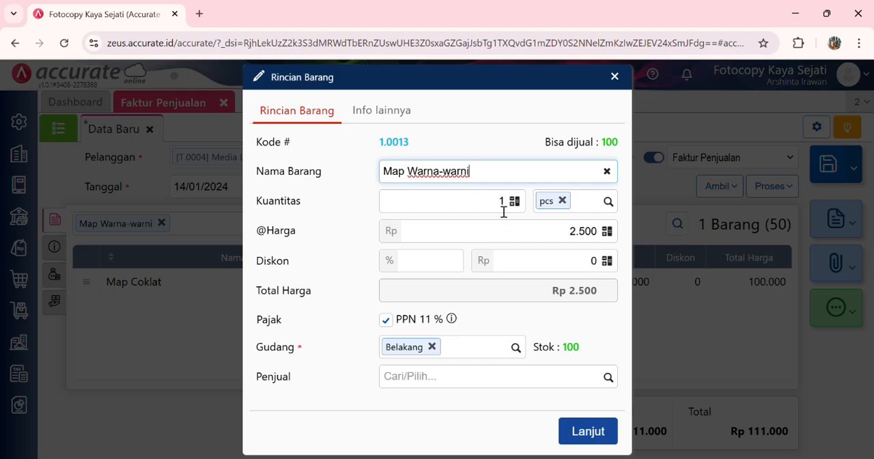
{"action": "left_click", "coordinate": [503, 209]}
{"action": "double_click", "coordinate": [503, 209]}
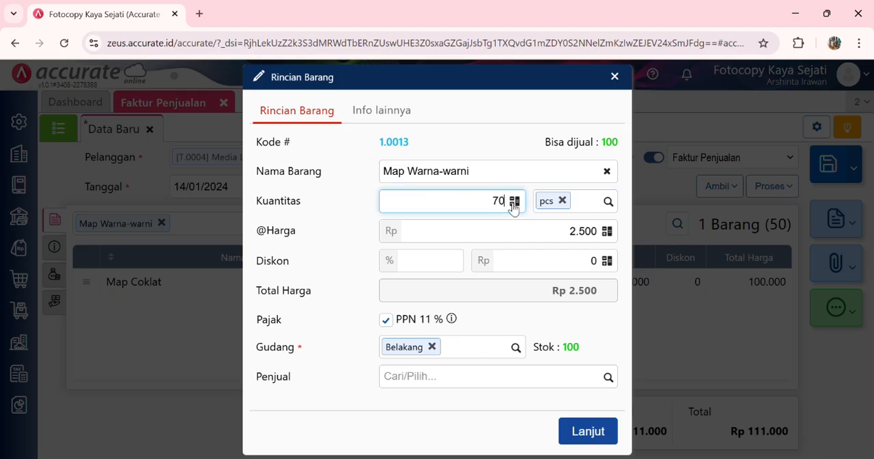
{"action": "left_click", "coordinate": [573, 325]}
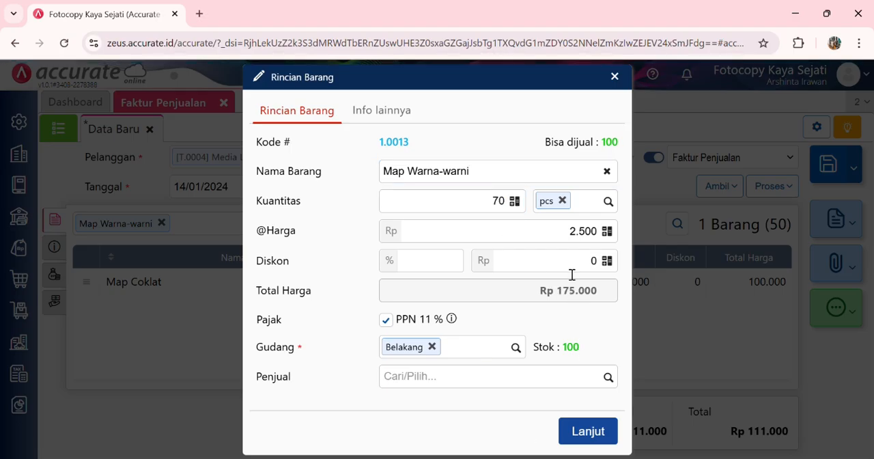
{"action": "left_click", "coordinate": [585, 430]}
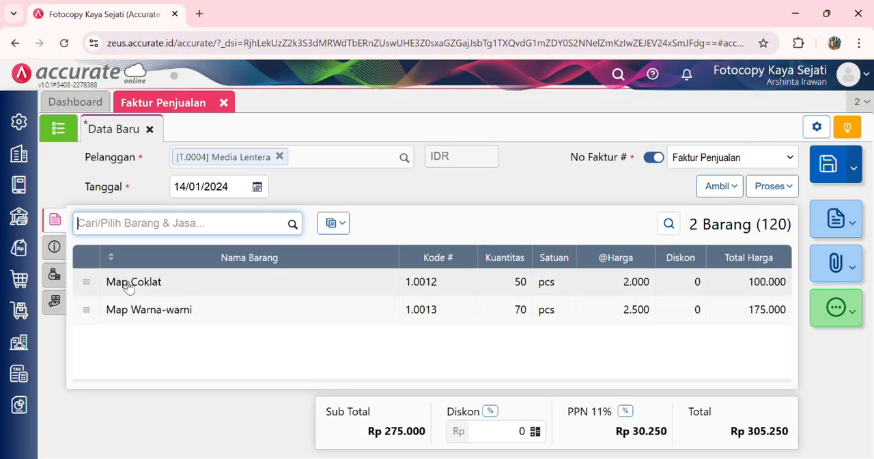
Step: Set the Tgl Pengiriman in the invoice's additional info to 15/01/2024
{"action": "left_click", "coordinate": [58, 249]}
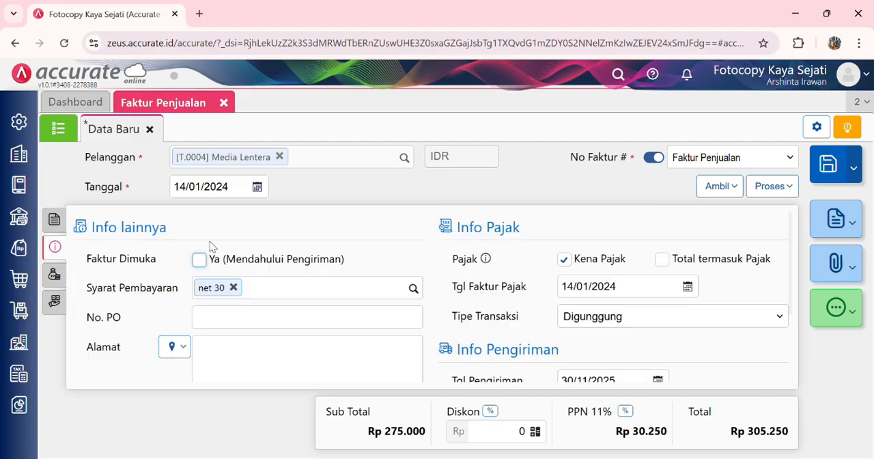
{"action": "left_click", "coordinate": [203, 262]}
{"action": "left_click", "coordinate": [199, 260]}
{"action": "scroll", "coordinate": [445, 312], "scroll_direction": "down", "scroll_amount": 2}
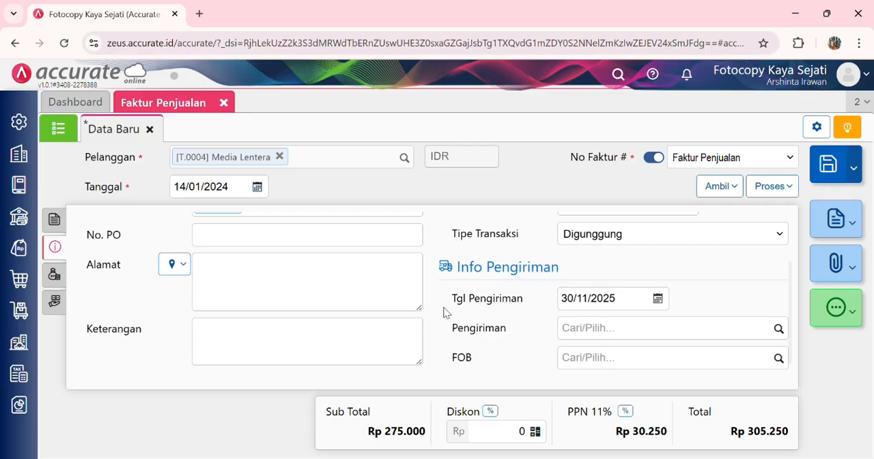
{"action": "left_click", "coordinate": [627, 289]}
{"action": "type", "text": "15/01/202"}
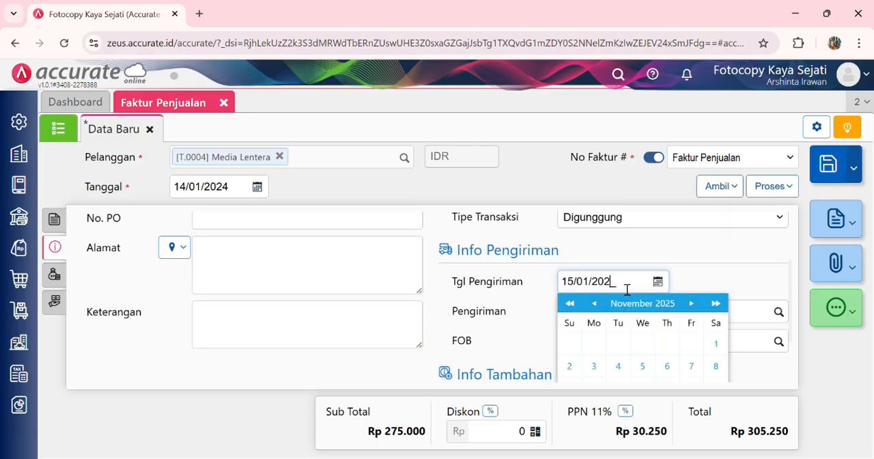
{"action": "type", "text": "4"}
{"action": "left_click", "coordinate": [730, 267]}
{"action": "scroll", "coordinate": [487, 254], "scroll_direction": "up", "scroll_amount": 3}
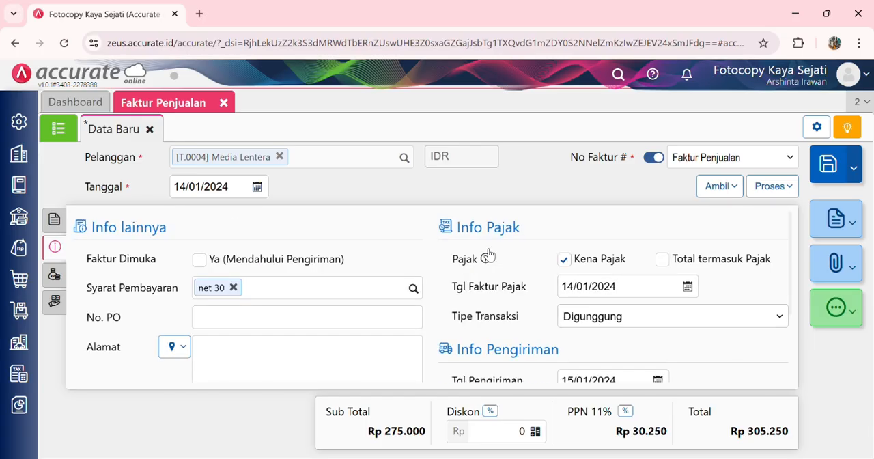
Step: Mark the invoice as Faktur Dimuka (Mendahului Pengiriman) and check its shipping details
{"action": "left_click", "coordinate": [199, 259]}
{"action": "scroll", "coordinate": [396, 260], "scroll_direction": "down", "scroll_amount": 2}
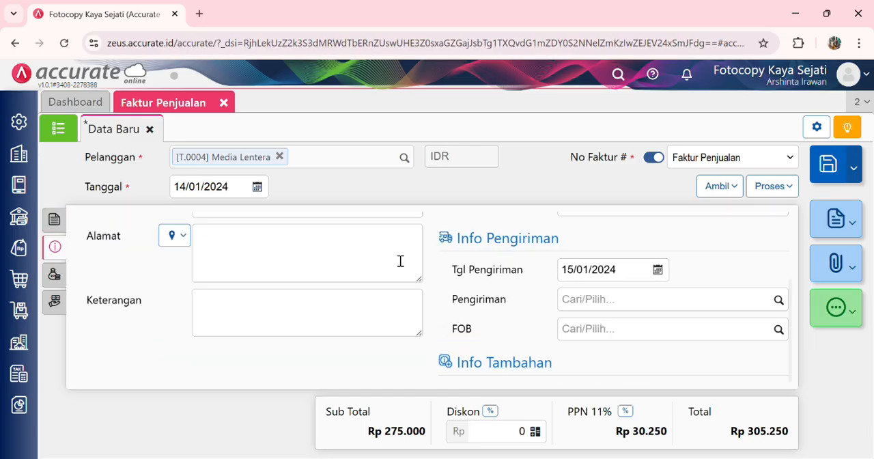
{"action": "scroll", "coordinate": [396, 260], "scroll_direction": "up", "scroll_amount": 2}
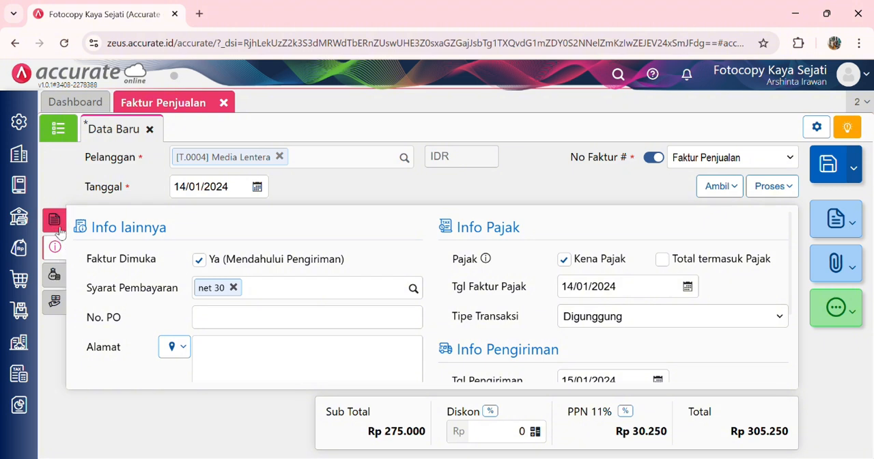
Step: Process the Media Lentera invoice to Pembayaran, continuing despite the Map Coklat selling price being below its purchase price
{"action": "left_click", "coordinate": [55, 220]}
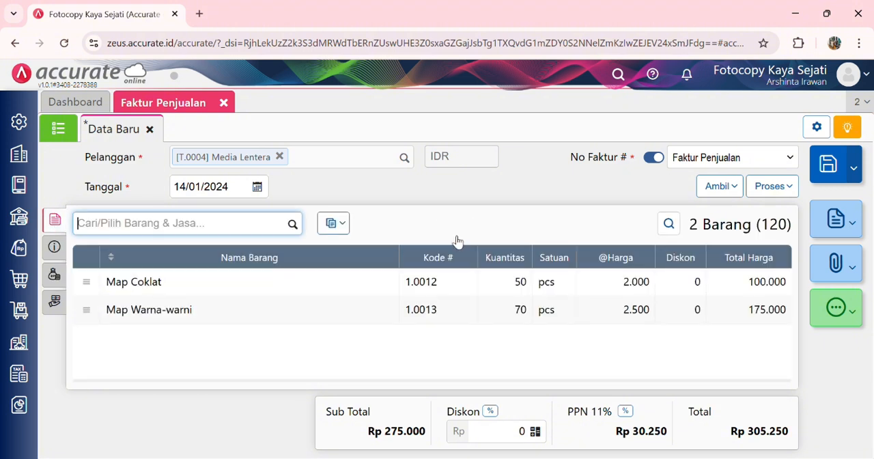
{"action": "left_click", "coordinate": [771, 187]}
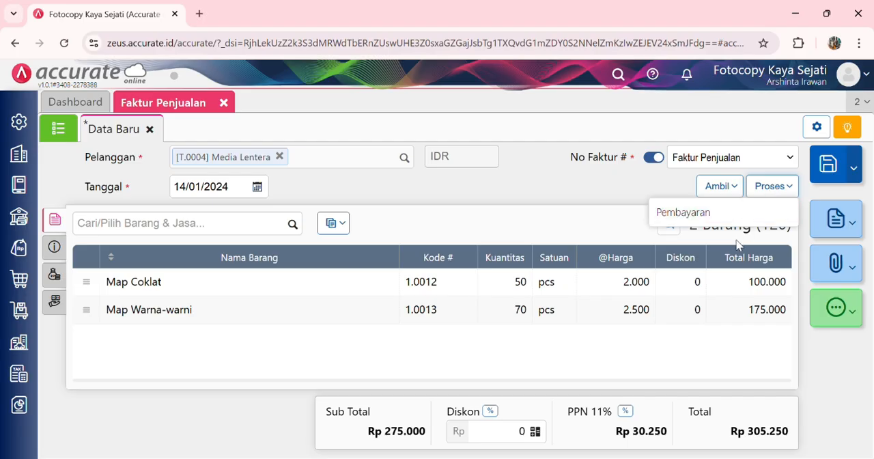
{"action": "left_click", "coordinate": [683, 213]}
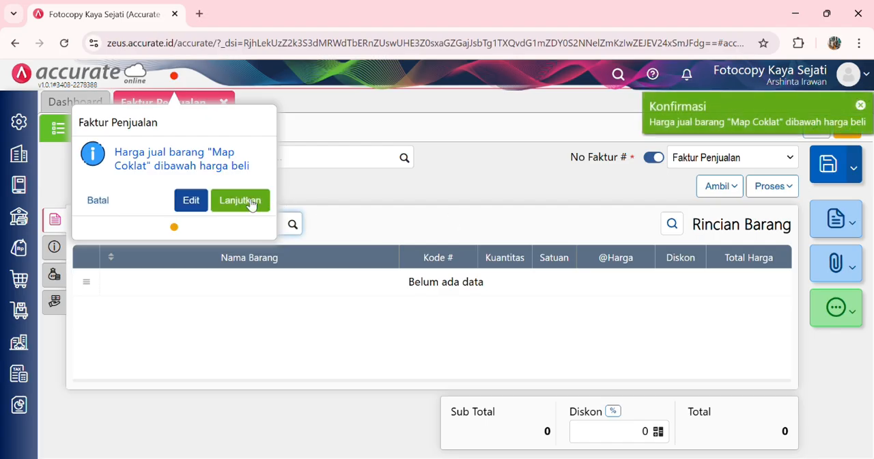
{"action": "left_click", "coordinate": [240, 202]}
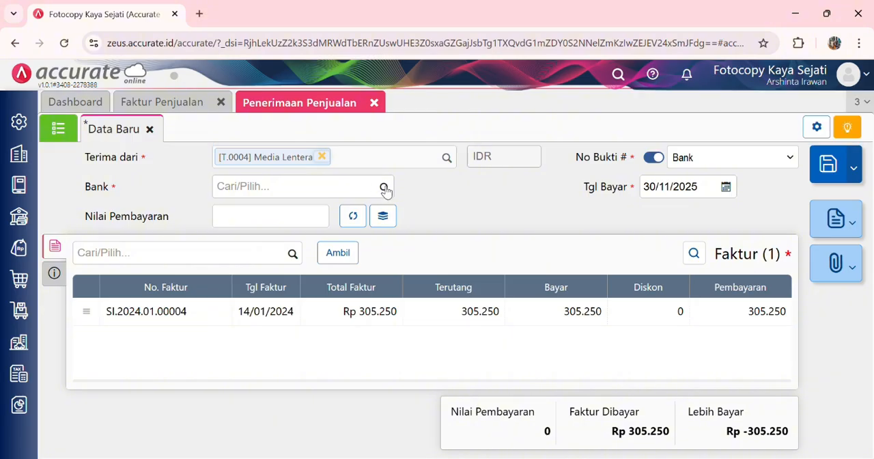
Step: Choose Bank Mandiri IDR as the bank for the Media Lentera sales receipt
{"action": "left_click", "coordinate": [384, 189]}
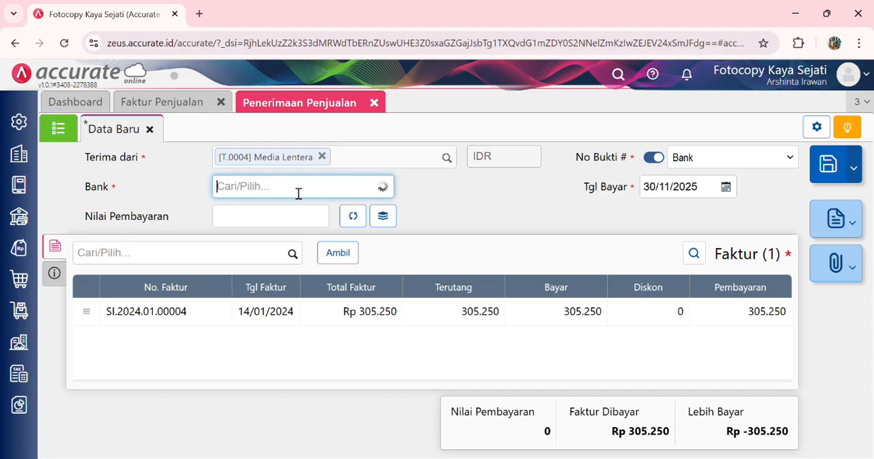
{"action": "type", "text": "bank"}
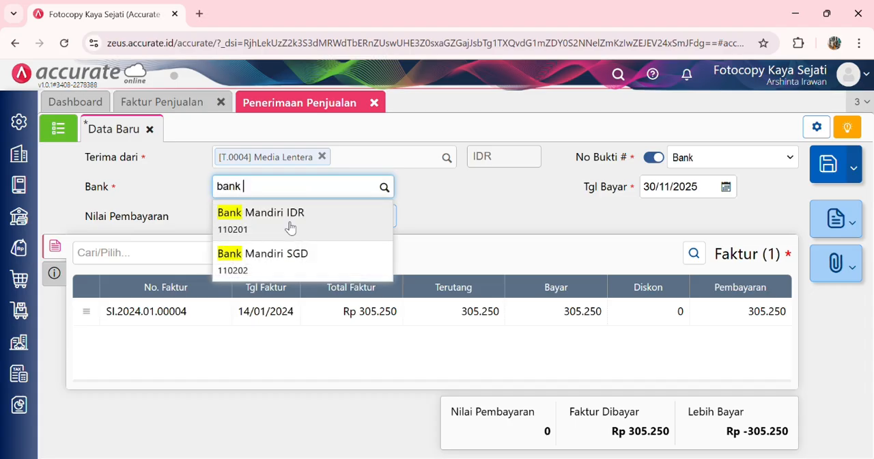
{"action": "left_click", "coordinate": [290, 227]}
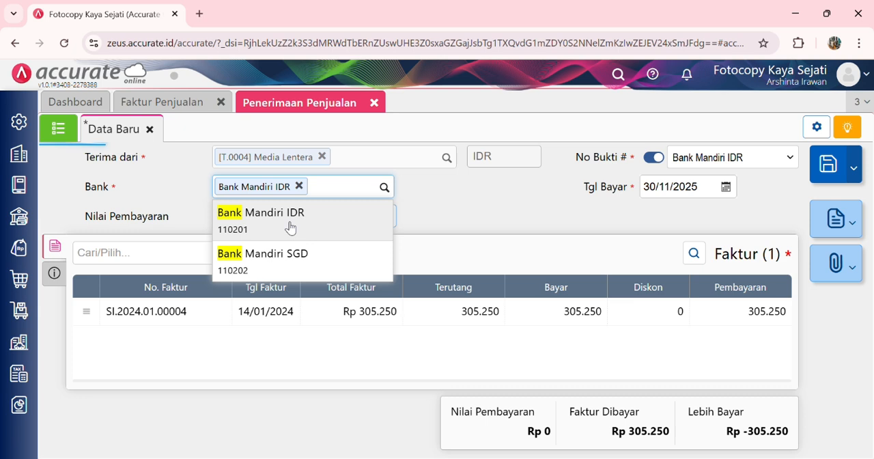
Step: Set the receipt's Tgl Bayar to 14/01/2024 and calculate the Nilai Pembayaran from the listed invoice
{"action": "left_click", "coordinate": [709, 192]}
{"action": "type", "text": "14/01/202"}
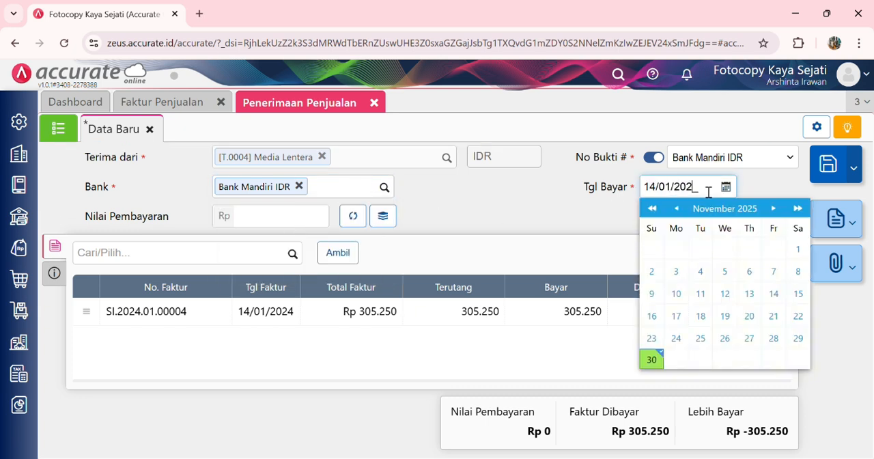
{"action": "left_click", "coordinate": [578, 212]}
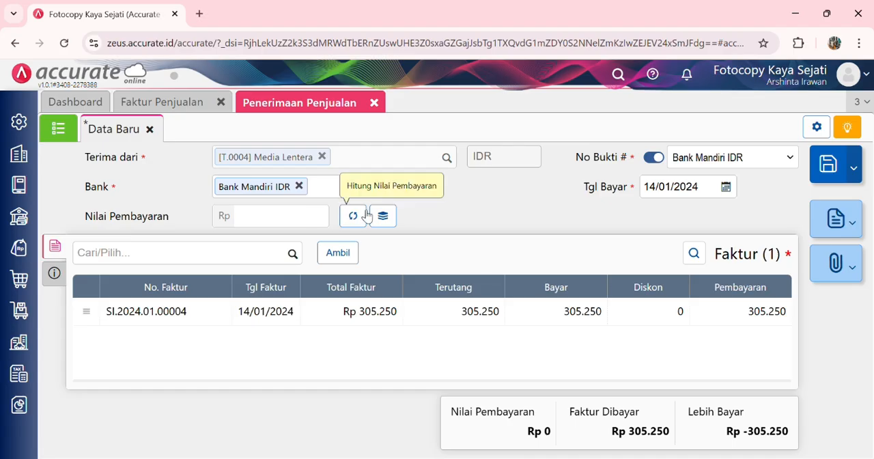
{"action": "left_click", "coordinate": [354, 216]}
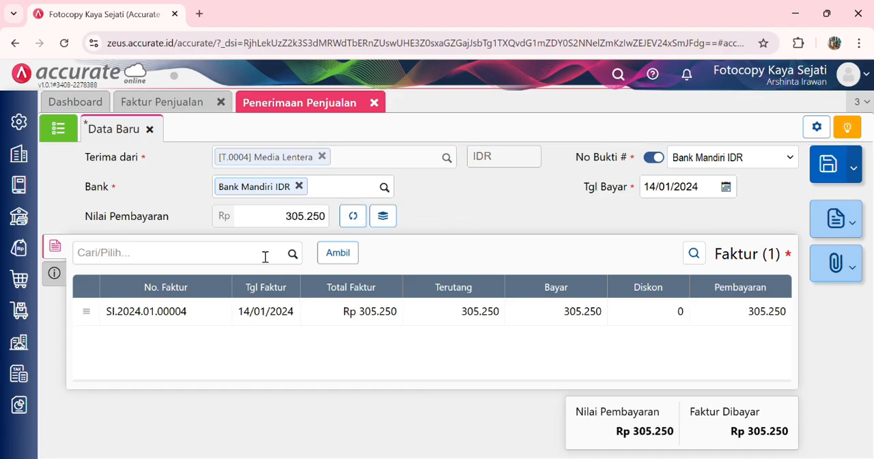
Step: Set the receipt's Metode Bayar to Transfer Bank in the additional info and save the Penerimaan Penjualan
{"action": "left_click", "coordinate": [55, 273]}
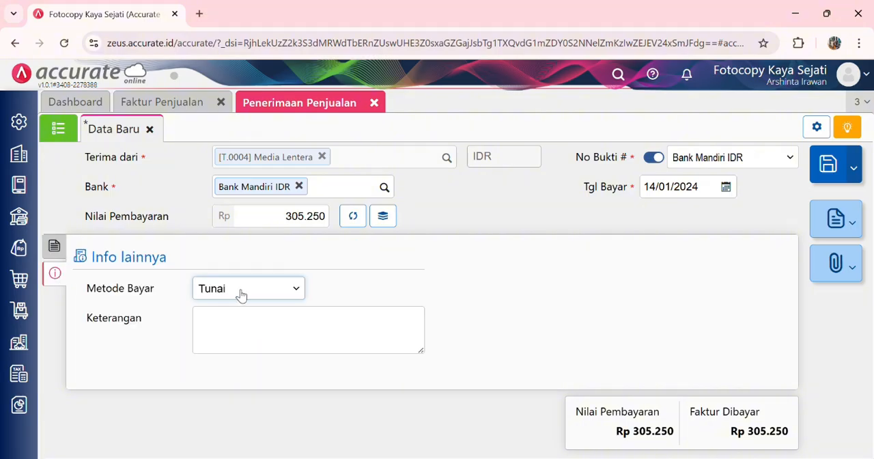
{"action": "left_click", "coordinate": [241, 129]}
{"action": "left_click", "coordinate": [58, 253]}
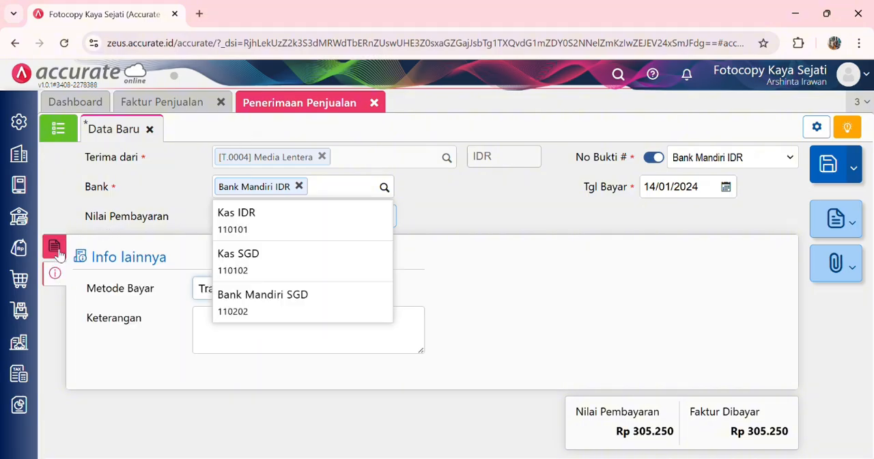
{"action": "left_click", "coordinate": [58, 254]}
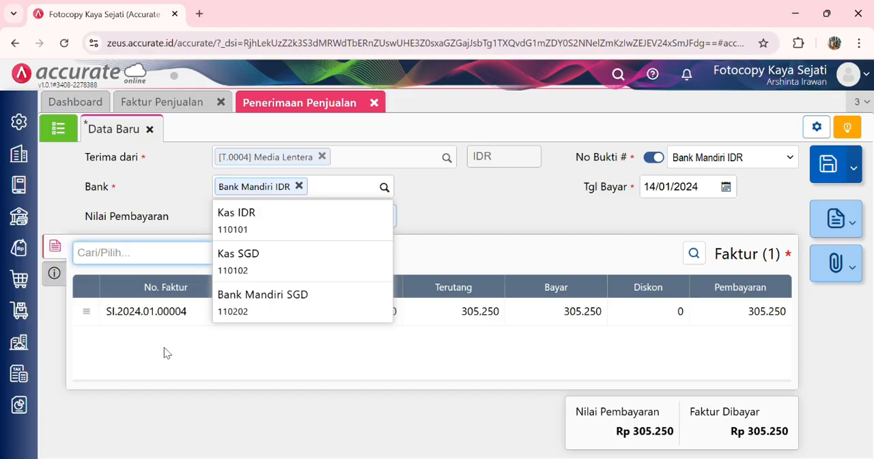
{"action": "left_click", "coordinate": [215, 334]}
{"action": "left_click", "coordinate": [56, 273]}
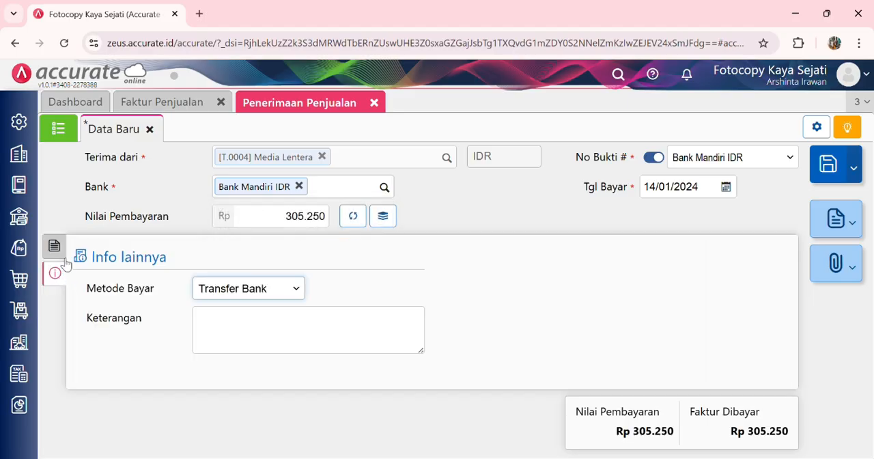
{"action": "left_click", "coordinate": [56, 246]}
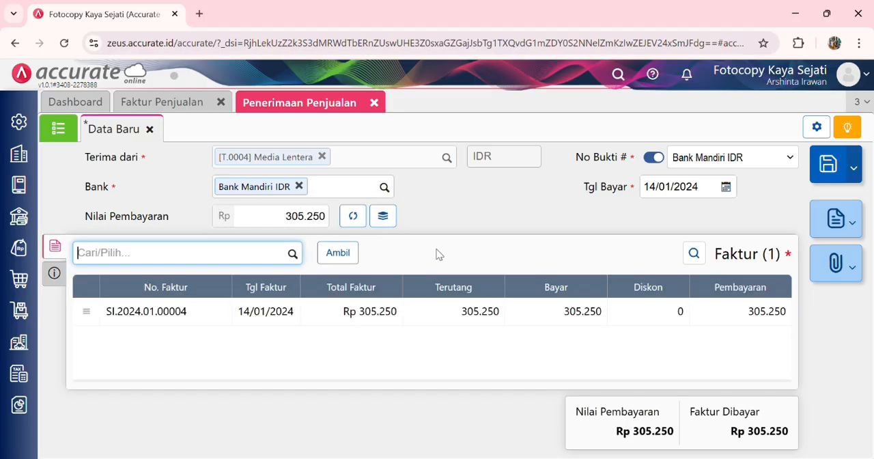
{"action": "left_click", "coordinate": [829, 167]}
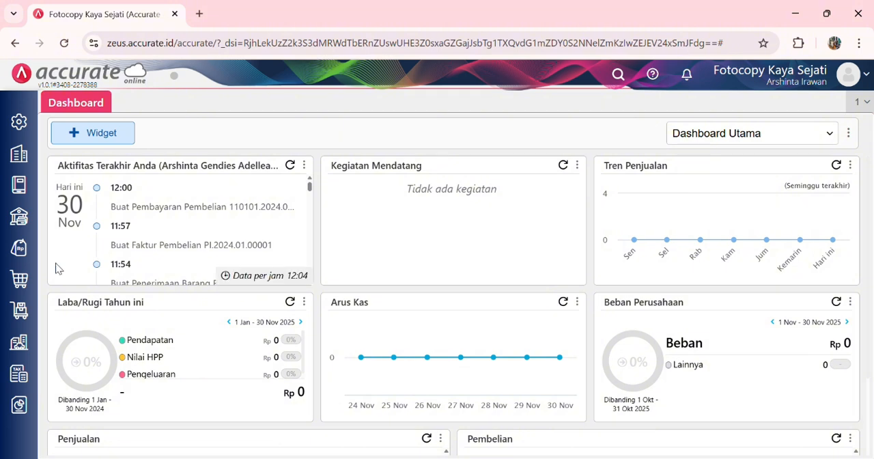
Step: Start a new Pengiriman Pesanan addressed to the customer Media Lentera
{"action": "left_click", "coordinate": [22, 253]}
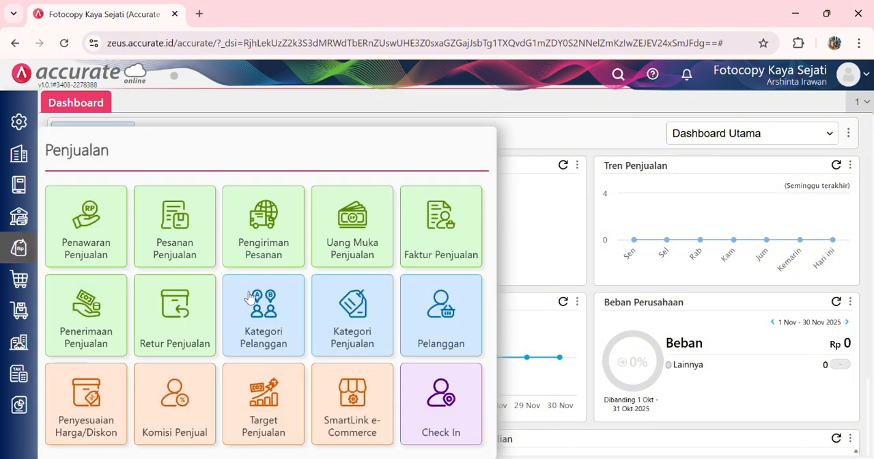
{"action": "left_click", "coordinate": [267, 235]}
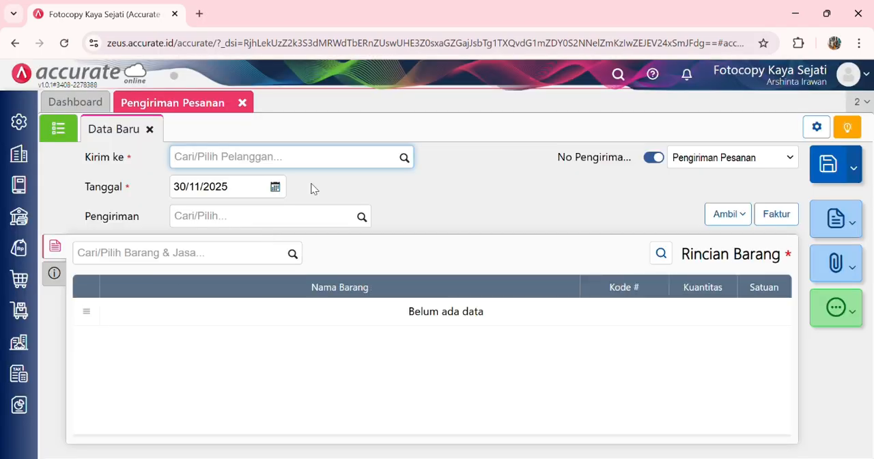
{"action": "left_click", "coordinate": [405, 164]}
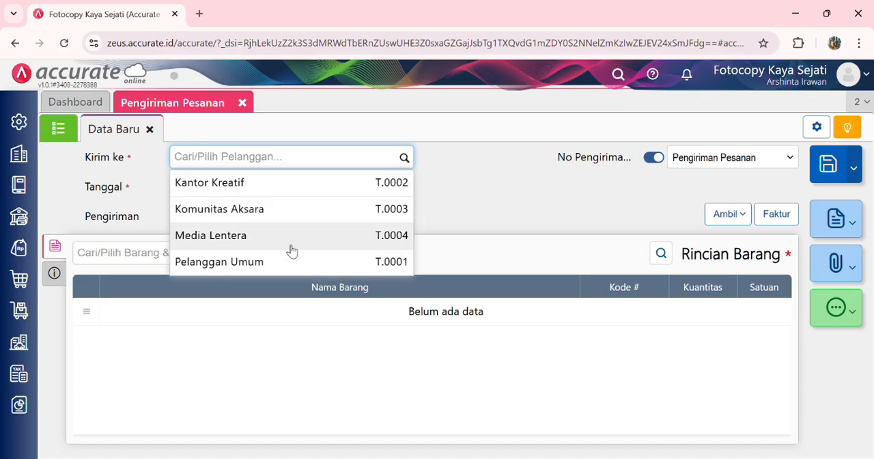
{"action": "left_click", "coordinate": [277, 235]}
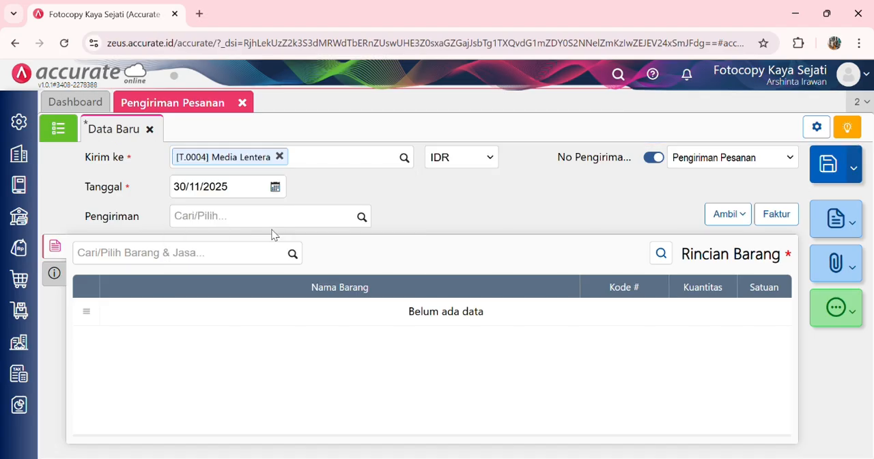
Step: Set the delivery's Tanggal to 15/01/2024 and its Pengiriman to Motor Kargo
{"action": "left_click", "coordinate": [239, 188]}
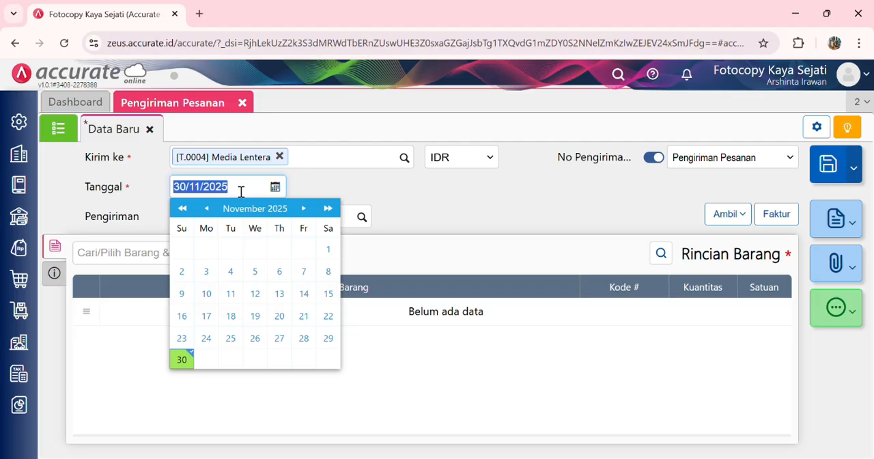
{"action": "type", "text": "15/01/20"}
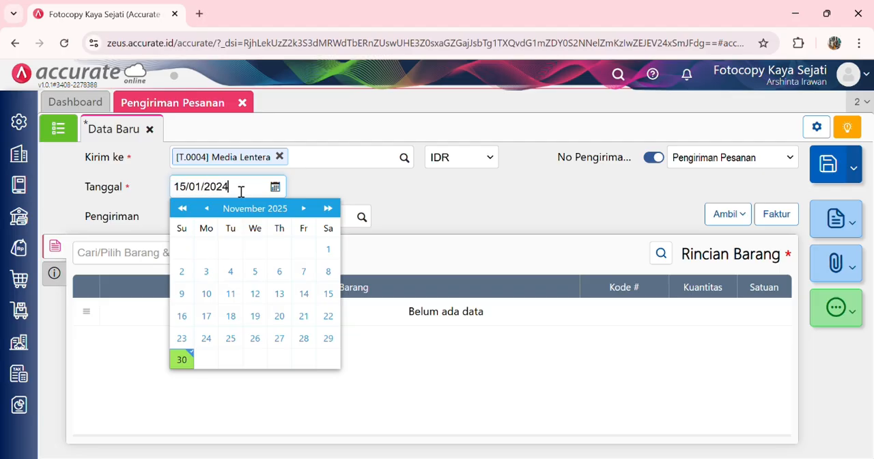
{"action": "left_click", "coordinate": [358, 190]}
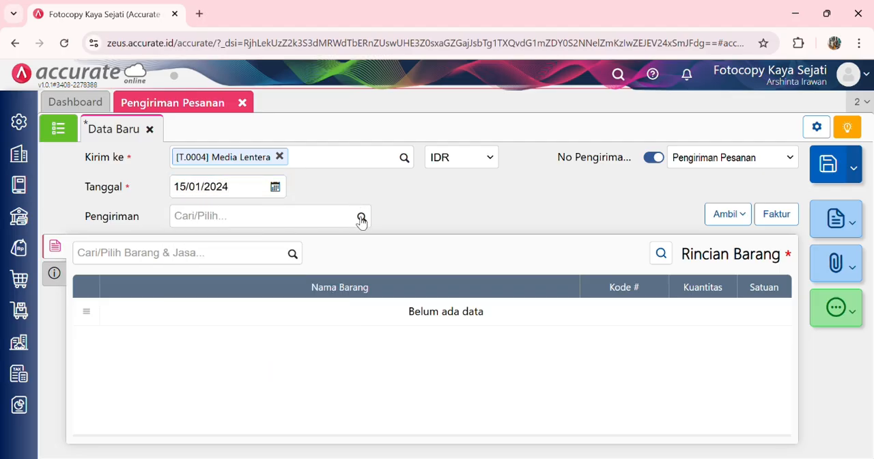
{"action": "left_click", "coordinate": [362, 219]}
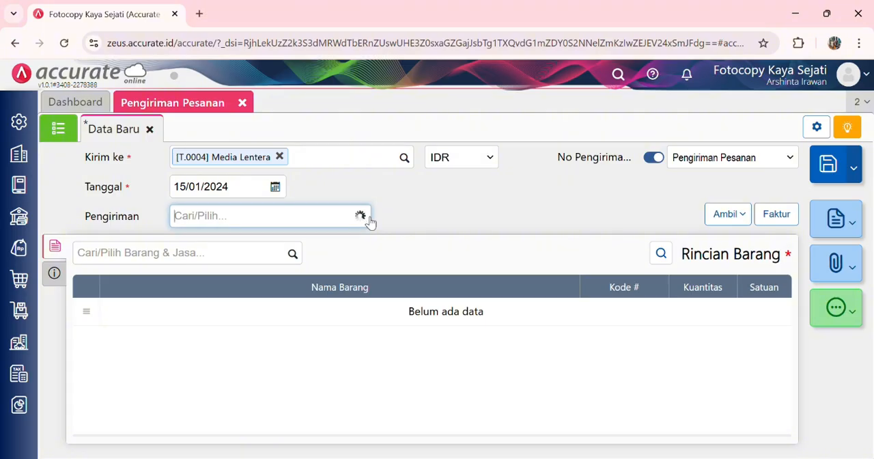
{"action": "left_click", "coordinate": [319, 246]}
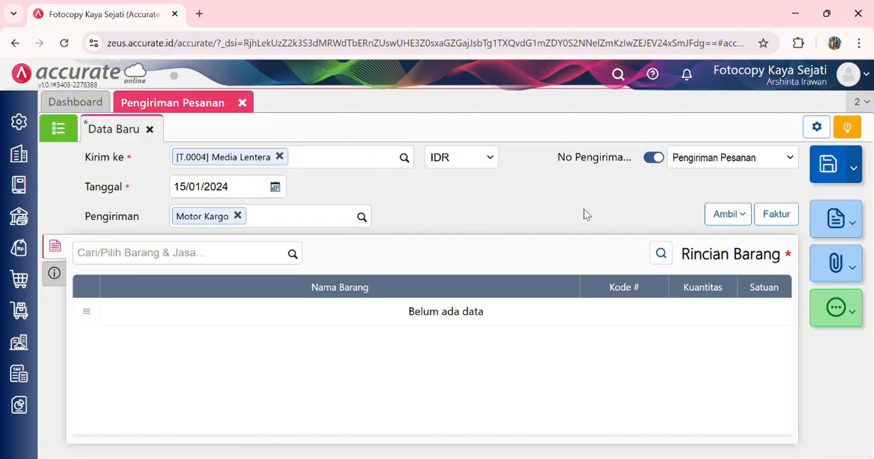
Step: Copy Map Coklat and Map Warna-warni into the delivery from Media Lentera's Faktur Dimuka dated 14/01/2024
{"action": "left_click", "coordinate": [727, 215]}
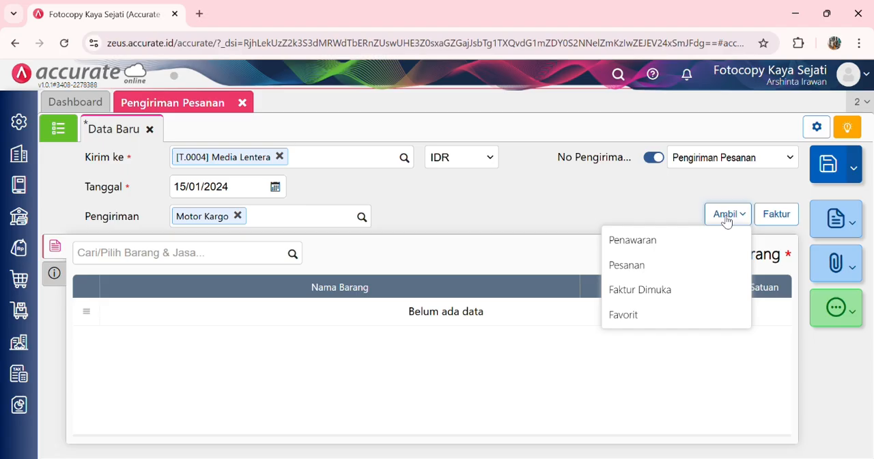
{"action": "left_click", "coordinate": [636, 289]}
{"action": "left_click", "coordinate": [463, 166]}
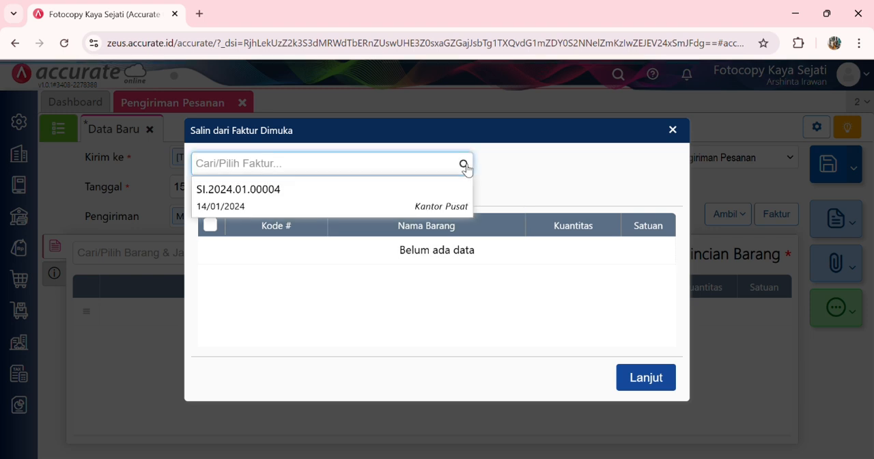
{"action": "left_click", "coordinate": [414, 197]}
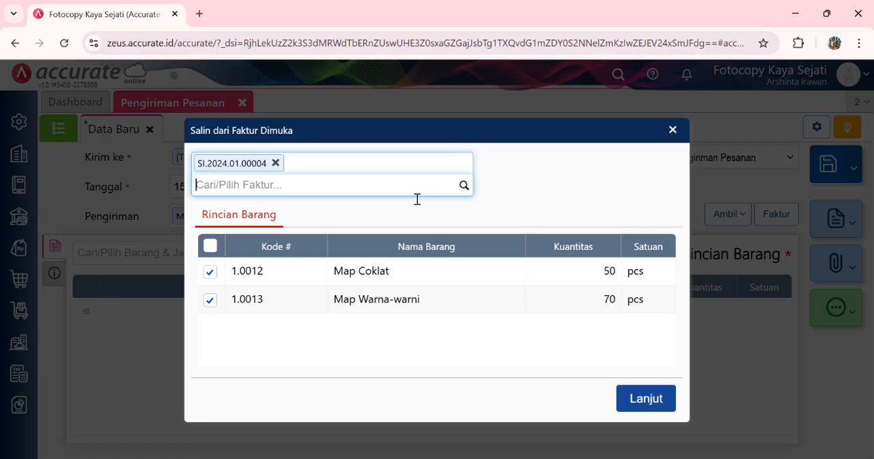
{"action": "left_click", "coordinate": [640, 400]}
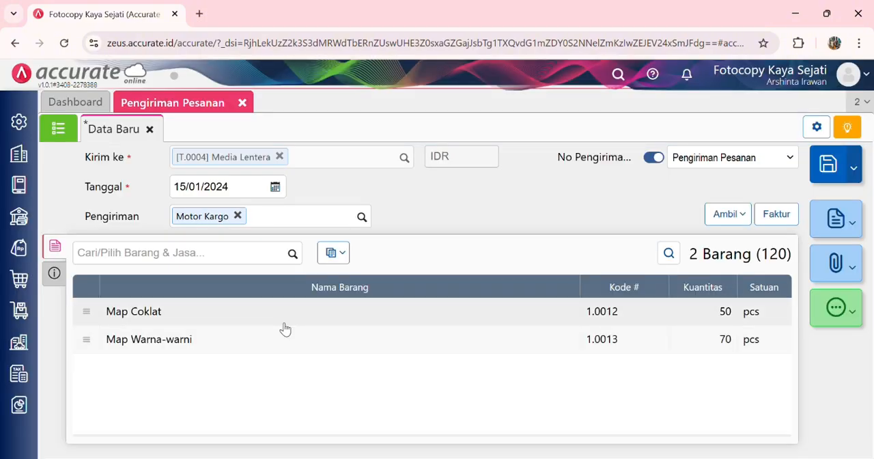
Step: Change the warehouse of all items in the delivery to Depan using Ubah Semua Gudang
{"action": "left_click", "coordinate": [334, 254]}
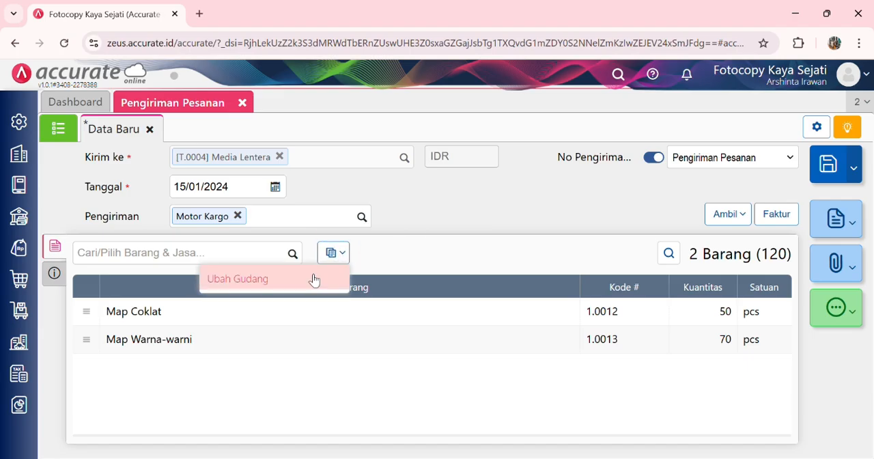
{"action": "left_click", "coordinate": [309, 279]}
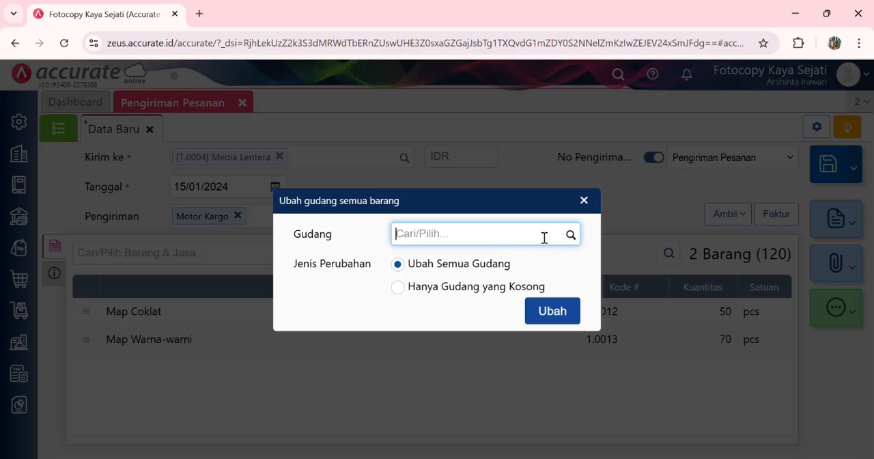
{"action": "type", "text": "depan"}
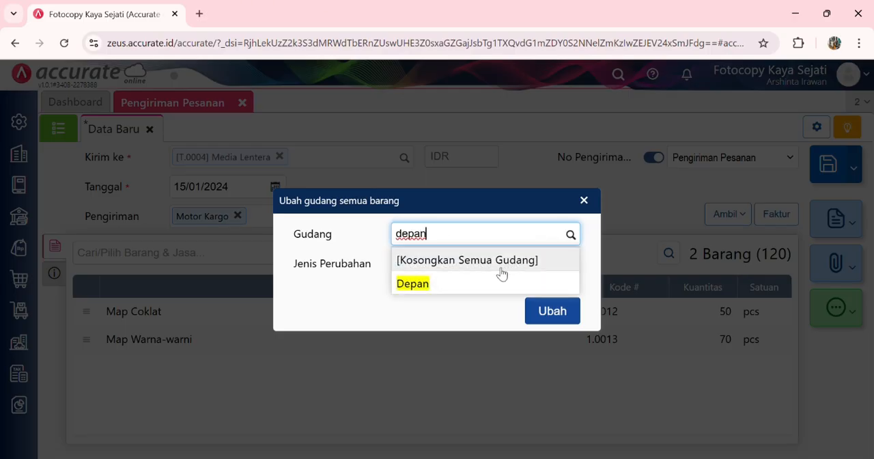
{"action": "left_click", "coordinate": [483, 280]}
{"action": "left_click", "coordinate": [546, 313]}
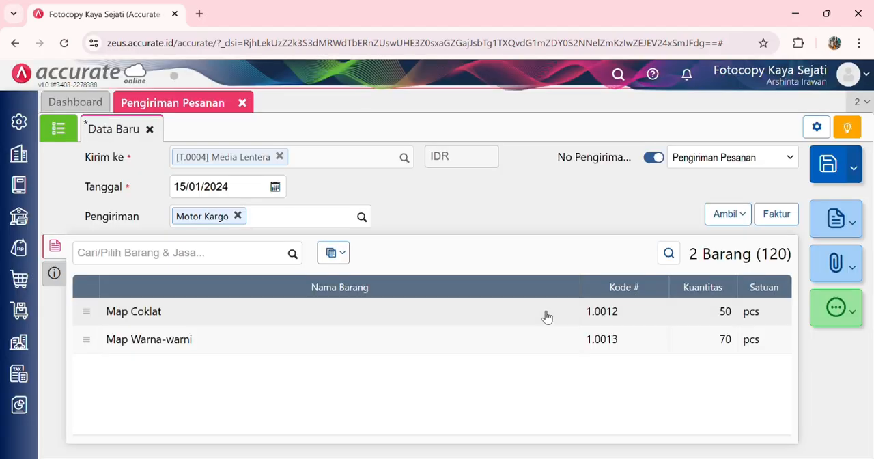
Step: Check the quantity and warehouse of Map Coklat and Map Warna-warni and review the delivery's additional info
{"action": "left_click", "coordinate": [375, 315]}
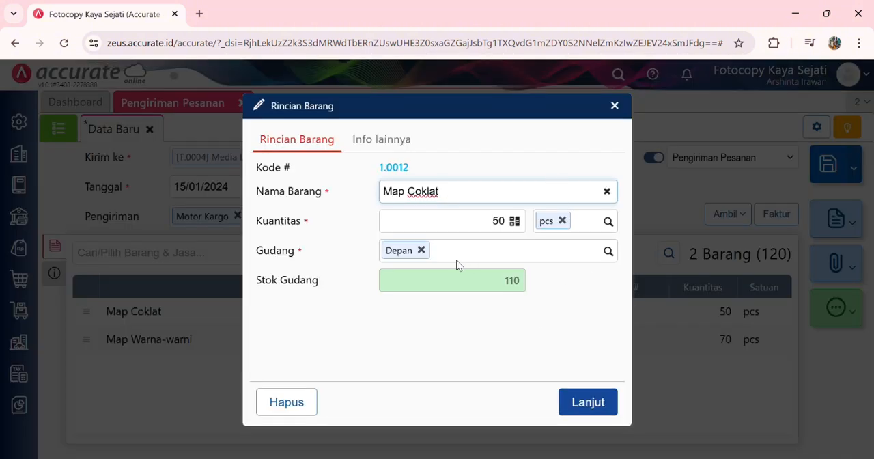
{"action": "left_click", "coordinate": [587, 404]}
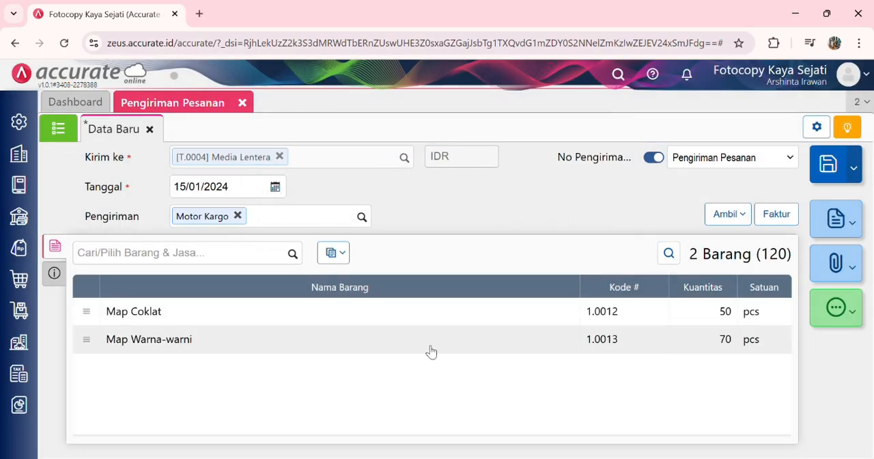
{"action": "left_click", "coordinate": [403, 339]}
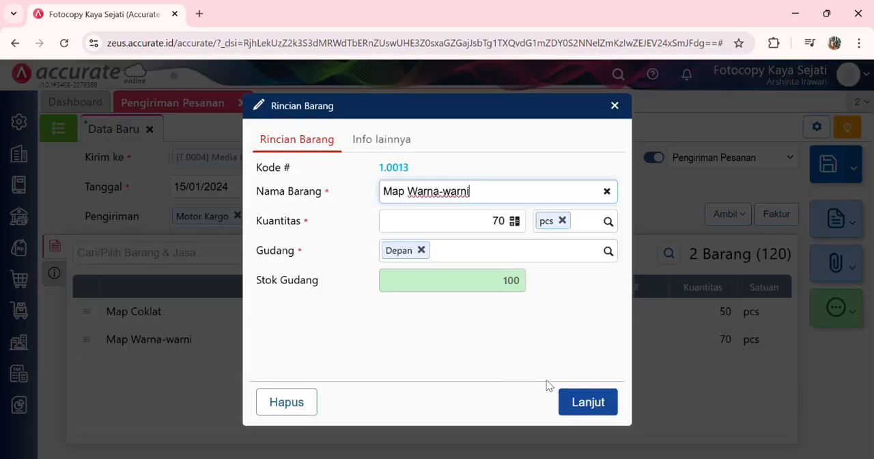
{"action": "left_click", "coordinate": [598, 402]}
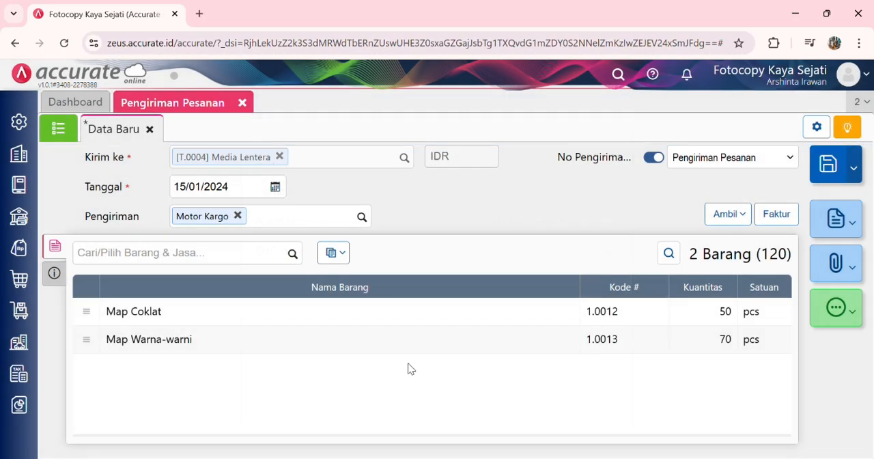
{"action": "left_click", "coordinate": [55, 273]}
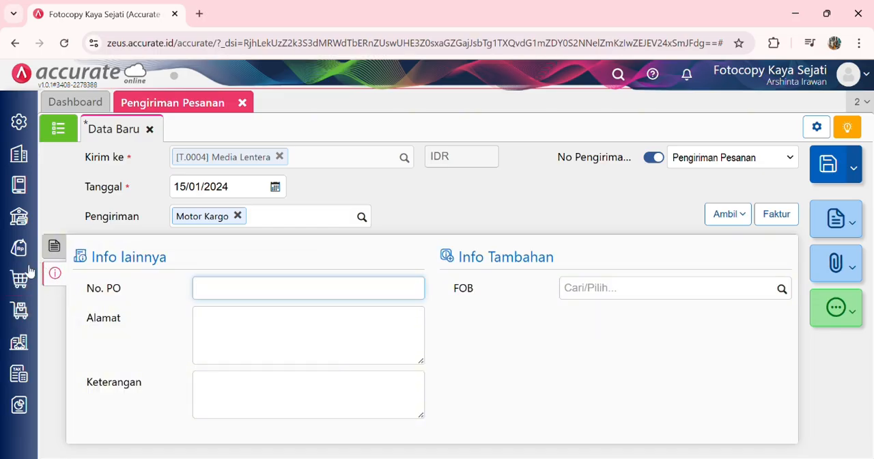
{"action": "left_click", "coordinate": [62, 251]}
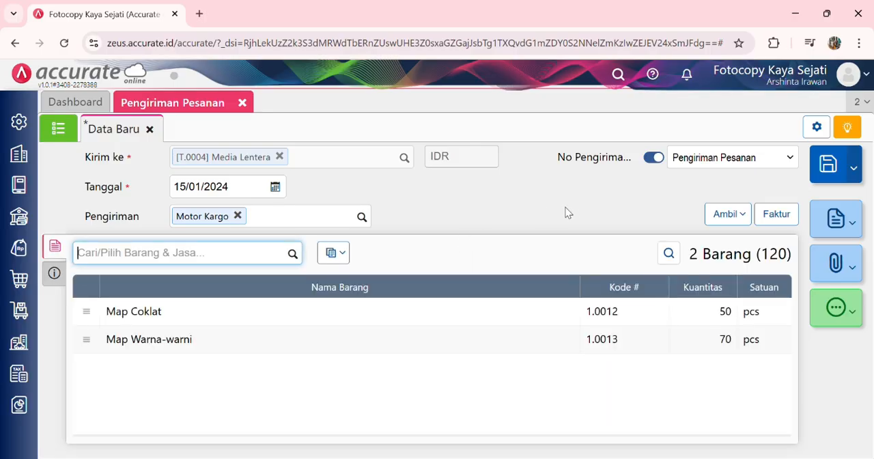
Step: Save Media Lentera's delivery of 15/01/2024 and close Pengiriman Pesanan
{"action": "left_click", "coordinate": [832, 164]}
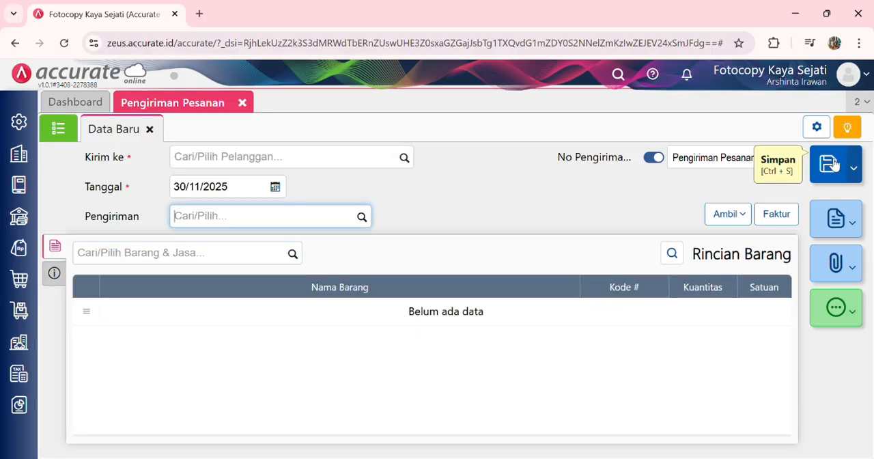
{"action": "left_click", "coordinate": [242, 103]}
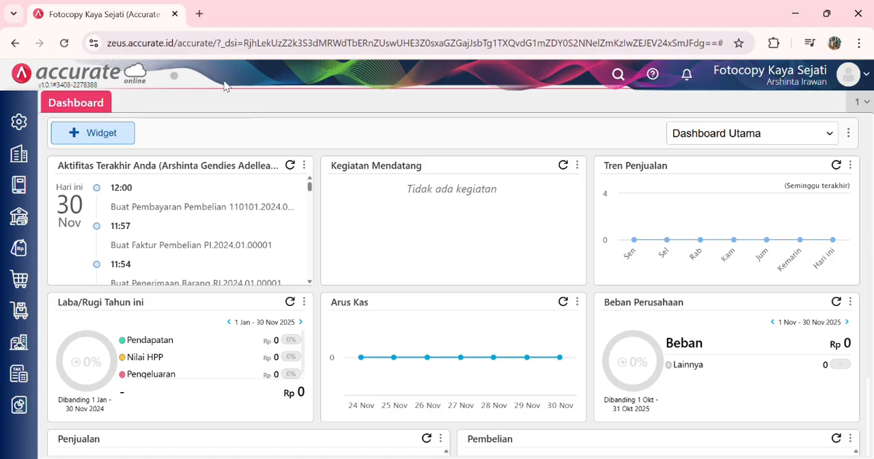
Step: Start a Penerimaan Penjualan from Media Lentera into Bank Mandiri IDR with Tgl Bayar 16/01/2024
{"action": "left_click", "coordinate": [21, 250]}
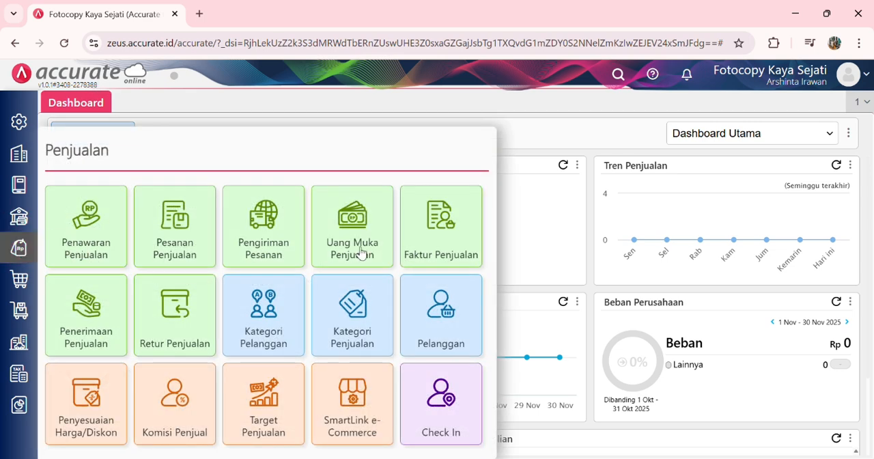
{"action": "left_click", "coordinate": [106, 307]}
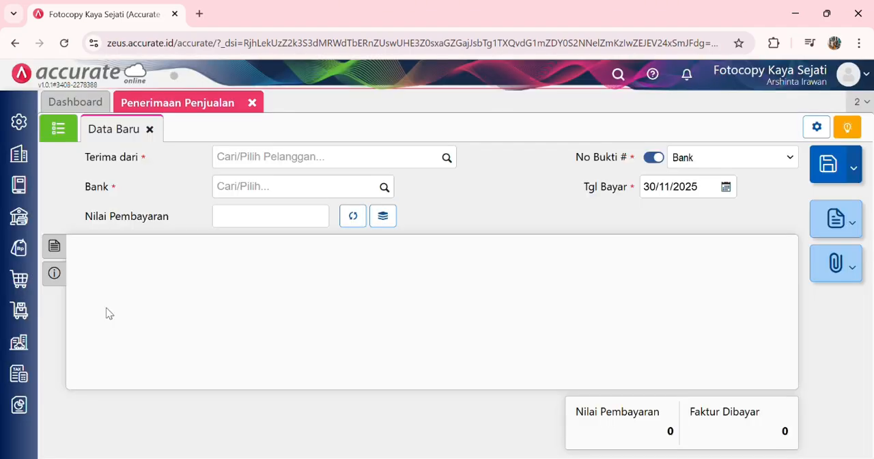
{"action": "left_click", "coordinate": [447, 157]}
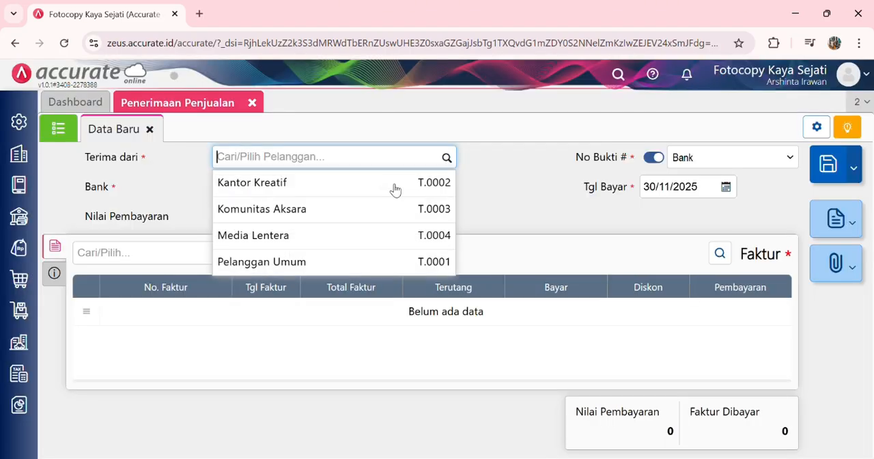
{"action": "left_click", "coordinate": [344, 235]}
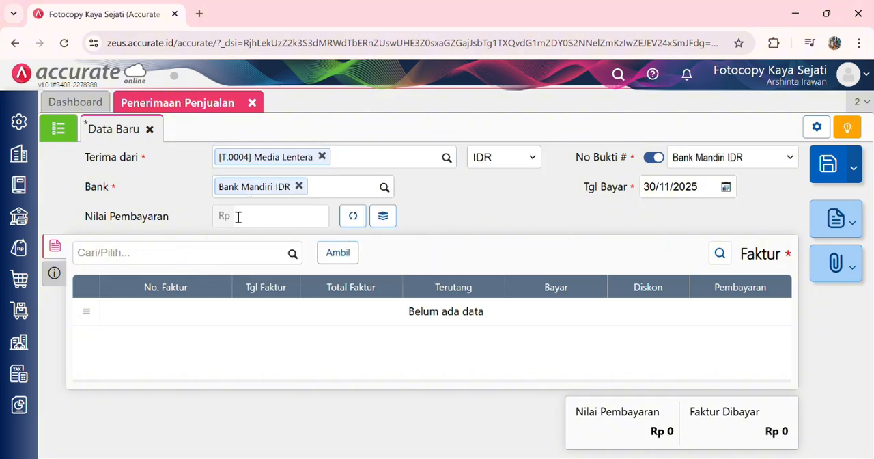
{"action": "left_click", "coordinate": [705, 188]}
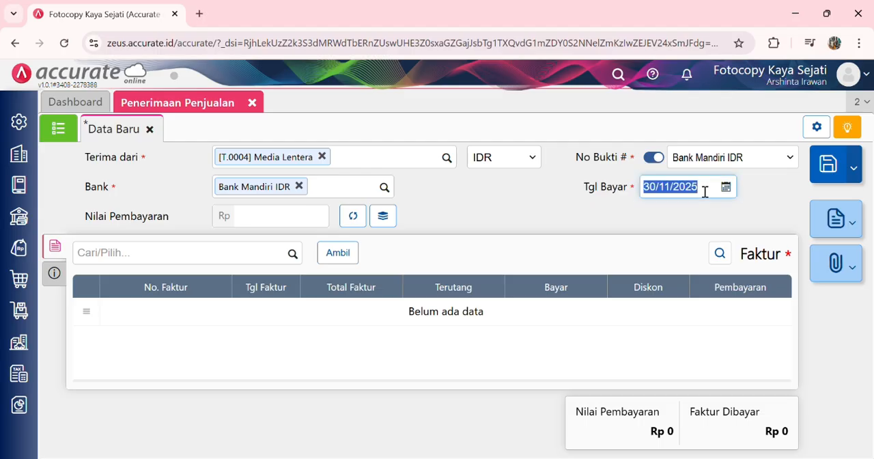
{"action": "type", "text": "1601202"}
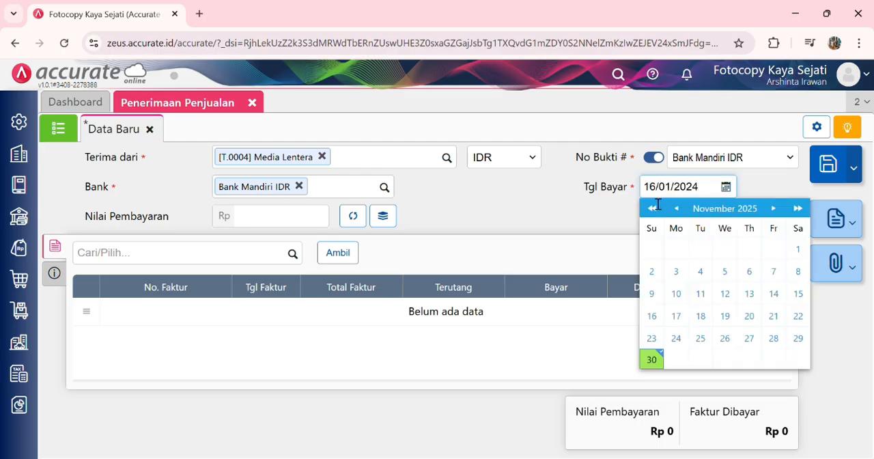
{"action": "left_click", "coordinate": [570, 224]}
Step: Add Media Lentera's unpaid invoices dated 12/10/2023 and 13/12/2023 to the receipt and calculate Nilai Pembayaran from them
{"action": "left_click", "coordinate": [338, 254]}
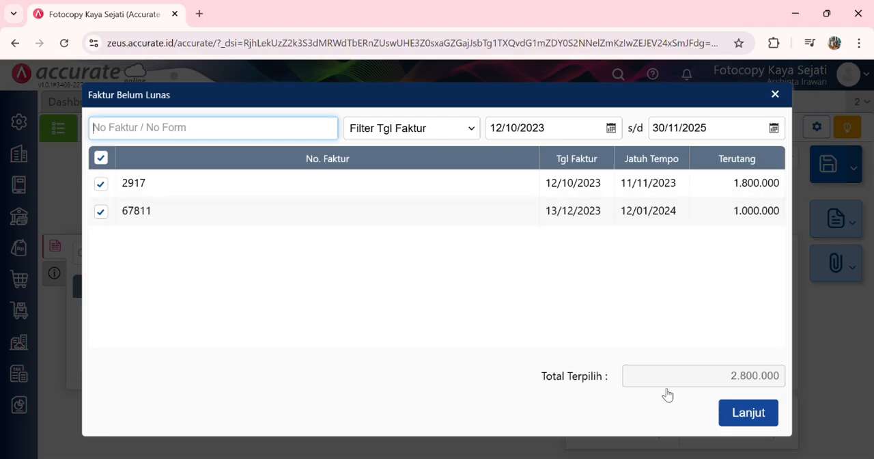
{"action": "left_click", "coordinate": [744, 414]}
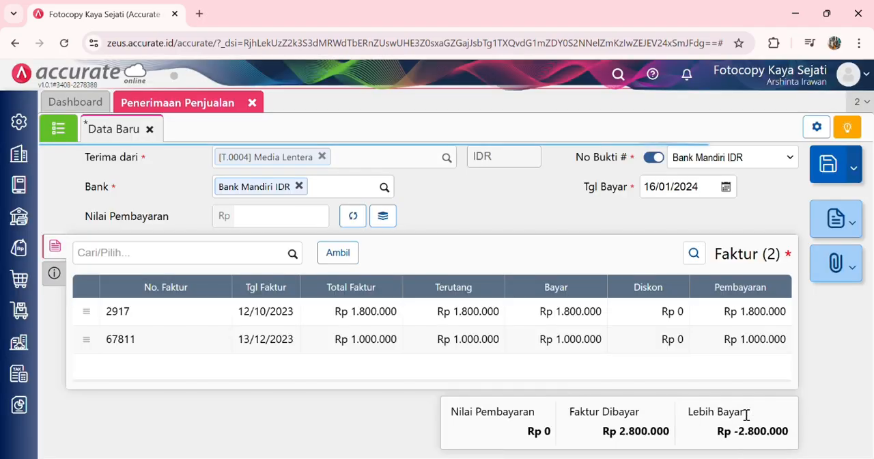
{"action": "left_click", "coordinate": [360, 223]}
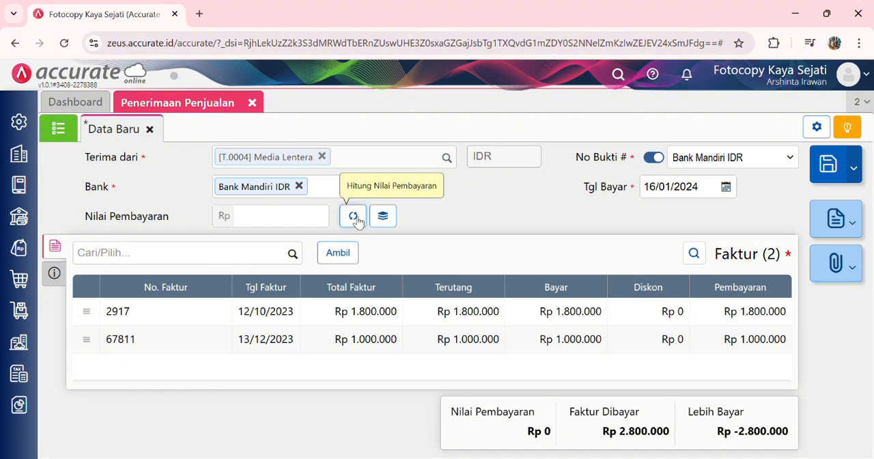
Step: Set the receipt's Metode Bayar to Cek/Giro with cheque number CG7965 and Tanggal Cek 26/01/2024
{"action": "left_click", "coordinate": [54, 273]}
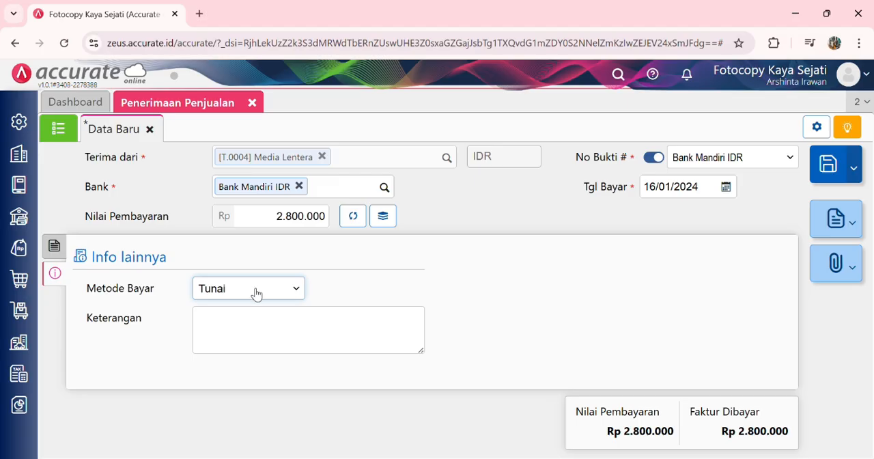
{"action": "left_click", "coordinate": [232, 112]}
{"action": "left_click", "coordinate": [357, 297]}
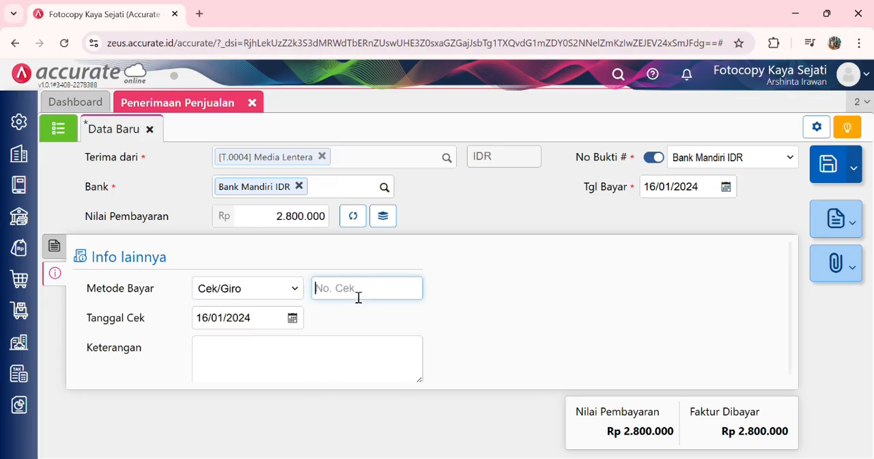
{"action": "type", "text": "CG7965"}
{"action": "left_click", "coordinate": [261, 322]}
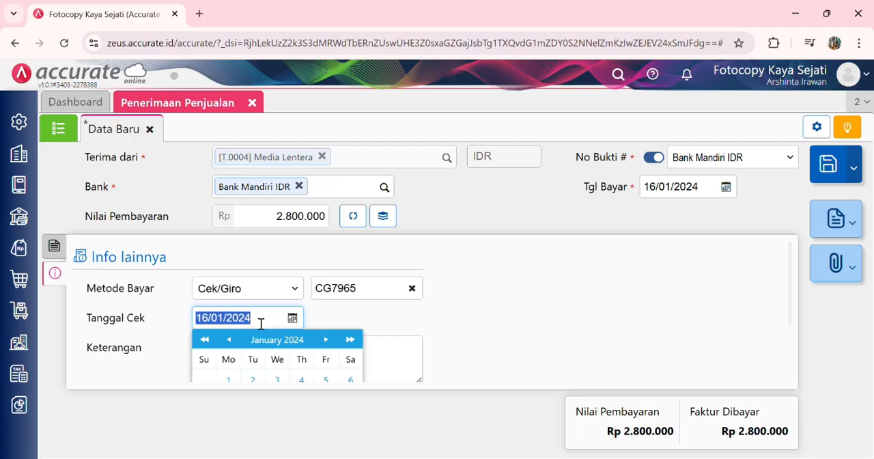
{"action": "type", "text": "26/01/20"}
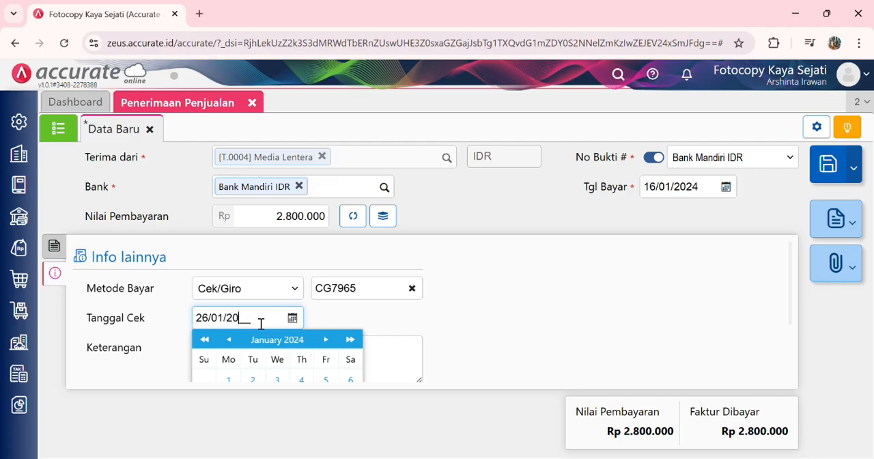
{"action": "type", "text": "24"}
{"action": "left_click", "coordinate": [427, 307]}
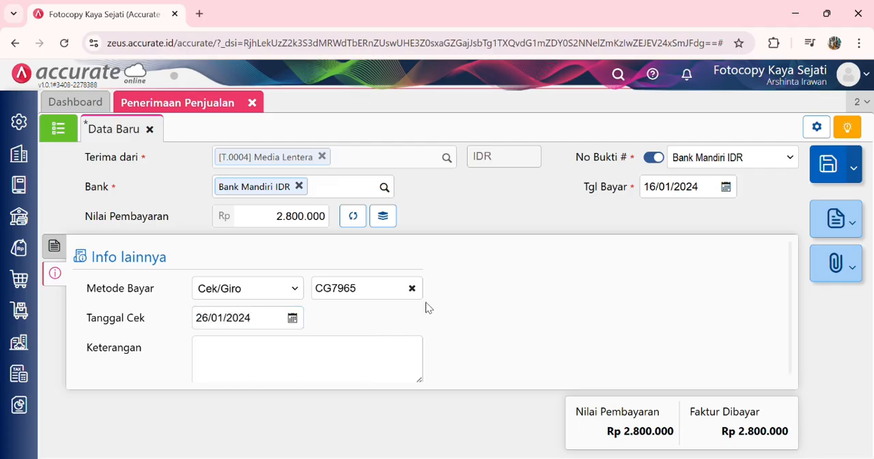
{"action": "scroll", "coordinate": [440, 314], "scroll_direction": "down", "scroll_amount": 1}
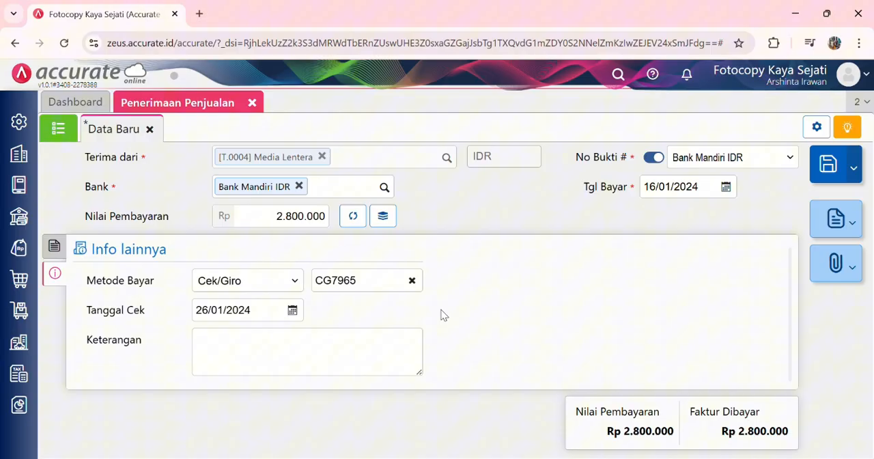
Step: Review the receipt's invoice list and cheque details, save the receipt and close Penerimaan Penjualan
{"action": "left_click", "coordinate": [54, 246]}
{"action": "left_click", "coordinate": [55, 273]}
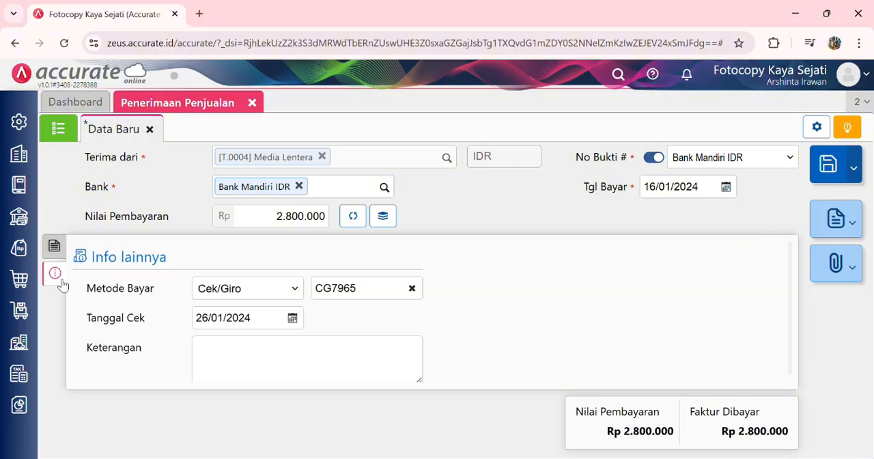
{"action": "left_click", "coordinate": [57, 248]}
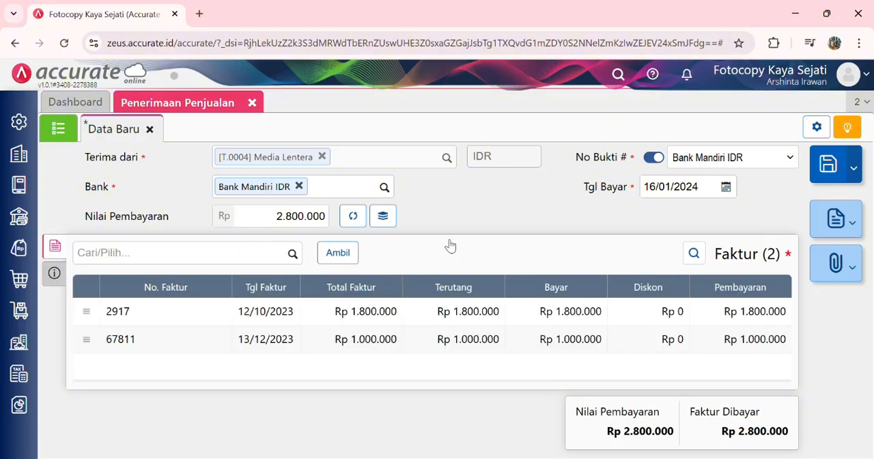
{"action": "left_click", "coordinate": [828, 164]}
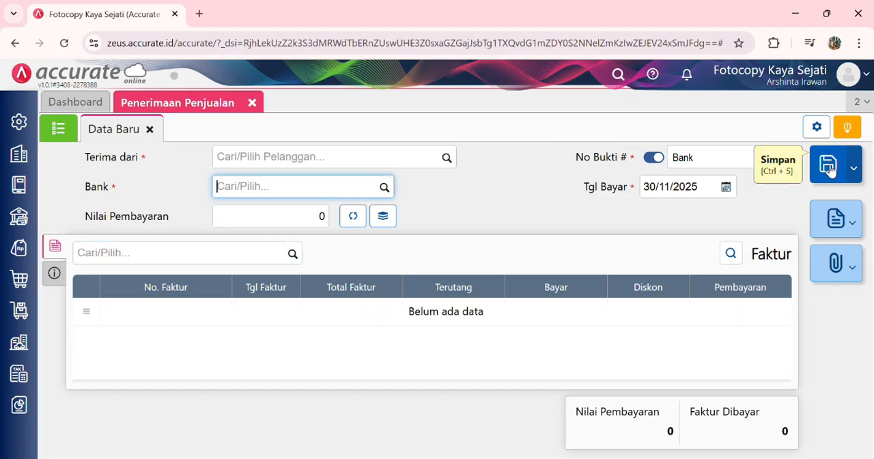
{"action": "left_click", "coordinate": [253, 105]}
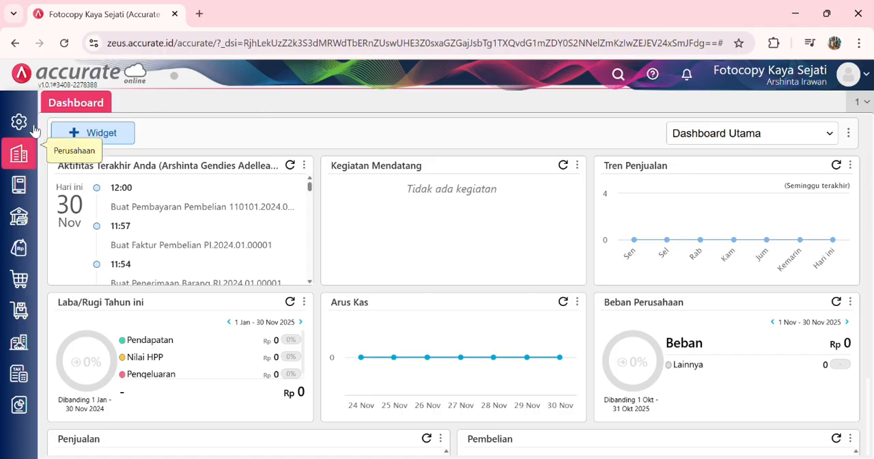
Step: Start a new Karyawan record with the salutation Bapak, the employee's name and Posisi Jabatan Salesman
{"action": "left_click", "coordinate": [27, 152]}
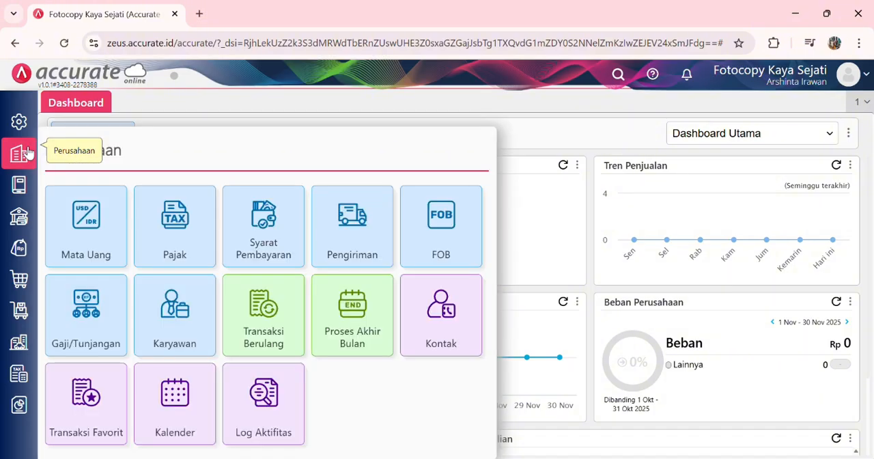
{"action": "left_click", "coordinate": [179, 327]}
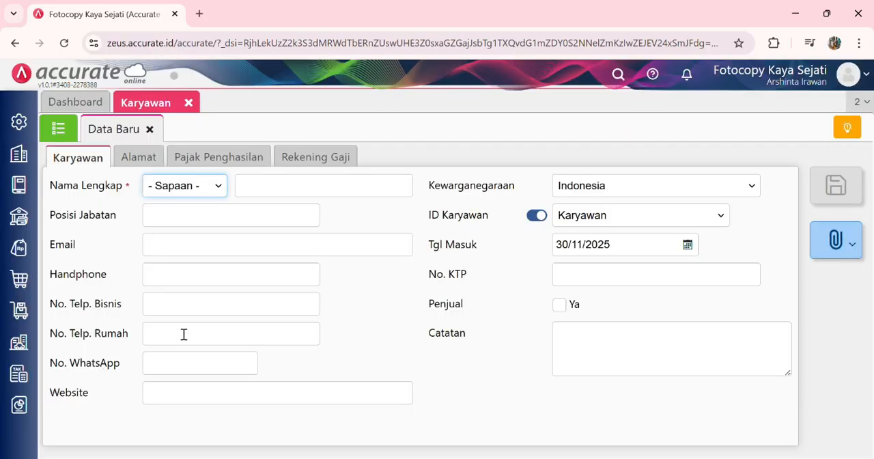
{"action": "left_click", "coordinate": [213, 193]}
{"action": "left_click", "coordinate": [200, 221]}
{"action": "left_click", "coordinate": [276, 195]}
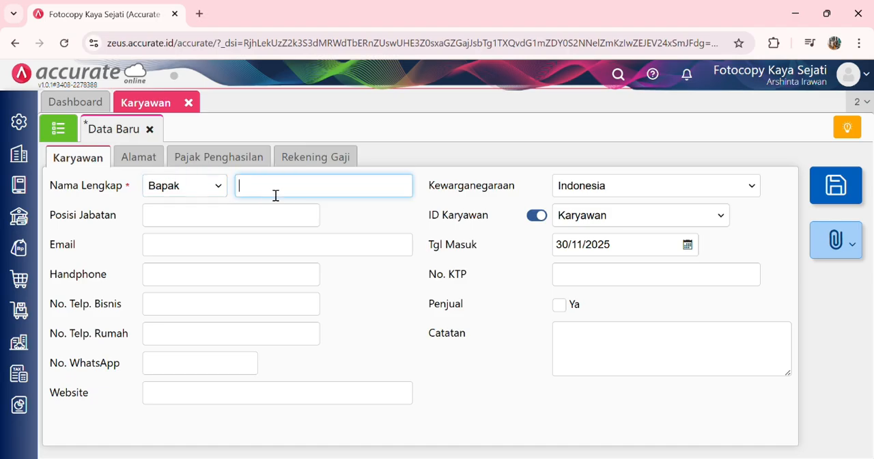
{"action": "type", "text": "Alex"}
{"action": "left_click", "coordinate": [342, 217]}
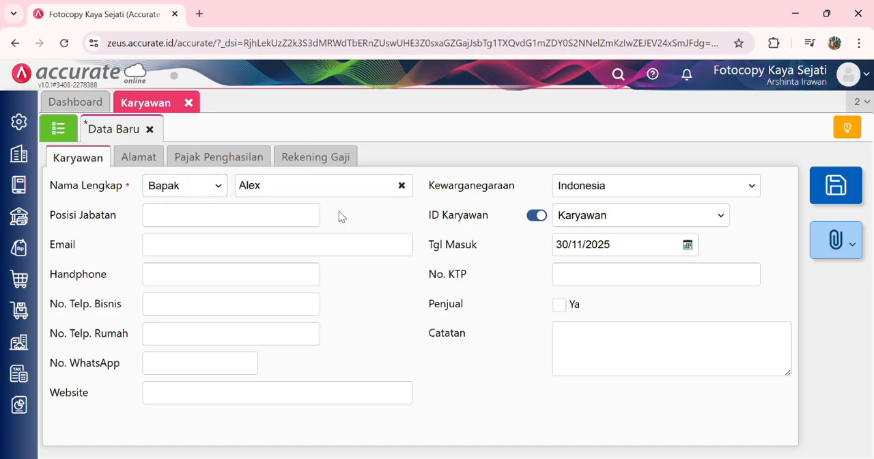
{"action": "left_click", "coordinate": [263, 219]}
{"action": "type", "text": "Salesman"}
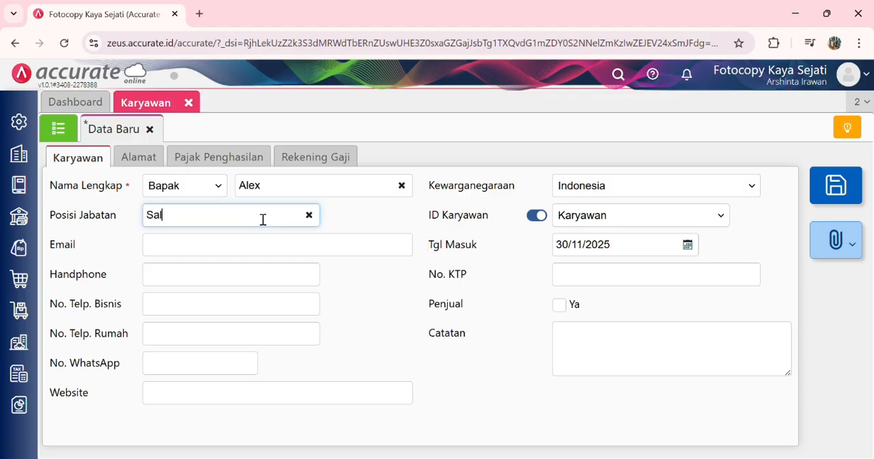
{"action": "left_click", "coordinate": [365, 219]}
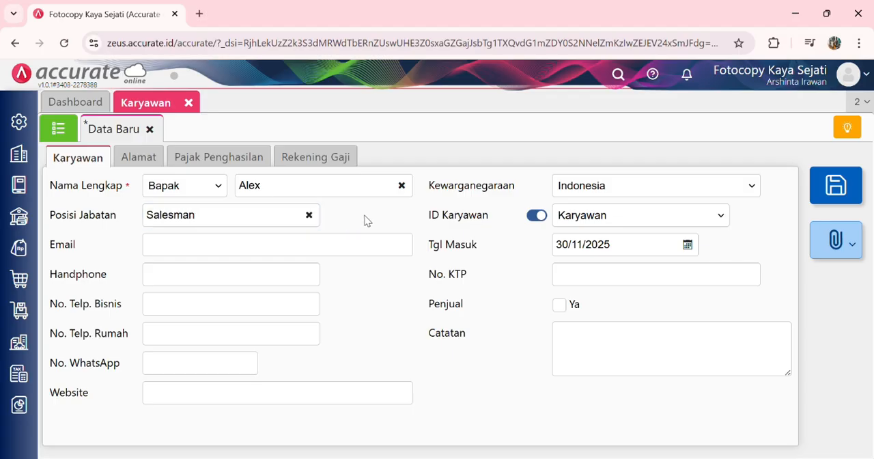
Step: Clear the employee's Tgl Masuk, mark the employee as Penjual, and save and close the record
{"action": "left_click", "coordinate": [639, 249]}
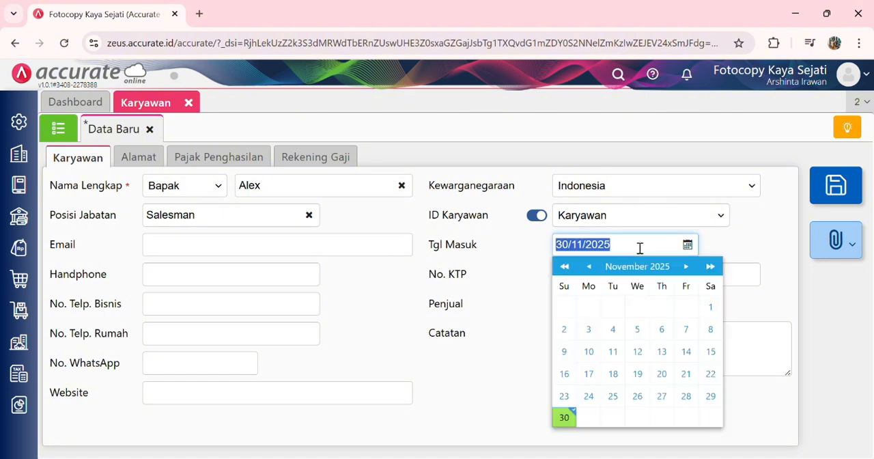
{"action": "key", "text": "BackSpace"}
{"action": "left_click", "coordinate": [745, 250]}
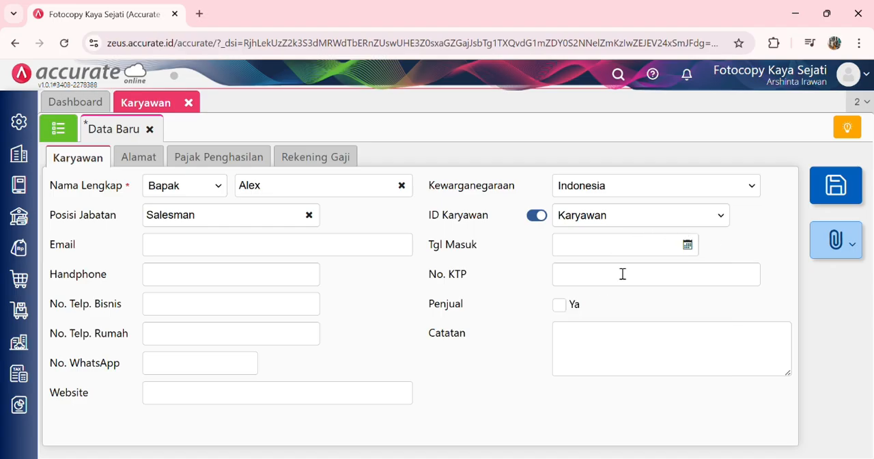
{"action": "left_click", "coordinate": [561, 307]}
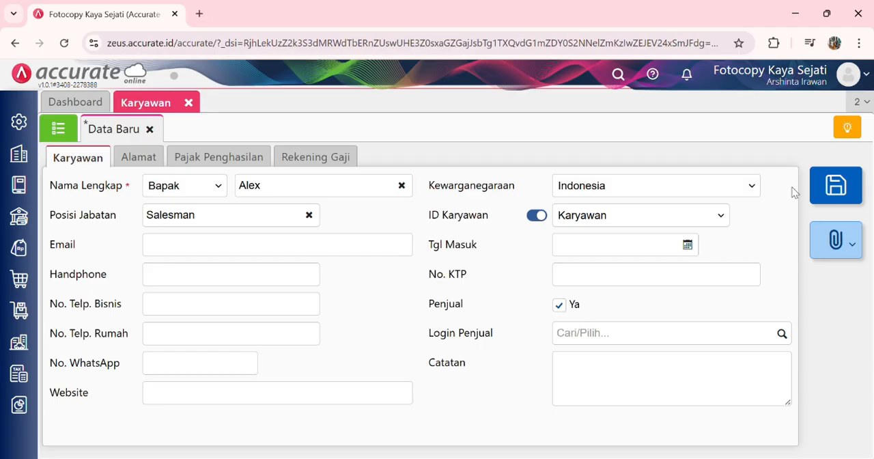
{"action": "left_click", "coordinate": [837, 186]}
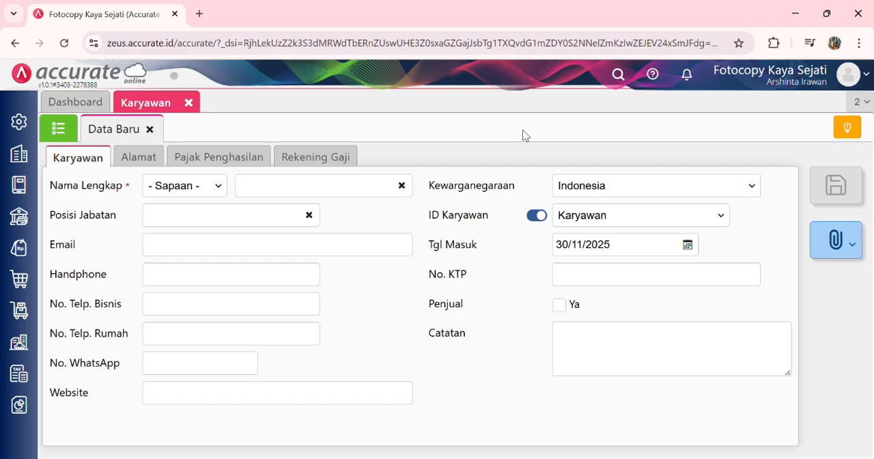
{"action": "left_click", "coordinate": [190, 104]}
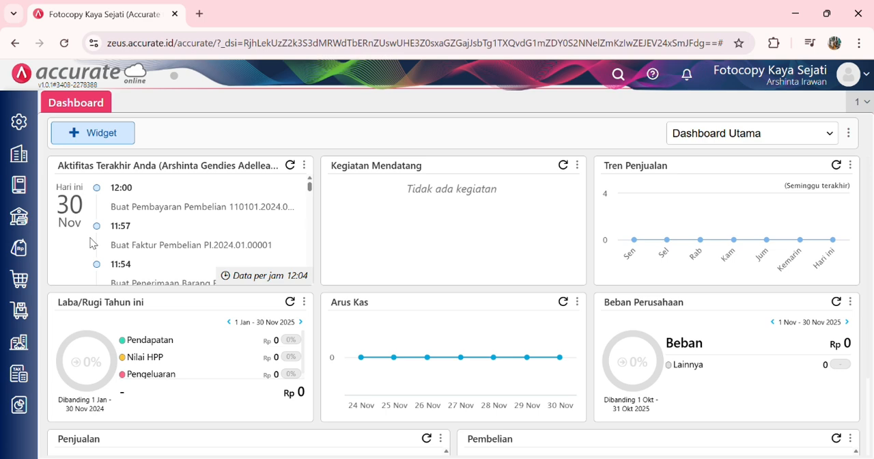
Step: Start a new Komisi Penjual record and name the commission calculation Komisi Penjualan
{"action": "left_click", "coordinate": [20, 246]}
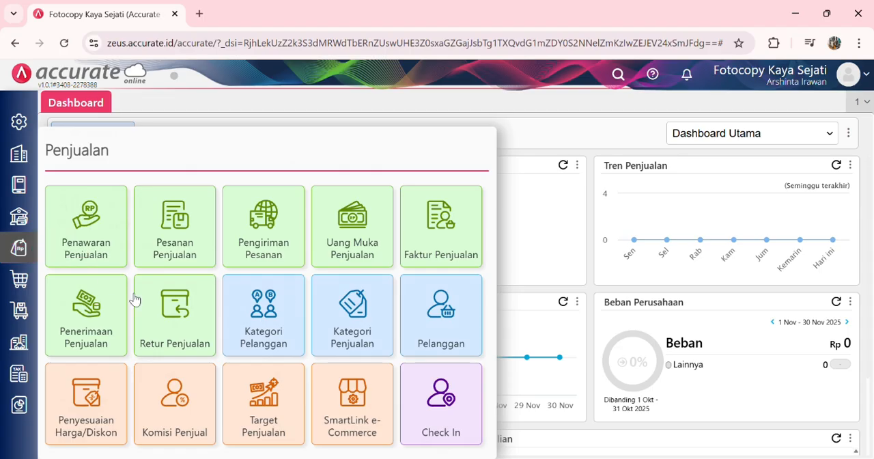
{"action": "left_click", "coordinate": [180, 403]}
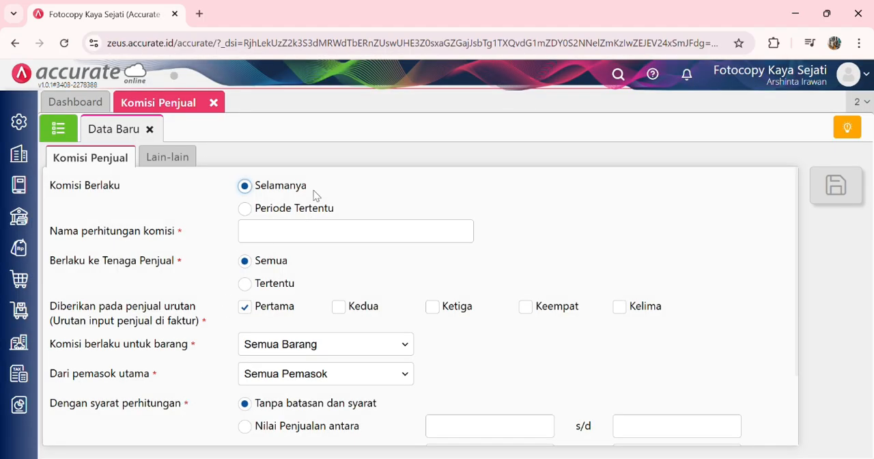
{"action": "left_click", "coordinate": [274, 237]}
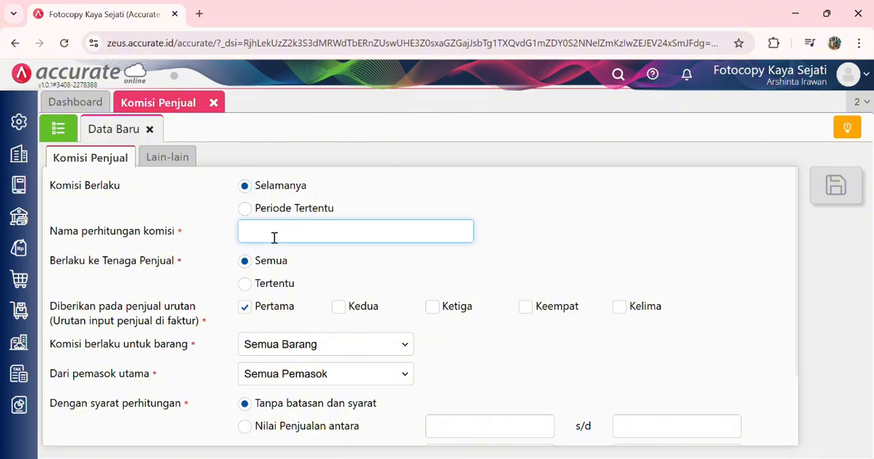
{"action": "type", "text": "Komisi Penjualan"}
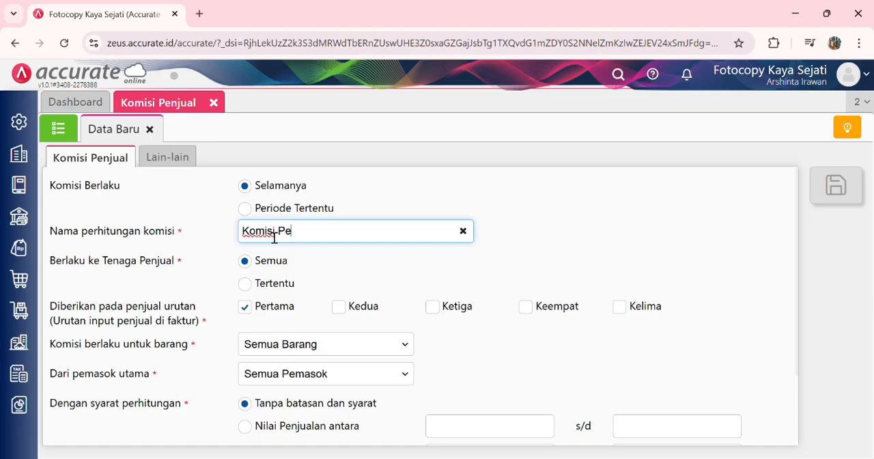
{"action": "left_click", "coordinate": [339, 267]}
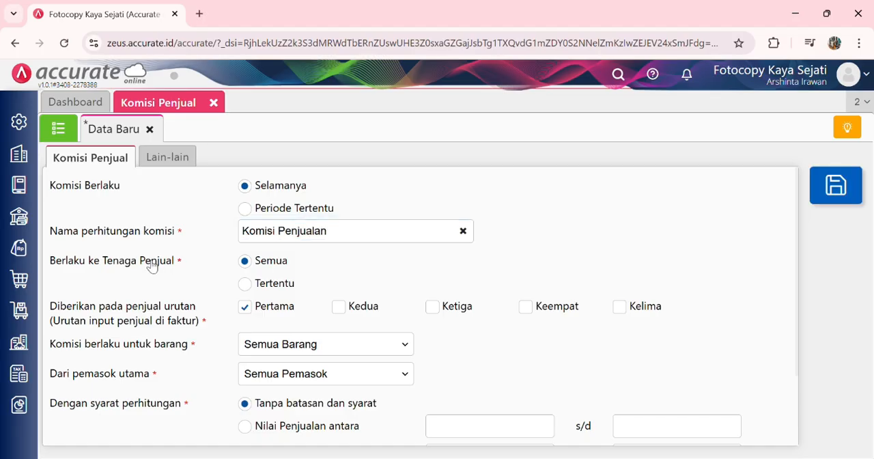
Step: Restrict the commission's Berlaku ke Tenaga Penjual to Tertentu and add the salesperson's name
{"action": "left_click", "coordinate": [246, 285]}
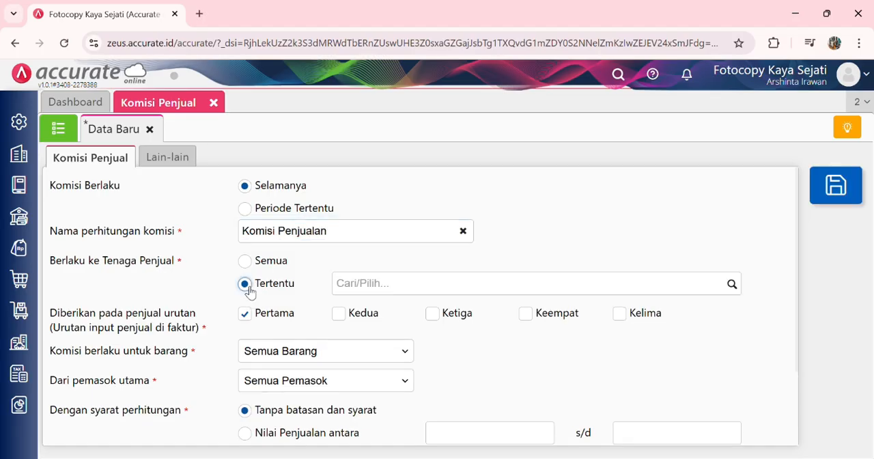
{"action": "left_click", "coordinate": [379, 290]}
{"action": "type", "text": "Ale"}
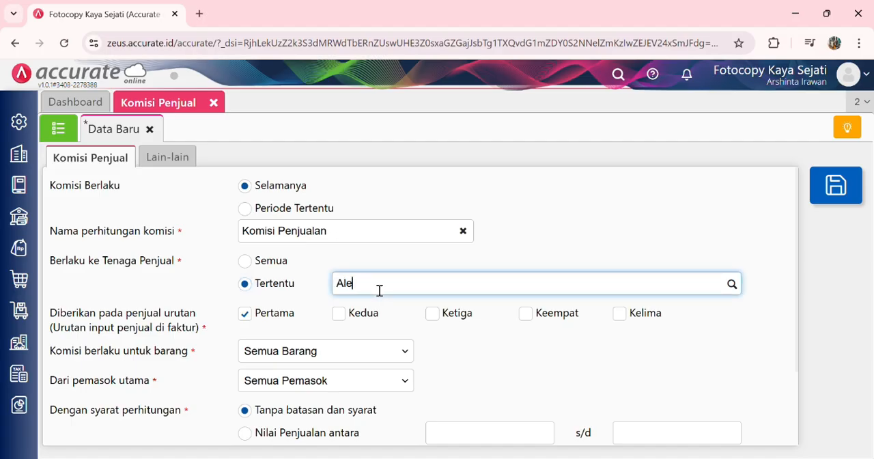
{"action": "left_click", "coordinate": [400, 319]}
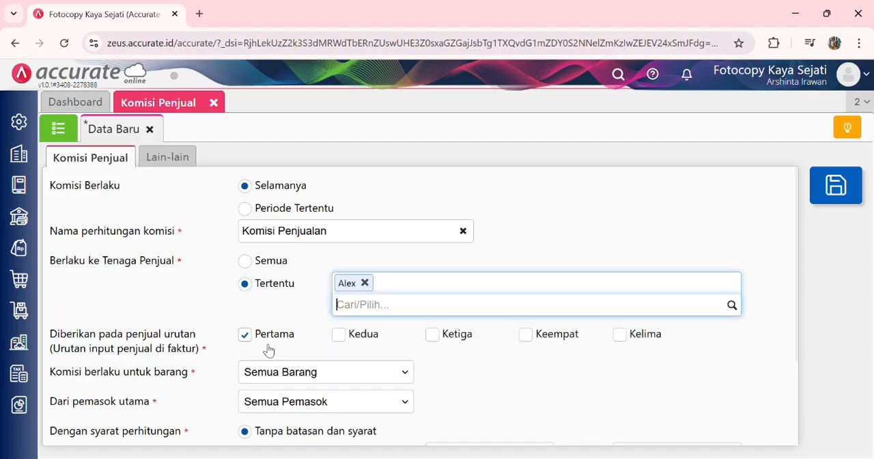
{"action": "left_click", "coordinate": [499, 378]}
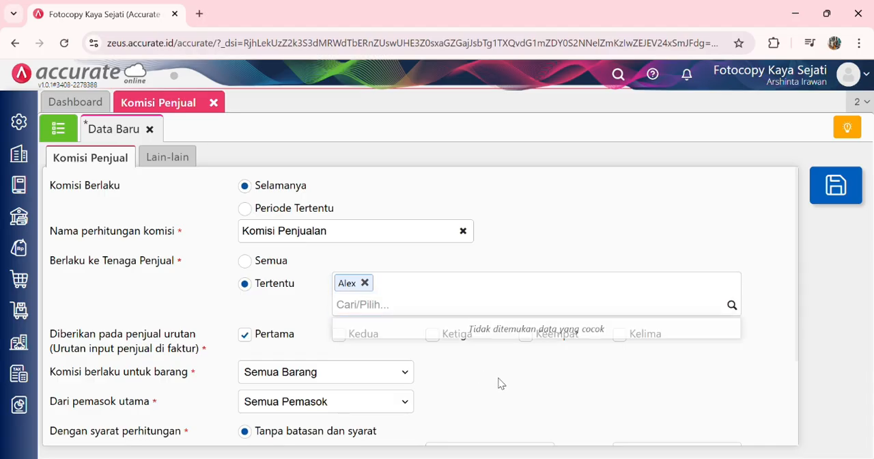
Step: Set the commission's calculation condition to Nilai Penjualan antara 50.000 s/d 1.000.000
{"action": "scroll", "coordinate": [499, 378], "scroll_direction": "down", "scroll_amount": 1}
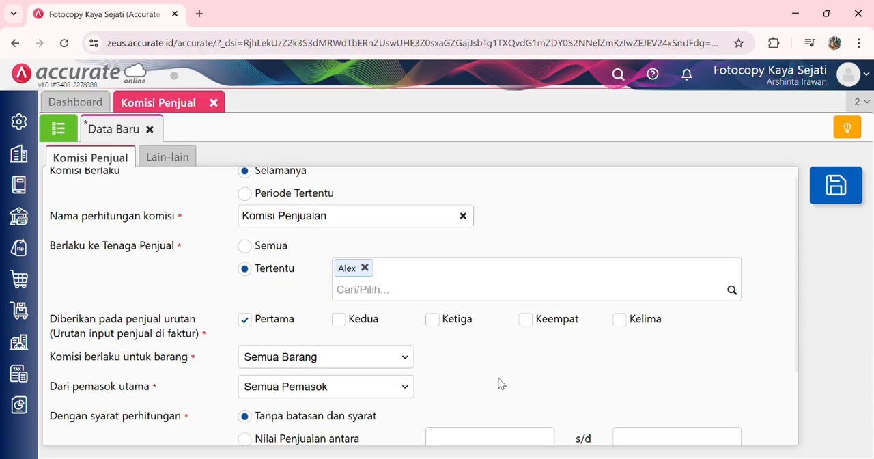
{"action": "scroll", "coordinate": [500, 383], "scroll_direction": "down", "scroll_amount": 3}
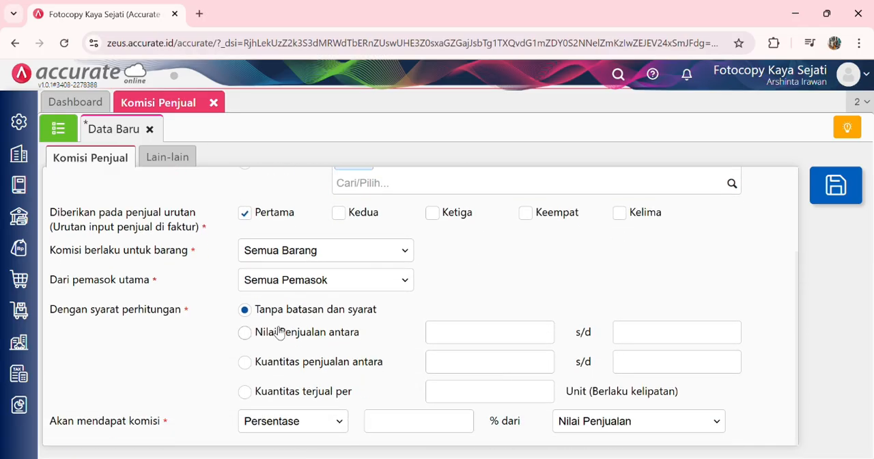
{"action": "left_click", "coordinate": [245, 333]}
{"action": "left_click", "coordinate": [491, 339]}
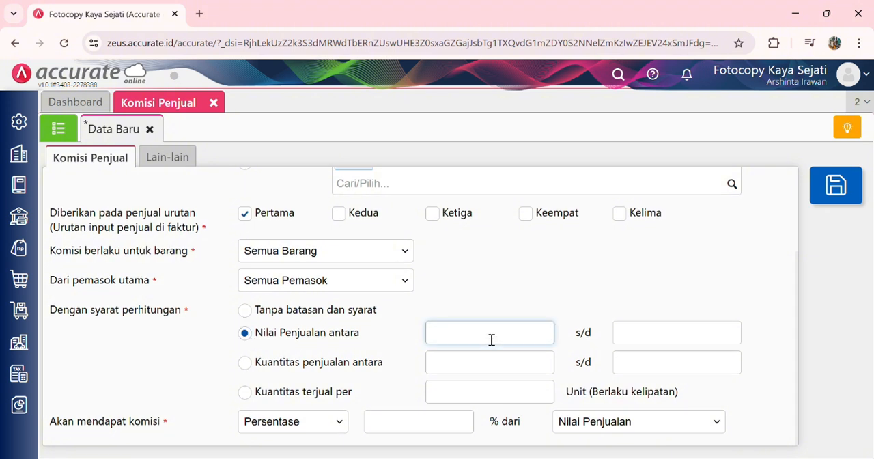
{"action": "type", "text": "50.000"}
{"action": "left_click", "coordinate": [636, 335]}
{"action": "type", "text": "10.000"}
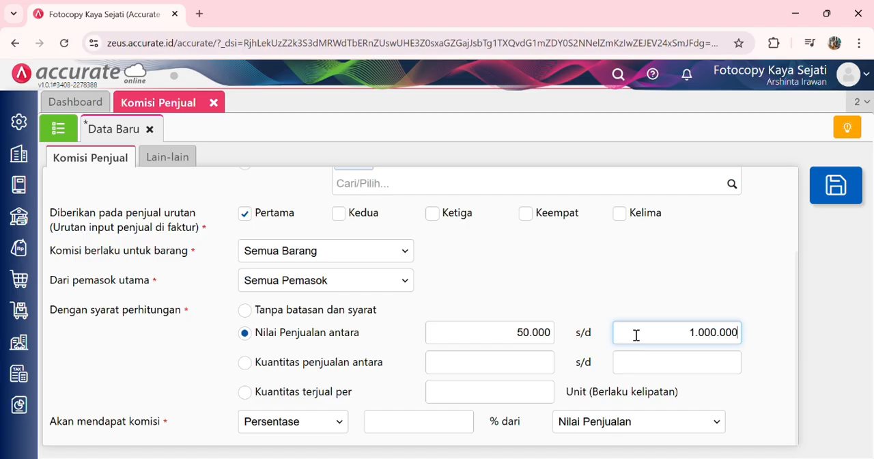
{"action": "left_click", "coordinate": [596, 303]}
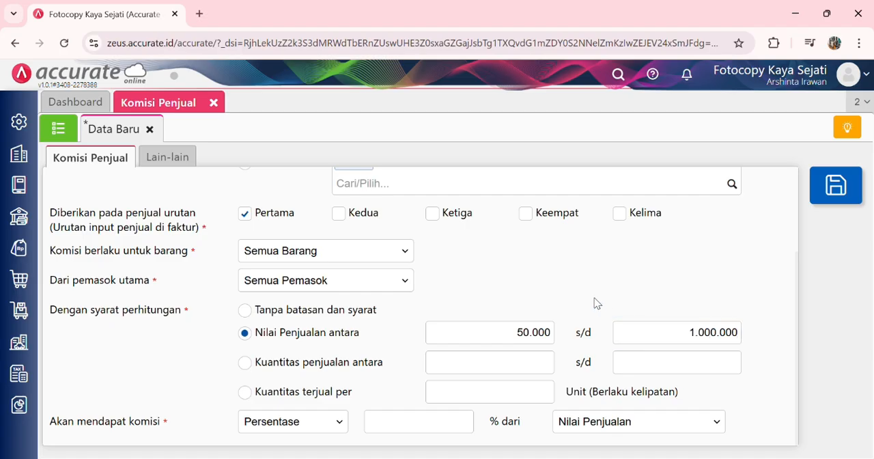
Step: Set the commission to 3 % of Nilai Penjualan, review the settings and save the Komisi Penjual record
{"action": "left_click", "coordinate": [409, 426]}
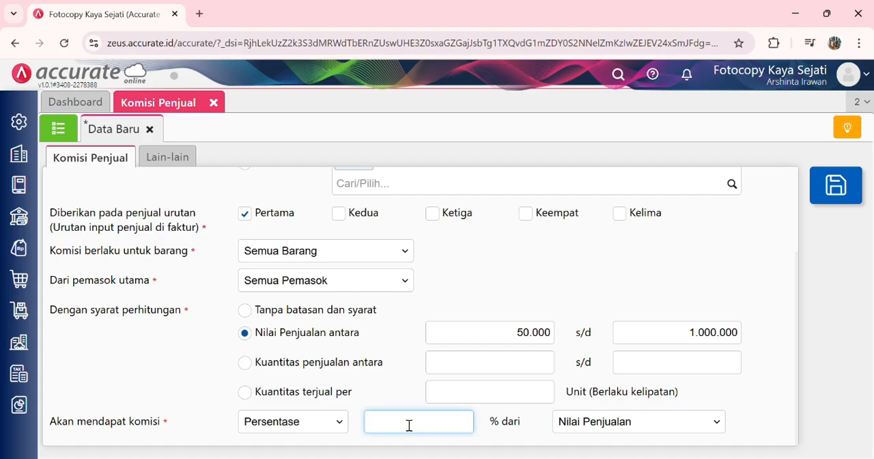
{"action": "left_click", "coordinate": [696, 287]}
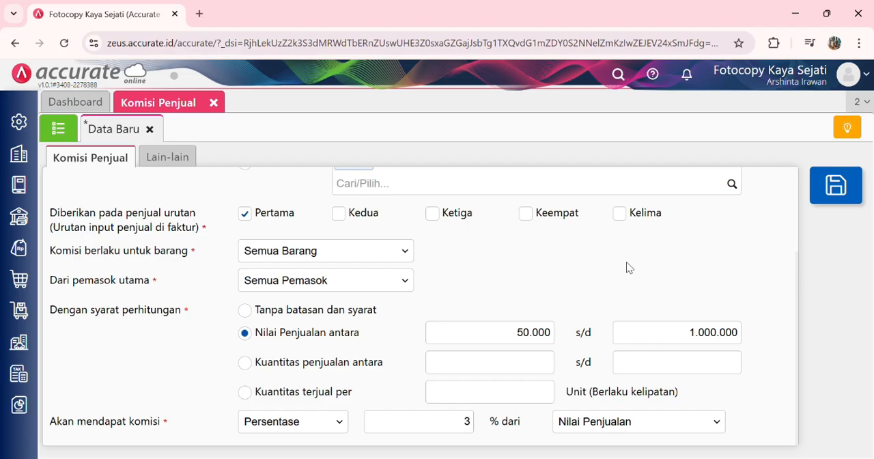
{"action": "scroll", "coordinate": [629, 267], "scroll_direction": "up", "scroll_amount": 2}
{"action": "scroll", "coordinate": [629, 267], "scroll_direction": "down", "scroll_amount": 2}
{"action": "scroll", "coordinate": [629, 267], "scroll_direction": "up", "scroll_amount": 2}
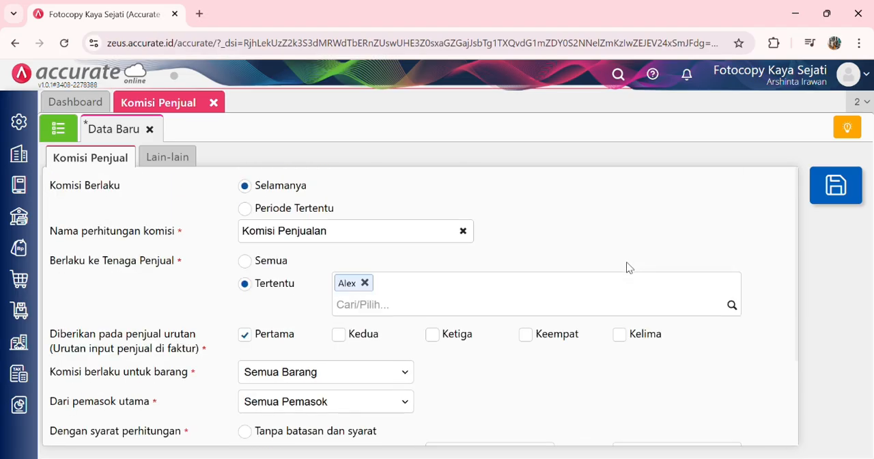
{"action": "left_click", "coordinate": [833, 190]}
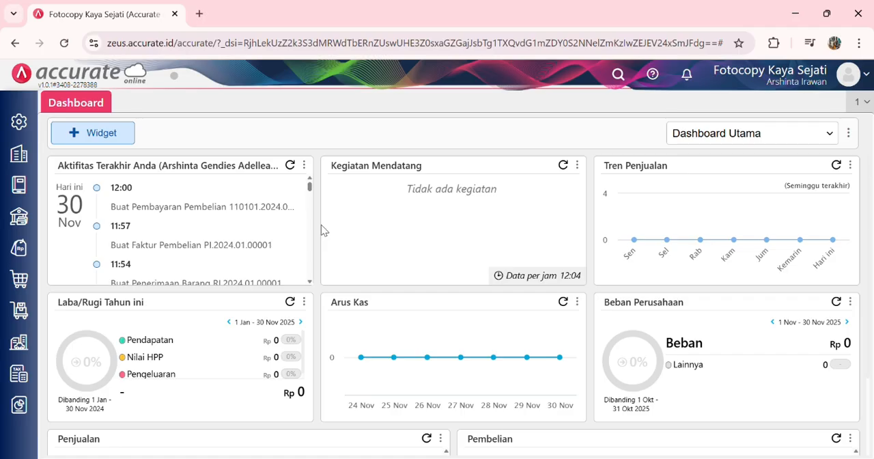
Step: Enable the Tukar Faktur sales feature in Preferensi and save the preferences
{"action": "left_click", "coordinate": [26, 128]}
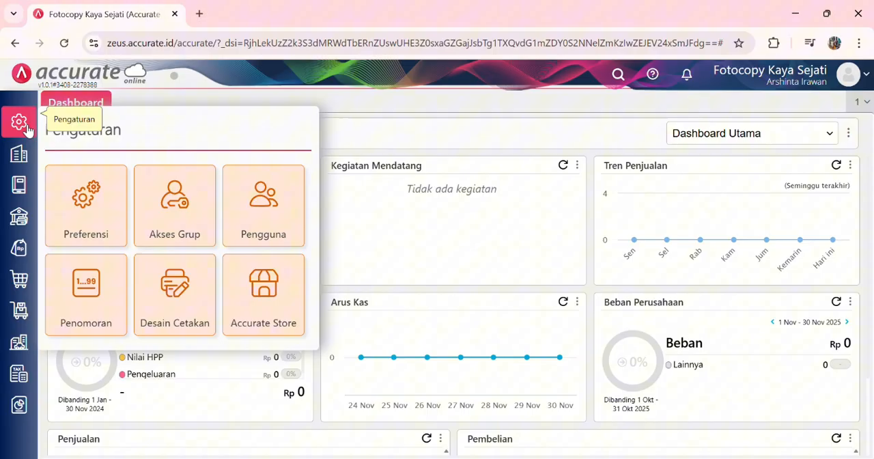
{"action": "left_click", "coordinate": [87, 211]}
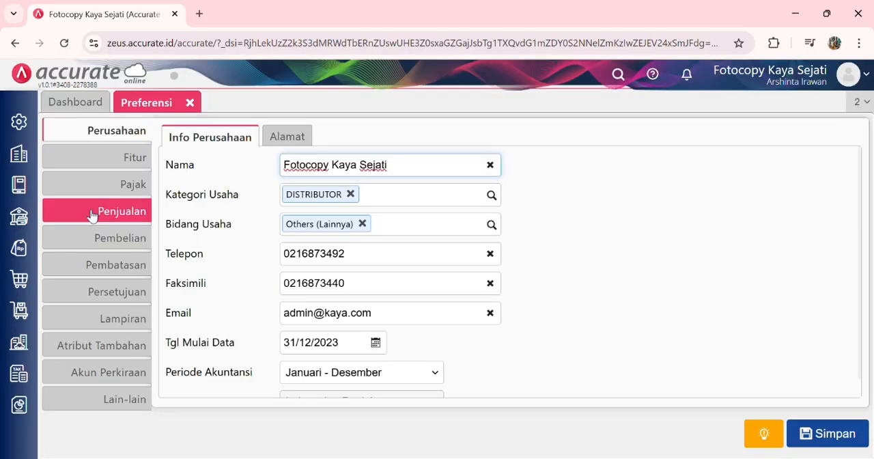
{"action": "left_click", "coordinate": [101, 159]}
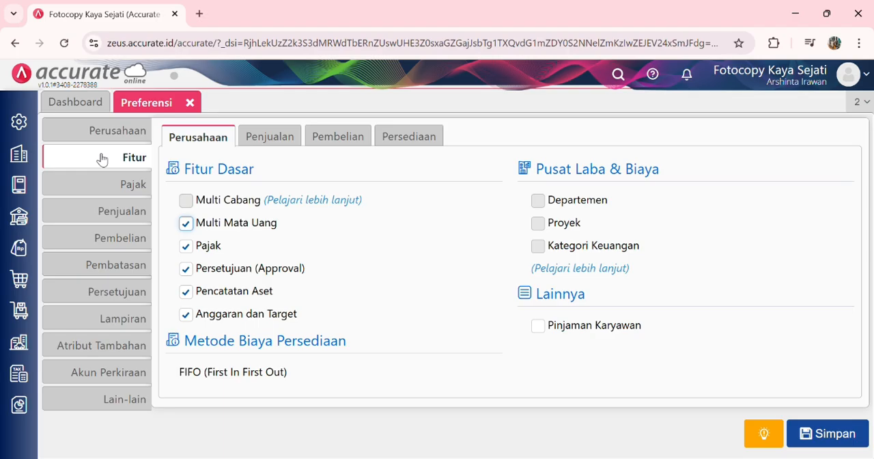
{"action": "left_click", "coordinate": [274, 133]}
{"action": "left_click", "coordinate": [186, 246]}
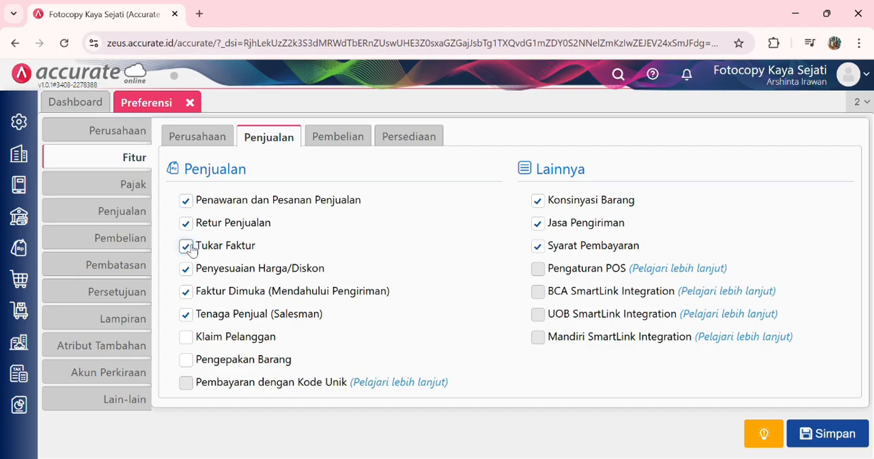
{"action": "left_click", "coordinate": [816, 435]}
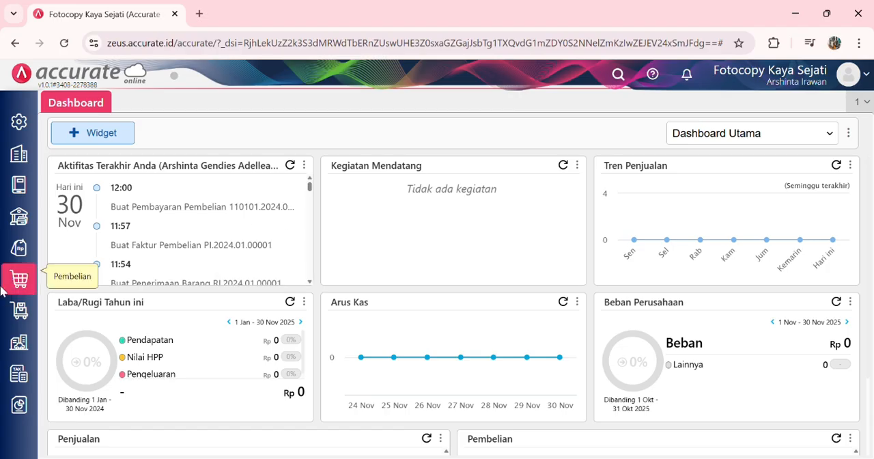
Step: Start a new Faktur Penjualan for customer Kantor Kreatif dated 21/01/2024
{"action": "left_click", "coordinate": [26, 250]}
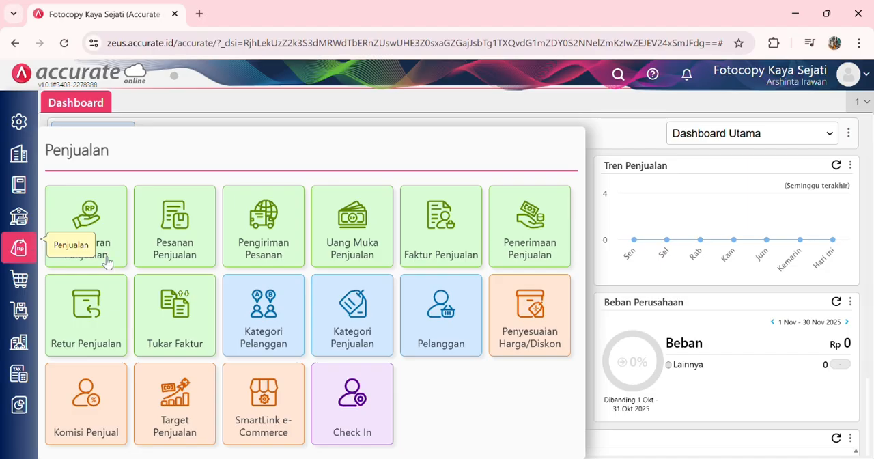
{"action": "left_click", "coordinate": [423, 245]}
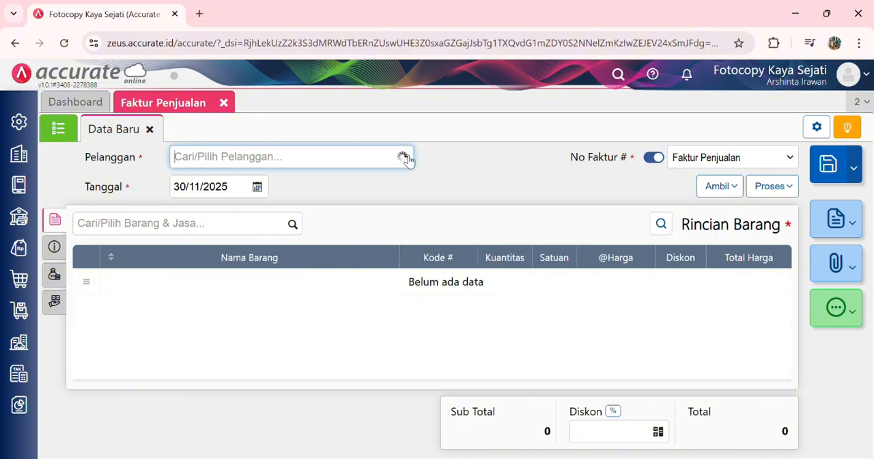
{"action": "left_click", "coordinate": [405, 157]}
{"action": "left_click", "coordinate": [266, 183]}
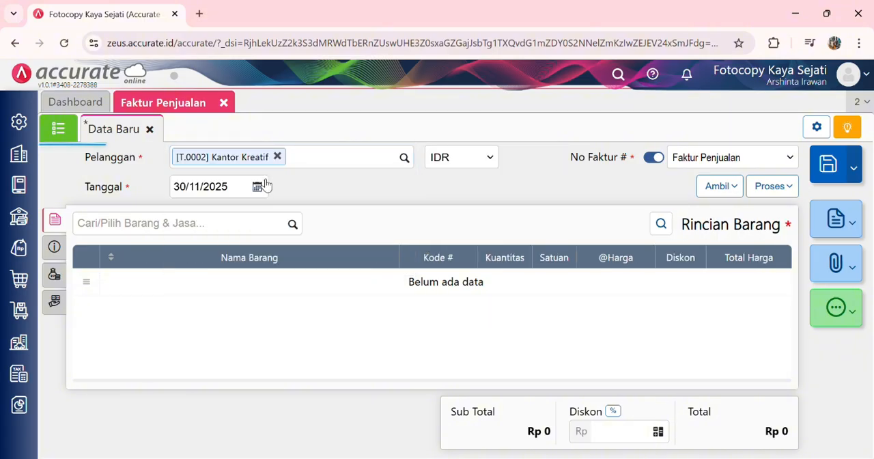
{"action": "left_click", "coordinate": [238, 192]}
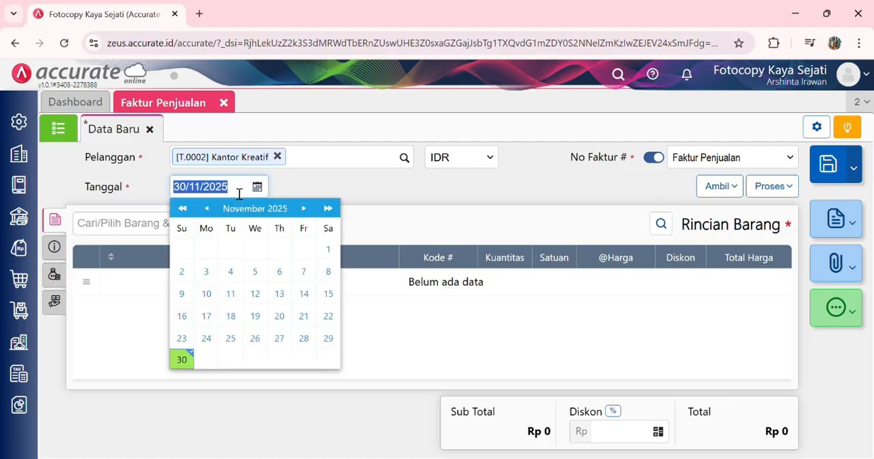
{"action": "type", "text": "21/01/2024"}
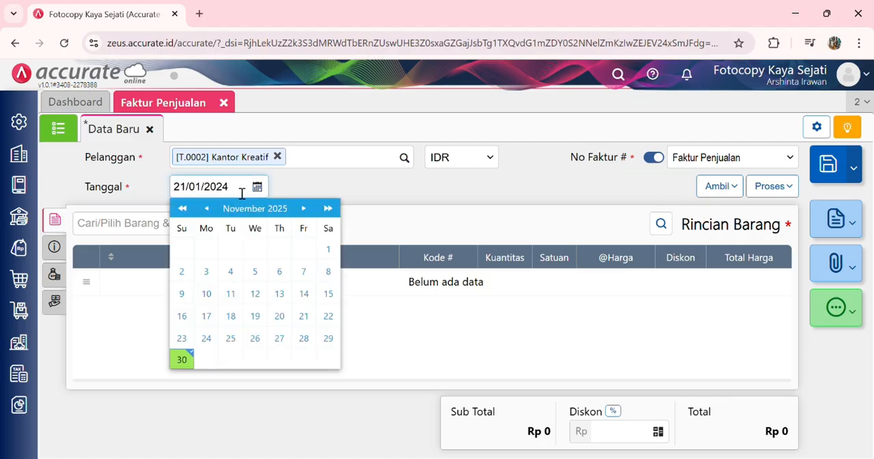
{"action": "left_click", "coordinate": [353, 182]}
Step: Add 20 pcs of Pensil Warna from Gudang Depan to the sales invoice
{"action": "left_click", "coordinate": [293, 226]}
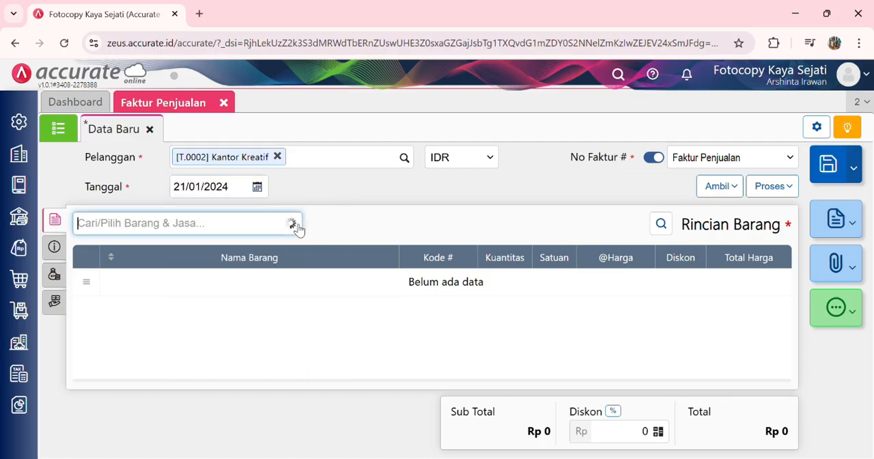
{"action": "type", "text": "pensil"}
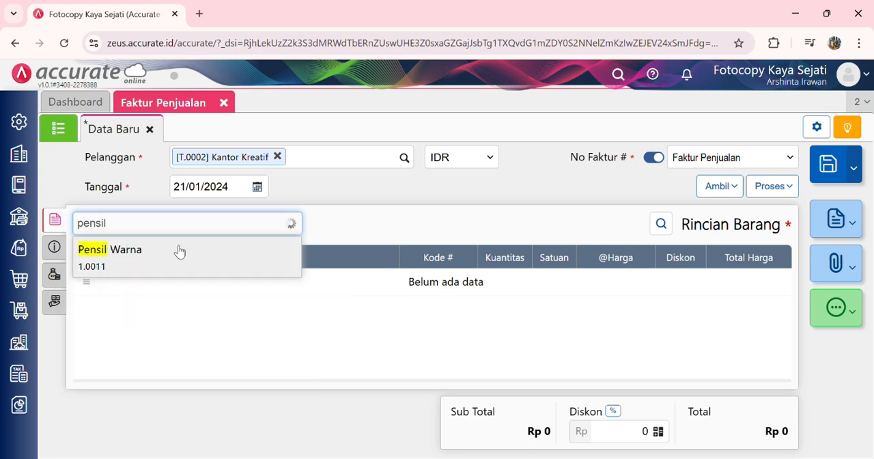
{"action": "left_click", "coordinate": [178, 250]}
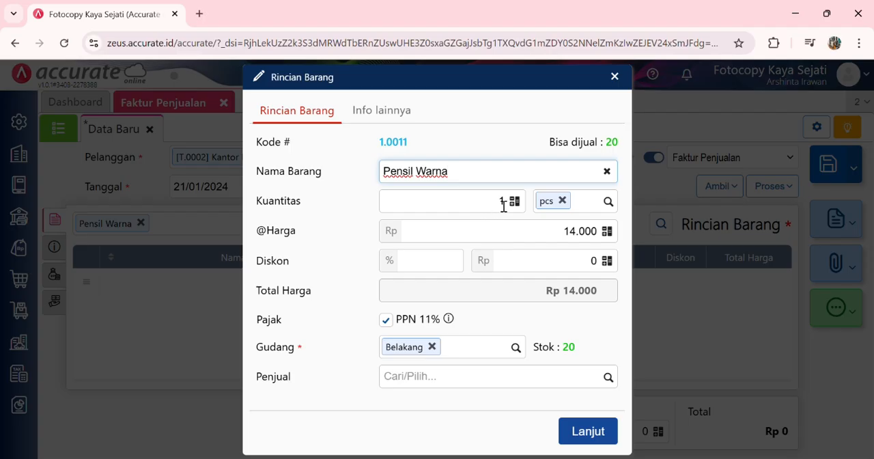
{"action": "left_click", "coordinate": [503, 206]}
{"action": "type", "text": "20"}
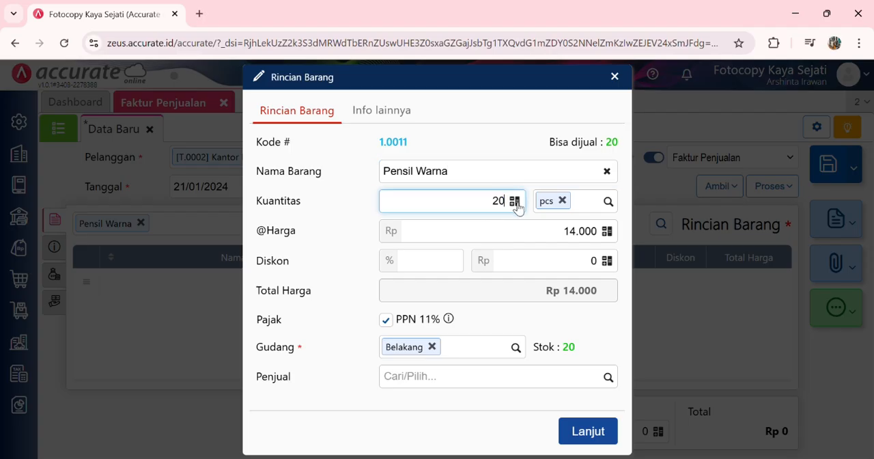
{"action": "left_click", "coordinate": [516, 349]}
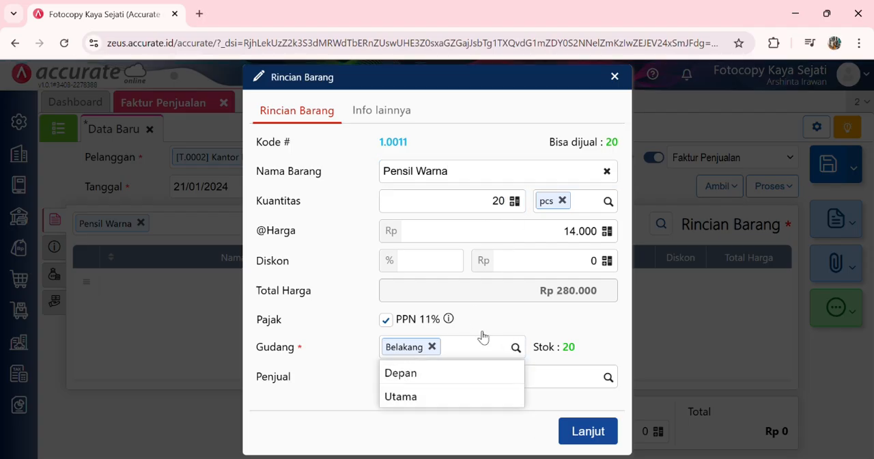
{"action": "left_click", "coordinate": [443, 375]}
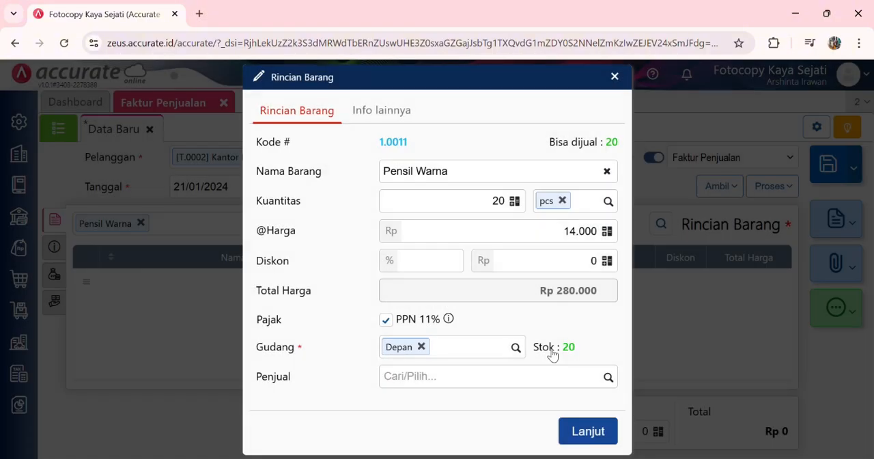
{"action": "left_click", "coordinate": [588, 431]}
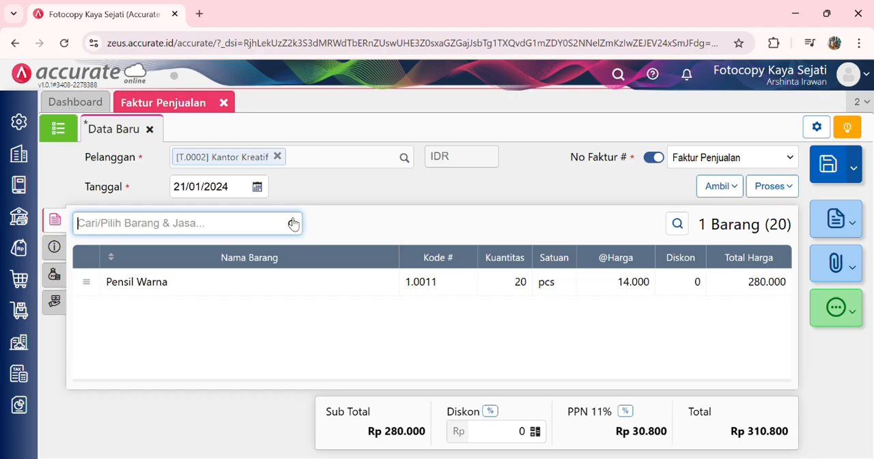
Step: Add 30 pcs of Buku Iqra from Gudang Depan to the sales invoice
{"action": "left_click", "coordinate": [293, 223]}
{"action": "type", "text": "bu"}
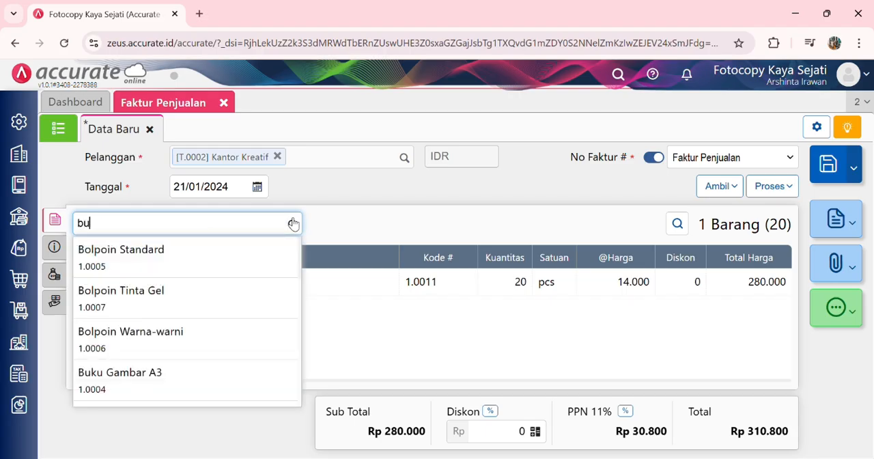
{"action": "type", "text": "ku iq"}
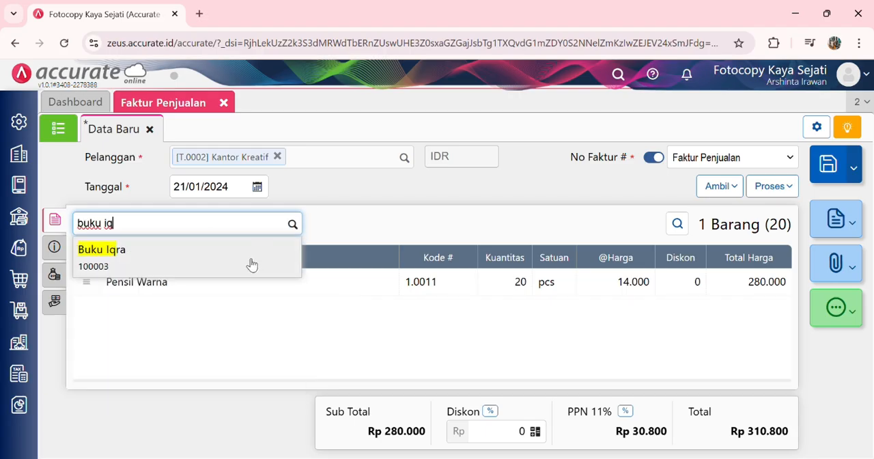
{"action": "left_click", "coordinate": [248, 264]}
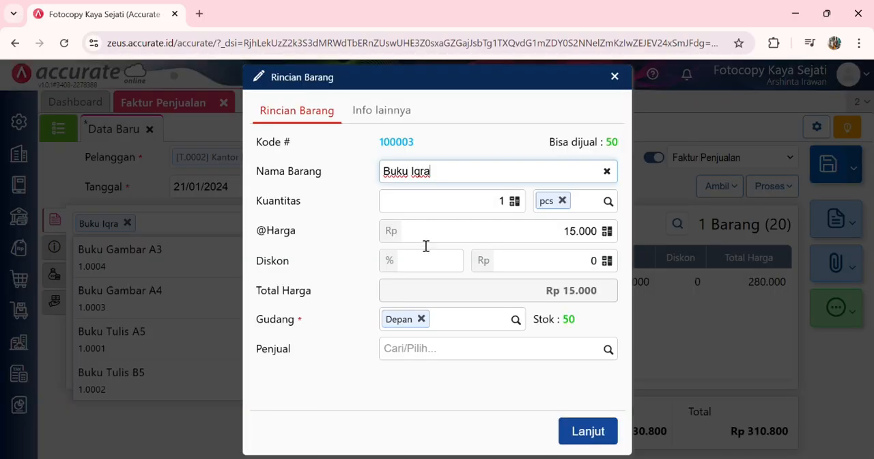
{"action": "left_click", "coordinate": [503, 205]}
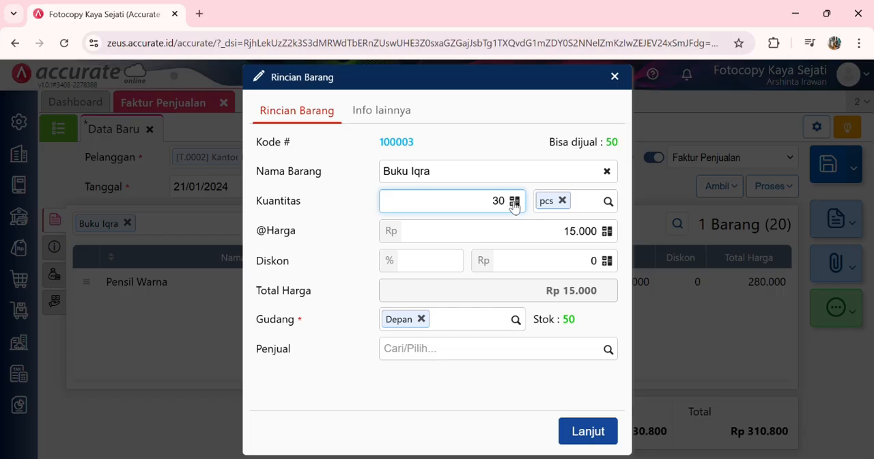
{"action": "left_click", "coordinate": [480, 384]}
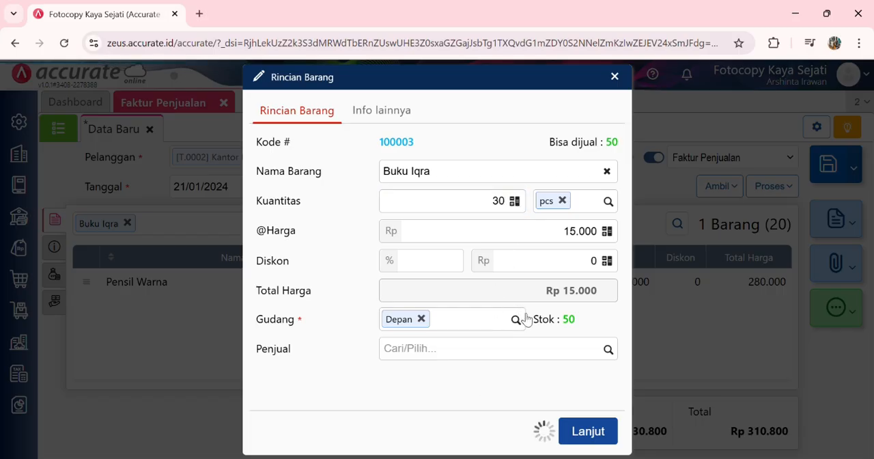
{"action": "left_click", "coordinate": [589, 432]}
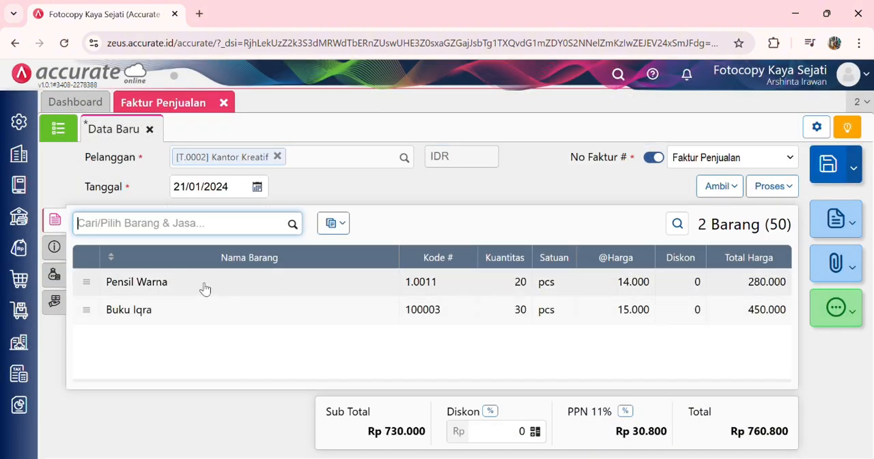
Step: Review the additional information and other costs of the Kantor Kreatif sales invoice, and save it
{"action": "left_click", "coordinate": [55, 246]}
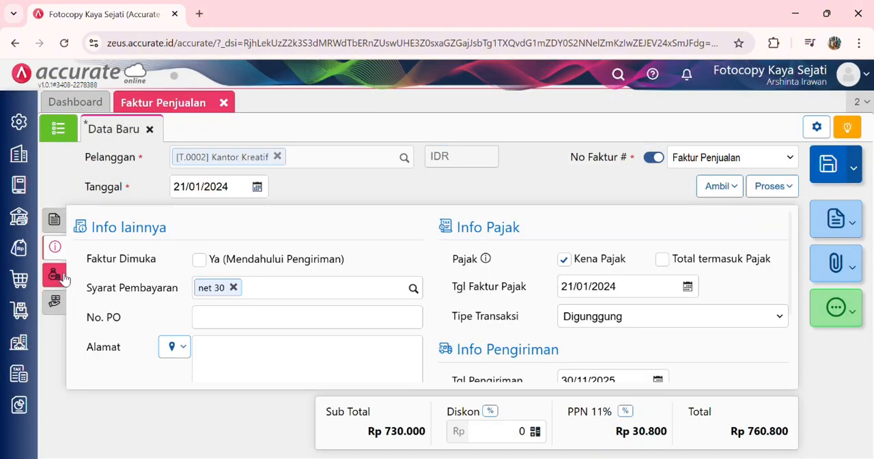
{"action": "left_click", "coordinate": [62, 277]}
{"action": "left_click", "coordinate": [54, 219]}
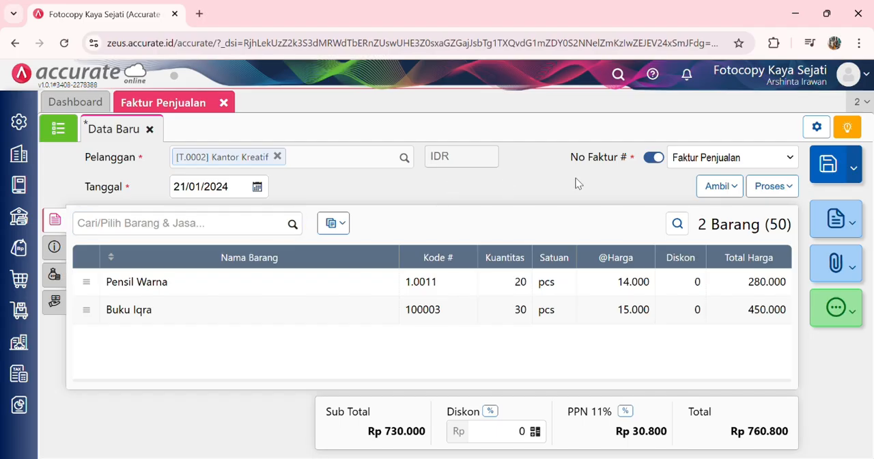
{"action": "left_click", "coordinate": [839, 163]}
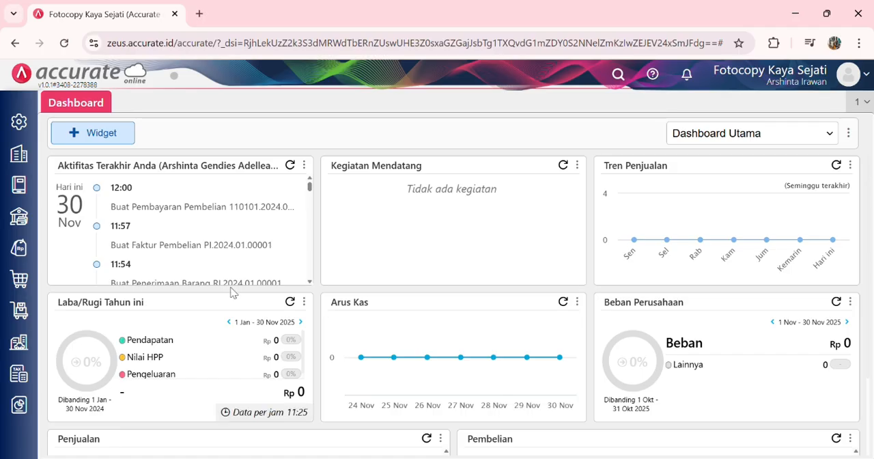
Step: Start a new Tukar Faktur with Tgl Tukar 21/01/2024 and Jatuh Tempo 21/02/2024
{"action": "left_click", "coordinate": [25, 252]}
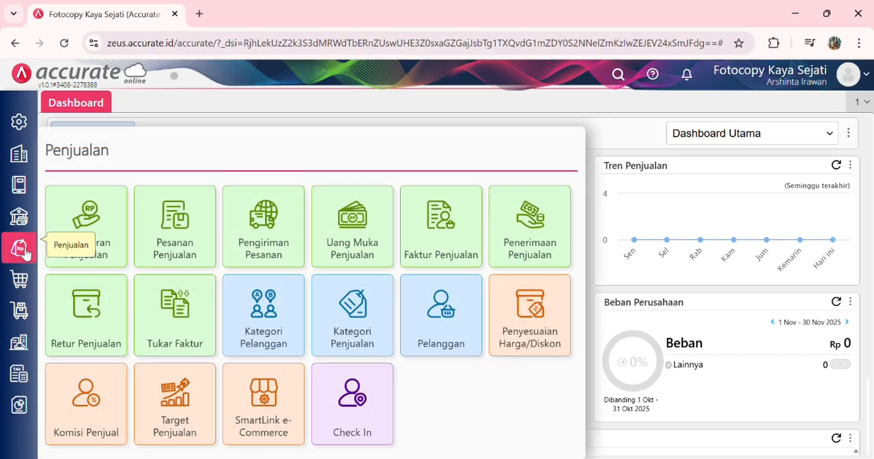
{"action": "left_click", "coordinate": [177, 308]}
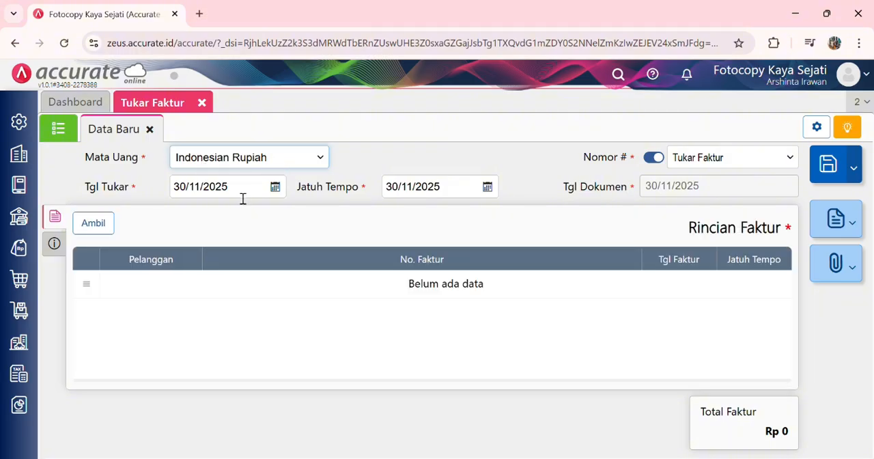
{"action": "left_click", "coordinate": [242, 196]}
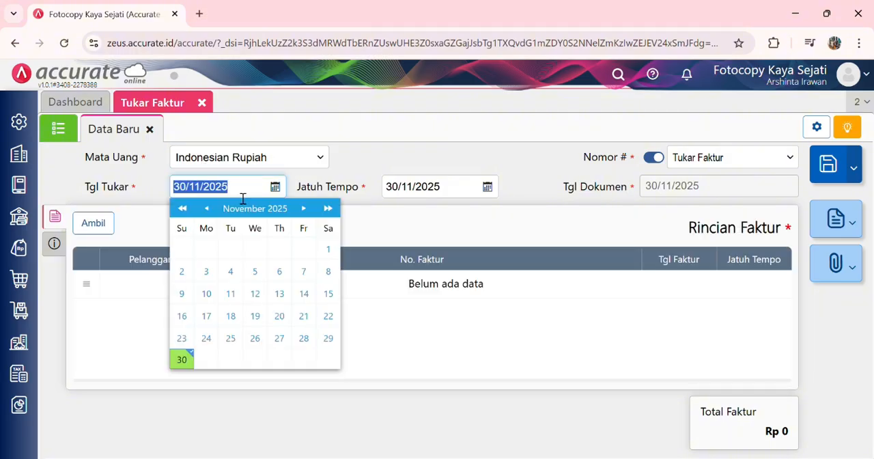
{"action": "type", "text": "21/01/20"}
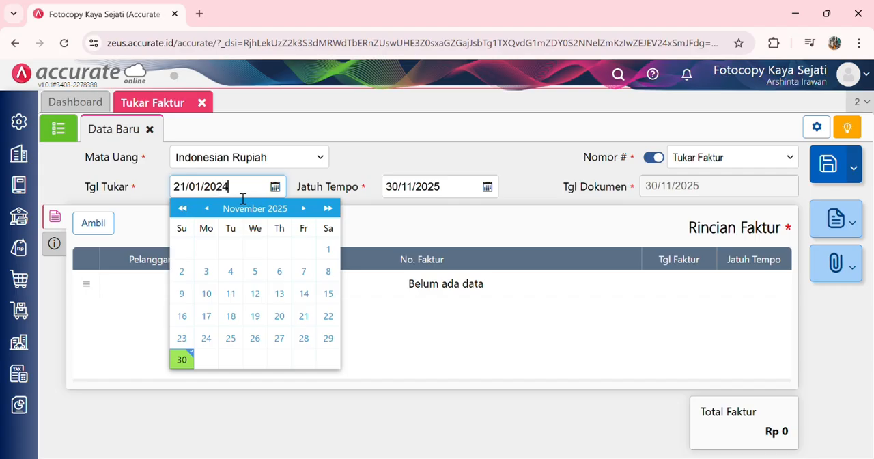
{"action": "left_click", "coordinate": [458, 192]}
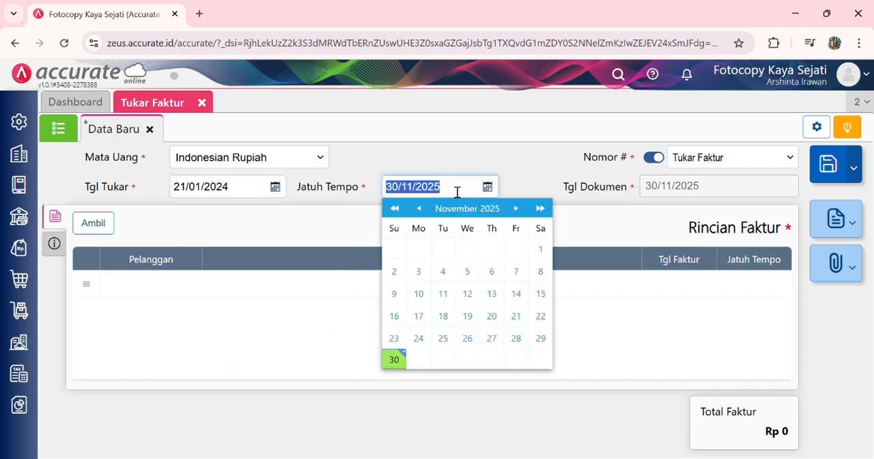
{"action": "type", "text": "21/02/"}
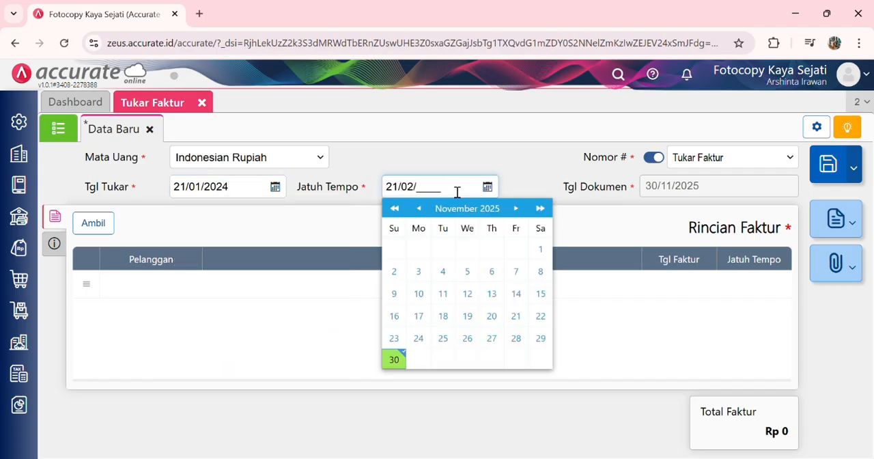
{"action": "type", "text": "2024"}
{"action": "left_click", "coordinate": [423, 167]}
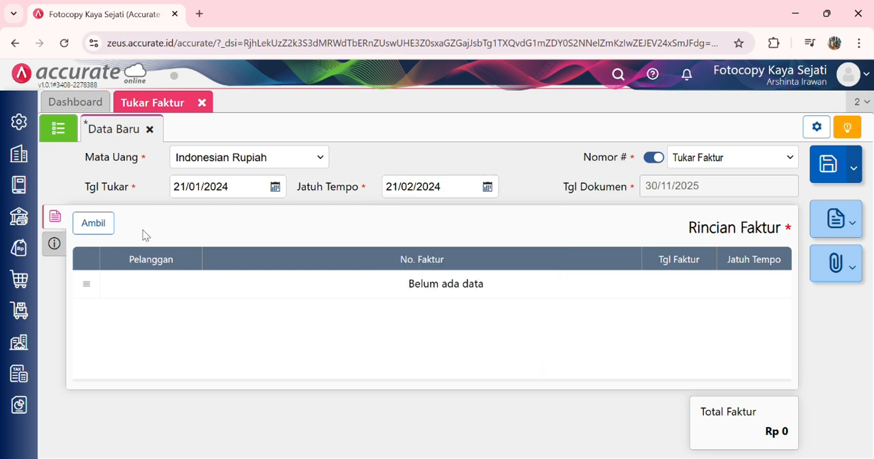
Step: Add only Kantor Kreatif's unpaid invoice dated 21/01/2024 to the Tukar Faktur, then save and close the form
{"action": "left_click", "coordinate": [99, 225]}
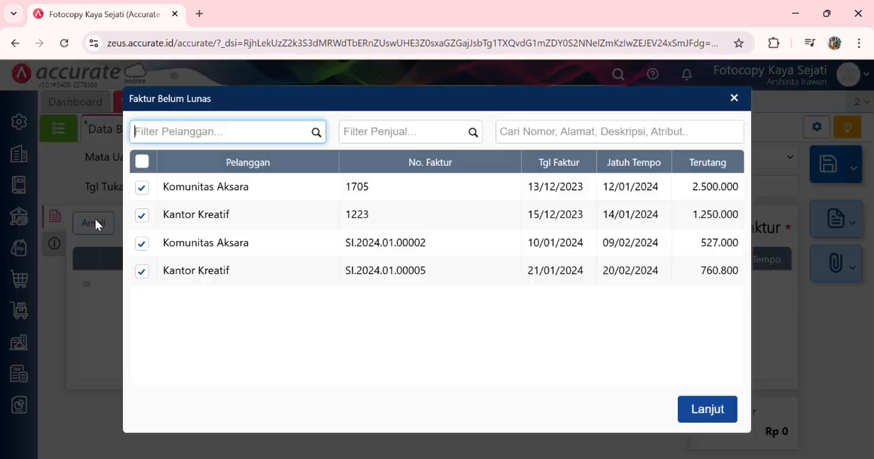
{"action": "left_click", "coordinate": [143, 243]}
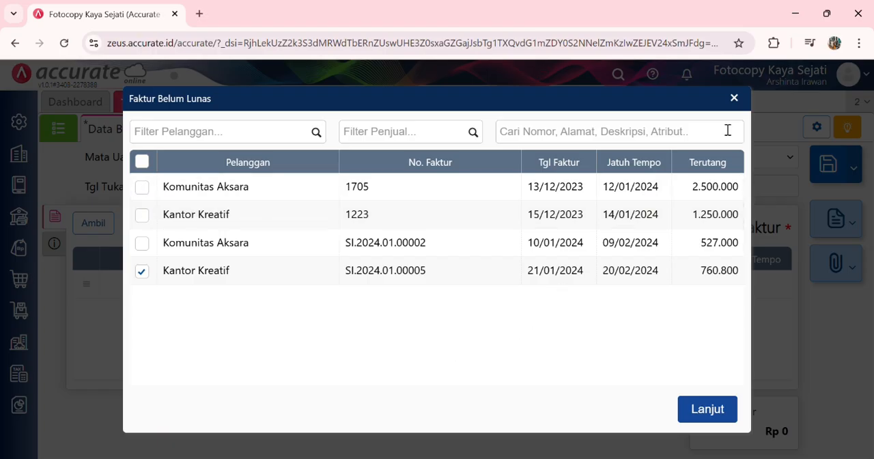
{"action": "left_click", "coordinate": [706, 408]}
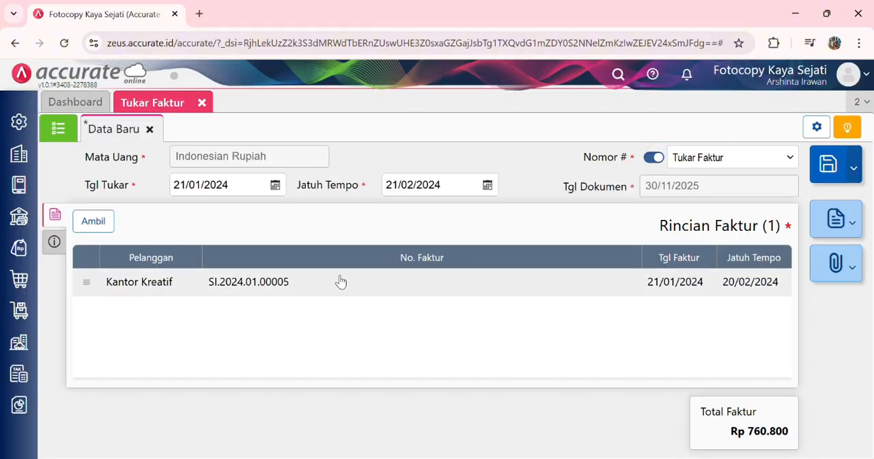
{"action": "left_click", "coordinate": [56, 242]}
{"action": "left_click", "coordinate": [55, 214]}
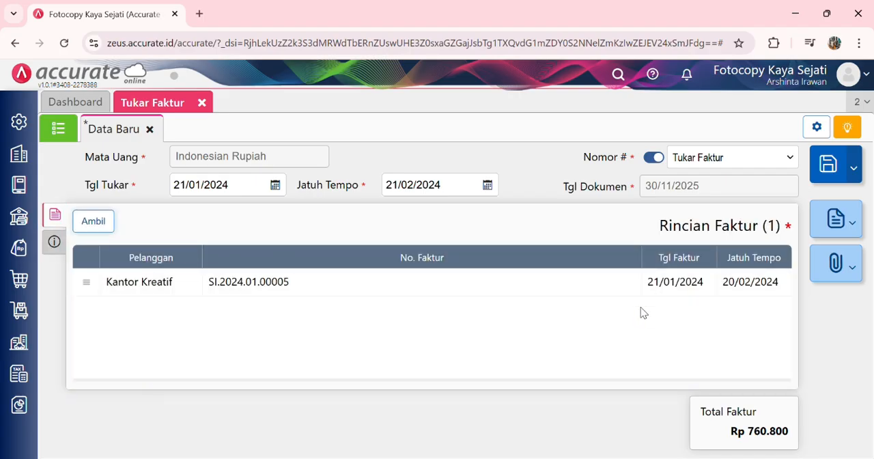
{"action": "left_click", "coordinate": [831, 165]}
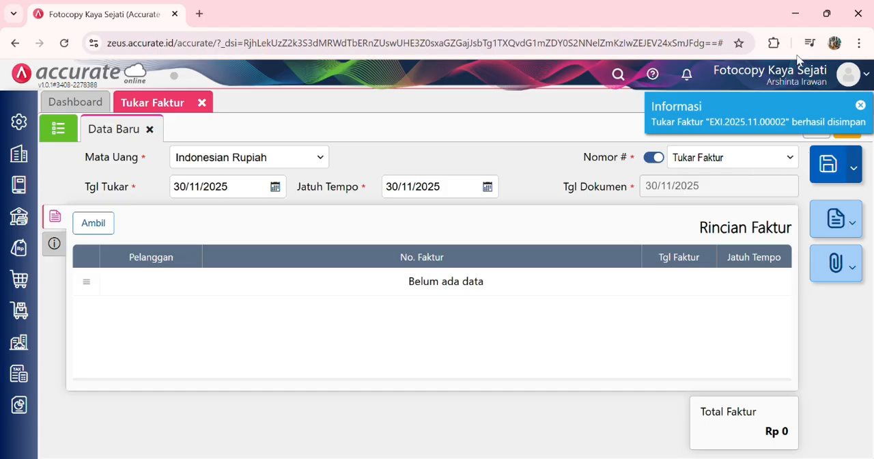
{"action": "left_click", "coordinate": [202, 102]}
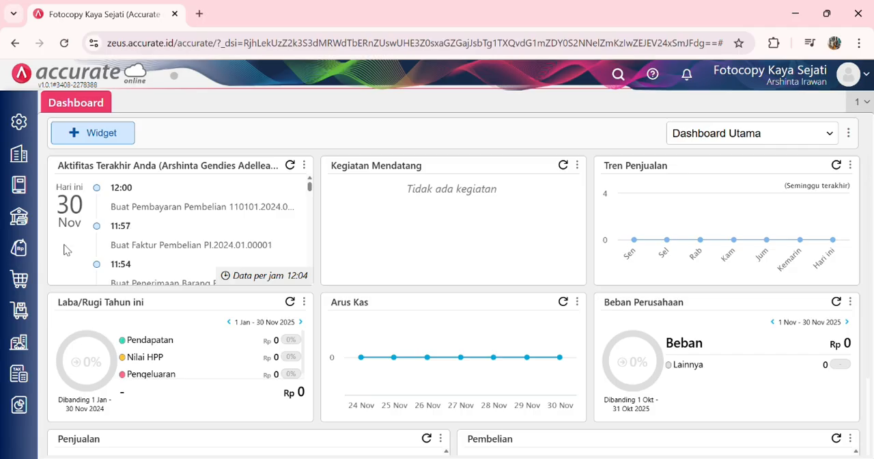
Step: Start a new Faktur Penjualan dated 24/01/2024, registering Roblox Stationary as a new customer for it
{"action": "left_click", "coordinate": [22, 250]}
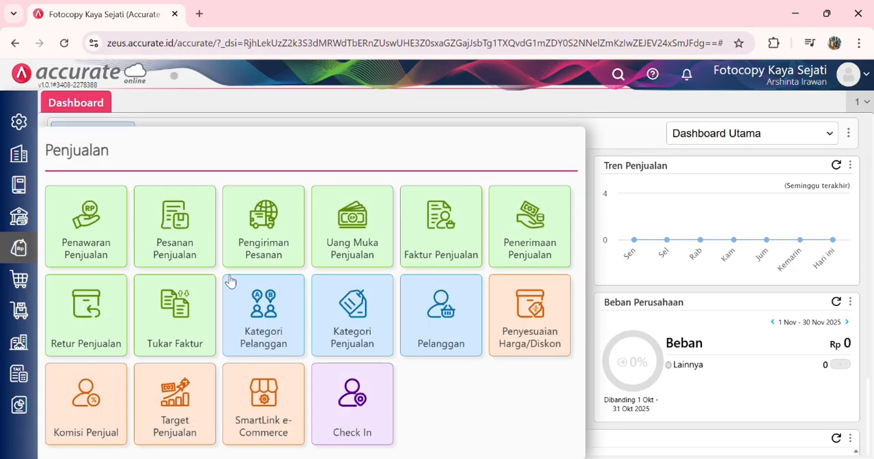
{"action": "left_click", "coordinate": [431, 228]}
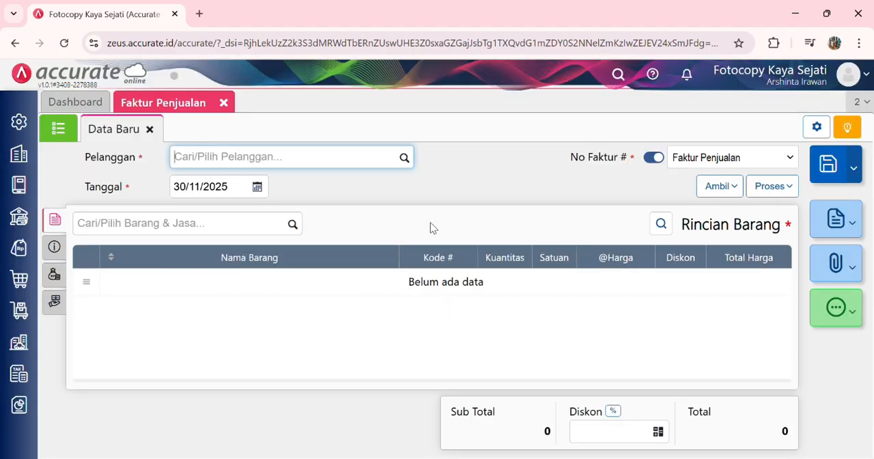
{"action": "left_click", "coordinate": [350, 165]}
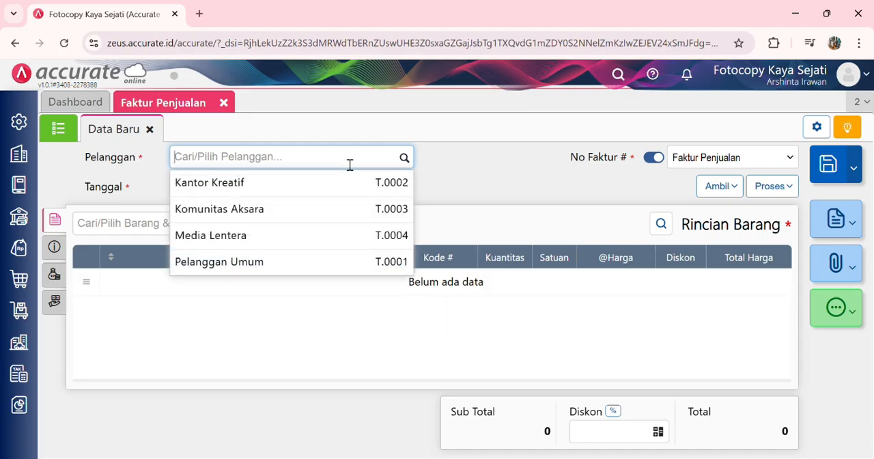
{"action": "type", "text": "Roblox"}
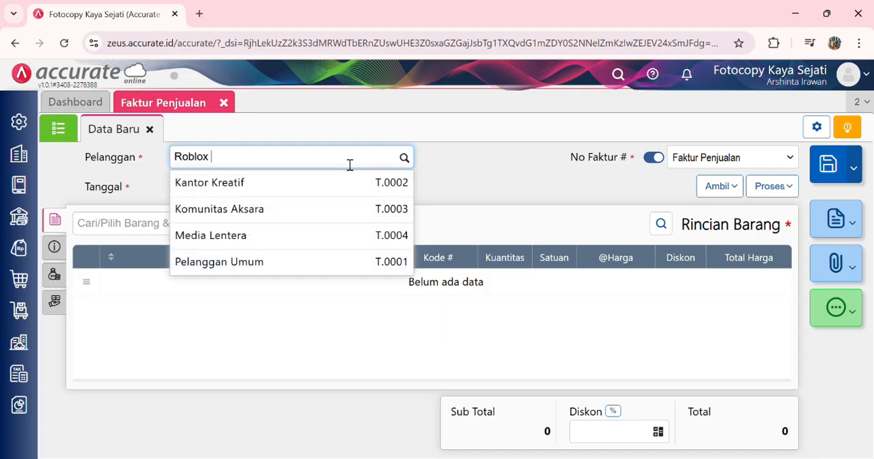
{"action": "type", "text": " Stationary"}
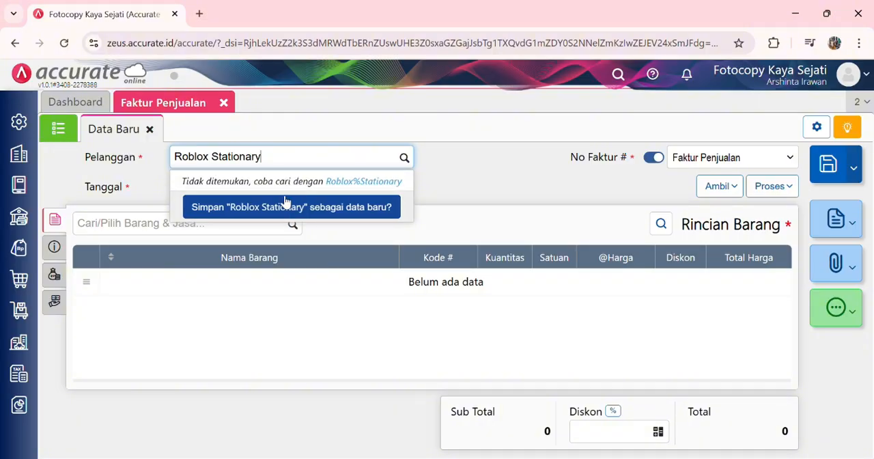
{"action": "left_click", "coordinate": [321, 207]}
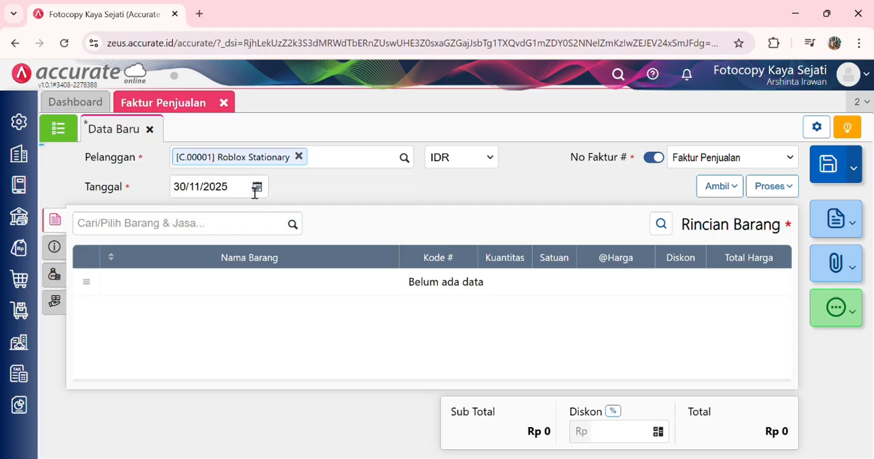
{"action": "left_click", "coordinate": [233, 196]}
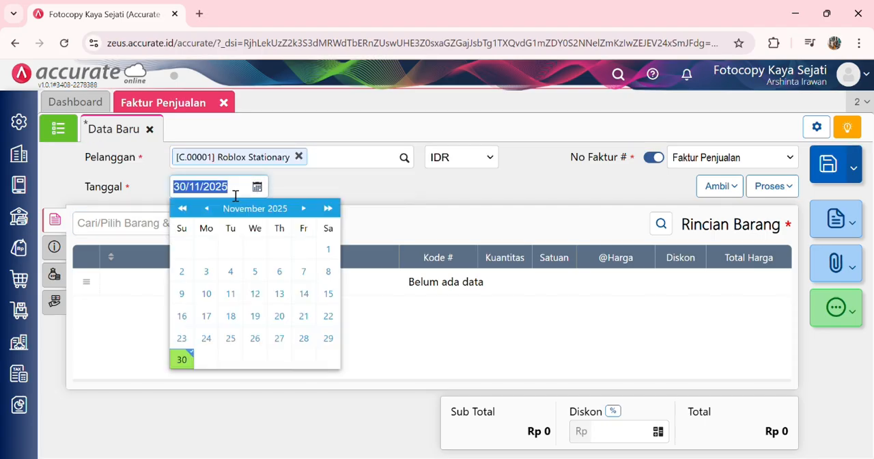
{"action": "type", "text": "24/01/20"}
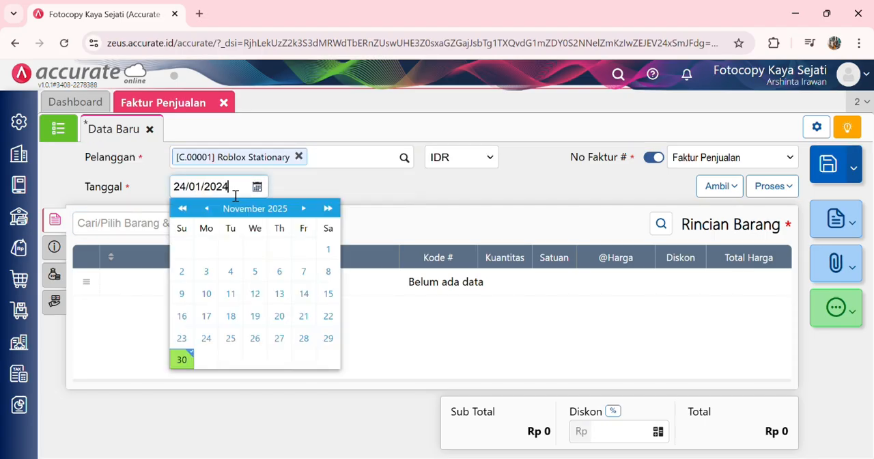
{"action": "left_click", "coordinate": [341, 191]}
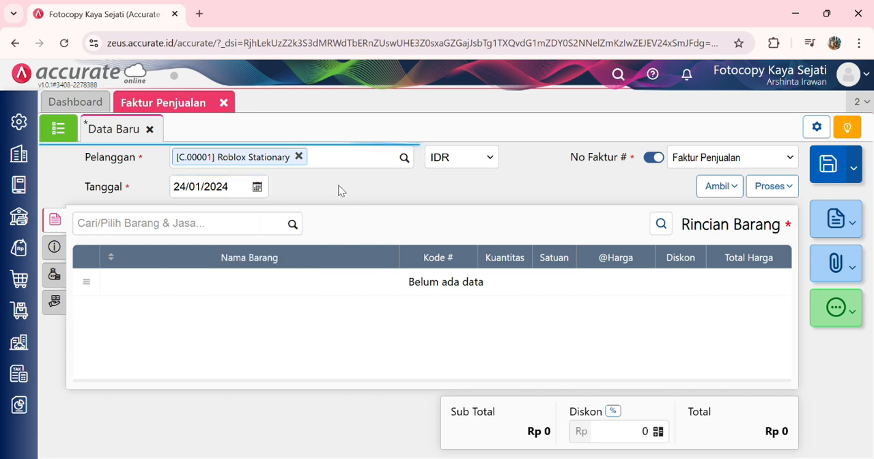
Step: Add 50 pcs of Buku Gambar A3 to the Roblox Stationary sales invoice
{"action": "left_click", "coordinate": [293, 224]}
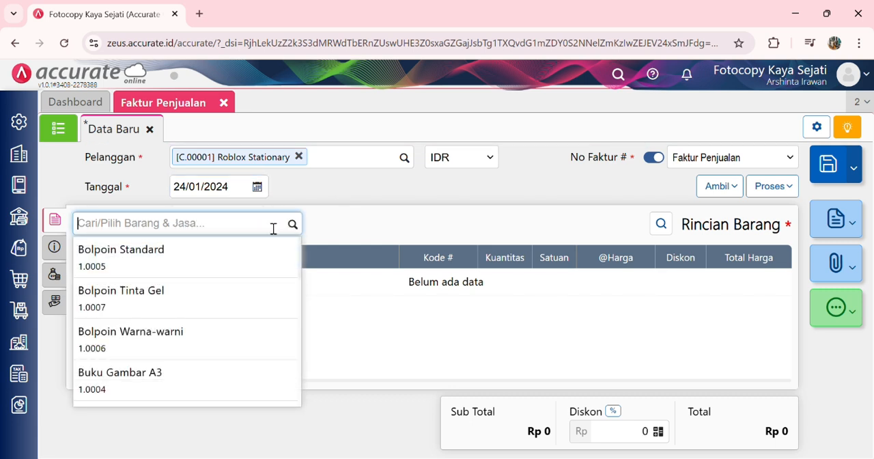
{"action": "type", "text": "buku gambar A"}
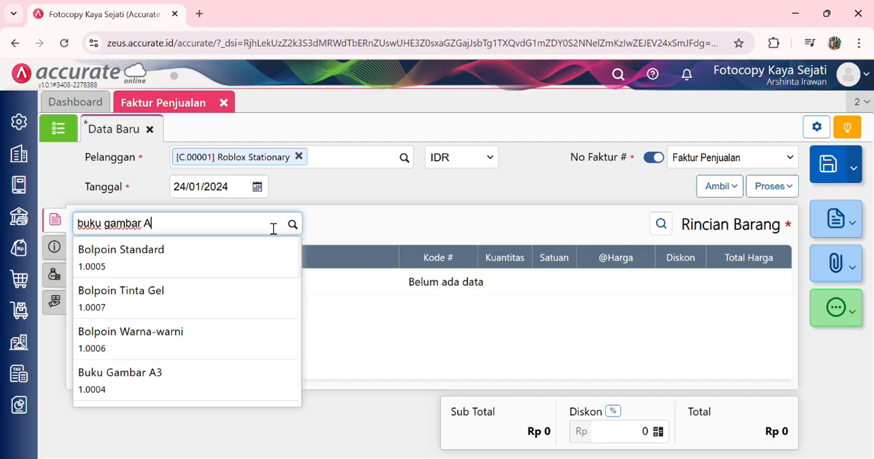
{"action": "type", "text": "3"}
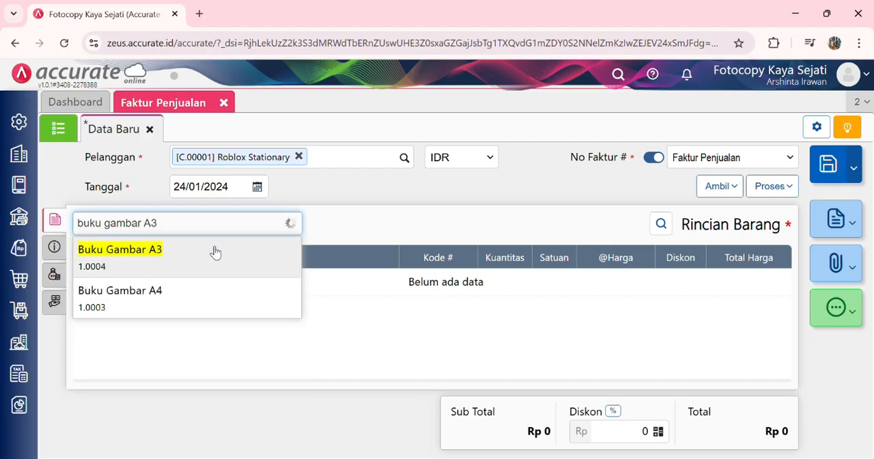
{"action": "left_click", "coordinate": [213, 251]}
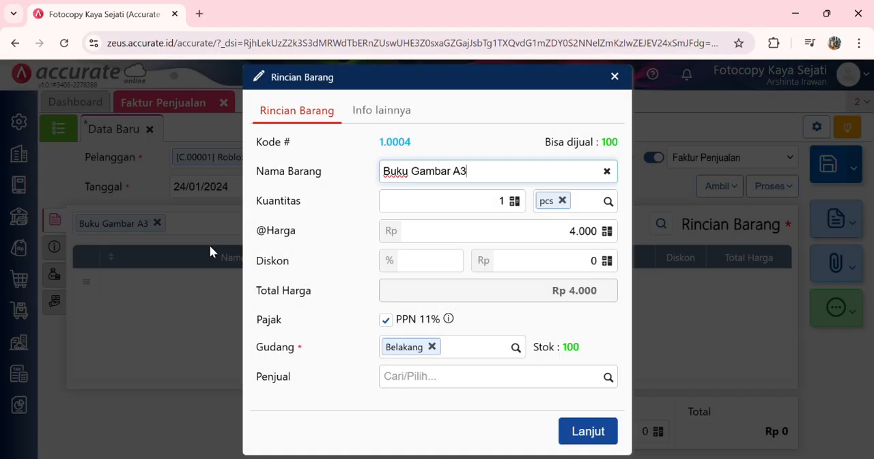
{"action": "left_click", "coordinate": [468, 203]}
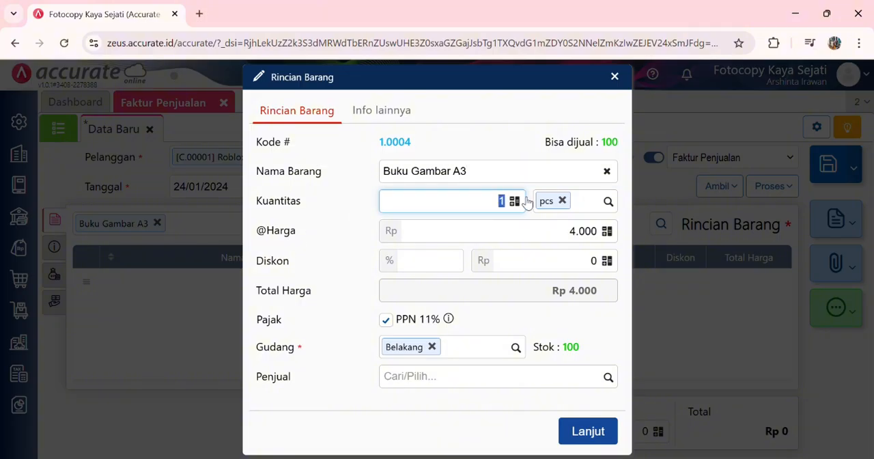
{"action": "left_click", "coordinate": [566, 325]}
{"action": "left_click", "coordinate": [581, 432]}
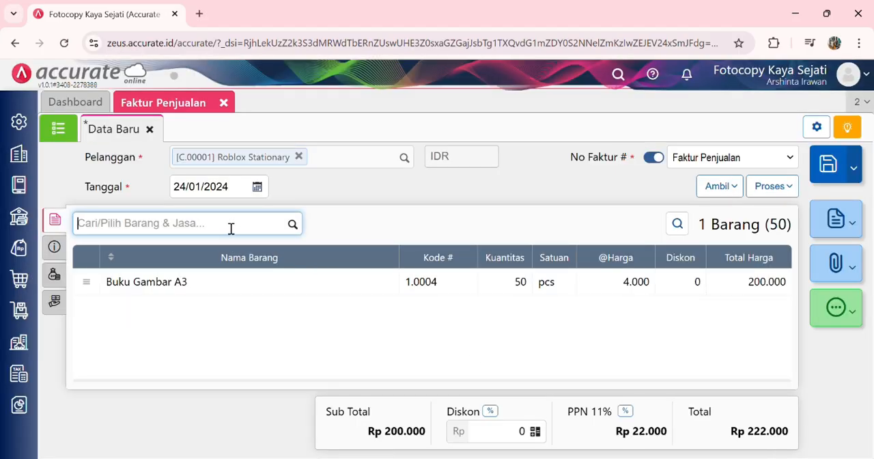
Step: Add 50 pcs of Buku Gambar A4 to the sales invoice
{"action": "type", "text": "buku gamb"}
{"action": "key", "text": "BackSpace"}
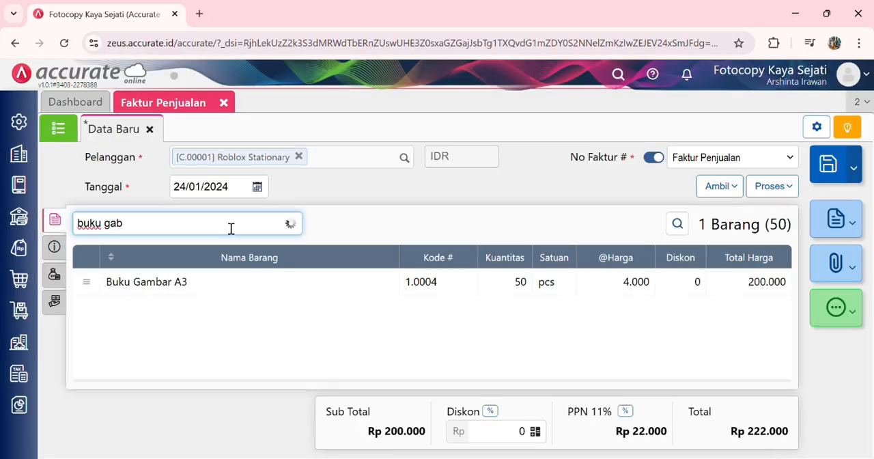
{"action": "type", "text": "mbar"}
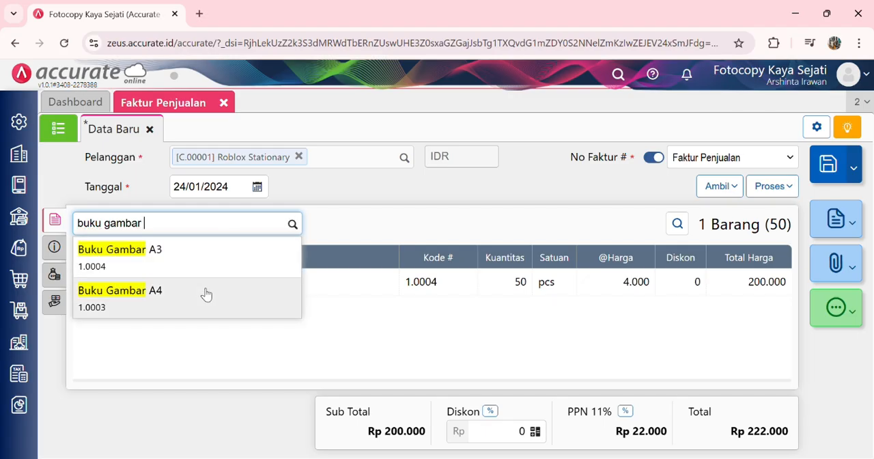
{"action": "left_click", "coordinate": [205, 294]}
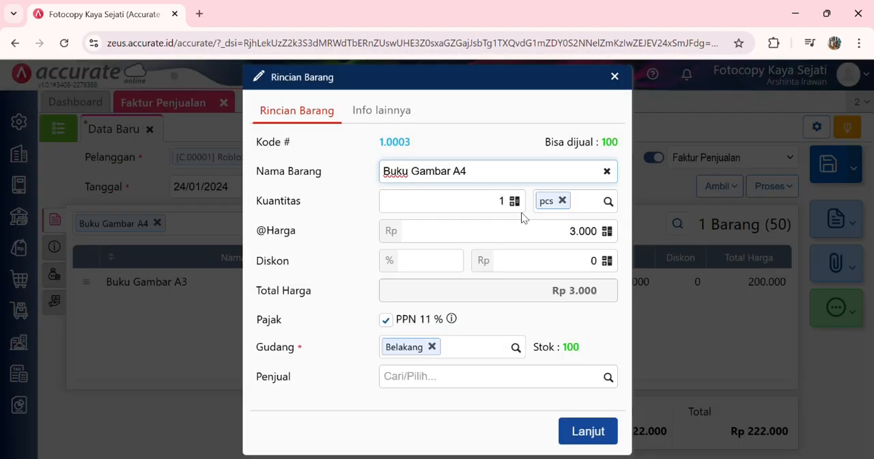
{"action": "left_click", "coordinate": [512, 204]}
{"action": "type", "text": "50"}
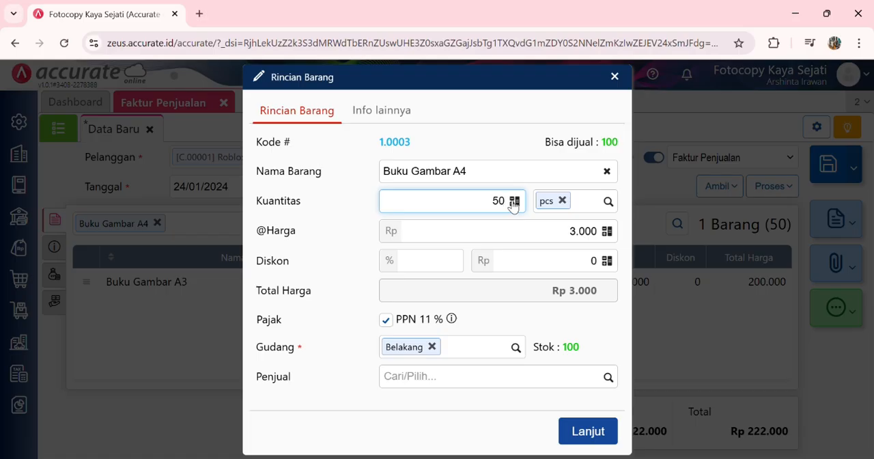
{"action": "left_click", "coordinate": [550, 321]}
{"action": "left_click", "coordinate": [581, 431]}
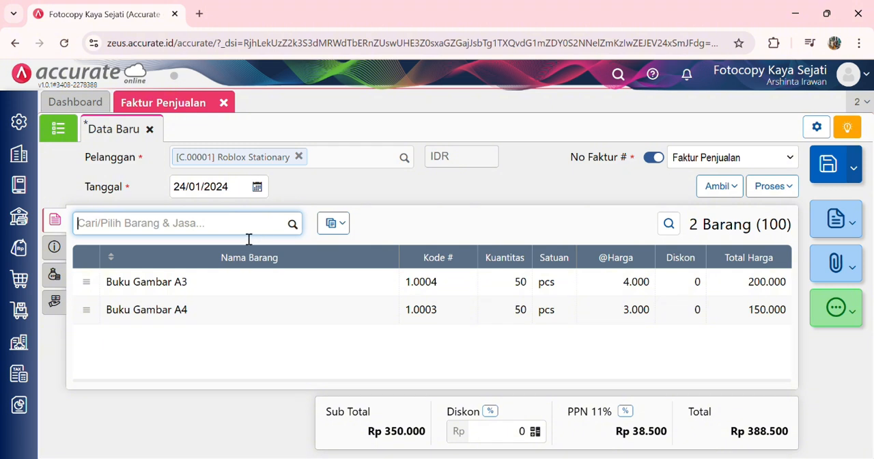
Step: Add 50 pcs of Bolpoin Warna-warni to the sales invoice
{"action": "type", "text": "bolpoin"}
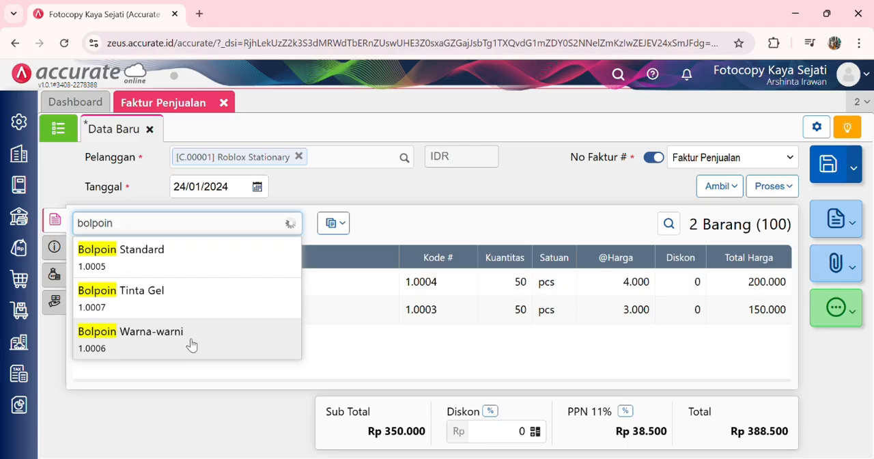
{"action": "left_click", "coordinate": [192, 342]}
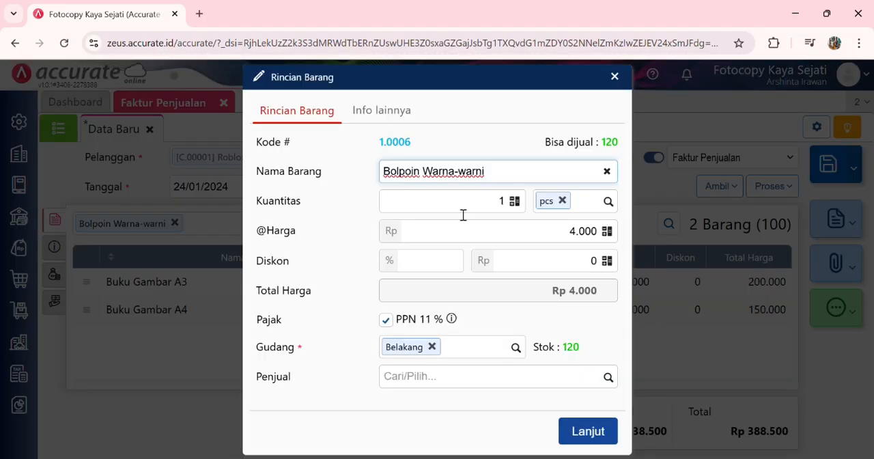
{"action": "left_click", "coordinate": [491, 200]}
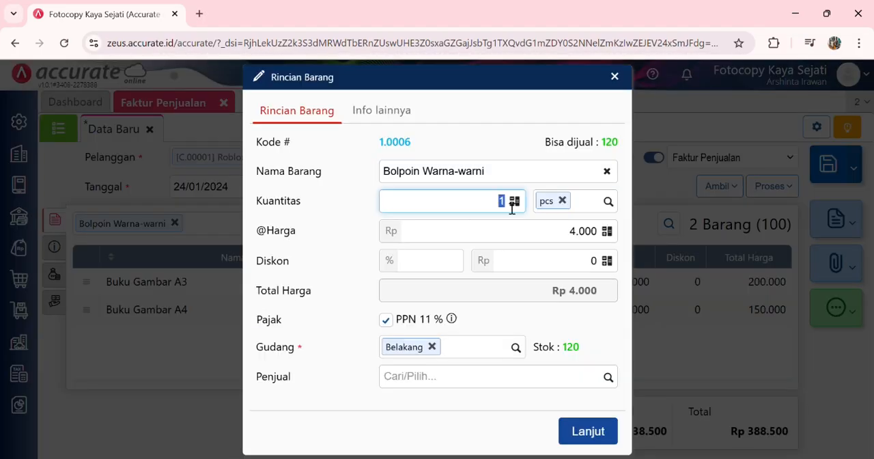
{"action": "type", "text": "50"}
{"action": "left_click", "coordinate": [593, 333]}
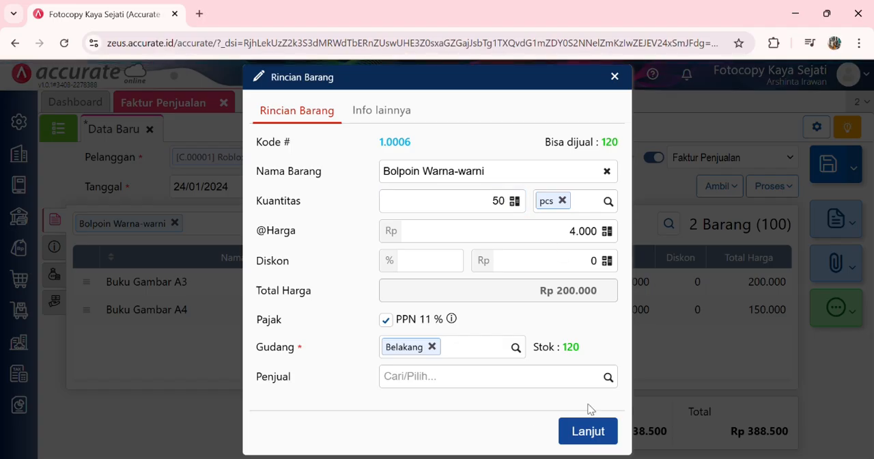
{"action": "left_click", "coordinate": [583, 427]}
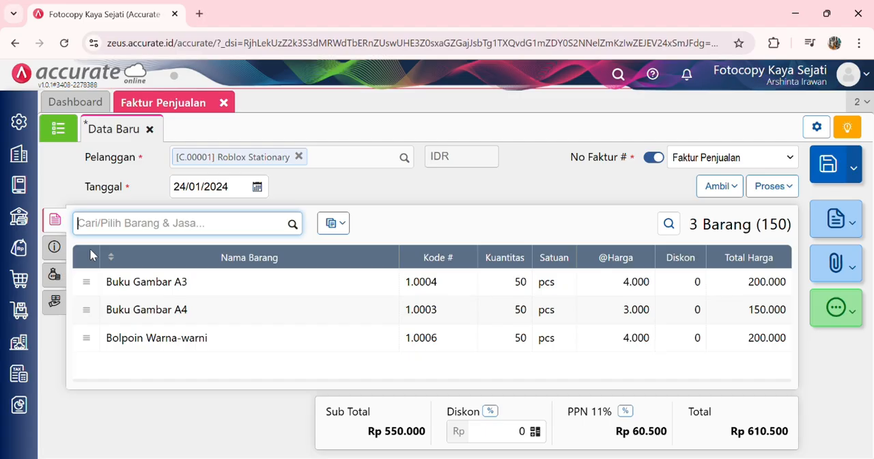
Step: Mark the invoice as Faktur Dimuka, preceding delivery, and set its Tgl Pengiriman to 25/01/2024
{"action": "left_click", "coordinate": [54, 246]}
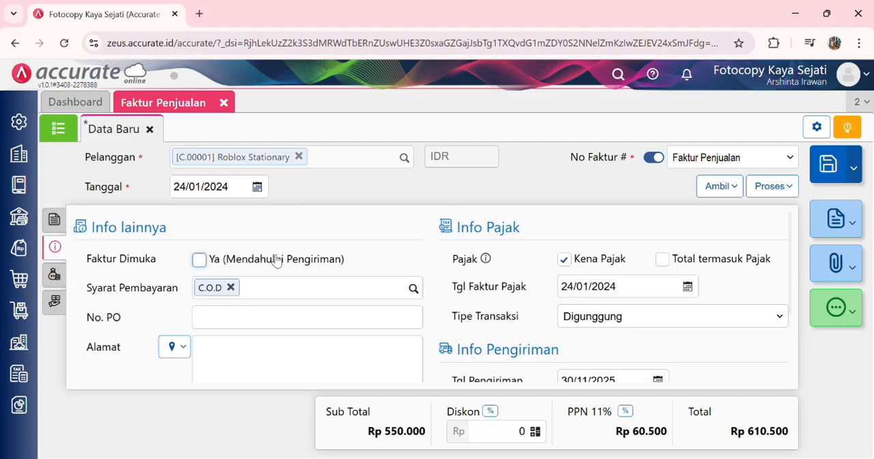
{"action": "left_click", "coordinate": [201, 260]}
{"action": "scroll", "coordinate": [538, 349], "scroll_direction": "down", "scroll_amount": 1}
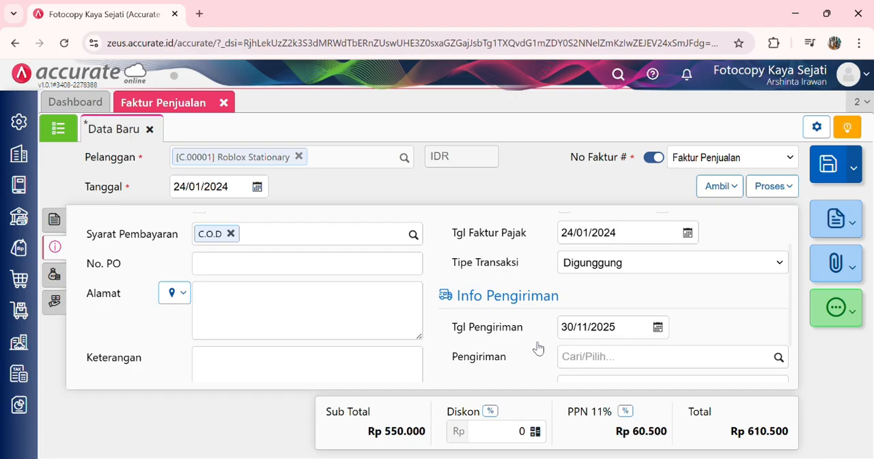
{"action": "left_click", "coordinate": [625, 332]}
{"action": "type", "text": "25/01/2024"}
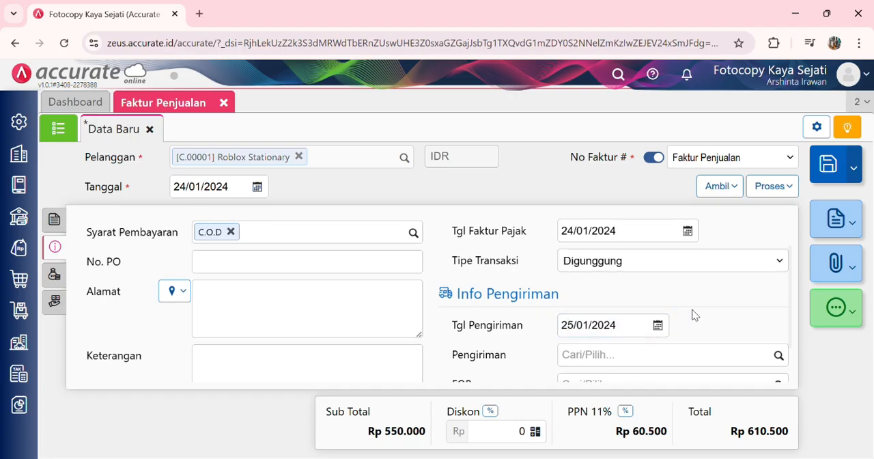
{"action": "scroll", "coordinate": [498, 287], "scroll_direction": "up", "scroll_amount": 1}
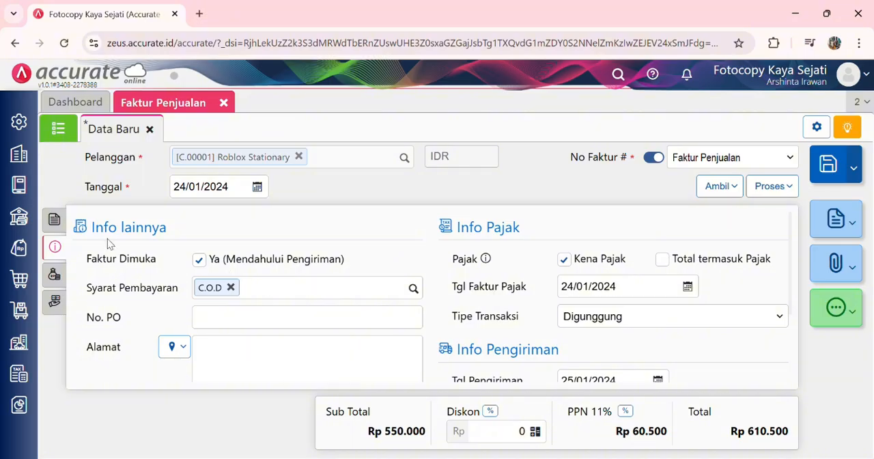
Step: Apply a 2% discount to the whole sales invoice
{"action": "left_click", "coordinate": [54, 220]}
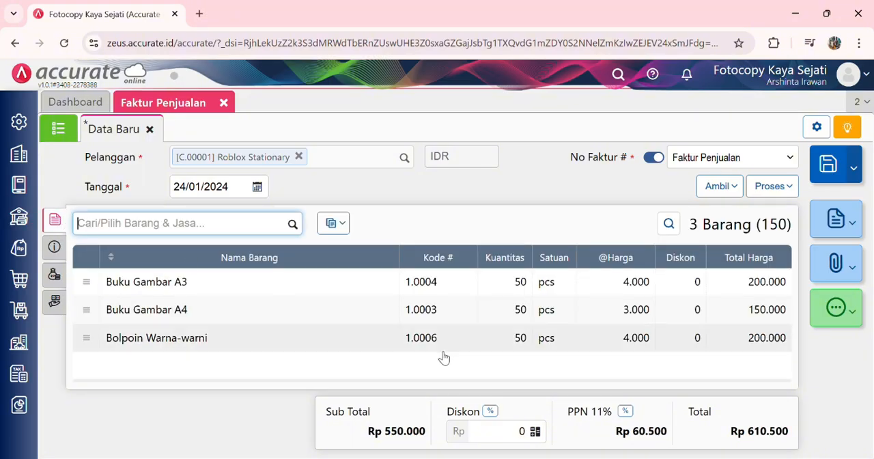
{"action": "left_click", "coordinate": [490, 411]}
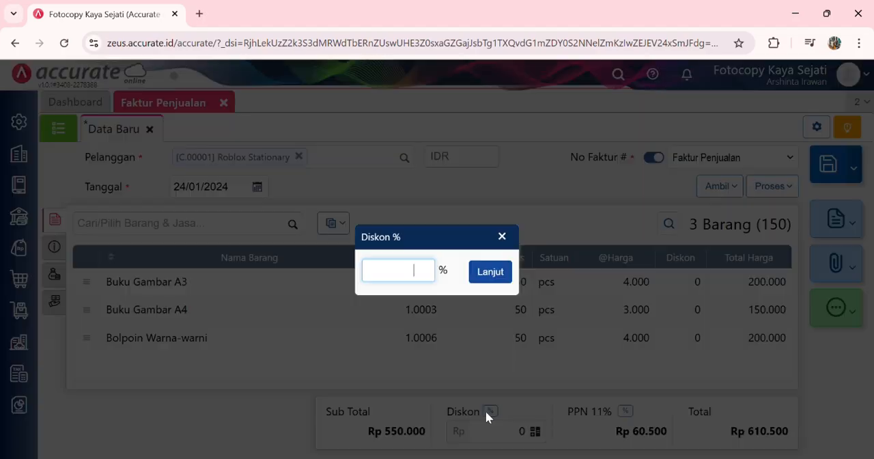
{"action": "type", "text": "2"}
{"action": "left_click", "coordinate": [495, 276]}
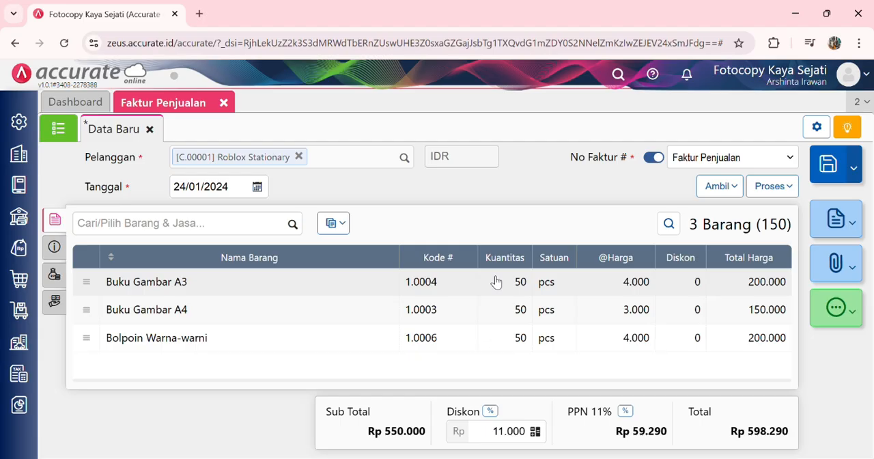
Step: Process the invoice's Pembayaran as a Penerimaan Penjualan received into Bank Mandiri IDR
{"action": "left_click", "coordinate": [769, 188]}
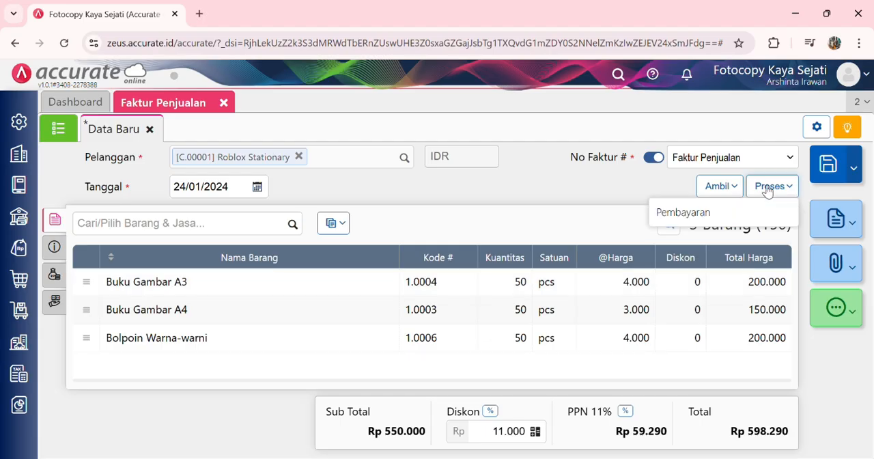
{"action": "left_click", "coordinate": [724, 212]}
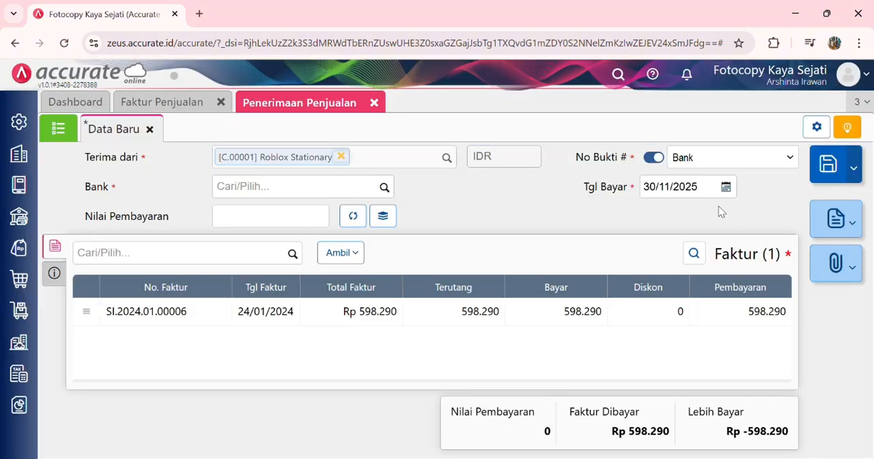
{"action": "left_click", "coordinate": [383, 187]}
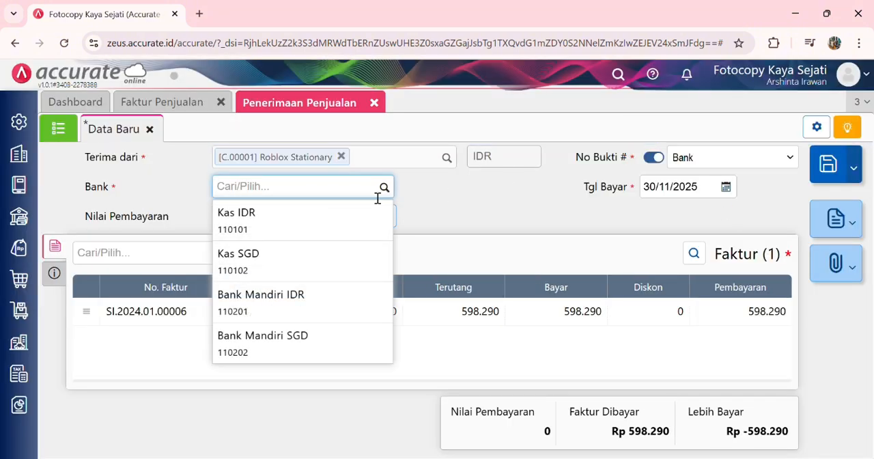
{"action": "left_click", "coordinate": [324, 297]}
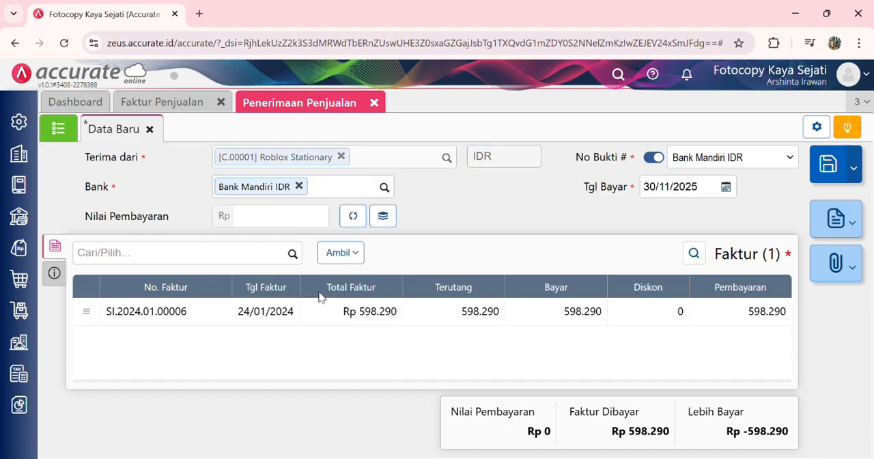
Step: Set the receipt's Tgl Bayar to 24/01/2024 and calculate Nilai Pembayaran from the listed invoice
{"action": "left_click", "coordinate": [705, 190]}
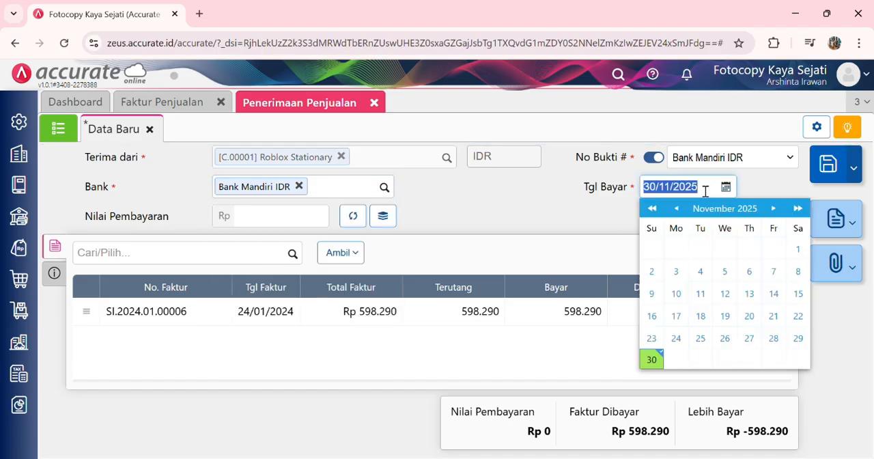
{"action": "type", "text": "24/01/2024"}
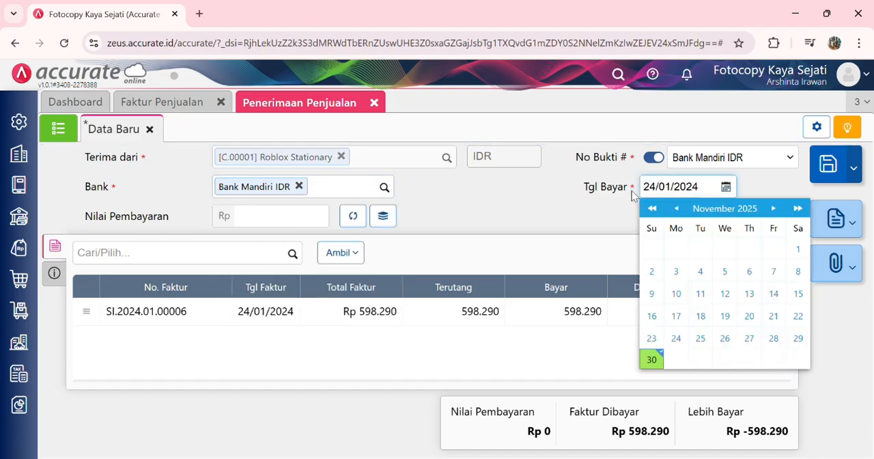
{"action": "left_click", "coordinate": [562, 214]}
{"action": "left_click", "coordinate": [353, 217]}
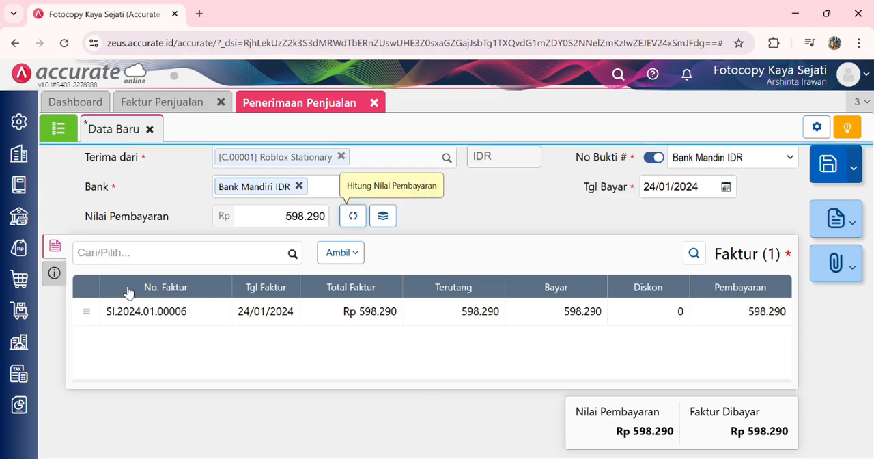
Step: Check the Metode Bayar in the receipt's additional information, and save the Penerimaan Penjualan
{"action": "left_click", "coordinate": [60, 278]}
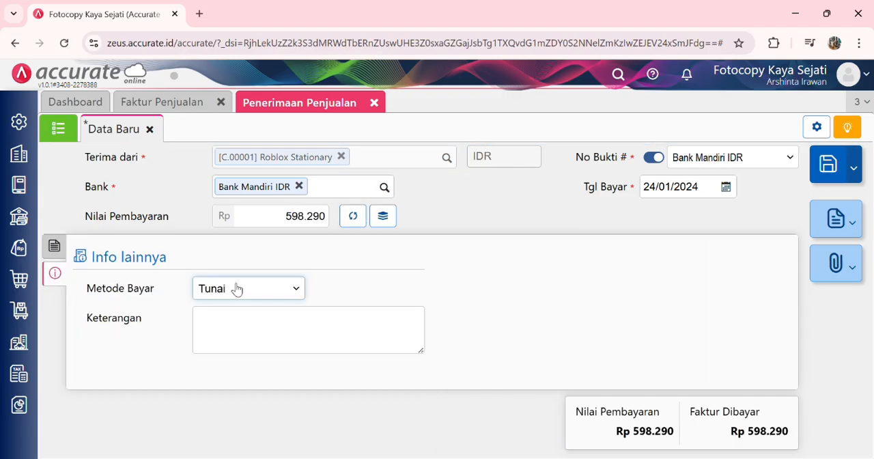
{"action": "left_click", "coordinate": [248, 118]}
{"action": "left_click", "coordinate": [59, 248]}
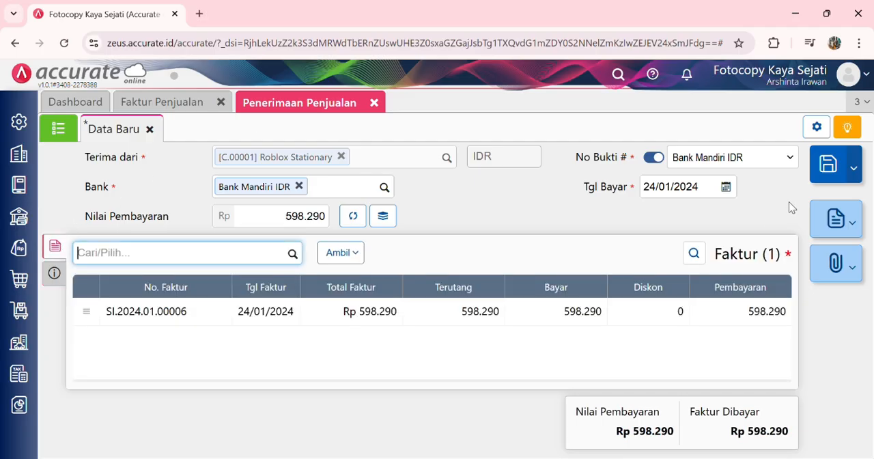
{"action": "left_click", "coordinate": [827, 167]}
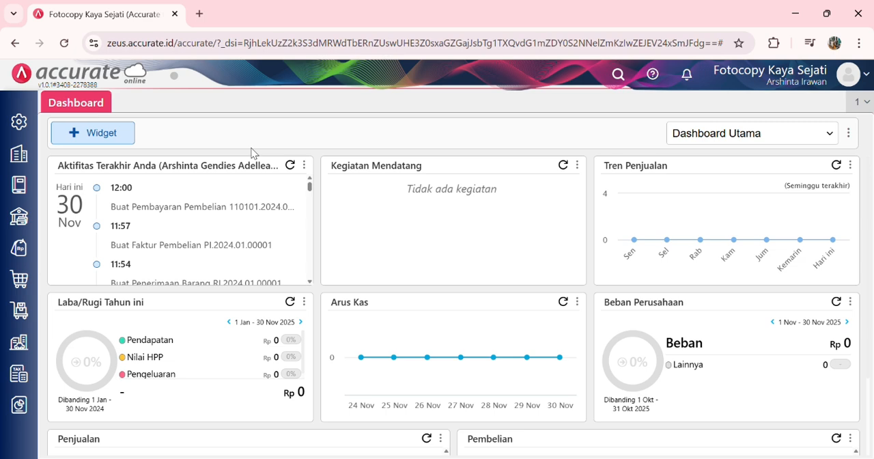
Step: Start a new sales Pengiriman Pesanan addressed to the customer Roblox Stationary
{"action": "left_click", "coordinate": [19, 248]}
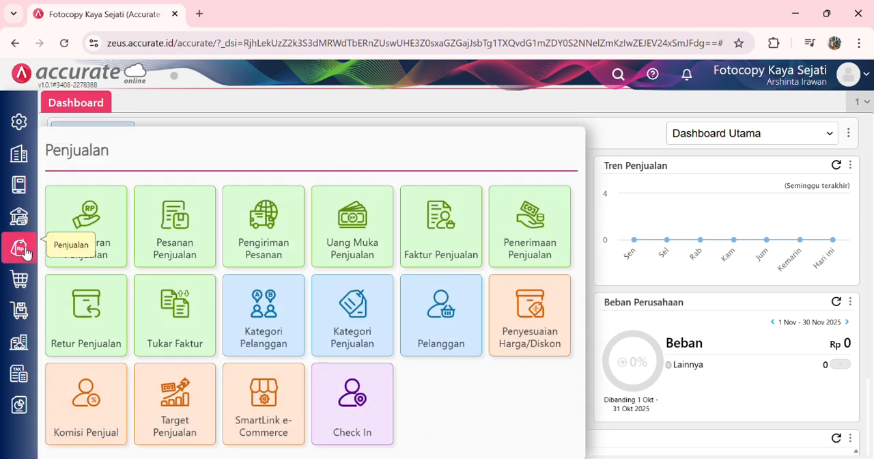
{"action": "left_click", "coordinate": [270, 241]}
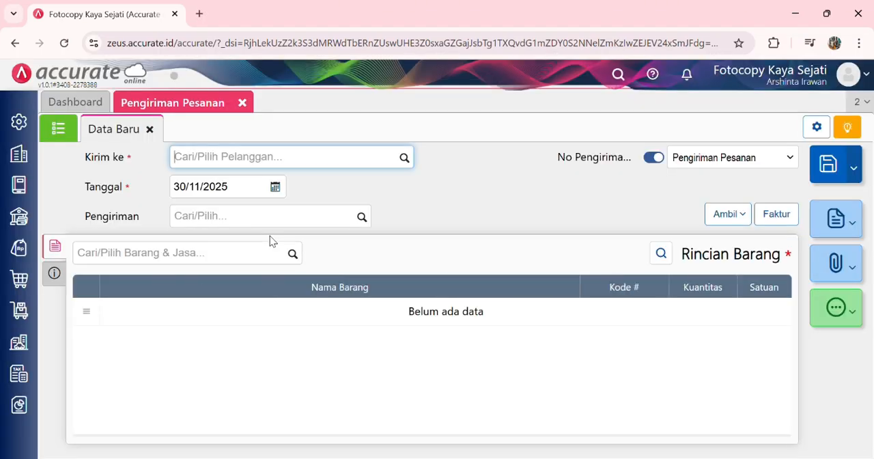
{"action": "left_click", "coordinate": [405, 157]}
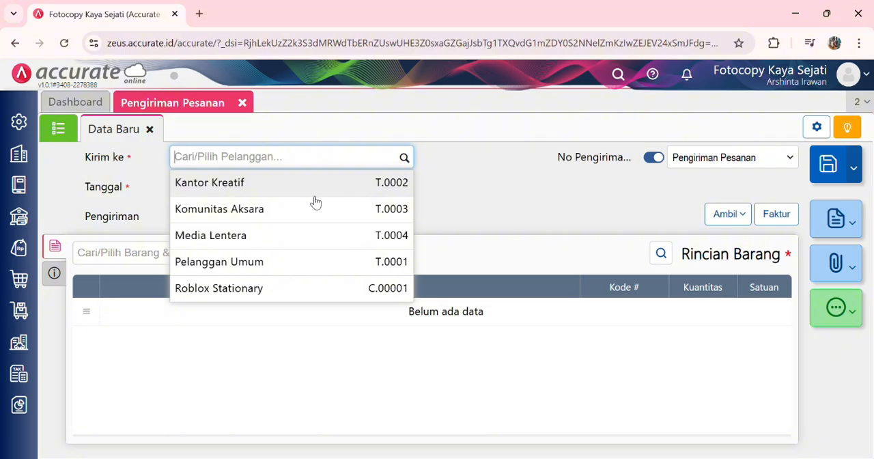
{"action": "left_click", "coordinate": [258, 289]}
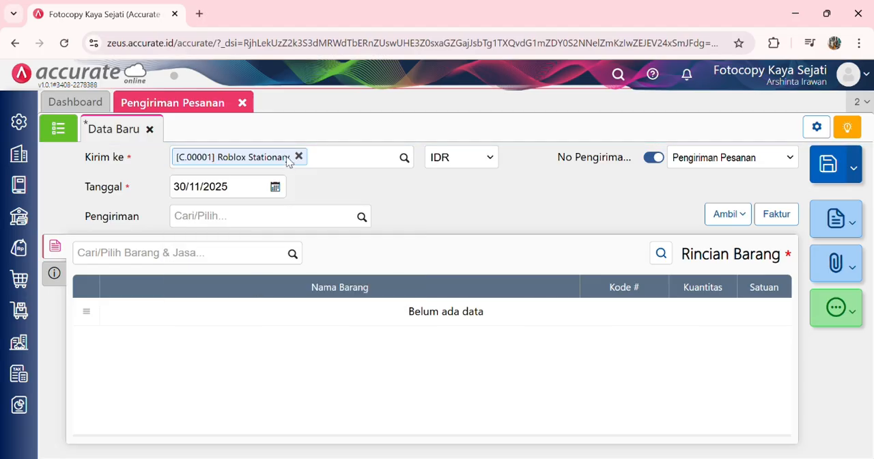
Step: Set the delivery's Tanggal to 25/01/2024 and choose Motor Kargo as its Pengiriman method
{"action": "left_click", "coordinate": [257, 194]}
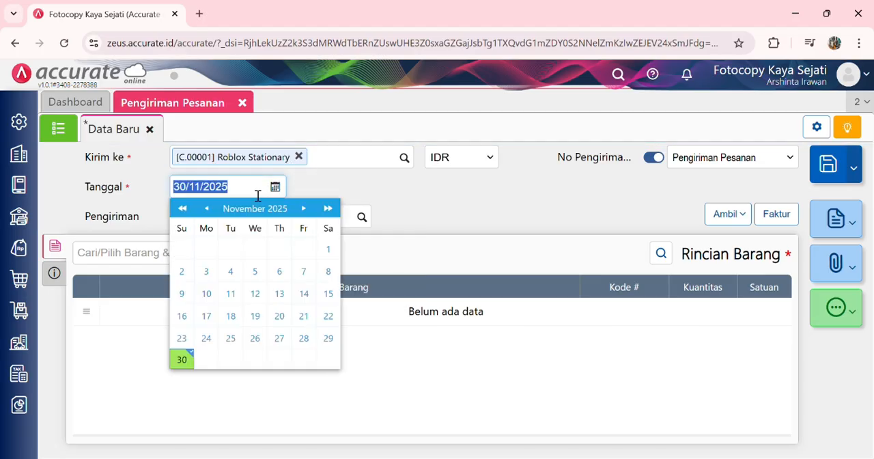
{"action": "type", "text": "25/0"}
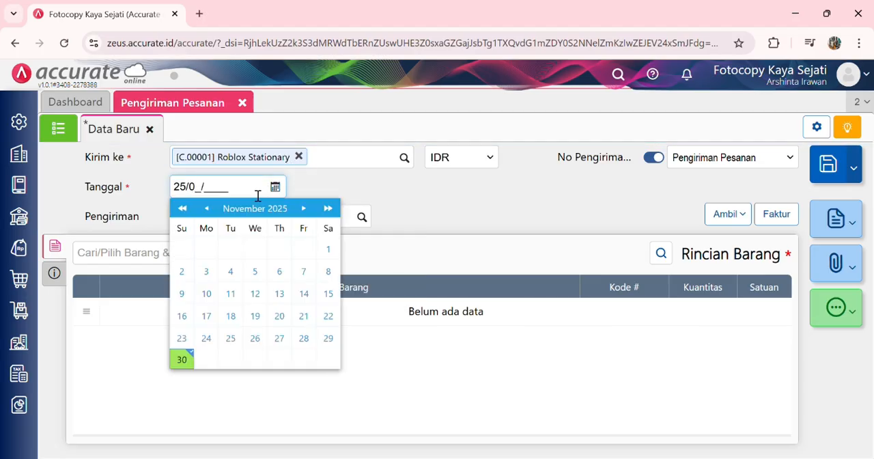
{"action": "type", "text": "1/2024"}
{"action": "left_click", "coordinate": [424, 189]}
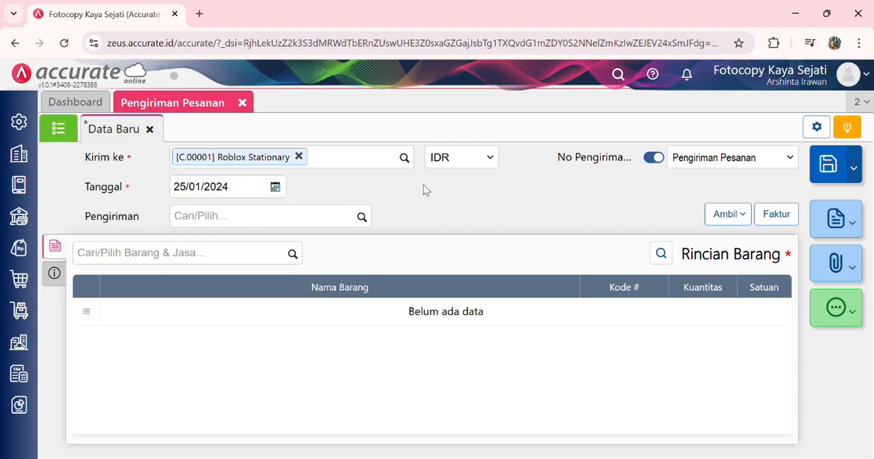
{"action": "left_click", "coordinate": [363, 224]}
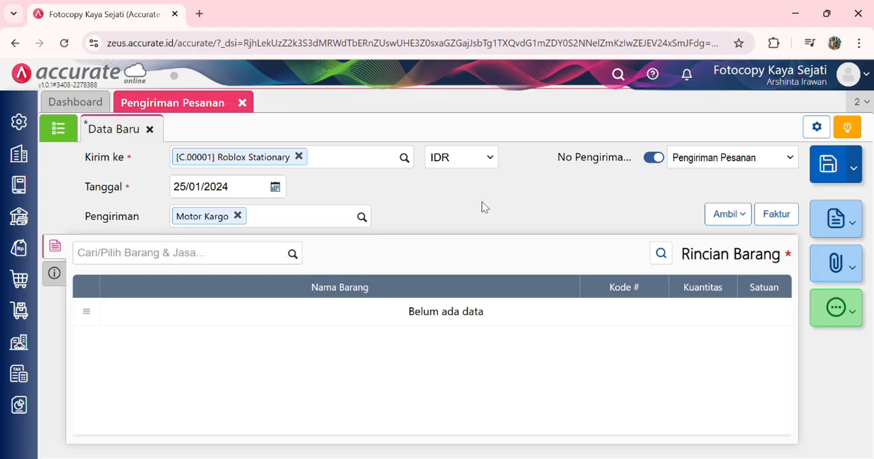
Step: Copy all items from Faktur Dimuka SI.2024.01.00006 into the delivery
{"action": "left_click", "coordinate": [742, 216]}
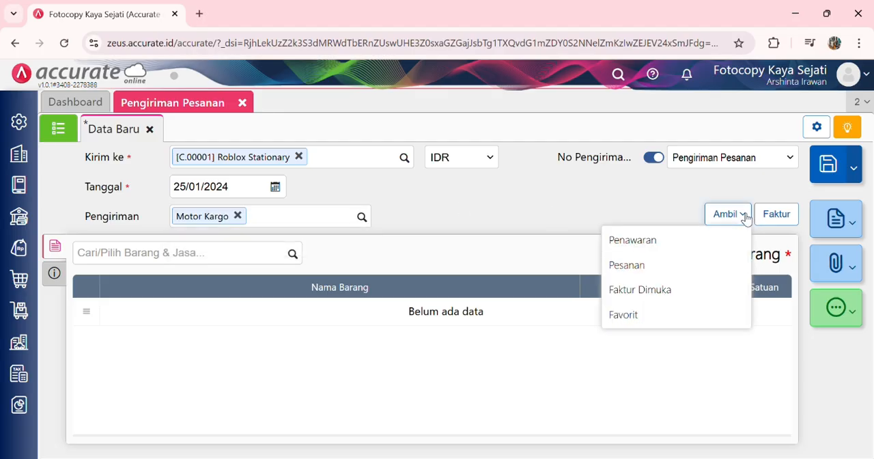
{"action": "left_click", "coordinate": [668, 292]}
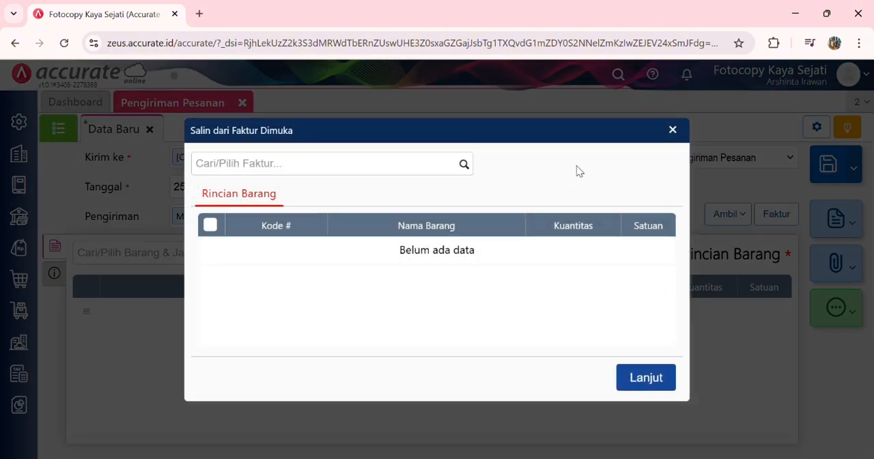
{"action": "left_click", "coordinate": [468, 172]}
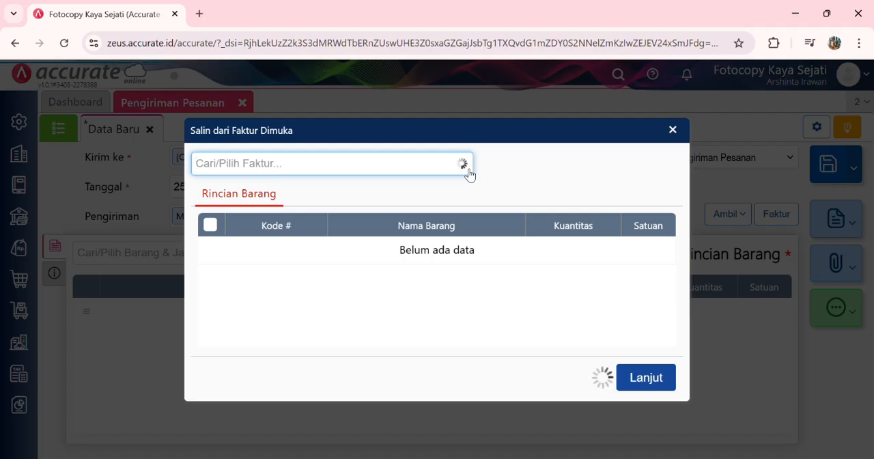
{"action": "left_click", "coordinate": [427, 198]}
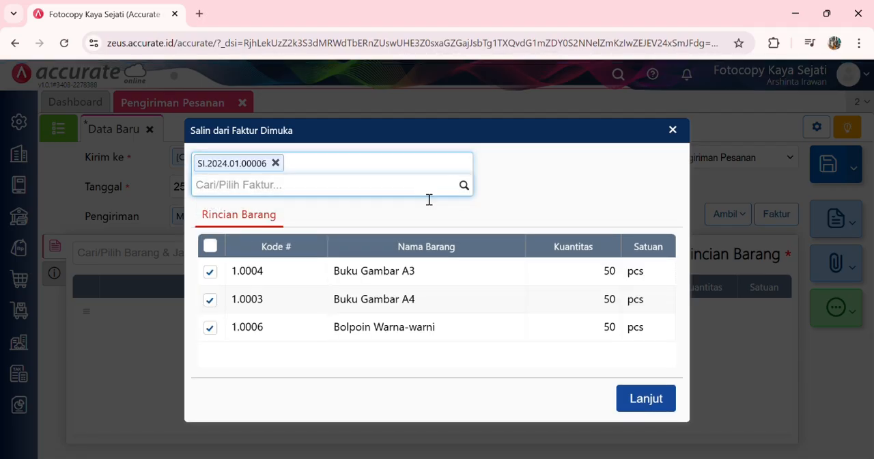
{"action": "left_click", "coordinate": [636, 400]}
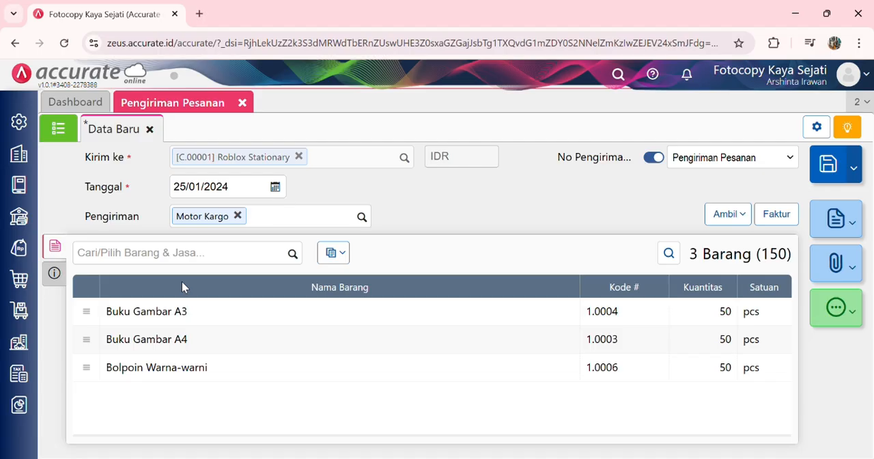
Step: Set Gudang to Depan for the delivery's Buku Gambar A3, Buku Gambar A4 and Bolpoin Warna-warni items
{"action": "left_click", "coordinate": [344, 310]}
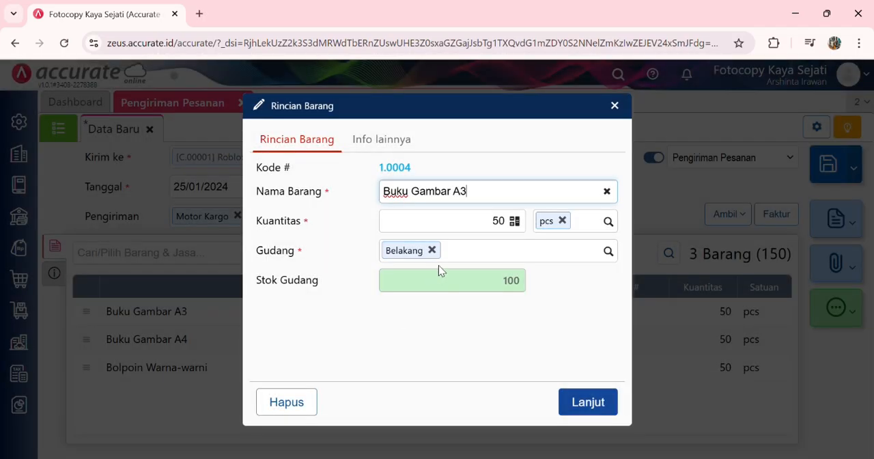
{"action": "left_click", "coordinate": [607, 251]}
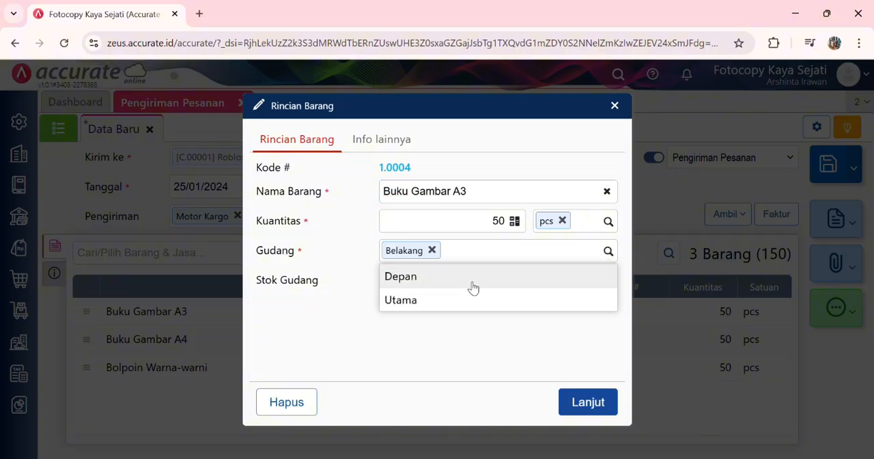
{"action": "left_click", "coordinate": [471, 280]}
{"action": "left_click", "coordinate": [599, 404]}
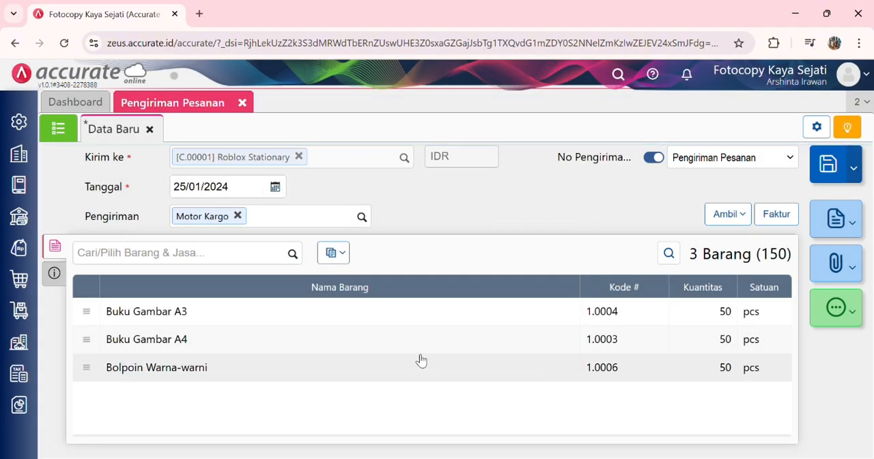
{"action": "left_click", "coordinate": [400, 340]}
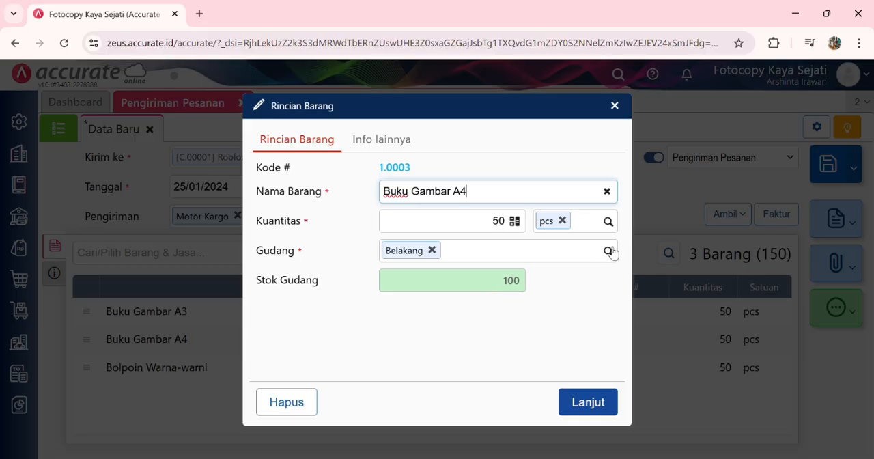
{"action": "left_click", "coordinate": [608, 251]}
{"action": "left_click", "coordinate": [501, 275]}
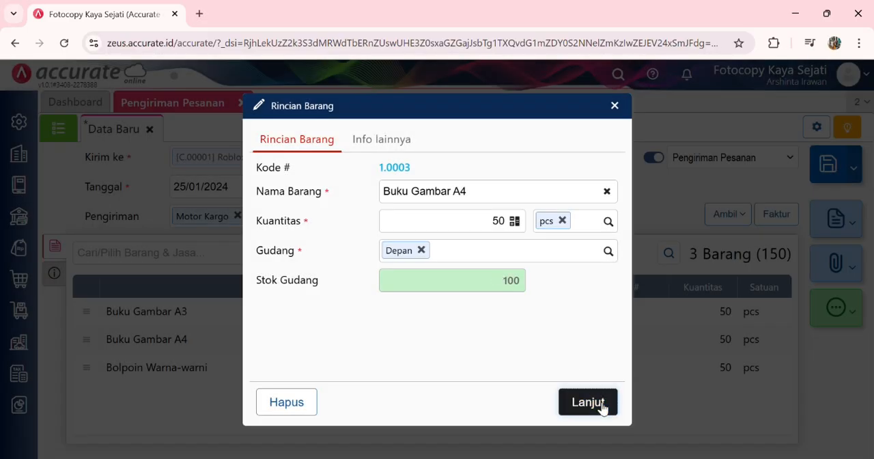
{"action": "left_click", "coordinate": [602, 403]}
{"action": "left_click", "coordinate": [388, 367]}
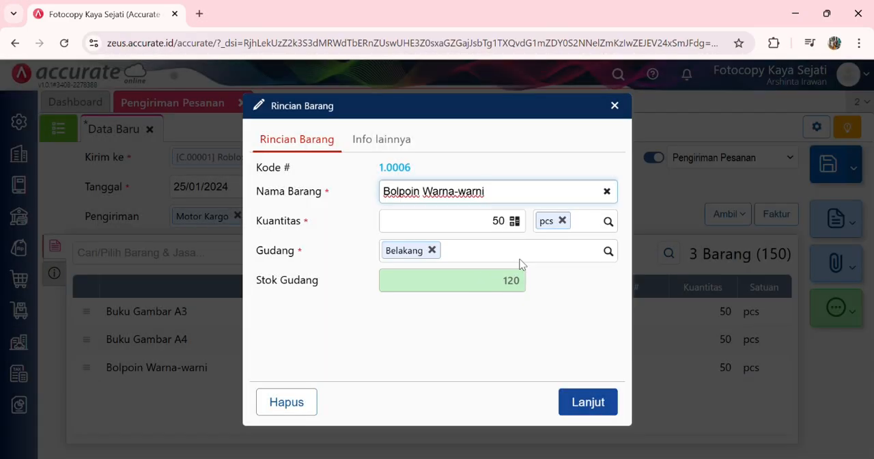
{"action": "left_click", "coordinate": [607, 251]}
{"action": "left_click", "coordinate": [478, 280]}
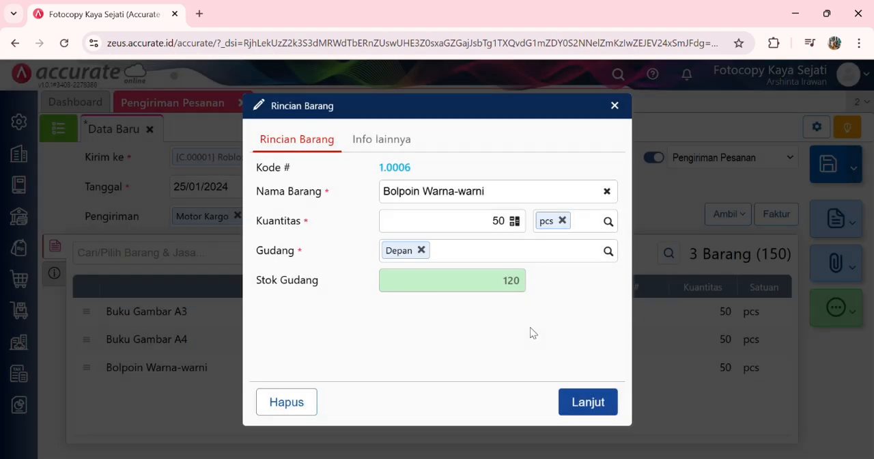
{"action": "left_click", "coordinate": [578, 400]}
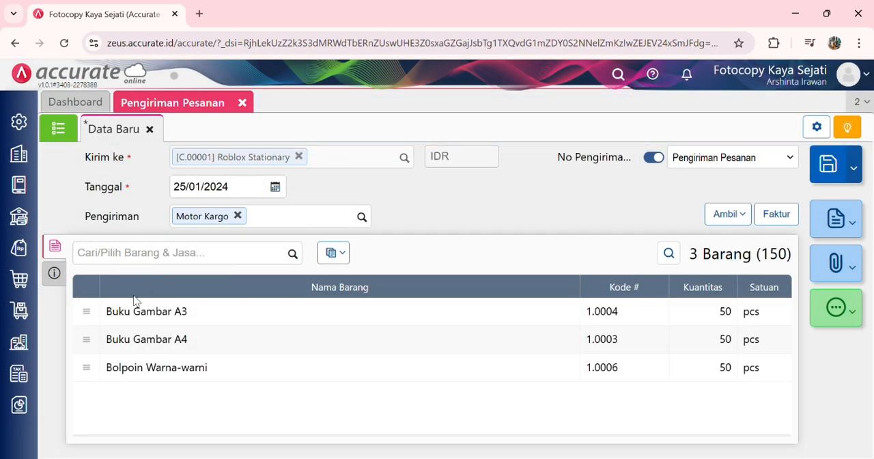
Step: Check the delivery's additional information, and save the Pengiriman Pesanan
{"action": "left_click", "coordinate": [54, 273]}
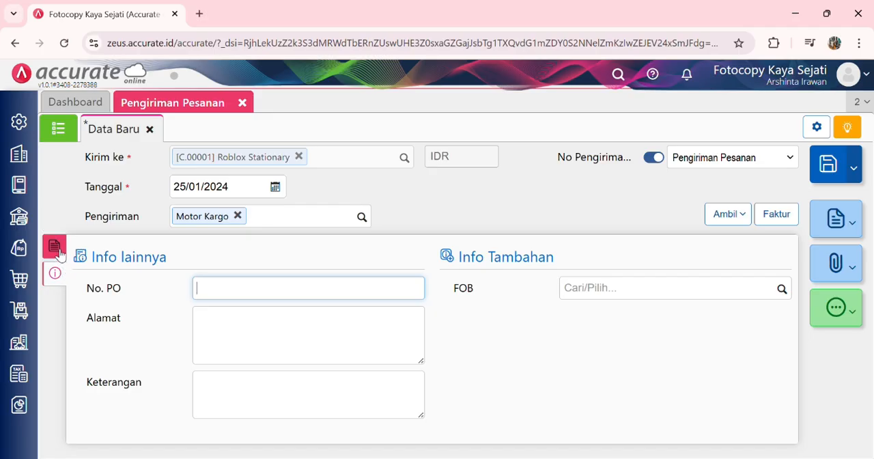
{"action": "left_click", "coordinate": [57, 250]}
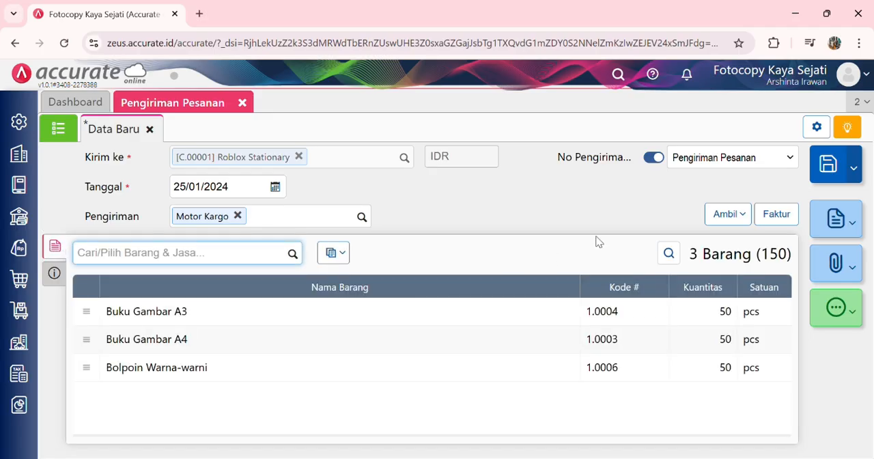
{"action": "left_click", "coordinate": [829, 166]}
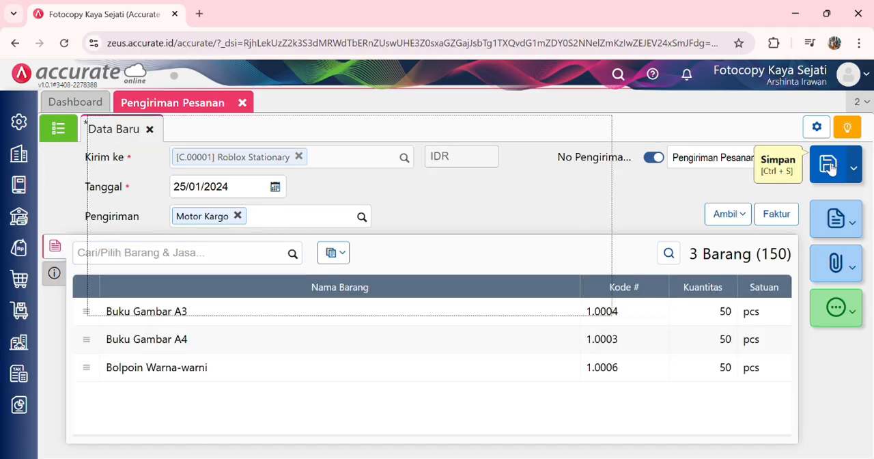
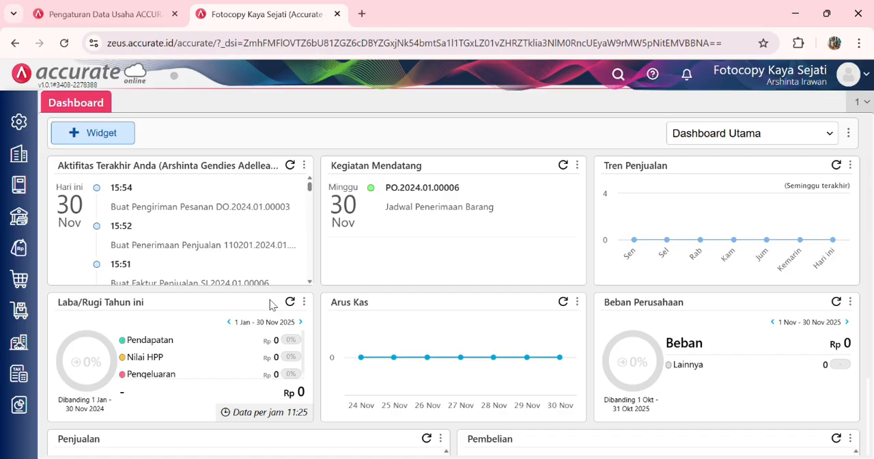
Step: Start a new ledger account (Akun Perkiraan) of type Beban with the code 6104
{"action": "left_click", "coordinate": [19, 191]}
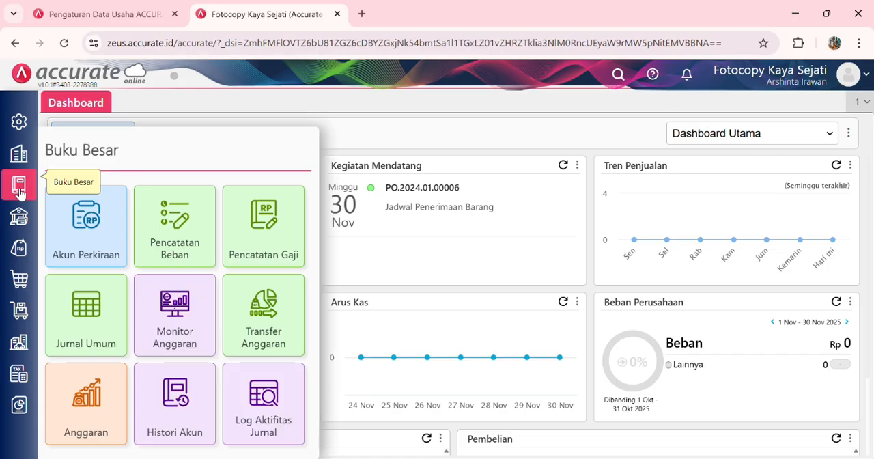
{"action": "left_click", "coordinate": [100, 245]}
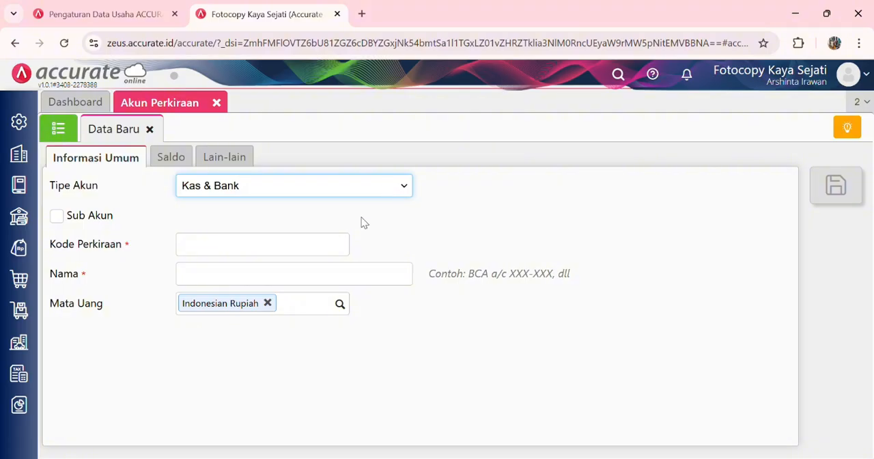
{"action": "key", "text": "b"}
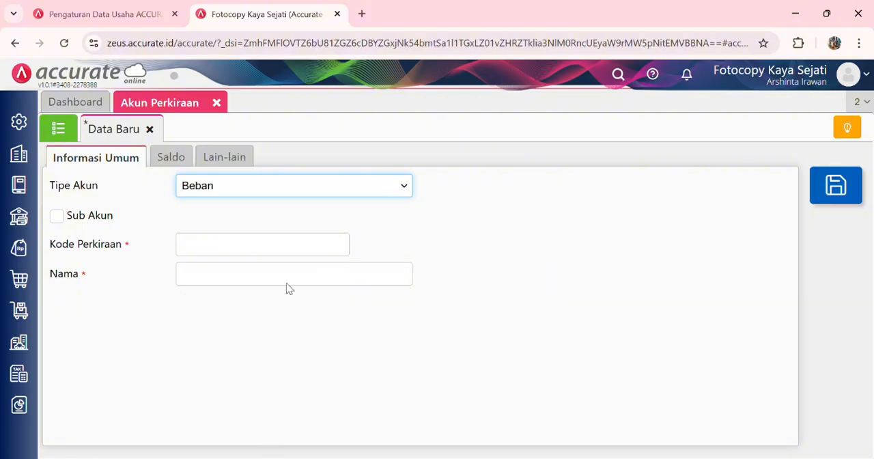
{"action": "left_click", "coordinate": [254, 251]}
{"action": "type", "text": "6"}
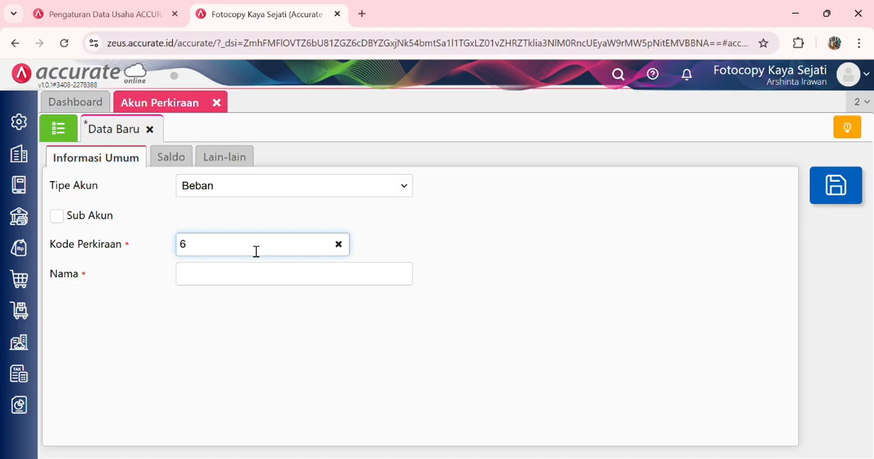
{"action": "type", "text": "104"}
Step: Name the new expense account Beban Pemasaran, save it and close the account form
{"action": "left_click", "coordinate": [253, 278]}
{"action": "type", "text": "Beba"}
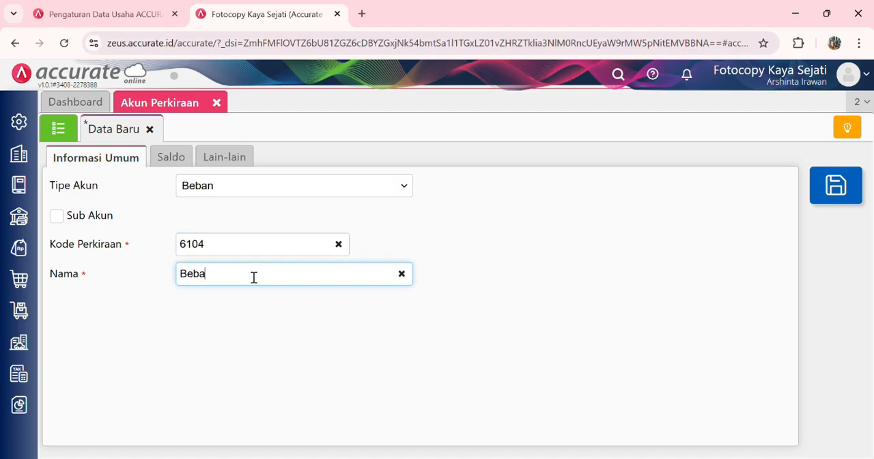
{"action": "type", "text": "n Pemasaram"}
{"action": "key", "text": "BackSpace"}
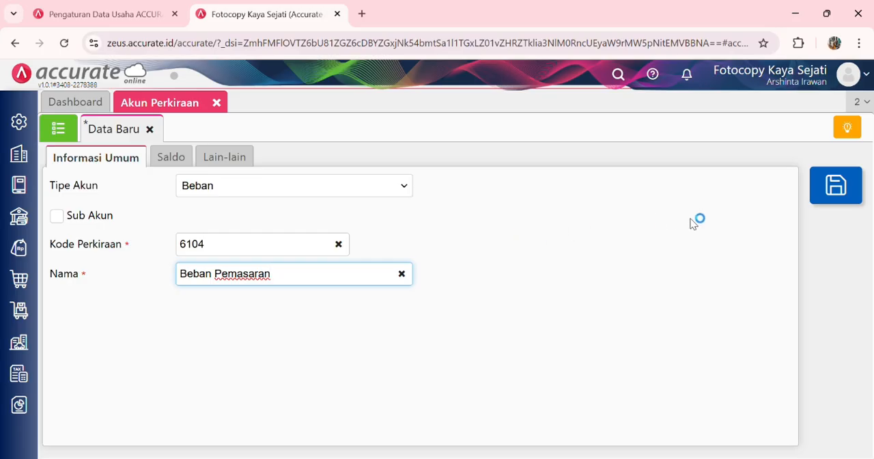
{"action": "left_click", "coordinate": [846, 194]}
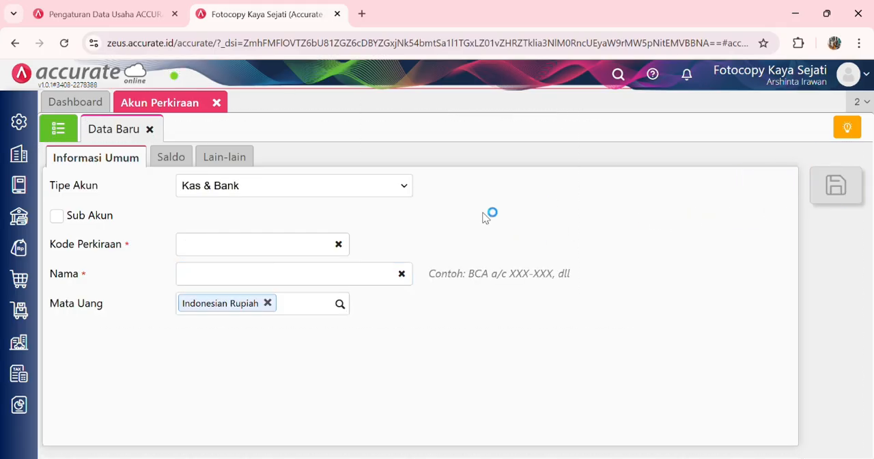
{"action": "left_click", "coordinate": [217, 103]}
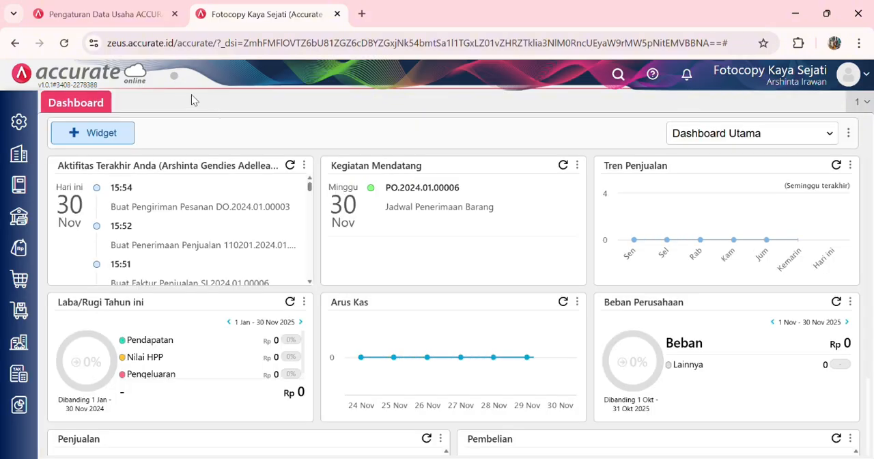
Step: Add Beban Pemasaran (6104) to the inventory adjustment accounts in the company preferences and save them
{"action": "left_click", "coordinate": [25, 131]}
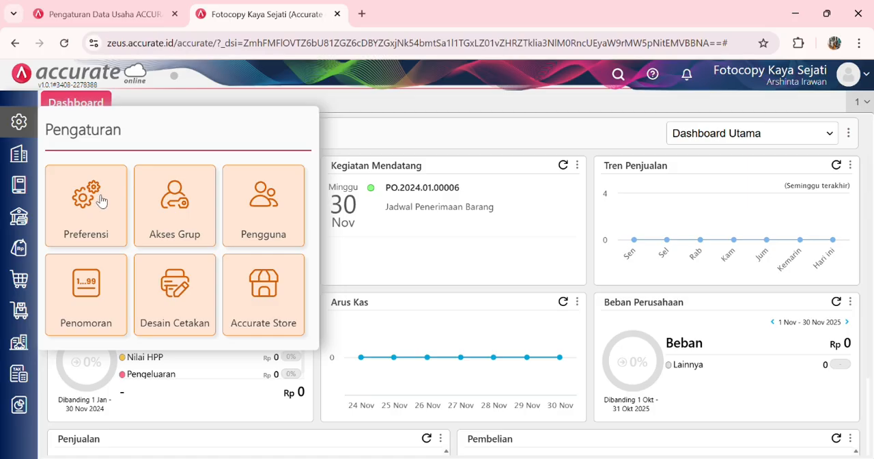
{"action": "left_click", "coordinate": [97, 194]}
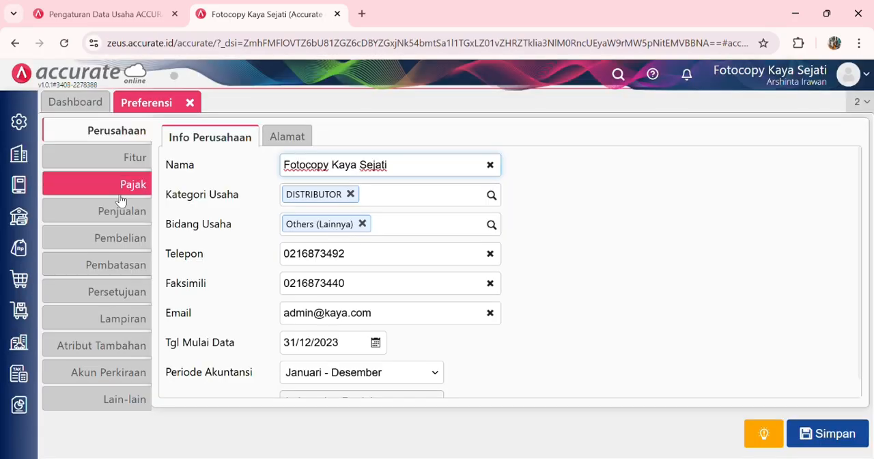
{"action": "left_click", "coordinate": [101, 375]}
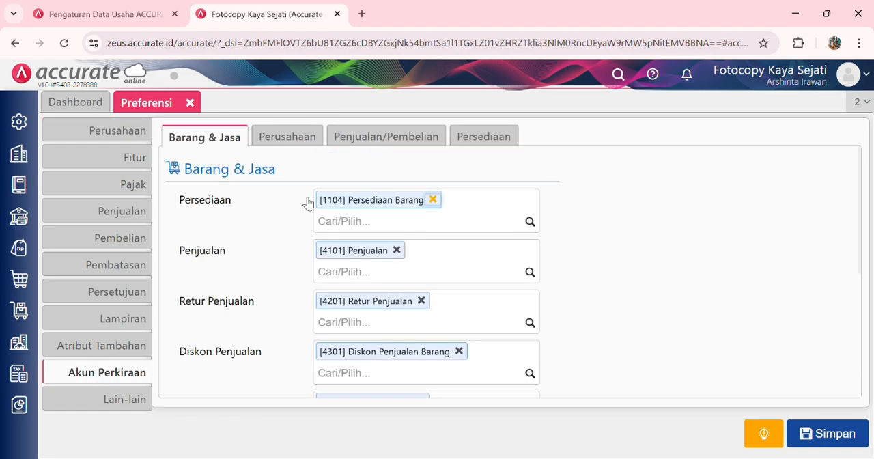
{"action": "left_click", "coordinate": [477, 151]}
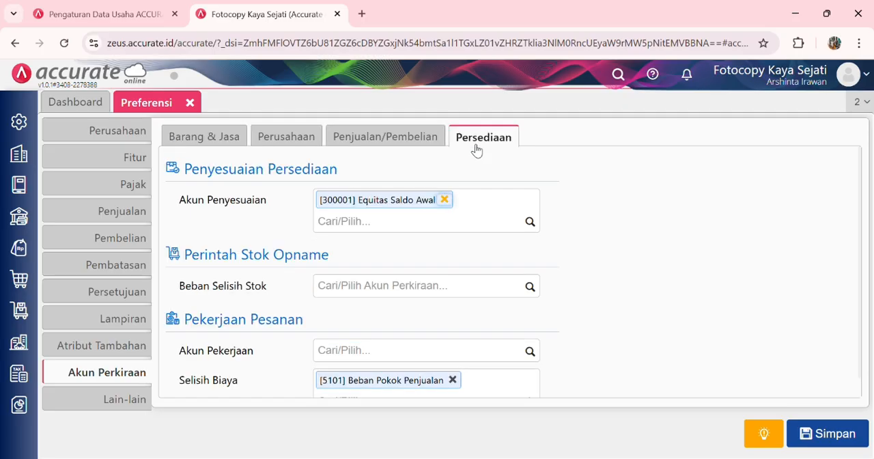
{"action": "left_click", "coordinate": [538, 228]}
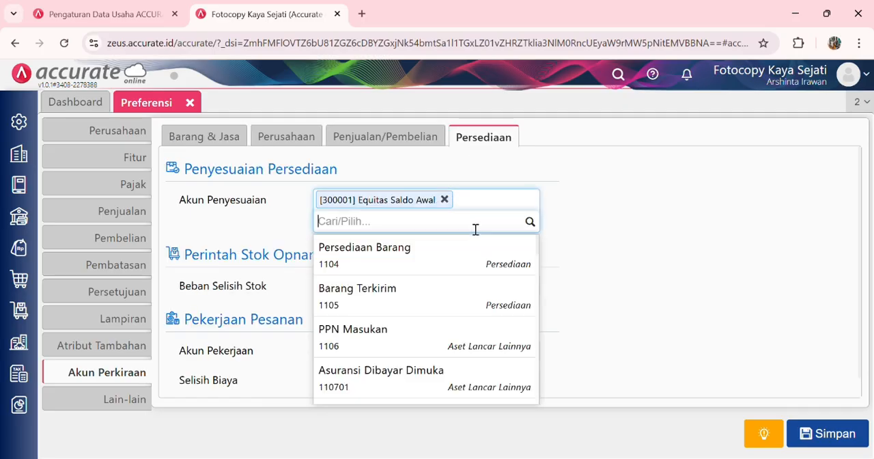
{"action": "type", "text": "beban pe"}
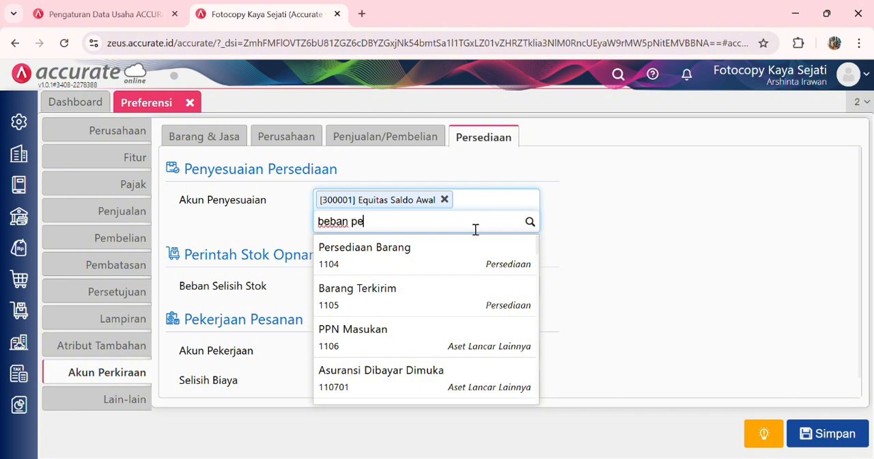
{"action": "type", "text": "ma"}
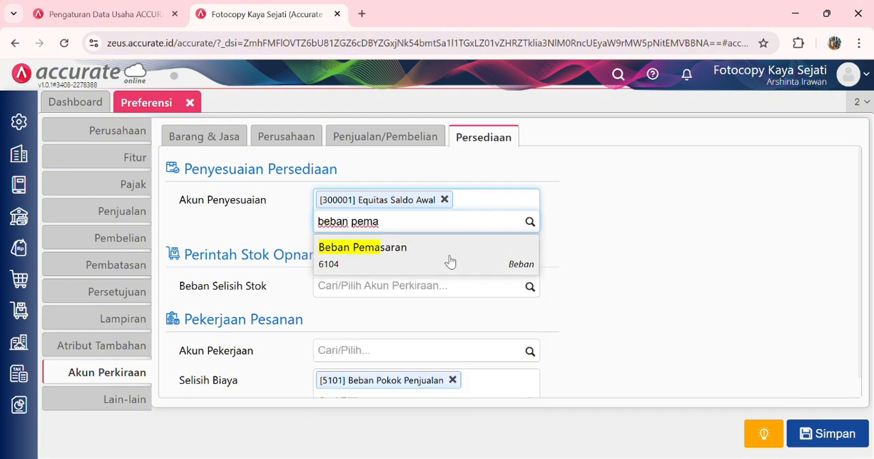
{"action": "left_click", "coordinate": [453, 253]}
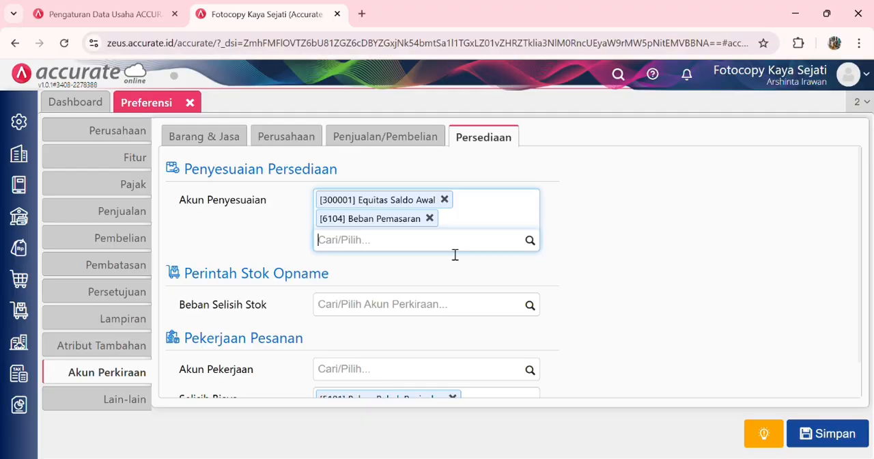
{"action": "left_click", "coordinate": [824, 436]}
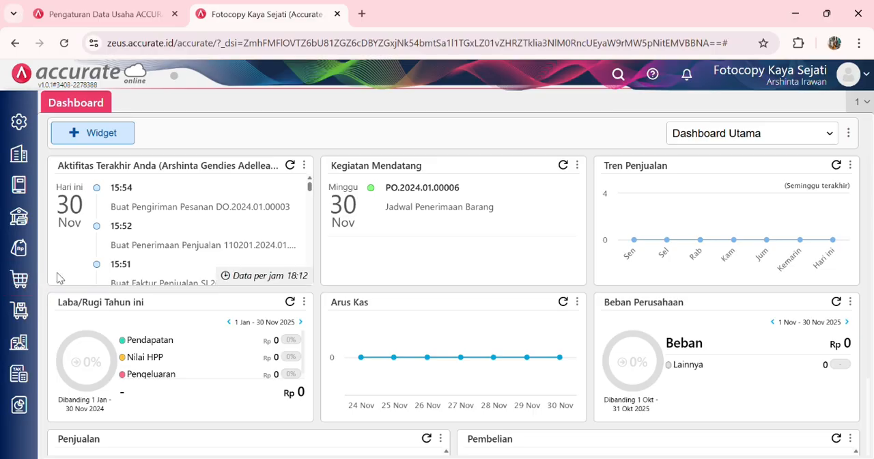
Step: Start a new inventory adjustment (Penyesuaian Persediaan) dated 17/01/2024
{"action": "left_click", "coordinate": [20, 310]}
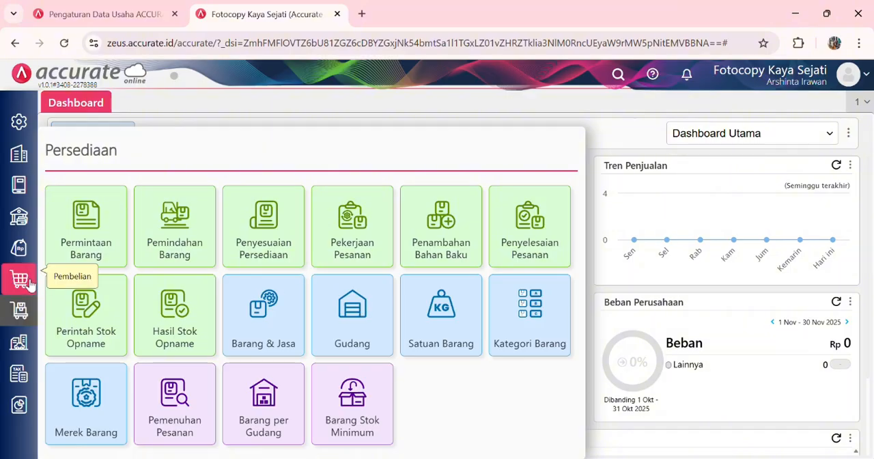
{"action": "left_click", "coordinate": [272, 226]}
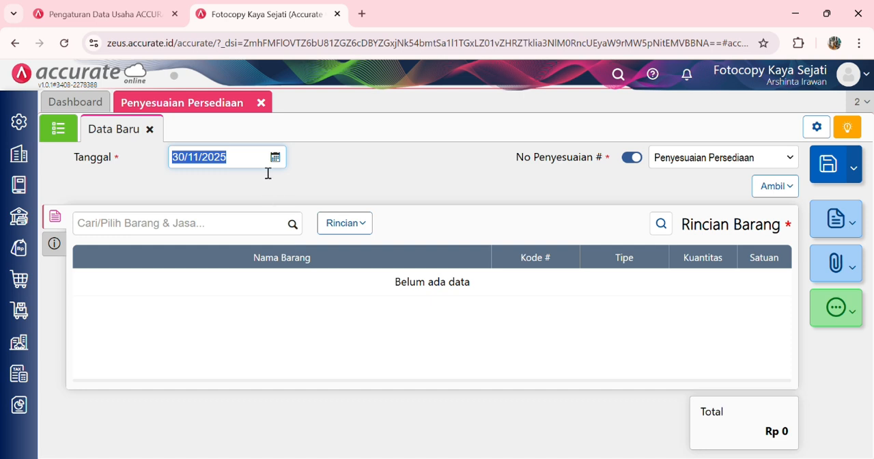
{"action": "type", "text": "17012024"}
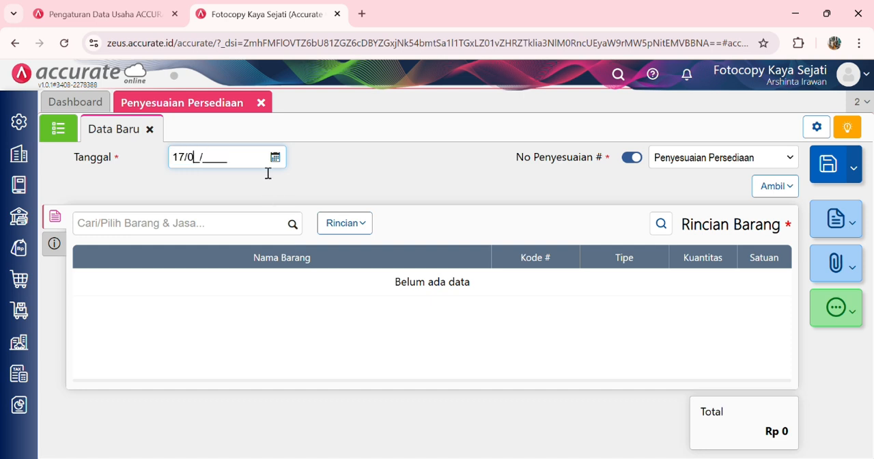
{"action": "left_click", "coordinate": [336, 223]}
{"action": "left_click", "coordinate": [335, 223]}
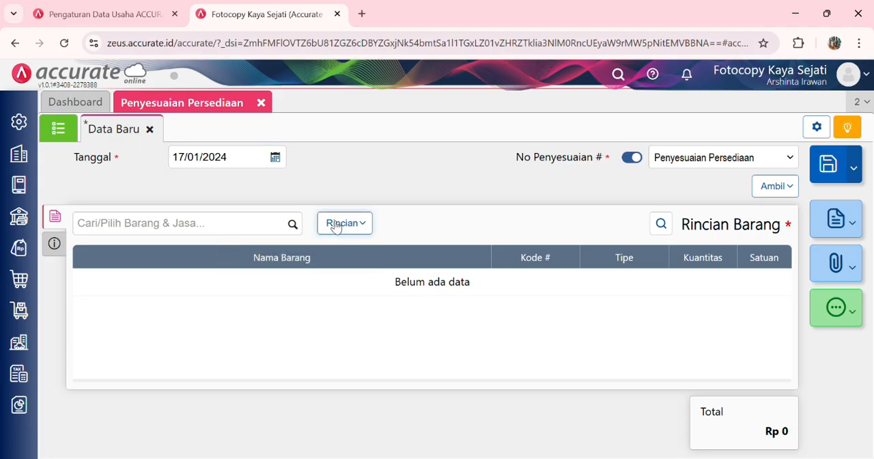
Step: Add Bolpoin Standard to the adjustment as a Pengurangan of 15 pcs from the Depan warehouse
{"action": "left_click", "coordinate": [292, 226]}
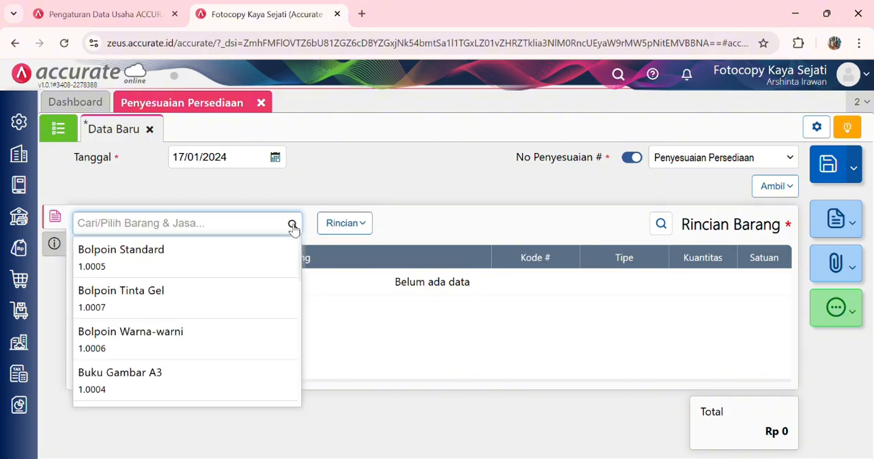
{"action": "left_click", "coordinate": [263, 268]}
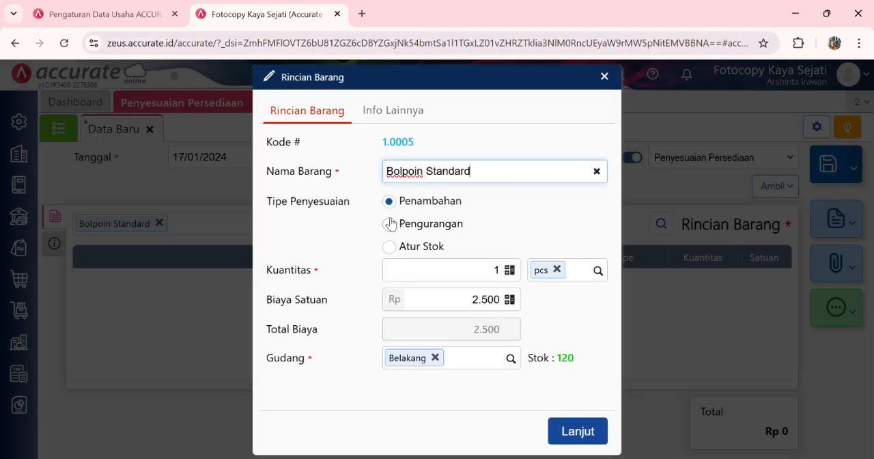
{"action": "left_click", "coordinate": [390, 224]}
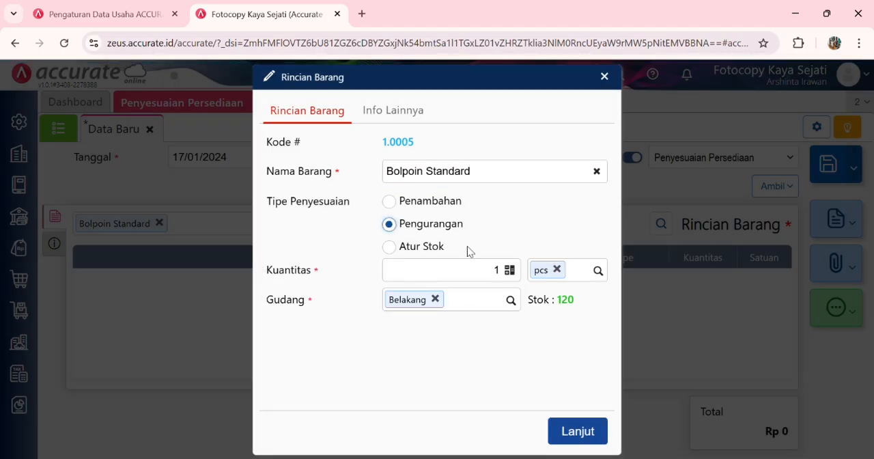
{"action": "left_click", "coordinate": [512, 300]}
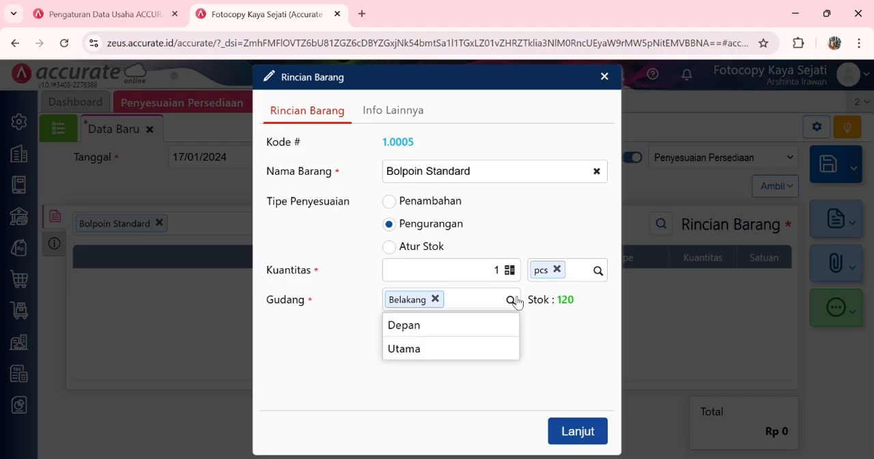
{"action": "left_click", "coordinate": [491, 324]}
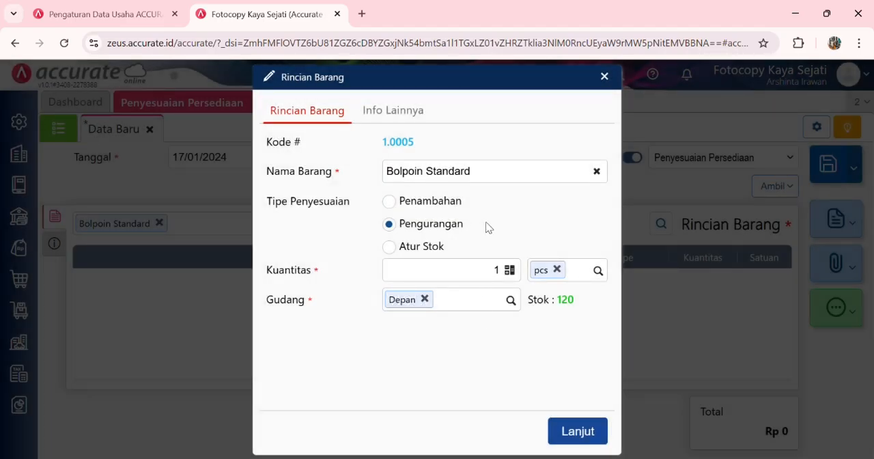
{"action": "left_click", "coordinate": [507, 276]}
{"action": "type", "text": "5"}
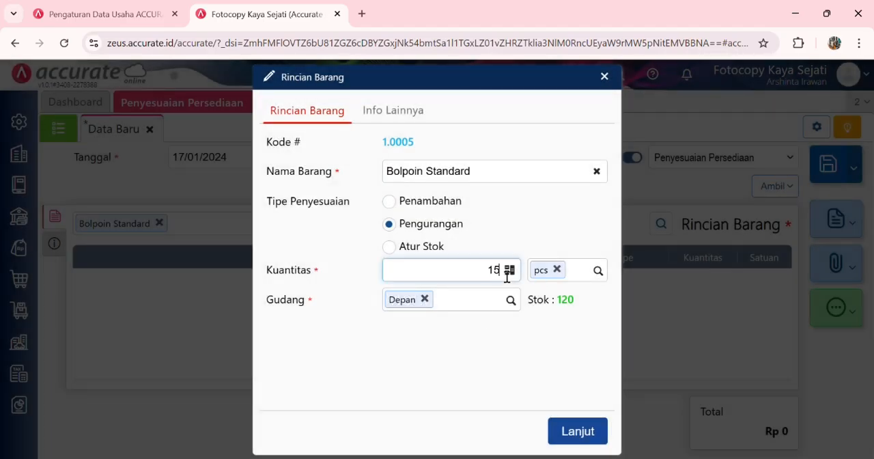
{"action": "left_click", "coordinate": [577, 431]}
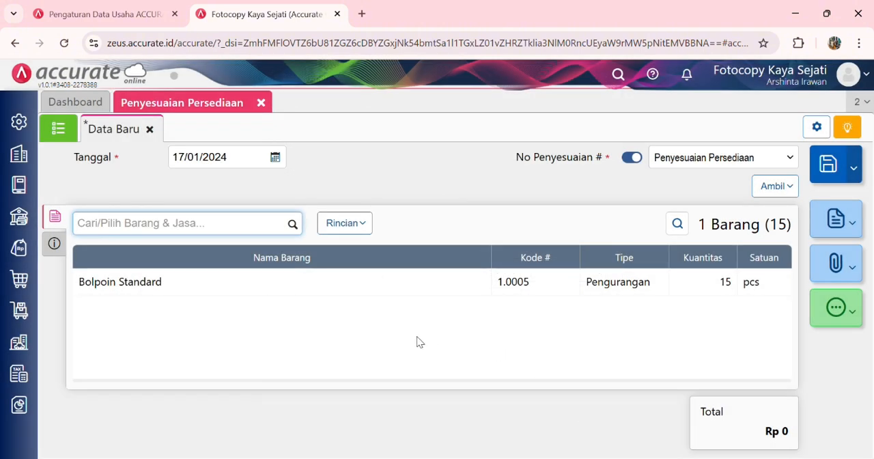
Step: Set the adjustment account of this inventory adjustment to Beban Pemasaran (6104)
{"action": "left_click", "coordinate": [66, 241]}
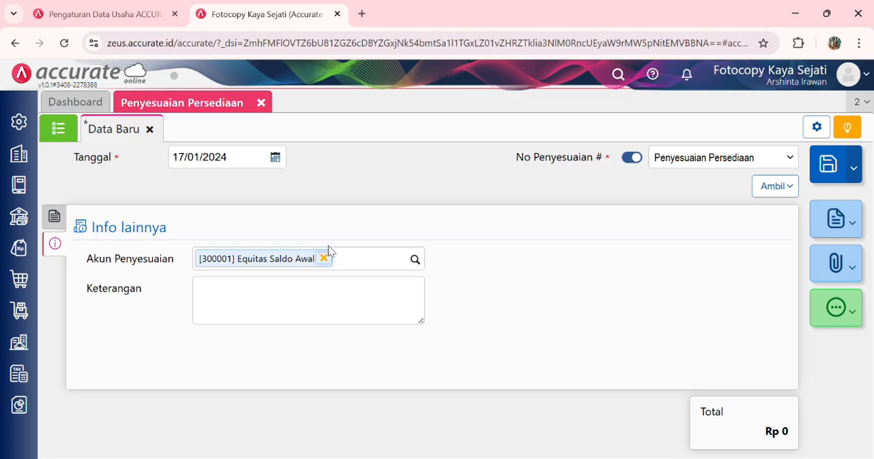
{"action": "left_click", "coordinate": [416, 260]}
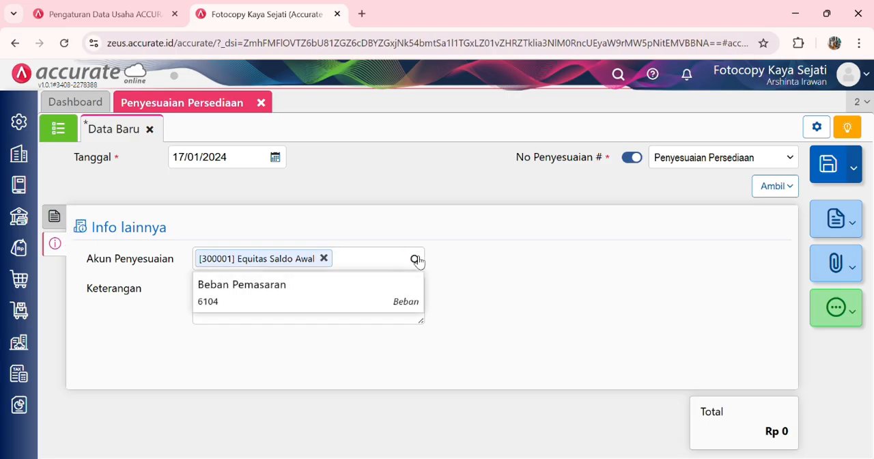
{"action": "left_click", "coordinate": [376, 292]}
Step: Enter the description "Produk cuma-cuma untuk pelanggan setia" and save the inventory adjustment
{"action": "left_click", "coordinate": [310, 304]}
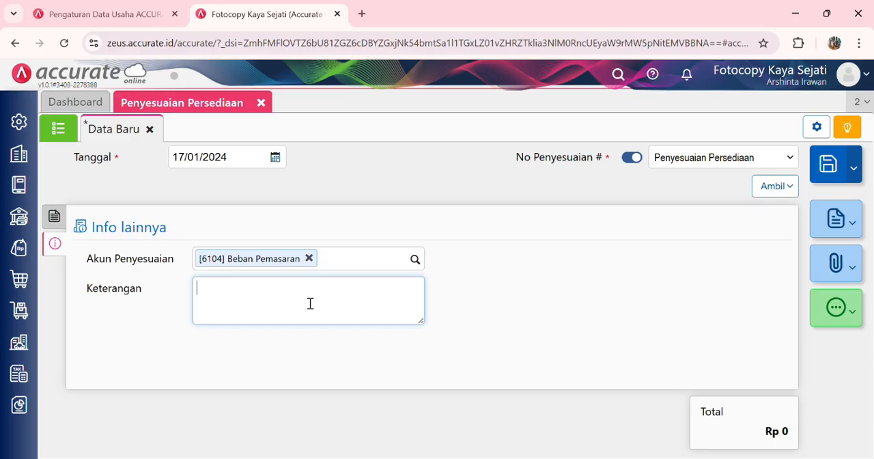
{"action": "type", "text": "Produk cuma-cuma "}
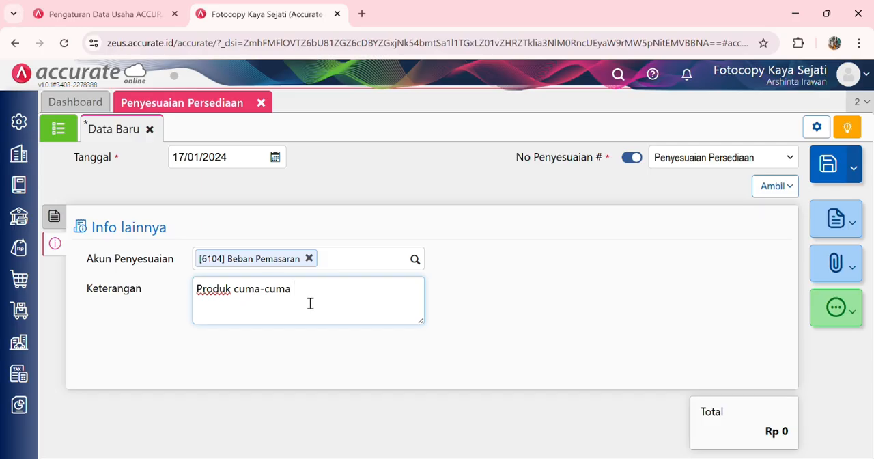
{"action": "type", "text": "untuk pelanggan setia"}
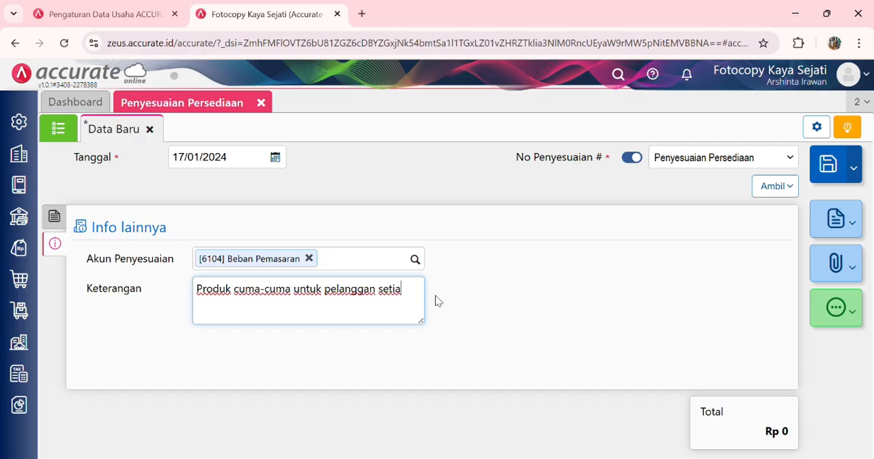
{"action": "left_click", "coordinate": [562, 302]}
{"action": "left_click", "coordinate": [60, 218]}
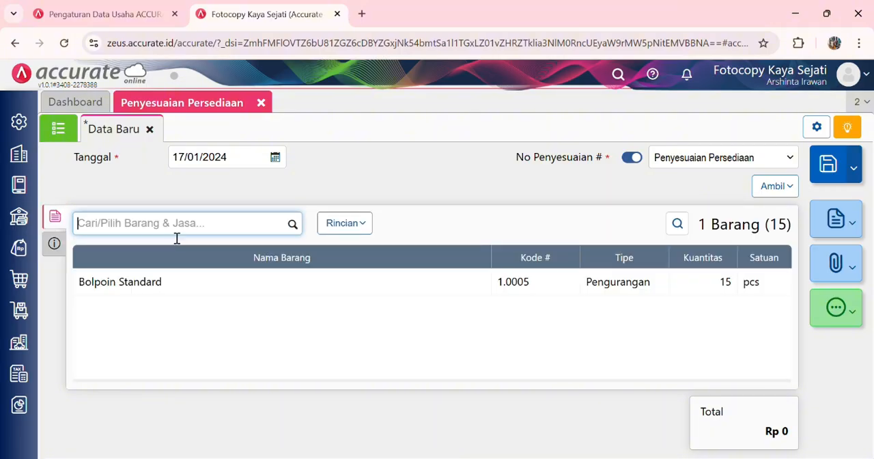
{"action": "left_click", "coordinate": [827, 168]}
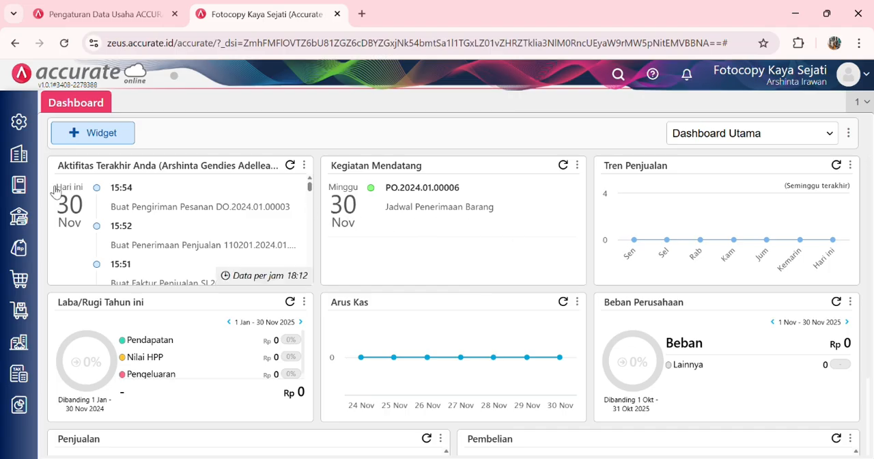
Step: Create a new Barang & Jasa item record named "Paket Back to School"
{"action": "left_click", "coordinate": [20, 309]}
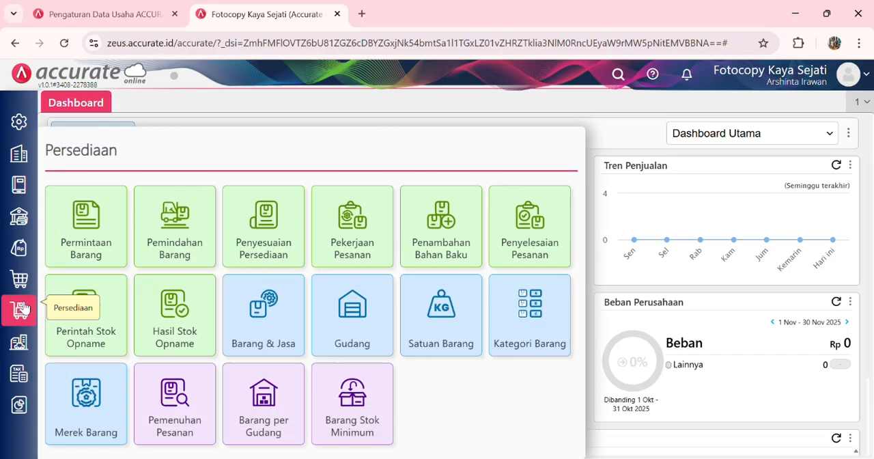
{"action": "left_click", "coordinate": [280, 318]}
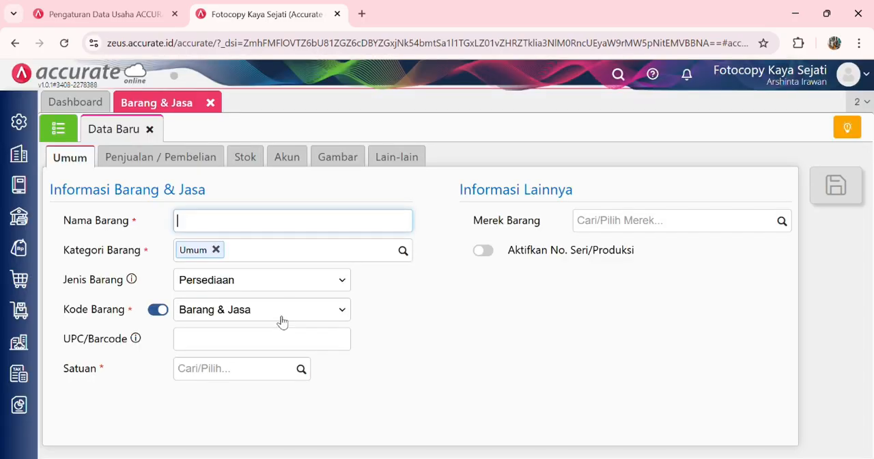
{"action": "left_click", "coordinate": [403, 250]}
{"action": "left_click", "coordinate": [404, 251]}
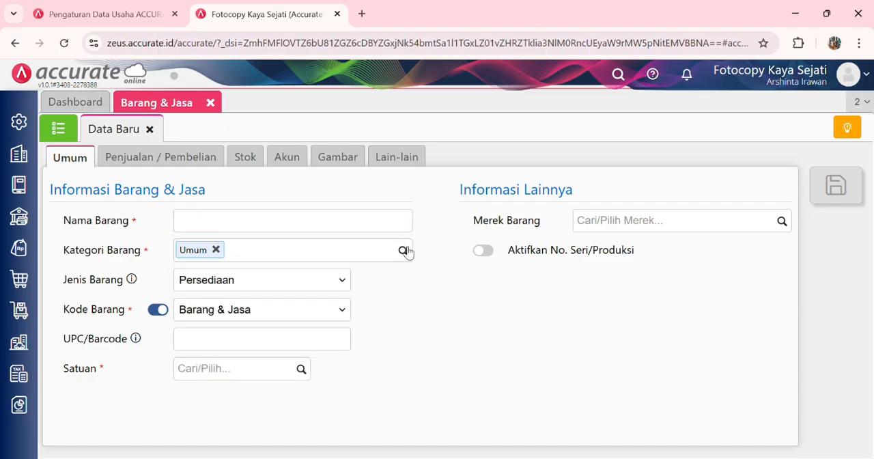
{"action": "left_click", "coordinate": [344, 228]}
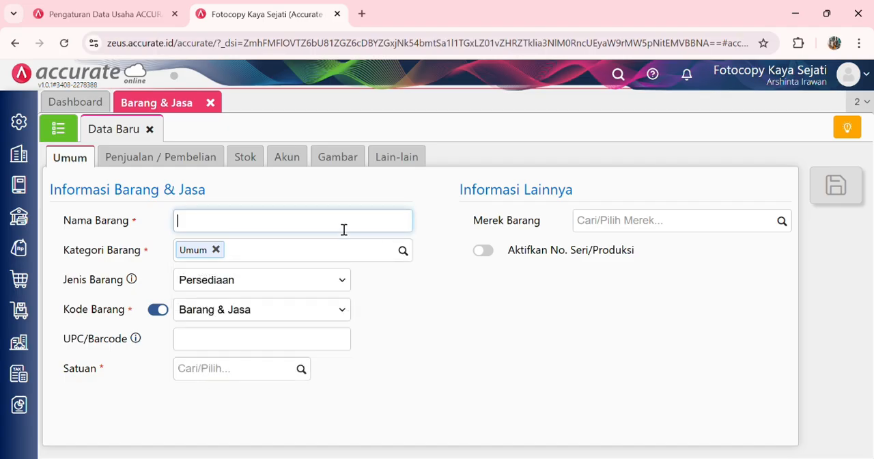
{"action": "type", "text": "Paket B"}
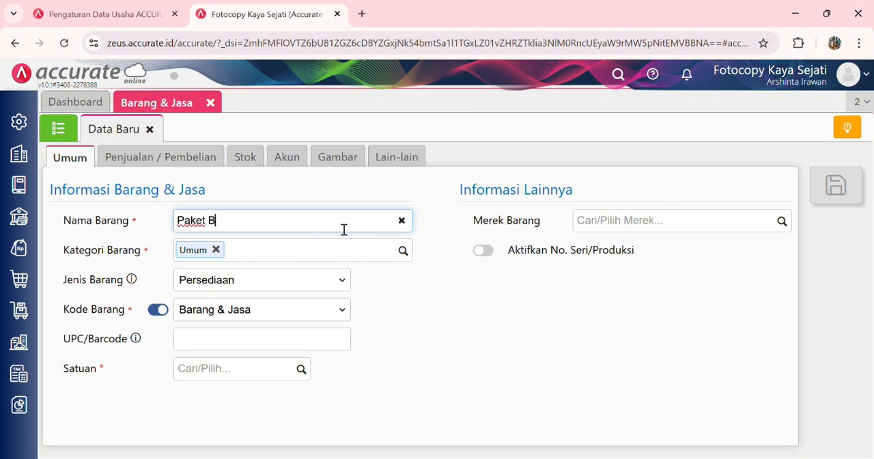
{"action": "type", "text": "ack to School"}
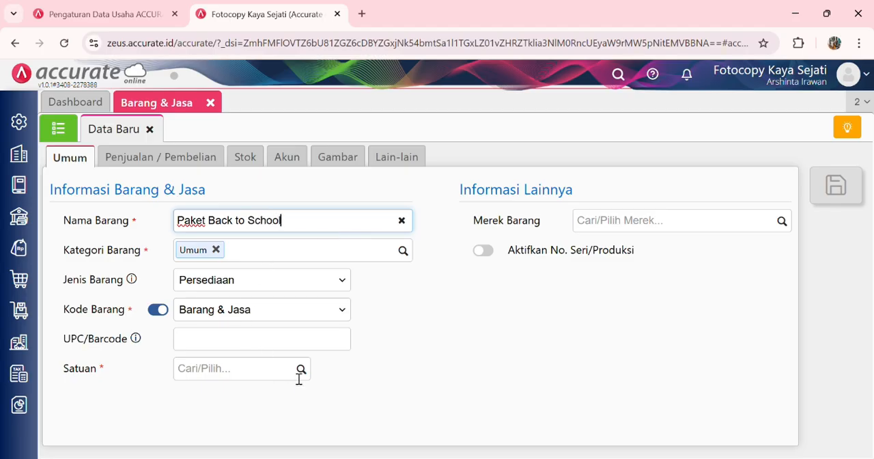
Step: Set the new item's type (Jenis Barang) to Grup and its unit to PCS
{"action": "left_click", "coordinate": [342, 280]}
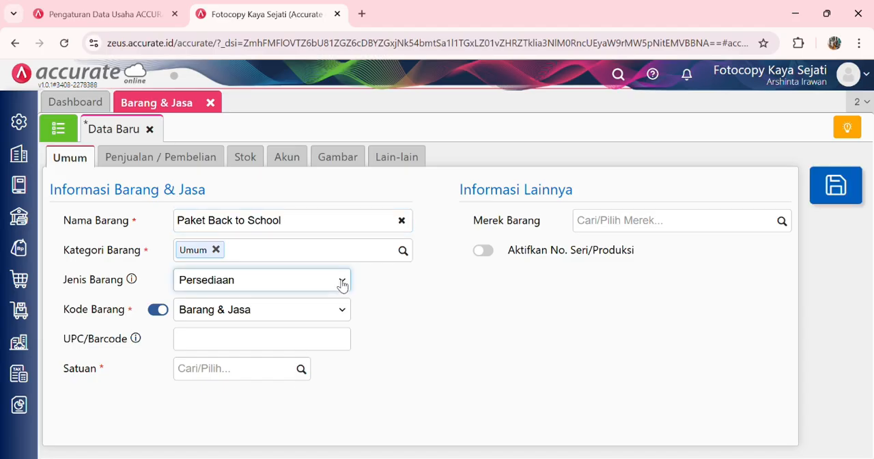
{"action": "left_click", "coordinate": [299, 350]}
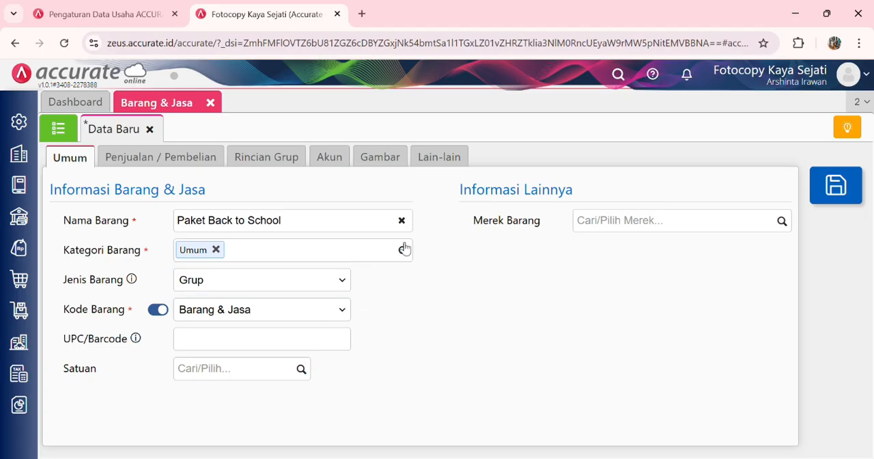
{"action": "left_click", "coordinate": [304, 375]}
{"action": "left_click", "coordinate": [260, 399]}
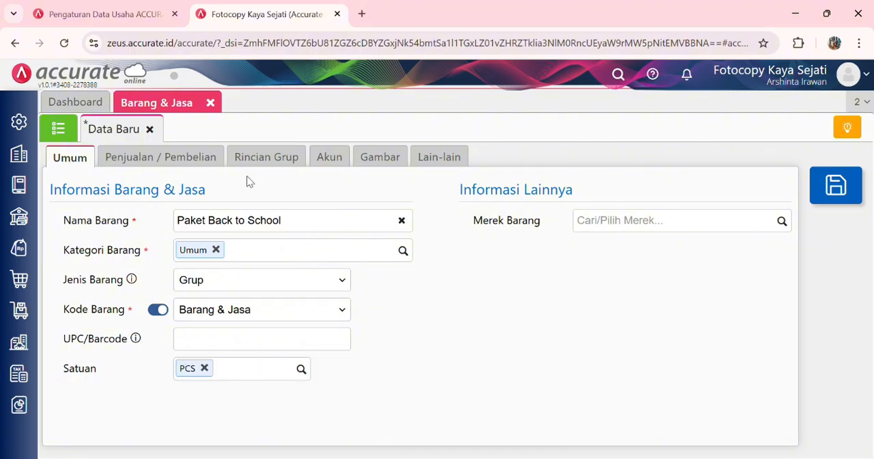
Step: Add 1 pcs of Buku Tulis A5 to the package's group details (Rincian Grup)
{"action": "left_click", "coordinate": [260, 157]}
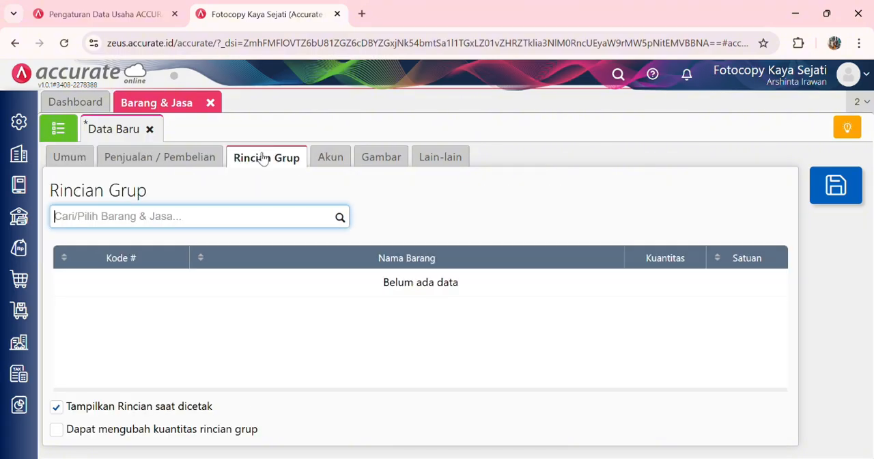
{"action": "left_click", "coordinate": [340, 219]}
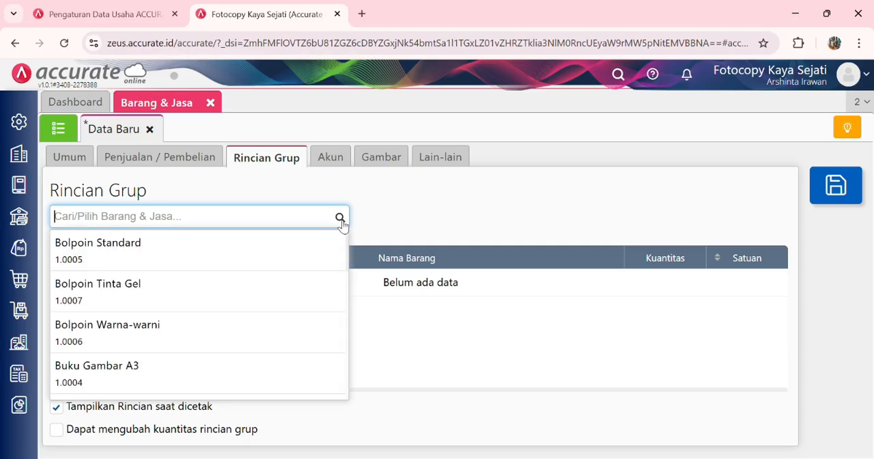
{"action": "type", "text": "bu"}
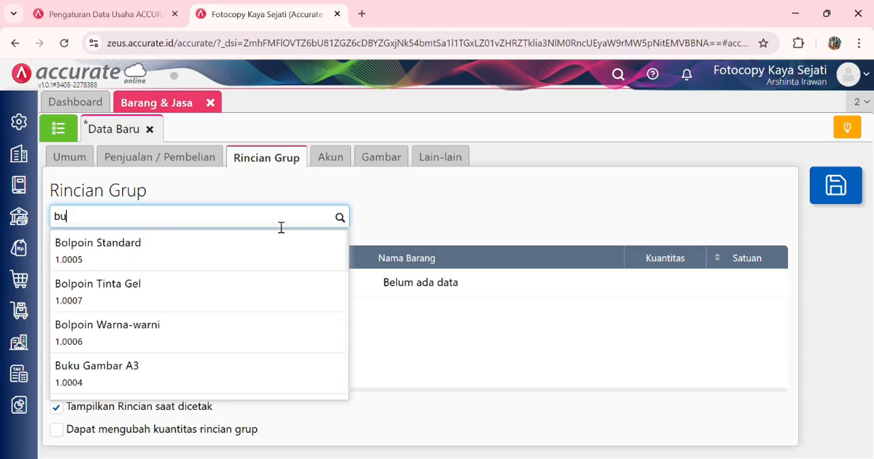
{"action": "type", "text": "ku tulis"}
{"action": "left_click", "coordinate": [249, 244]}
{"action": "left_click", "coordinate": [549, 337]}
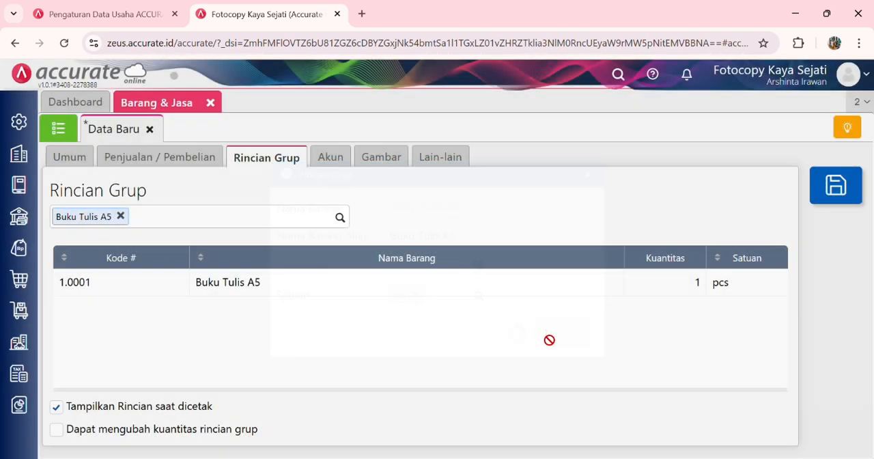
Step: Add 1 pcs of Buku Gambar A4 to the package's group details
{"action": "left_click", "coordinate": [340, 220]}
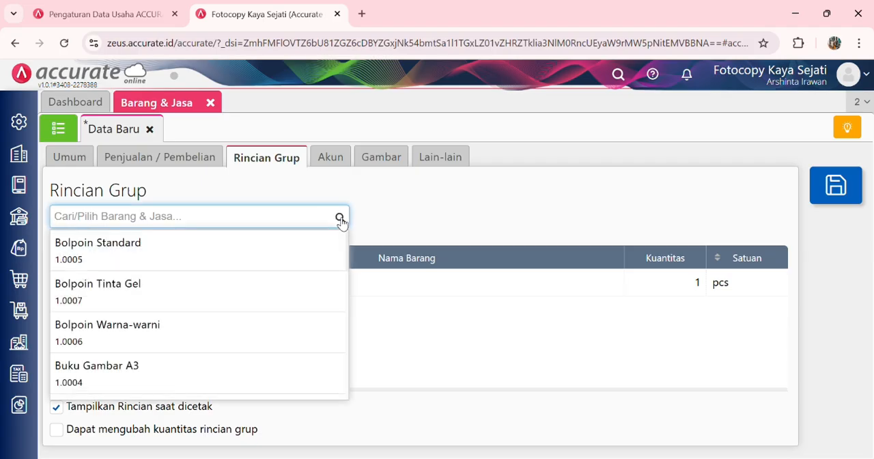
{"action": "type", "text": "buku g"}
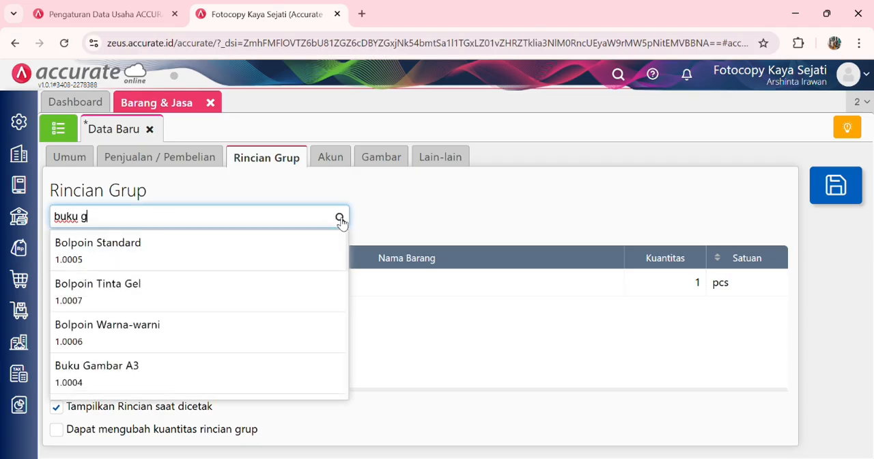
{"action": "type", "text": "ambar"}
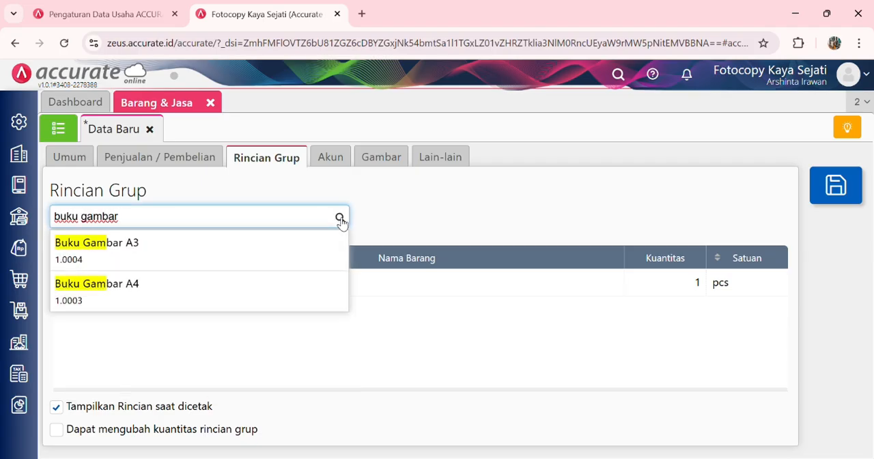
{"action": "left_click", "coordinate": [280, 284]}
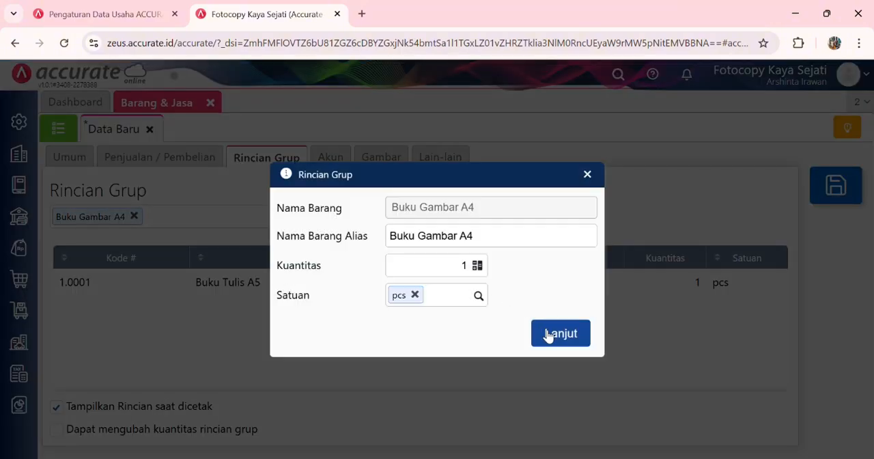
{"action": "left_click", "coordinate": [550, 334]}
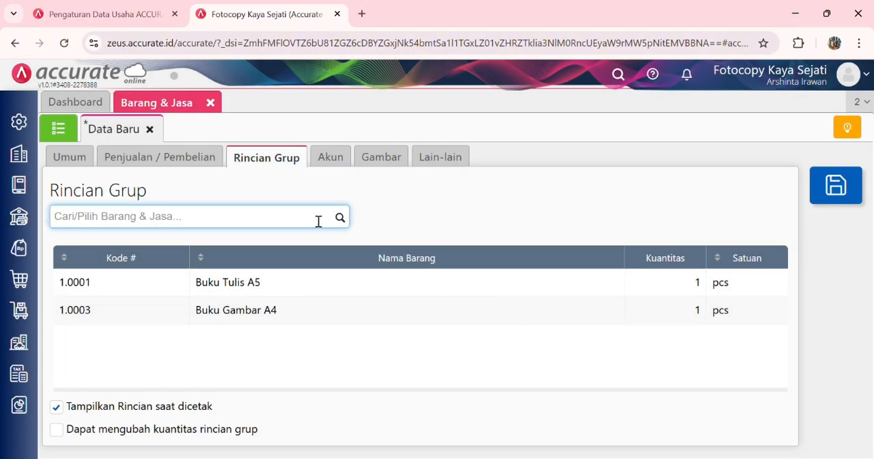
Step: Add 1 pcs of Bolpoin Standard to the package's group details
{"action": "left_click", "coordinate": [340, 218]}
{"action": "left_click", "coordinate": [282, 250]}
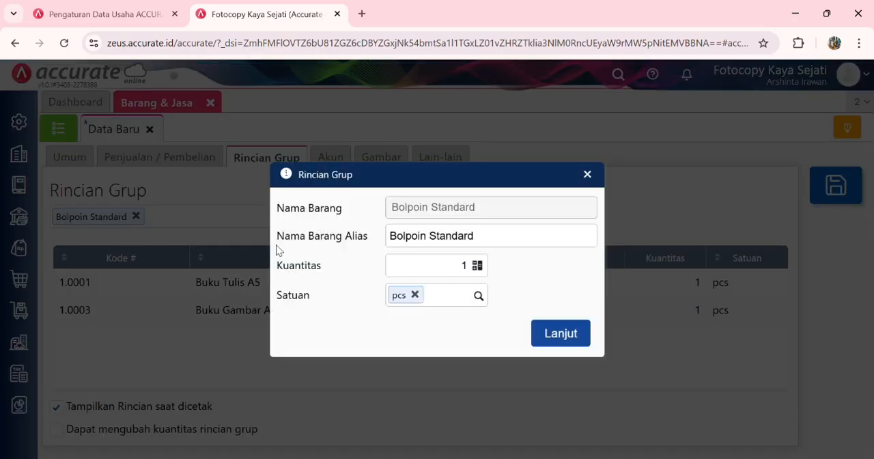
{"action": "left_click", "coordinate": [579, 335]}
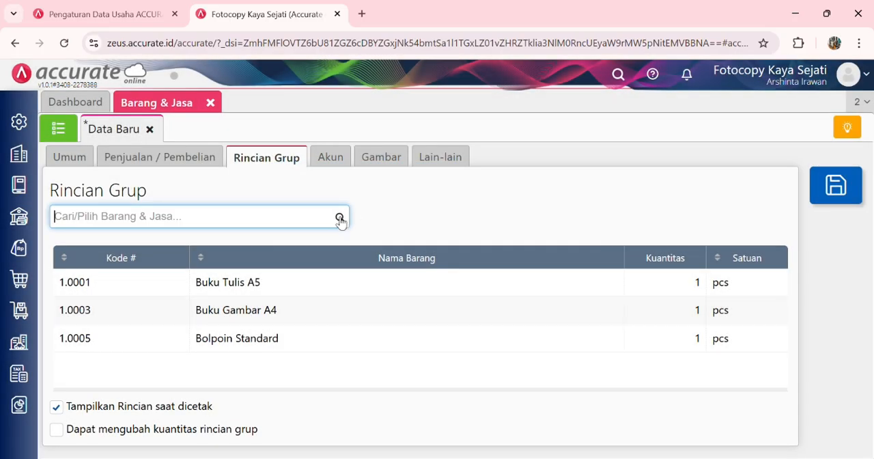
Step: Add 1 pcs of Pensil Warna to the package's group details
{"action": "left_click", "coordinate": [340, 218]}
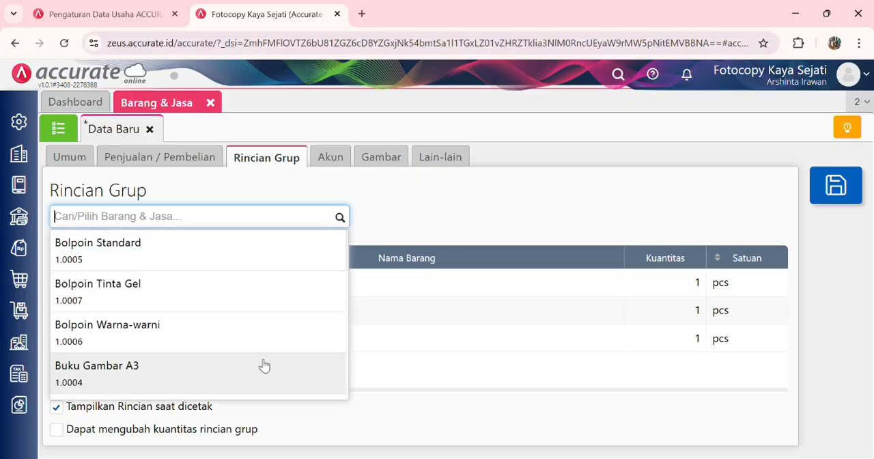
{"action": "scroll", "coordinate": [271, 335], "scroll_direction": "down", "scroll_amount": 1}
{"action": "scroll", "coordinate": [274, 314], "scroll_direction": "up", "scroll_amount": 1}
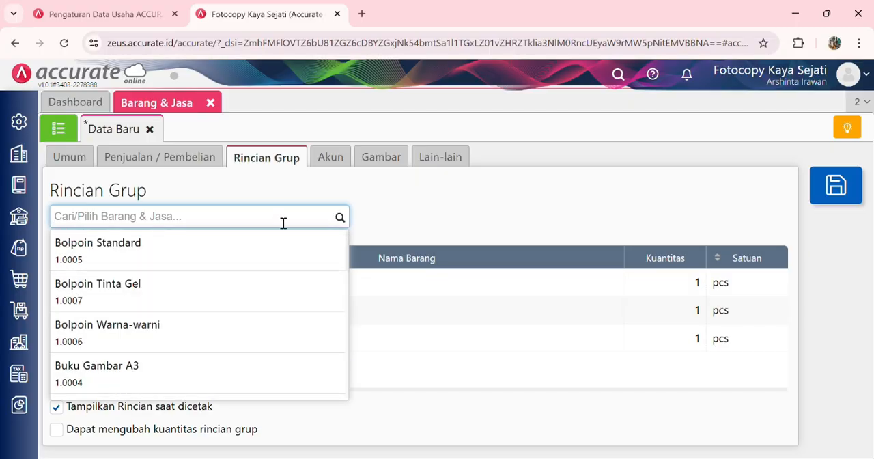
{"action": "type", "text": "pensi"}
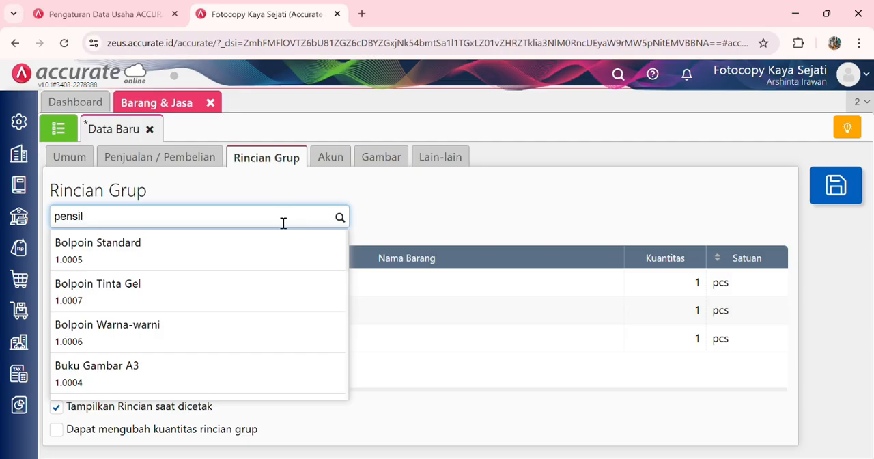
{"action": "type", "text": "l"}
{"action": "left_click", "coordinate": [264, 243]}
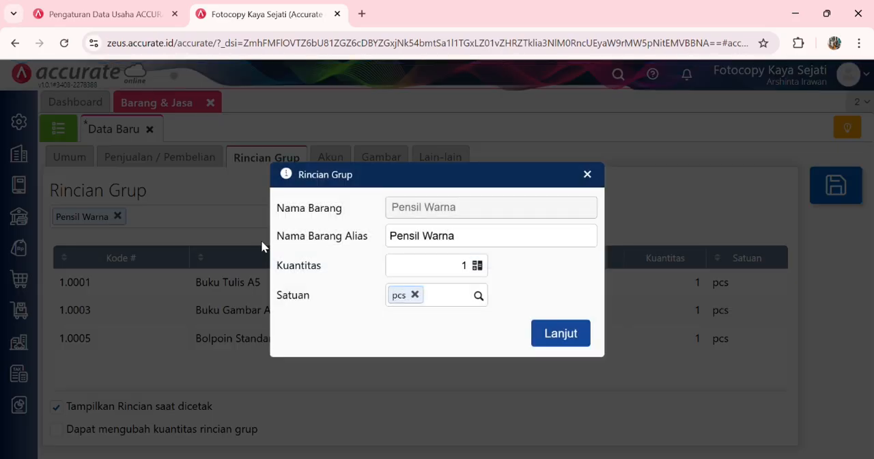
{"action": "left_click", "coordinate": [561, 333]}
Step: Apply Pajak Pertambahan Nilai (PPN 11%) as the package's sales and purchase tax
{"action": "left_click", "coordinate": [172, 167]}
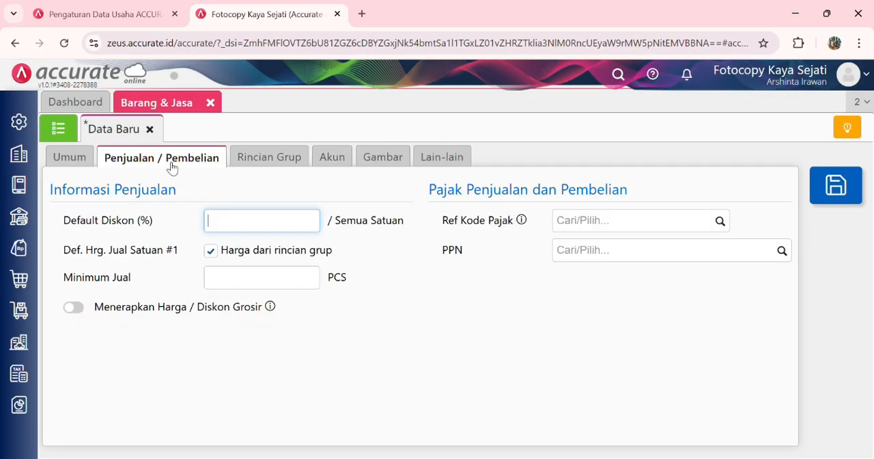
{"action": "left_click", "coordinate": [781, 250]}
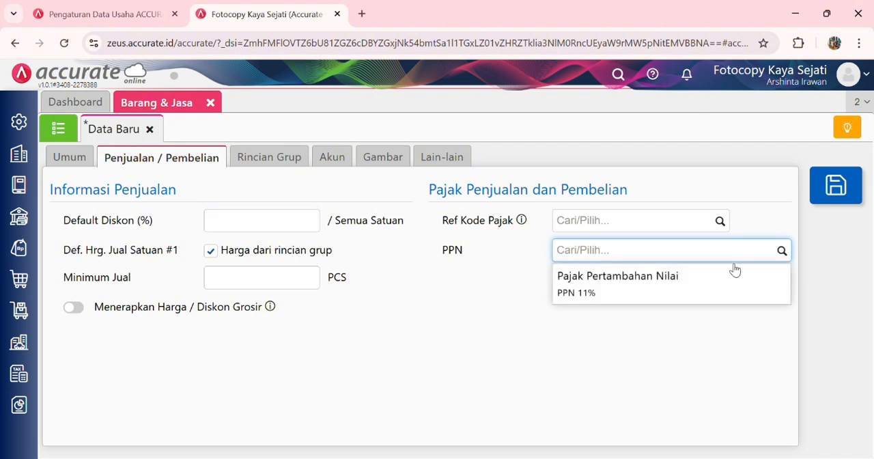
{"action": "left_click", "coordinate": [710, 293]}
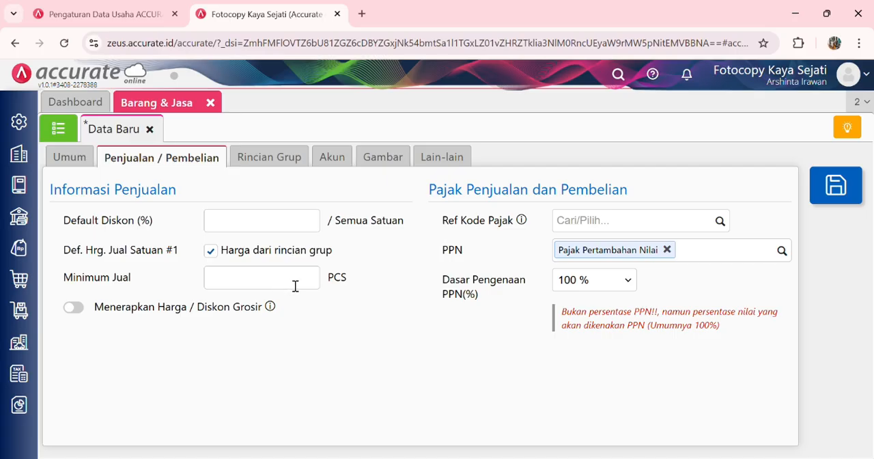
Step: Disable "Harga dari rincian grup" and enter a fixed default selling price per PCS for the package
{"action": "left_click", "coordinate": [211, 250]}
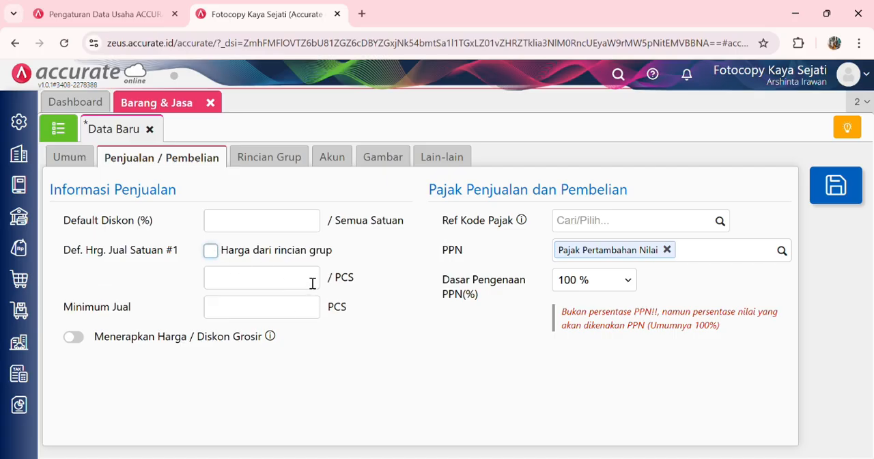
{"action": "left_click", "coordinate": [313, 283]}
{"action": "type", "text": "2.0"}
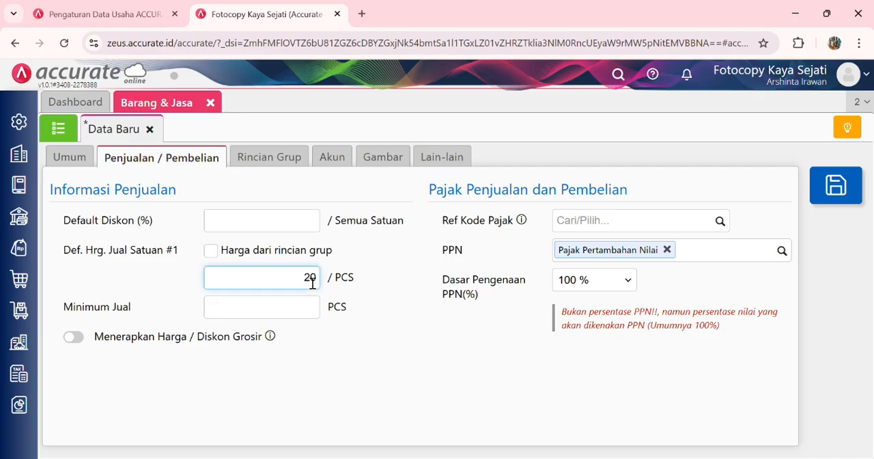
{"action": "type", "text": "000"}
Step: Review the package's group details and save the Paket Back to School item
{"action": "left_click", "coordinate": [269, 164]}
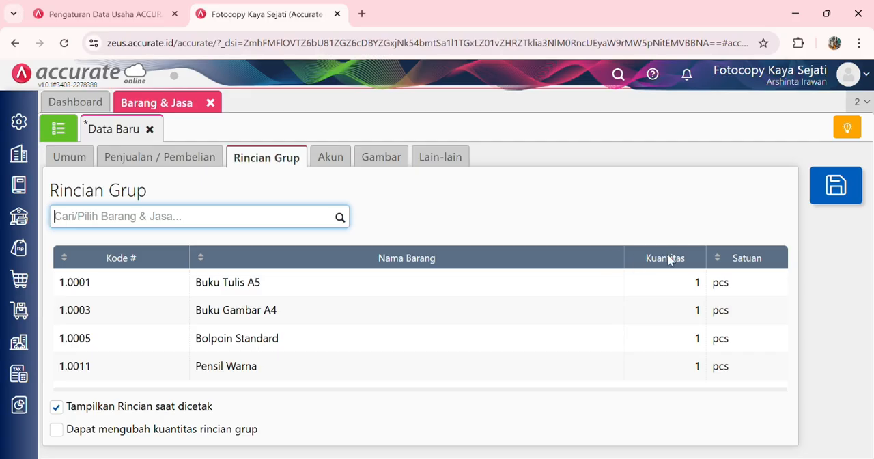
{"action": "left_click", "coordinate": [850, 193]}
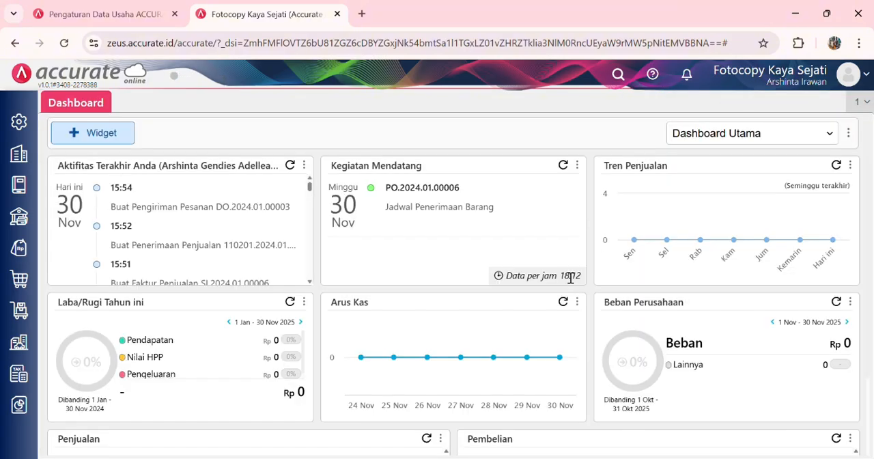
{"action": "key", "text": "alt"}
Step: Start a new sales invoice (Faktur Penjualan) for Pelanggan Umum dated 19/01/2024
{"action": "left_click", "coordinate": [18, 247]}
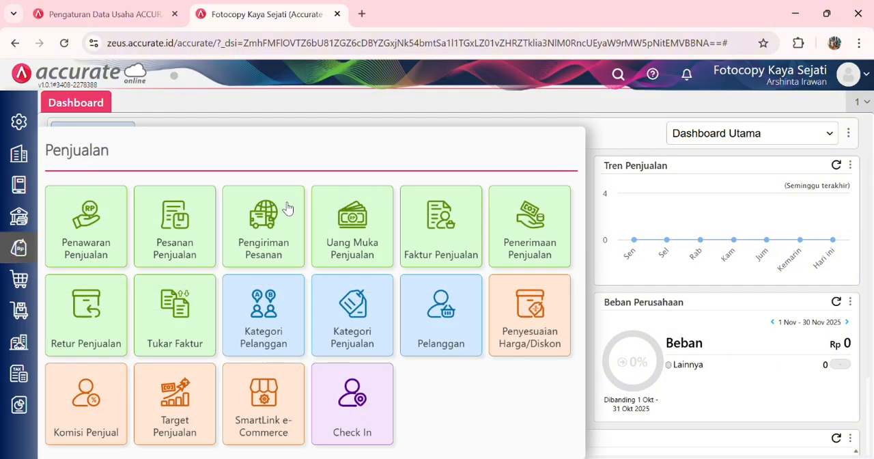
{"action": "left_click", "coordinate": [441, 213]}
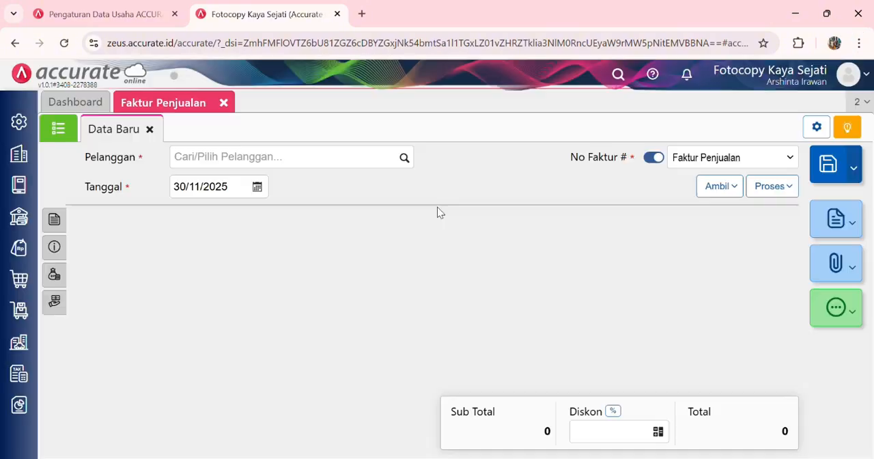
{"action": "left_click", "coordinate": [405, 160]}
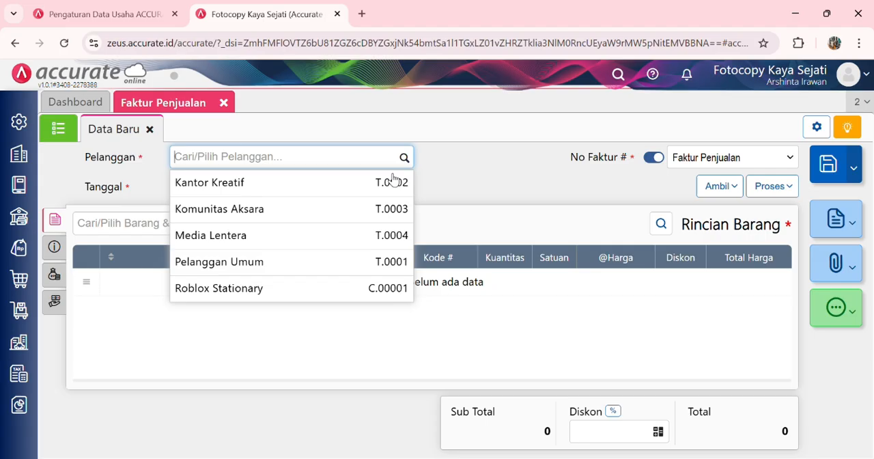
{"action": "left_click", "coordinate": [346, 265]}
{"action": "left_click", "coordinate": [237, 188]}
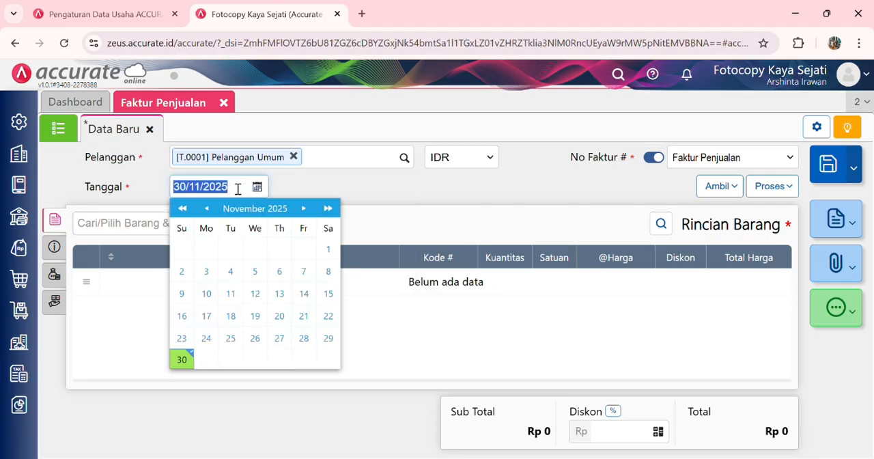
{"action": "type", "text": "19/01/2024"}
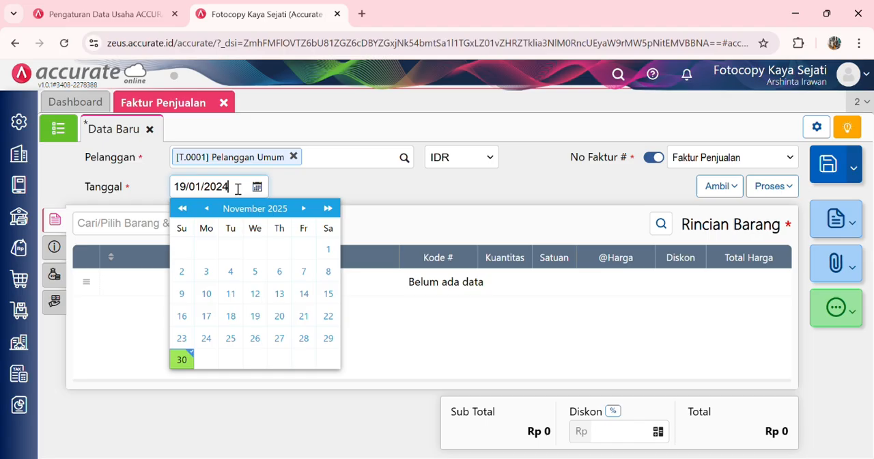
{"action": "left_click", "coordinate": [461, 228]}
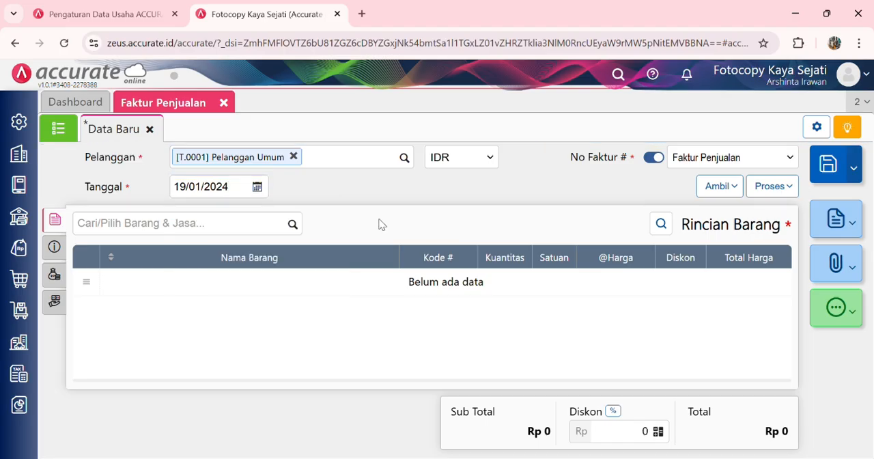
Step: Add 80 PCS of Paket Back to School to the invoice's item details
{"action": "left_click", "coordinate": [295, 227]}
{"action": "scroll", "coordinate": [232, 338], "scroll_direction": "down", "scroll_amount": 5}
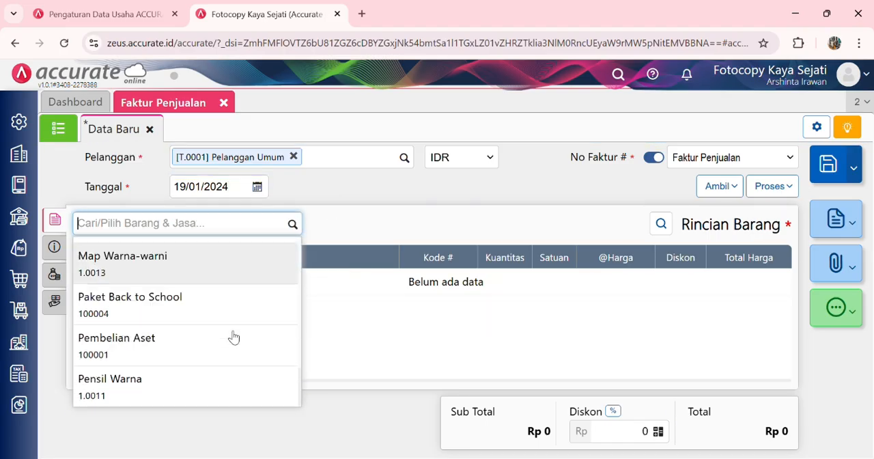
{"action": "left_click", "coordinate": [249, 305]}
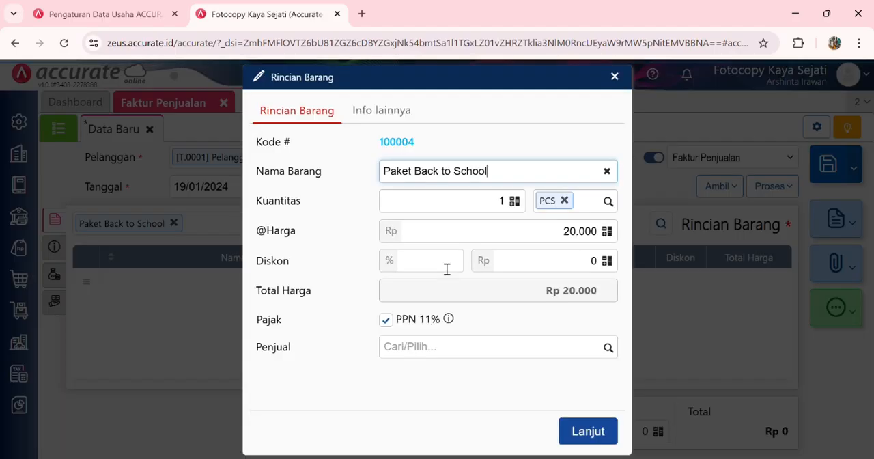
{"action": "left_click", "coordinate": [513, 205]}
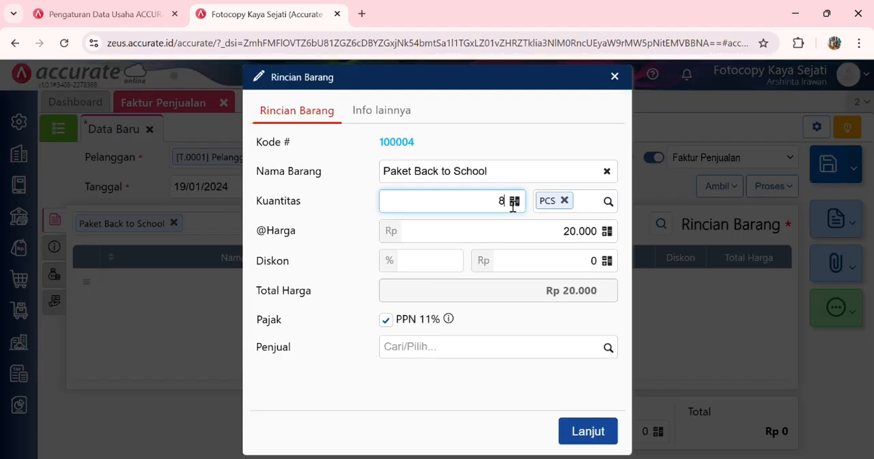
{"action": "left_click", "coordinate": [558, 328]}
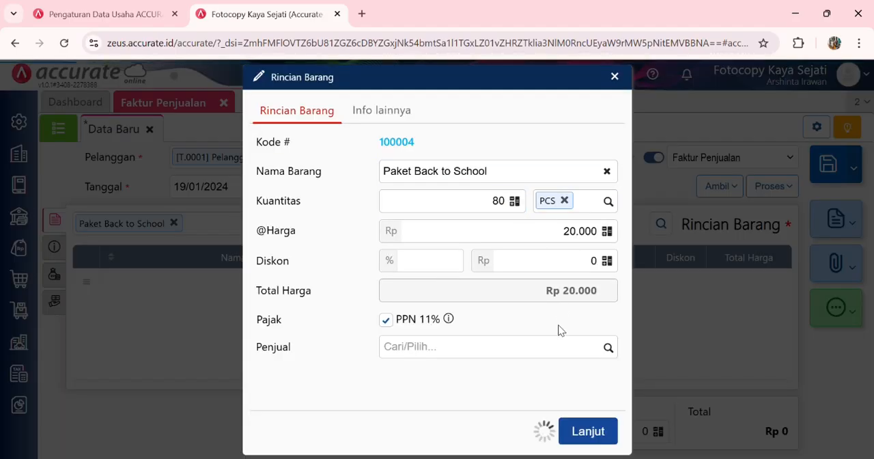
{"action": "left_click", "coordinate": [594, 434]}
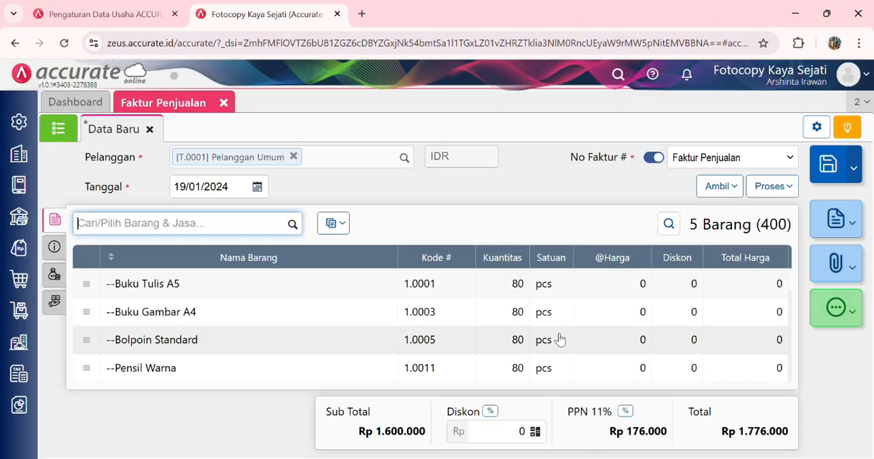
Step: Set the invoice's delivery date (Tgl Pengiriman) to 19/01/2024
{"action": "left_click", "coordinate": [55, 246]}
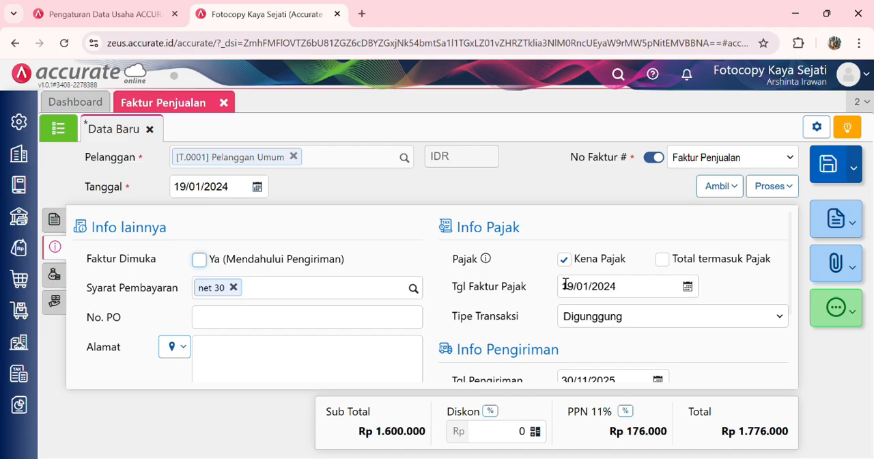
{"action": "scroll", "coordinate": [566, 284], "scroll_direction": "down", "scroll_amount": 1}
{"action": "left_click", "coordinate": [628, 311]}
{"action": "type", "text": "1"}
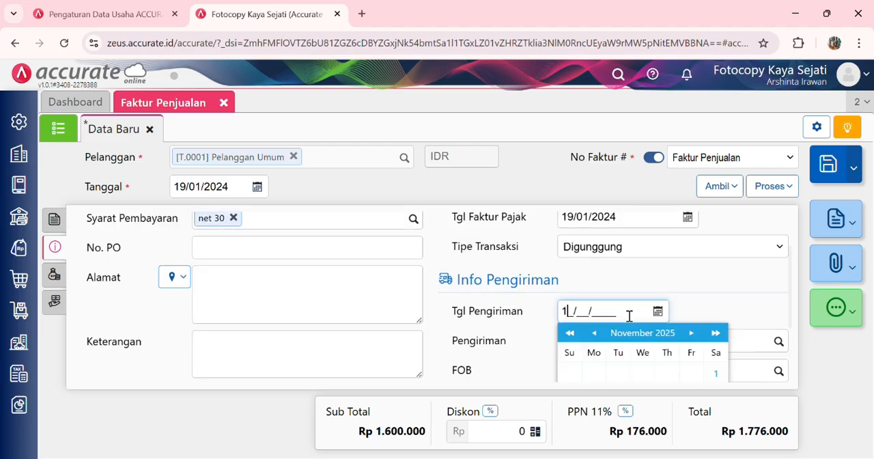
{"action": "type", "text": "9/01/2024"}
{"action": "scroll", "coordinate": [491, 271], "scroll_direction": "up", "scroll_amount": 1}
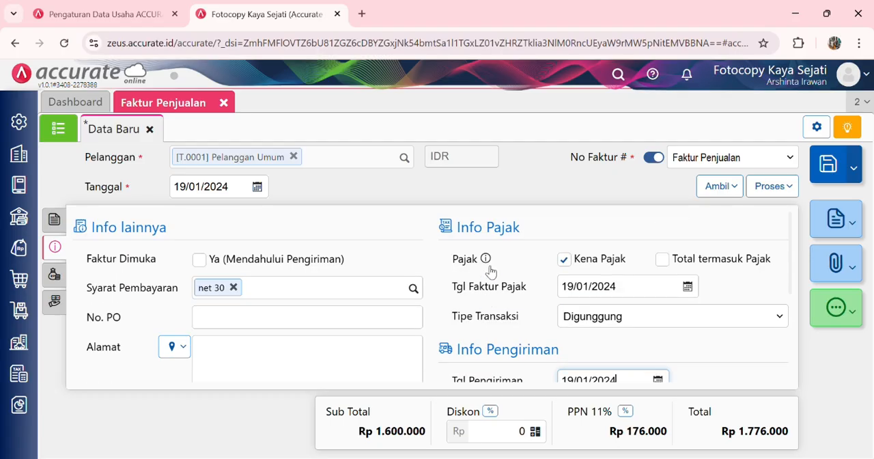
Step: Change the warehouse of all invoice items to Depan using the Ubah Semua Gudang option
{"action": "left_click", "coordinate": [56, 222]}
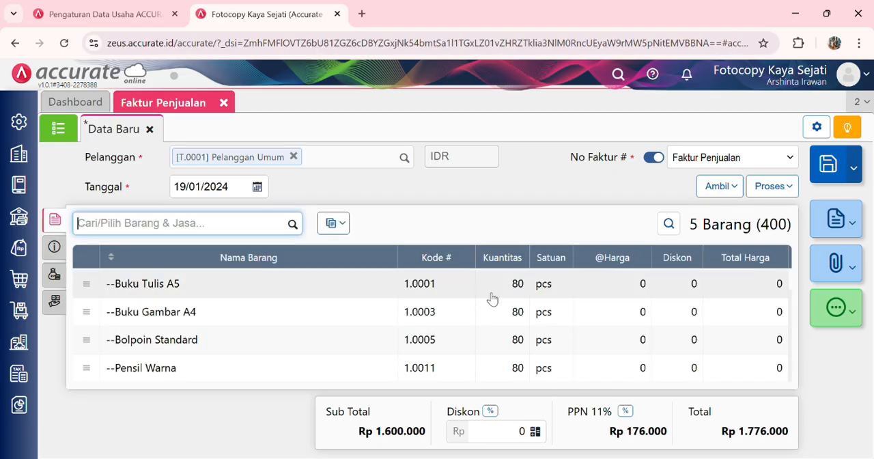
{"action": "left_click", "coordinate": [340, 223]}
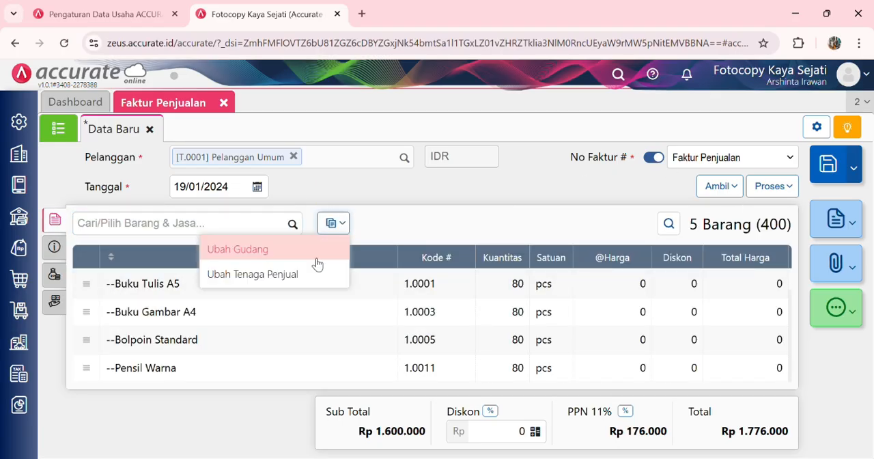
{"action": "left_click", "coordinate": [317, 258]}
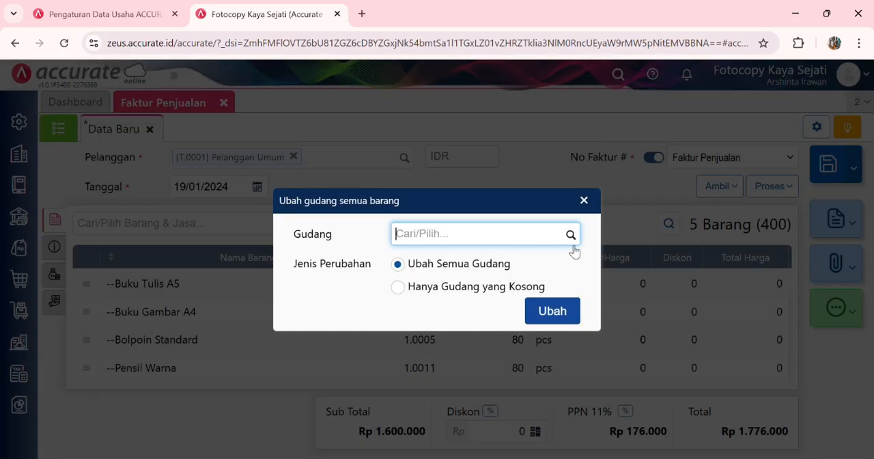
{"action": "left_click", "coordinate": [571, 234]}
{"action": "left_click", "coordinate": [485, 312]}
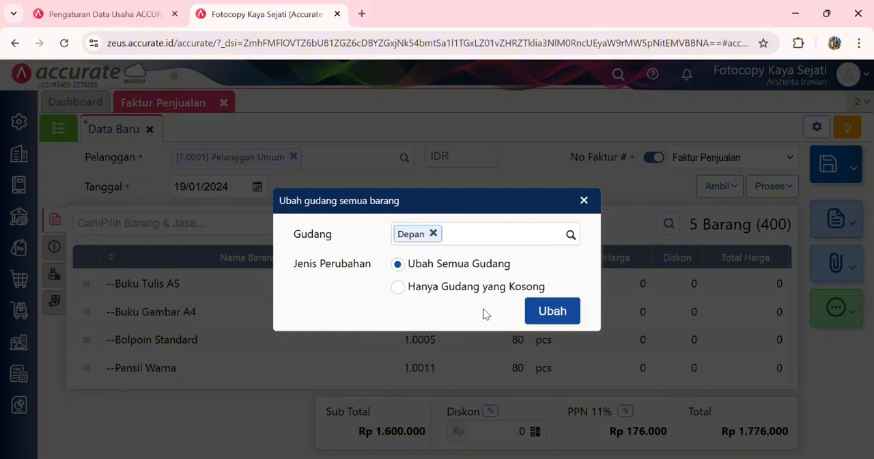
{"action": "left_click", "coordinate": [548, 312]}
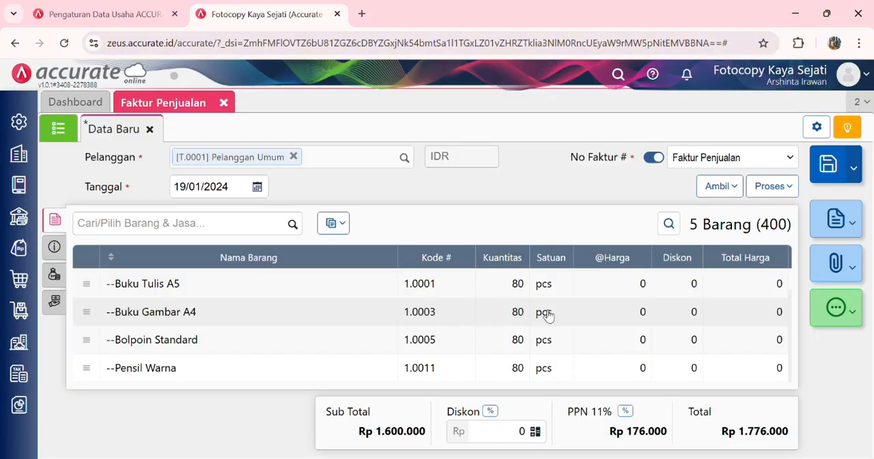
Step: Process the invoice into a sales receipt (Penerimaan Penjualan) and set its payment date to 19/01/2024
{"action": "left_click", "coordinate": [771, 186]}
{"action": "left_click", "coordinate": [746, 208]}
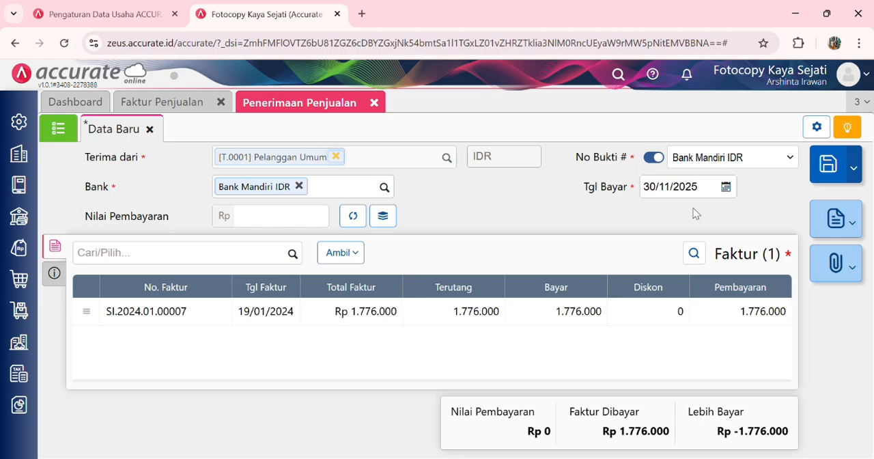
{"action": "left_click", "coordinate": [711, 196]}
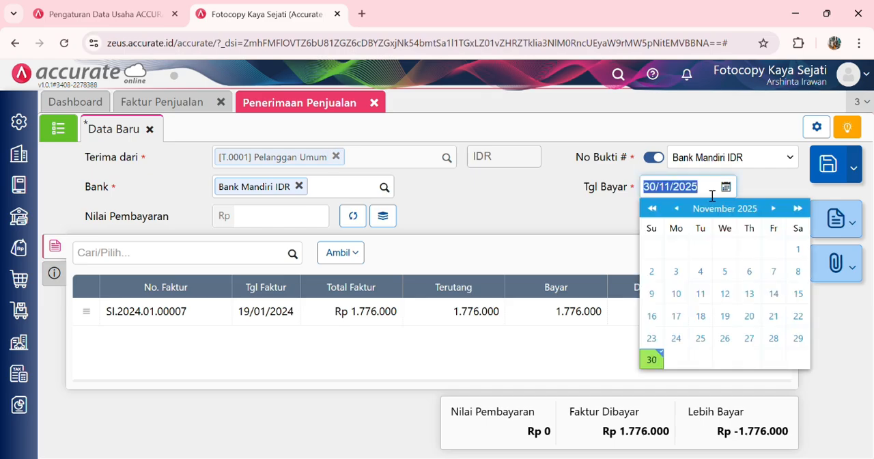
{"action": "type", "text": "19/01/202"}
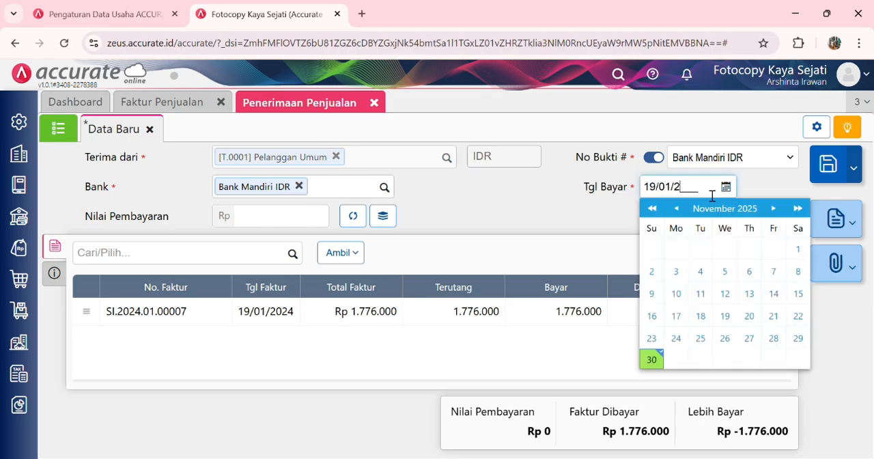
{"action": "left_click", "coordinate": [636, 207]}
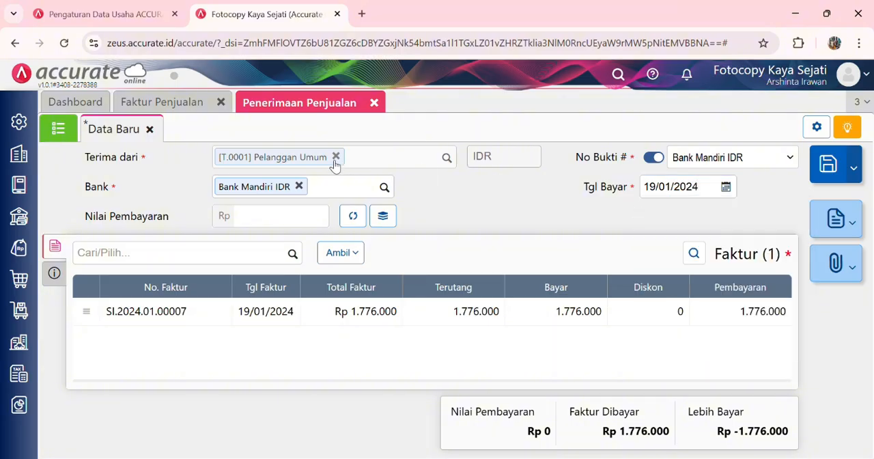
Step: Set the receiving bank to Kas IDR and calculate the payment value from the listed invoice
{"action": "left_click", "coordinate": [384, 189]}
{"action": "left_click", "coordinate": [355, 227]}
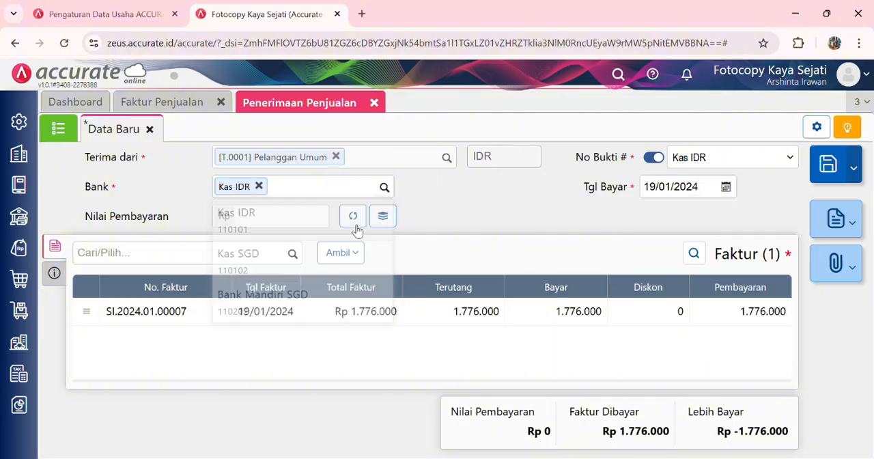
{"action": "left_click", "coordinate": [354, 224]}
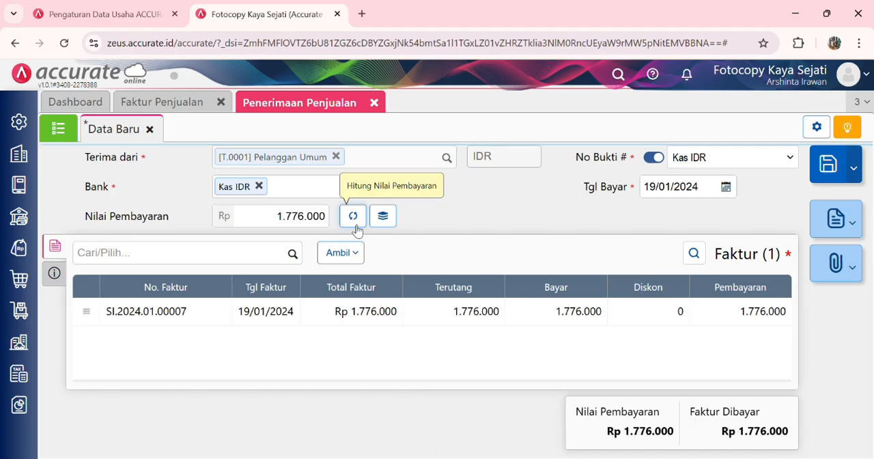
Step: Check the receipt's payment method, save the sales receipt and close its form
{"action": "left_click", "coordinate": [55, 274]}
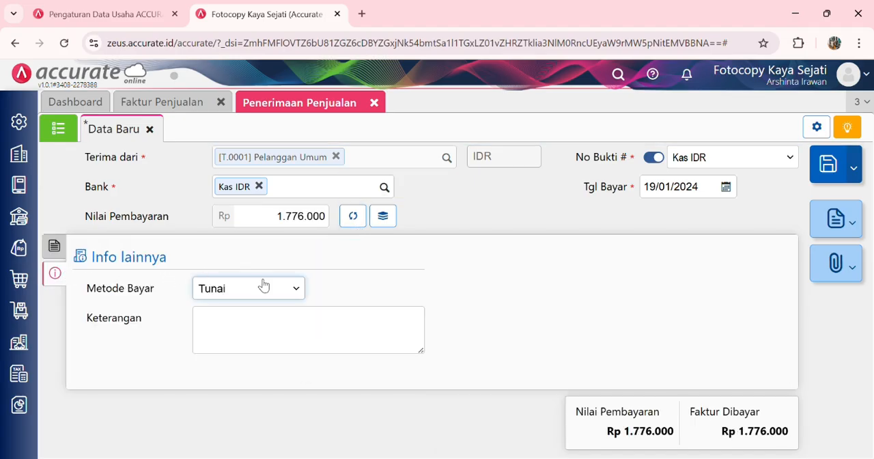
{"action": "key", "text": "Down"}
{"action": "left_click", "coordinate": [57, 246]}
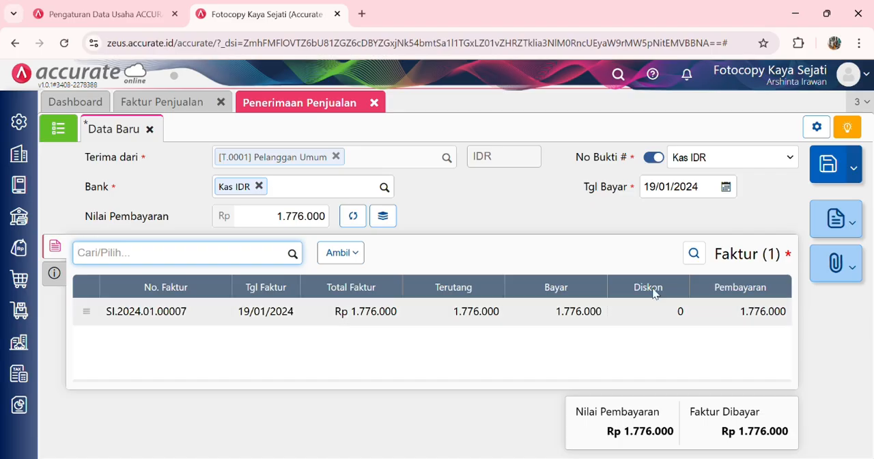
{"action": "left_click", "coordinate": [844, 162]}
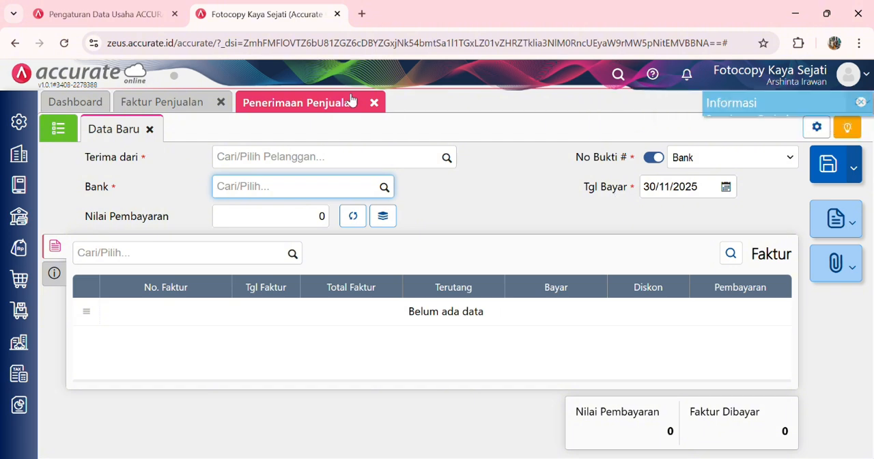
{"action": "left_click", "coordinate": [374, 103]}
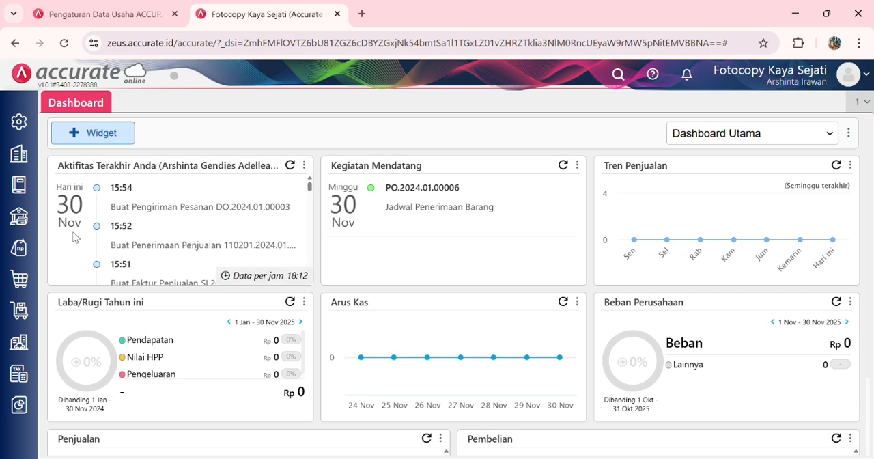
Step: Start a new job order (Pekerjaan Pesanan) in inventory dated 20/01/2024
{"action": "left_click", "coordinate": [19, 311]}
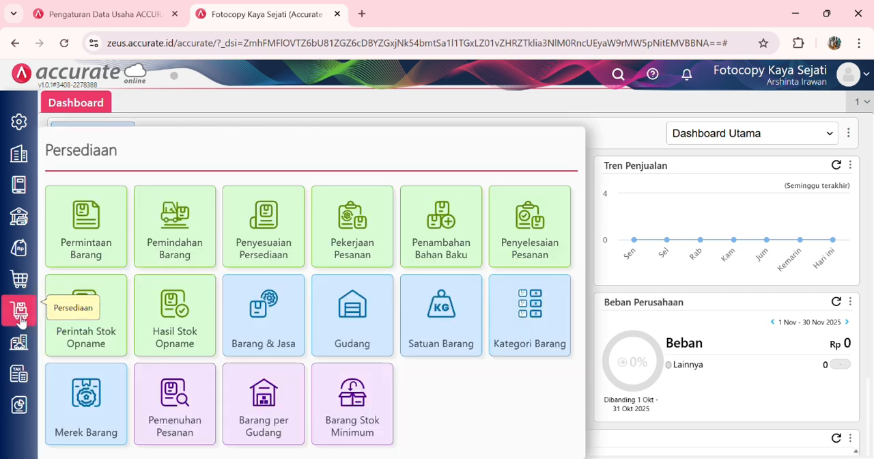
{"action": "left_click", "coordinate": [356, 249]}
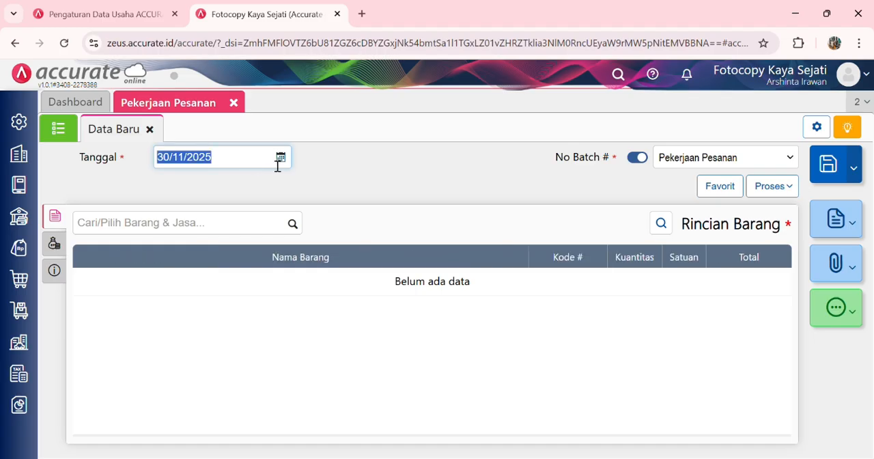
{"action": "left_click", "coordinate": [269, 161]}
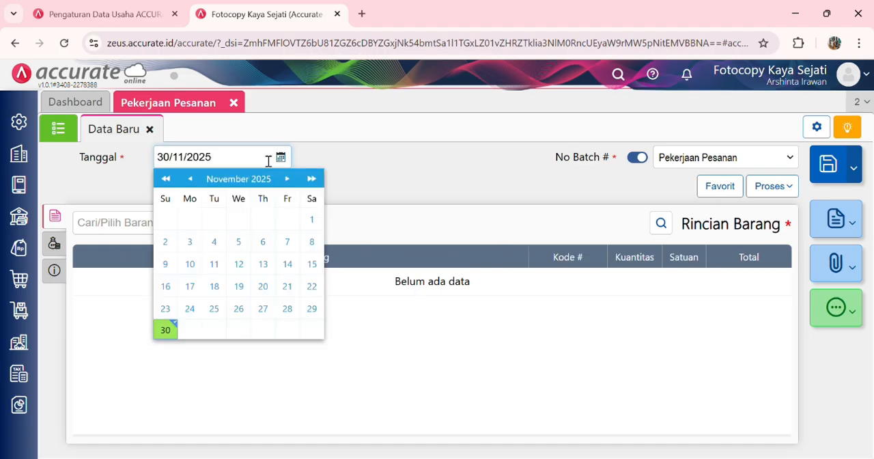
{"action": "left_click", "coordinate": [269, 161]}
{"action": "type", "text": "20/0"}
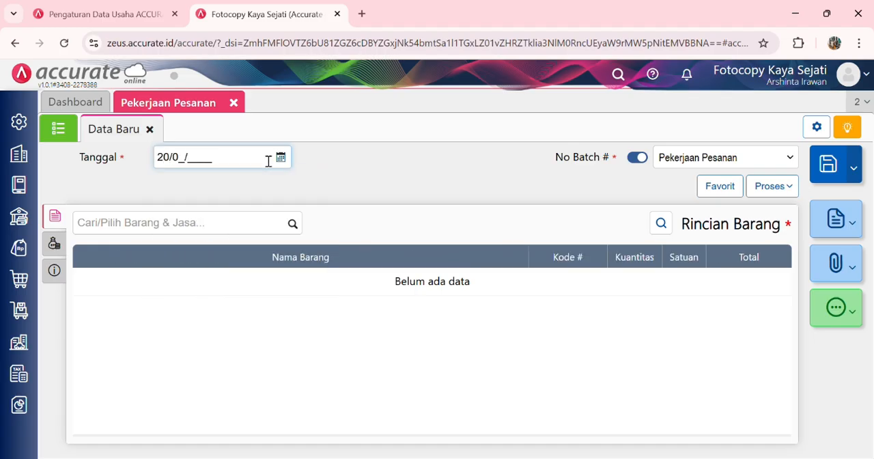
{"action": "type", "text": "1/2024"}
Step: Add 100 pcs of Bolpoin Standard from the Belakang warehouse to the job order's item details
{"action": "left_click", "coordinate": [293, 225]}
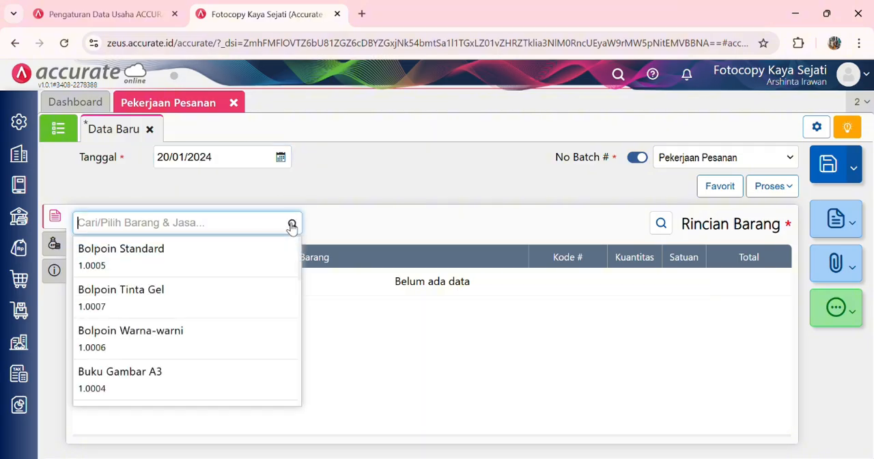
{"action": "left_click", "coordinate": [257, 264]}
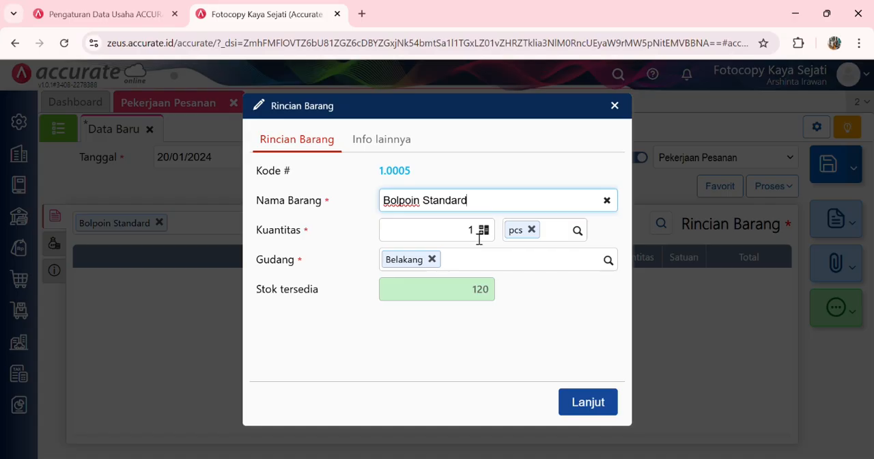
{"action": "left_click", "coordinate": [479, 237]}
{"action": "type", "text": "00"}
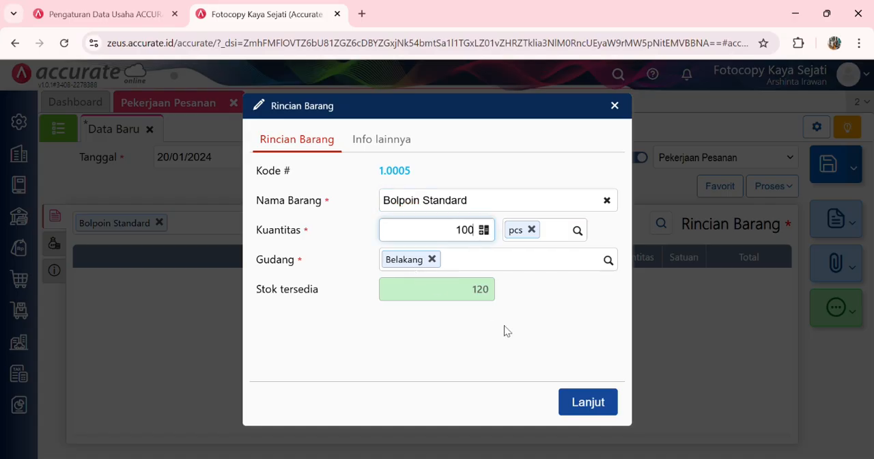
{"action": "left_click", "coordinate": [585, 409]}
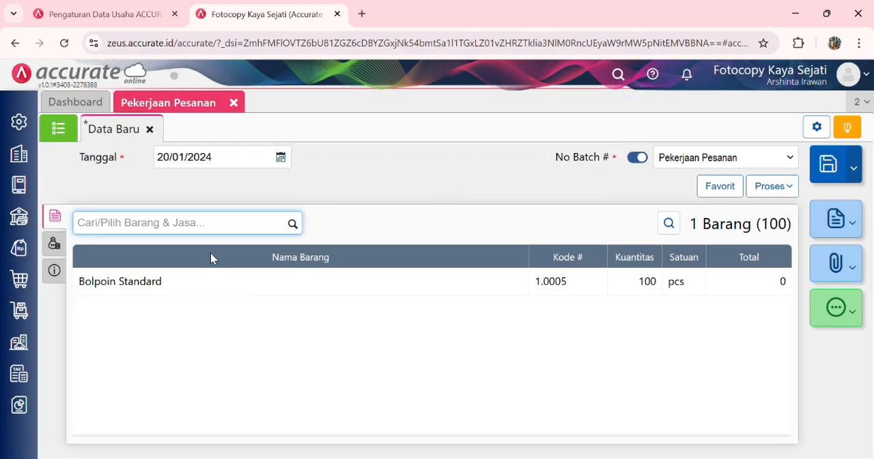
Step: Add Beban Operasional Lainnya as an other cost (Biaya Lainnya) of 500.000 on the job order
{"action": "left_click", "coordinate": [64, 245]}
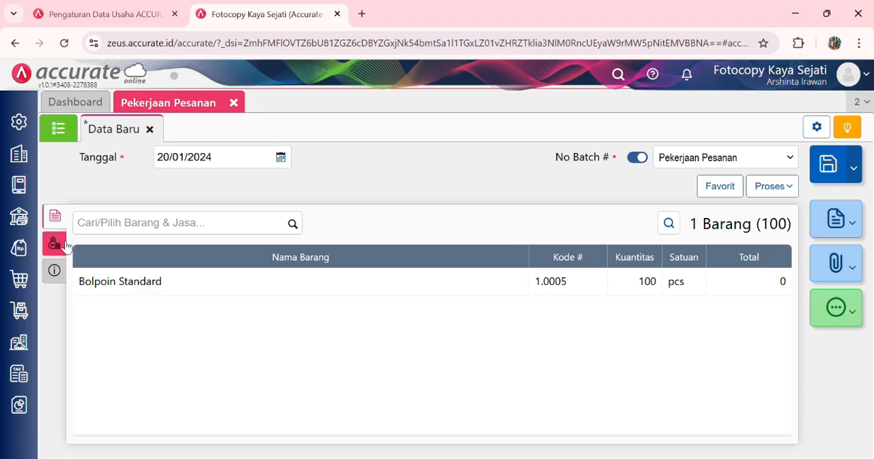
{"action": "left_click", "coordinate": [293, 223]}
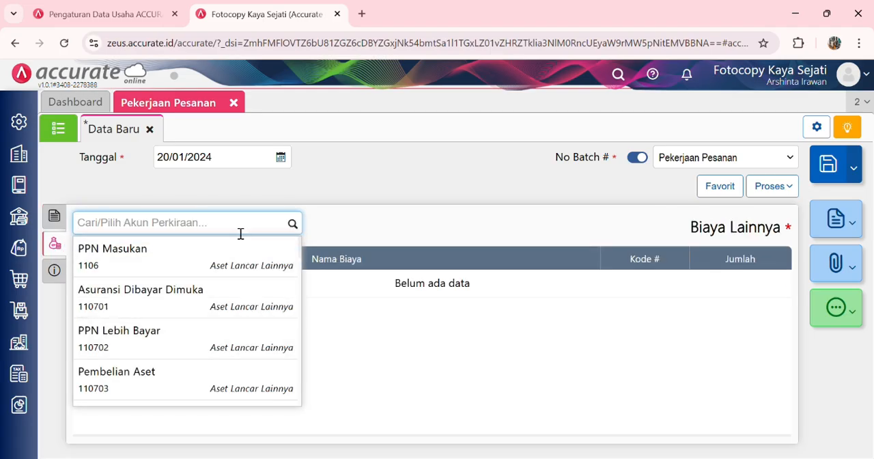
{"action": "type", "text": "beban ope"}
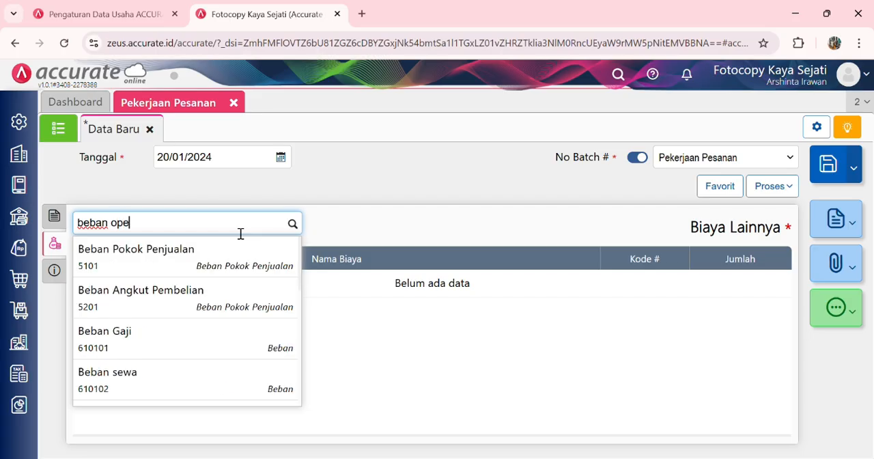
{"action": "left_click", "coordinate": [222, 256]}
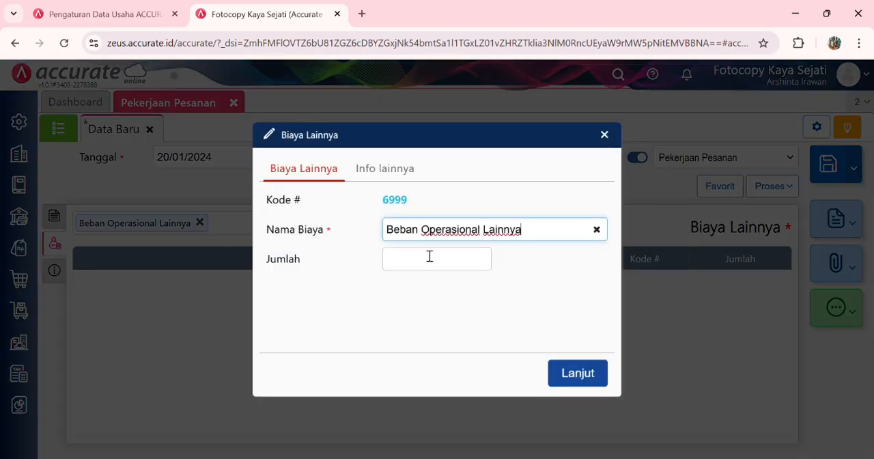
{"action": "type", "text": "500.000"}
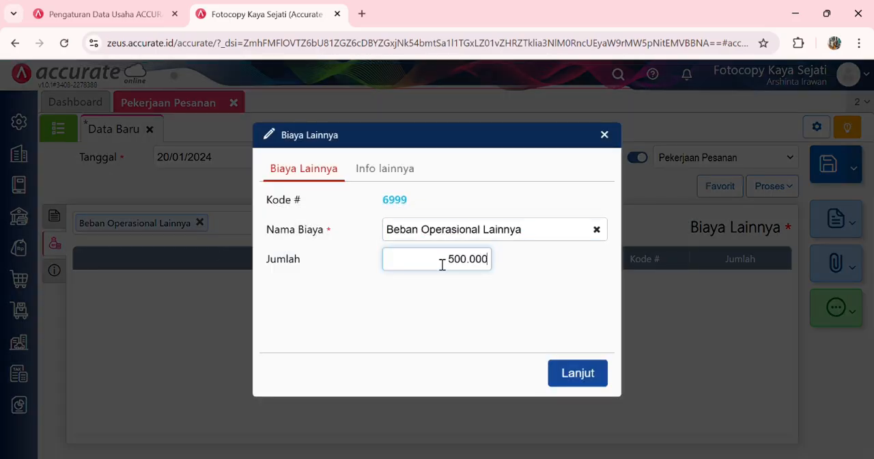
{"action": "left_click", "coordinate": [586, 381]}
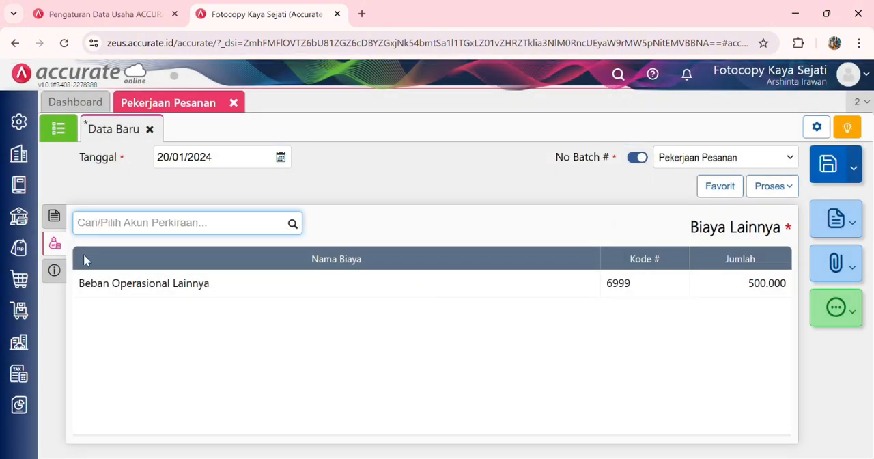
Step: Set the job order's Akun Pekerjaan to Persediaan Dalam Proses in its additional information
{"action": "left_click", "coordinate": [62, 271]}
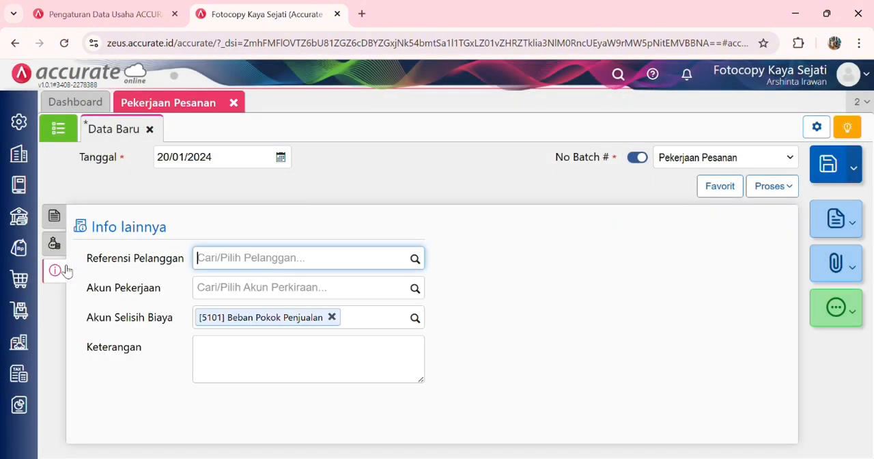
{"action": "left_click", "coordinate": [414, 289]}
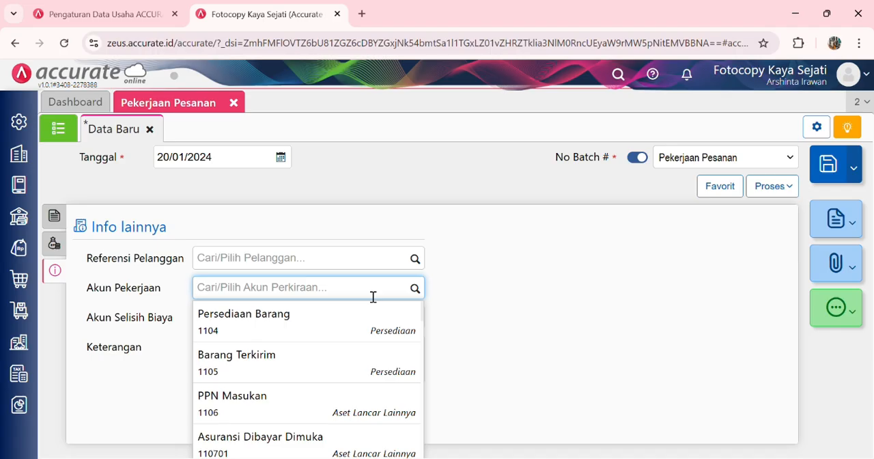
{"action": "type", "text": "persediaa"}
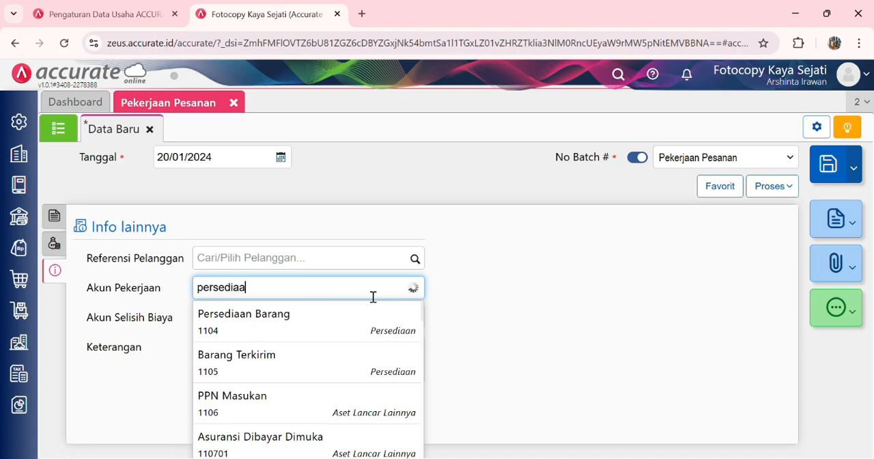
{"action": "type", "text": "n dalam"}
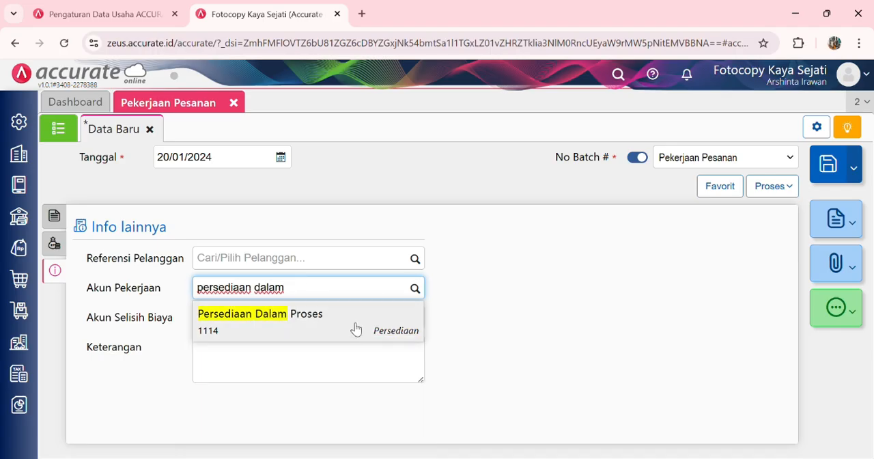
{"action": "left_click", "coordinate": [355, 328]}
Step: Enter the description "Custom nama bolpoin pesanan" and save the job order after rechecking its item details
{"action": "left_click", "coordinate": [328, 355]}
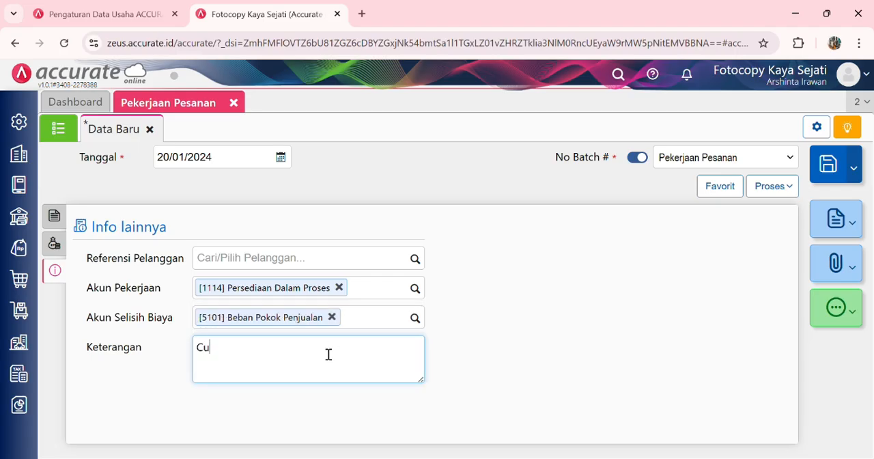
{"action": "type", "text": "Custom nama bolpo"}
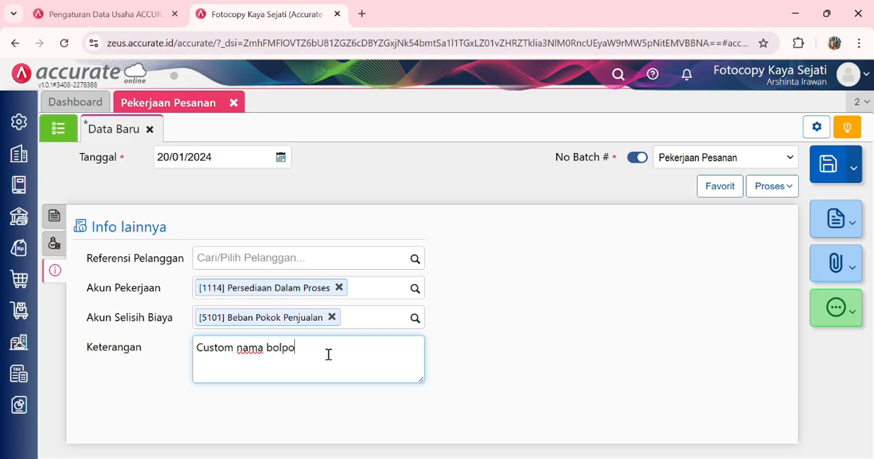
{"action": "type", "text": "in pesanan"}
{"action": "left_click", "coordinate": [55, 215]}
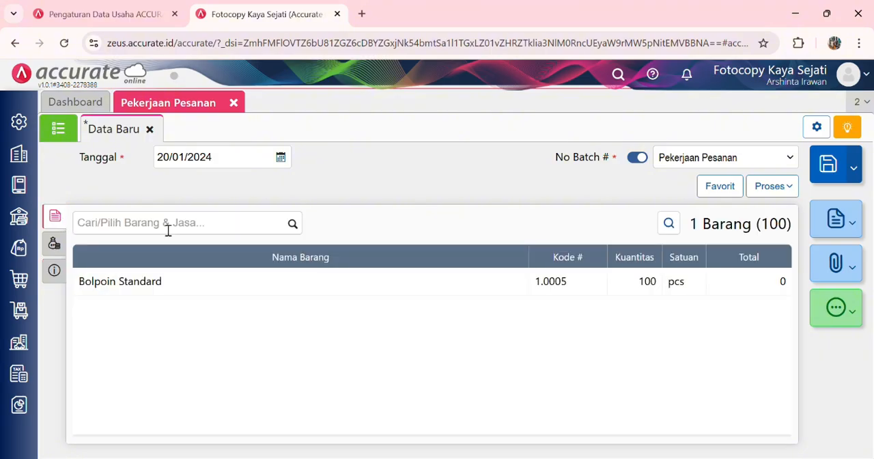
{"action": "left_click", "coordinate": [835, 176]}
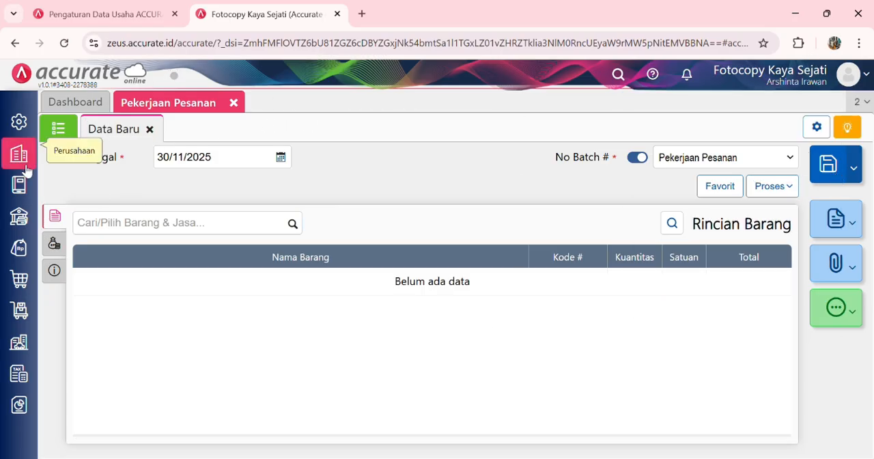
Step: Create a new inventory item (Barang & Jasa) named Bolpoin Custom with category Bolpoin and unit PCS
{"action": "left_click", "coordinate": [20, 310]}
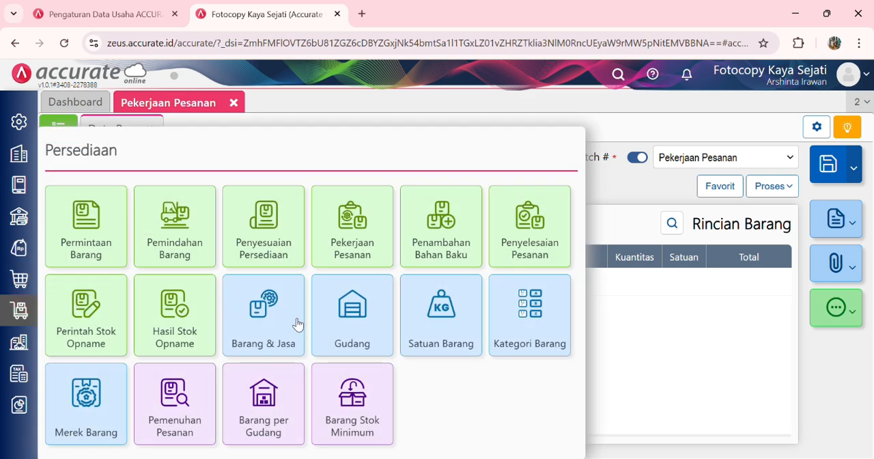
{"action": "left_click", "coordinate": [278, 313]}
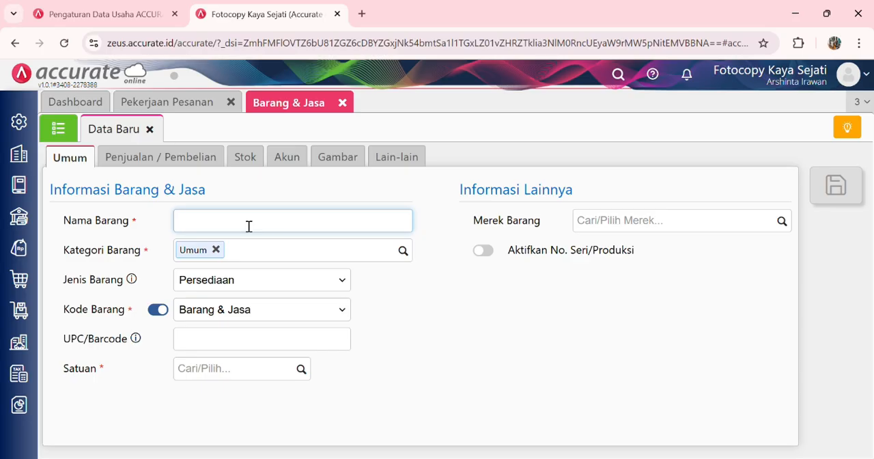
{"action": "type", "text": "Bolpoin Custom"}
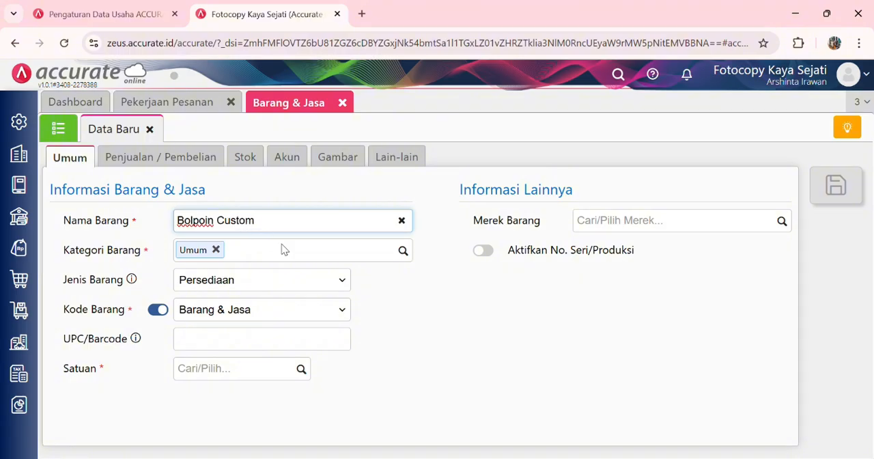
{"action": "left_click", "coordinate": [404, 250]}
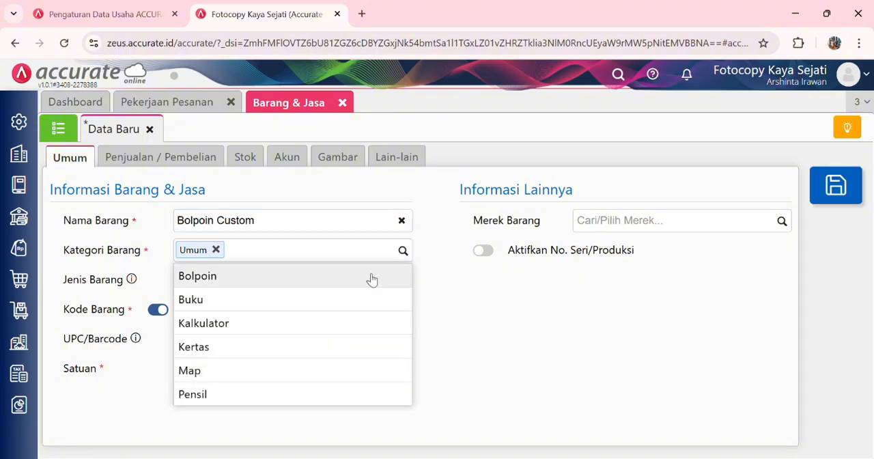
{"action": "left_click", "coordinate": [371, 276]}
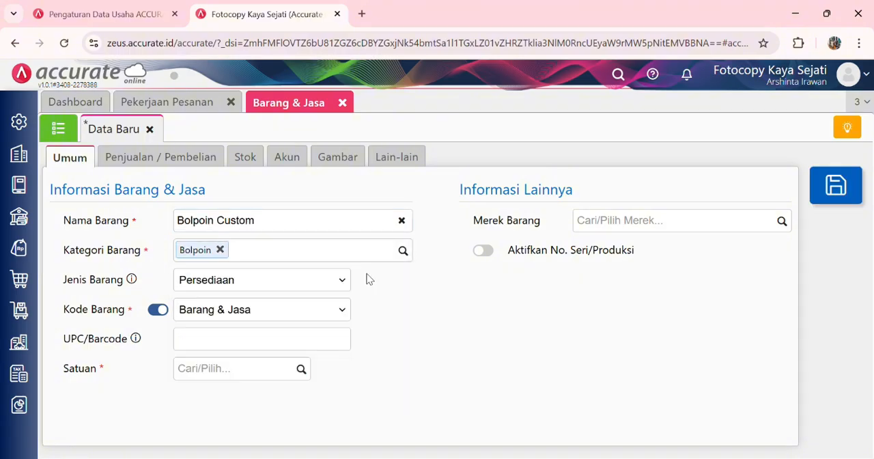
{"action": "left_click", "coordinate": [301, 370]}
{"action": "left_click", "coordinate": [260, 400]}
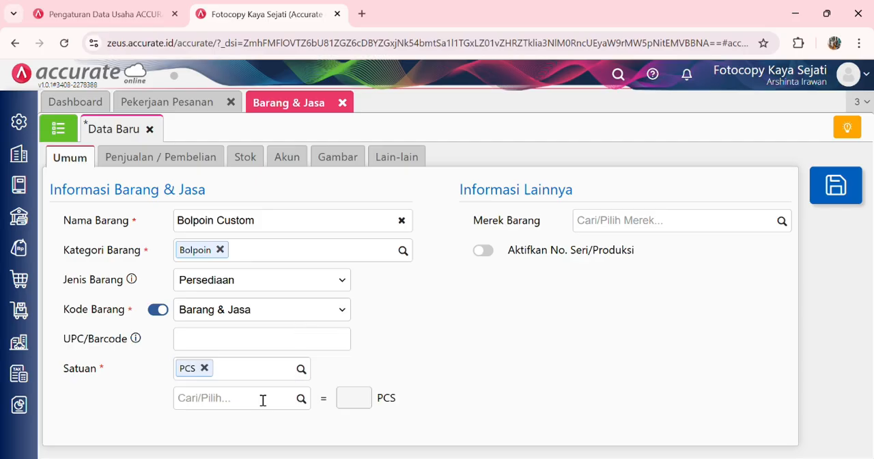
Step: Set the item's PPN to Pajak Pertambahan Nilai and its default selling price to 6.000 per PCS, and save it
{"action": "left_click", "coordinate": [201, 157]}
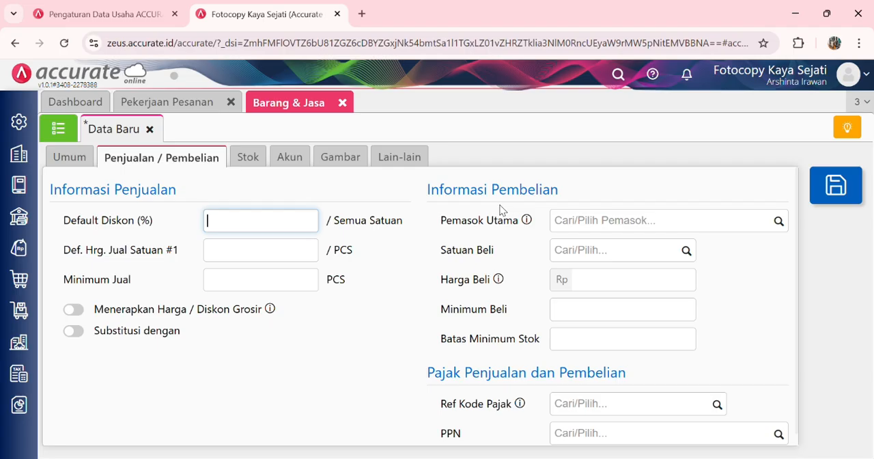
{"action": "left_click", "coordinate": [778, 434]}
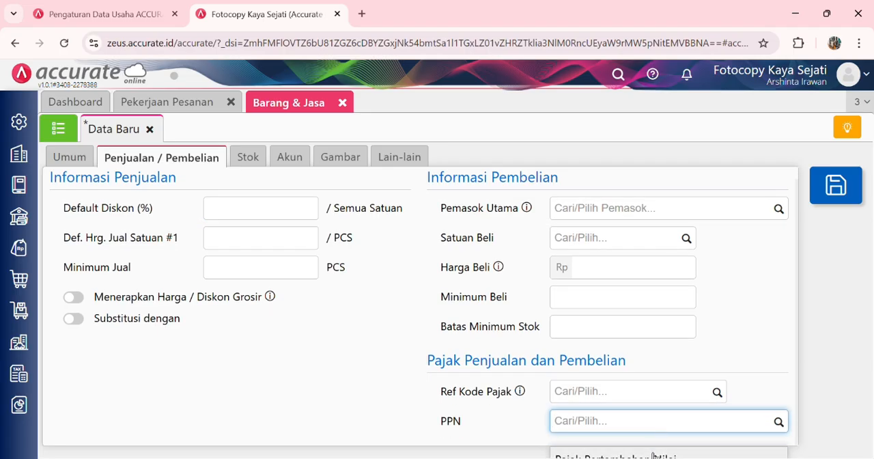
{"action": "left_click", "coordinate": [653, 454]}
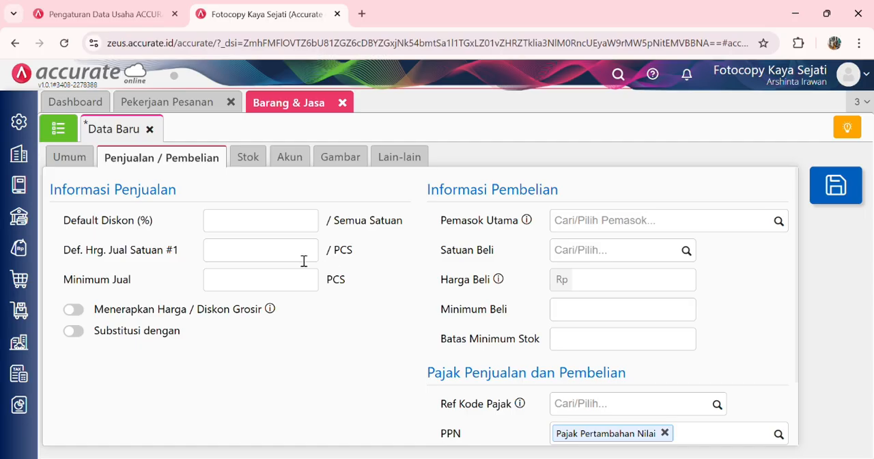
{"action": "left_click", "coordinate": [304, 261]}
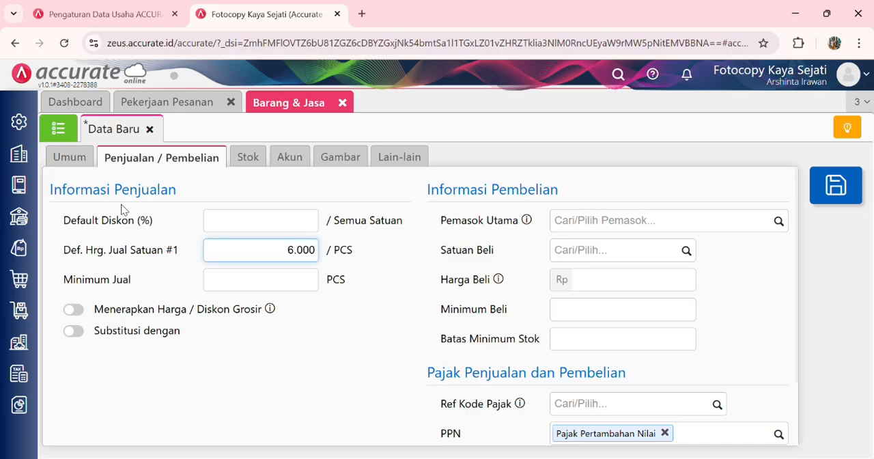
{"action": "left_click", "coordinate": [74, 166]}
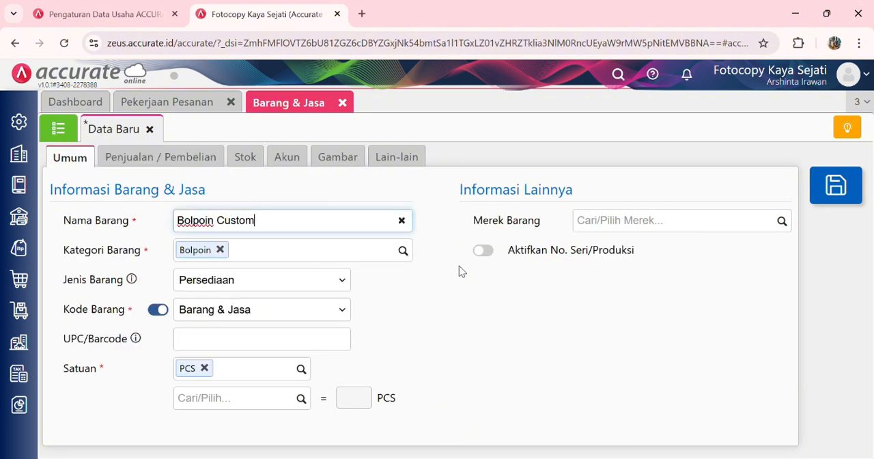
{"action": "left_click", "coordinate": [837, 196]}
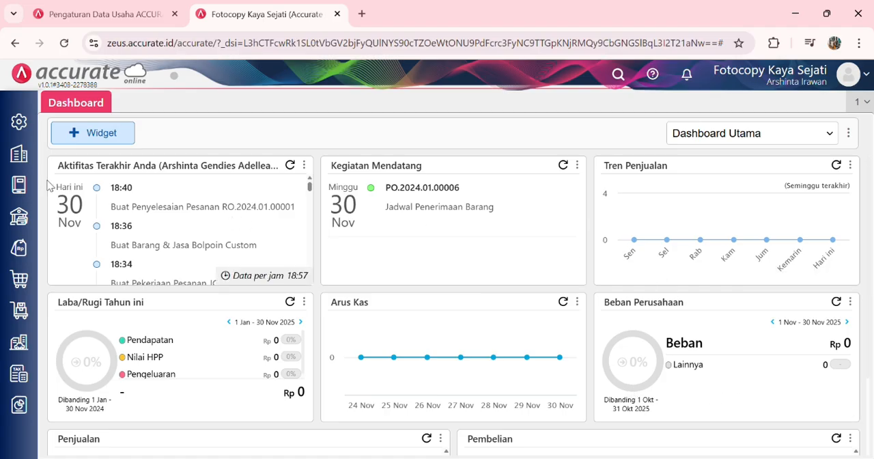
Step: Start a new Penyelesaian Pesanan dated 21/01/2024 for the "Custom nama bolpoin pesanan" job order
{"action": "left_click", "coordinate": [19, 311]}
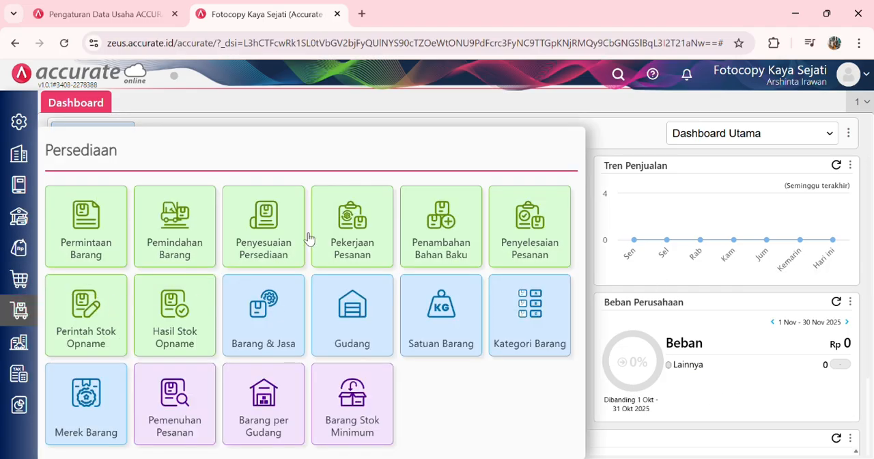
{"action": "left_click", "coordinate": [534, 237]}
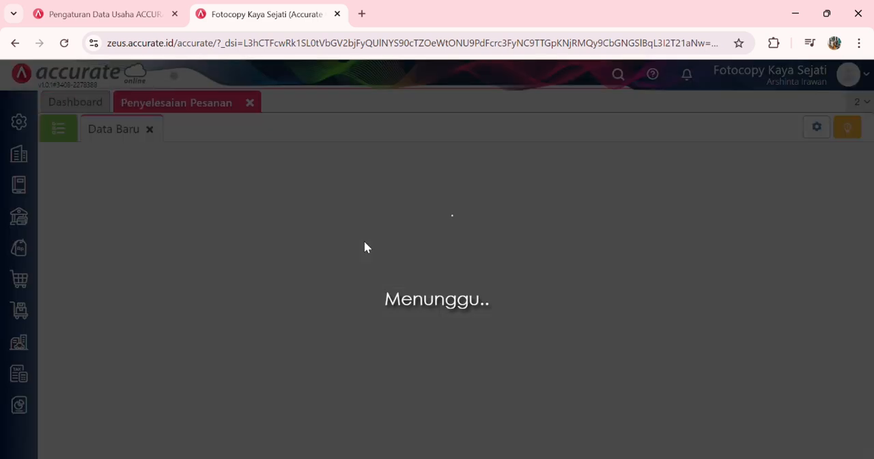
{"action": "type", "text": "21/01/2024"}
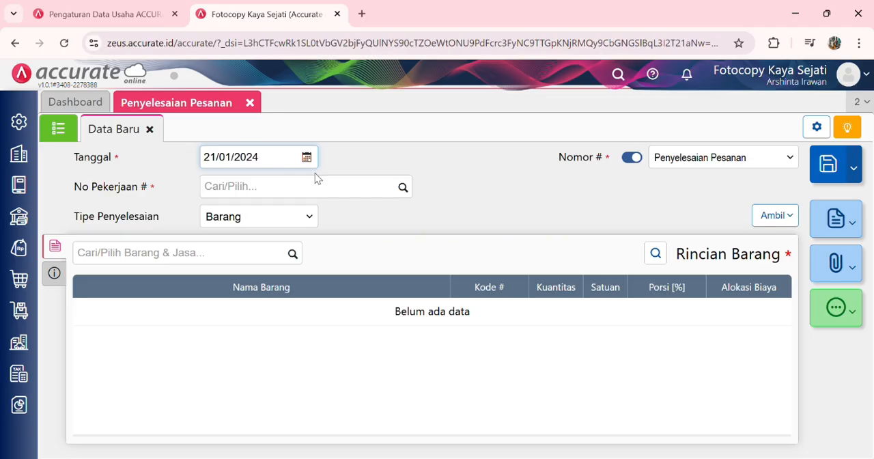
{"action": "left_click", "coordinate": [402, 187]}
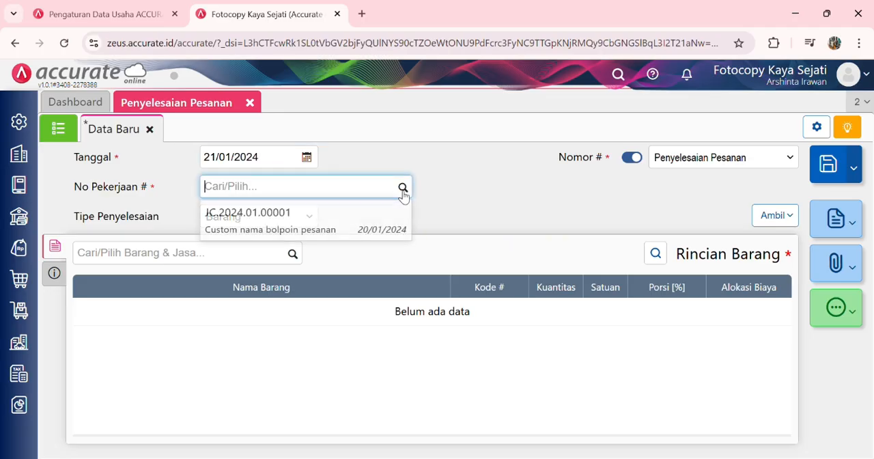
{"action": "left_click", "coordinate": [371, 224]}
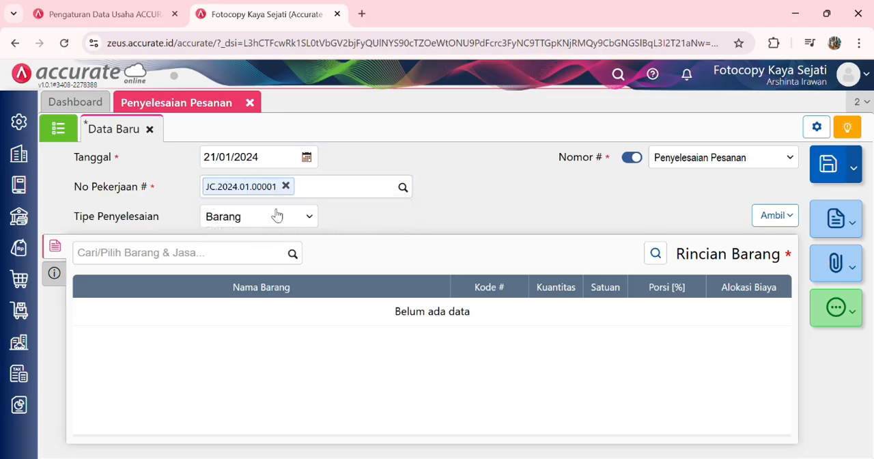
Step: Add Bolpoin Custom to the order completion with a quantity of 100 PCS
{"action": "left_click", "coordinate": [299, 255]}
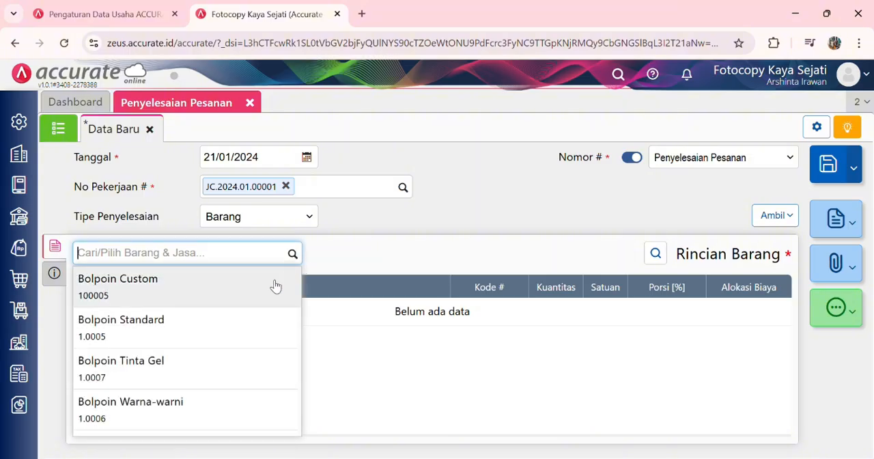
{"action": "left_click", "coordinate": [275, 286]}
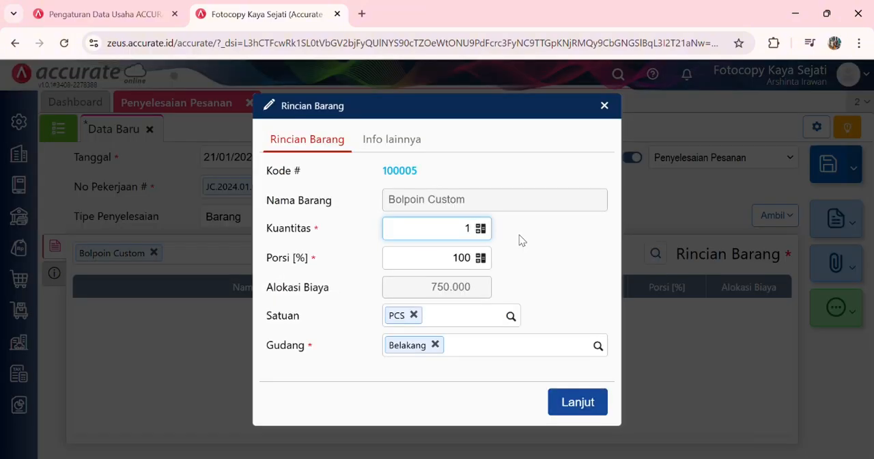
{"action": "type", "text": "00"}
{"action": "left_click", "coordinate": [462, 290]}
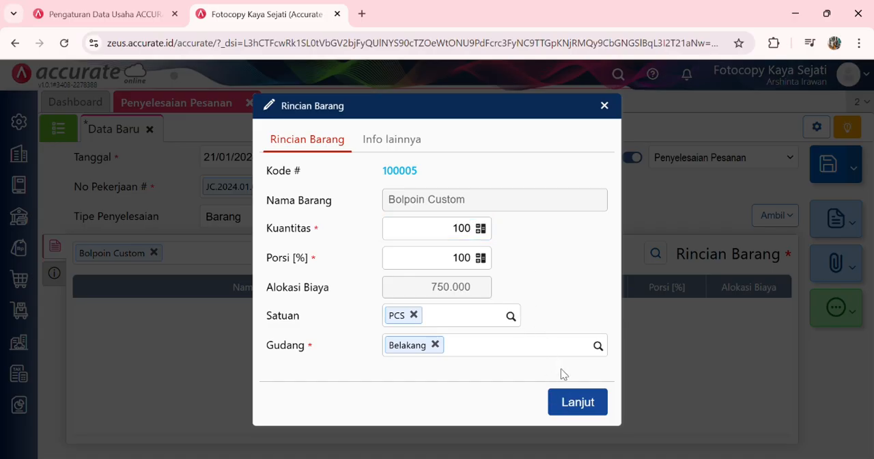
{"action": "left_click", "coordinate": [578, 402]}
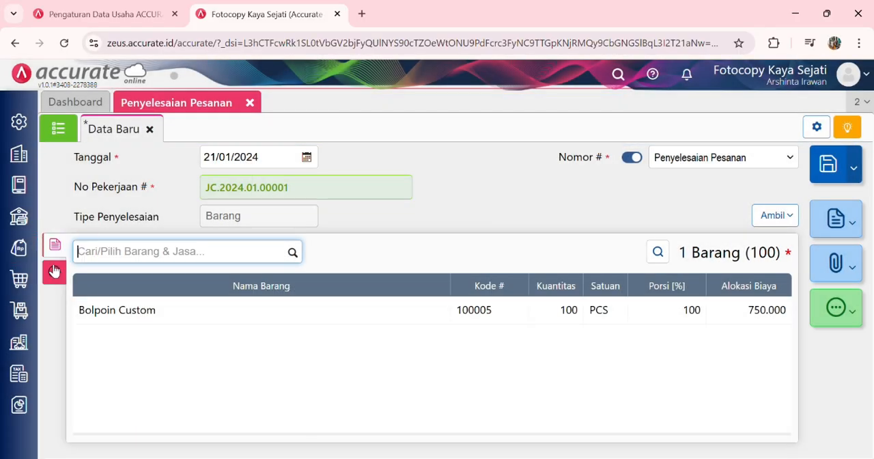
Step: Enter "Bolpoin custom" as the order completion's Keterangan and save the record
{"action": "left_click", "coordinate": [55, 272]}
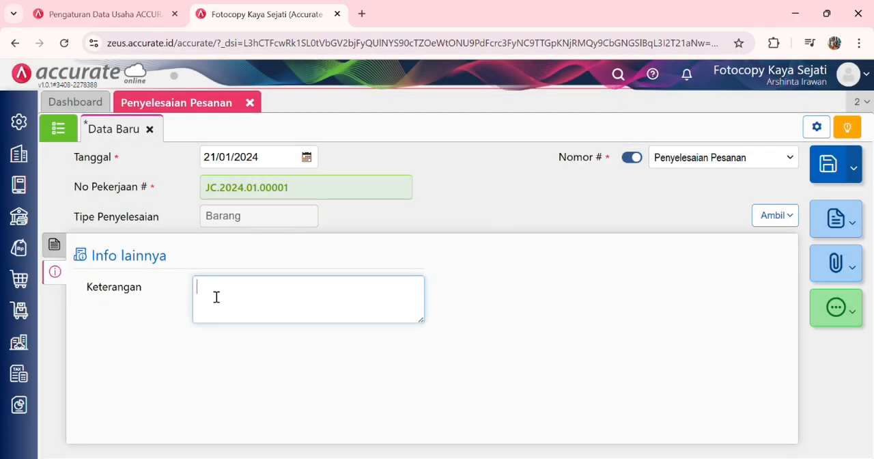
{"action": "type", "text": "Bolpoint"}
{"action": "key", "text": "BackSpace"}
{"action": "type", "text": "custom"}
{"action": "left_click", "coordinate": [58, 247]}
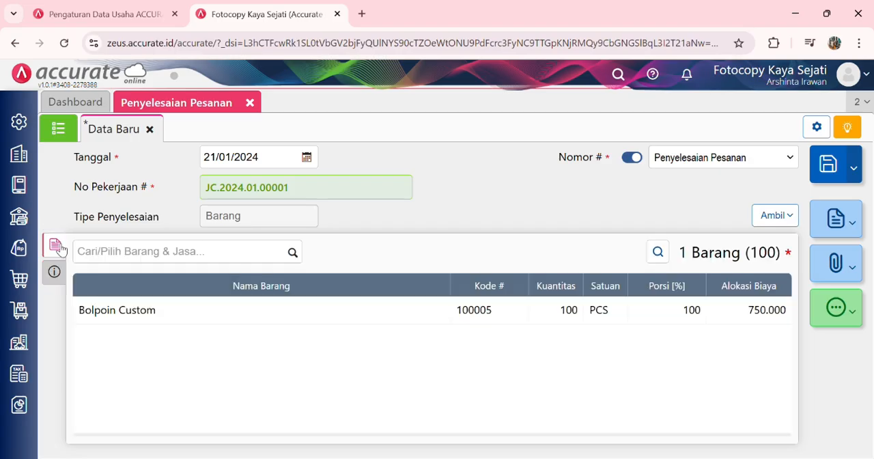
{"action": "left_click", "coordinate": [833, 159]}
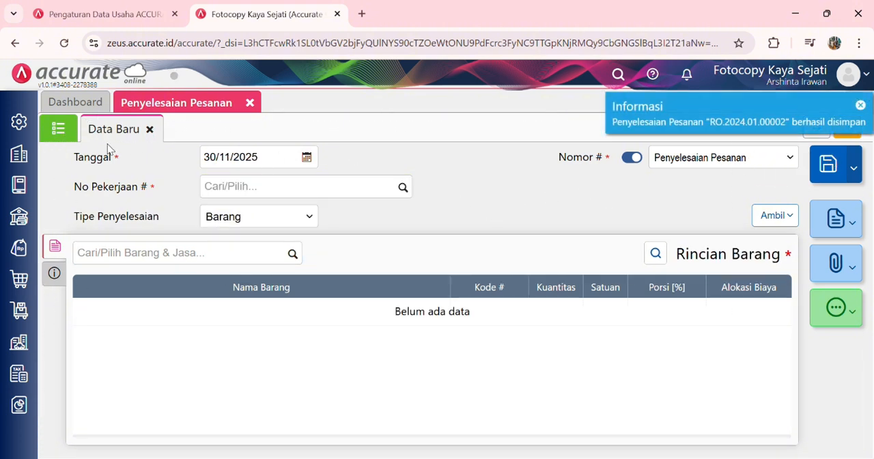
Step: Start a new Faktur Penjualan for Pelanggan Umum dated 21/01/2024
{"action": "left_click", "coordinate": [20, 247]}
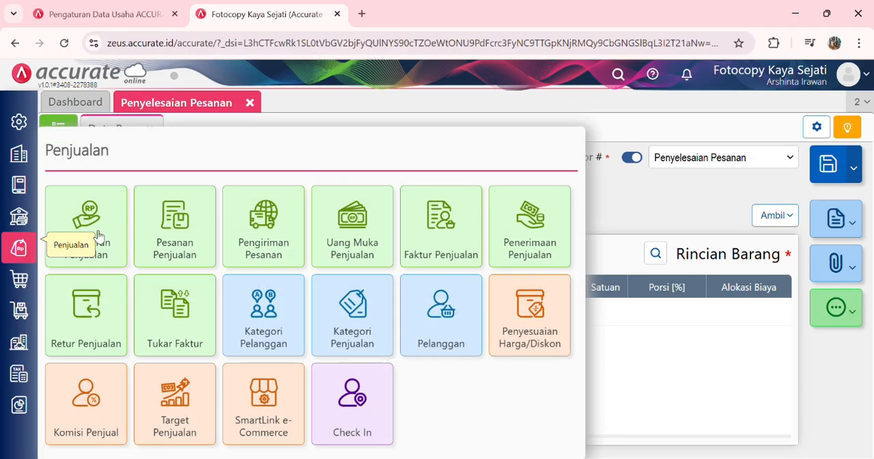
{"action": "left_click", "coordinate": [441, 228]}
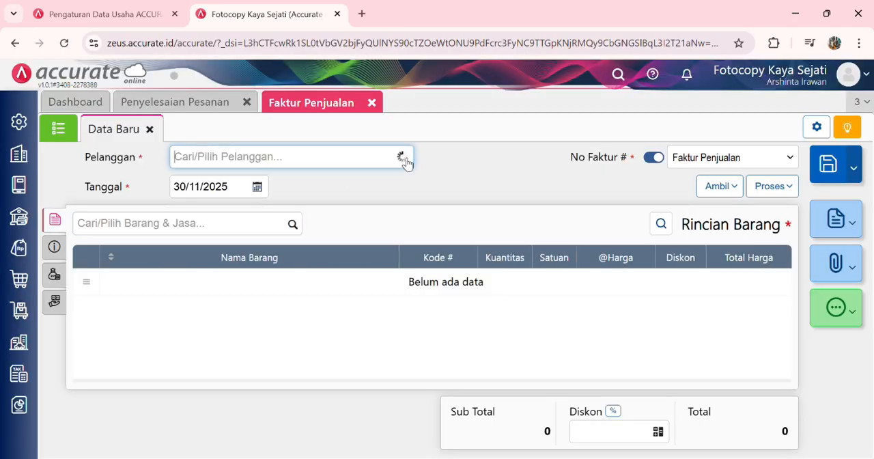
{"action": "left_click", "coordinate": [405, 160]}
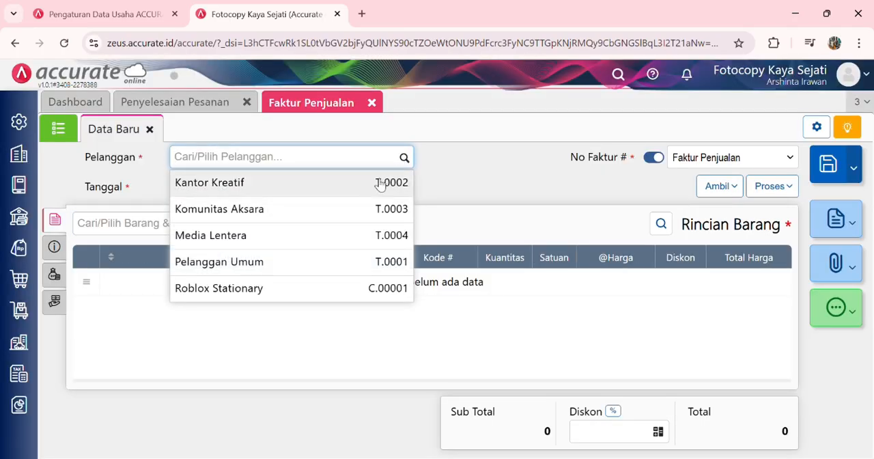
{"action": "left_click", "coordinate": [328, 262]}
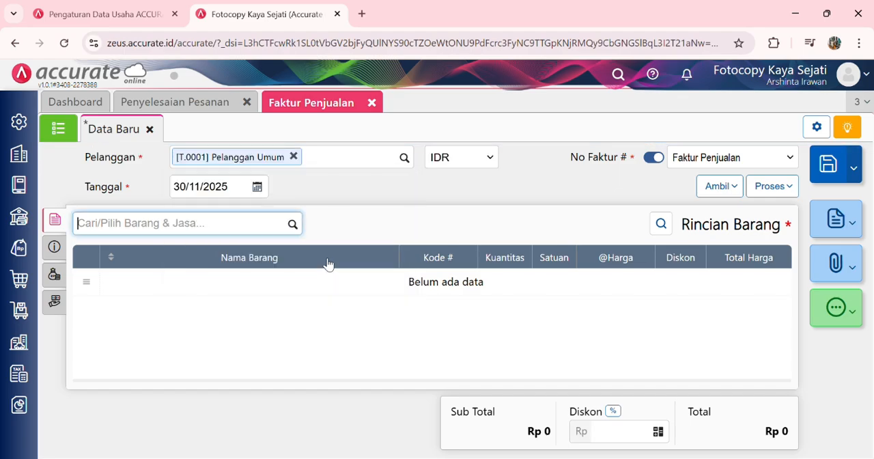
{"action": "left_click", "coordinate": [247, 191]}
{"action": "type", "text": "21/"}
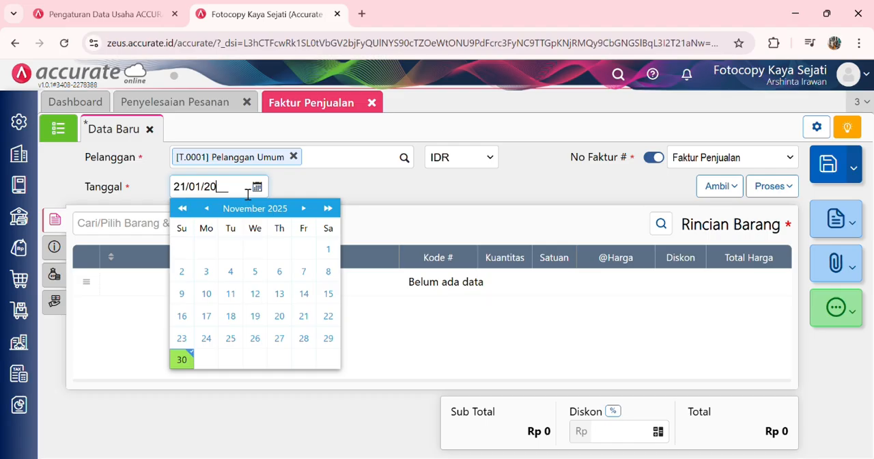
{"action": "key", "text": "Tab"}
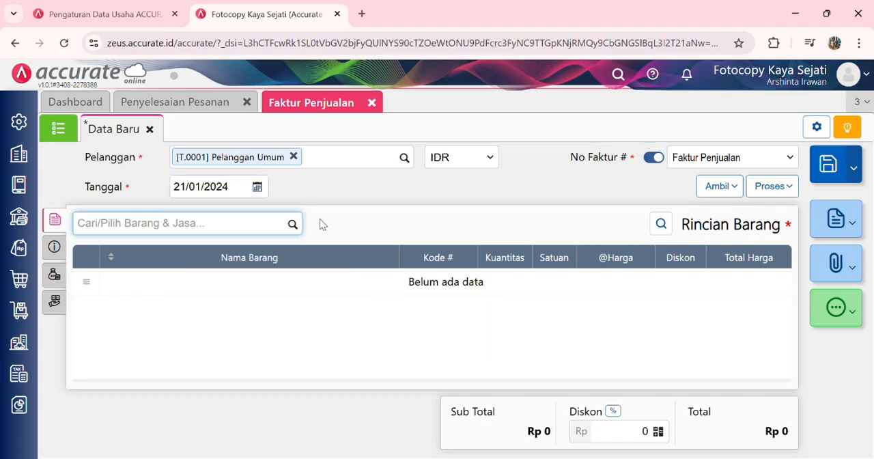
Step: Add Bolpoin Custom to the sales invoice with a quantity of 100 PCS
{"action": "left_click", "coordinate": [293, 225]}
{"action": "left_click", "coordinate": [262, 261]}
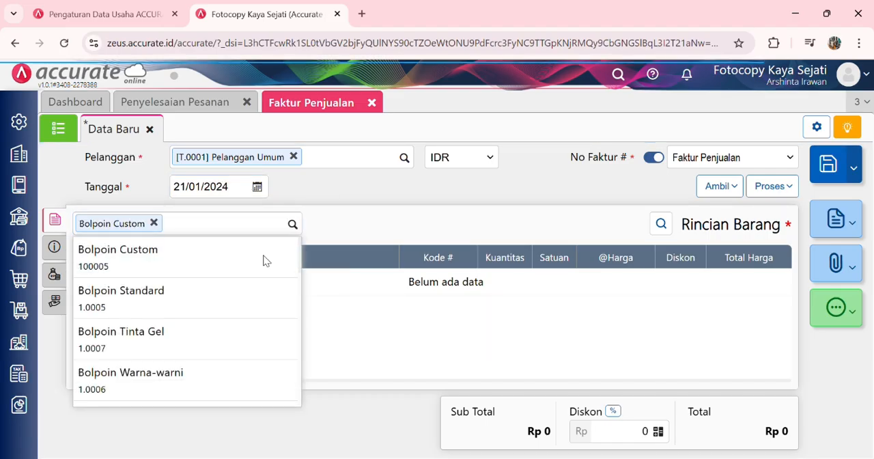
{"action": "left_click", "coordinate": [511, 205]}
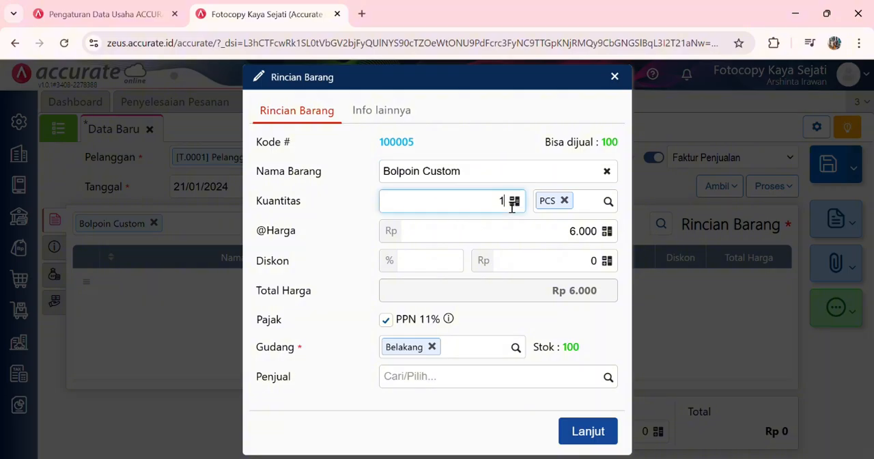
{"action": "type", "text": "00"}
{"action": "left_click", "coordinate": [579, 431]}
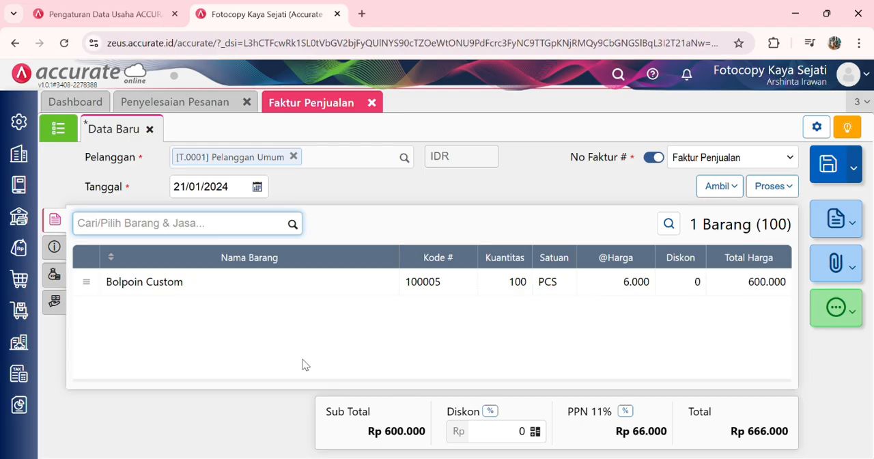
Step: Set the sales invoice's Tgl Pengiriman to 21/01/2024 and its Pengiriman to Motor Kargo
{"action": "left_click", "coordinate": [53, 250]}
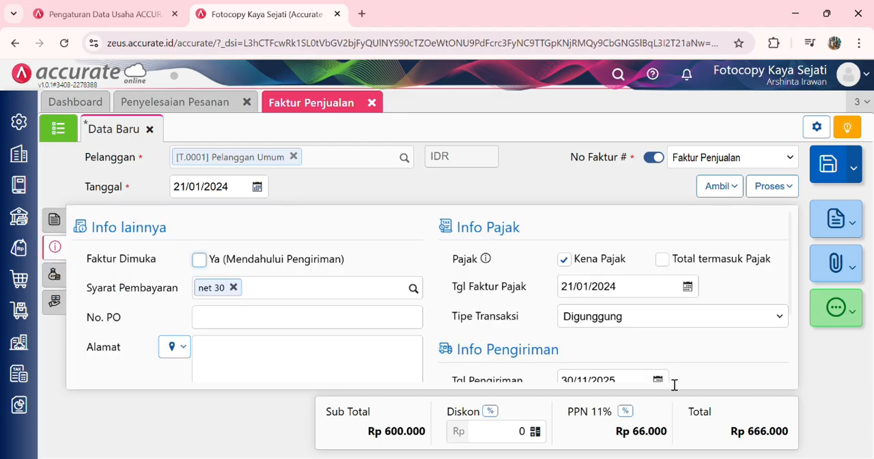
{"action": "scroll", "coordinate": [671, 381], "scroll_direction": "down", "scroll_amount": 1}
{"action": "left_click", "coordinate": [626, 307]}
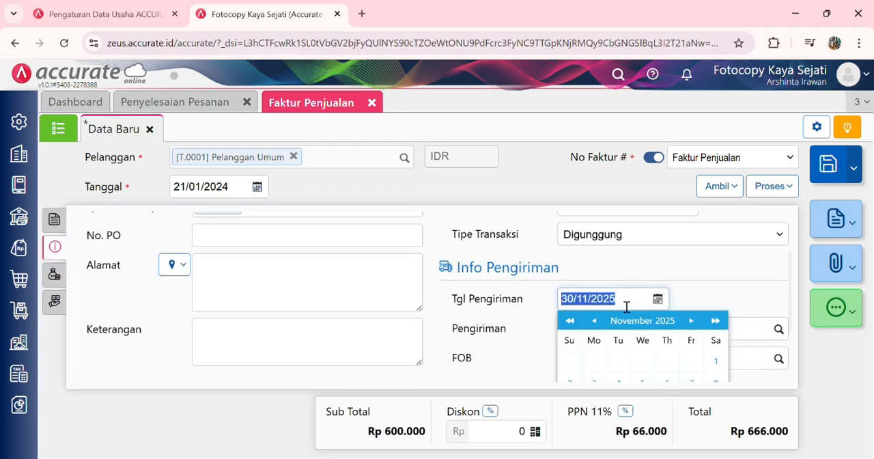
{"action": "type", "text": "21/01/202"}
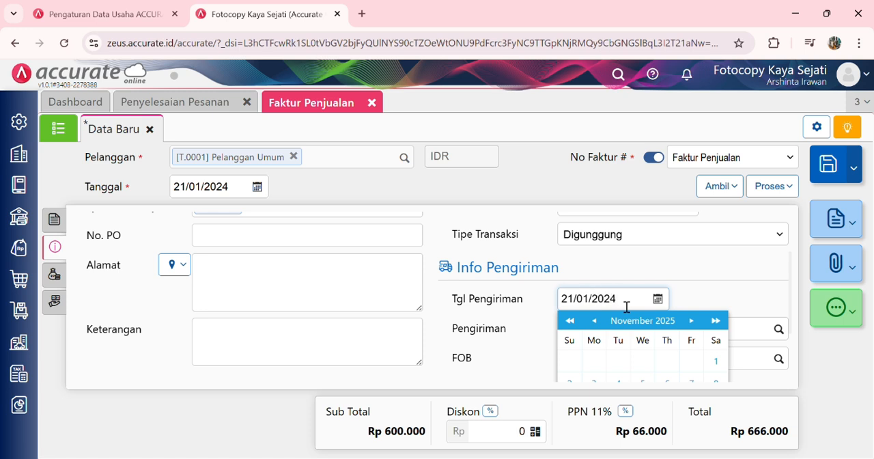
{"action": "left_click", "coordinate": [779, 331]}
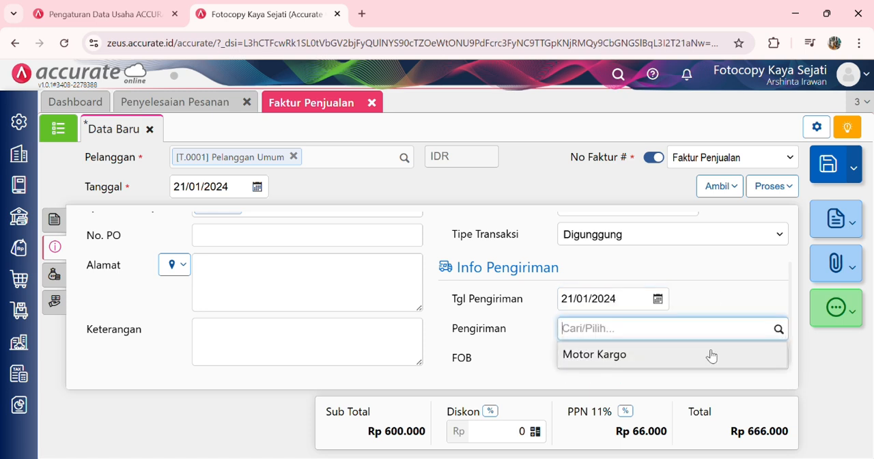
{"action": "left_click", "coordinate": [711, 355]}
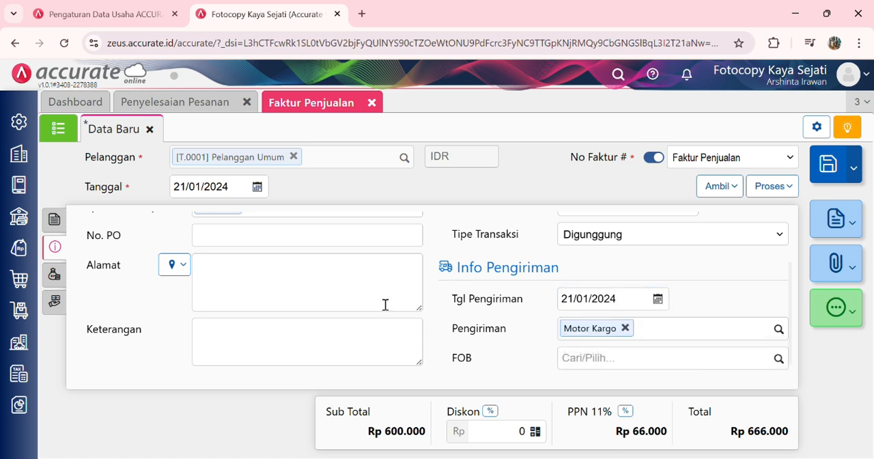
Step: Check the account choices under the sales invoice's Biaya Lainnya, return to its item details and save the invoice
{"action": "left_click", "coordinate": [54, 276]}
{"action": "left_click", "coordinate": [292, 224]}
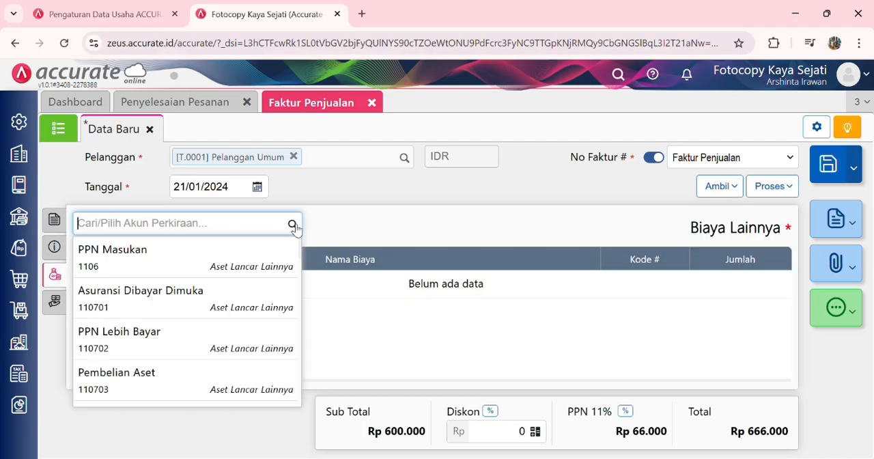
{"action": "left_click", "coordinate": [56, 225]}
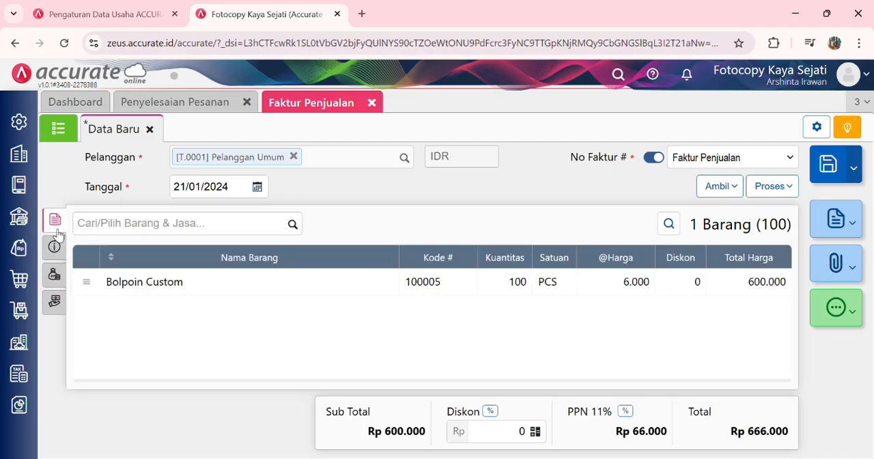
{"action": "left_click", "coordinate": [829, 168]}
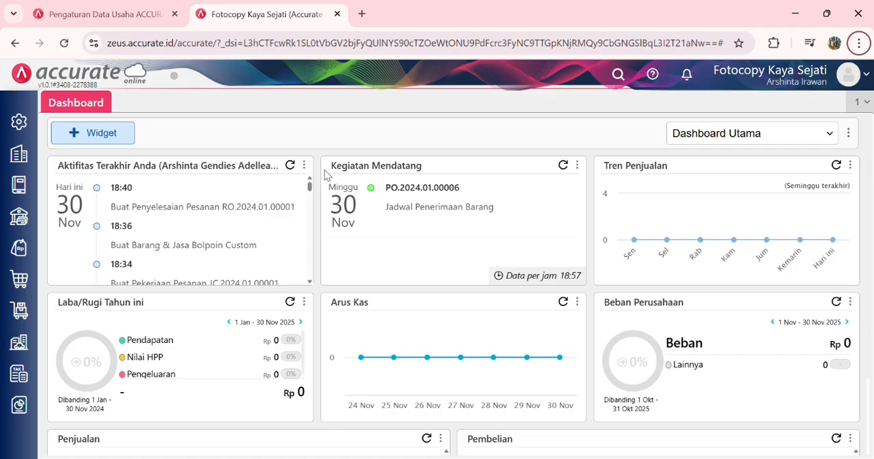
Step: Start a new Faktur Pembelian for Pemasok Umum dated 25/01/2024
{"action": "left_click", "coordinate": [16, 290]}
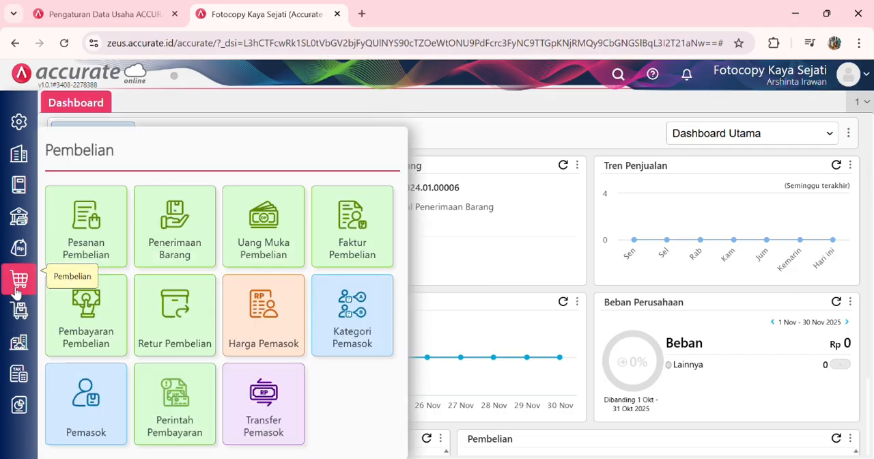
{"action": "left_click", "coordinate": [337, 242]}
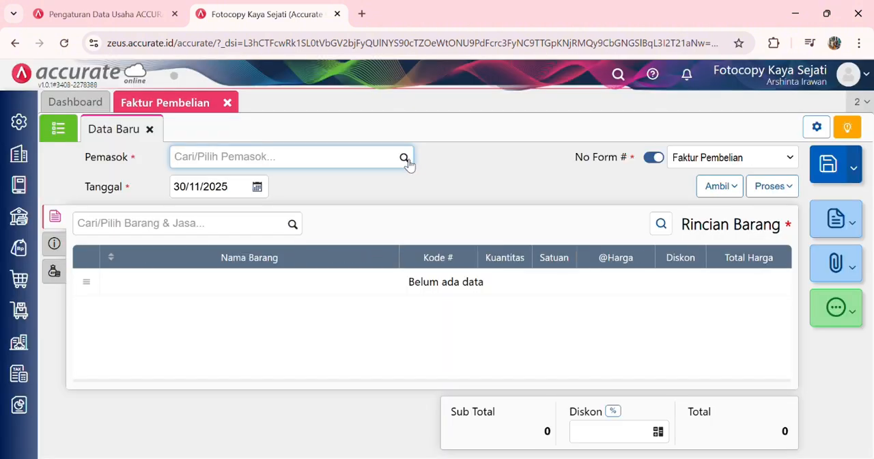
{"action": "left_click", "coordinate": [406, 160]}
{"action": "left_click", "coordinate": [333, 271]}
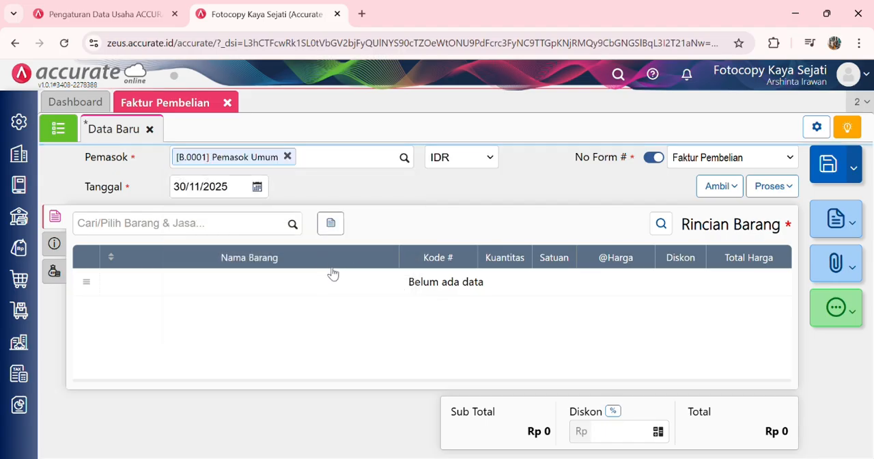
{"action": "left_click", "coordinate": [244, 192]}
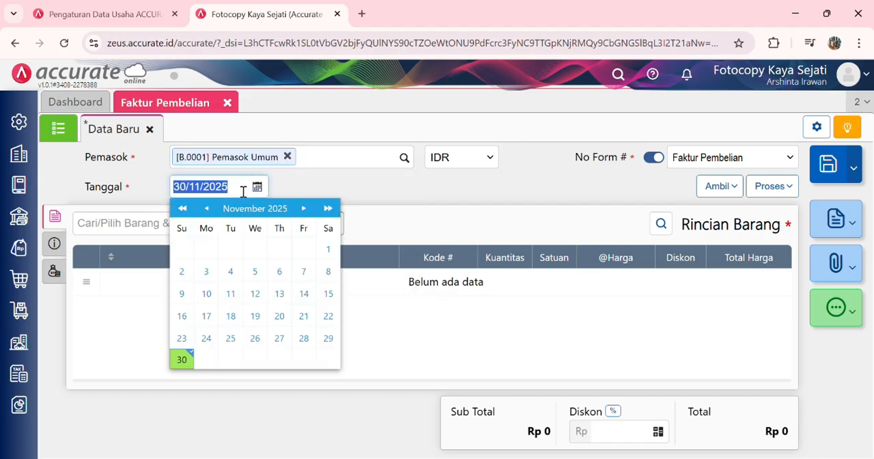
{"action": "type", "text": "25012024"}
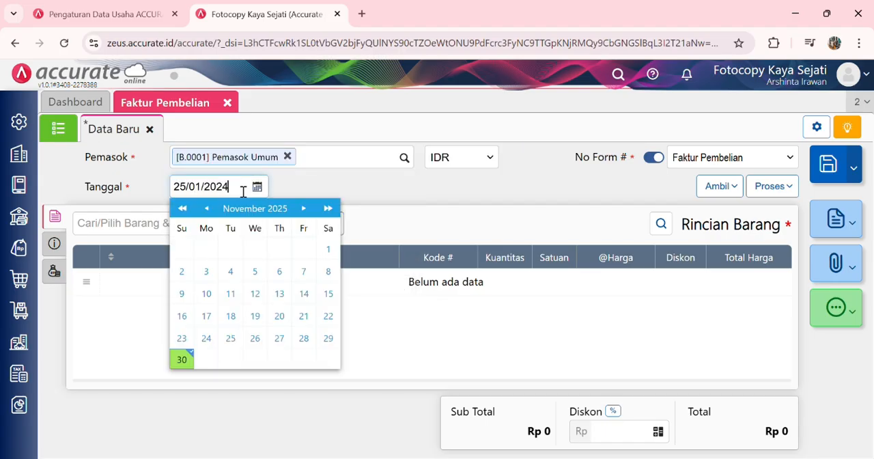
{"action": "left_click", "coordinate": [152, 230]}
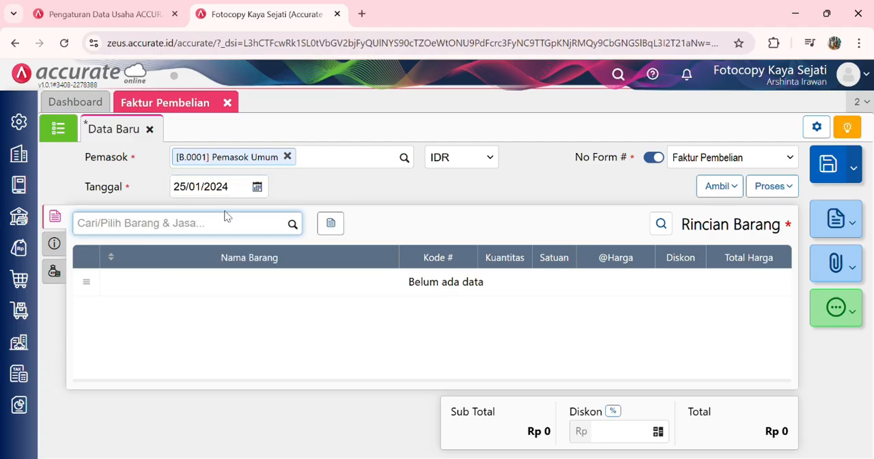
{"action": "type", "text": "Pembelian"}
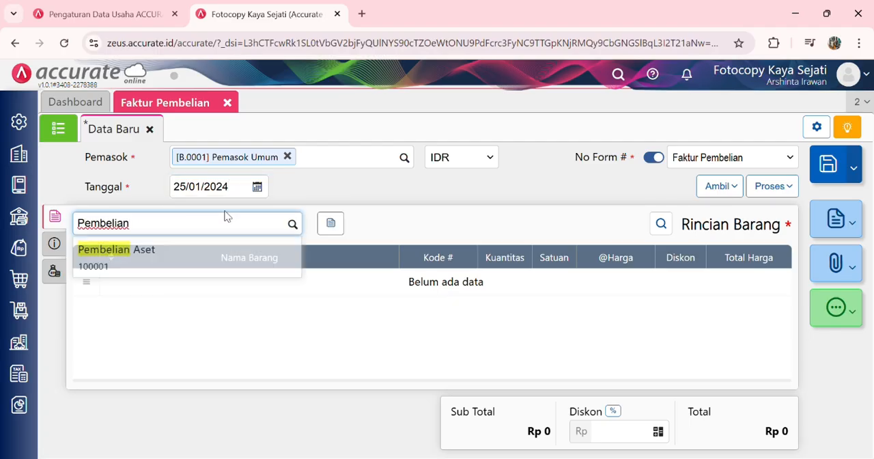
{"action": "left_click", "coordinate": [204, 258]}
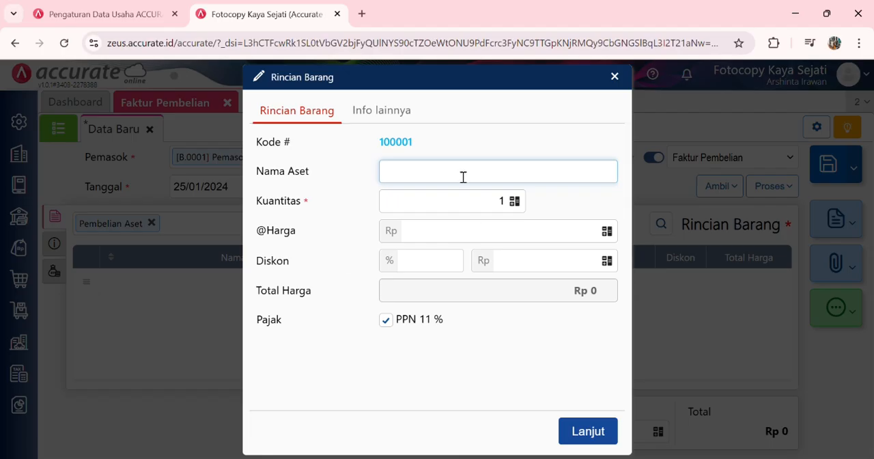
{"action": "type", "text": "Komper Lenovo"}
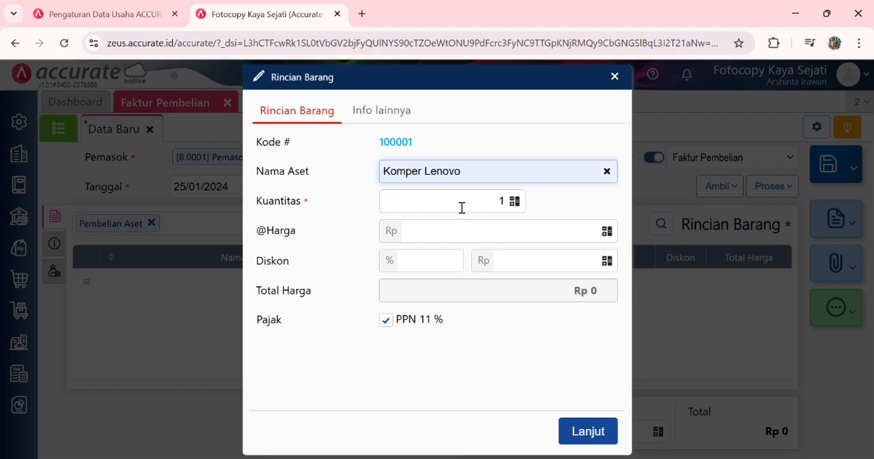
{"action": "left_click", "coordinate": [510, 204]}
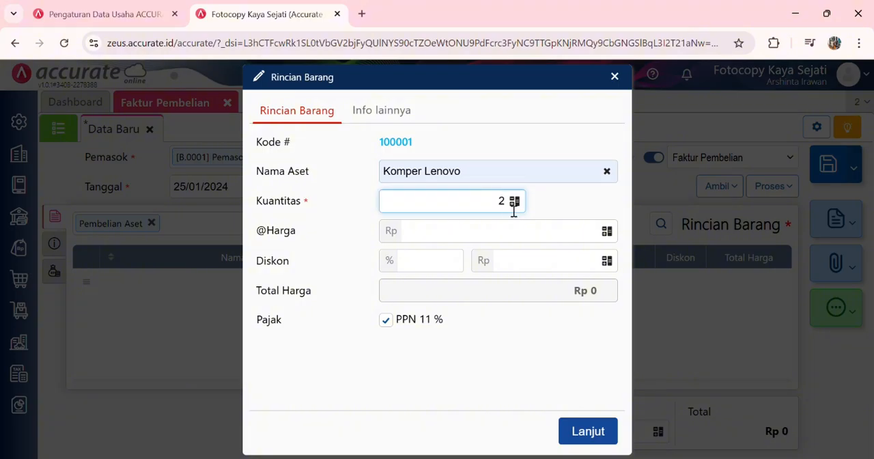
{"action": "left_click", "coordinate": [524, 237]}
{"action": "type", "text": "500.000"}
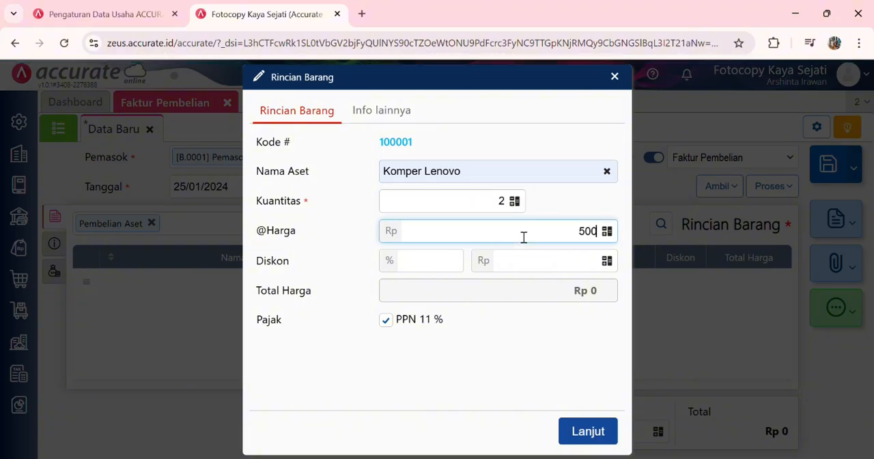
{"action": "left_click", "coordinate": [533, 325]}
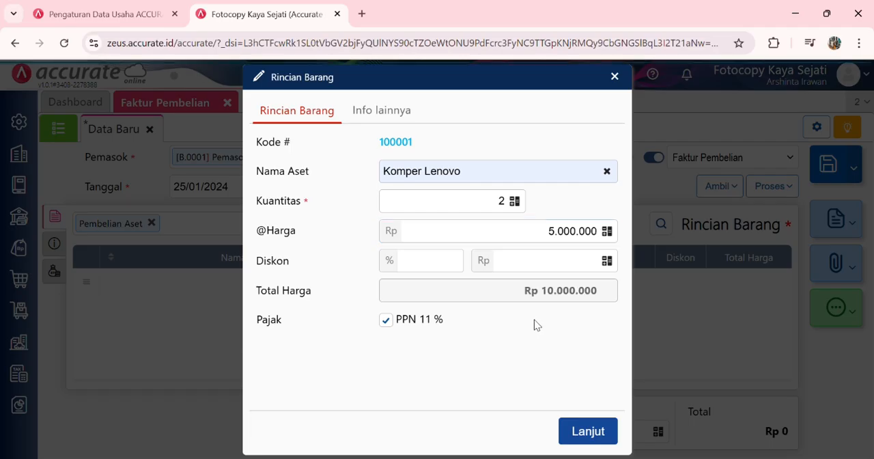
{"action": "left_click", "coordinate": [390, 322]}
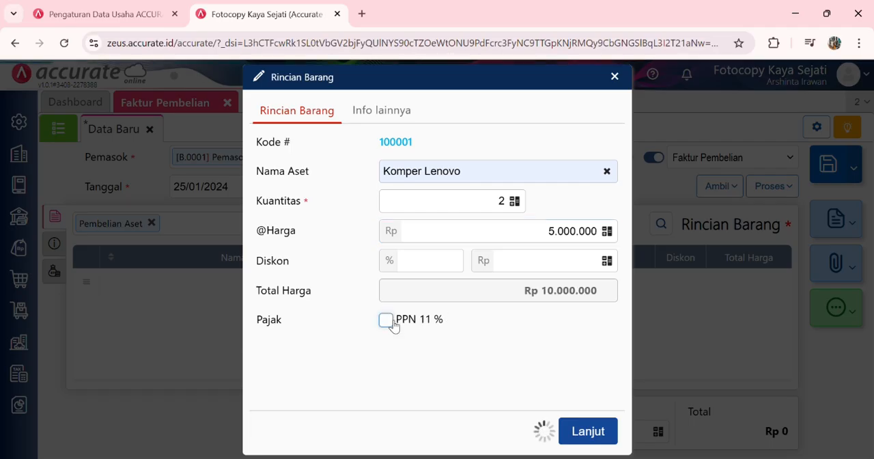
{"action": "left_click", "coordinate": [597, 433]}
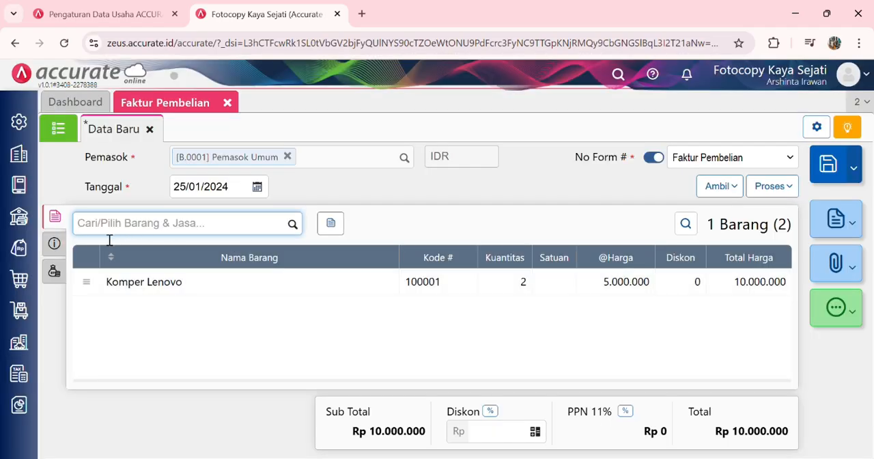
Step: Set the purchase invoice's No Faktur to AT-0125 and its Tgl Pengiriman to 25/01/2024
{"action": "left_click", "coordinate": [54, 243]}
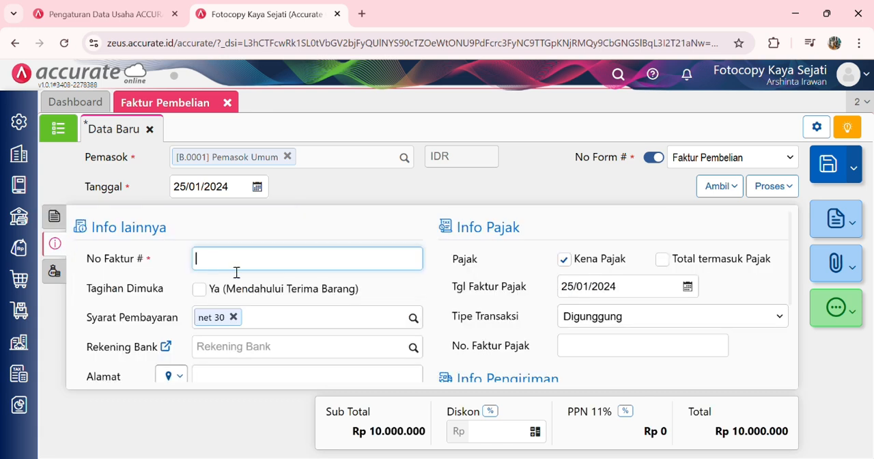
{"action": "type", "text": "AT-0125"}
{"action": "scroll", "coordinate": [609, 308], "scroll_direction": "down", "scroll_amount": 3}
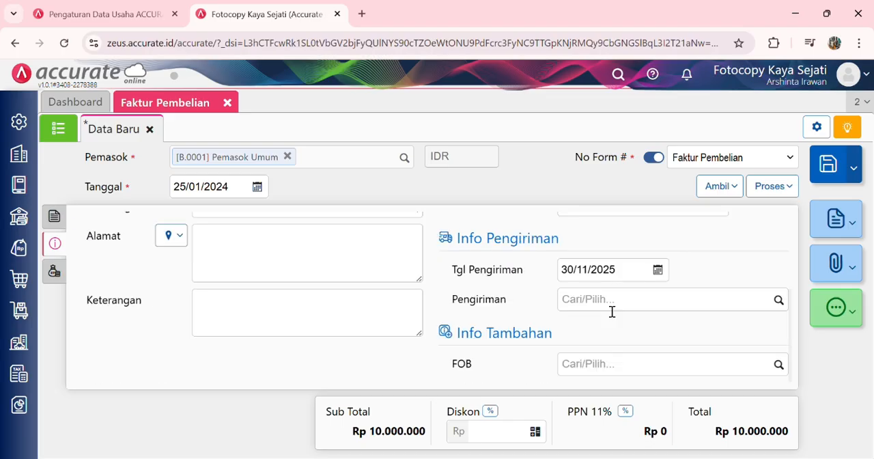
{"action": "left_click", "coordinate": [634, 277]}
{"action": "type", "text": "25012024"}
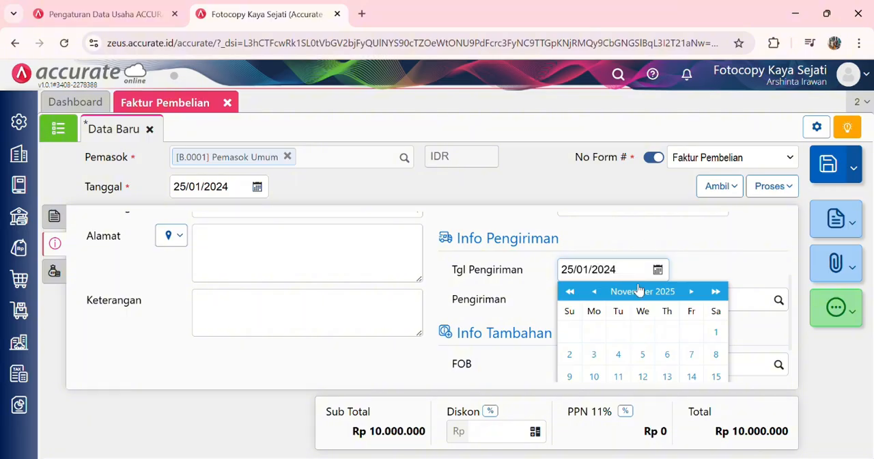
{"action": "scroll", "coordinate": [590, 227], "scroll_direction": "up", "scroll_amount": 1}
{"action": "scroll", "coordinate": [590, 227], "scroll_direction": "up", "scroll_amount": 2}
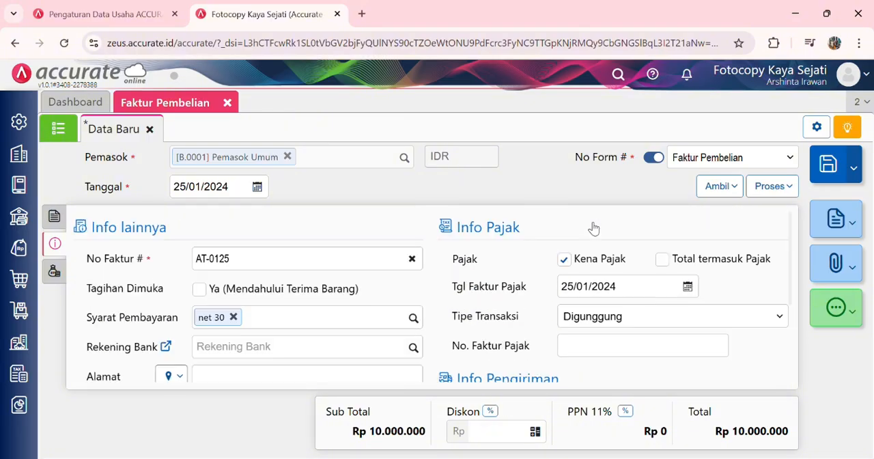
Step: Process the invoice into a Pembayaran Pembelian dated 25/01/2024 from Bank Mandiri IDR, with its Nilai Pembayaran calculated from the invoice
{"action": "left_click", "coordinate": [778, 187]}
{"action": "left_click", "coordinate": [755, 214]}
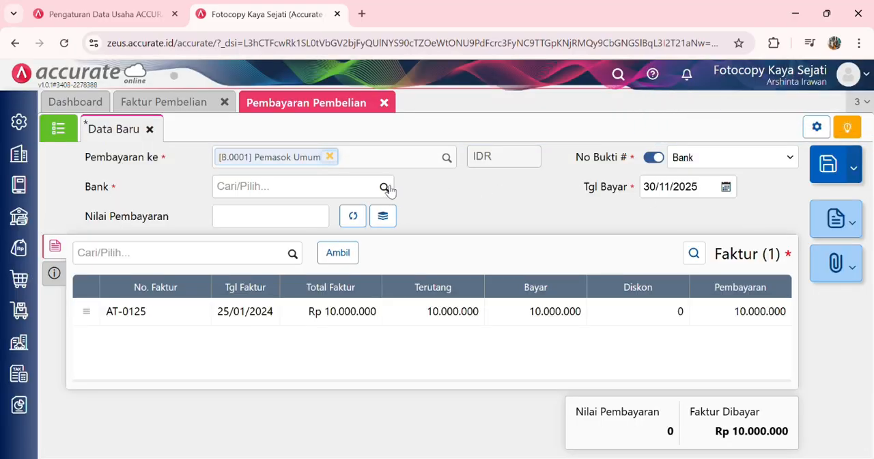
{"action": "left_click", "coordinate": [715, 194]}
{"action": "type", "text": "25/"}
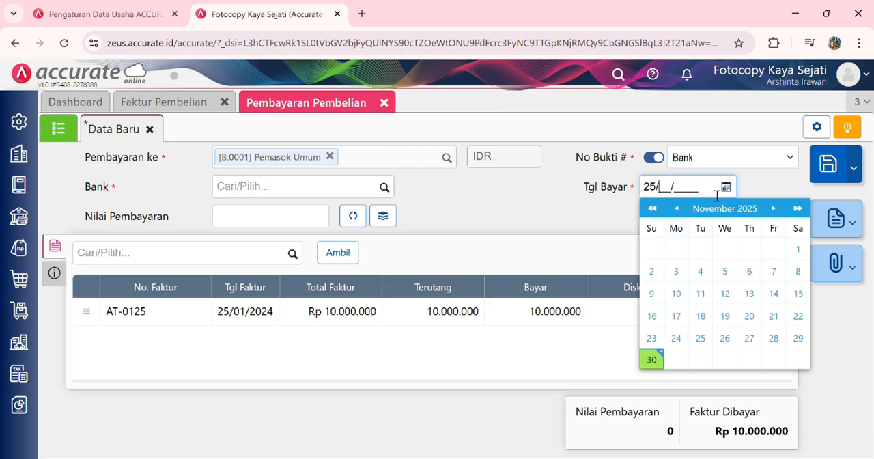
{"action": "type", "text": "01/2024"}
{"action": "left_click", "coordinate": [383, 187]}
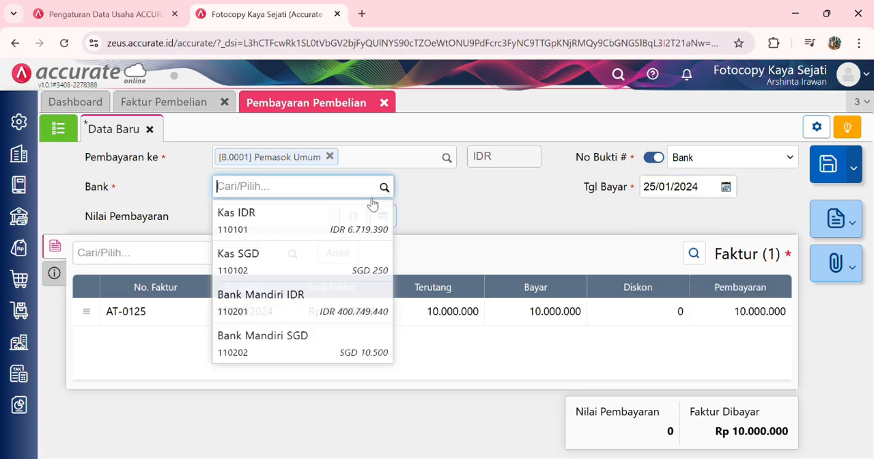
{"action": "left_click", "coordinate": [341, 302]}
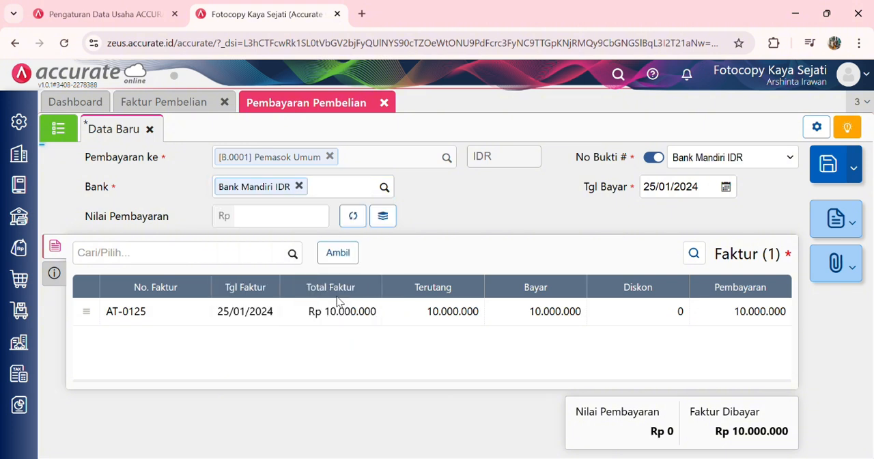
{"action": "left_click", "coordinate": [355, 215]}
Step: Choose the Metode Bayar for the purchase payment, return to its invoice list and save the payment
{"action": "left_click", "coordinate": [55, 274]}
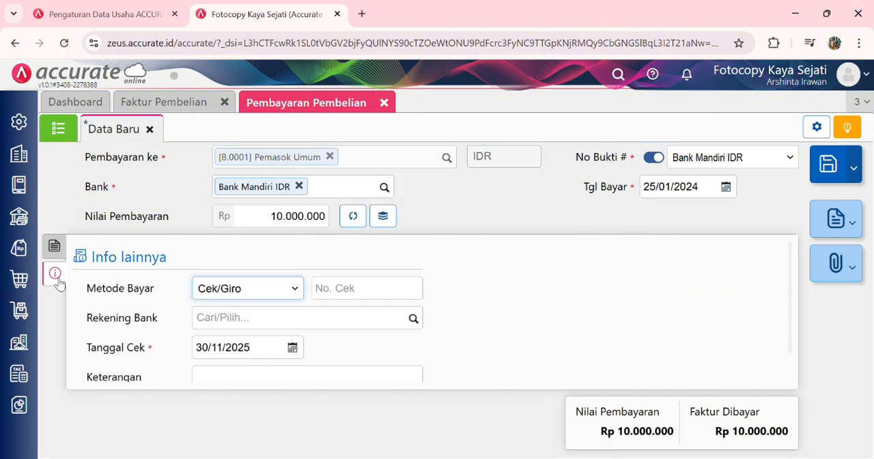
{"action": "left_click", "coordinate": [285, 294]}
{"action": "left_click", "coordinate": [258, 128]}
{"action": "left_click", "coordinate": [56, 246]}
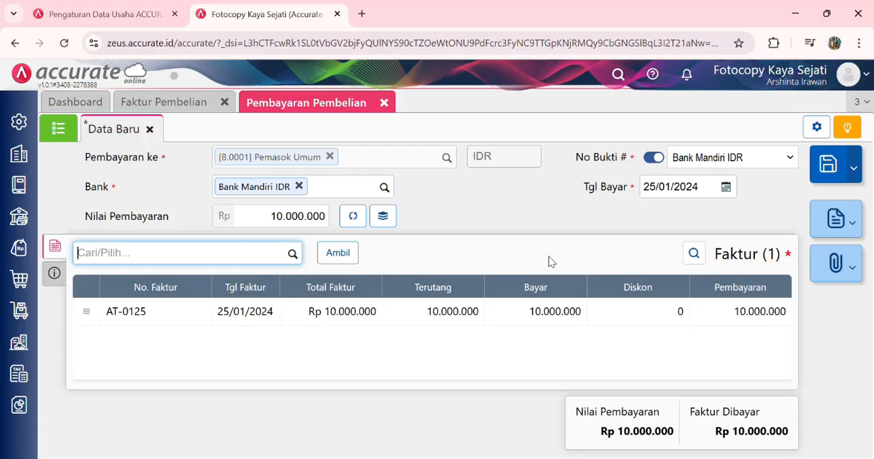
{"action": "left_click", "coordinate": [828, 167]}
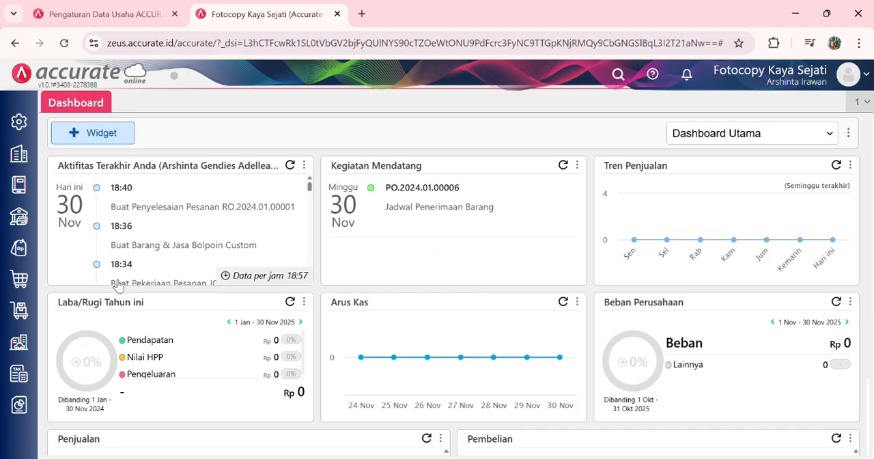
Step: Start a new Aset Tetap record named Komputer Lenovo
{"action": "left_click", "coordinate": [19, 344]}
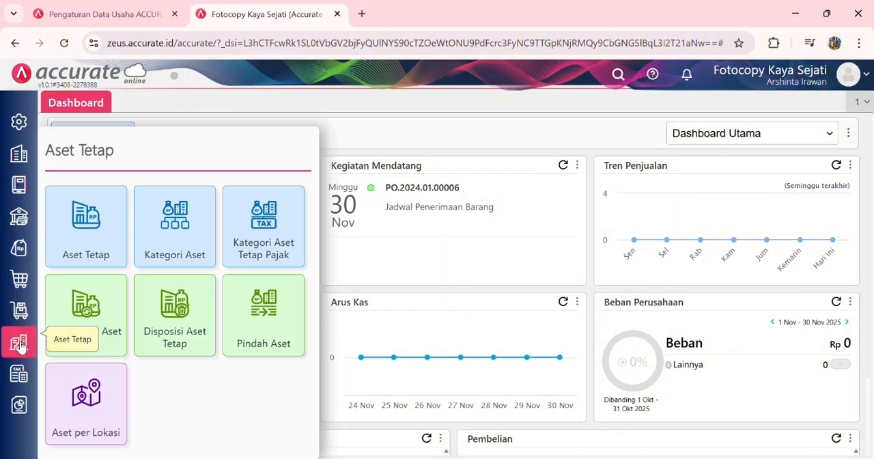
{"action": "left_click", "coordinate": [104, 219]}
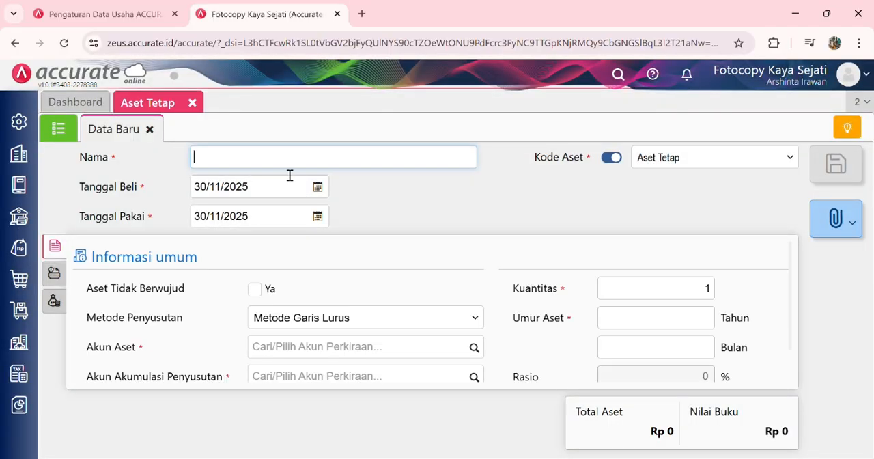
{"action": "type", "text": "Komputer Lenovo"}
Step: Set both the Tanggal Beli and the Tanggal Pakai of the fixed asset to 25/01/2024
{"action": "left_click", "coordinate": [276, 193]}
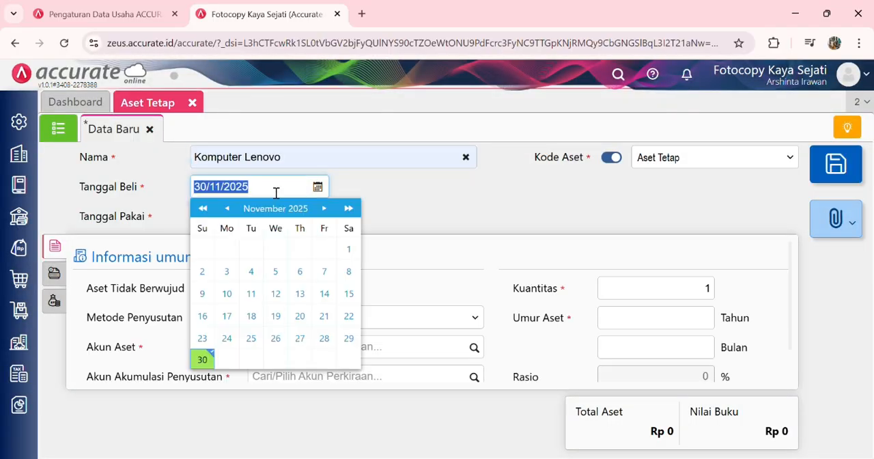
{"action": "type", "text": "25/01/"}
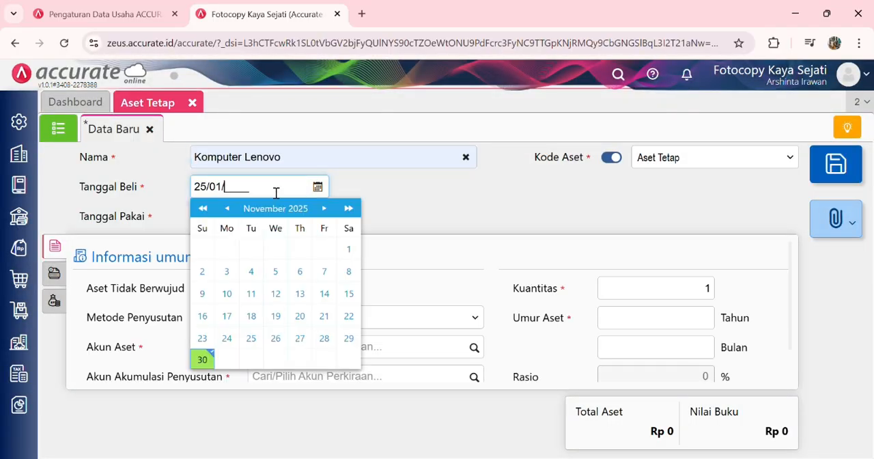
{"action": "type", "text": "2024"}
{"action": "left_click", "coordinate": [408, 205]}
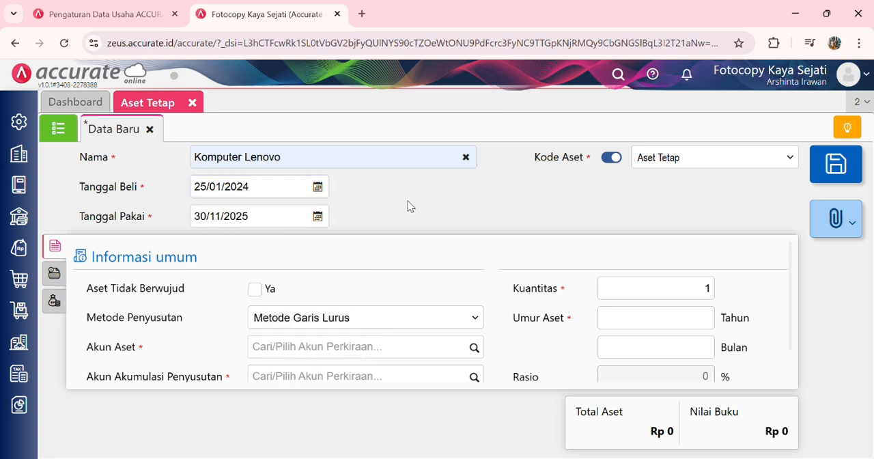
{"action": "left_click", "coordinate": [287, 216]}
{"action": "type", "text": "25/"}
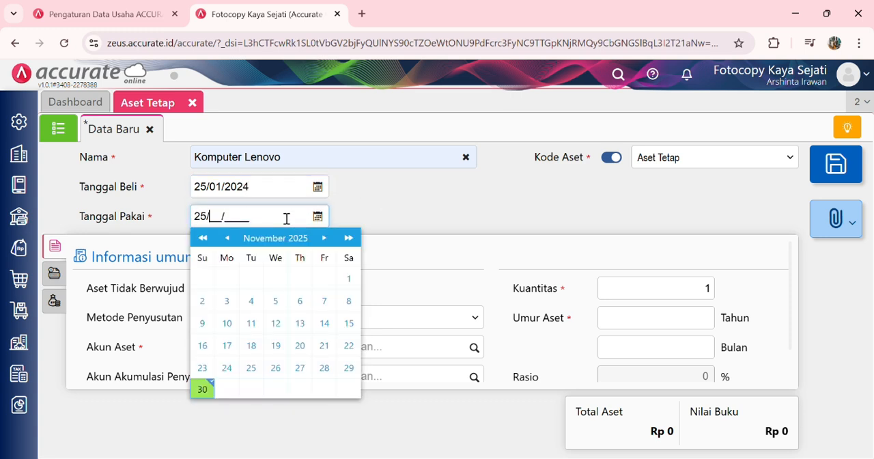
{"action": "type", "text": "01/2024"}
{"action": "left_click", "coordinate": [431, 230]}
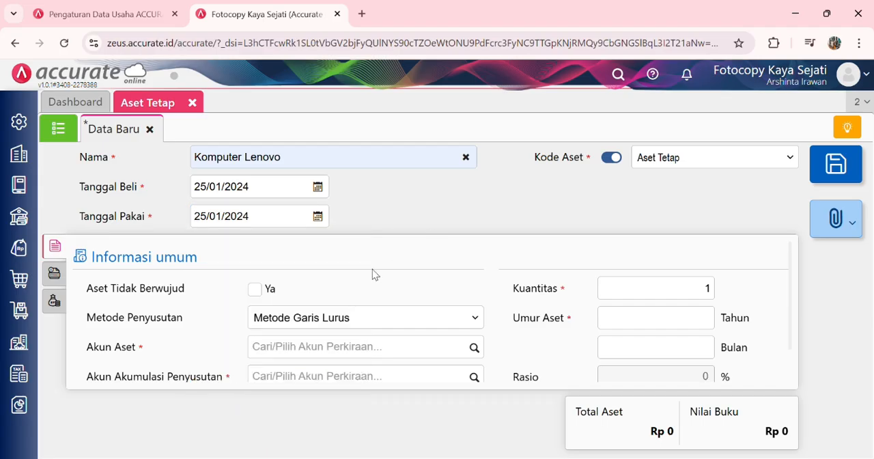
Step: Assign Peralatan as Akun Aset, Akum Penyust Peralatan as Akun Akumulasi Penyusutan and Beban Penyust Peralatan as Akun Beban Penyusutan
{"action": "left_click", "coordinate": [473, 349]}
{"action": "left_click", "coordinate": [360, 449]}
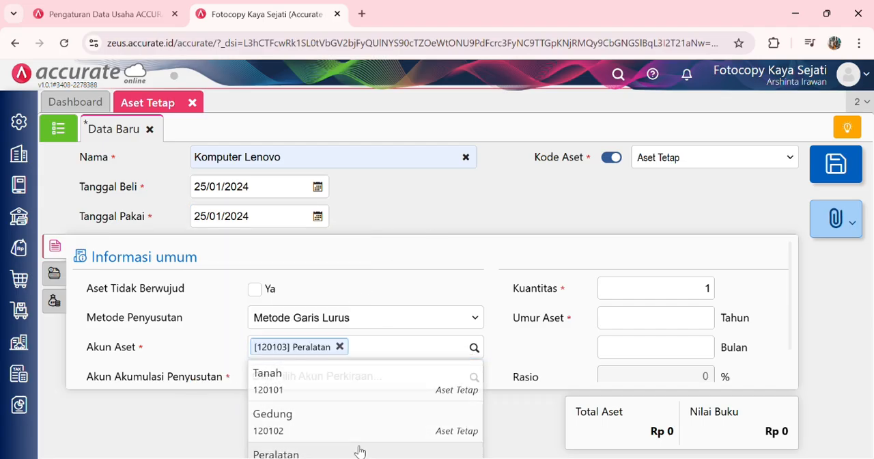
{"action": "scroll", "coordinate": [400, 369], "scroll_direction": "down", "scroll_amount": 1}
{"action": "left_click", "coordinate": [474, 335]}
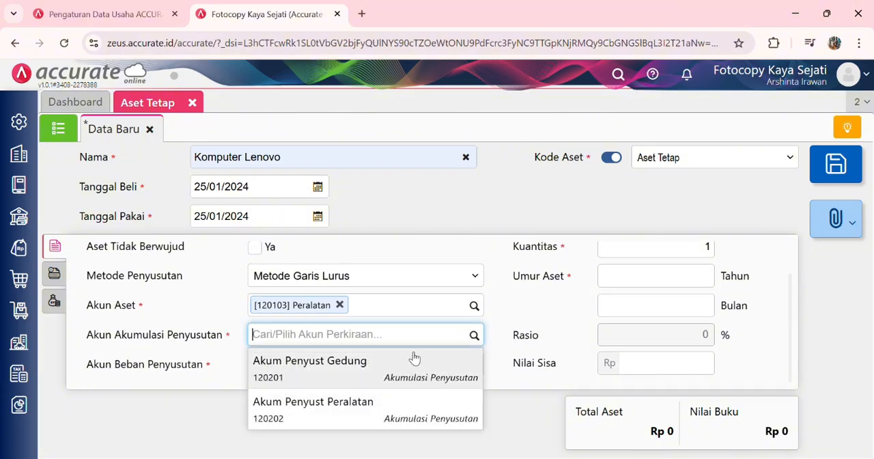
{"action": "left_click", "coordinate": [383, 412]}
{"action": "left_click", "coordinate": [474, 365]}
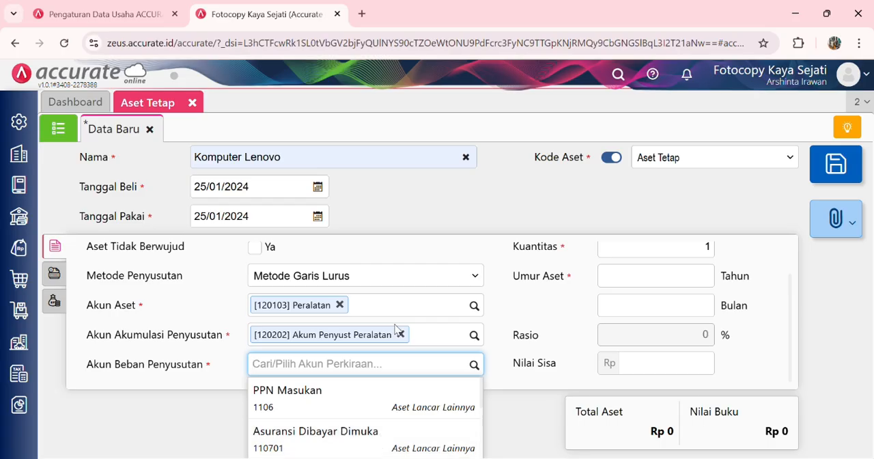
{"action": "type", "text": "peral"}
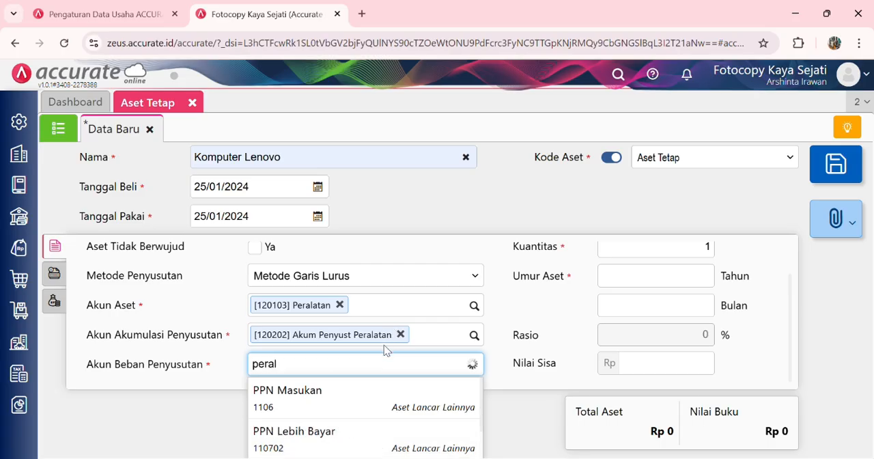
{"action": "left_click", "coordinate": [360, 407]}
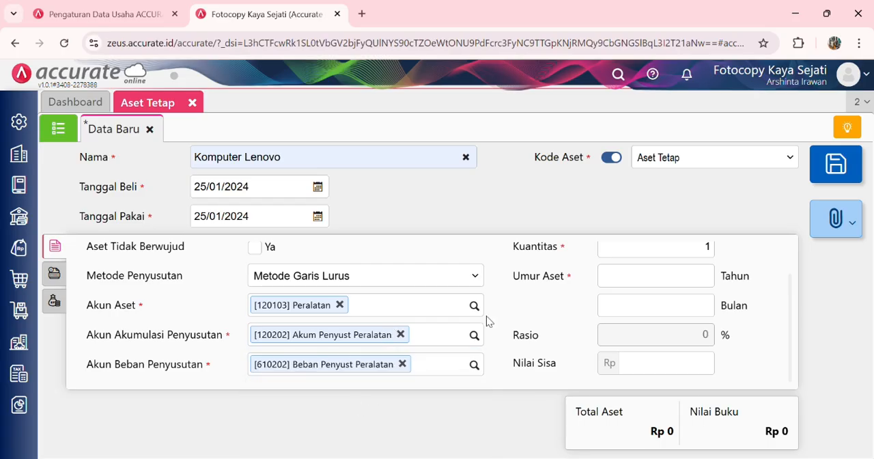
Step: Set the fixed asset's Kuantitas to 2 and its Umur Aset to 5 Tahun
{"action": "left_click", "coordinate": [705, 252]}
{"action": "type", "text": "2"}
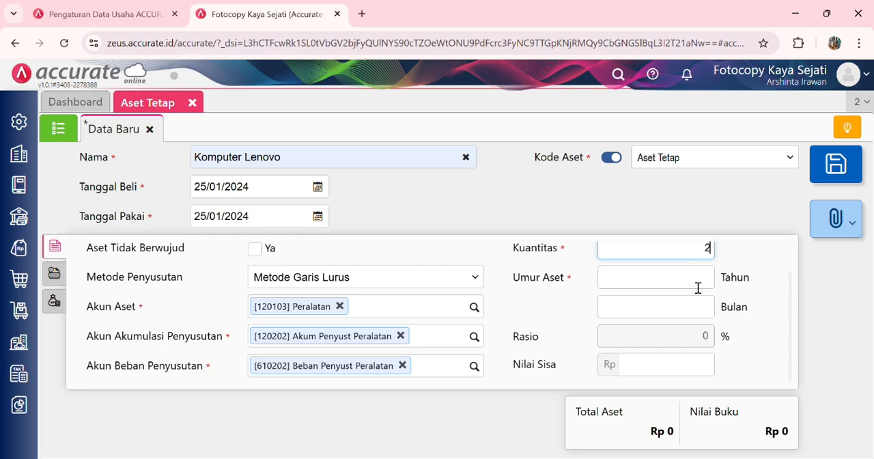
{"action": "left_click", "coordinate": [698, 287]}
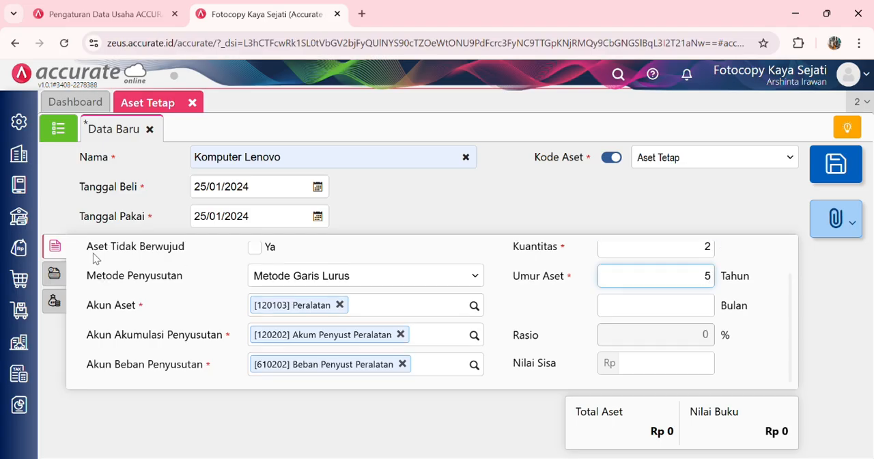
Step: Set the fixed asset's Kategori Aset to Peralatan
{"action": "left_click", "coordinate": [52, 280]}
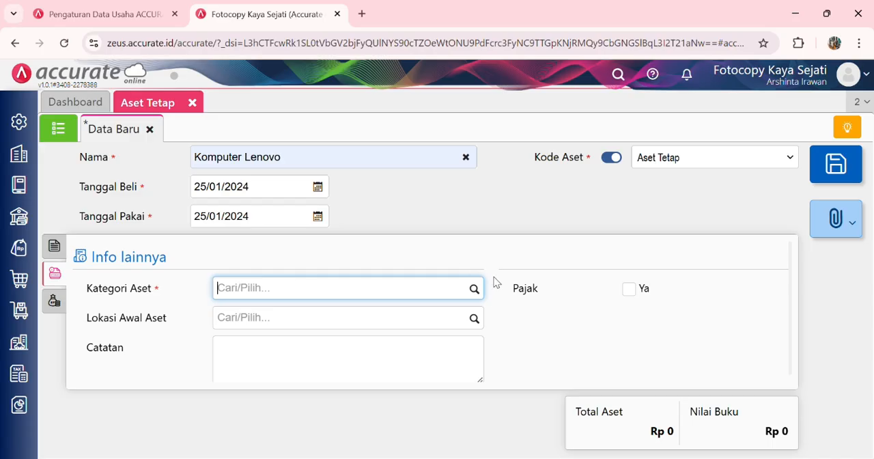
{"action": "left_click", "coordinate": [475, 289]}
{"action": "left_click", "coordinate": [423, 337]}
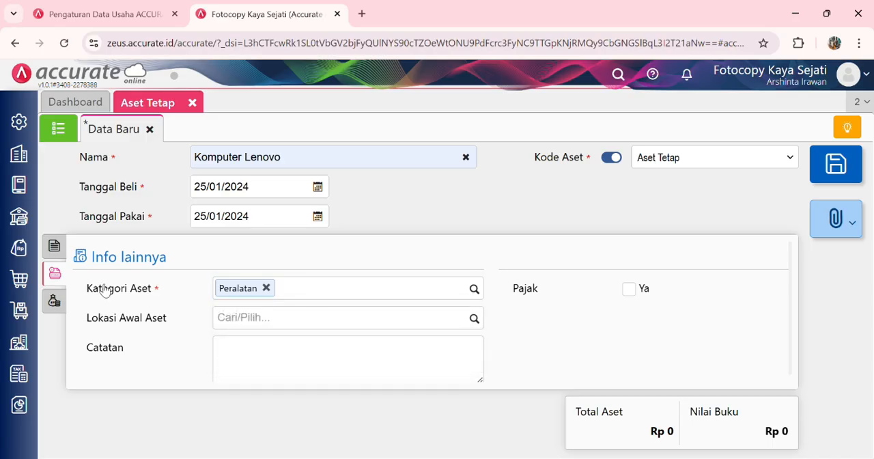
Step: Add Pembelian Aset as the fixed asset's Akun Pengeluaran with a Jumlah of Rp 10.000.000 and save the Komputer Lenovo asset record
{"action": "left_click", "coordinate": [59, 306]}
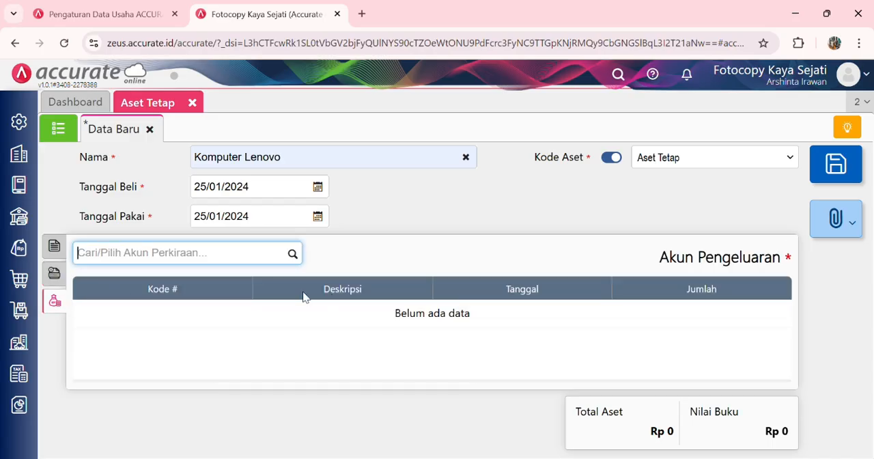
{"action": "left_click", "coordinate": [296, 255]}
{"action": "type", "text": "pembelian"}
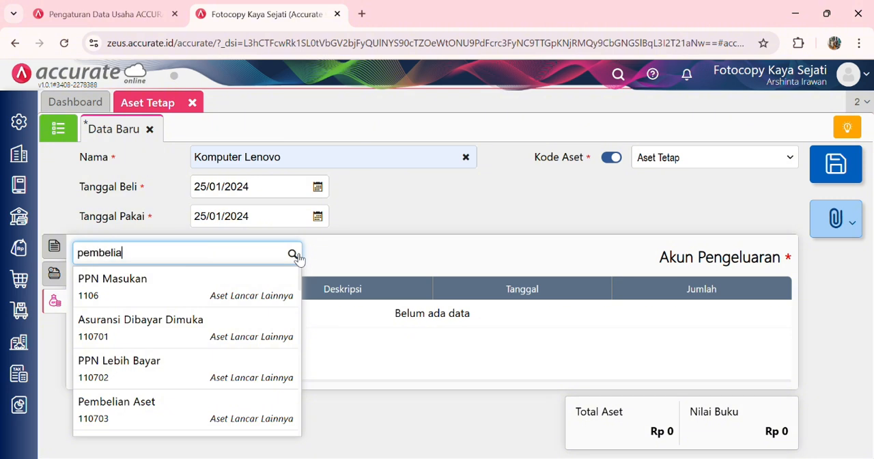
{"action": "left_click", "coordinate": [259, 280]}
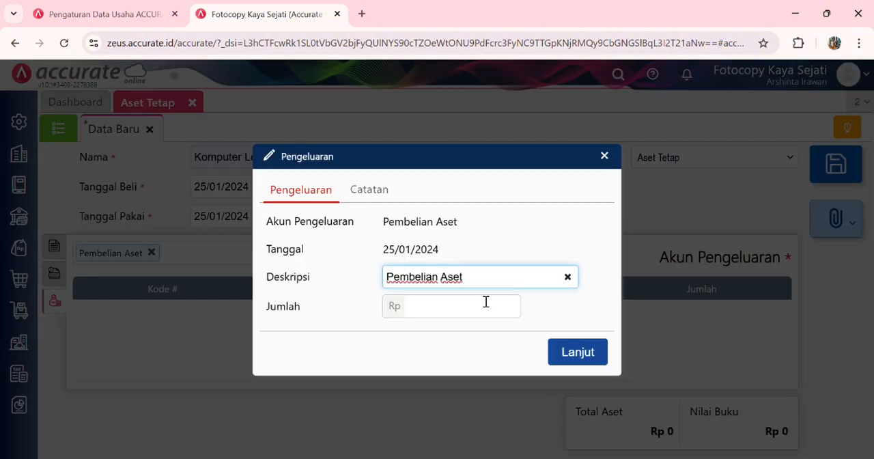
{"action": "left_click", "coordinate": [479, 316]}
{"action": "type", "text": "1000"}
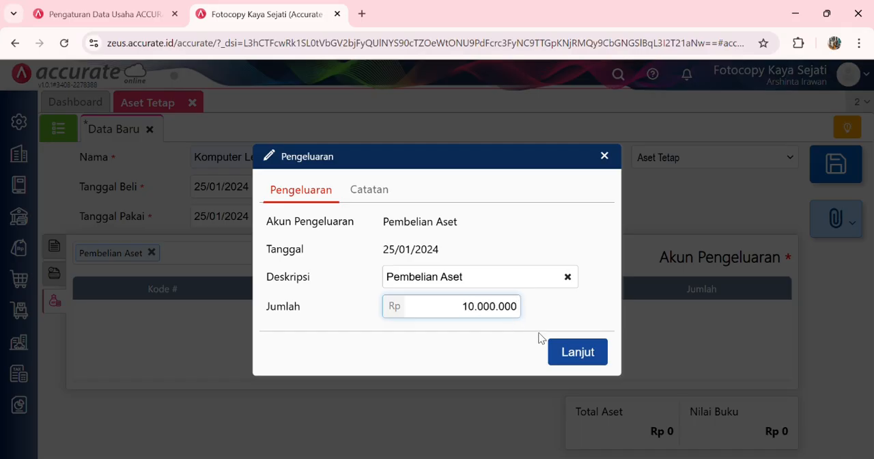
{"action": "left_click", "coordinate": [575, 353]}
{"action": "left_click", "coordinate": [60, 244]}
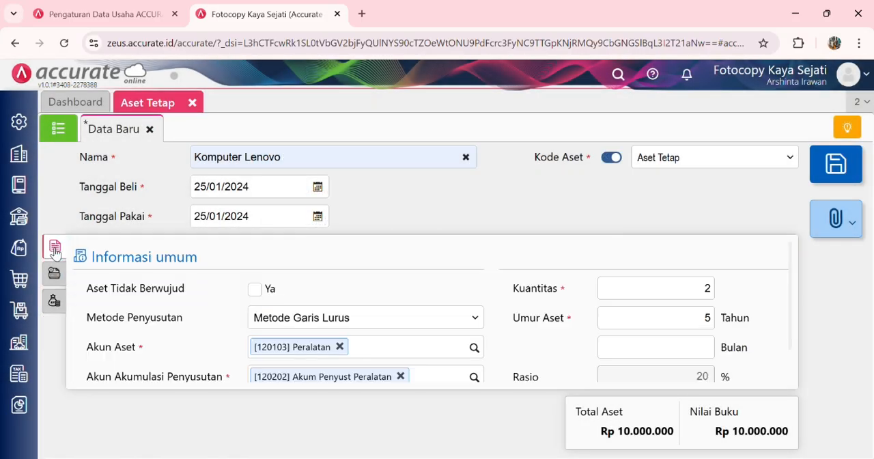
{"action": "left_click", "coordinate": [835, 165]}
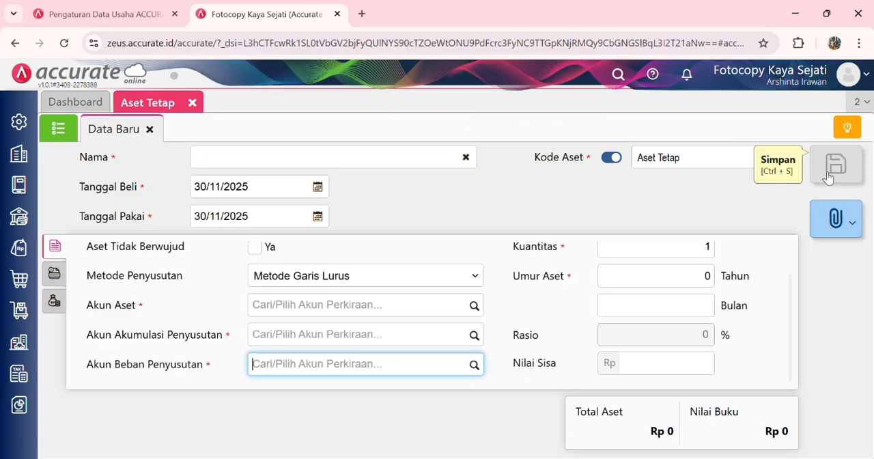
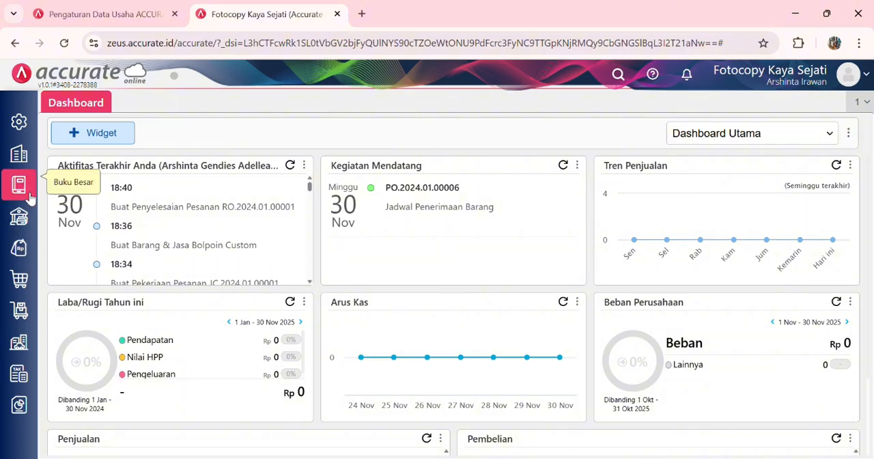
Step: Start a new bank transfer dated 27/01/2024 from Bank Mandiri IDR to Bank Mandiri SGD
{"action": "left_click", "coordinate": [19, 217]}
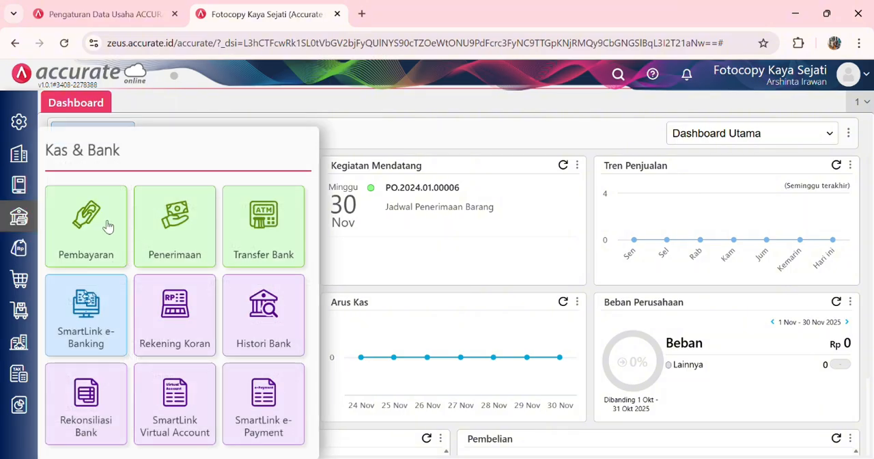
{"action": "left_click", "coordinate": [260, 249]}
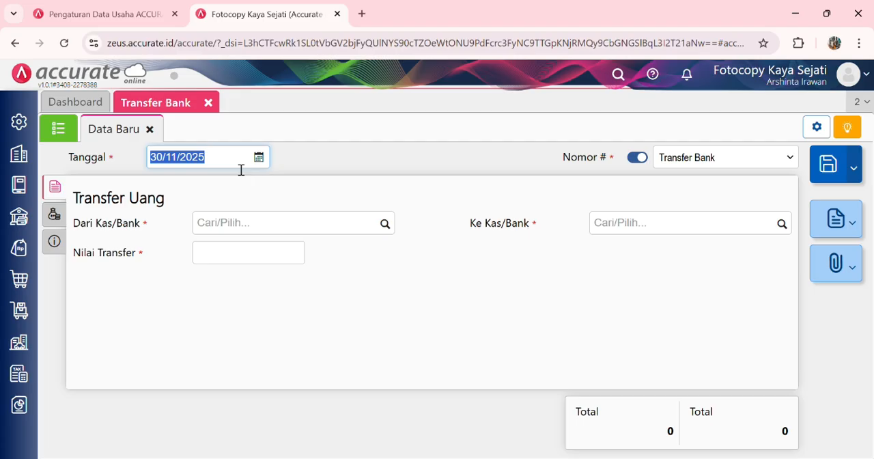
{"action": "type", "text": "27/01/202"}
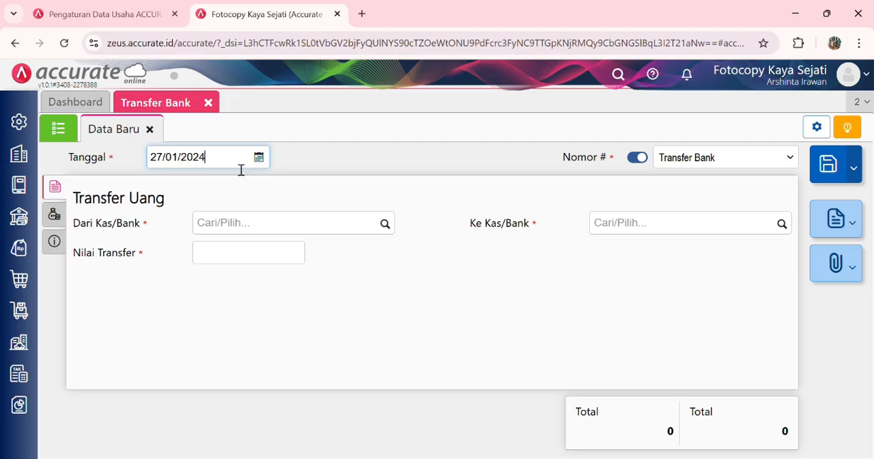
{"action": "left_click", "coordinate": [385, 224]}
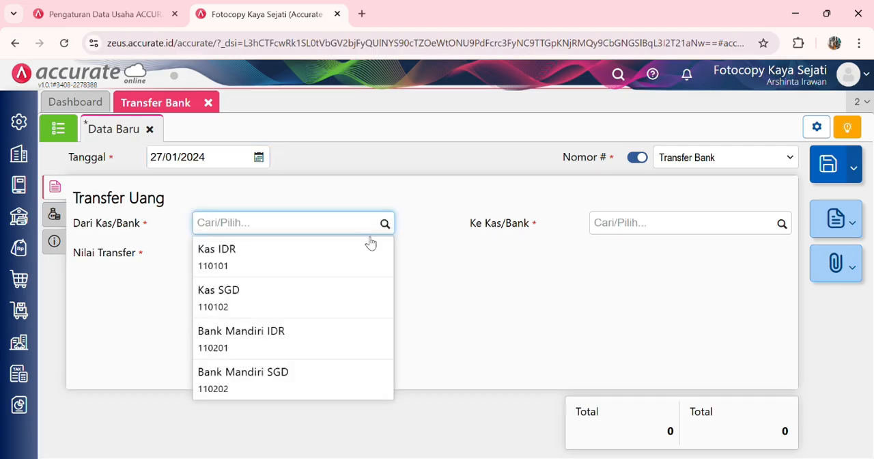
{"action": "left_click", "coordinate": [302, 332]}
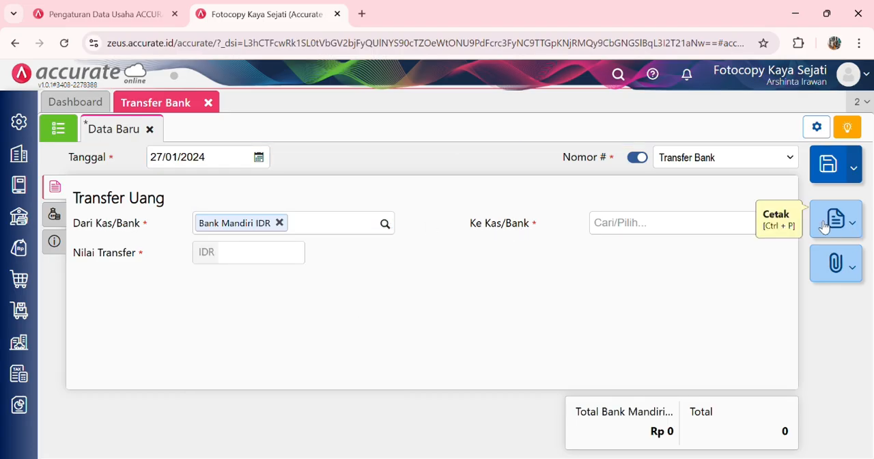
{"action": "left_click", "coordinate": [783, 227]}
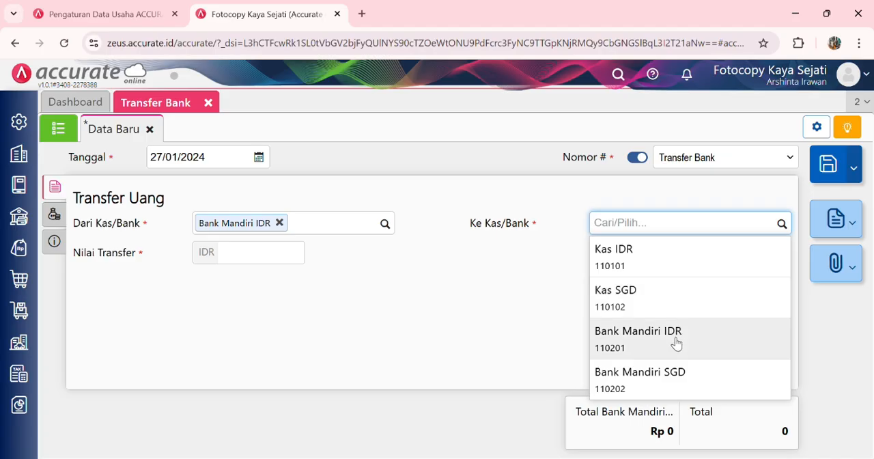
{"action": "left_click", "coordinate": [667, 368]}
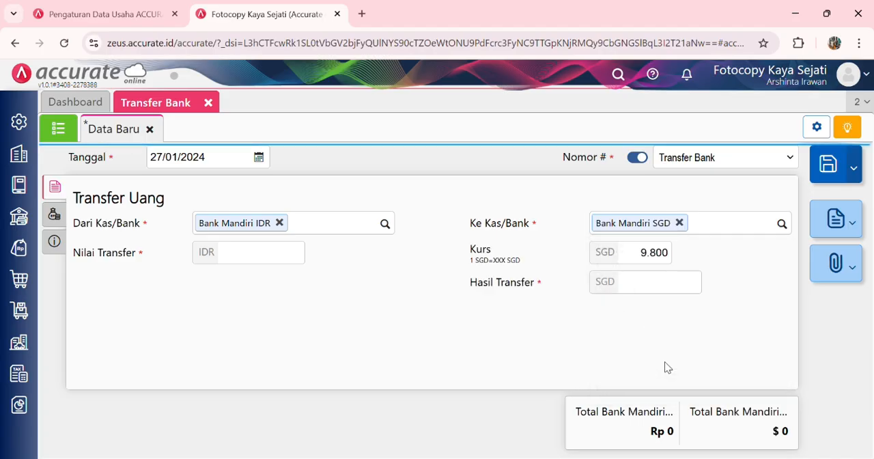
Step: Set the transfer's Kurs to 10.050 and its Hasil Transfer to SGD 550
{"action": "left_click", "coordinate": [662, 259]}
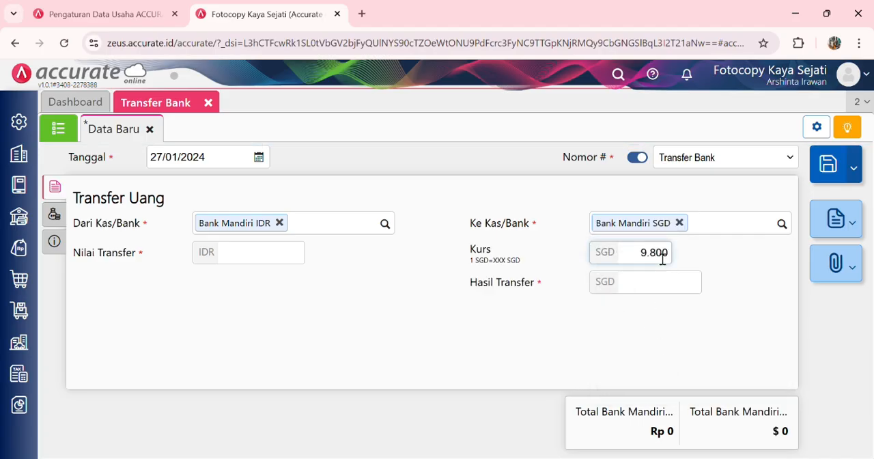
{"action": "key", "text": "BackSpace"}
{"action": "key", "text": "BackSpace"}
{"action": "key", "text": "BackSpace"}
{"action": "type", "text": "50"}
{"action": "left_click", "coordinate": [662, 282]}
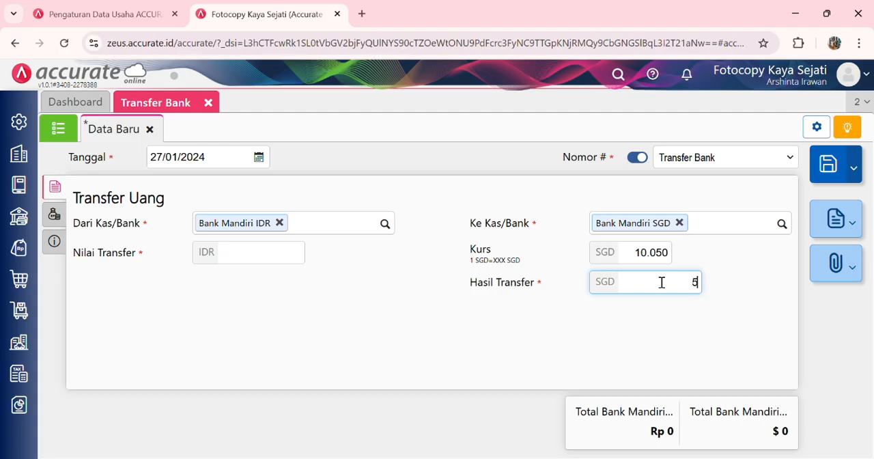
{"action": "left_click", "coordinate": [642, 318]}
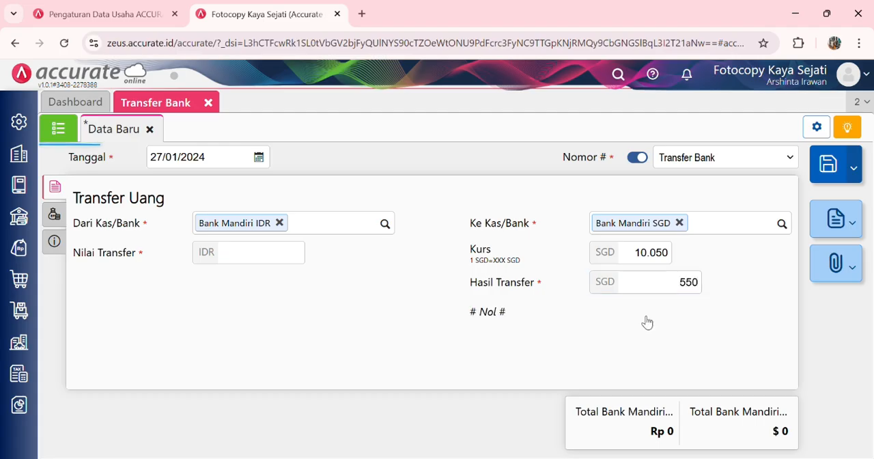
Step: Set the Nilai Transfer to IDR 5.527.500
{"action": "left_click", "coordinate": [270, 256]}
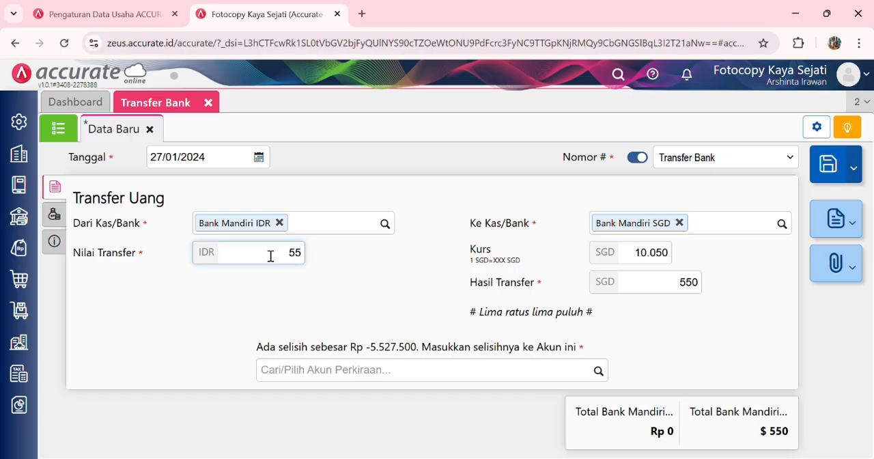
{"action": "type", "text": "5.527.500"}
{"action": "left_click", "coordinate": [316, 302]}
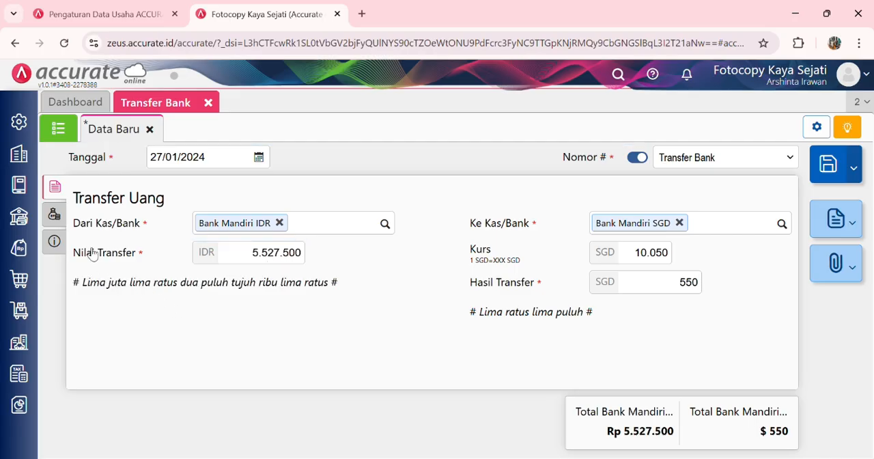
Step: Add Beban Lain-lain as a transfer fee with a Nilai of Rp 15.000
{"action": "left_click", "coordinate": [55, 214]}
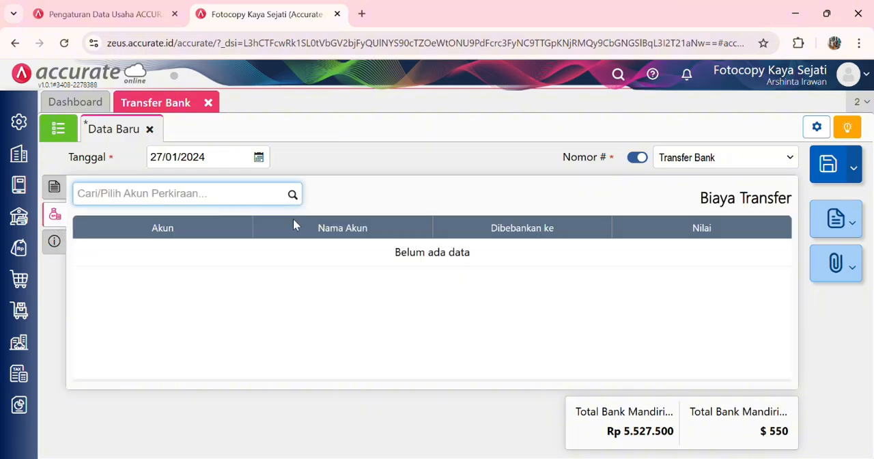
{"action": "left_click", "coordinate": [293, 196]}
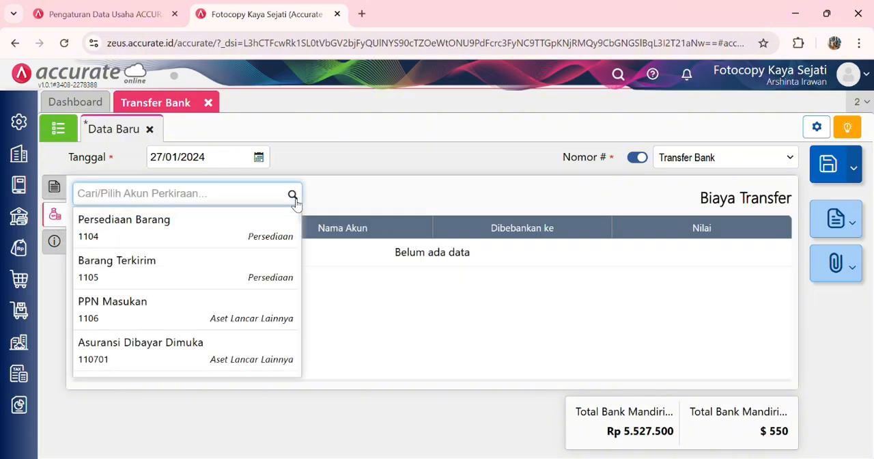
{"action": "type", "text": "lain"}
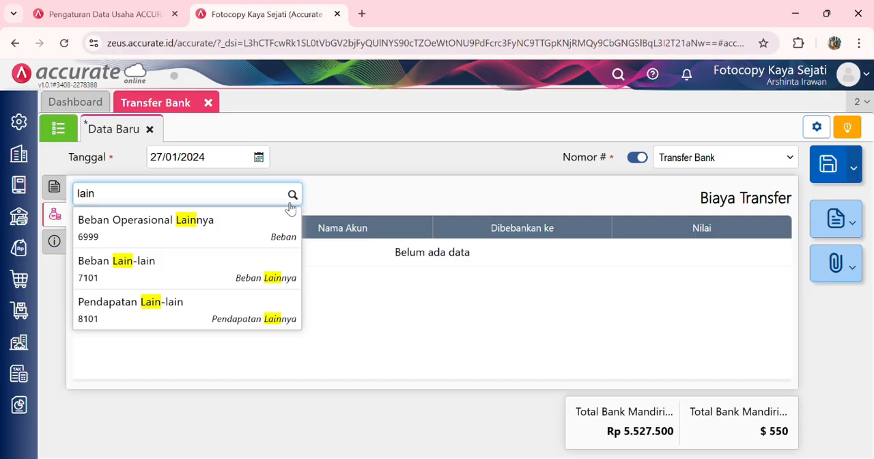
{"action": "left_click", "coordinate": [243, 262]}
{"action": "left_click", "coordinate": [466, 235]}
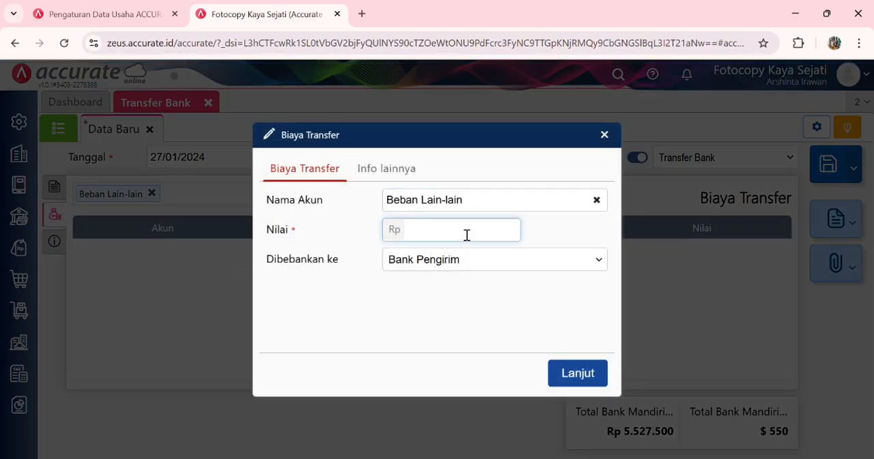
{"action": "type", "text": "15.000"}
{"action": "left_click", "coordinate": [566, 372]}
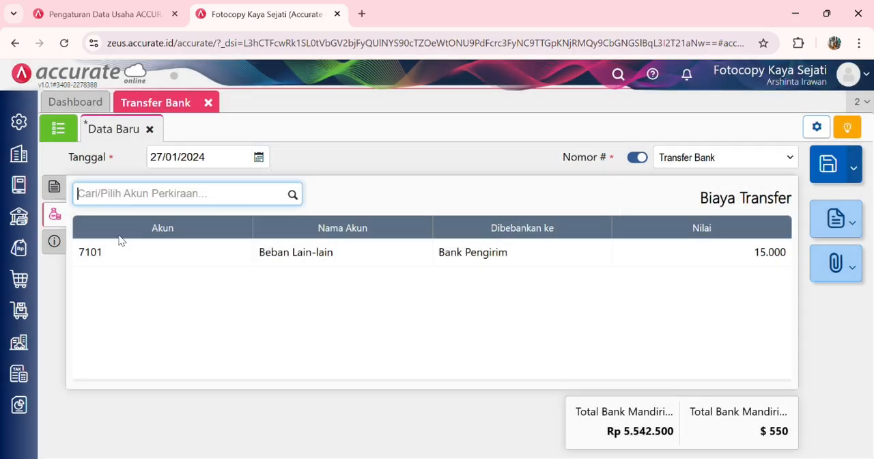
Step: Return to the transfer details, save the bank transfer and close the Transfer Bank form
{"action": "left_click", "coordinate": [59, 191]}
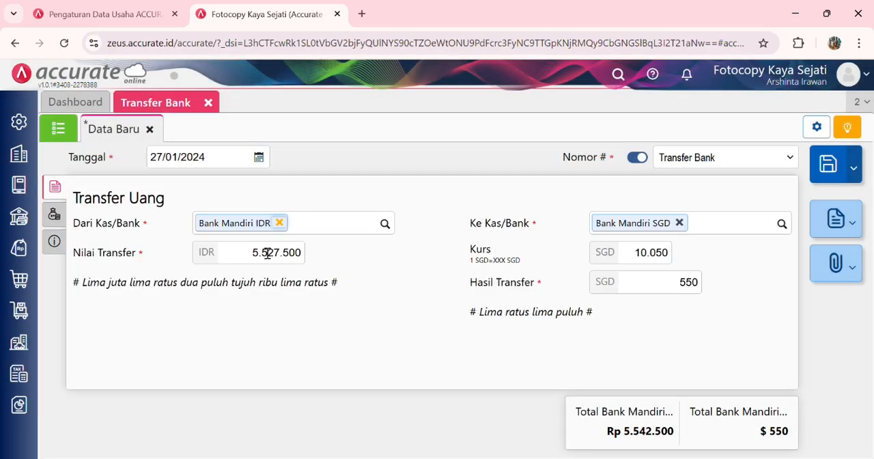
{"action": "left_click", "coordinate": [828, 167]}
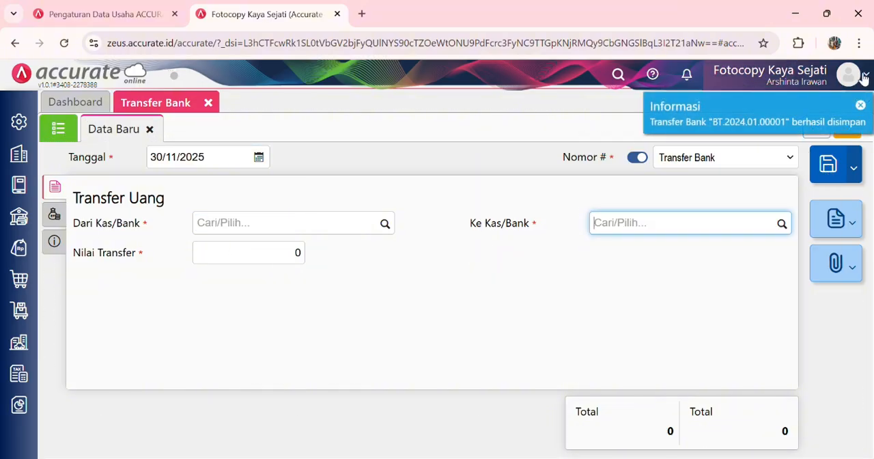
{"action": "left_click", "coordinate": [206, 103]}
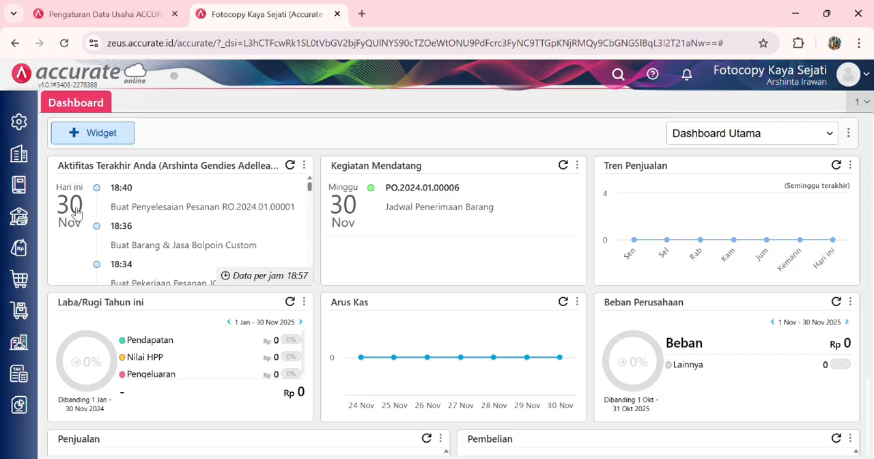
Step: Start a new Pembayaran from Bank Mandiri IDR dated 31/01/2024
{"action": "left_click", "coordinate": [19, 216]}
{"action": "left_click", "coordinate": [97, 230]}
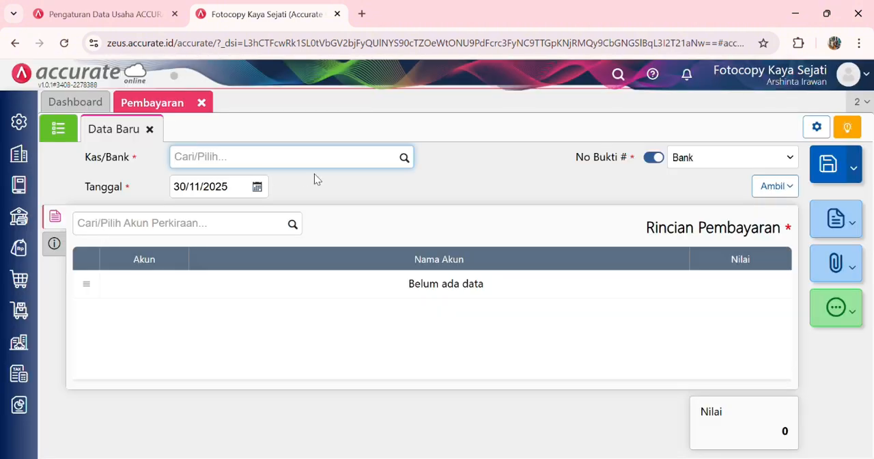
{"action": "left_click", "coordinate": [406, 160]}
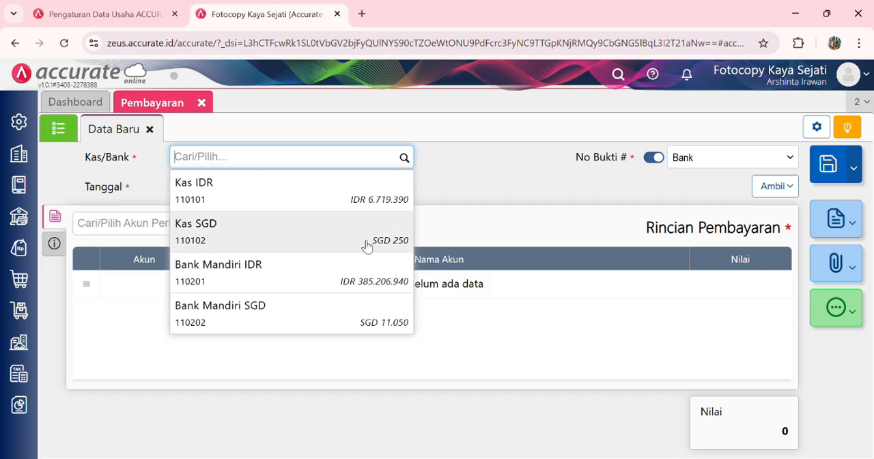
{"action": "left_click", "coordinate": [348, 274]}
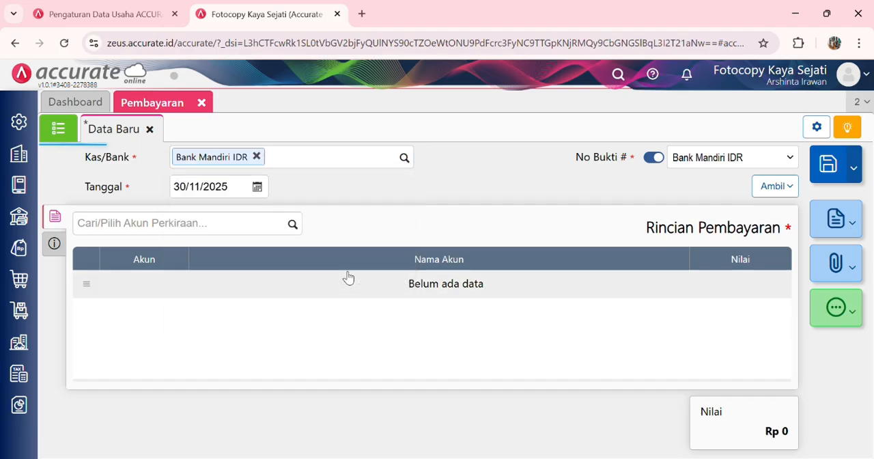
{"action": "left_click", "coordinate": [234, 186]}
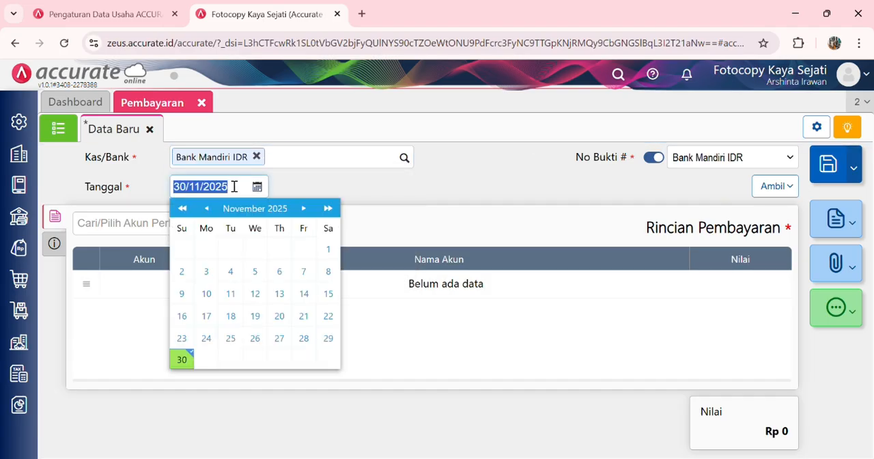
{"action": "type", "text": "31/01/20"}
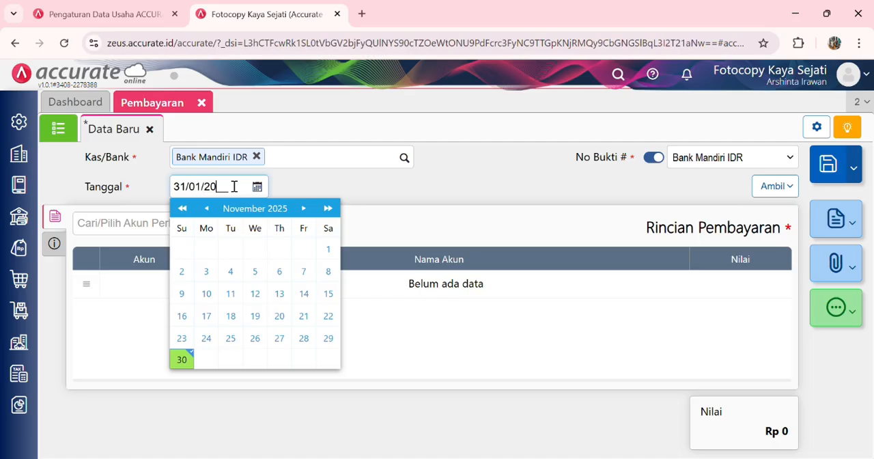
{"action": "type", "text": "24"}
Step: Add Beban Listrik, Air & Telepon to the payment details with a Nilai of Rp 2.750.000
{"action": "left_click", "coordinate": [126, 233]}
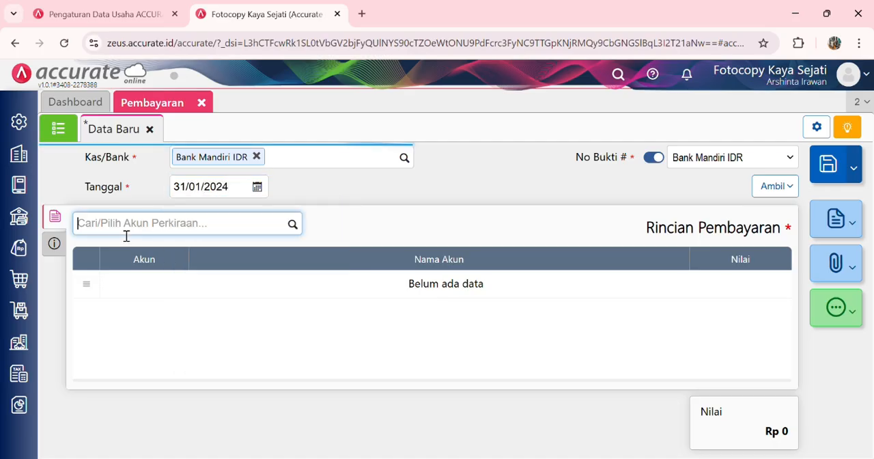
{"action": "left_click", "coordinate": [293, 225]}
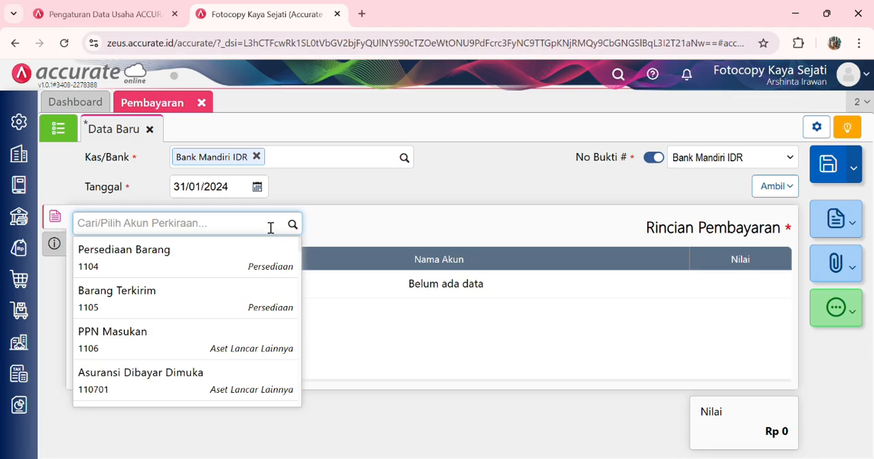
{"action": "type", "text": "beban air"}
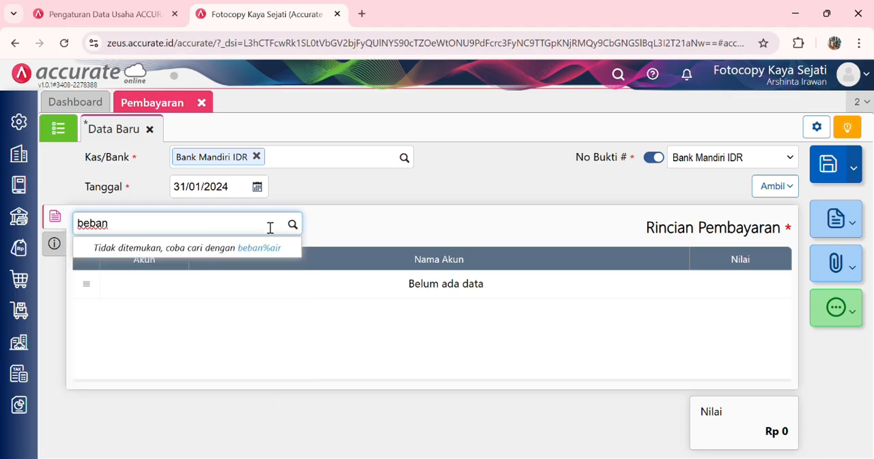
{"action": "type", "text": " listrik"}
{"action": "left_click", "coordinate": [252, 260]}
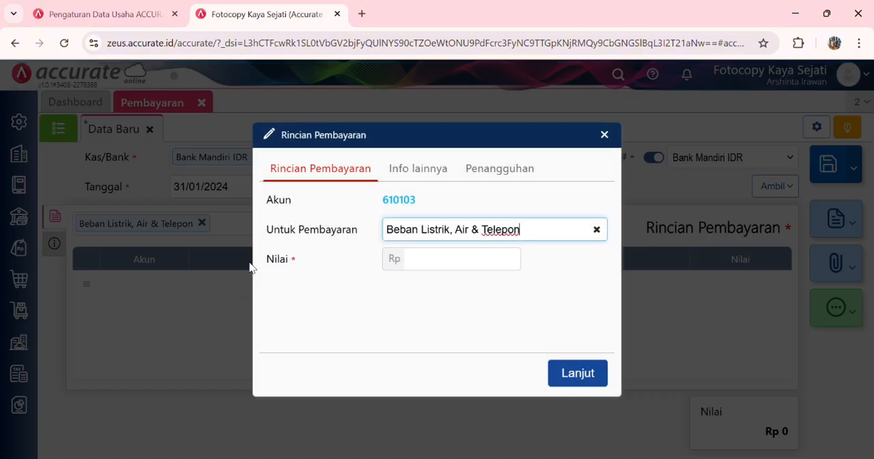
{"action": "left_click", "coordinate": [459, 269]}
{"action": "type", "text": "2750000"}
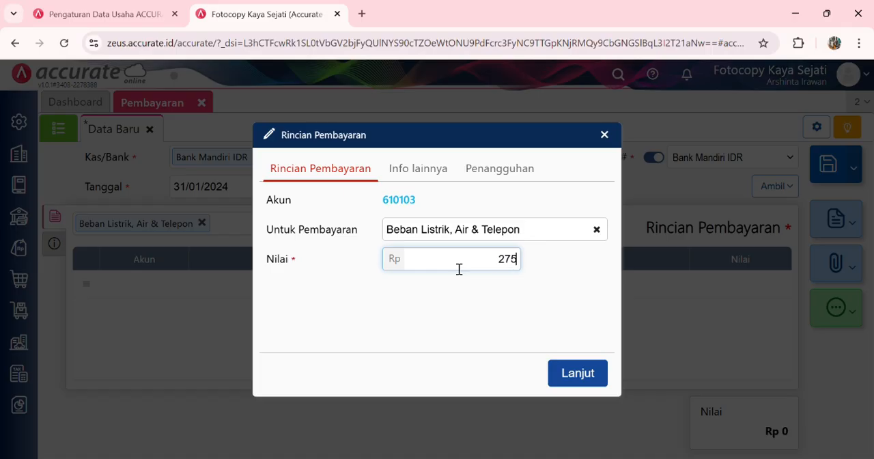
{"action": "left_click", "coordinate": [590, 377]}
Step: Enter "Pembayaran listrik, air, dan telepon" as the payment's Catatan and return to its Rincian Pembayaran
{"action": "left_click", "coordinate": [54, 243]}
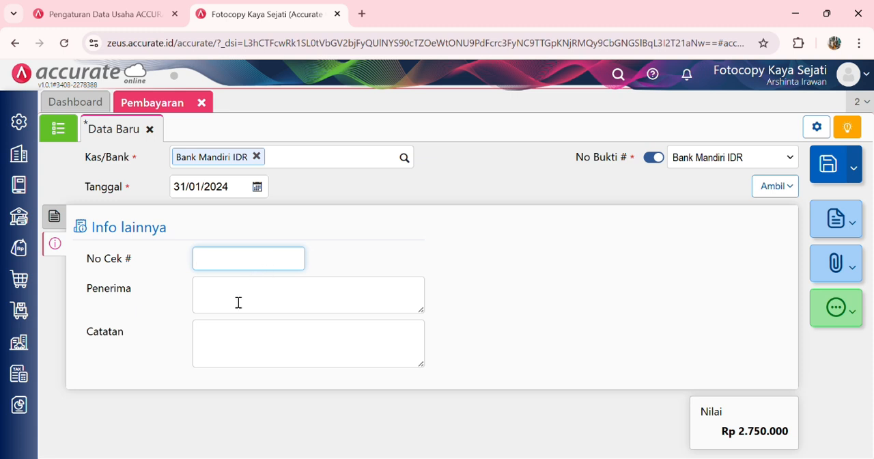
{"action": "left_click", "coordinate": [238, 328]}
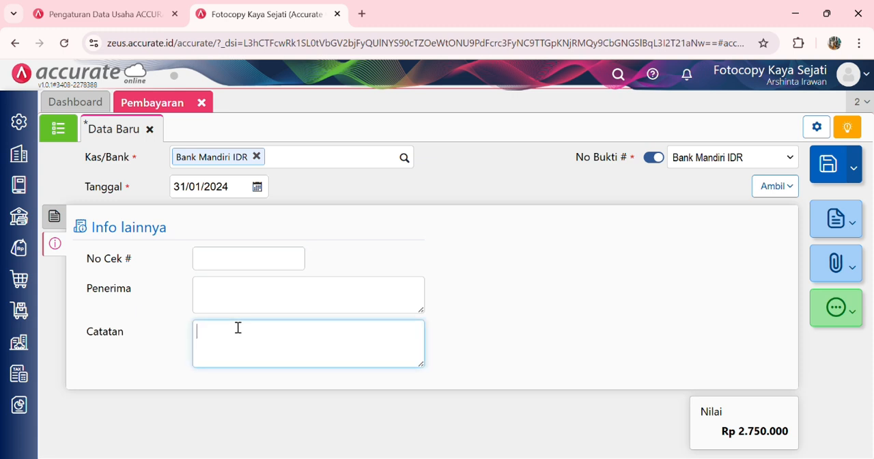
{"action": "type", "text": "Pembayaran listrik"}
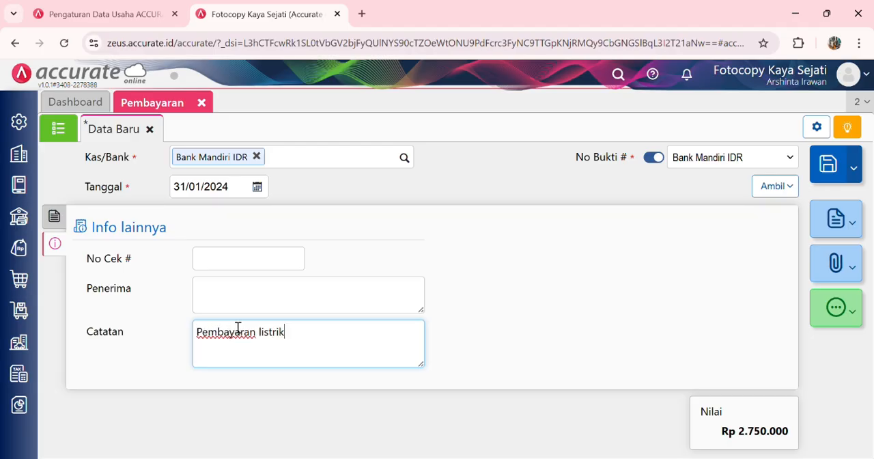
{"action": "type", "text": ", air, dan telepon"}
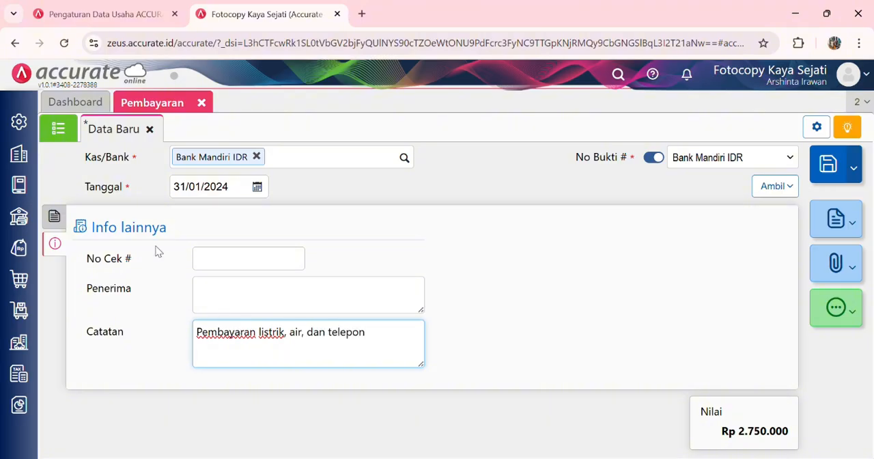
{"action": "left_click", "coordinate": [53, 216]}
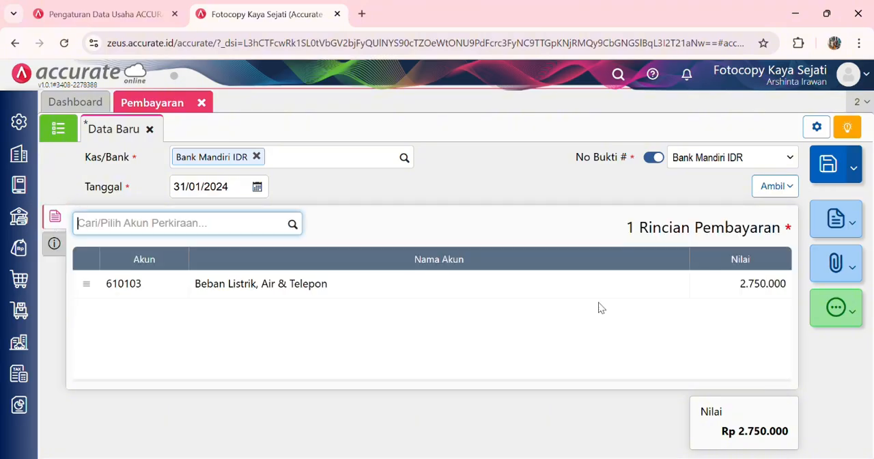
Step: Save the utilities payment and close the Pembayaran form
{"action": "left_click", "coordinate": [835, 169]}
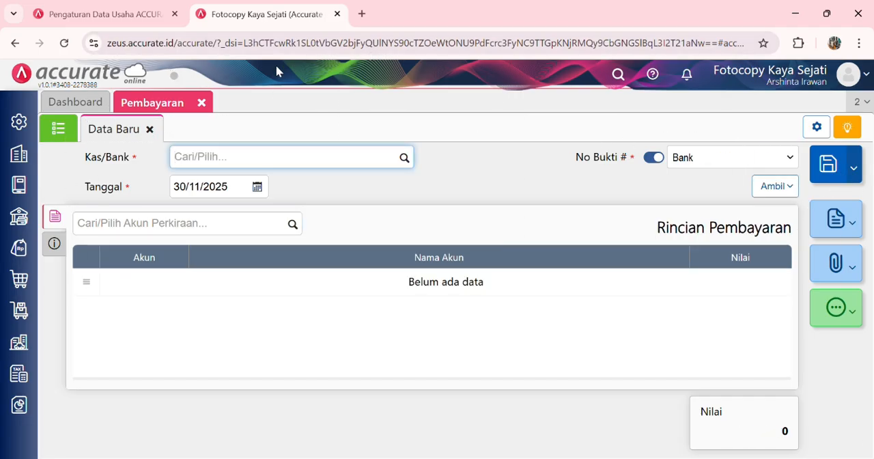
{"action": "left_click", "coordinate": [202, 103]}
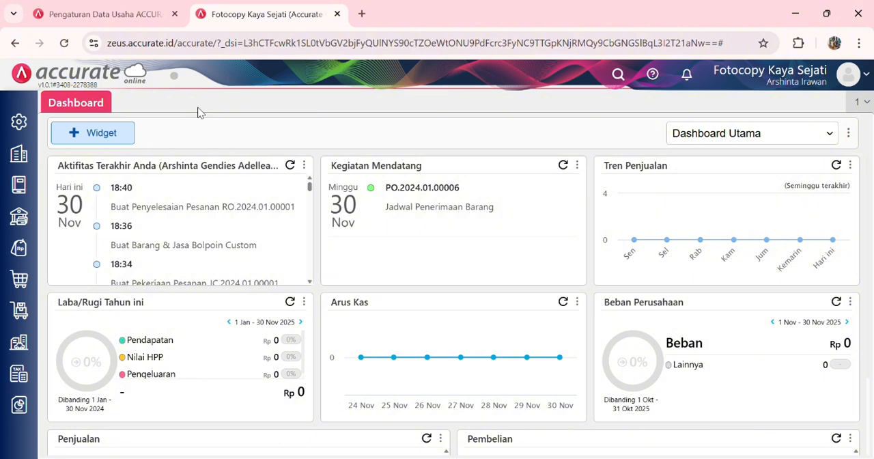
Step: Start a new Penerimaan into Bank Mandiri IDR dated 31/01/2024
{"action": "left_click", "coordinate": [19, 215]}
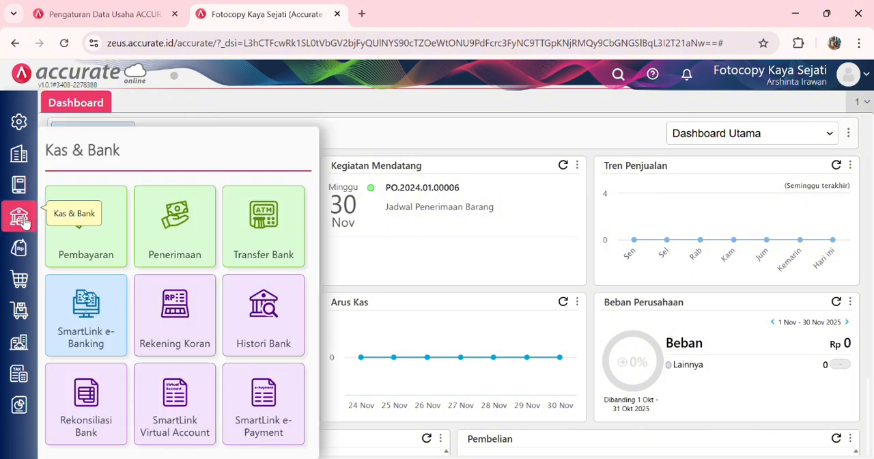
{"action": "left_click", "coordinate": [177, 247]}
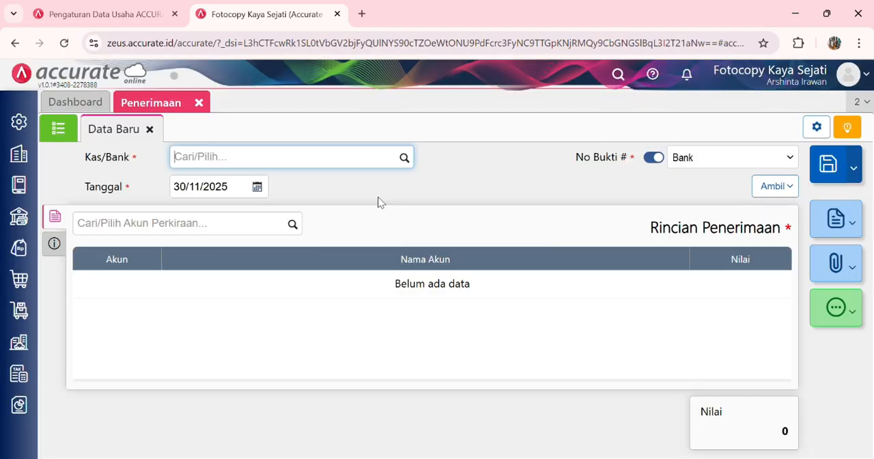
{"action": "left_click", "coordinate": [405, 161]}
{"action": "left_click", "coordinate": [317, 278]}
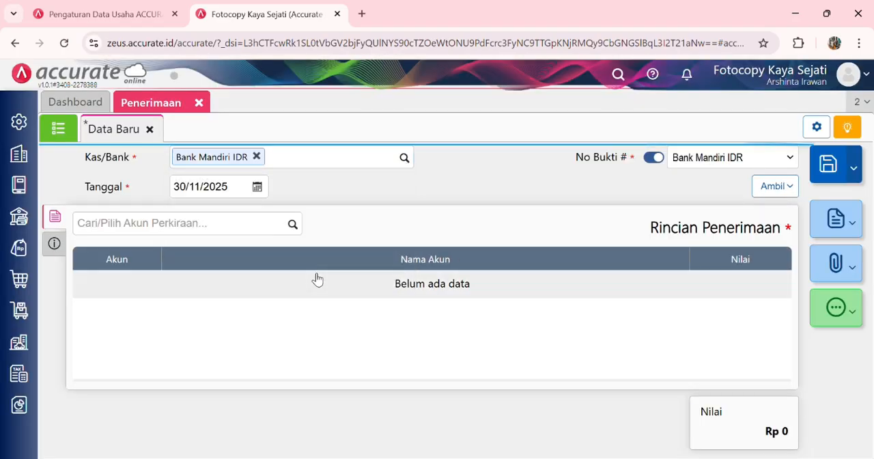
{"action": "left_click", "coordinate": [246, 192]}
{"action": "type", "text": "31/01/2023"}
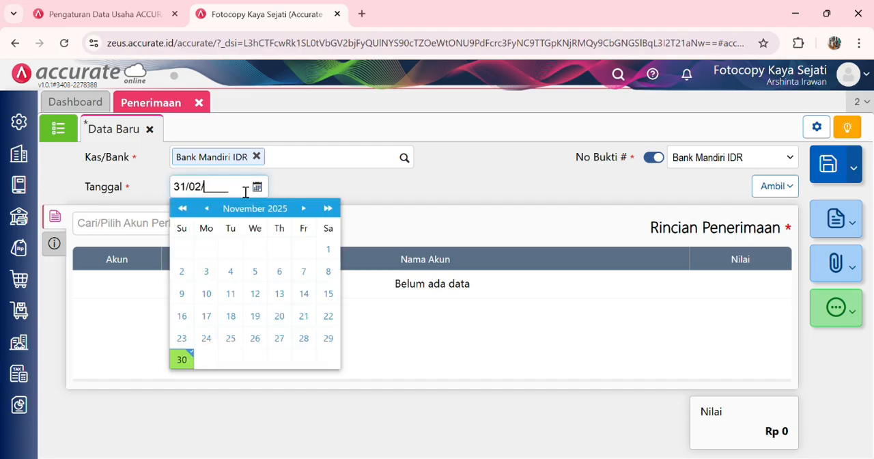
{"action": "key", "text": "BackSpace"}
{"action": "type", "text": "4"}
{"action": "left_click", "coordinate": [371, 231]}
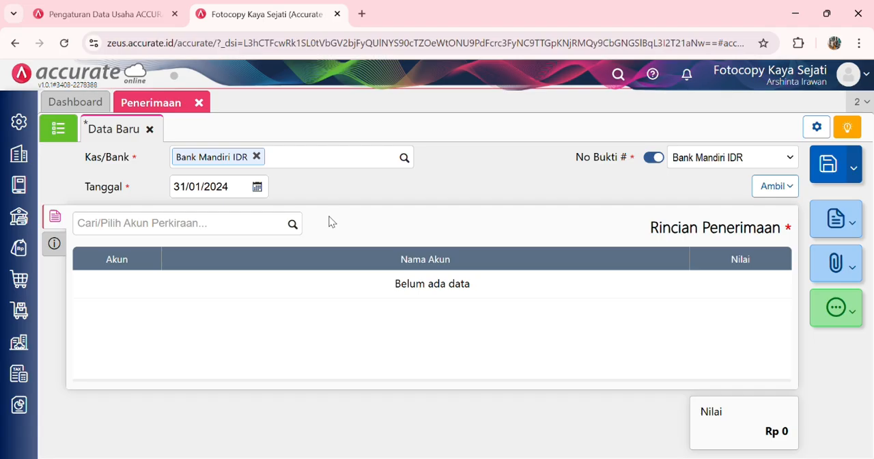
Step: Add the account Pendapatan Lain-lain to the receipt details with a Nilai of Rp 100.000
{"action": "left_click", "coordinate": [293, 225]}
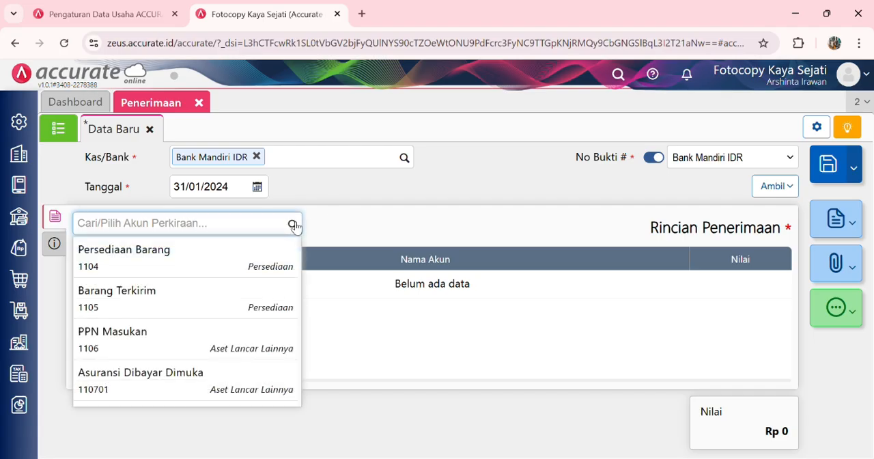
{"action": "type", "text": "lain"}
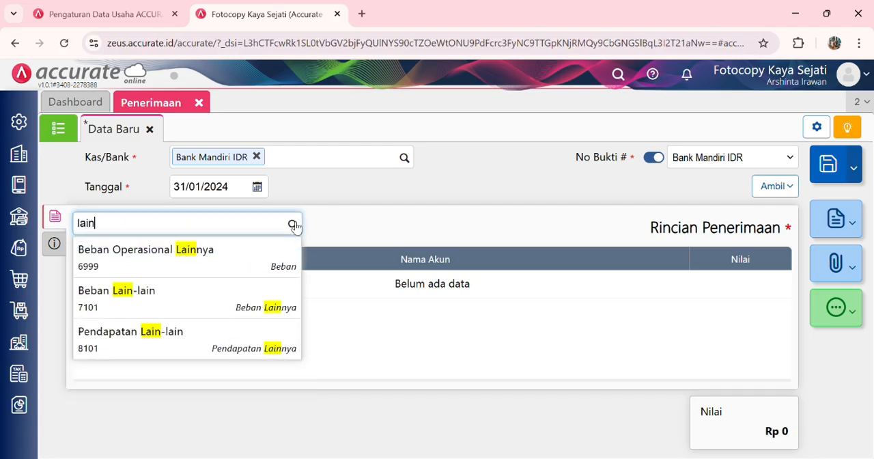
{"action": "left_click", "coordinate": [219, 331]}
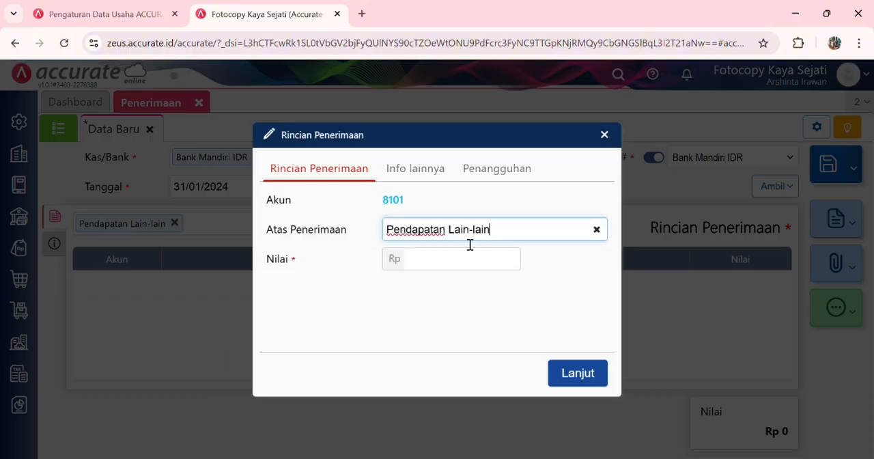
{"action": "left_click", "coordinate": [466, 264]}
{"action": "type", "text": "1000"}
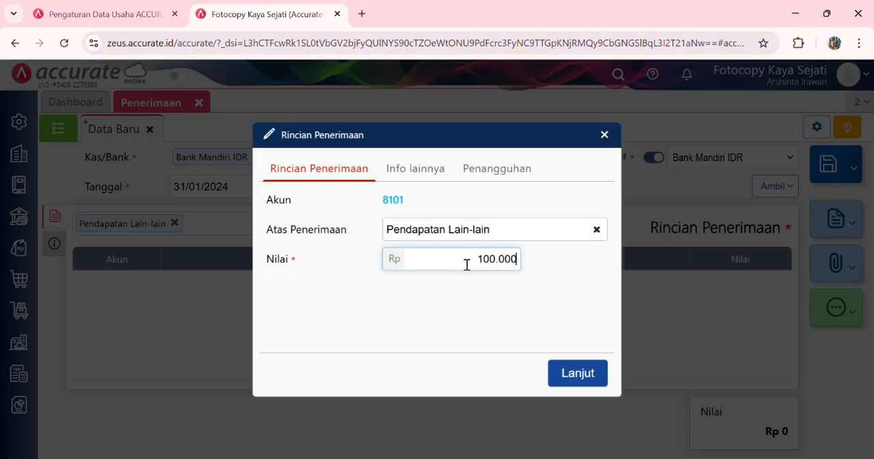
{"action": "left_click", "coordinate": [587, 373]}
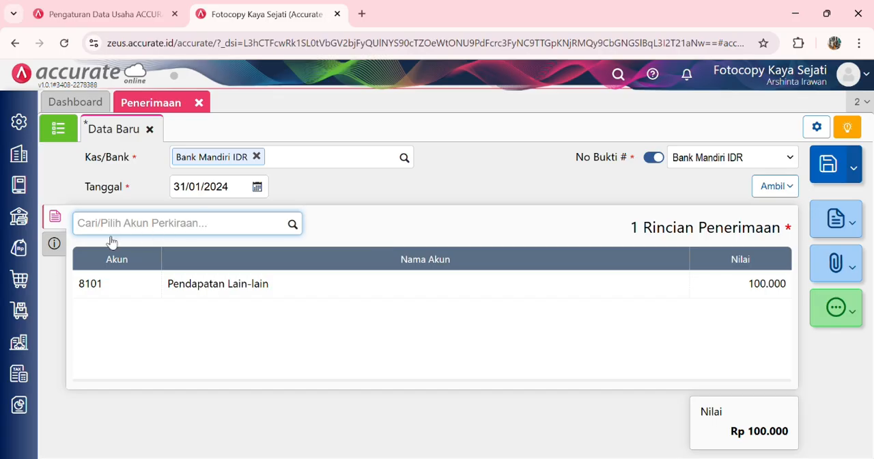
Step: Enter "Pencatatan bunga bank" as the receipt's Catatan, return to its Rincian Penerimaan and save the receipt
{"action": "left_click", "coordinate": [54, 243]}
{"action": "left_click", "coordinate": [222, 356]}
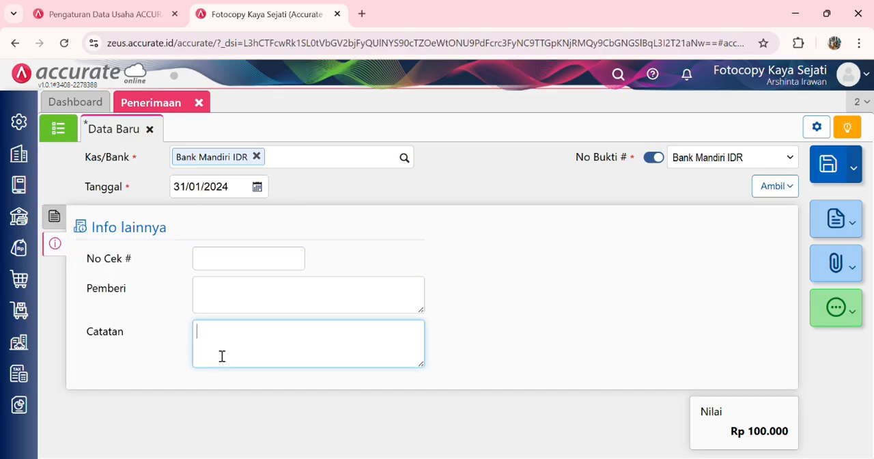
{"action": "type", "text": "Pencatatan bunga bank"}
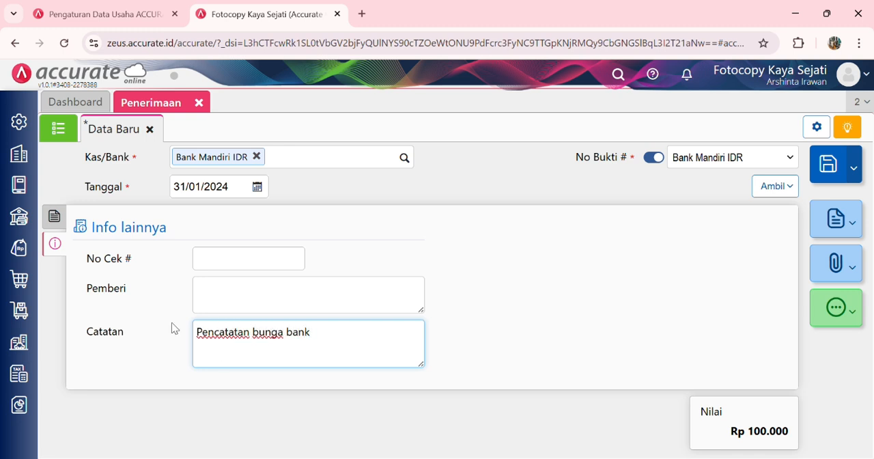
{"action": "left_click", "coordinate": [54, 216]}
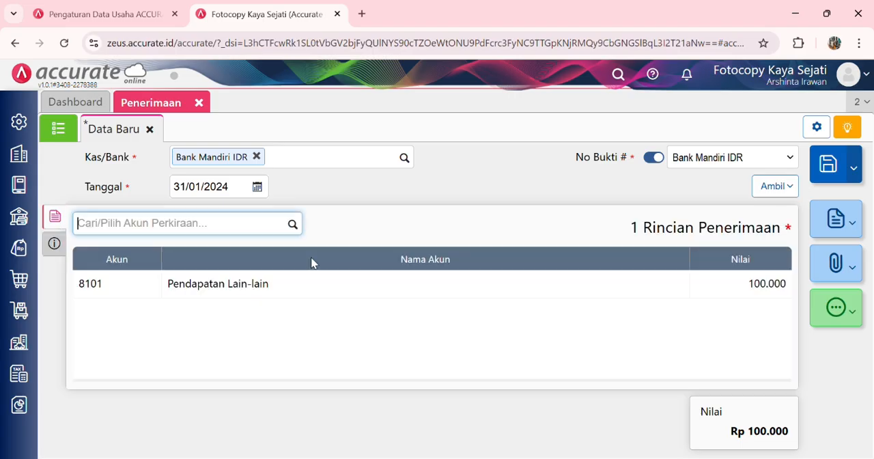
{"action": "left_click", "coordinate": [828, 165]}
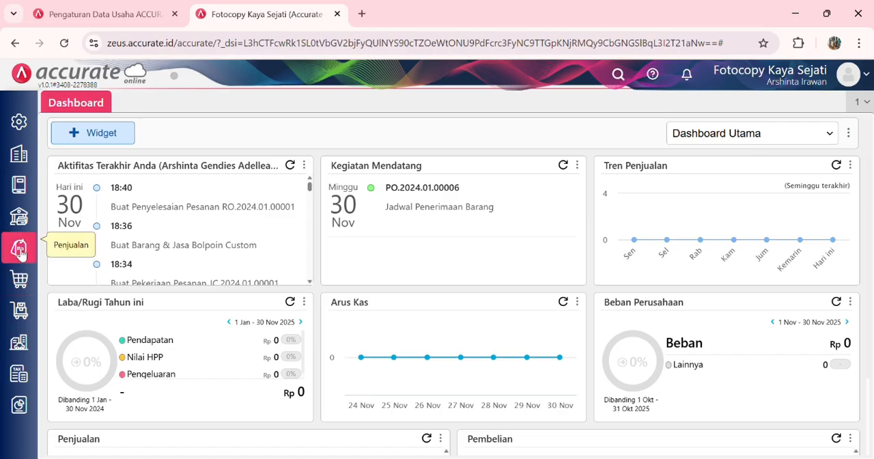
Step: Run and save the Proses Akhir Bulan for Januari 2024, closing its form when finished
{"action": "mouse_move", "coordinate": [19, 151]}
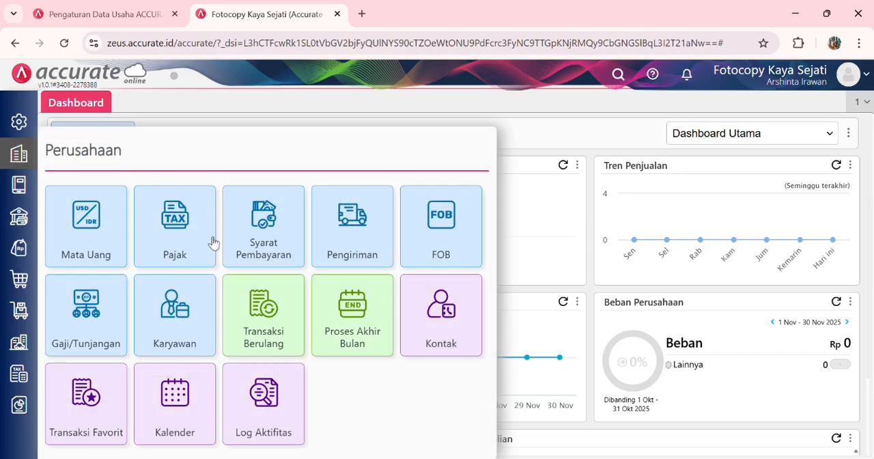
{"action": "left_click", "coordinate": [353, 329]}
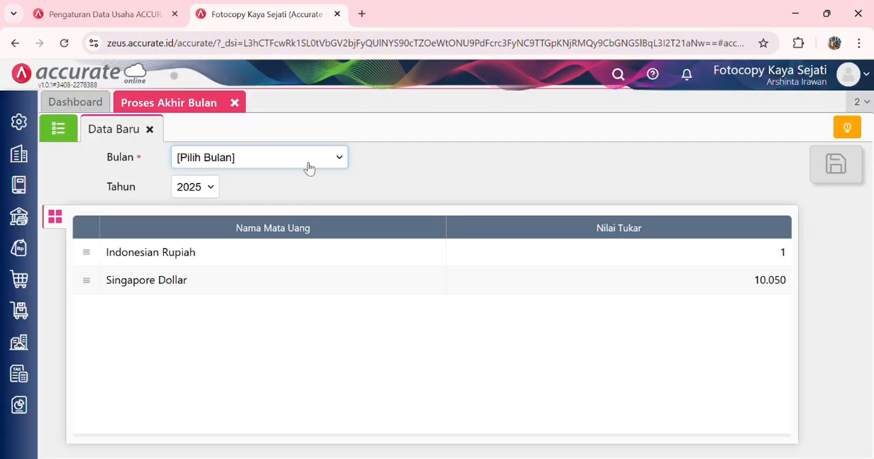
{"action": "left_click", "coordinate": [288, 193]}
{"action": "left_click", "coordinate": [208, 188]}
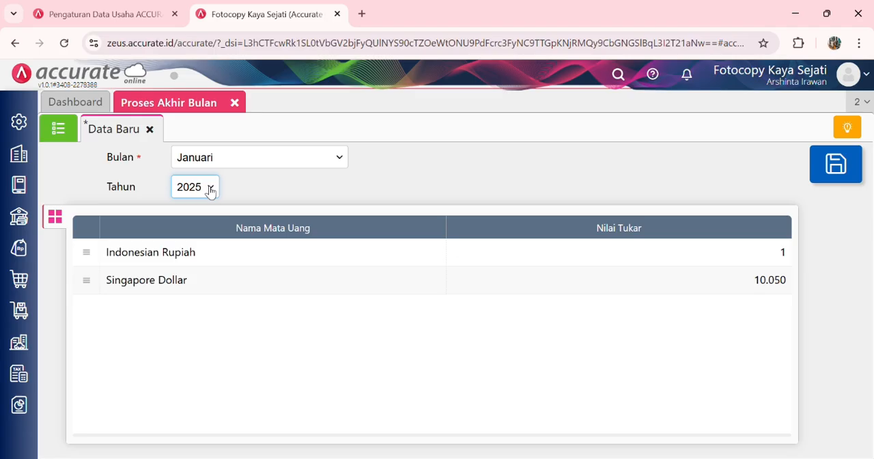
{"action": "left_click", "coordinate": [199, 251]}
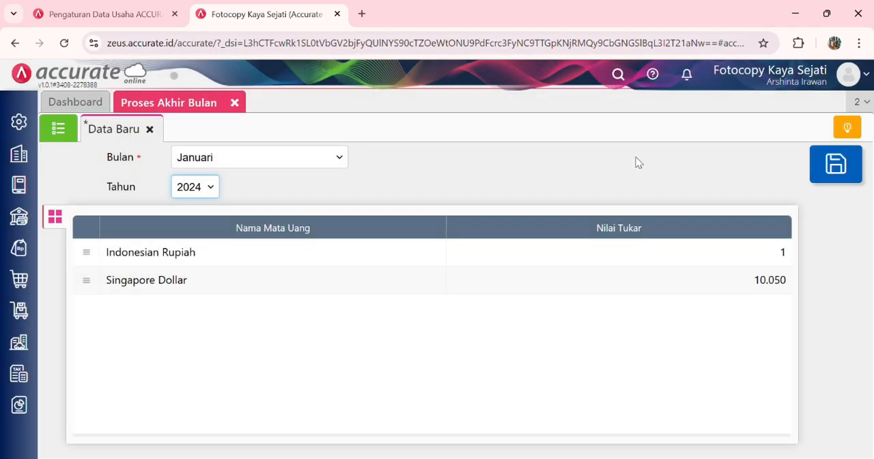
{"action": "left_click", "coordinate": [827, 186]}
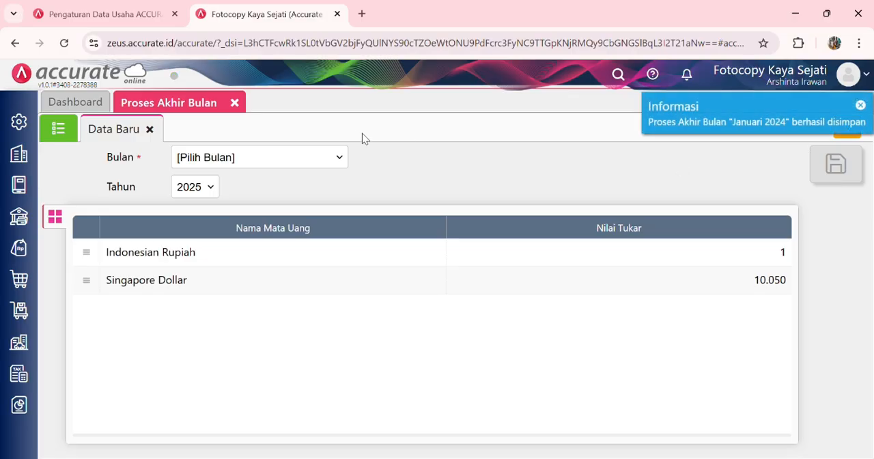
{"action": "left_click", "coordinate": [235, 103]}
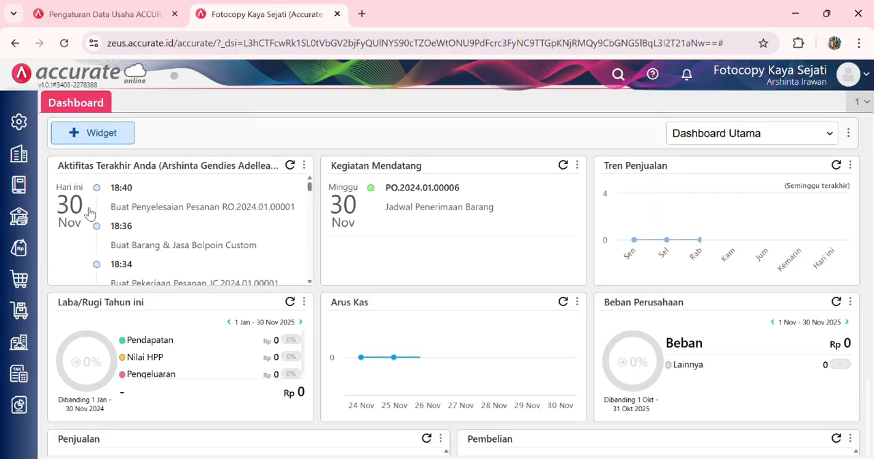
Step: Generate the Neraca (Induk Skontro) report from the Keuangan reports as of 31/01/2024 and look through it
{"action": "left_click", "coordinate": [21, 405]}
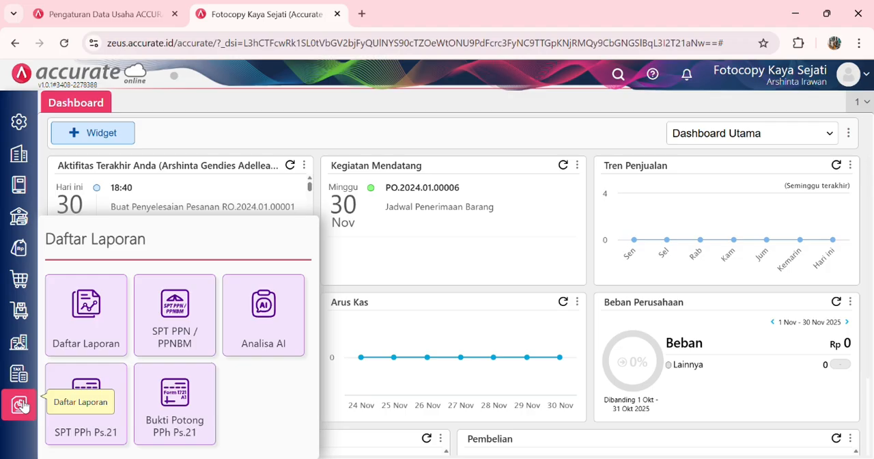
{"action": "left_click", "coordinate": [109, 333]}
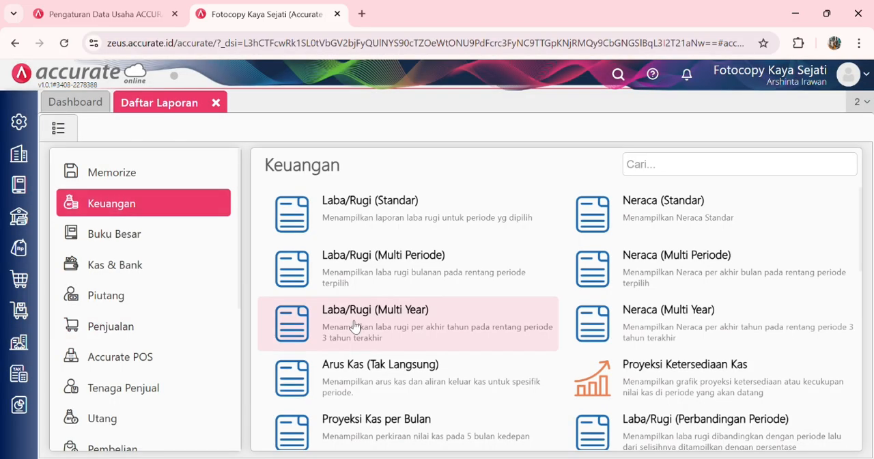
{"action": "scroll", "coordinate": [712, 376], "scroll_direction": "down", "scroll_amount": 3}
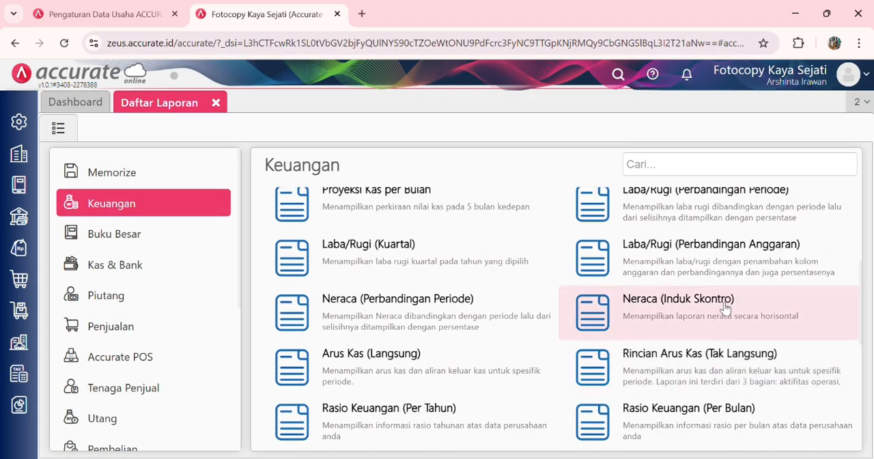
{"action": "left_click", "coordinate": [656, 316]}
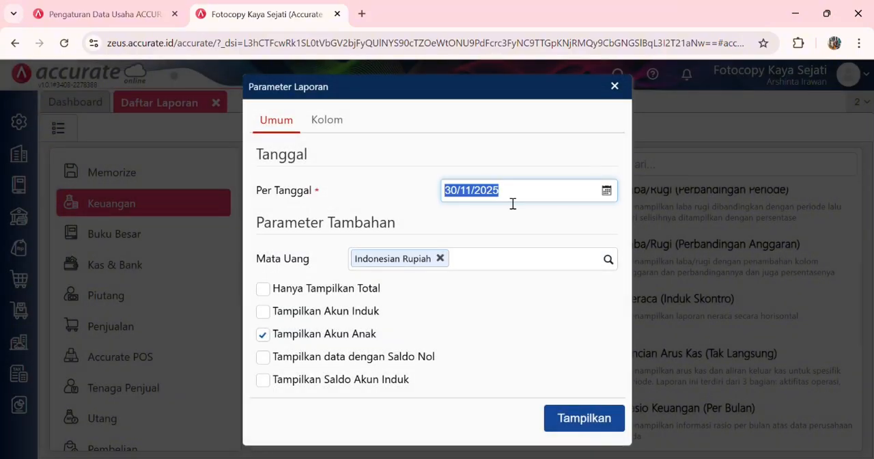
{"action": "type", "text": "31/01/2024"}
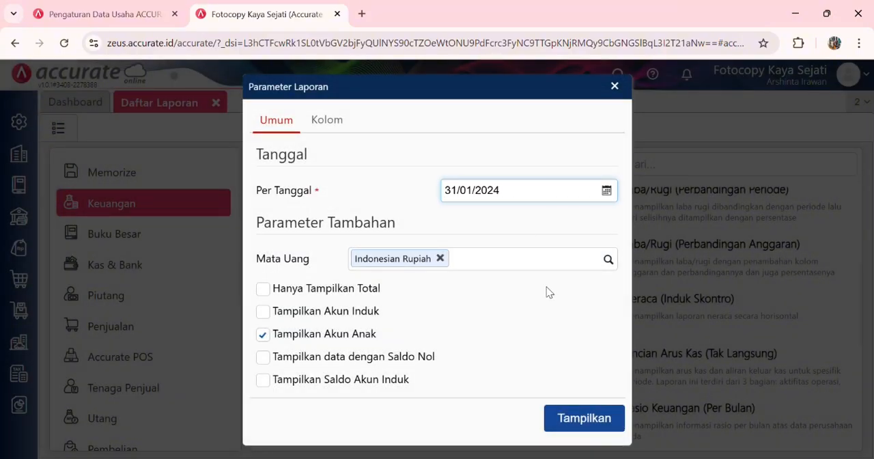
{"action": "left_click", "coordinate": [579, 417]}
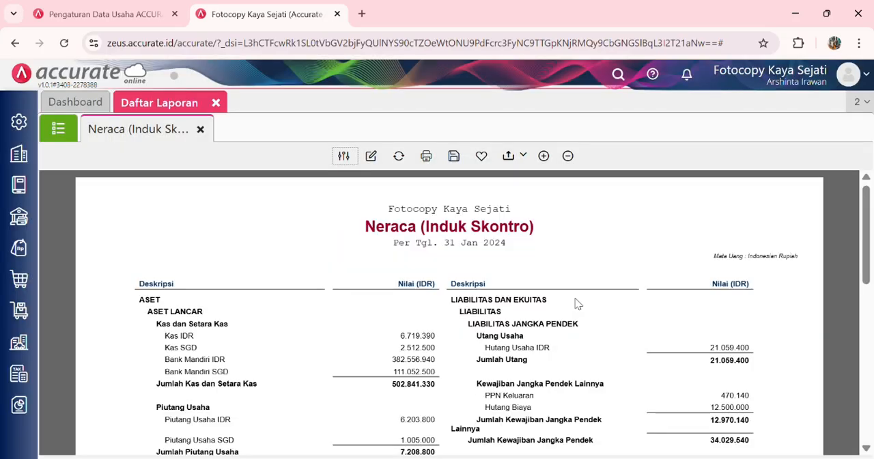
{"action": "scroll", "coordinate": [579, 304], "scroll_direction": "down", "scroll_amount": 5}
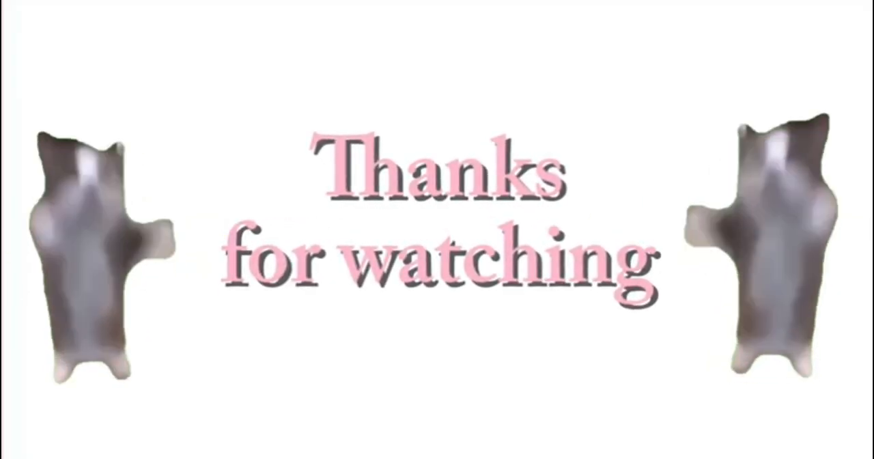